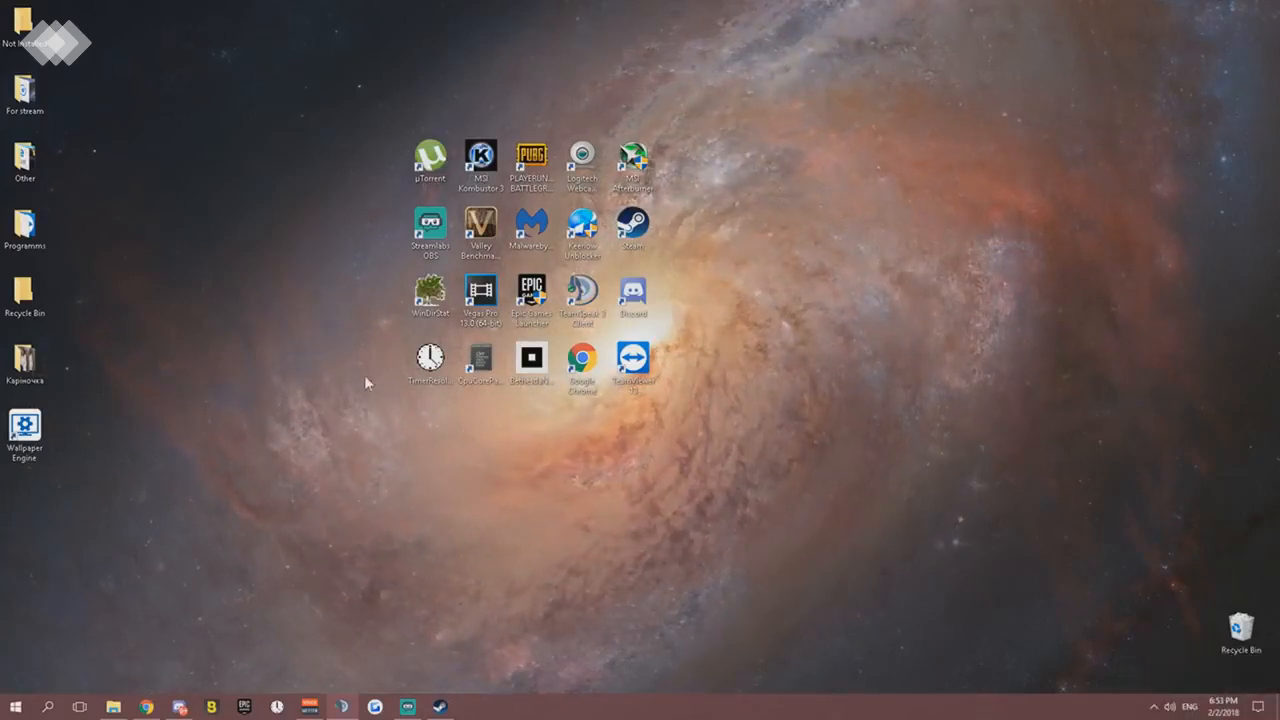
# - Open the Fortnite FPS by TheVs folder inside the For stream desktop folder and move its window toward the middle of the desktop
pyautogui.doubleClick(40, 98)
pyautogui.doubleClick(640, 234)
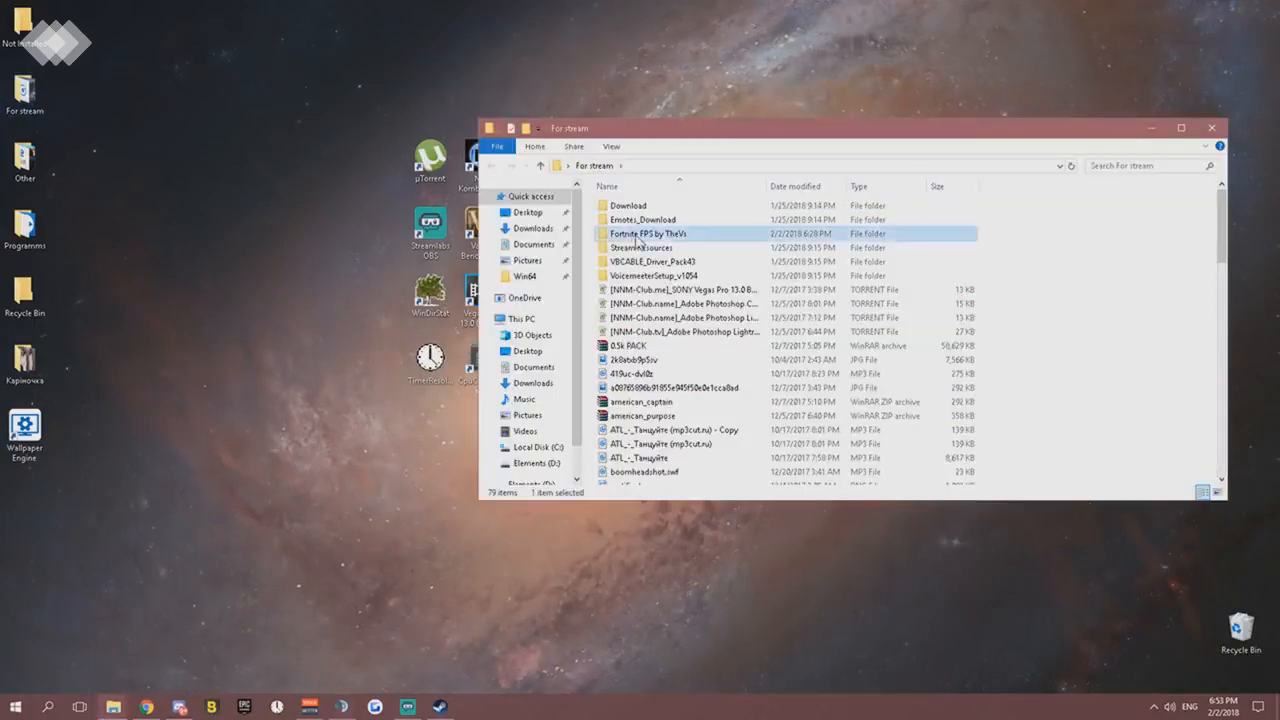
pyautogui.moveTo(1063, 134); pyautogui.dragTo(851, 119)
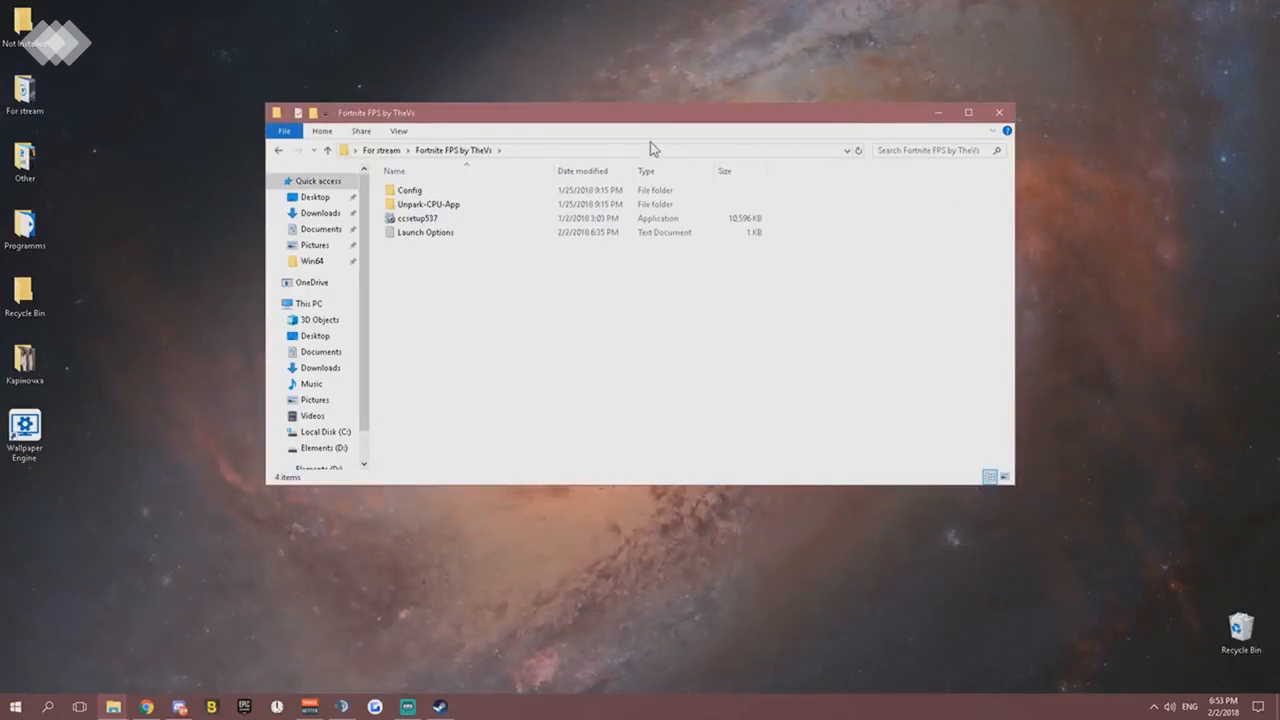
# - Switch to Chrome and browse the Panjno YouTube channel's FPS increase guides and its video list
pyautogui.click(150, 705)
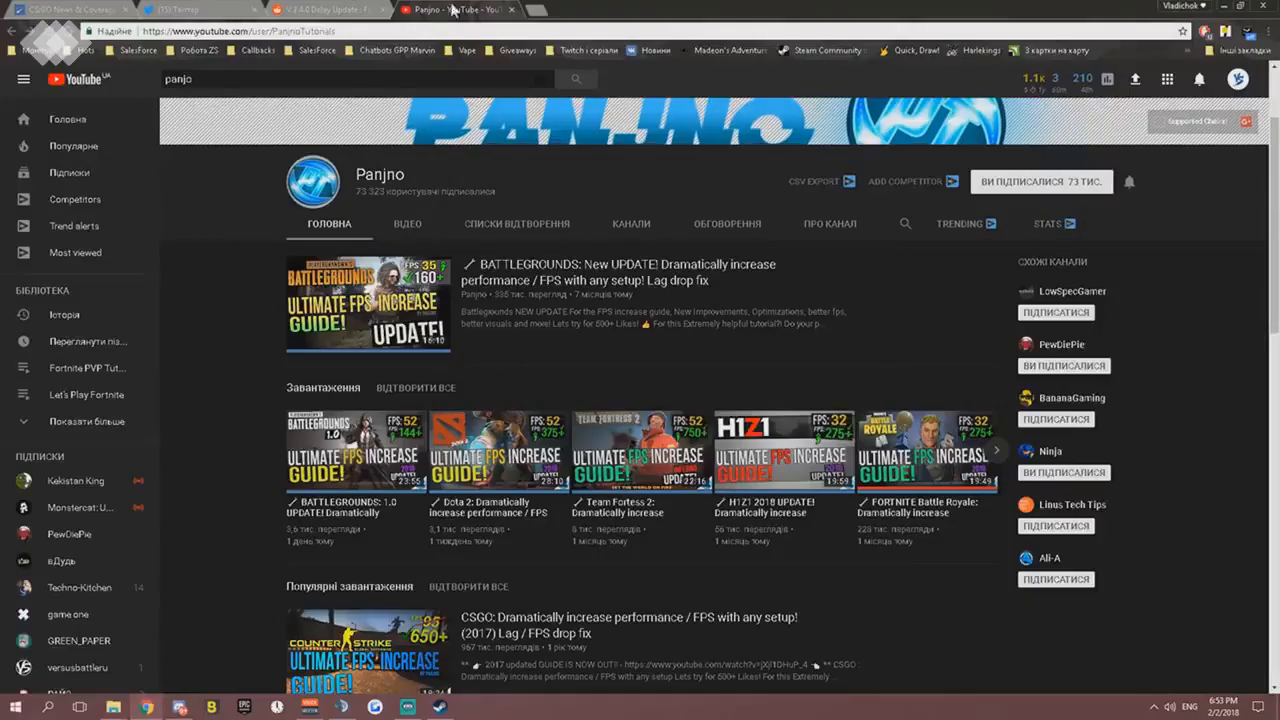
pyautogui.scroll(-1, 595, 425)
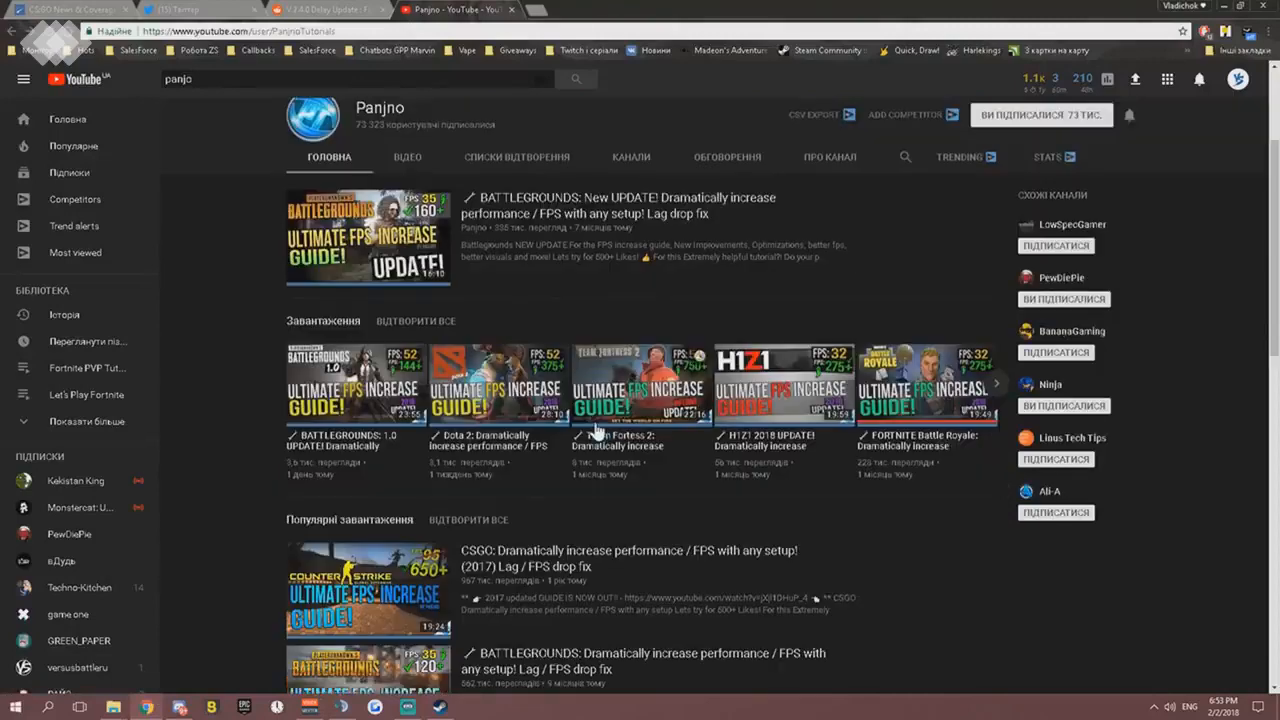
pyautogui.scroll(3, 719, 426)
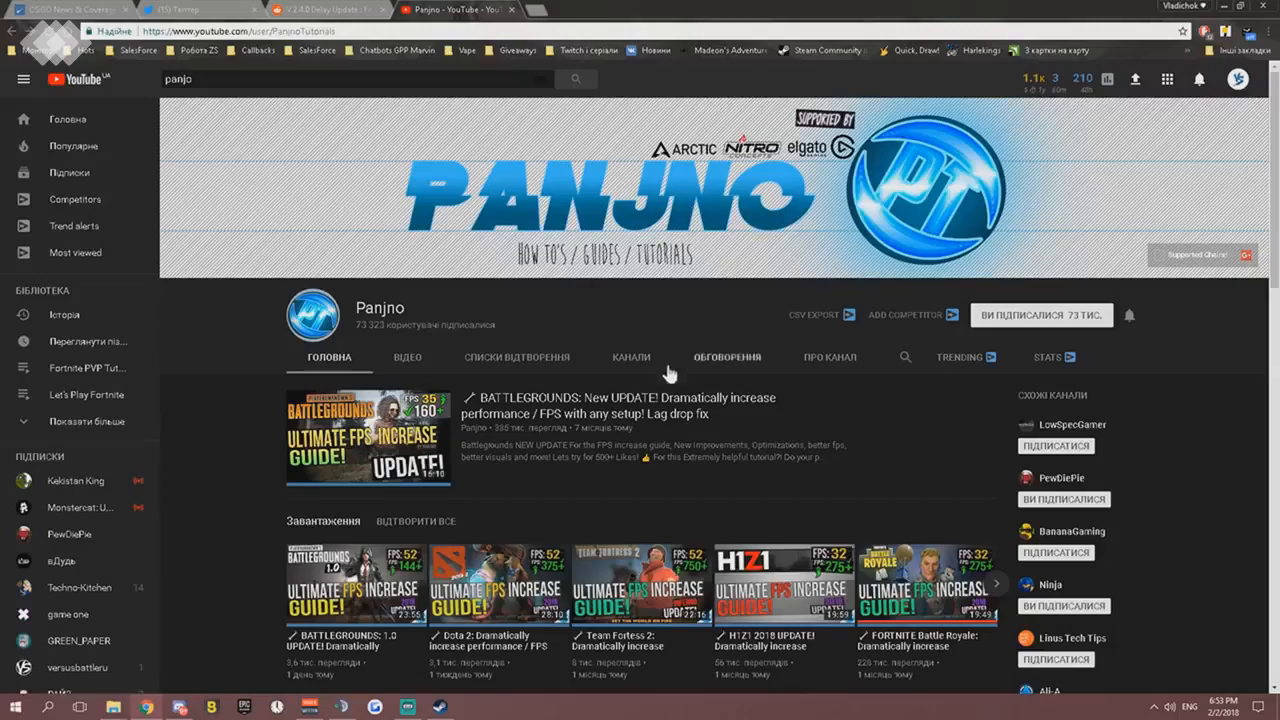
pyautogui.scroll(-9, 668, 372)
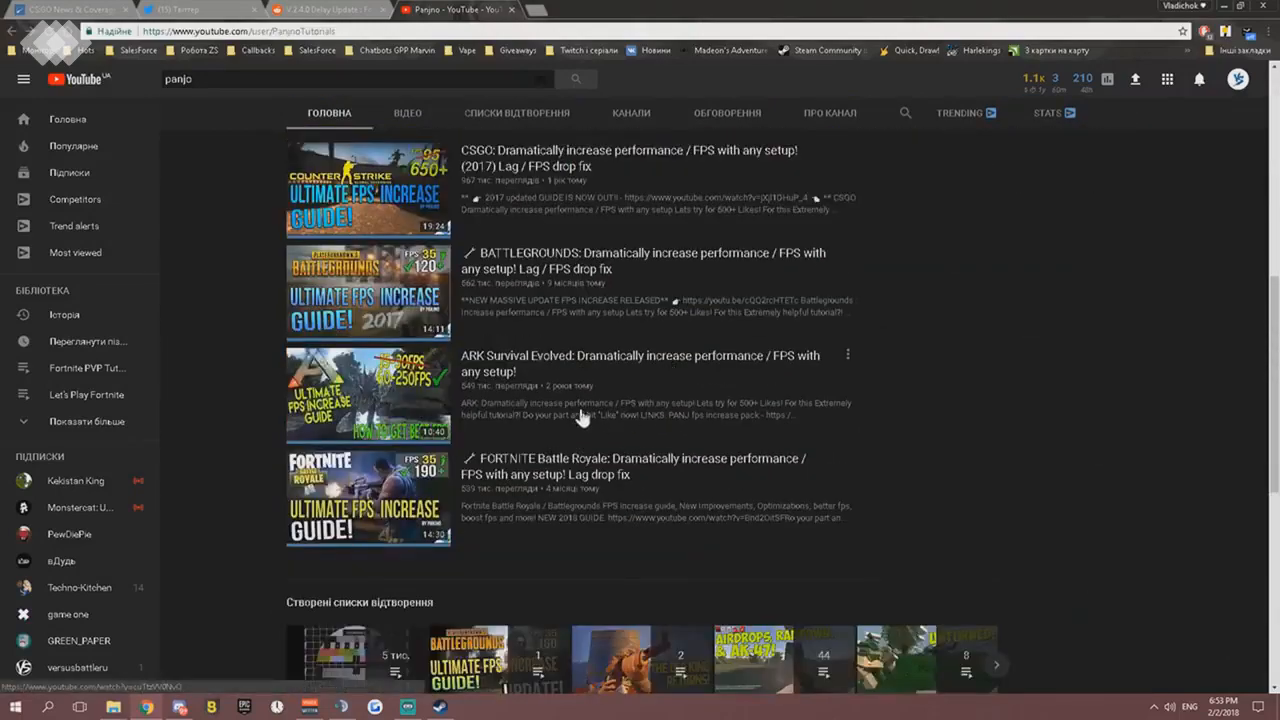
pyautogui.scroll(10, 582, 416)
pyautogui.click(408, 288)
pyautogui.scroll(-3, 617, 272)
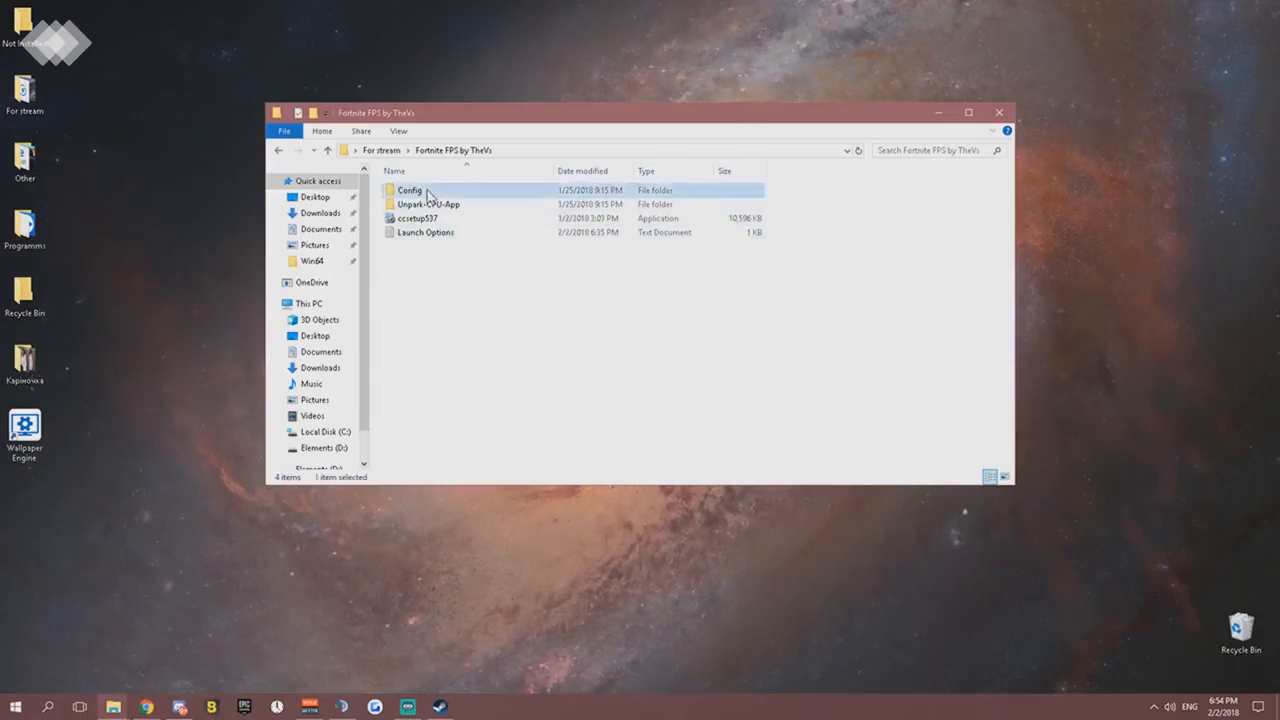
# - In the Fortnite FPS folder, open Config, then the Super Low Graphics Boost config folder, and select both GameUserSettings and Scalability
pyautogui.doubleClick(455, 190)
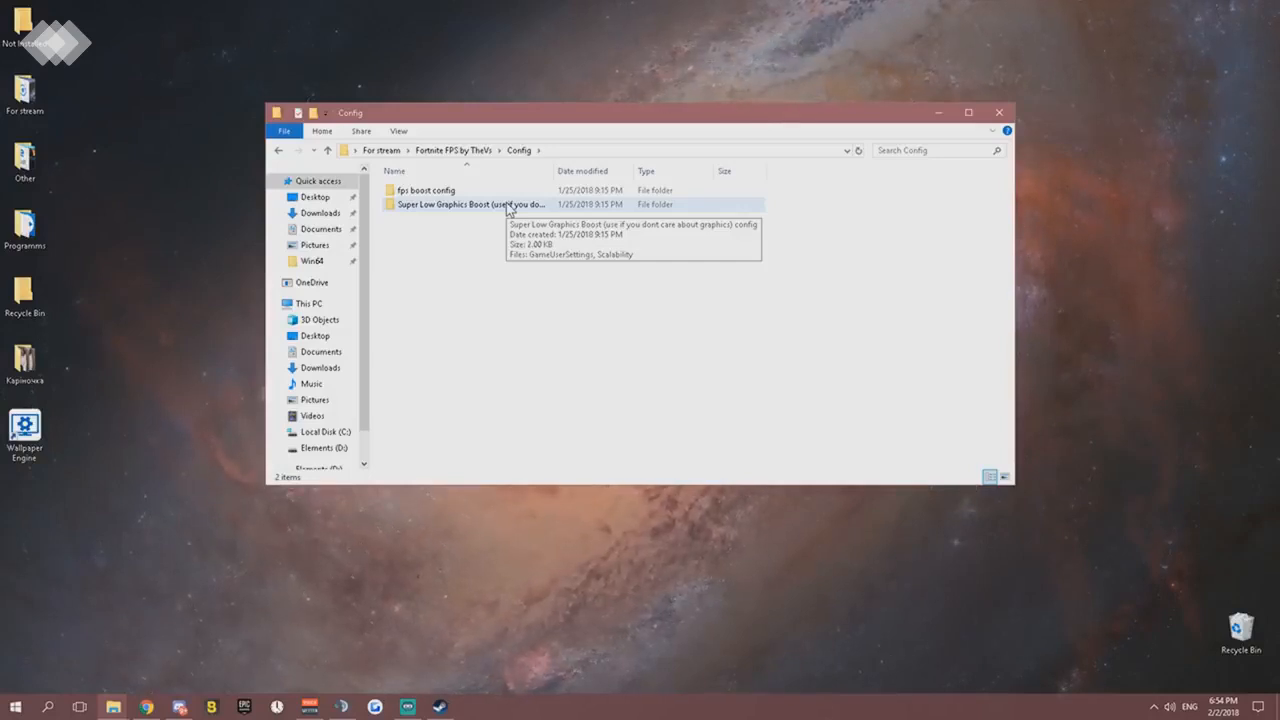
pyautogui.doubleClick(470, 205)
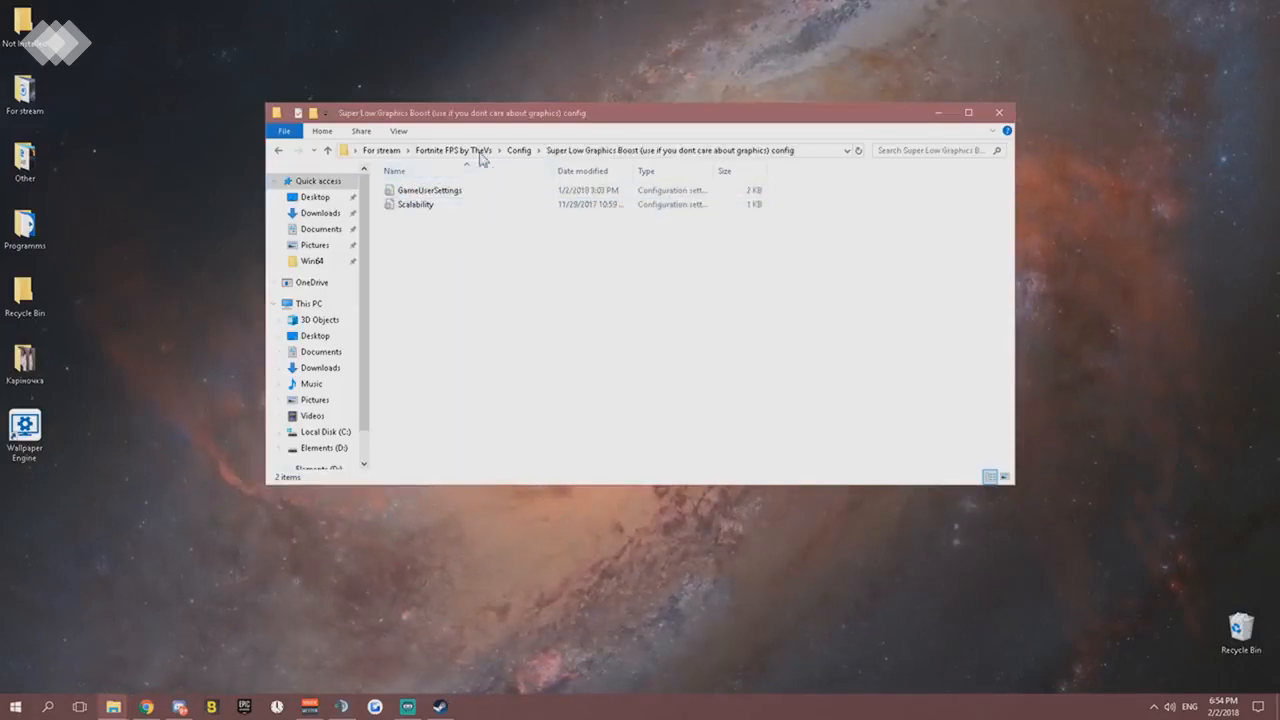
pyautogui.hotkey('ctrl', 'a')
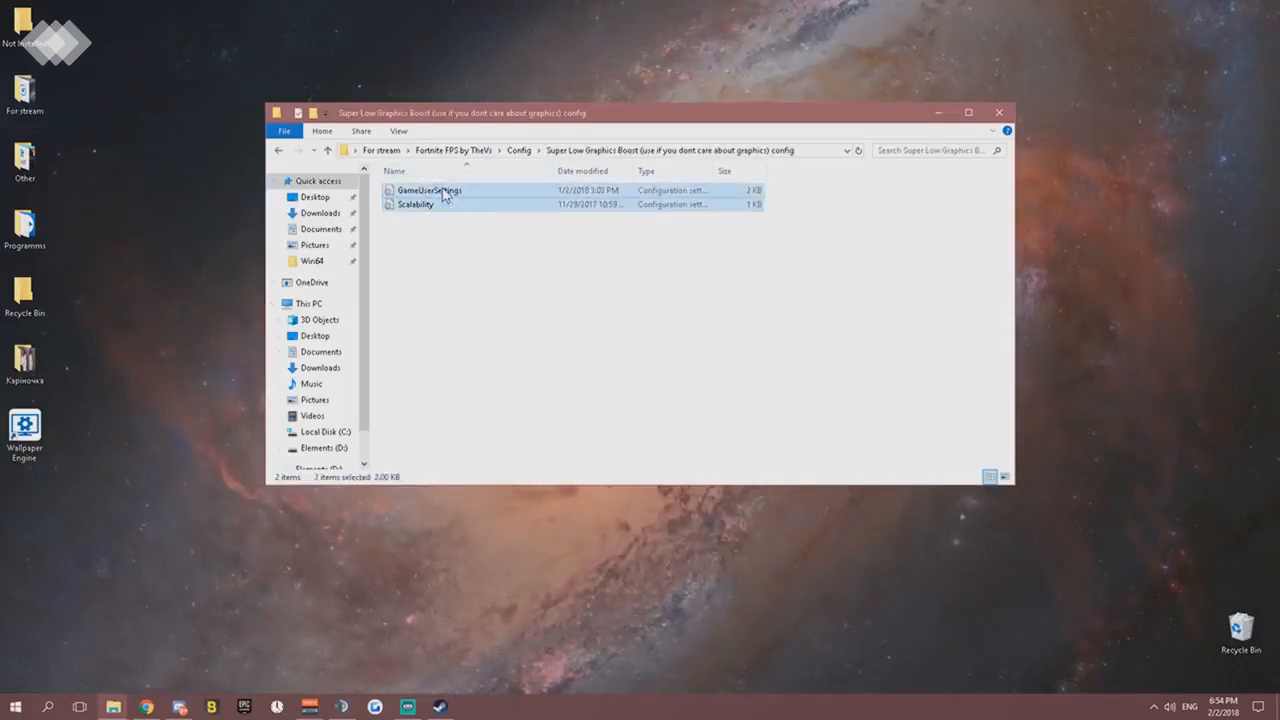
# - Open a second File Explorer window and go to Local Disk (C:) under This PC
pyautogui.click(113, 707)
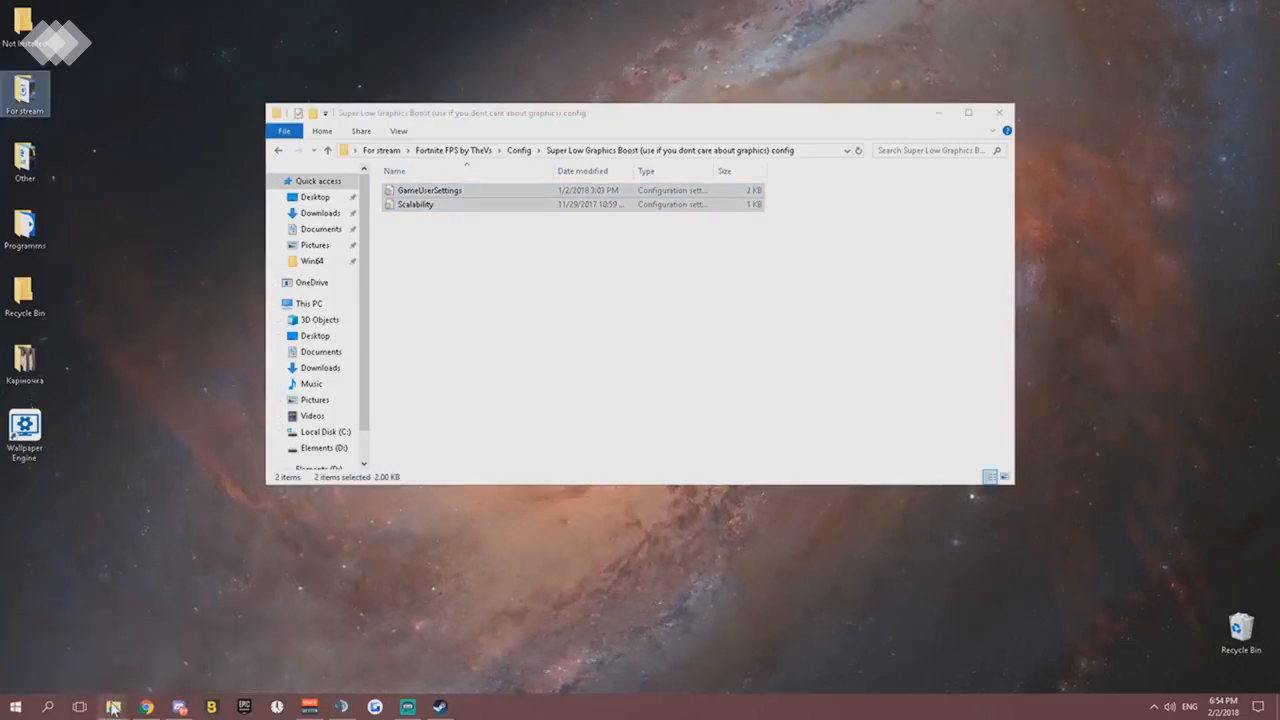
pyautogui.rightClick(114, 707)
pyautogui.click(110, 636)
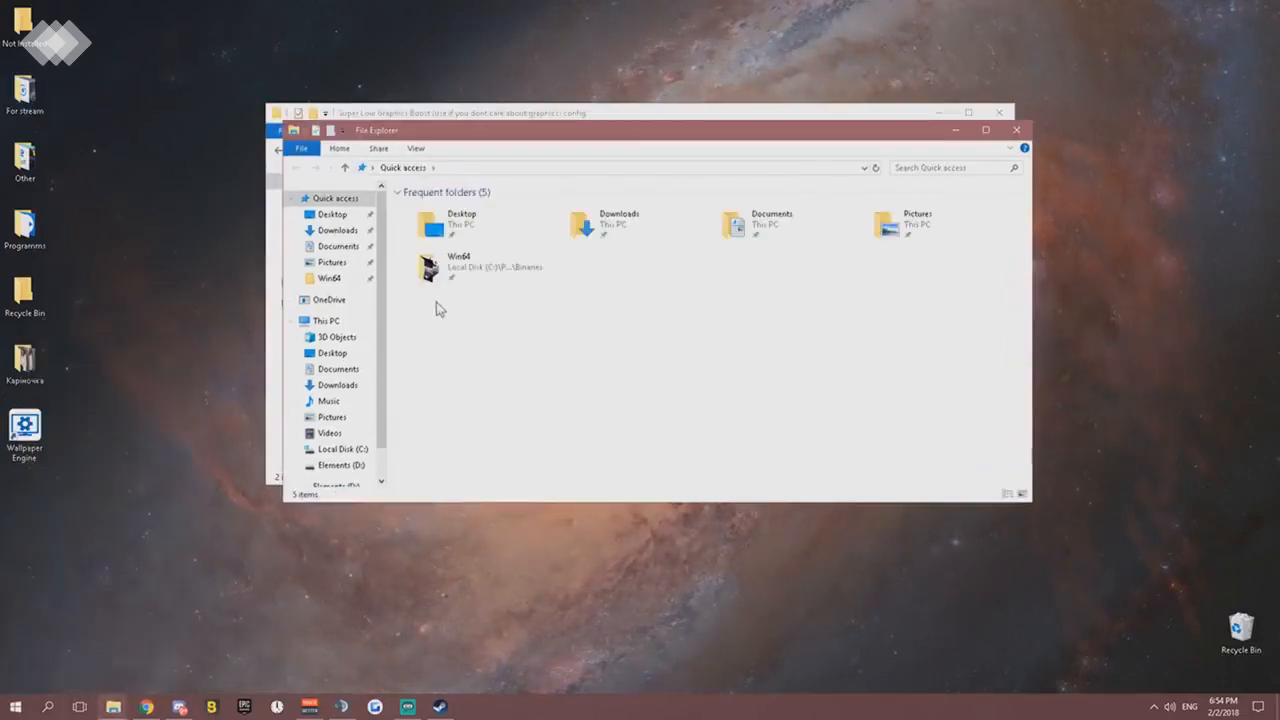
pyautogui.click(330, 321)
pyautogui.doubleClick(495, 362)
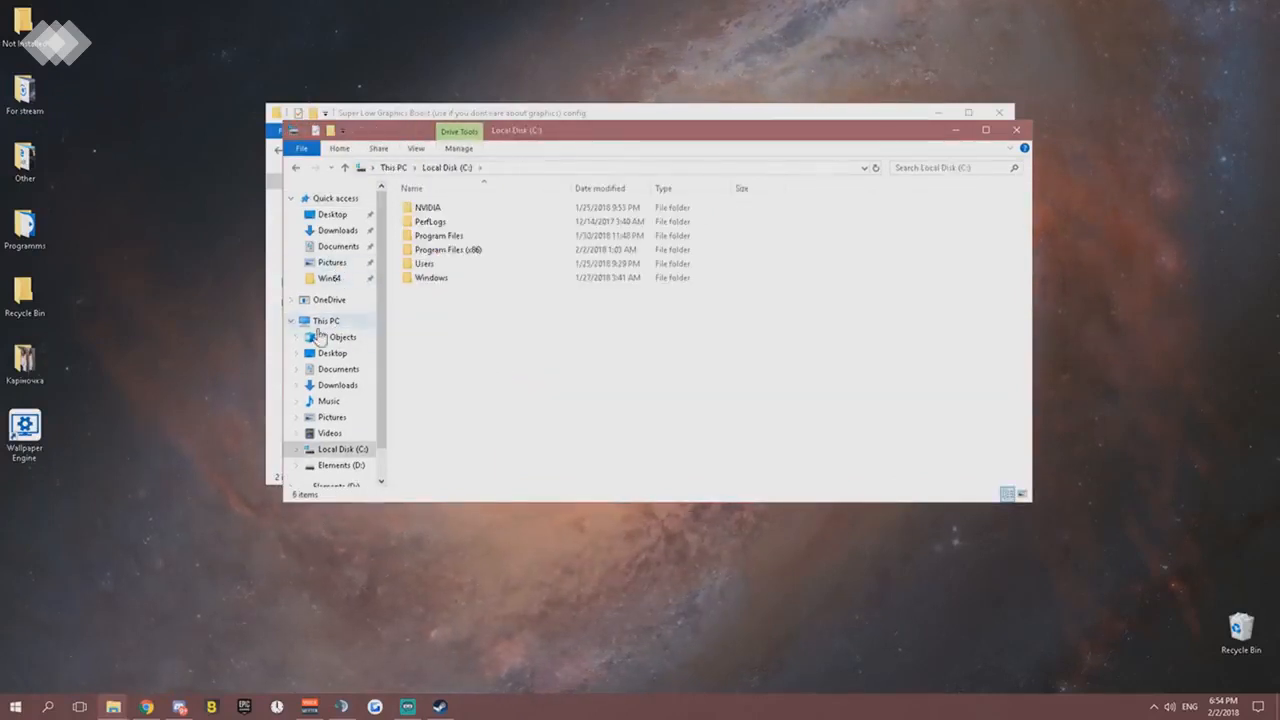
pyautogui.click(328, 321)
pyautogui.doubleClick(494, 367)
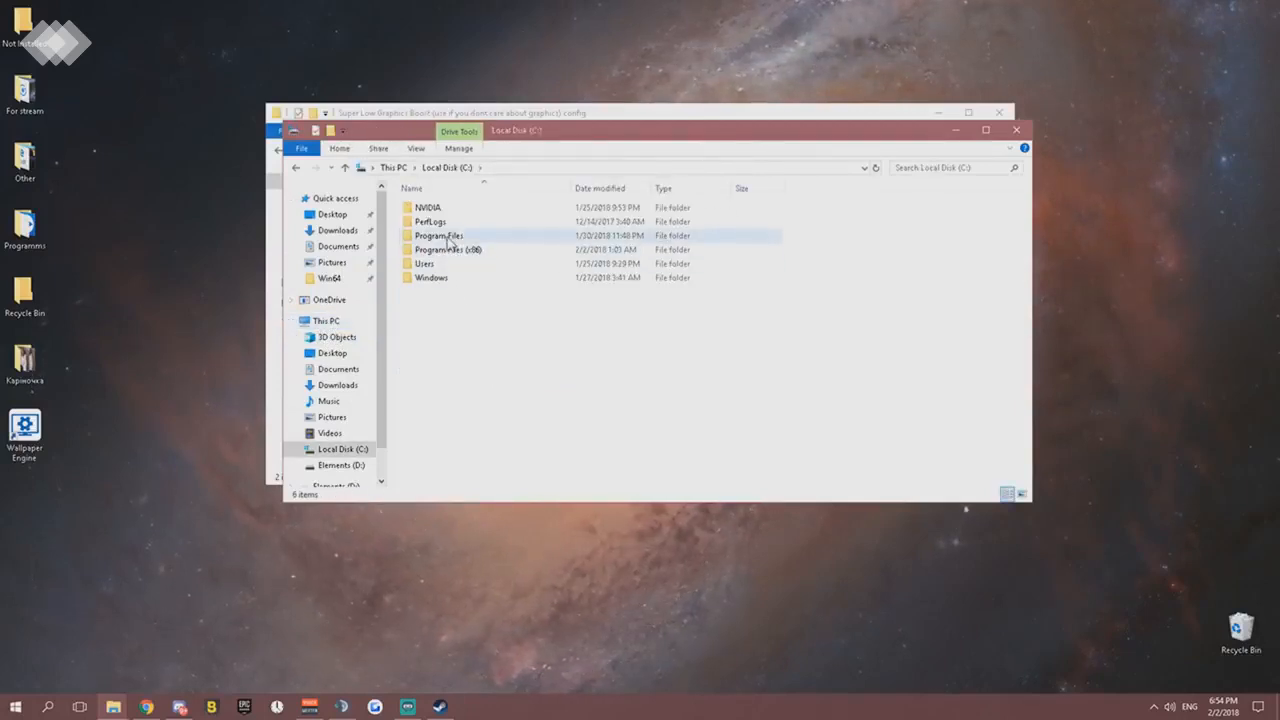
pyautogui.click(447, 236)
pyautogui.doubleClick(455, 252)
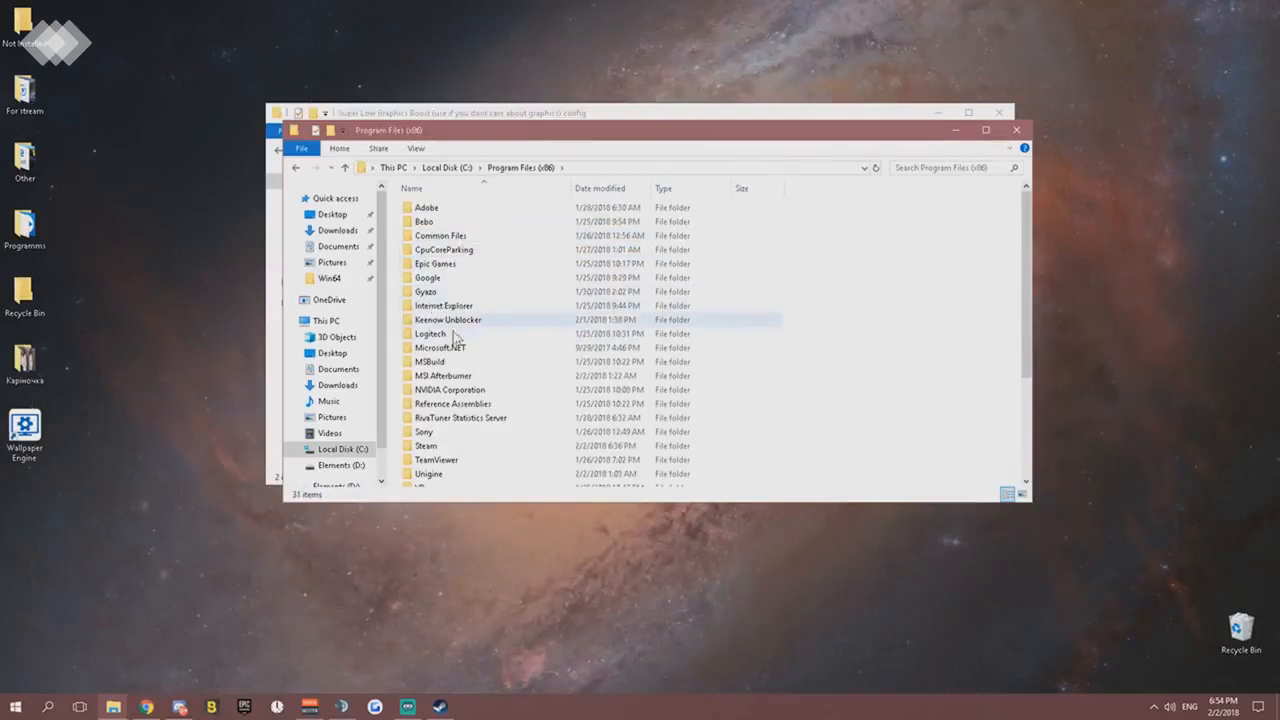
pyautogui.doubleClick(446, 265)
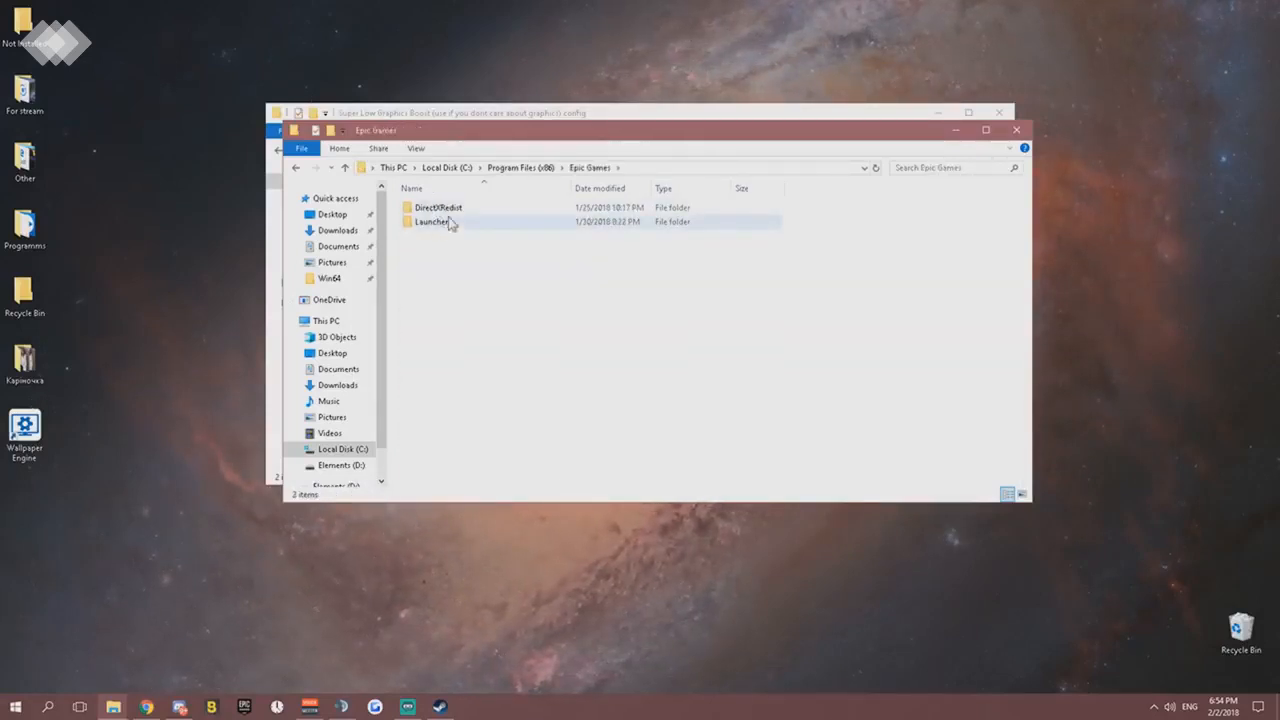
pyautogui.click(518, 168)
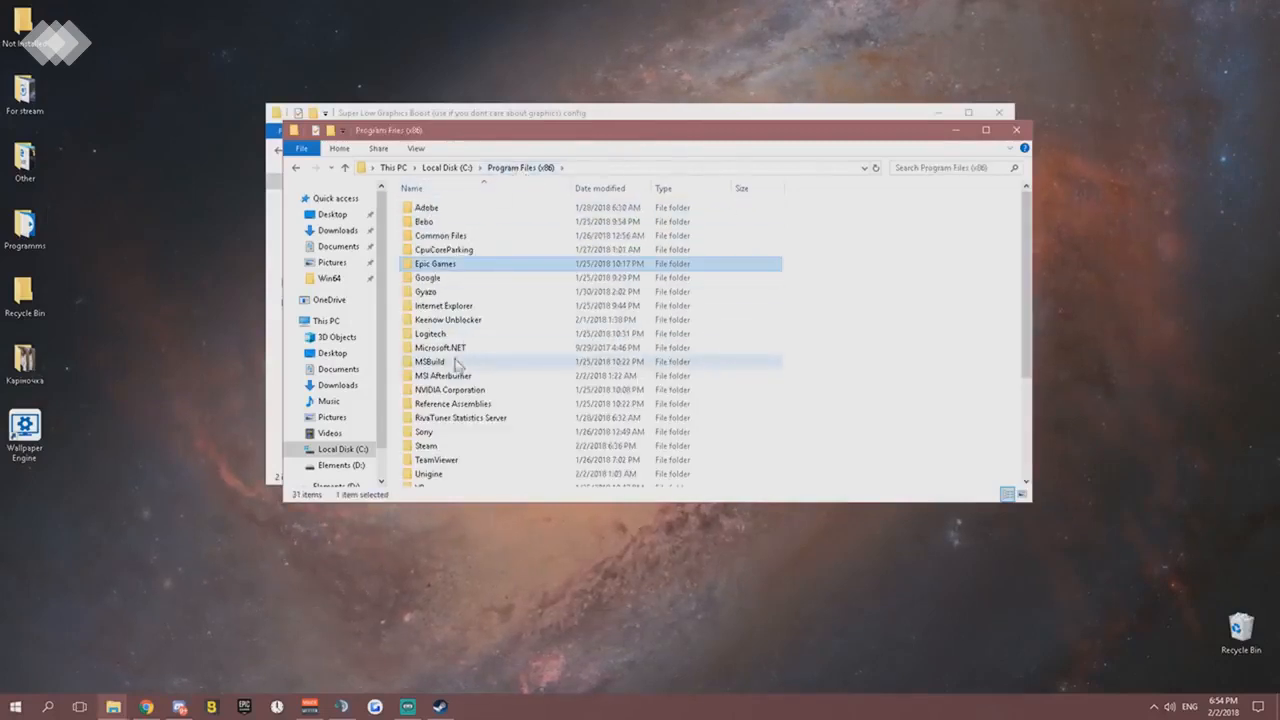
pyautogui.click(455, 168)
# - Navigate from Local Disk (C:) to Program Files > Epic Games > Fortnite > FortniteGame > Binaries > Win64
pyautogui.click(443, 238)
pyautogui.doubleClick(443, 238)
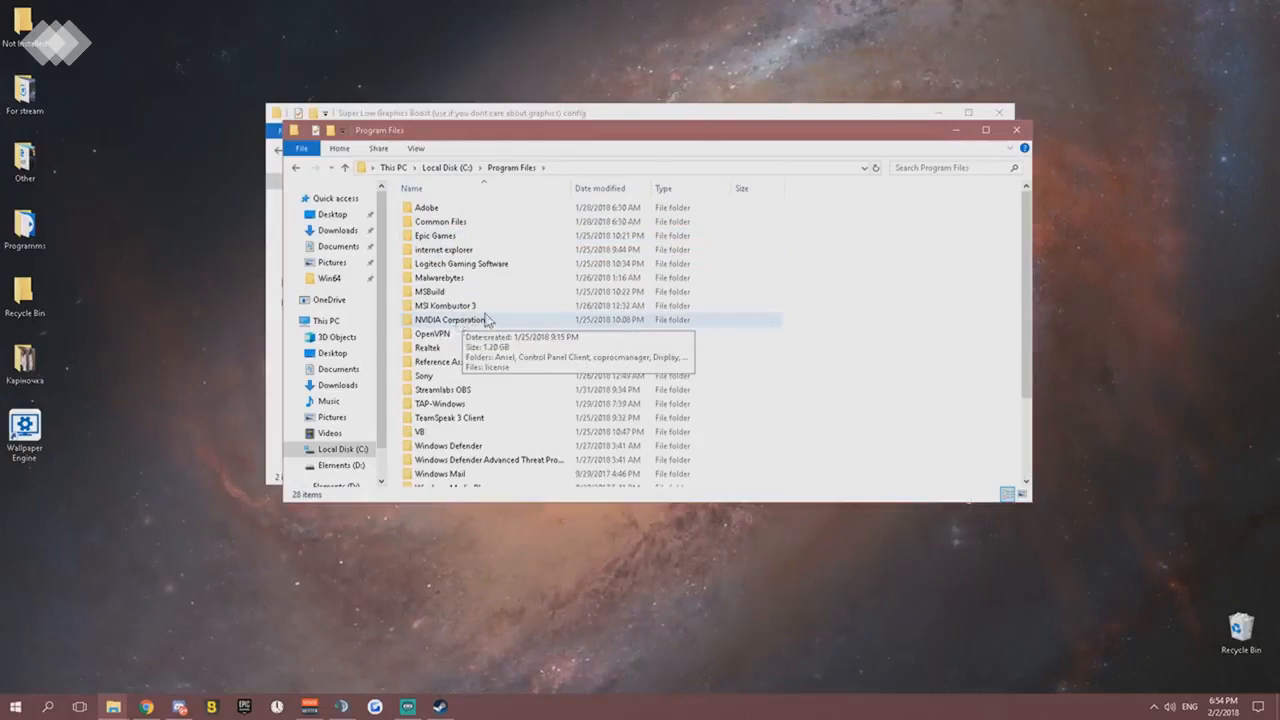
pyautogui.doubleClick(445, 237)
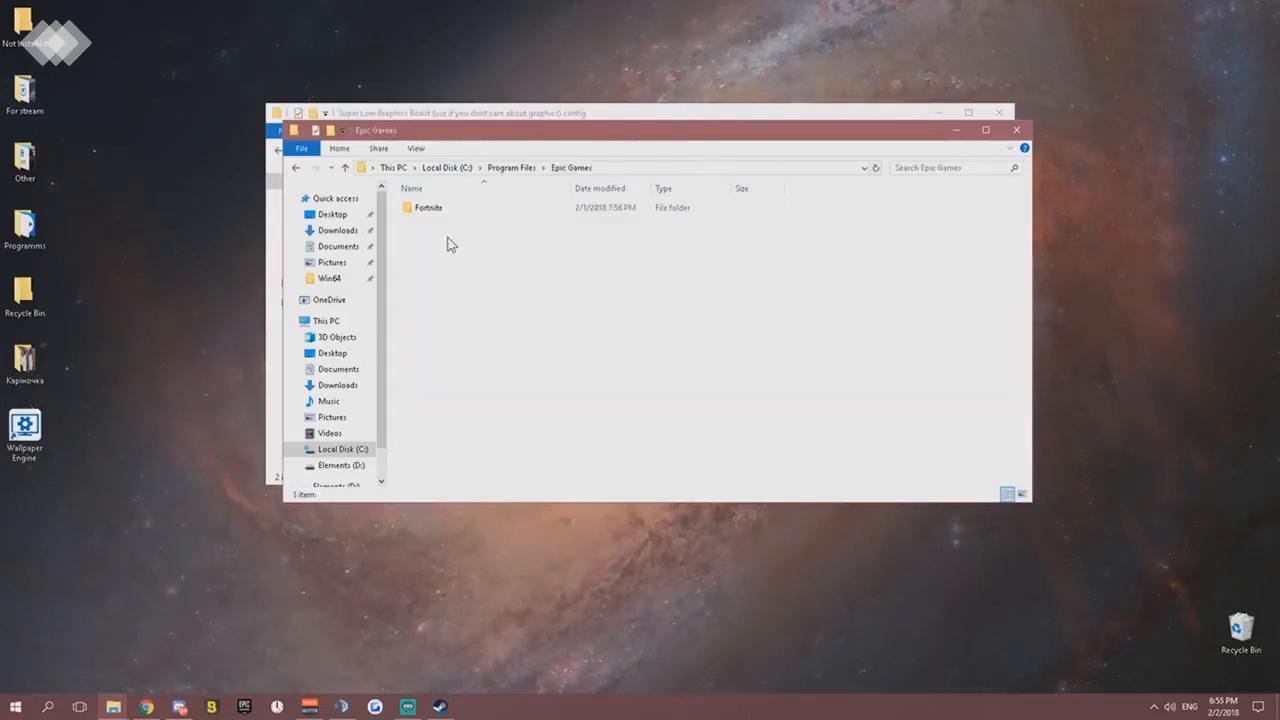
pyautogui.doubleClick(430, 208)
pyautogui.doubleClick(440, 222)
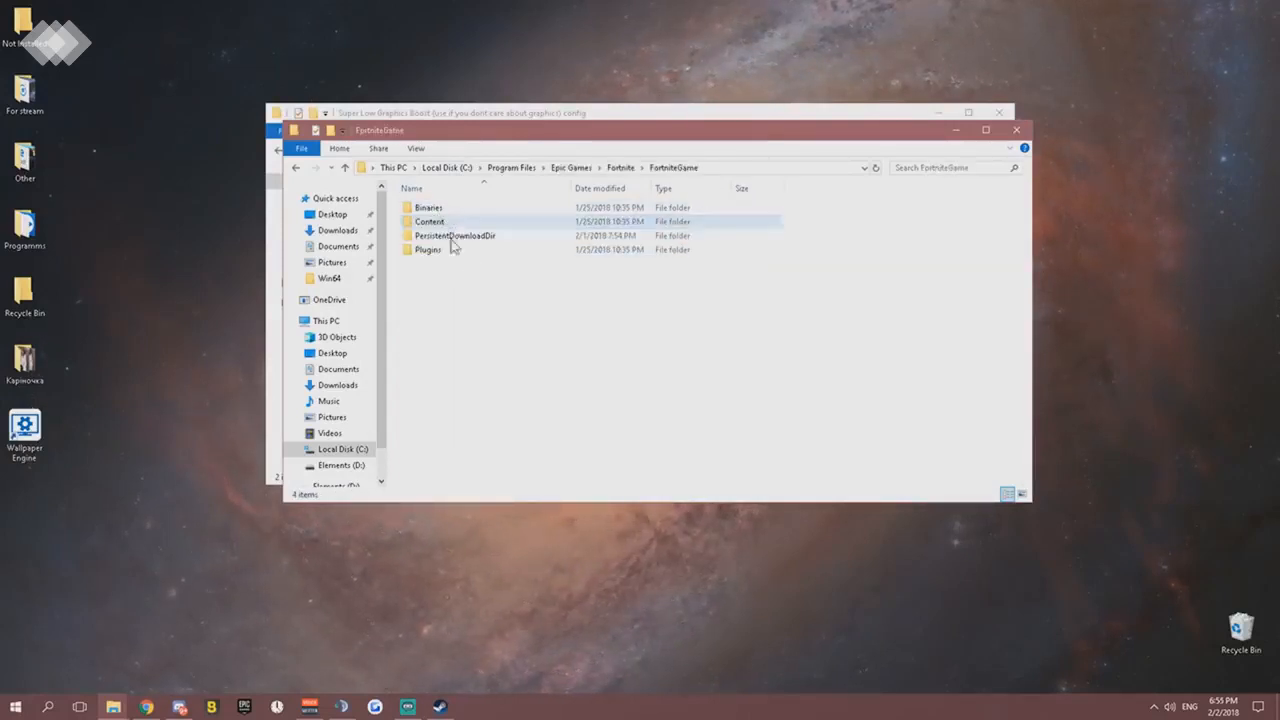
pyautogui.doubleClick(427, 208)
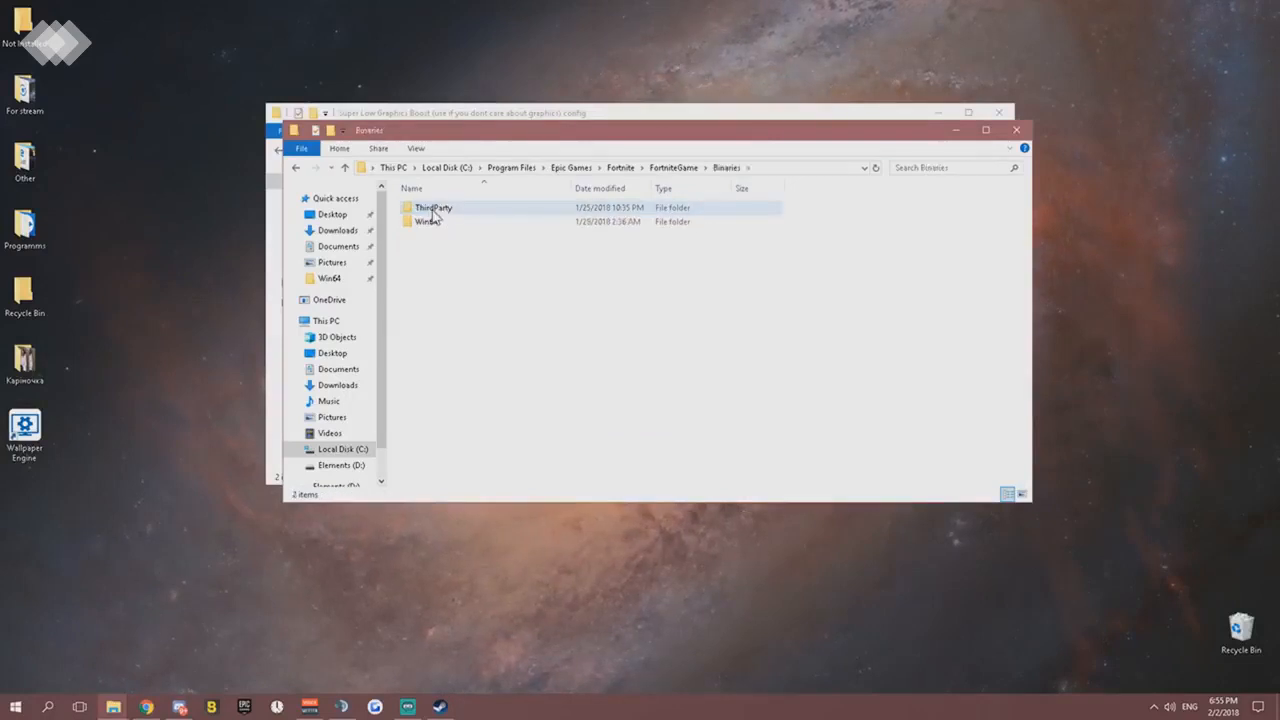
pyautogui.doubleClick(430, 222)
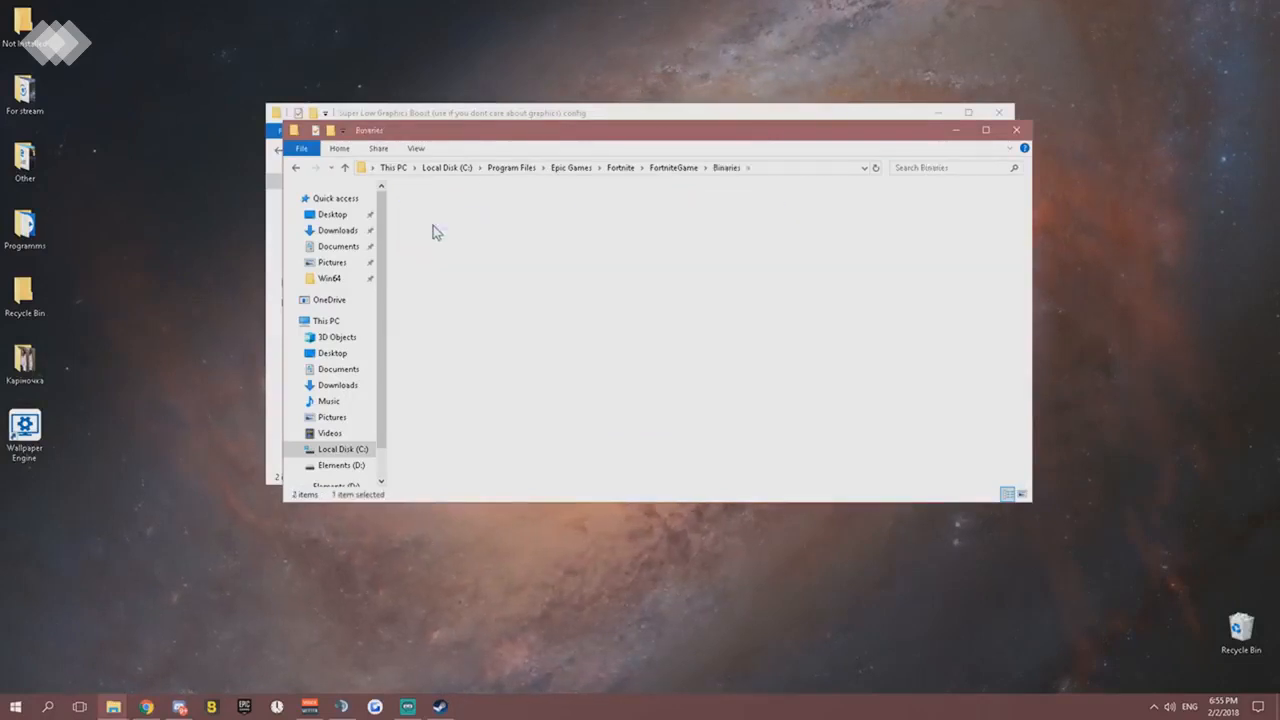
# - Find the FortniteClient-Win64-Shipping application in the Win64 folder and display the compatibility settings in its properties
pyautogui.scroll(-6, 437, 286)
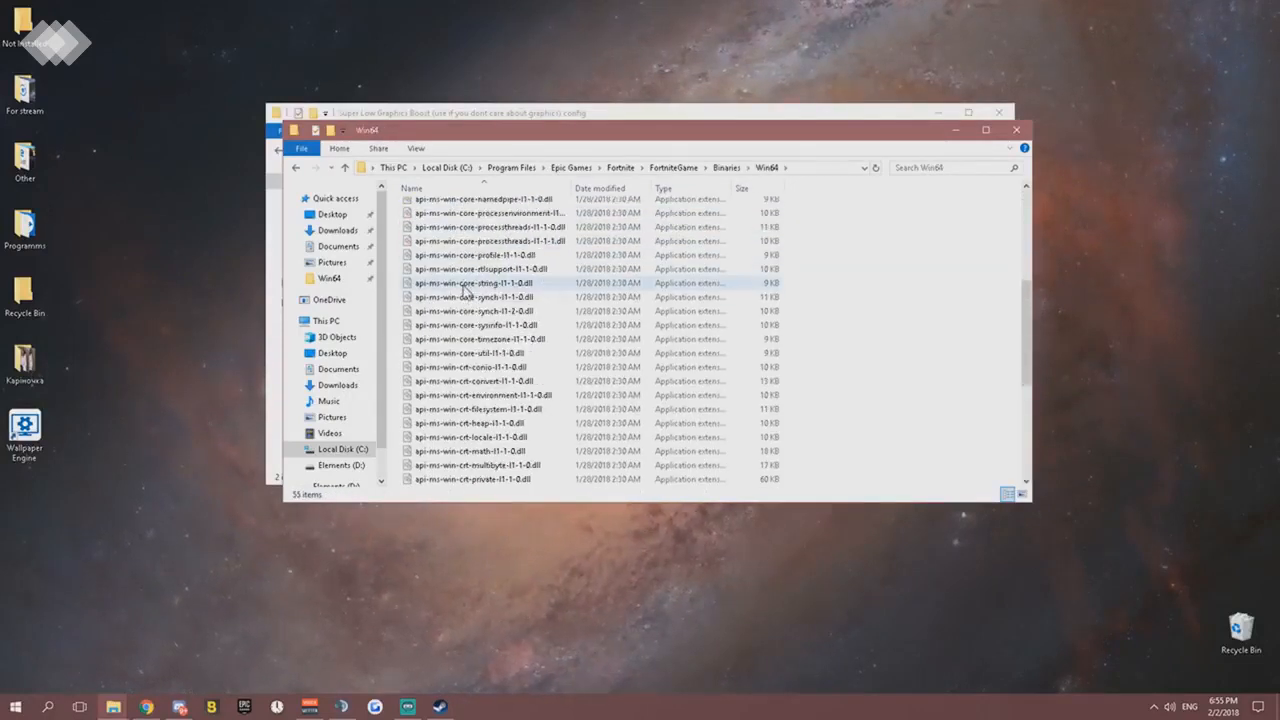
pyautogui.scroll(6, 465, 289)
pyautogui.scroll(-10, 463, 289)
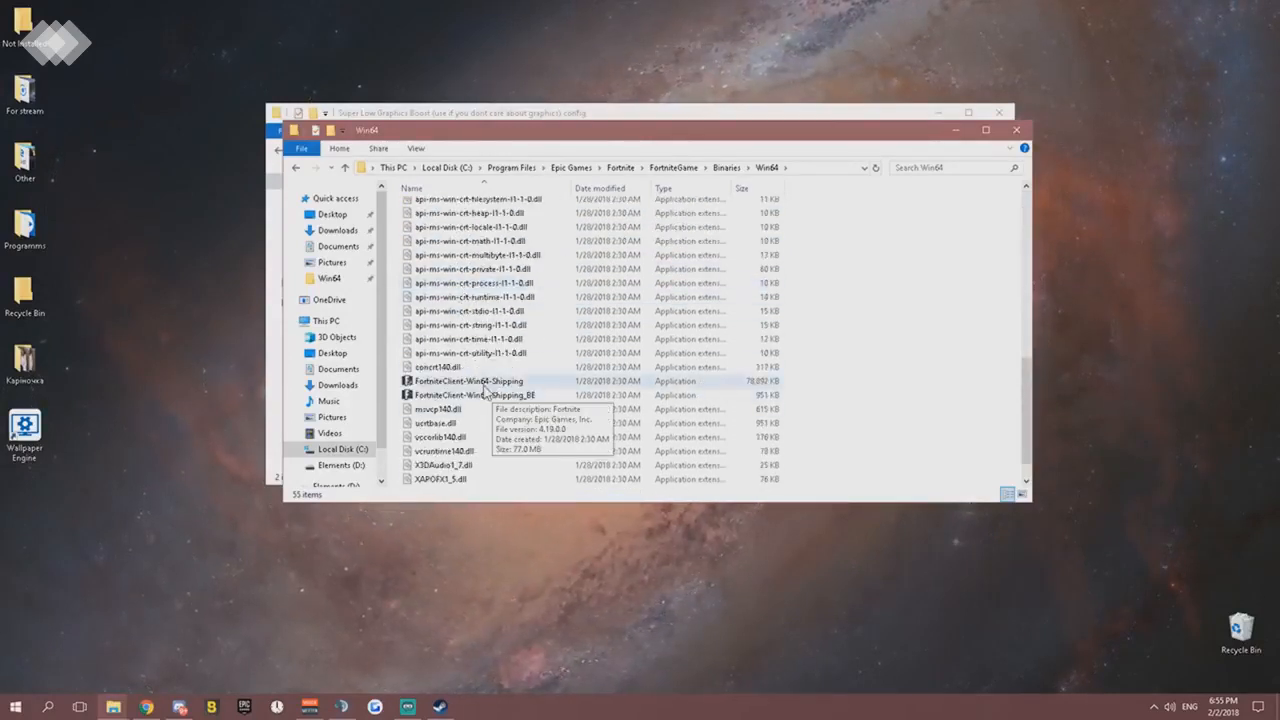
pyautogui.click(488, 386)
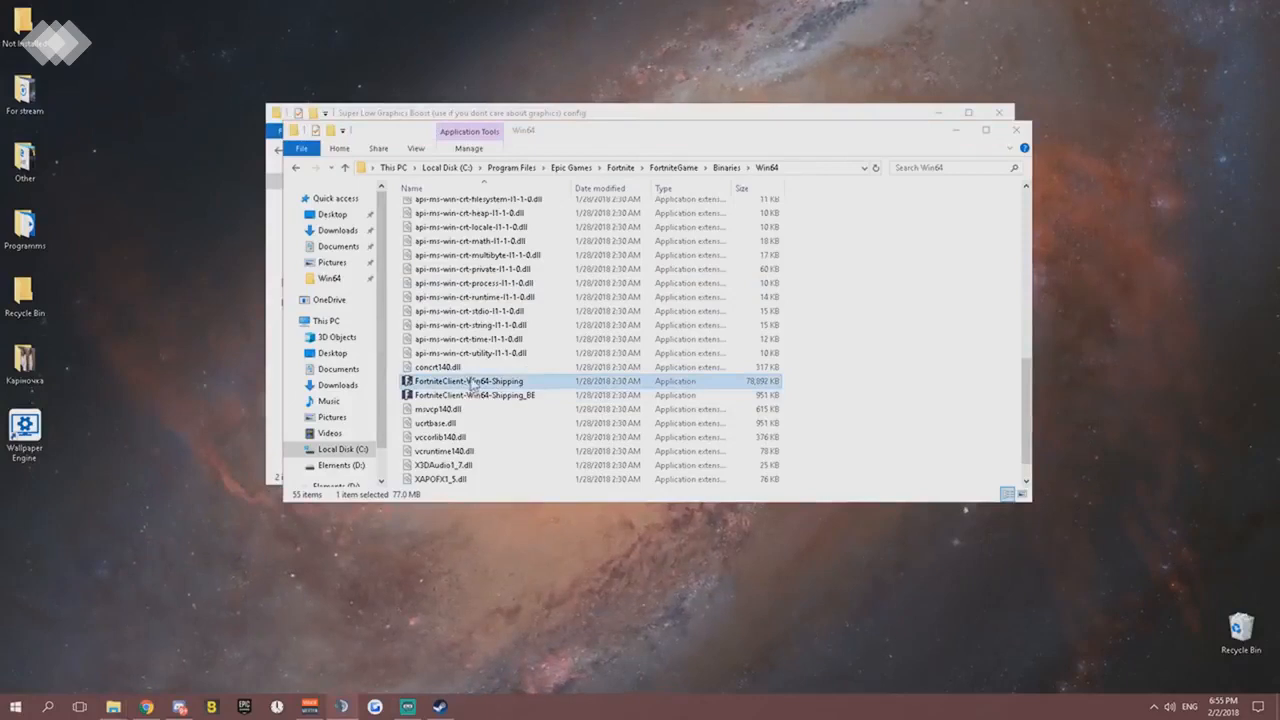
pyautogui.rightClick(473, 383)
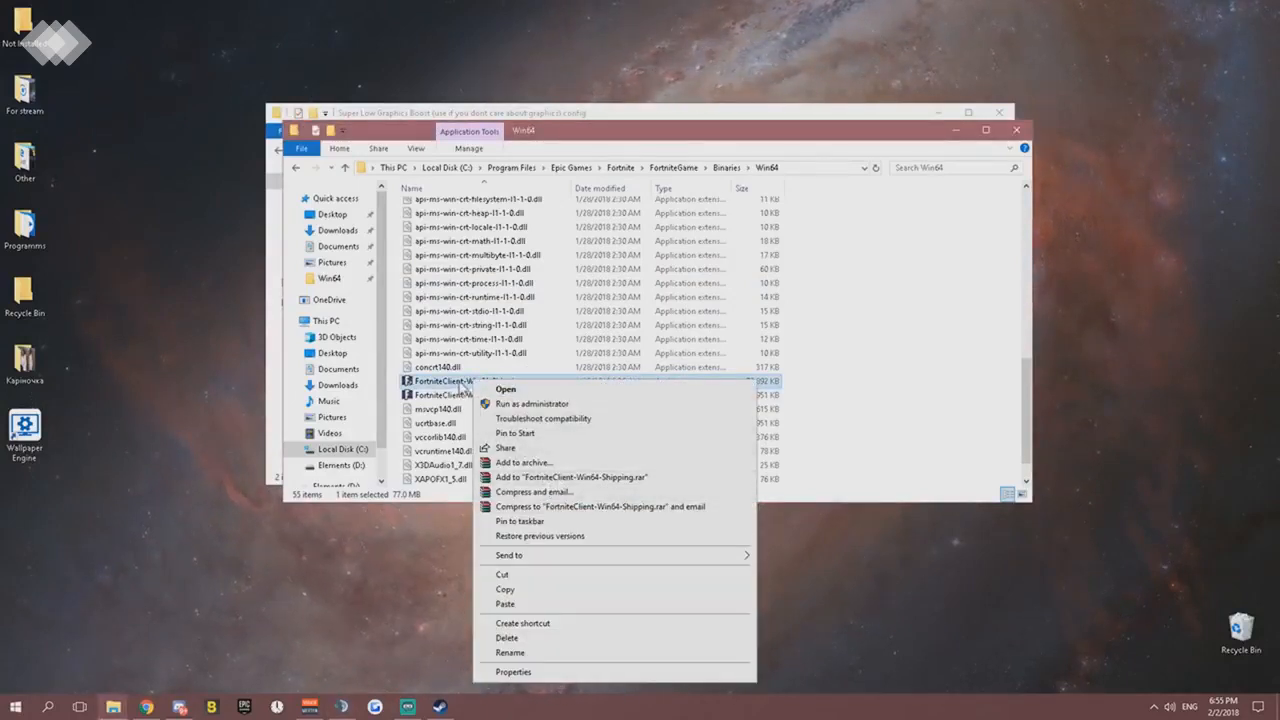
pyautogui.click(540, 671)
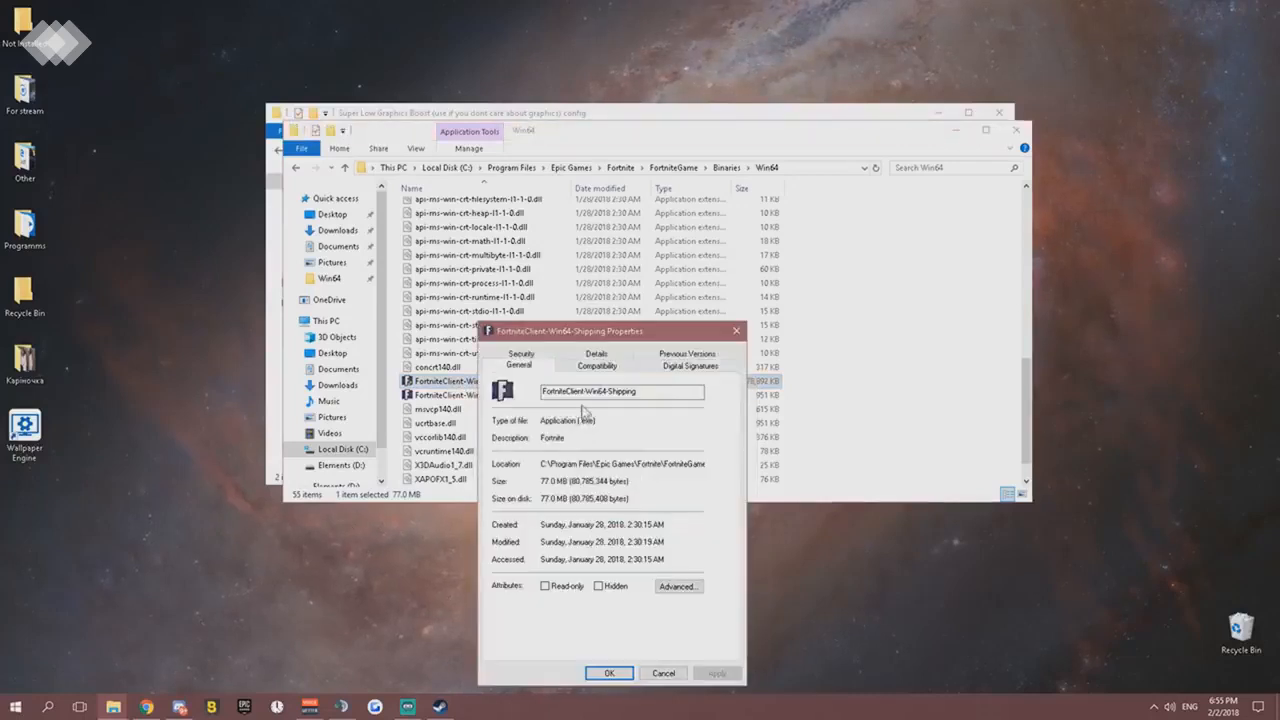
pyautogui.click(597, 366)
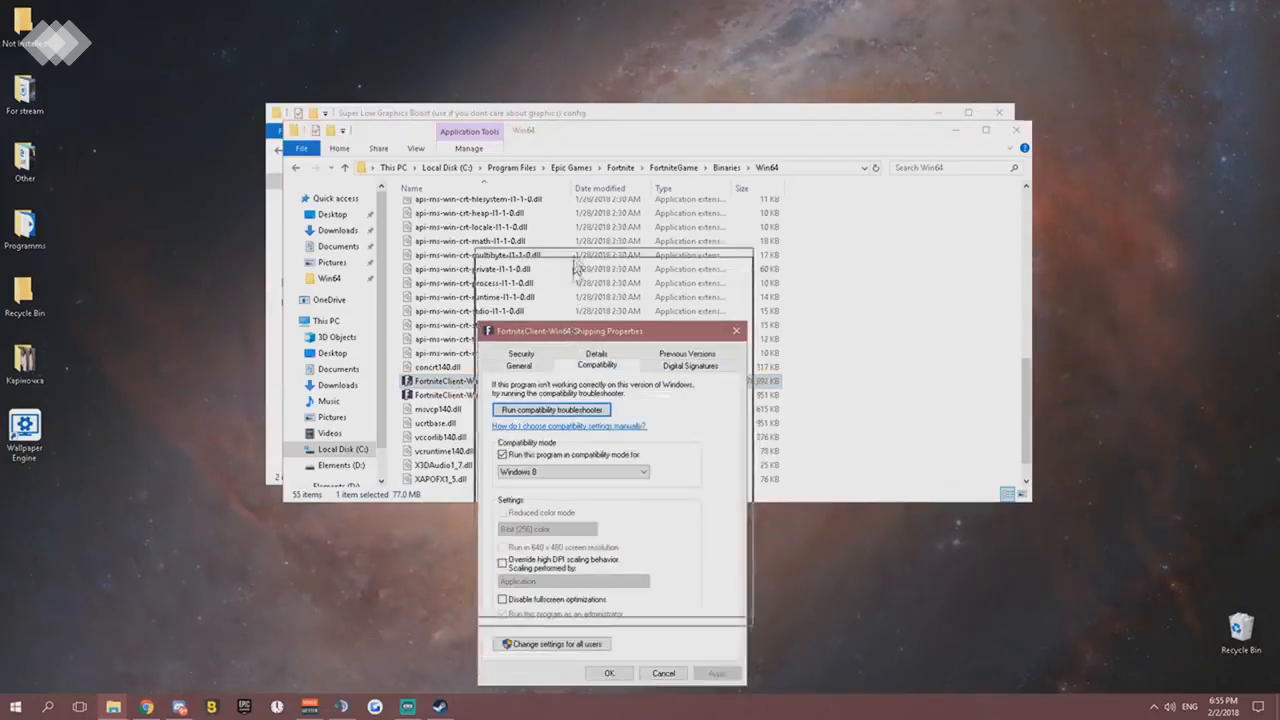
pyautogui.moveTo(563, 330); pyautogui.dragTo(580, 177)
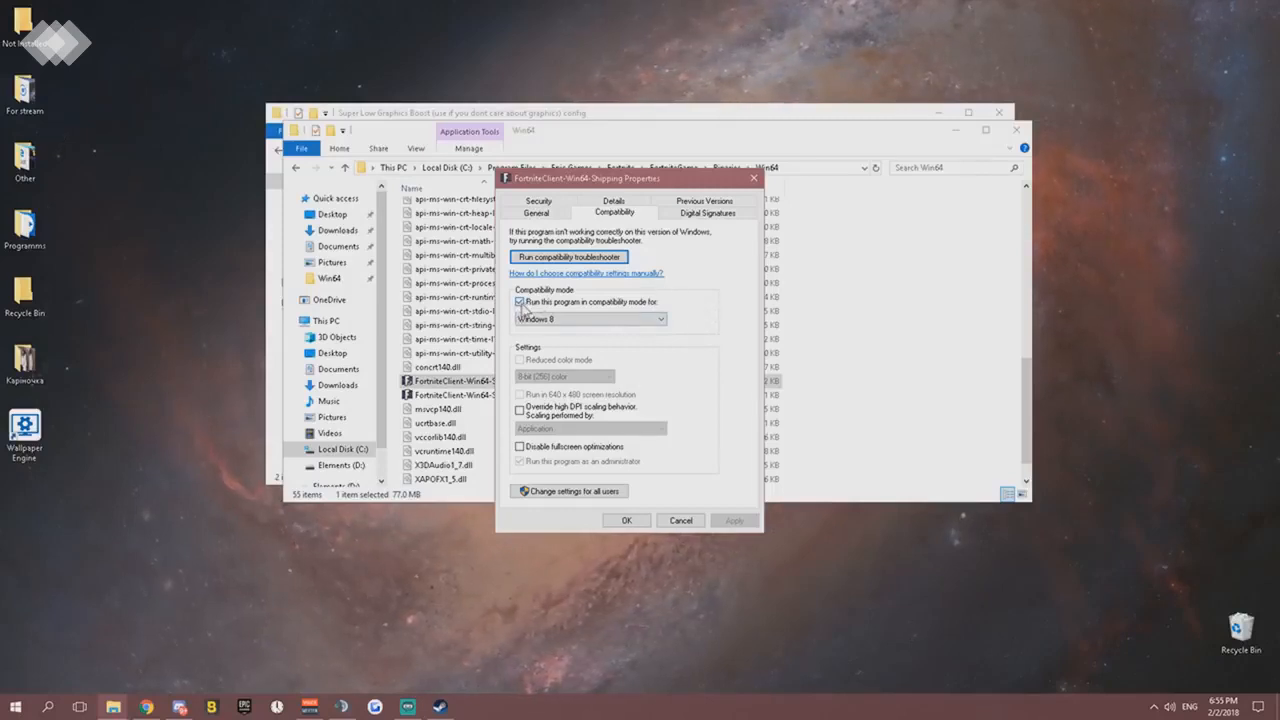
# - Keep Windows 8 compatibility mode enabled and running as administrator for all users, and accept the client's compatibility settings
pyautogui.click(520, 302)
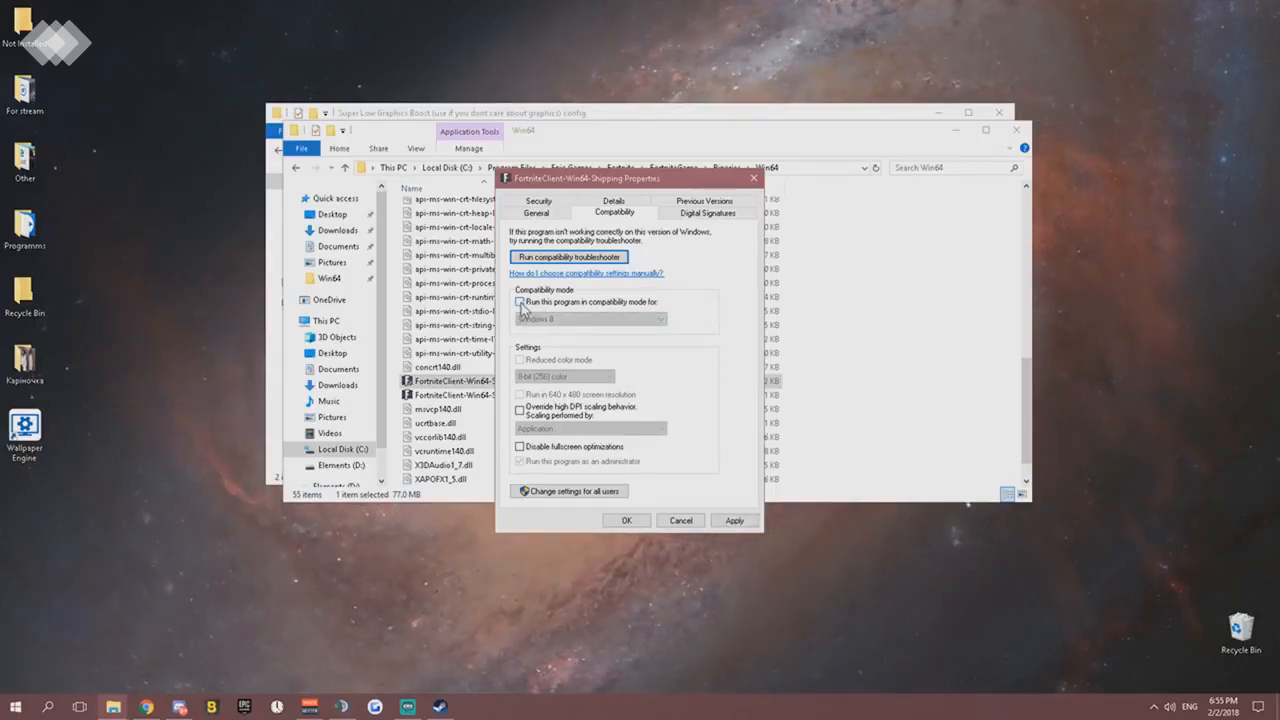
pyautogui.click(520, 302)
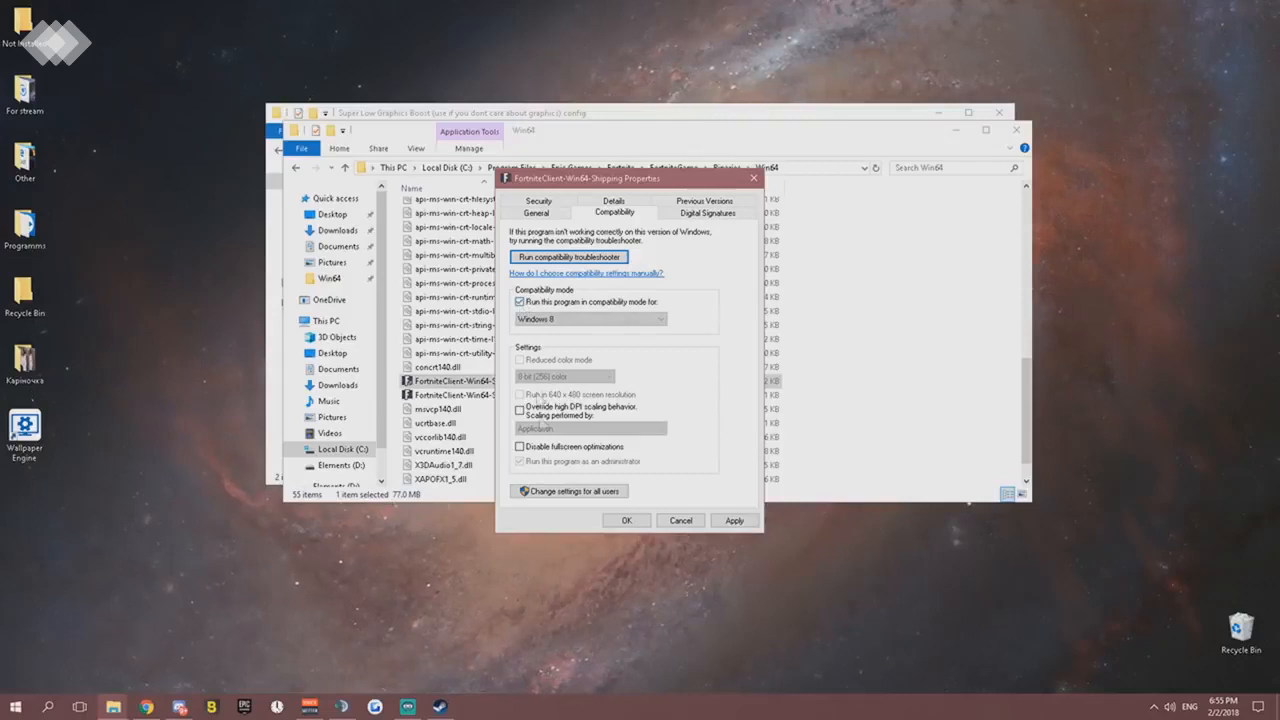
pyautogui.click(556, 494)
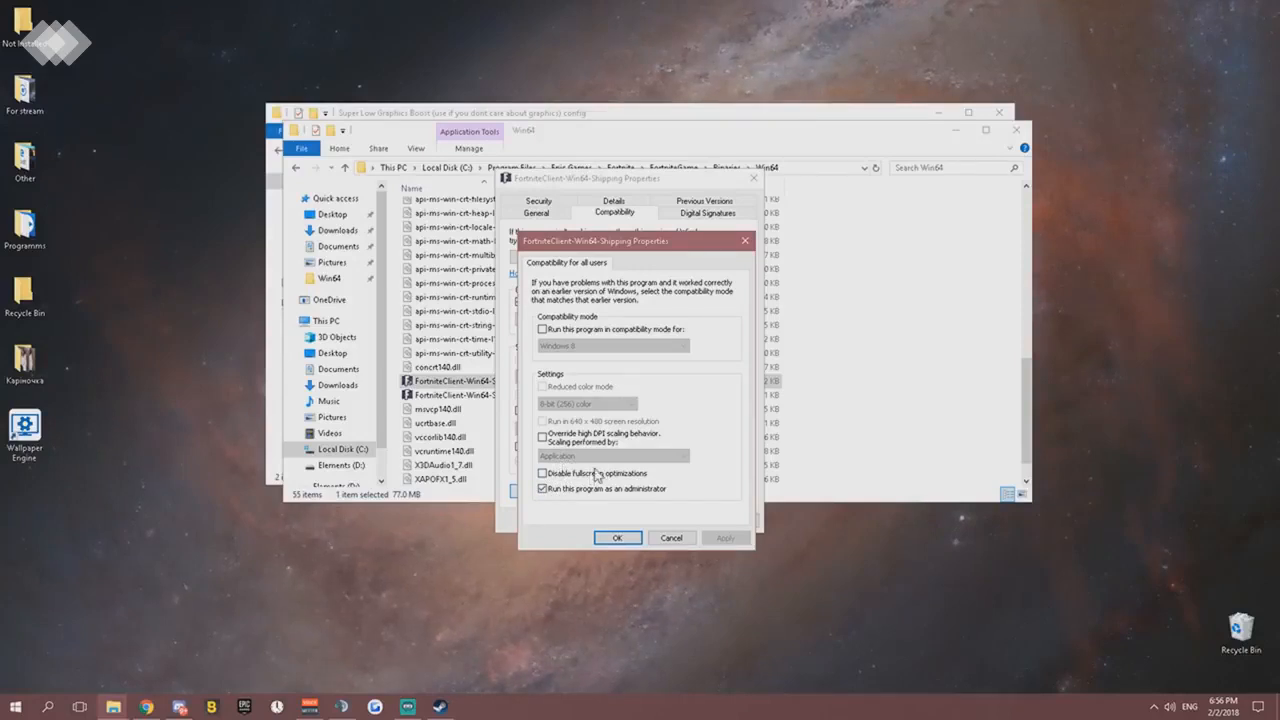
pyautogui.click(619, 541)
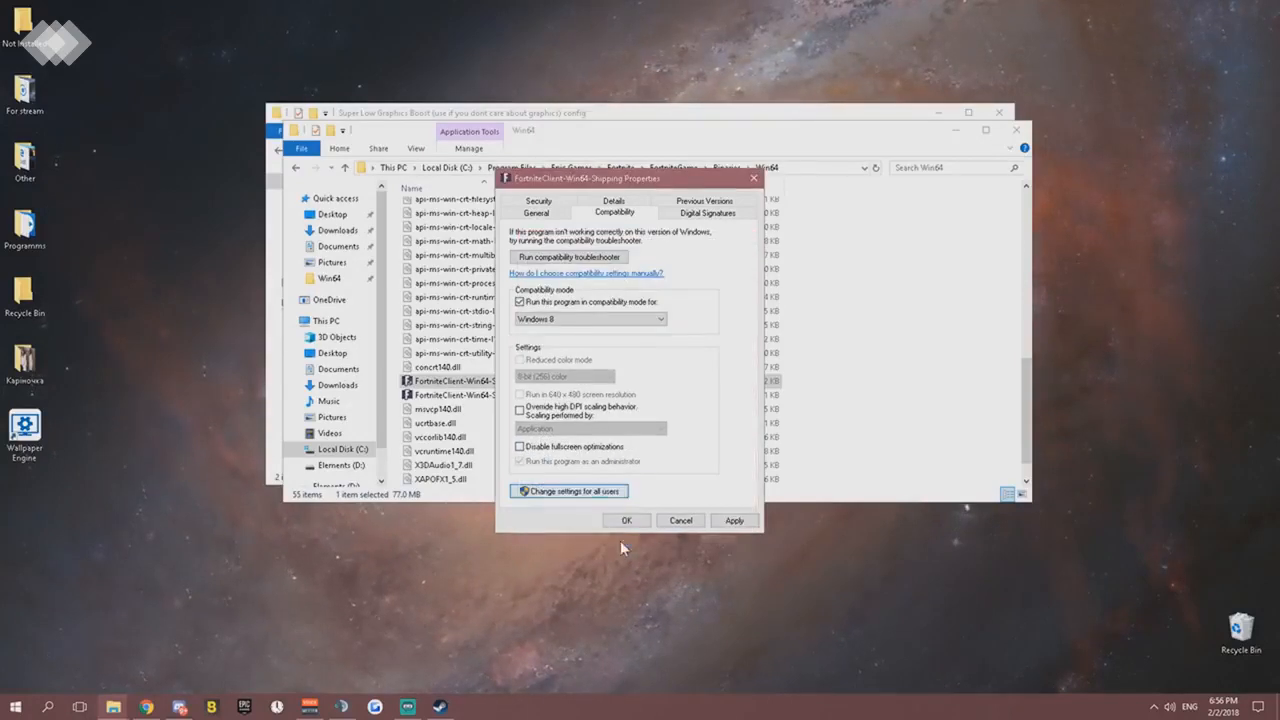
pyautogui.click(637, 522)
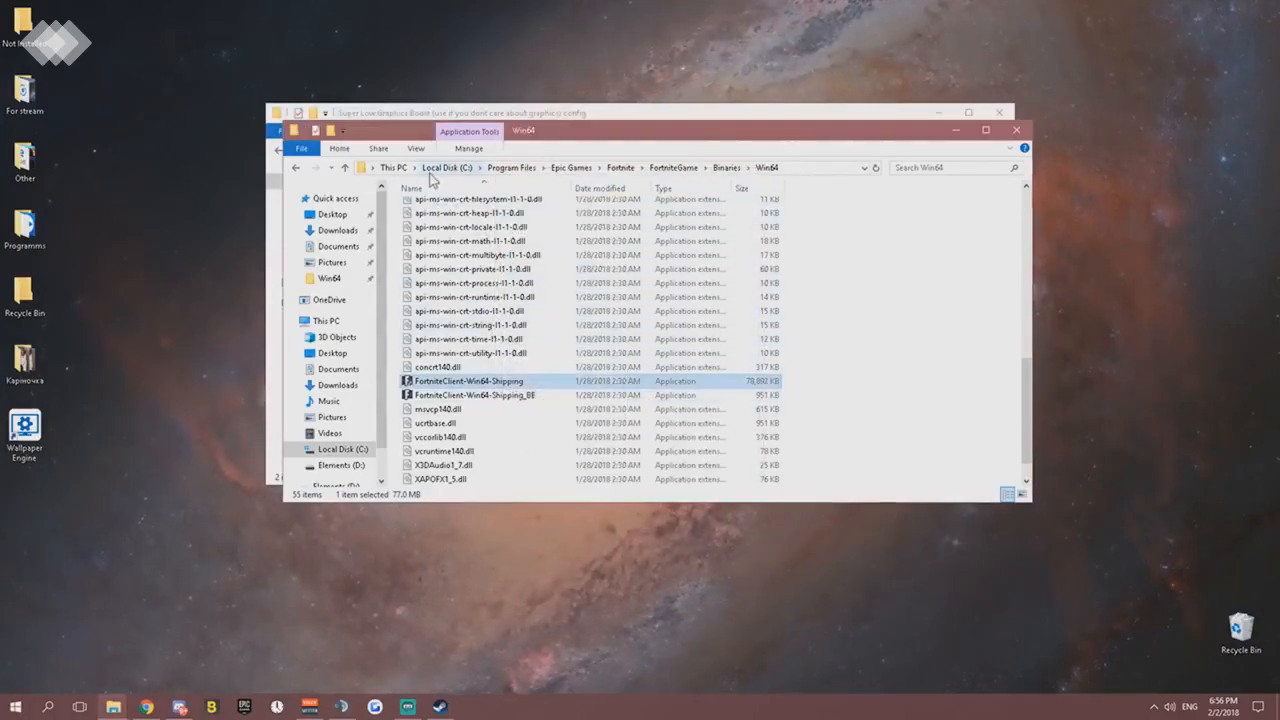
# - Search Windows for %appdata% and open the Roaming folder it points to
pyautogui.click(58, 707)
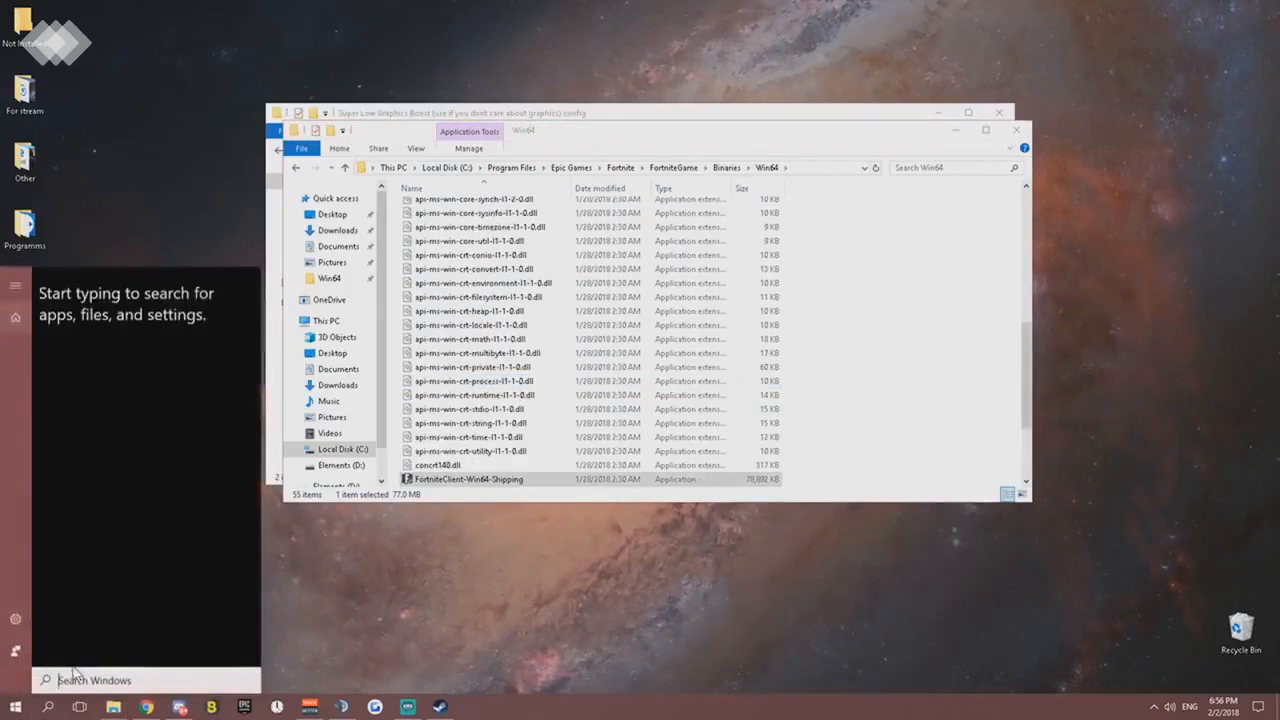
pyautogui.write('app')
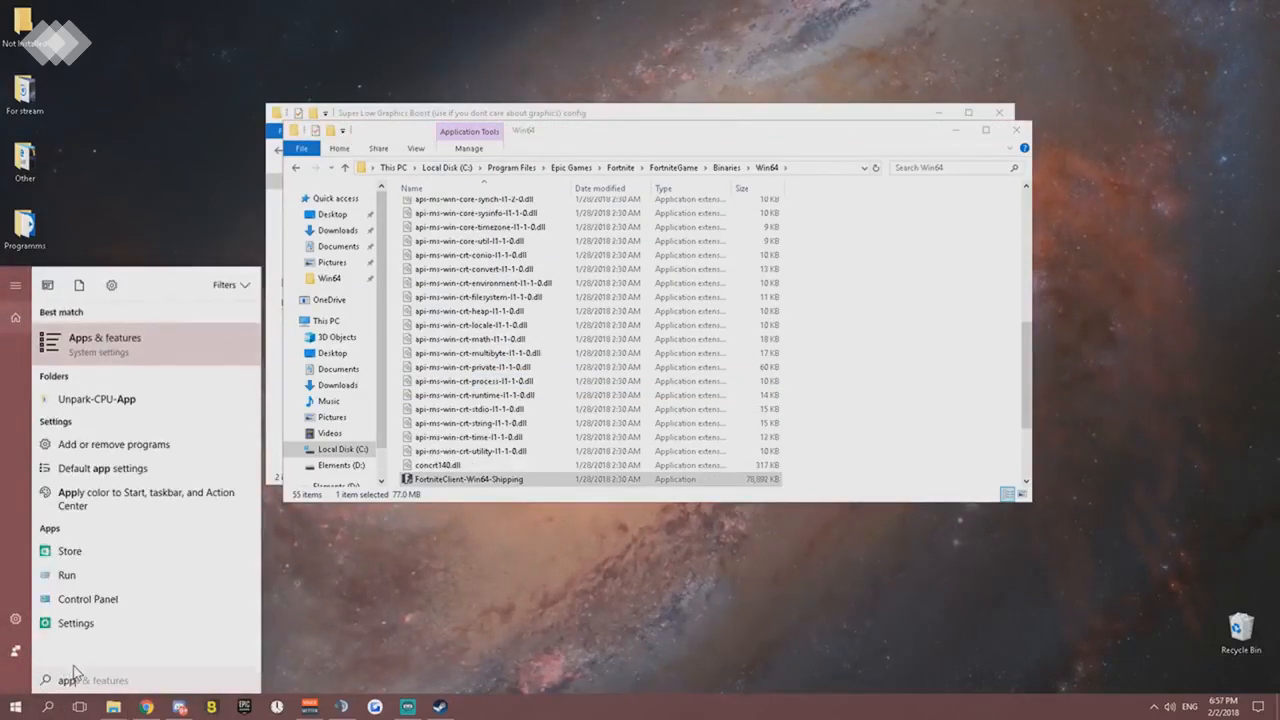
pyautogui.write('data')
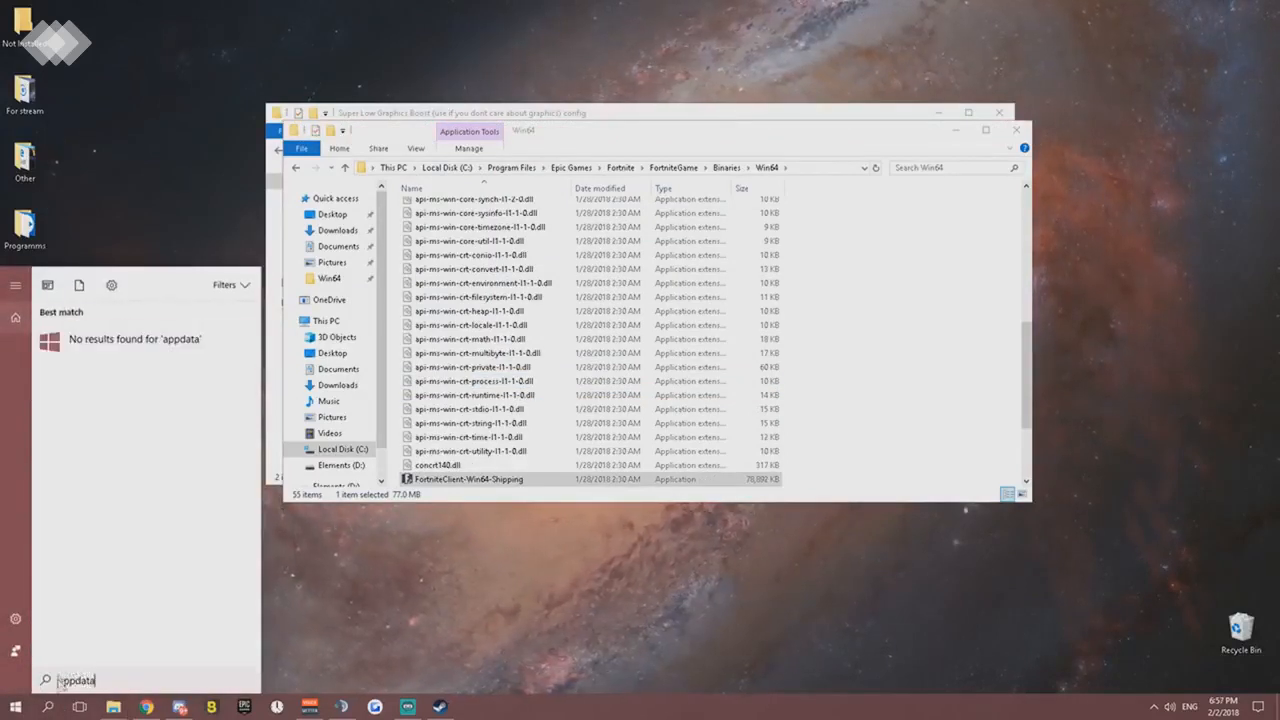
pyautogui.write('$')
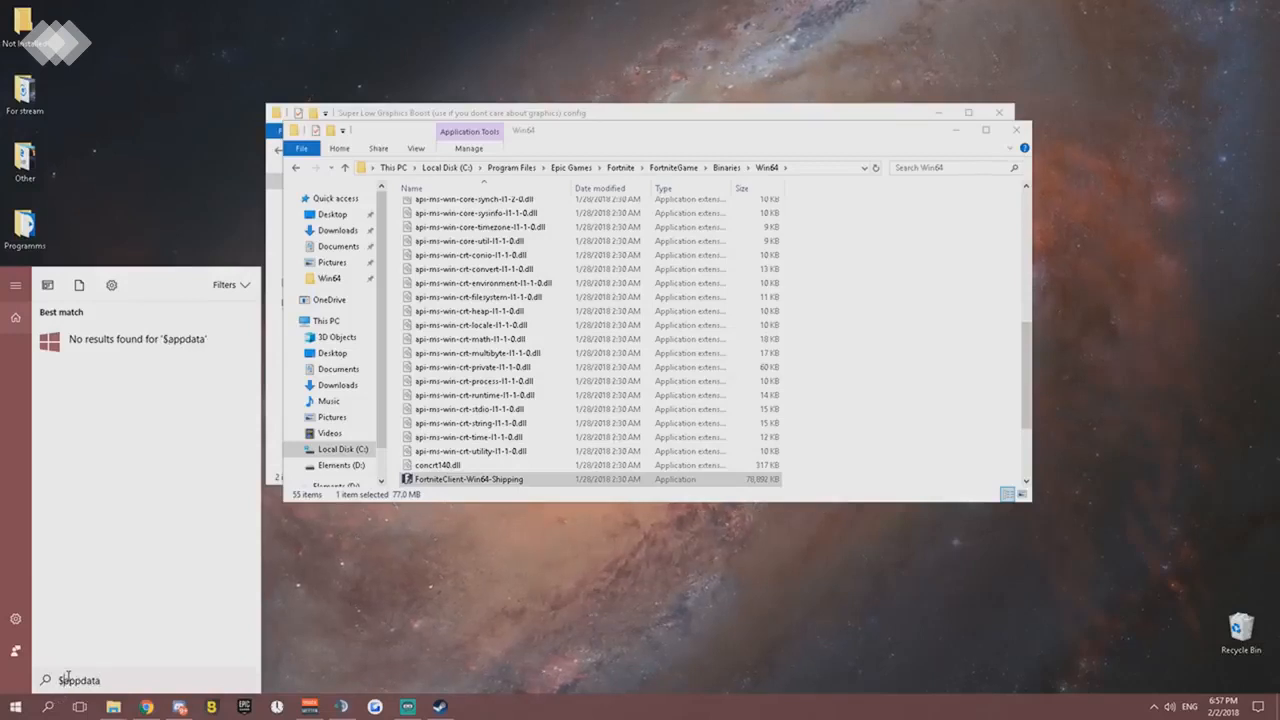
pyautogui.press('BackSpace')
pyautogui.write('%')
pyautogui.press('Left')
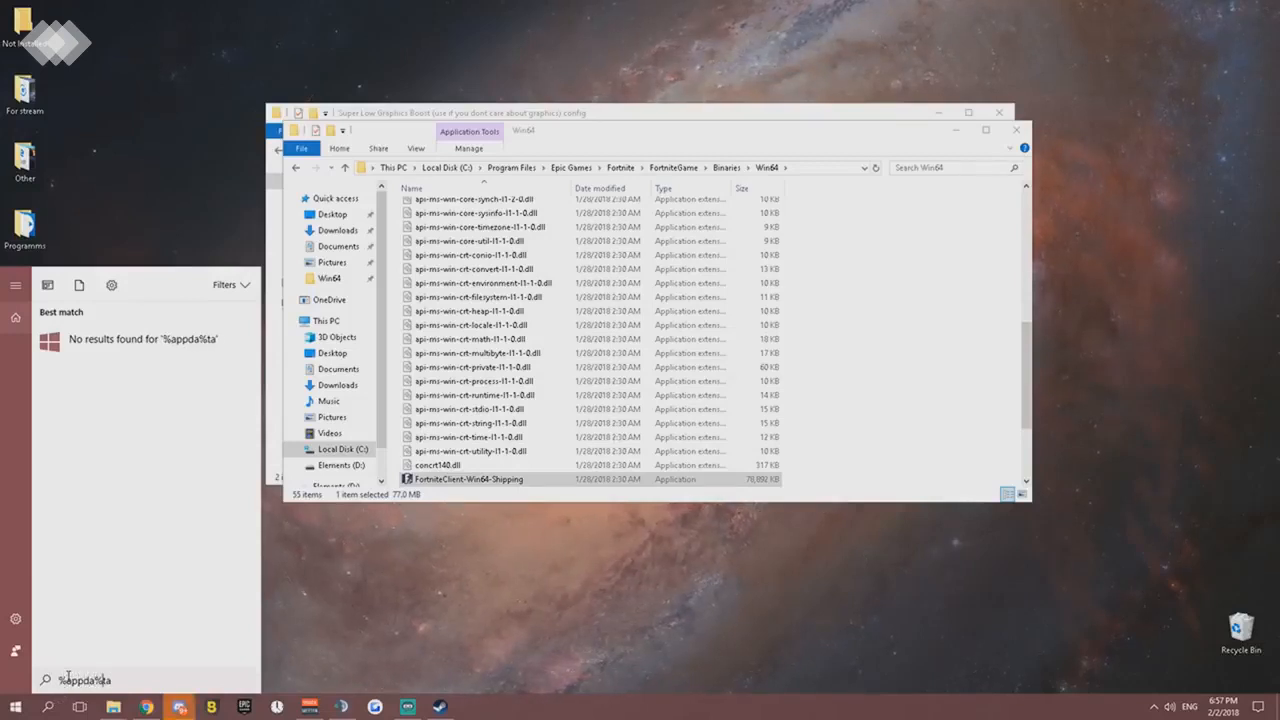
pyautogui.write('%')
pyautogui.press('BackSpace')
pyautogui.press('Right')
pyautogui.write('%')
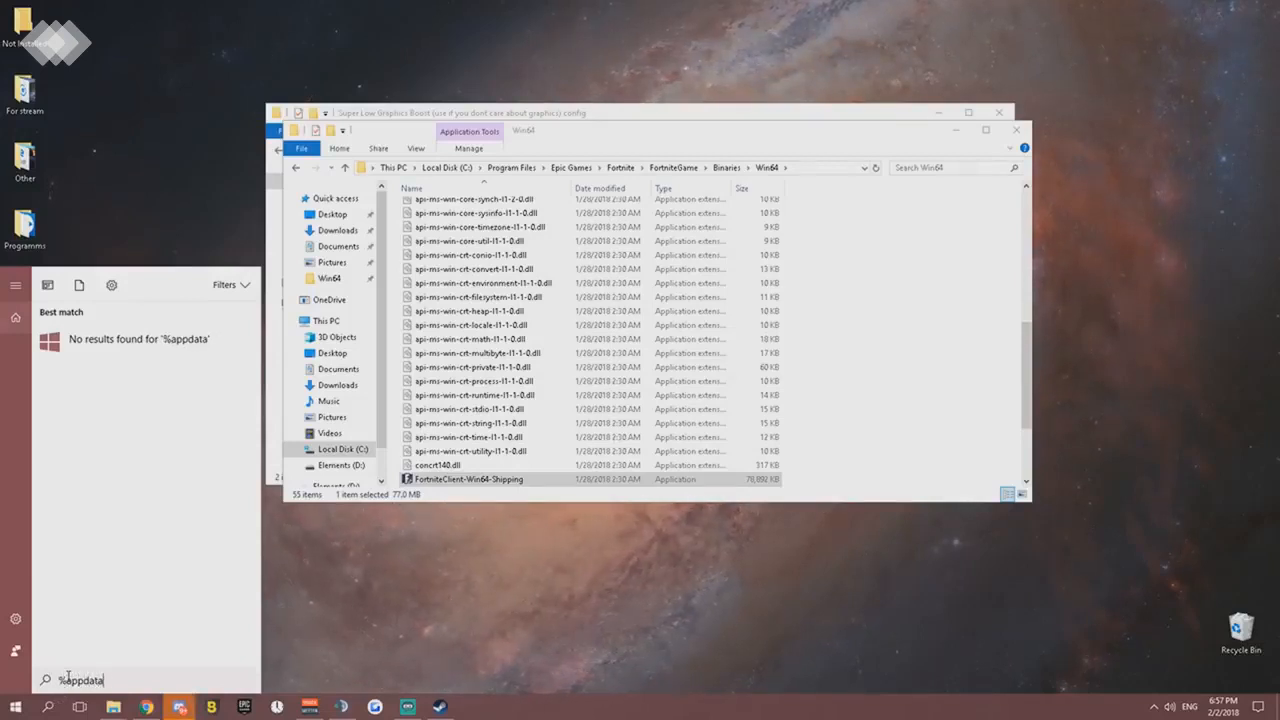
pyautogui.click(135, 358)
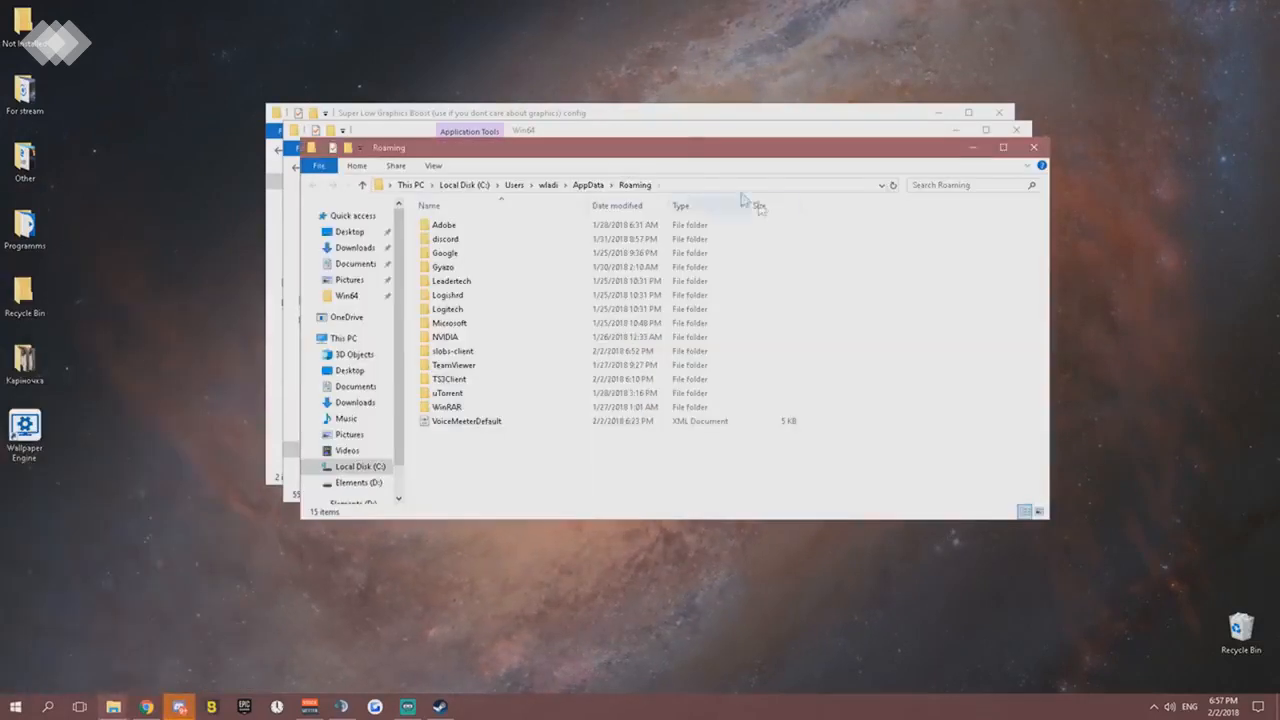
# - Go up from Roaming to AppData and navigate to Local > FortniteGame > Saved > Config > WindowsClient
pyautogui.moveTo(565, 157); pyautogui.dragTo(658, 180)
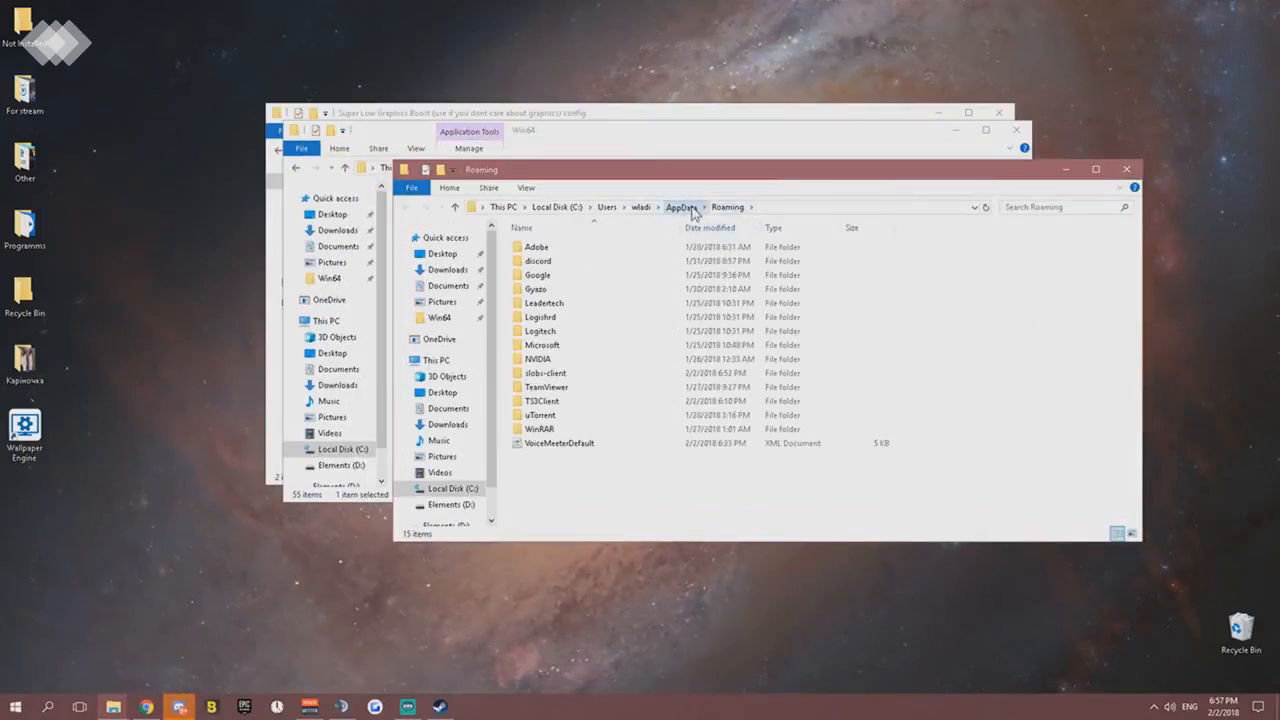
pyautogui.click(682, 207)
pyautogui.doubleClick(548, 249)
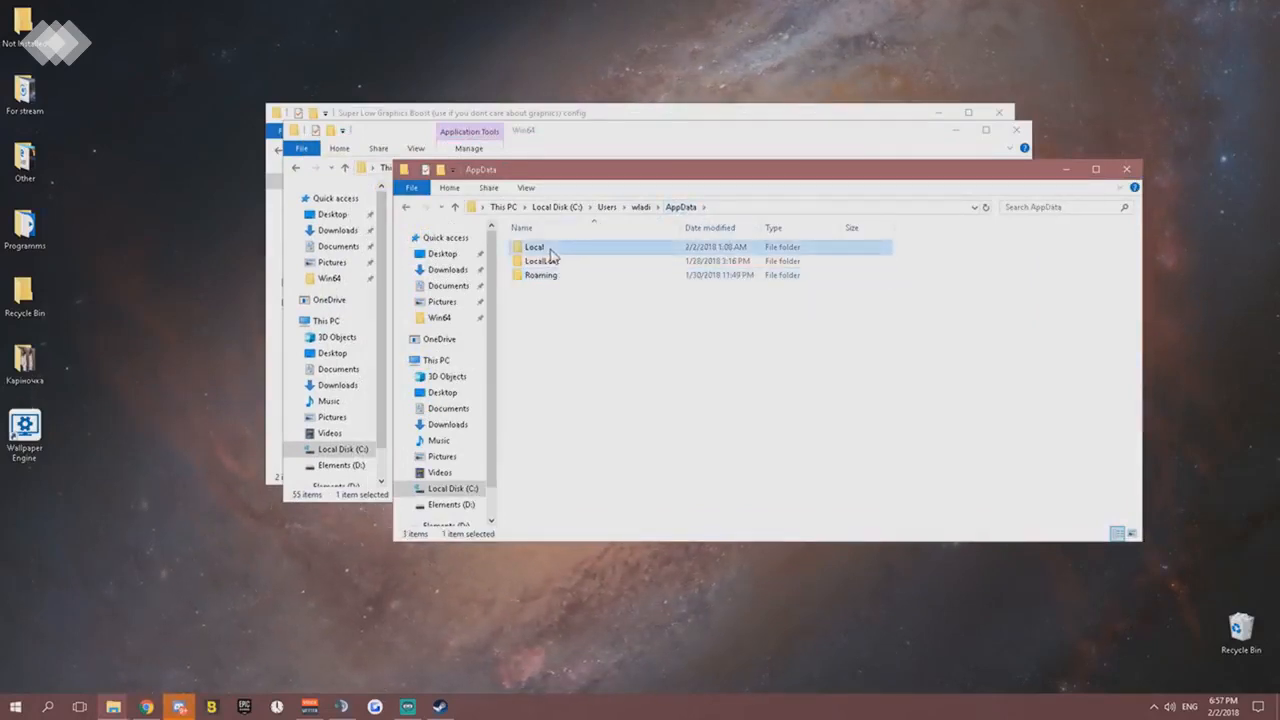
pyautogui.scroll(-1, 585, 385)
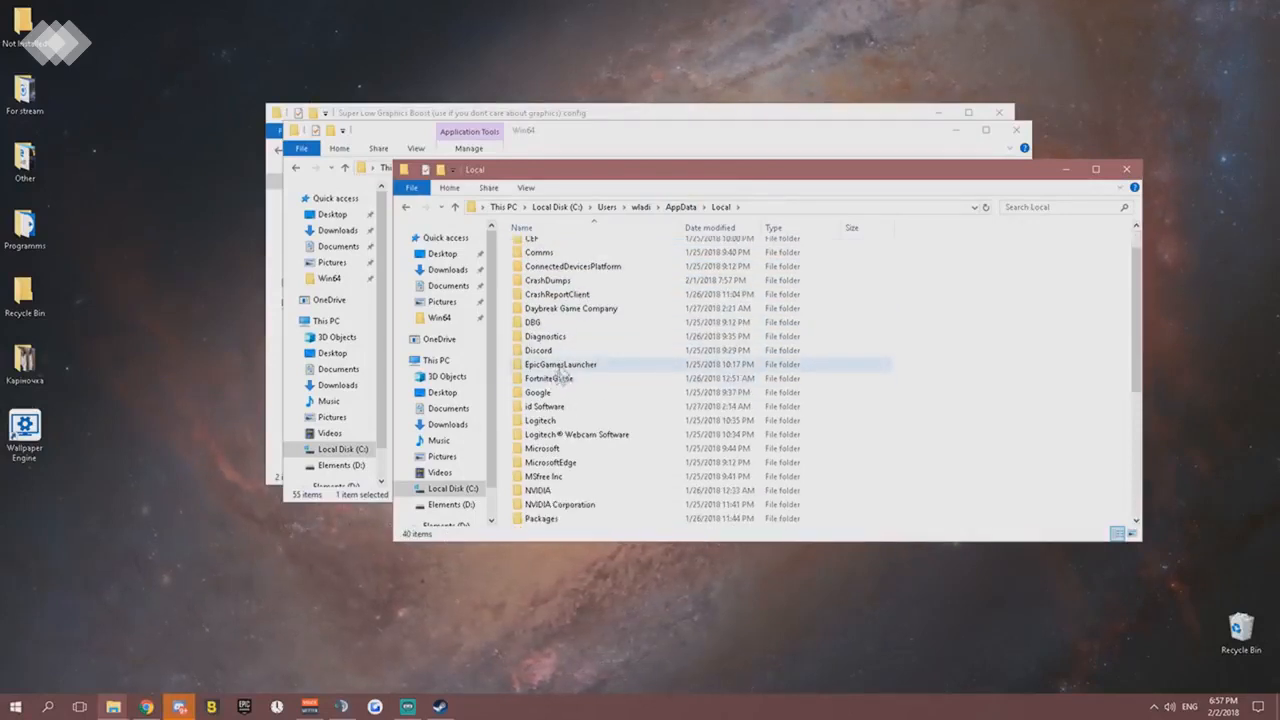
pyautogui.doubleClick(560, 379)
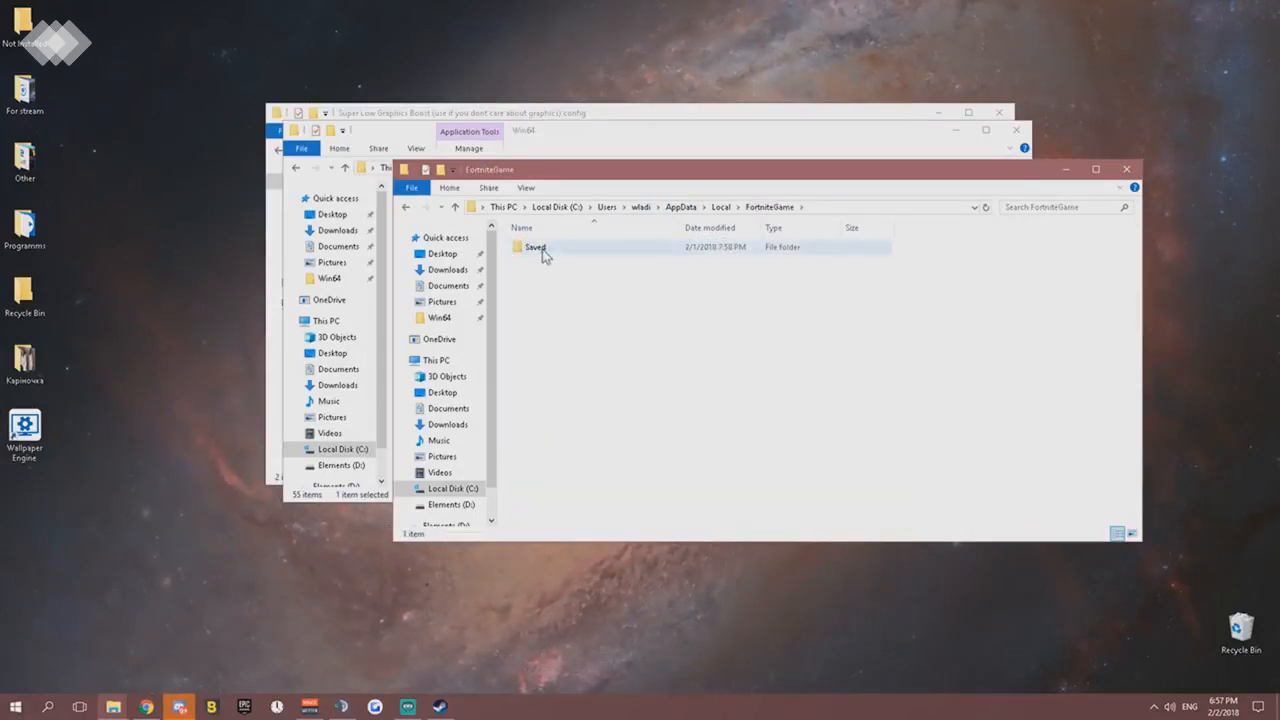
pyautogui.doubleClick(540, 250)
pyautogui.doubleClick(545, 261)
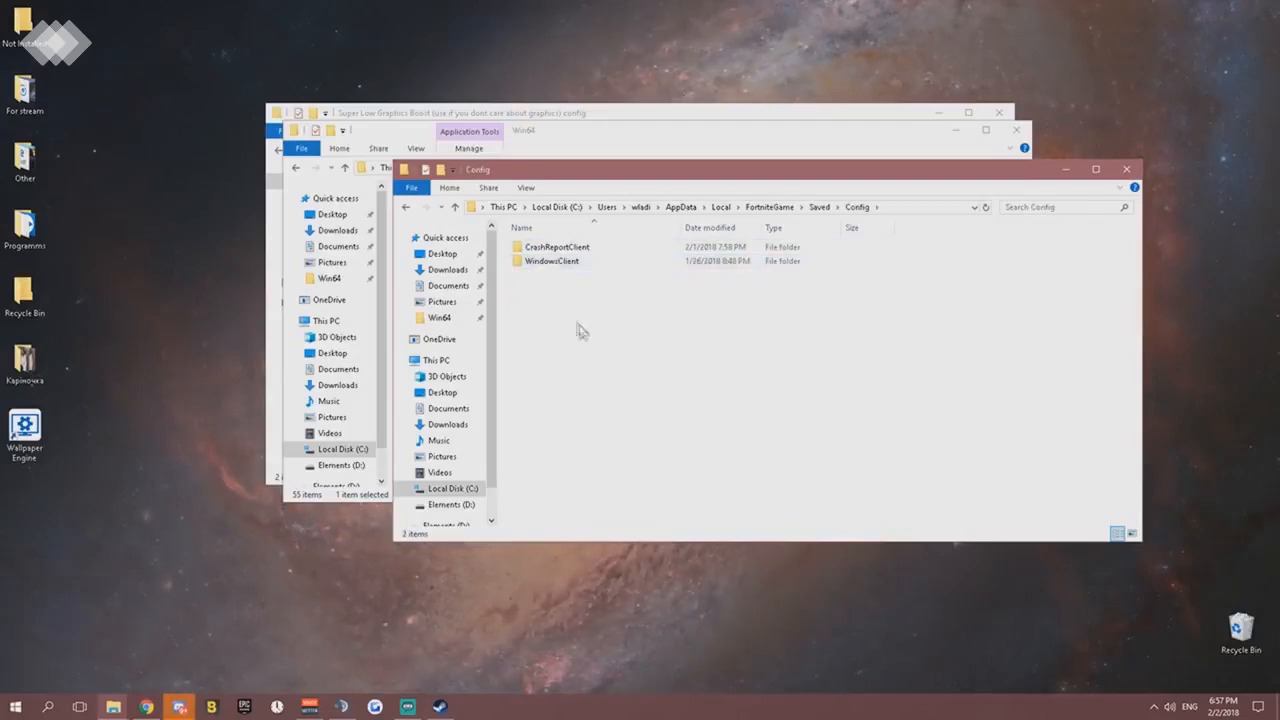
pyautogui.doubleClick(550, 263)
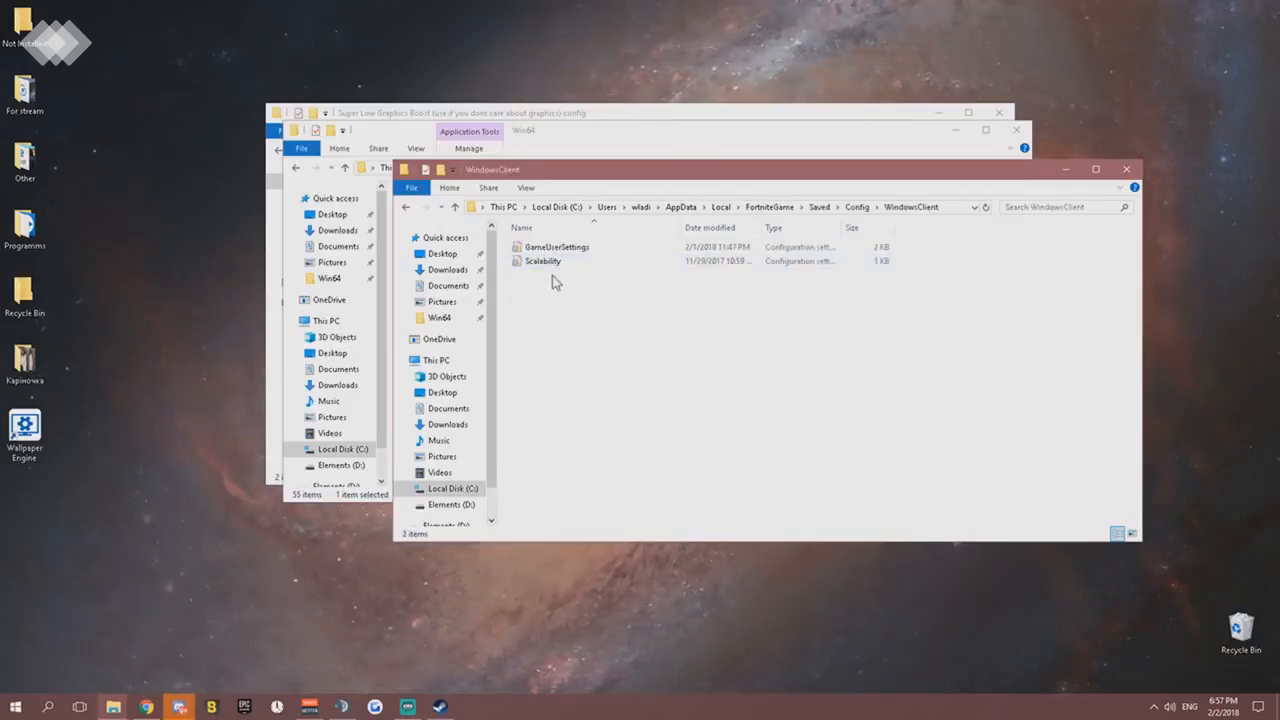
# - Arrange the WindowsClient and Super Low Graphics Boost config windows so the files of both folders can be compared
pyautogui.moveTo(784, 182); pyautogui.dragTo(731, 309)
pyautogui.click(558, 118)
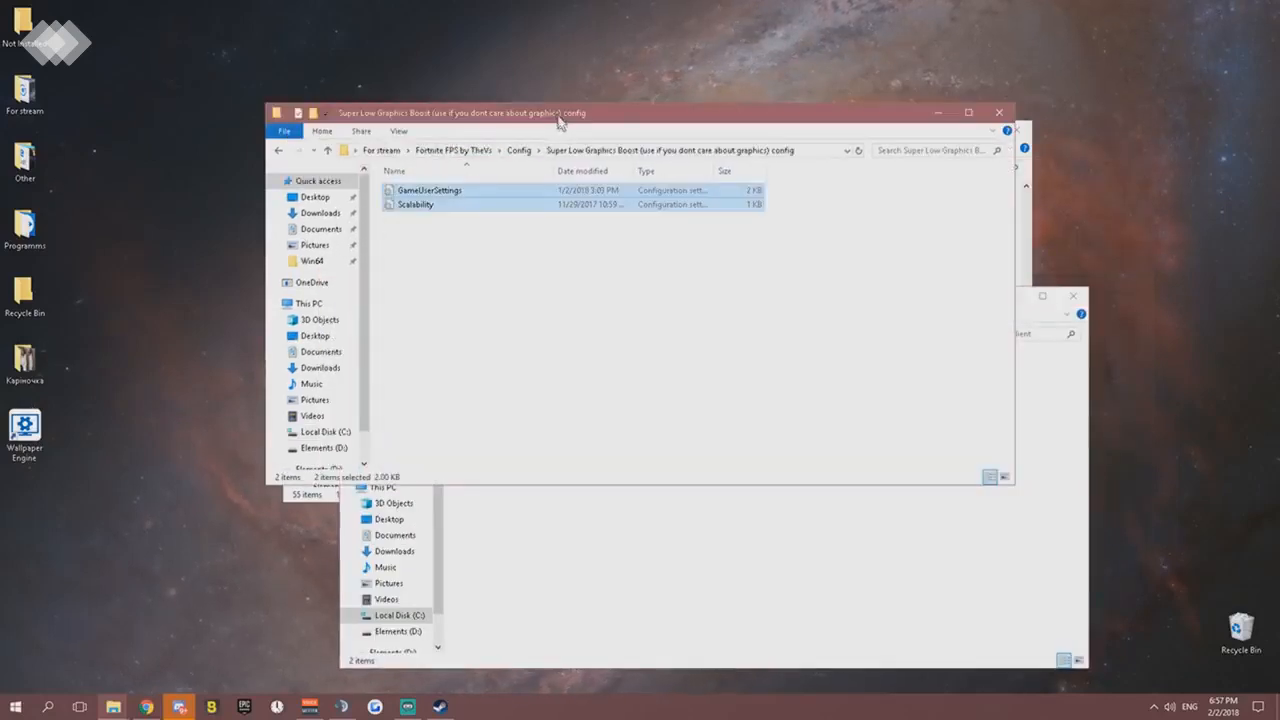
pyautogui.moveTo(620, 125); pyautogui.dragTo(550, 40)
pyautogui.click(980, 410)
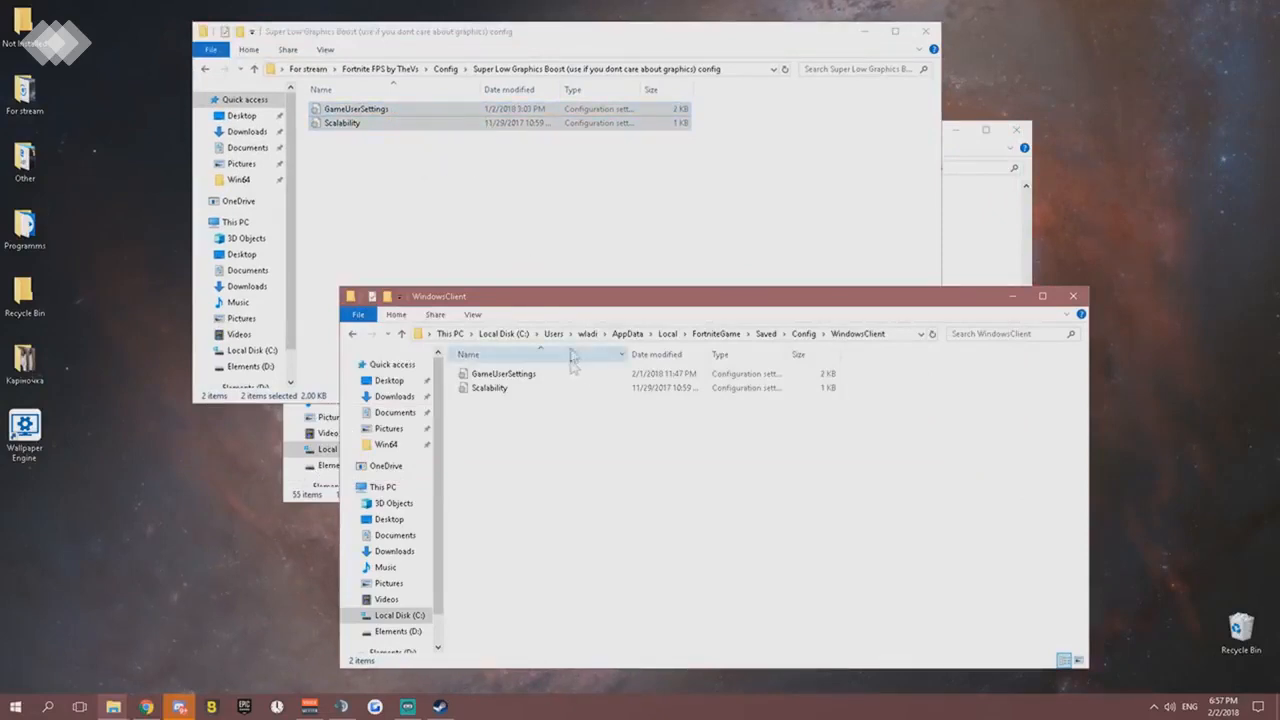
# - Select GameUserSettings and Scalability in WindowsClient, view the available file actions, and return to the Super Low Graphics Boost config folder
pyautogui.moveTo(616, 457); pyautogui.dragTo(519, 375)
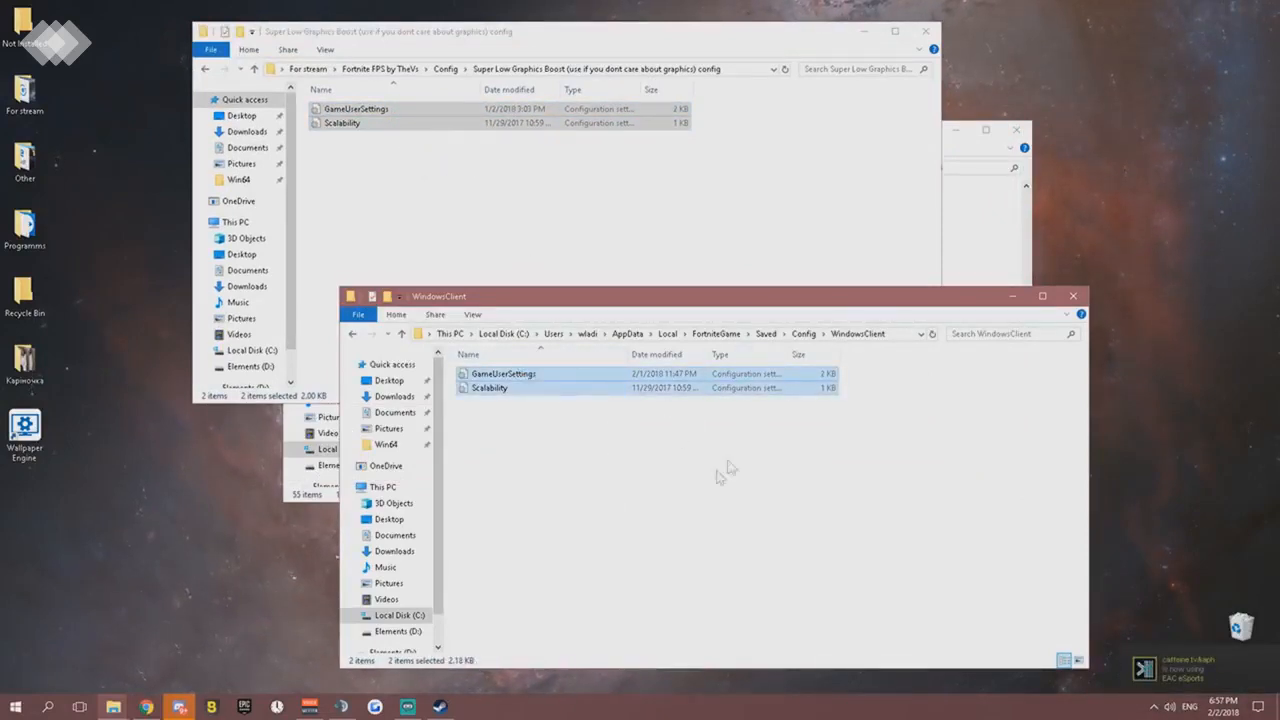
pyautogui.click(658, 435)
pyautogui.moveTo(571, 427); pyautogui.dragTo(489, 372)
pyautogui.rightClick(489, 372)
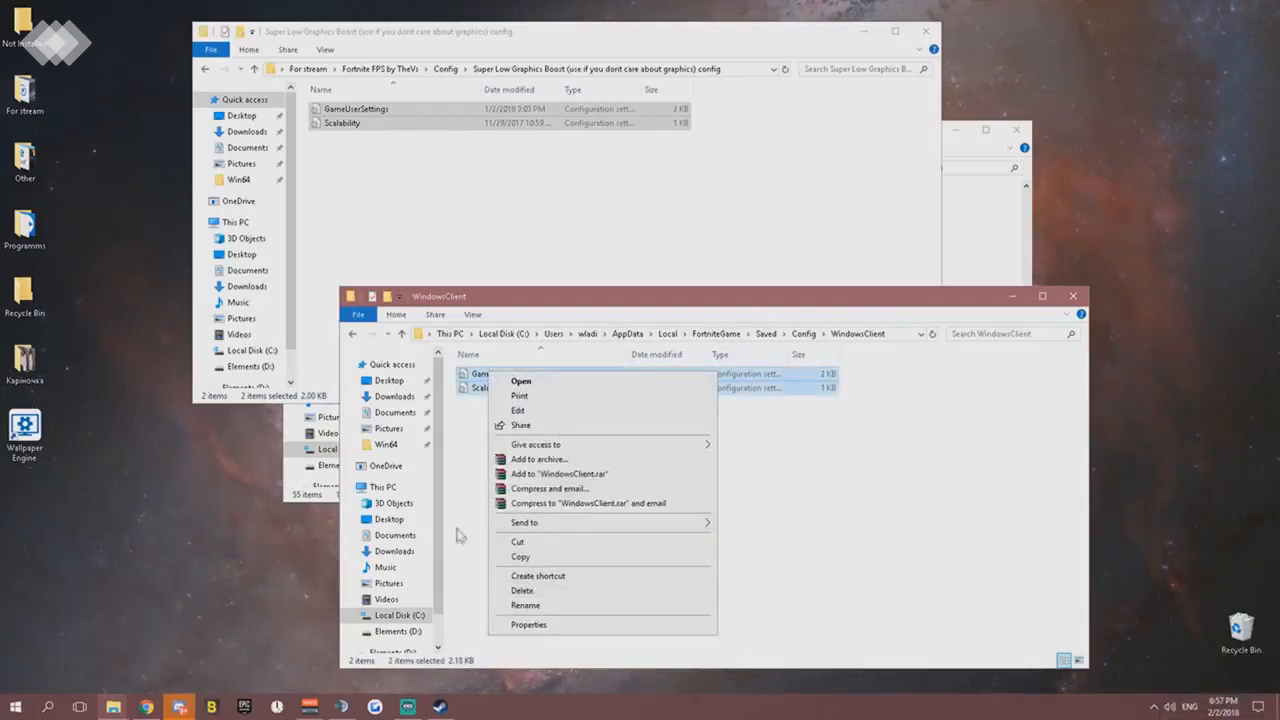
pyautogui.click(486, 508)
pyautogui.moveTo(377, 186); pyautogui.dragTo(467, 212)
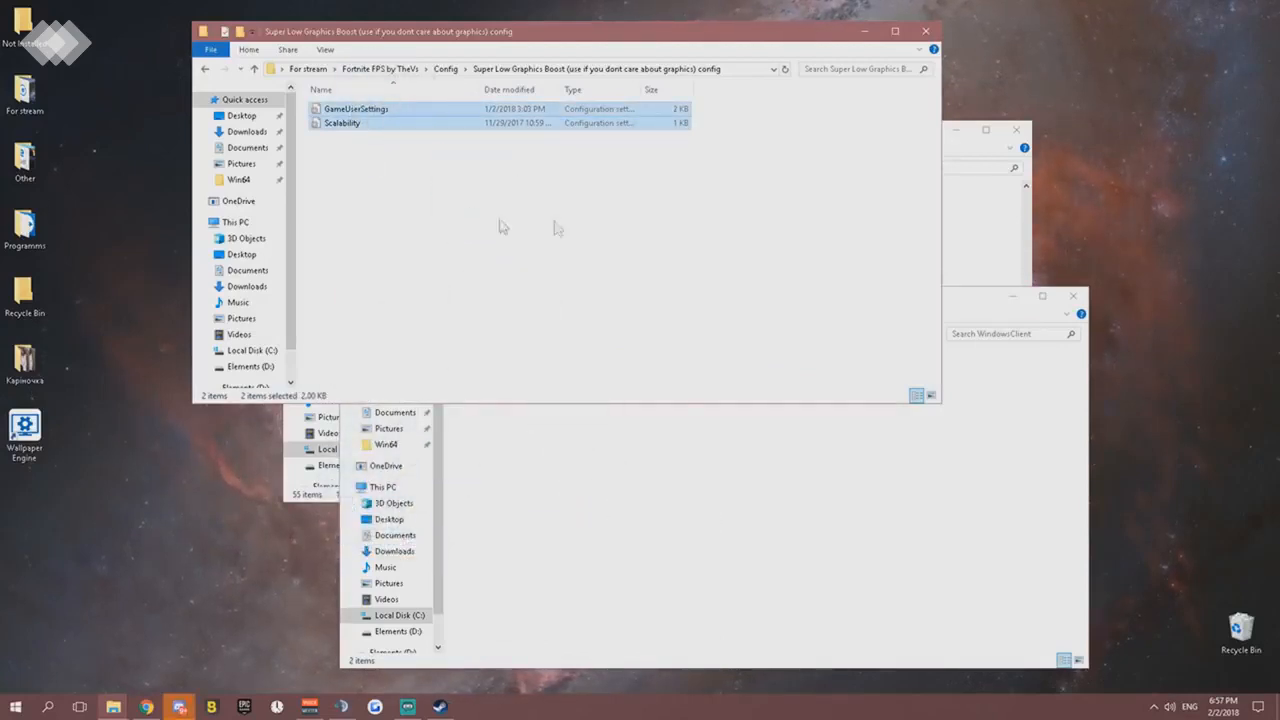
# - Close the Super Low Graphics Boost config, WindowsClient and Win64 folder windows
pyautogui.click(924, 34)
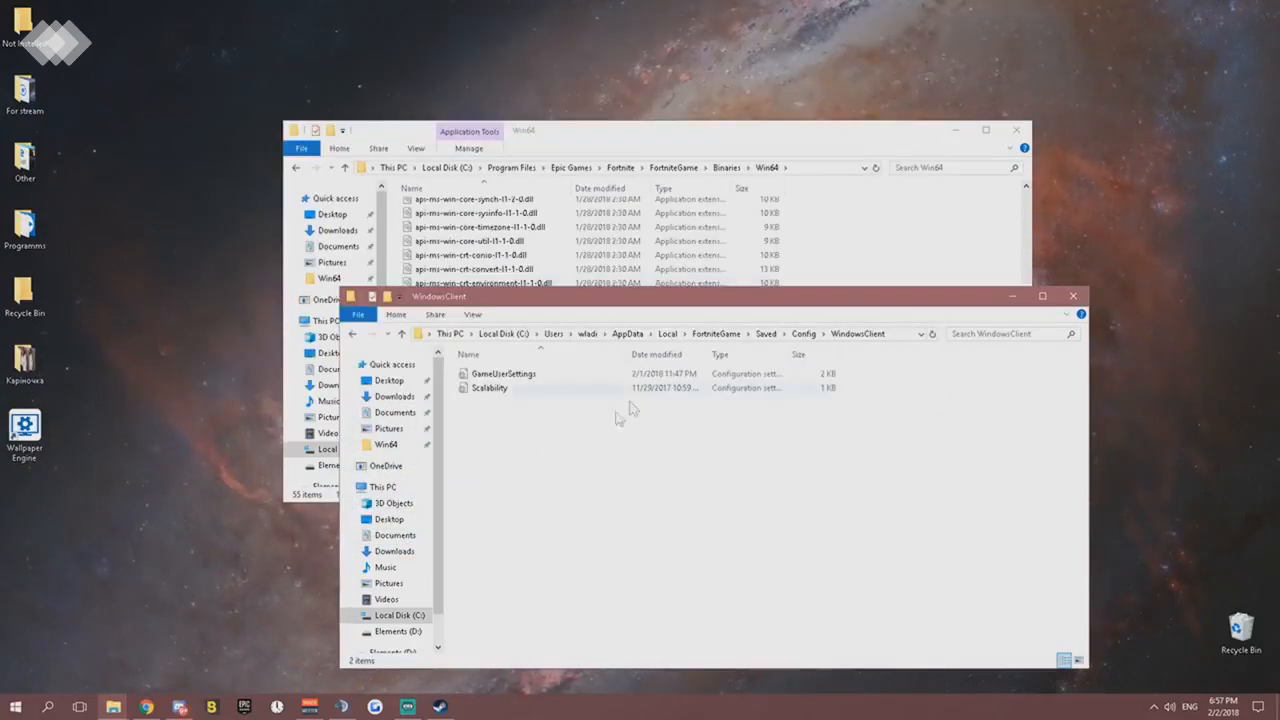
pyautogui.click(1073, 296)
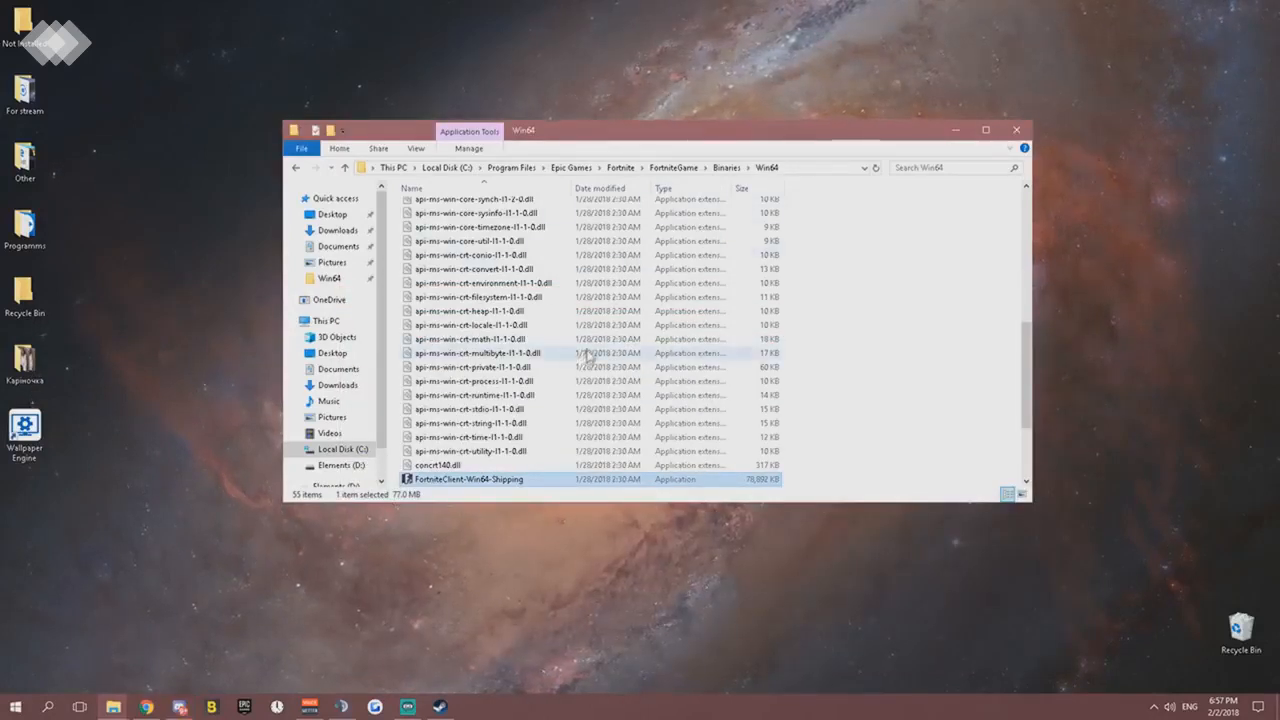
pyautogui.scroll(-3, 680, 330)
pyautogui.click(1016, 129)
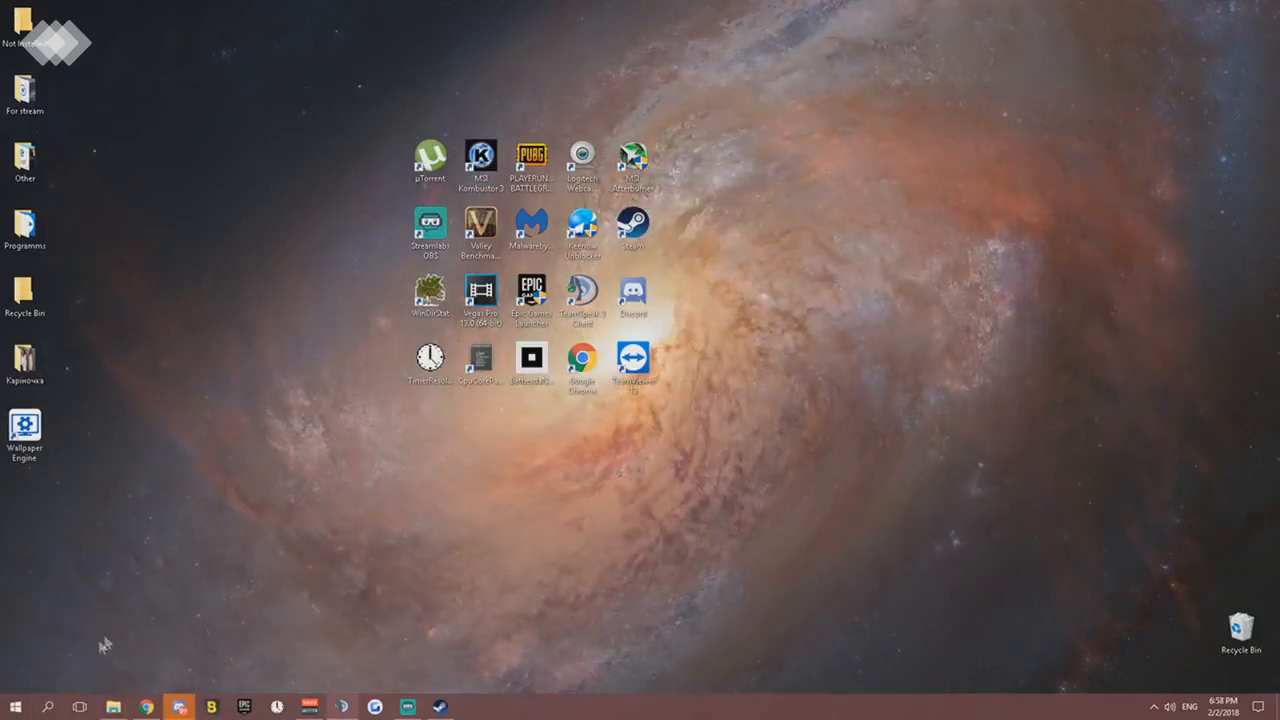
# - Search Windows for msconfig, open System Configuration, and reposition its window slightly on the desktop
pyautogui.click(62, 706)
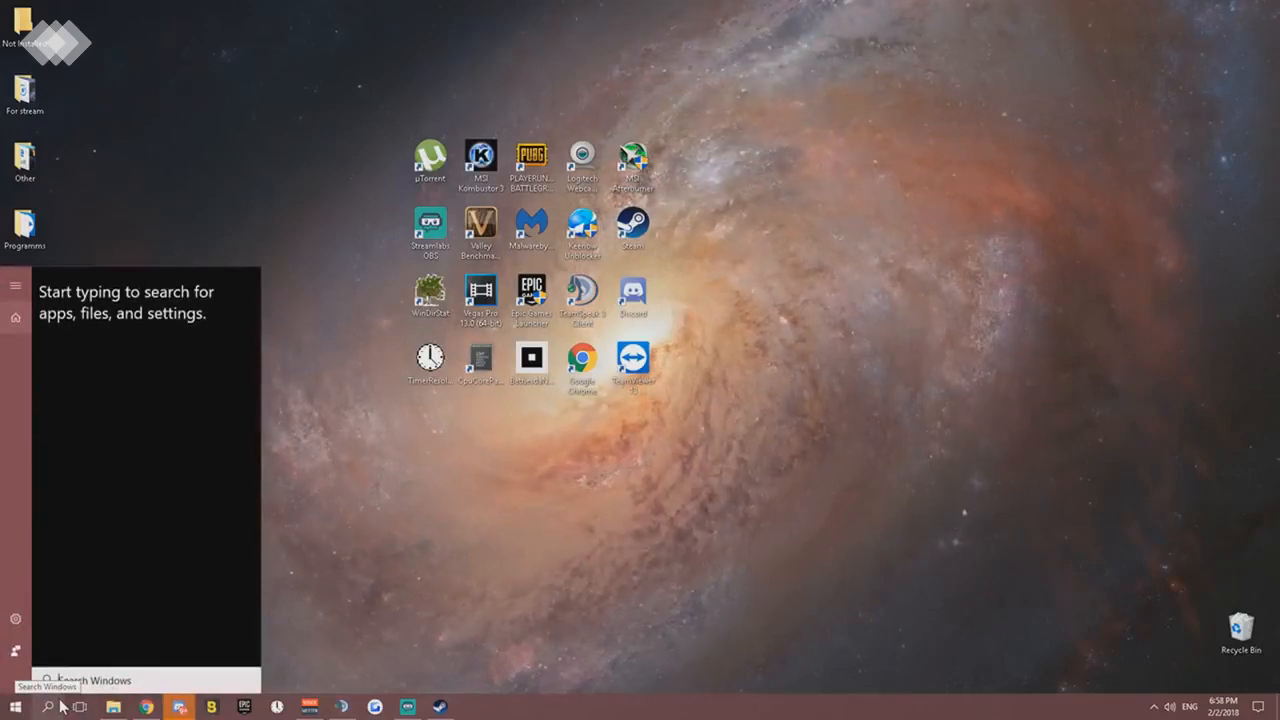
pyautogui.write('msconfig')
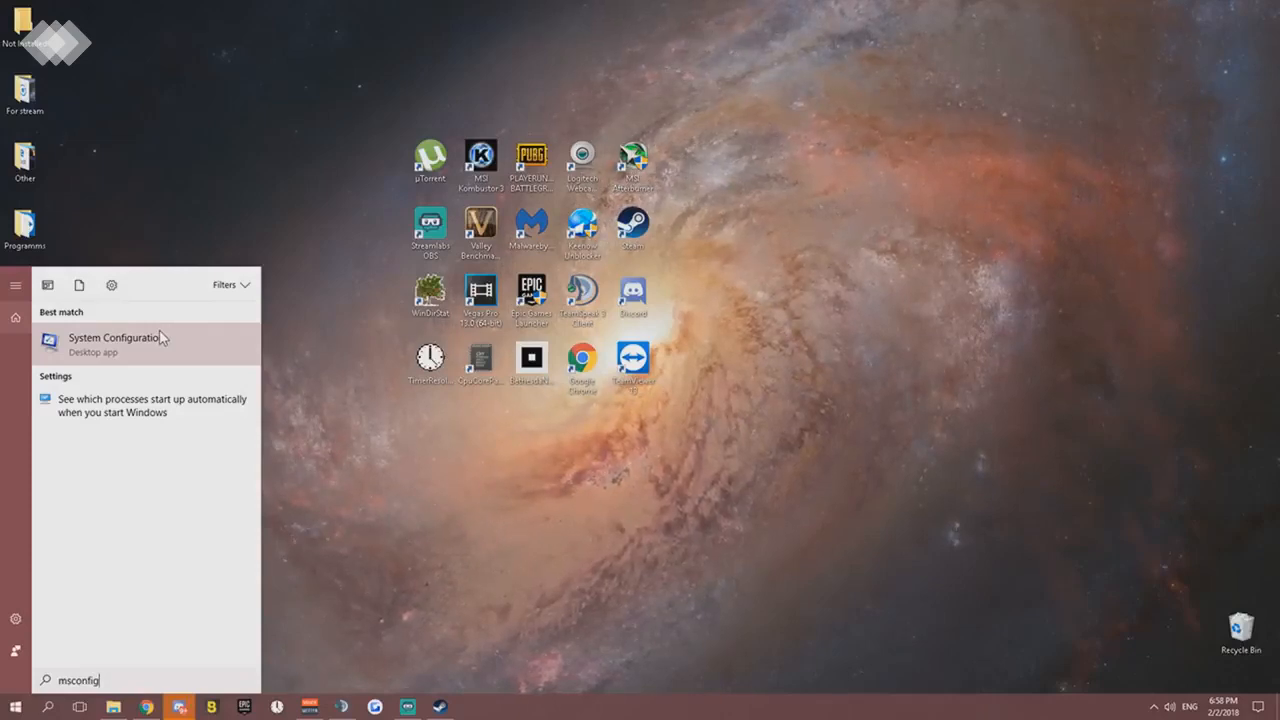
pyautogui.click(162, 338)
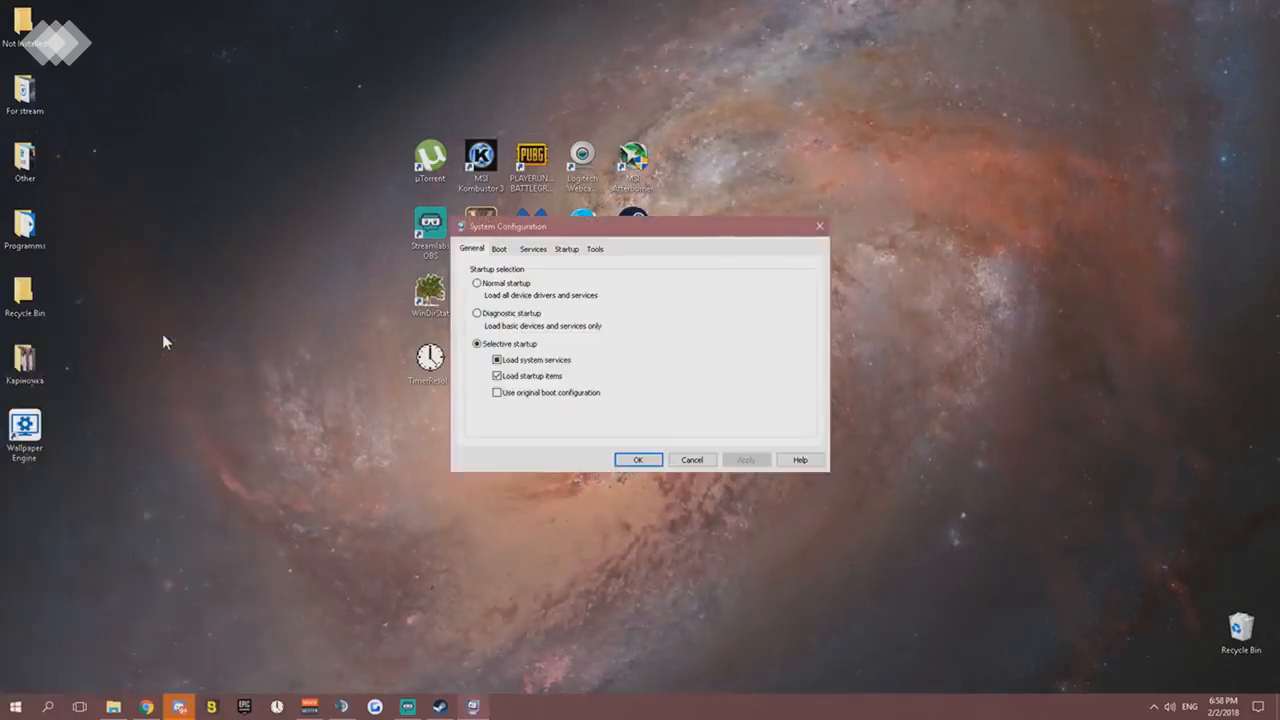
pyautogui.moveTo(612, 236); pyautogui.dragTo(581, 219)
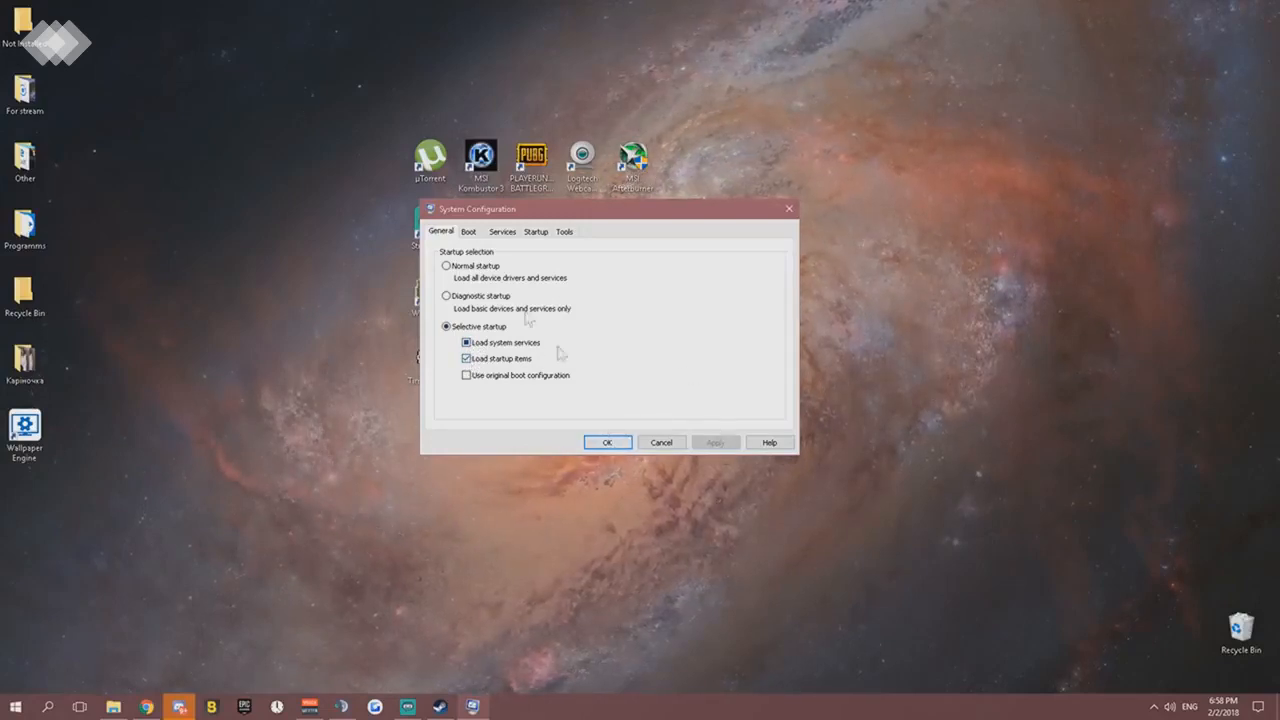
# - Set the Windows 10 boot timeout to 3 seconds in System Configuration and apply the change
pyautogui.click(469, 233)
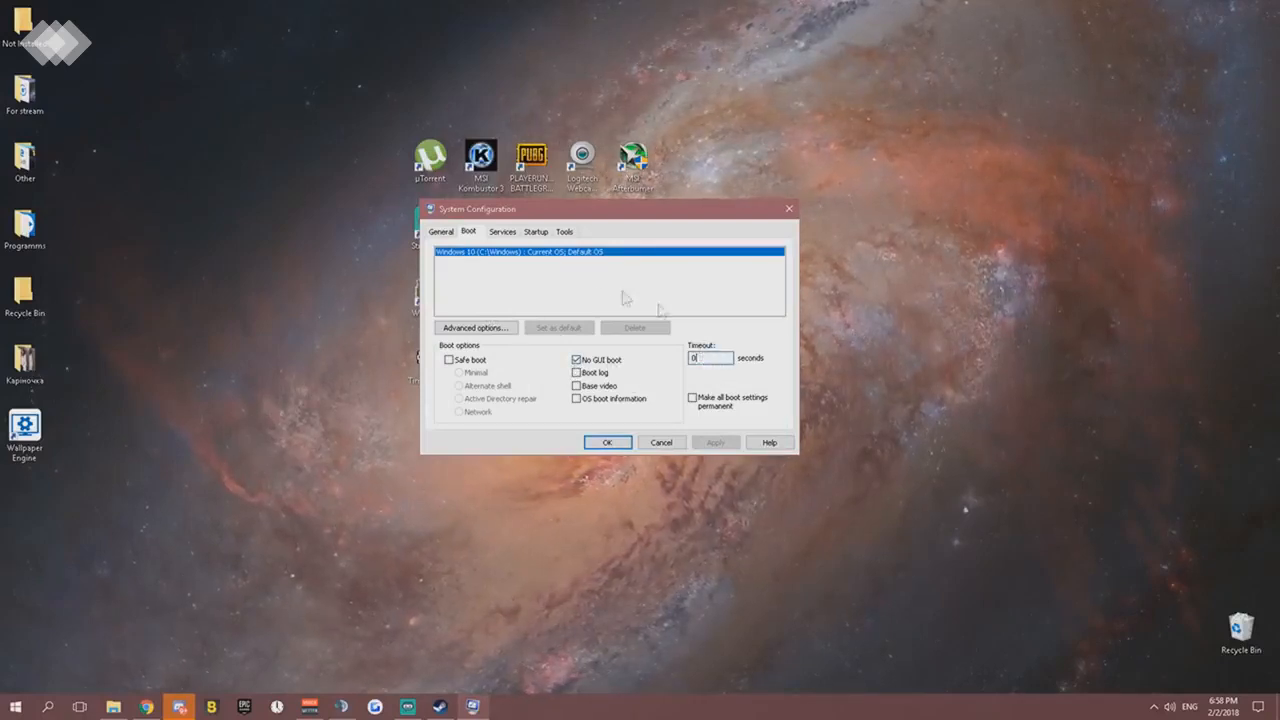
pyautogui.click(476, 328)
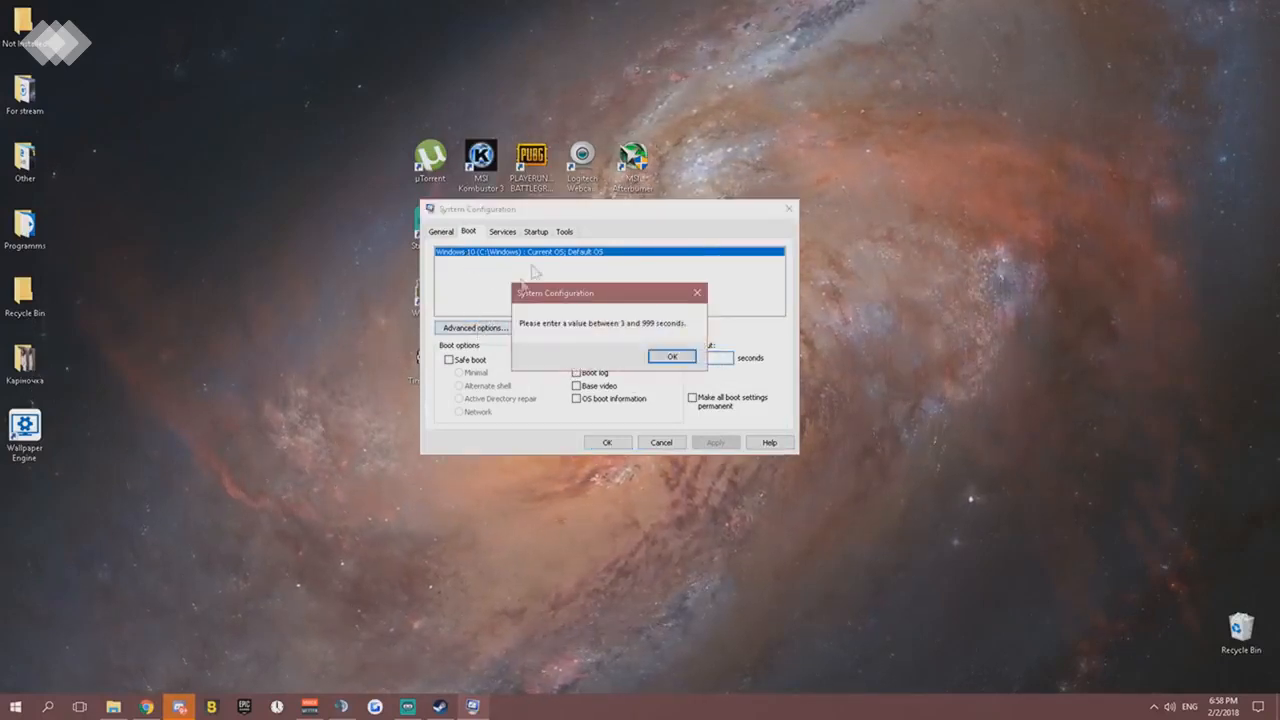
pyautogui.click(663, 357)
pyautogui.click(703, 357)
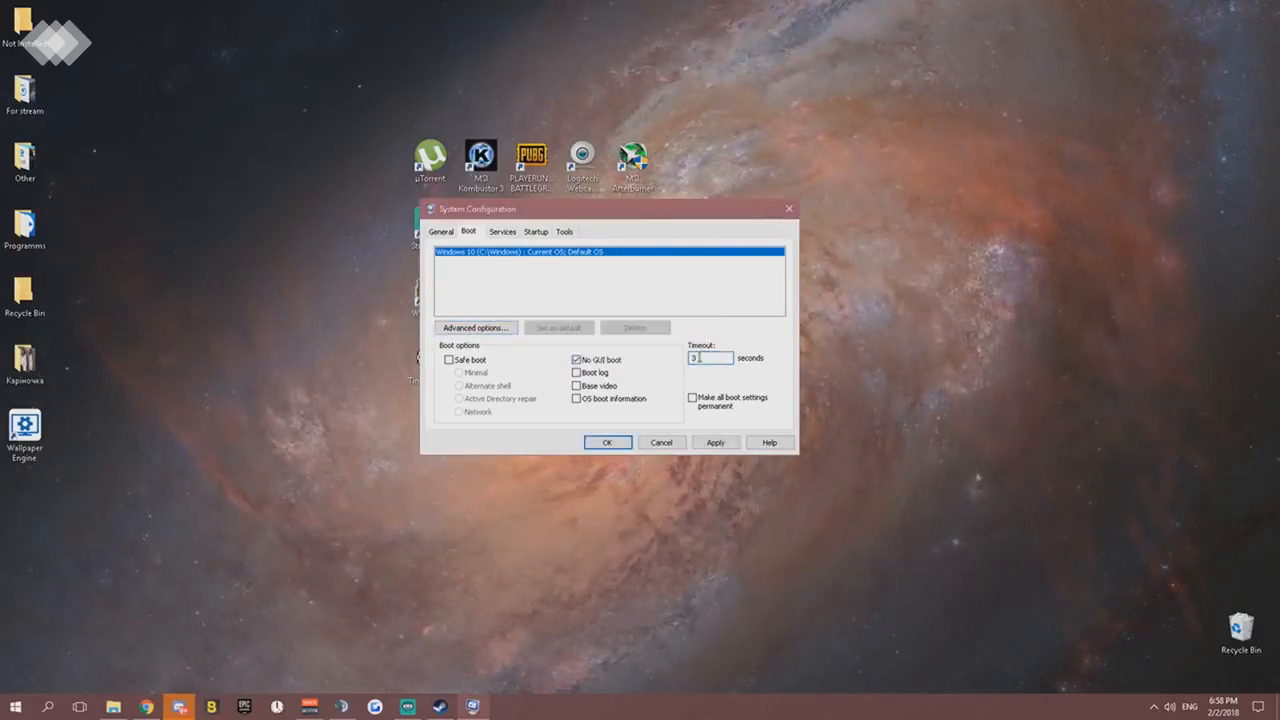
pyautogui.click(441, 231)
pyautogui.click(668, 356)
pyautogui.click(470, 233)
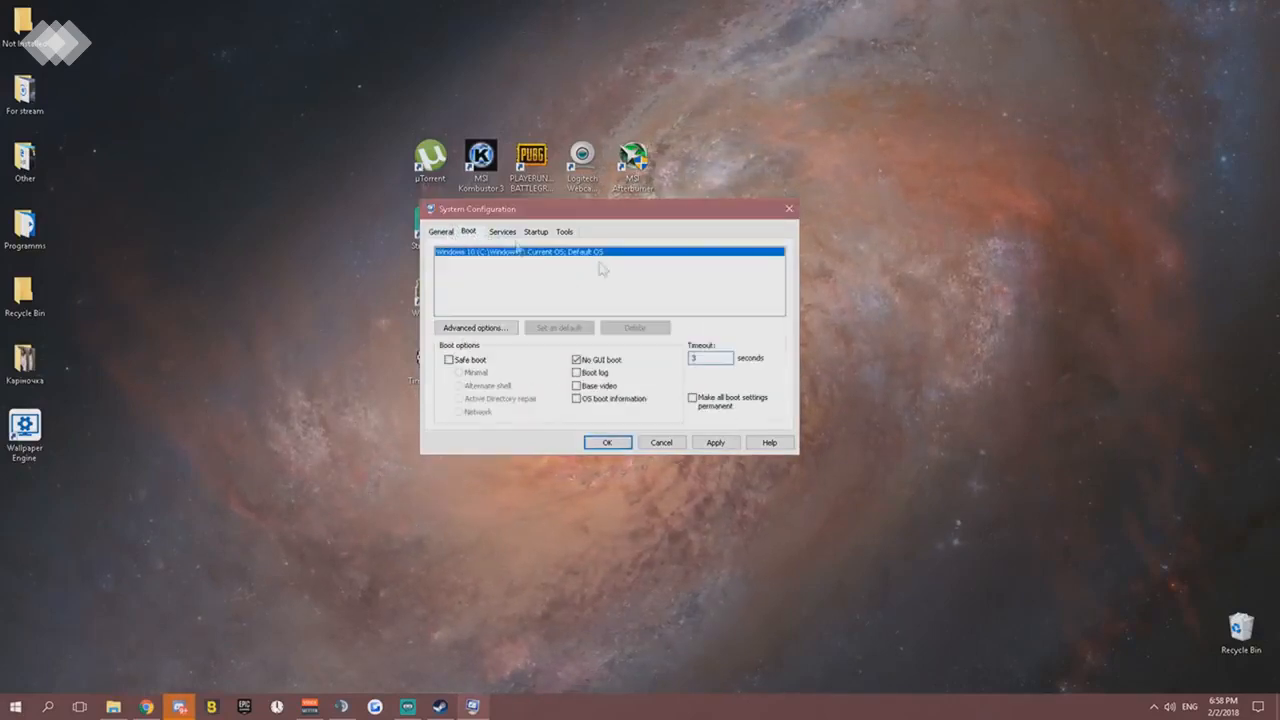
pyautogui.click(710, 359)
pyautogui.click(715, 442)
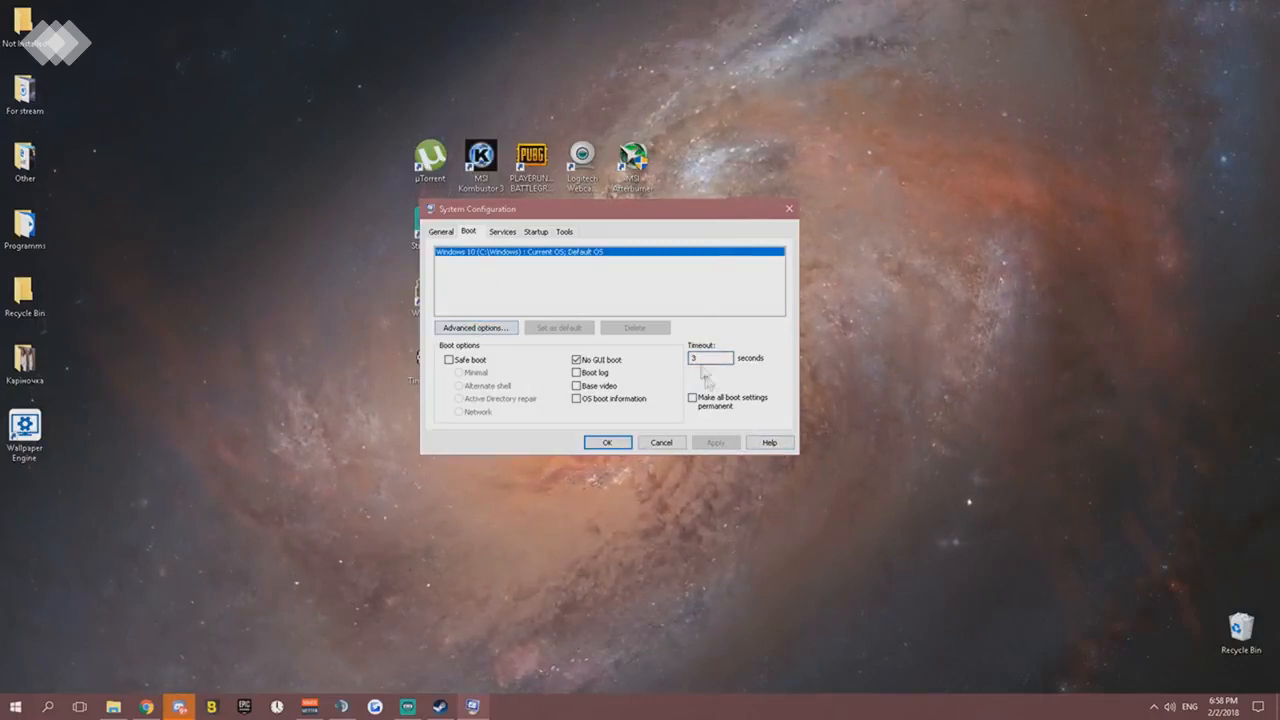
# - Enable the number of processors option in the advanced boot options, choose 4 and accept the setting
pyautogui.moveTo(714, 361); pyautogui.dragTo(681, 362)
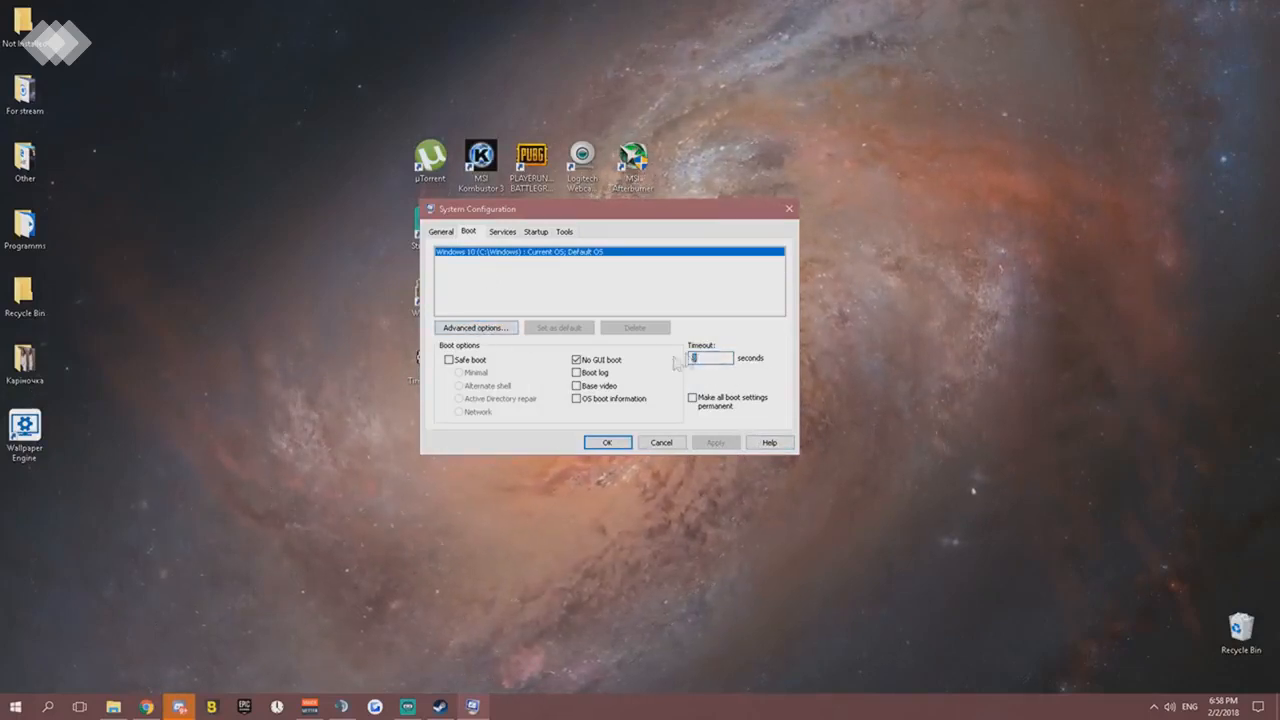
pyautogui.click(479, 327)
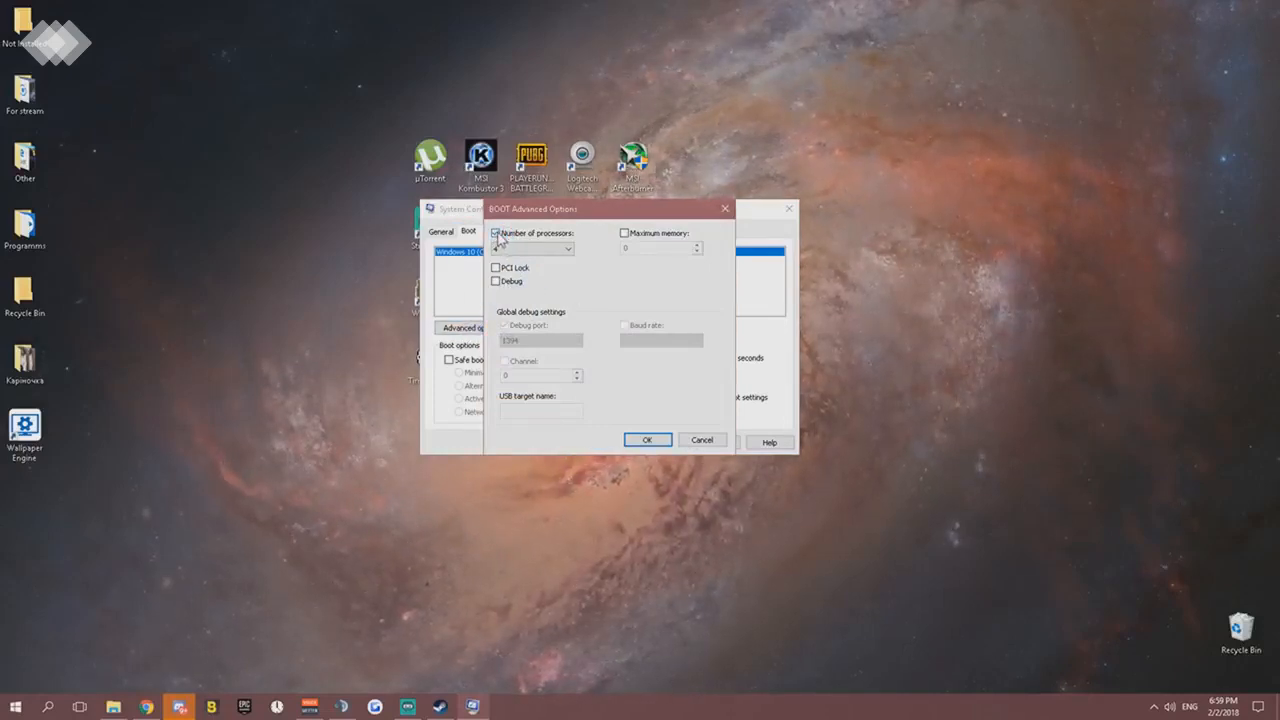
pyautogui.click(500, 235)
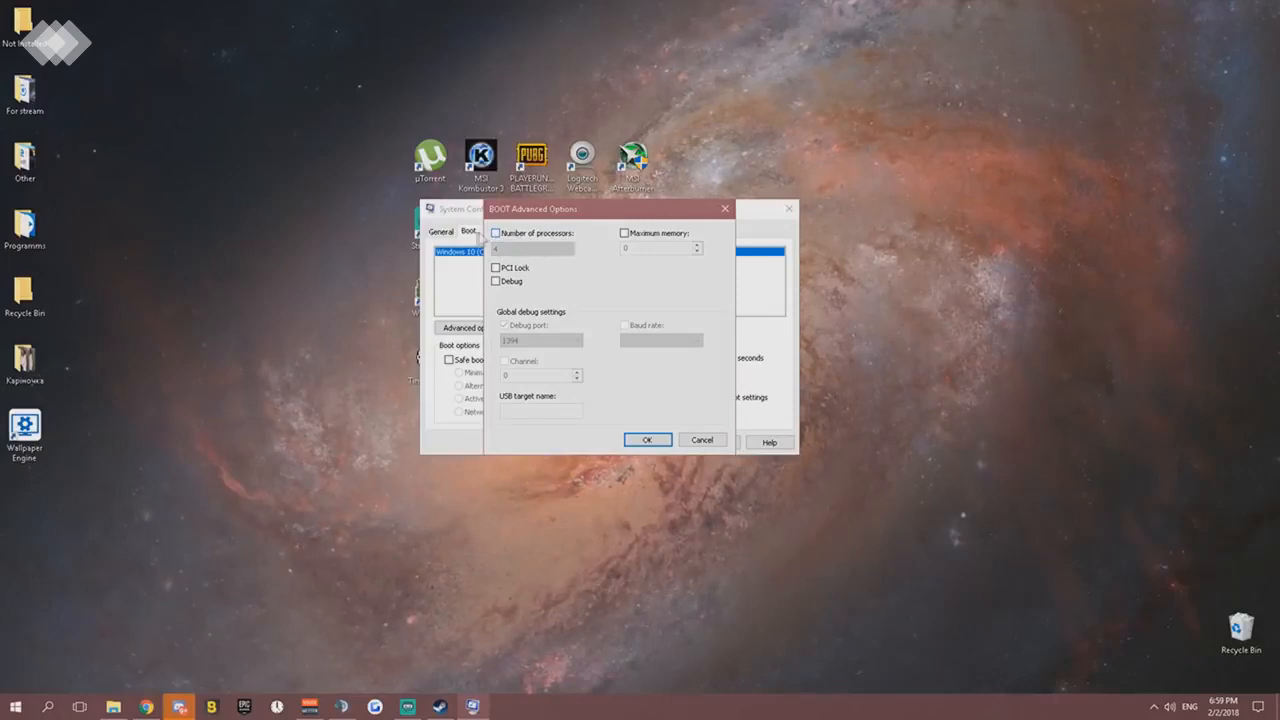
pyautogui.click(495, 234)
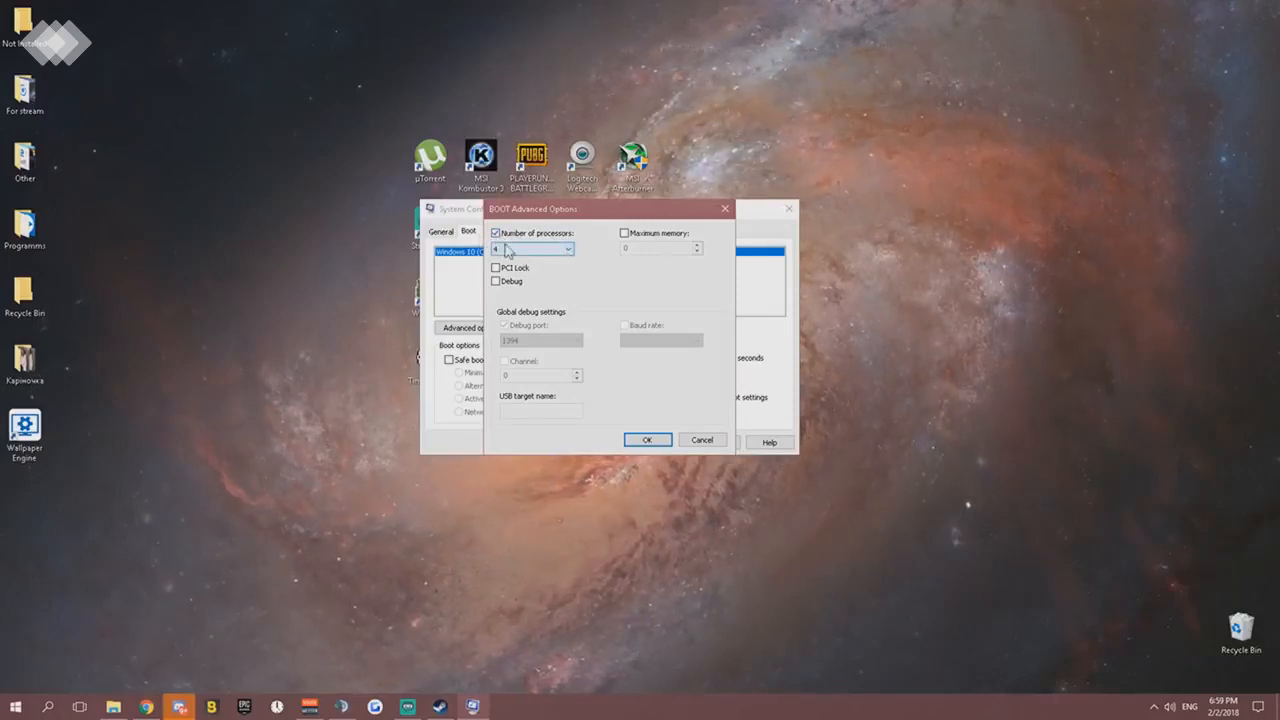
pyautogui.click(552, 250)
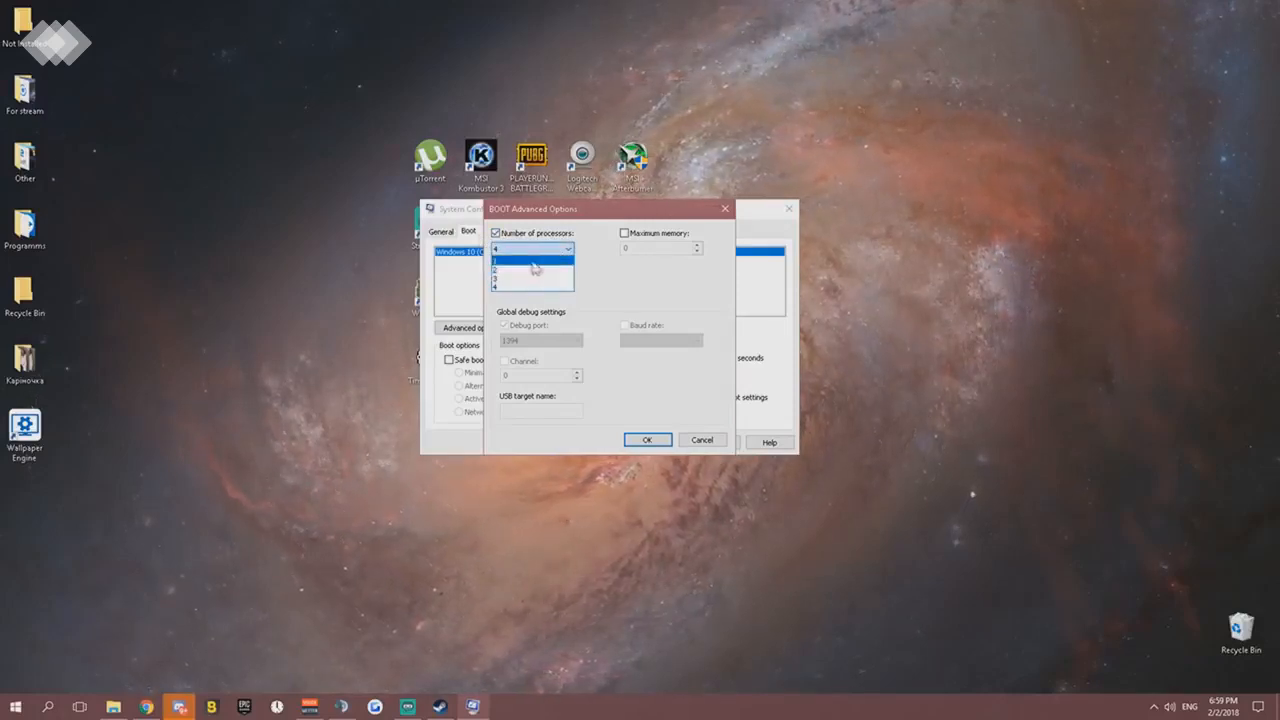
pyautogui.click(506, 288)
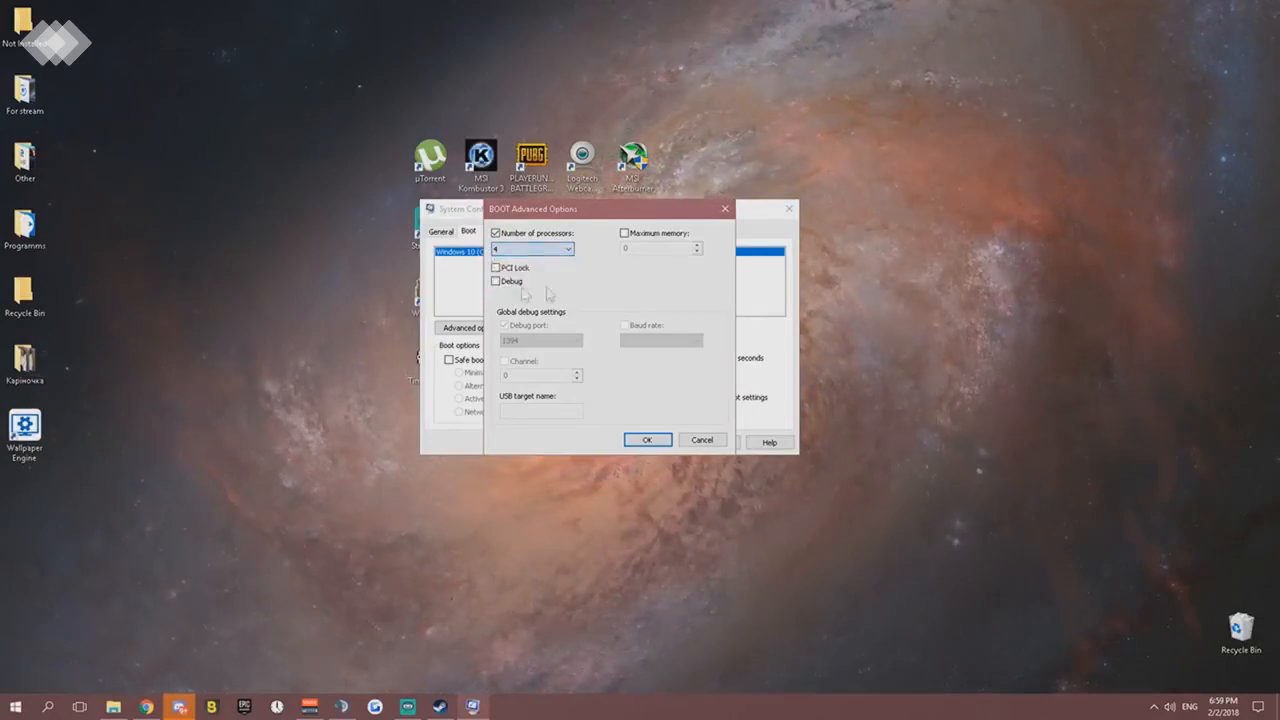
pyautogui.click(558, 250)
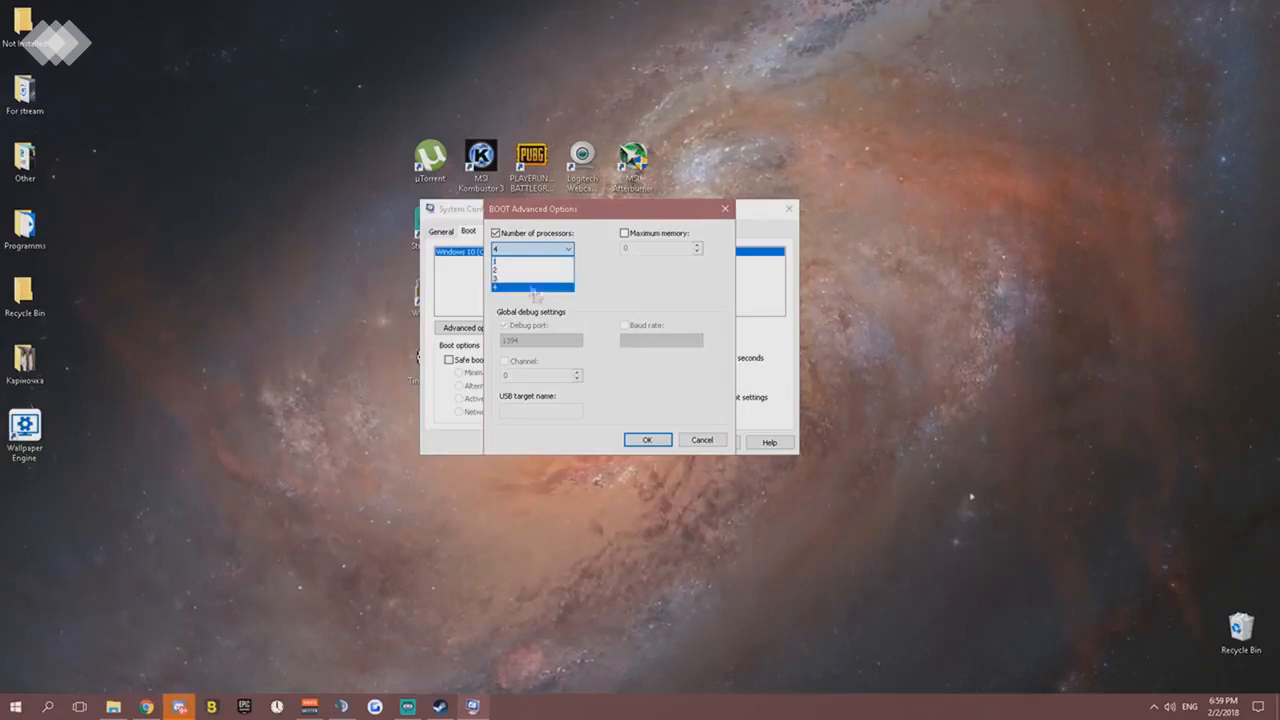
pyautogui.click(615, 296)
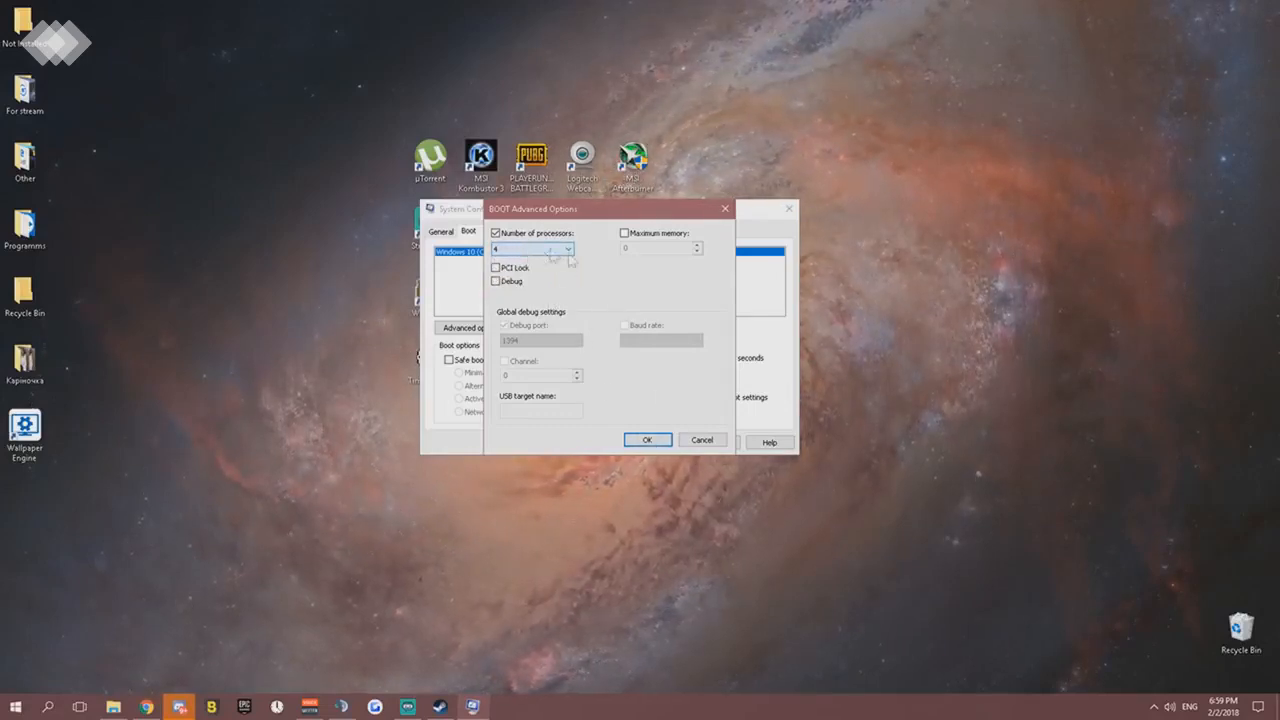
pyautogui.click(645, 441)
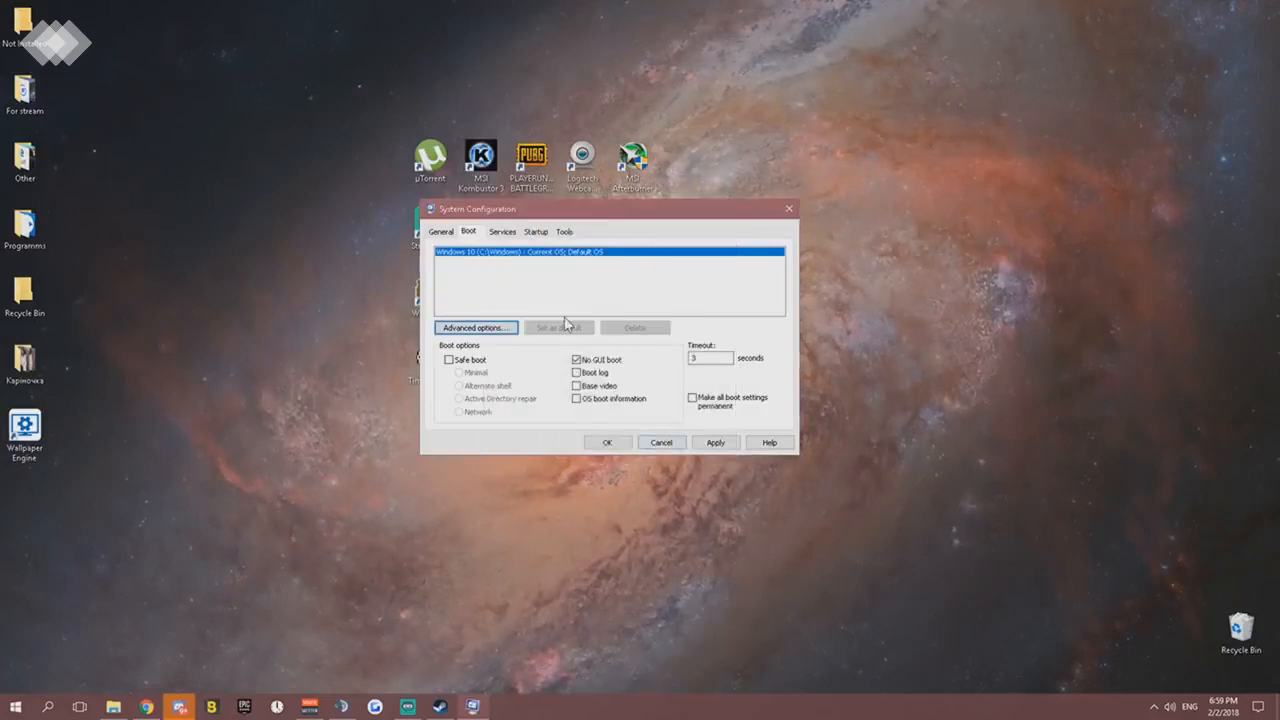
# - Hide all Microsoft services in the System Configuration services list, dismiss the mail notification, and apply the configuration
pyautogui.click(502, 232)
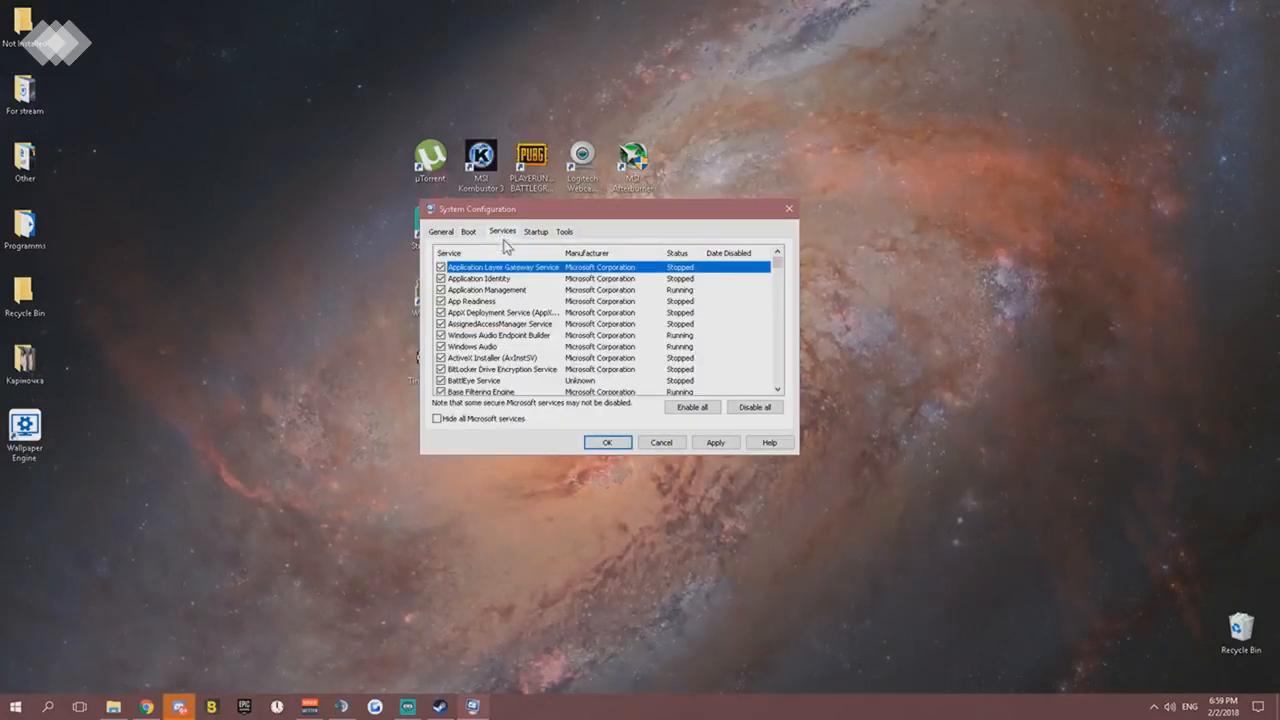
pyautogui.click(437, 419)
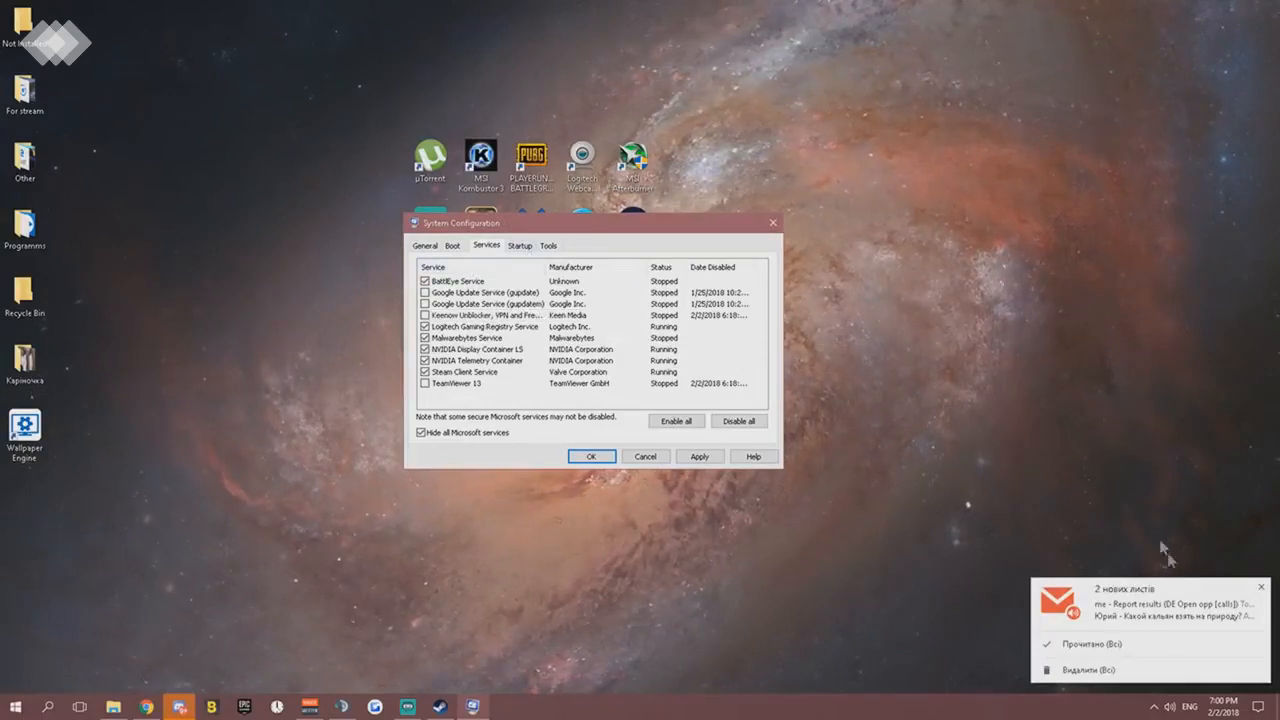
pyautogui.click(1262, 590)
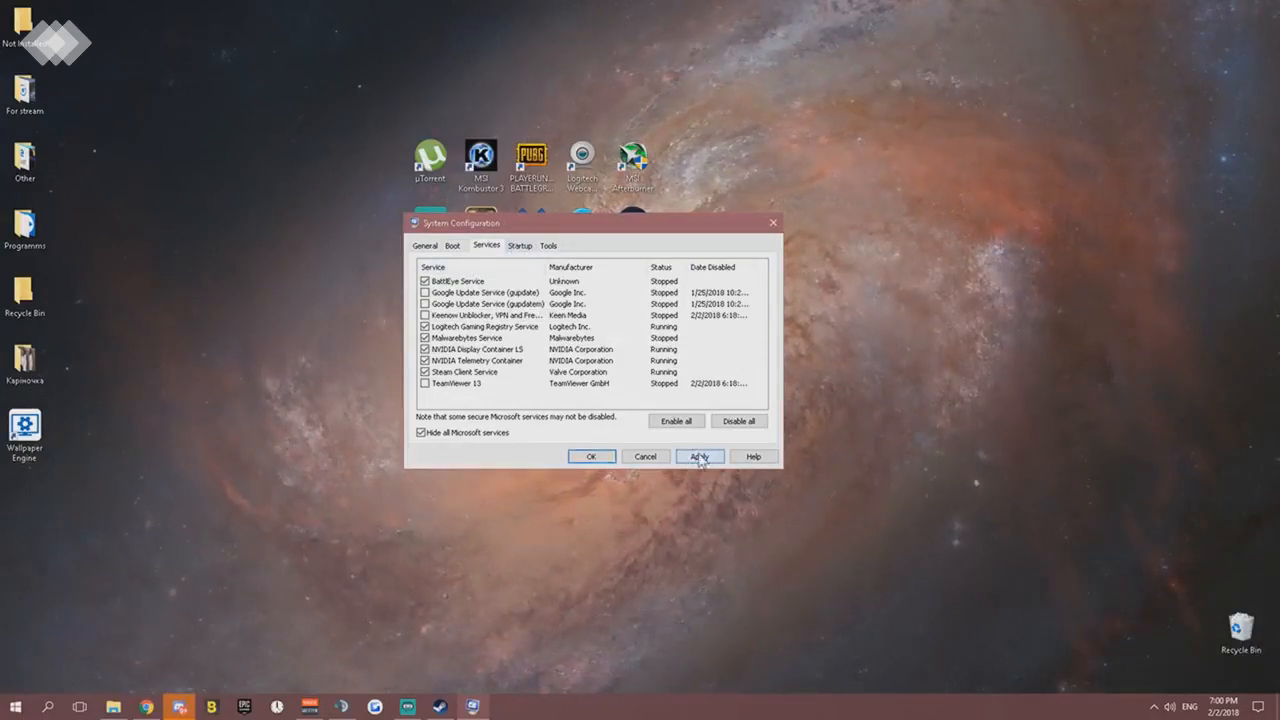
pyautogui.click(699, 457)
# - Open Task Manager's startup list from System Configuration, separate the two windows, and close System Configuration with its settings accepted
pyautogui.click(518, 247)
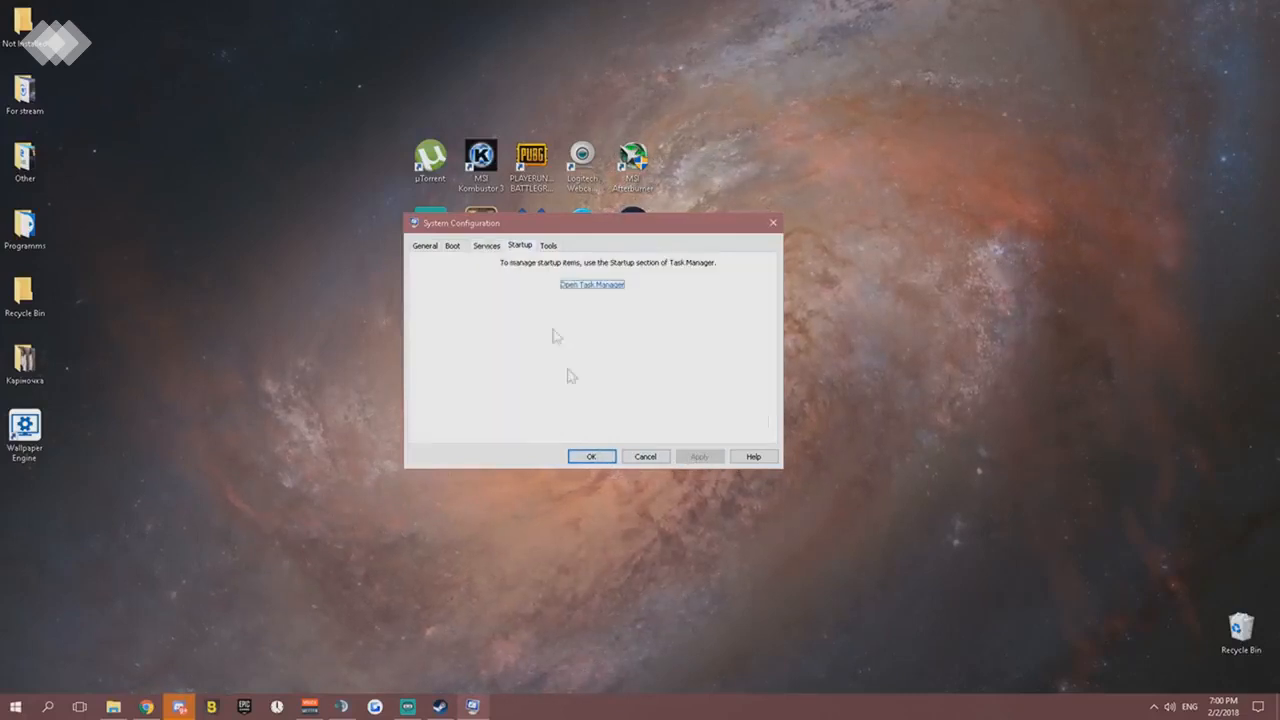
pyautogui.click(593, 285)
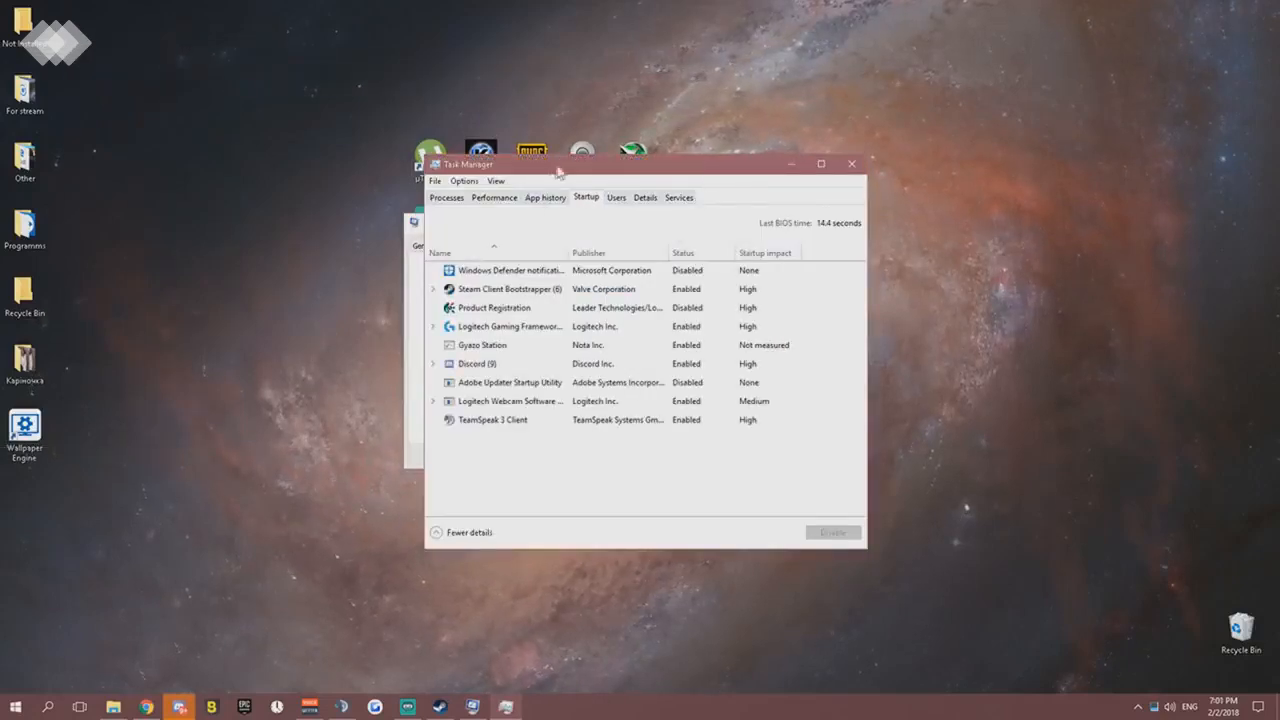
pyautogui.moveTo(558, 170); pyautogui.dragTo(736, 180)
pyautogui.moveTo(520, 225); pyautogui.dragTo(421, 226)
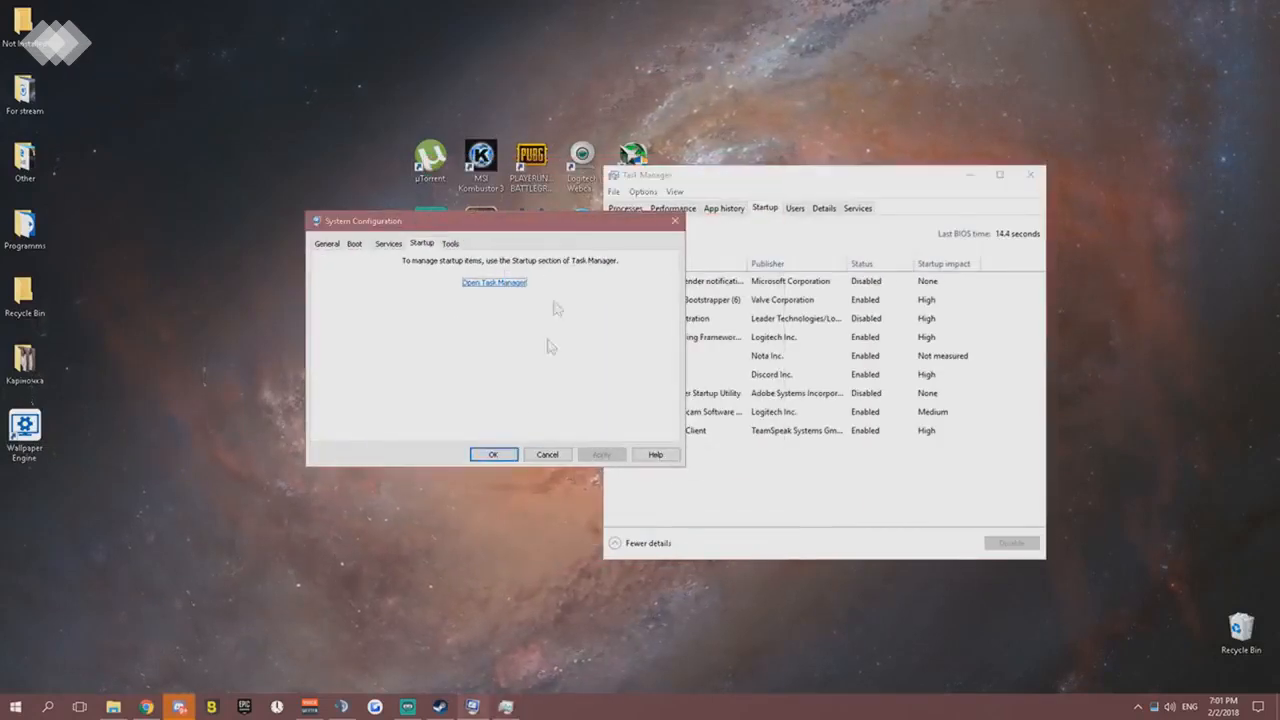
pyautogui.click(491, 455)
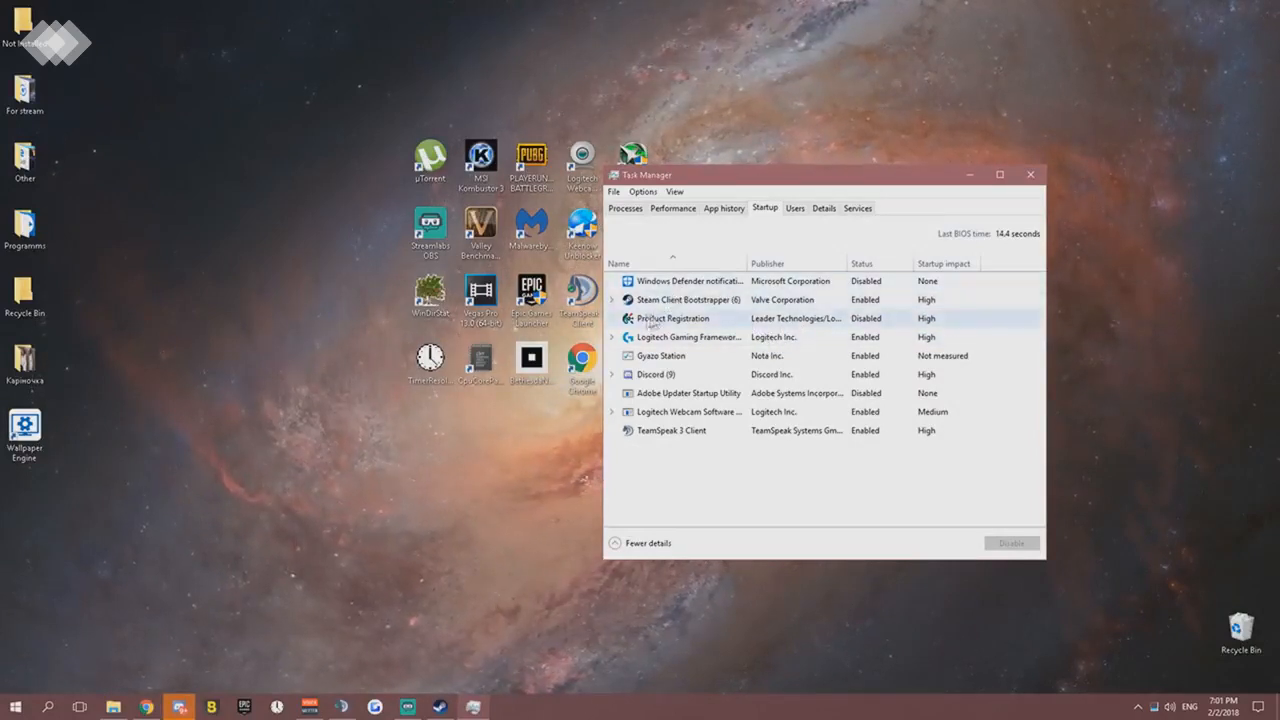
# - Examine the hidden tray icons and the actions available for the Steam Client Bootstrapper and Discord startup entries
pyautogui.click(1147, 707)
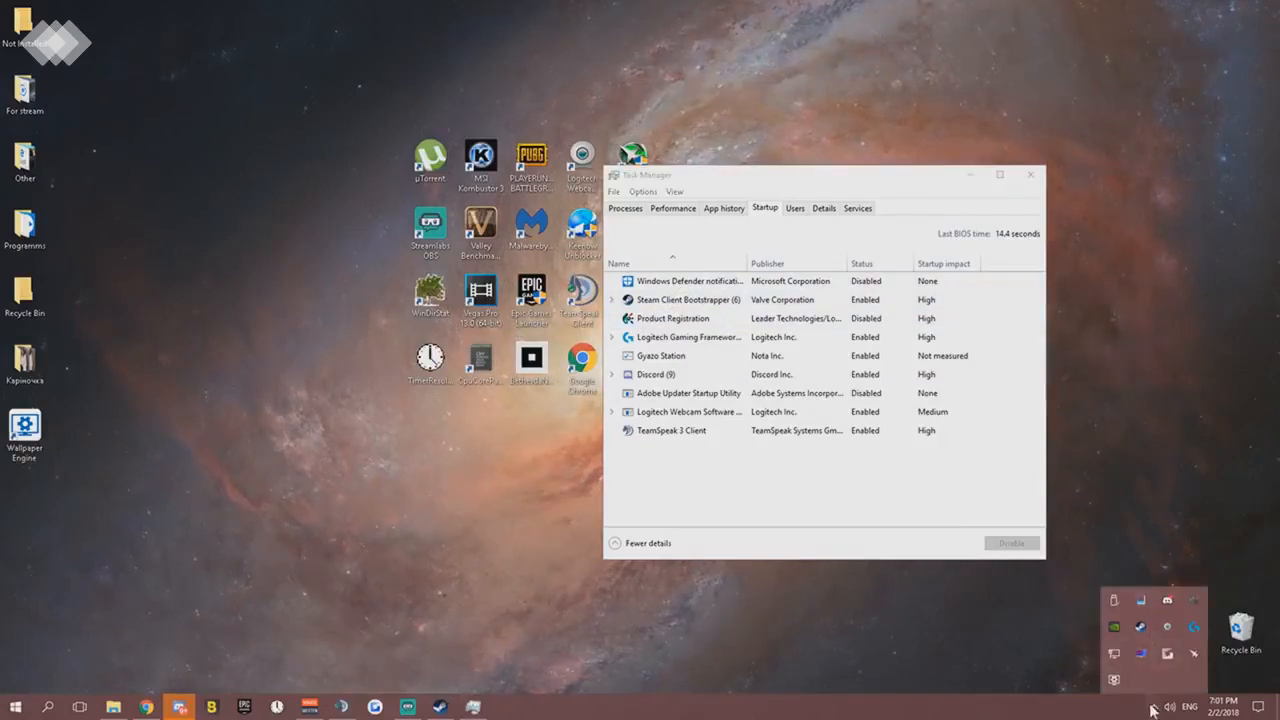
pyautogui.click(1152, 706)
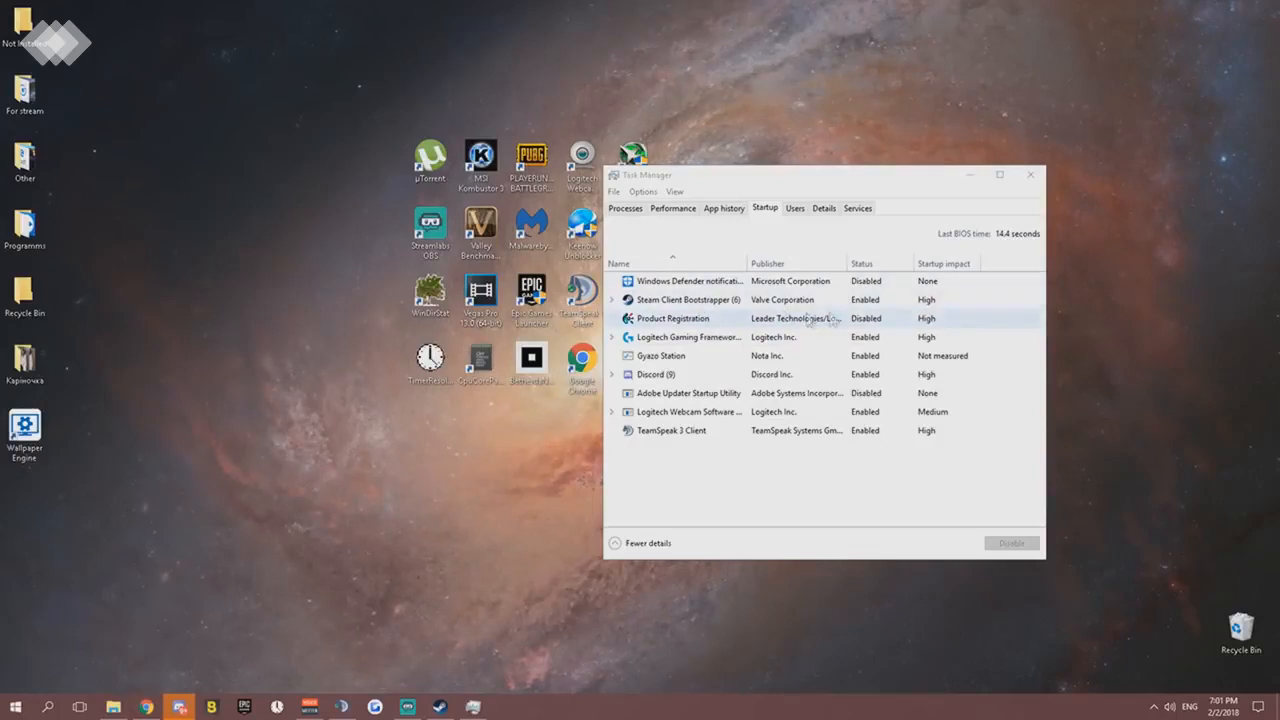
pyautogui.rightClick(850, 307)
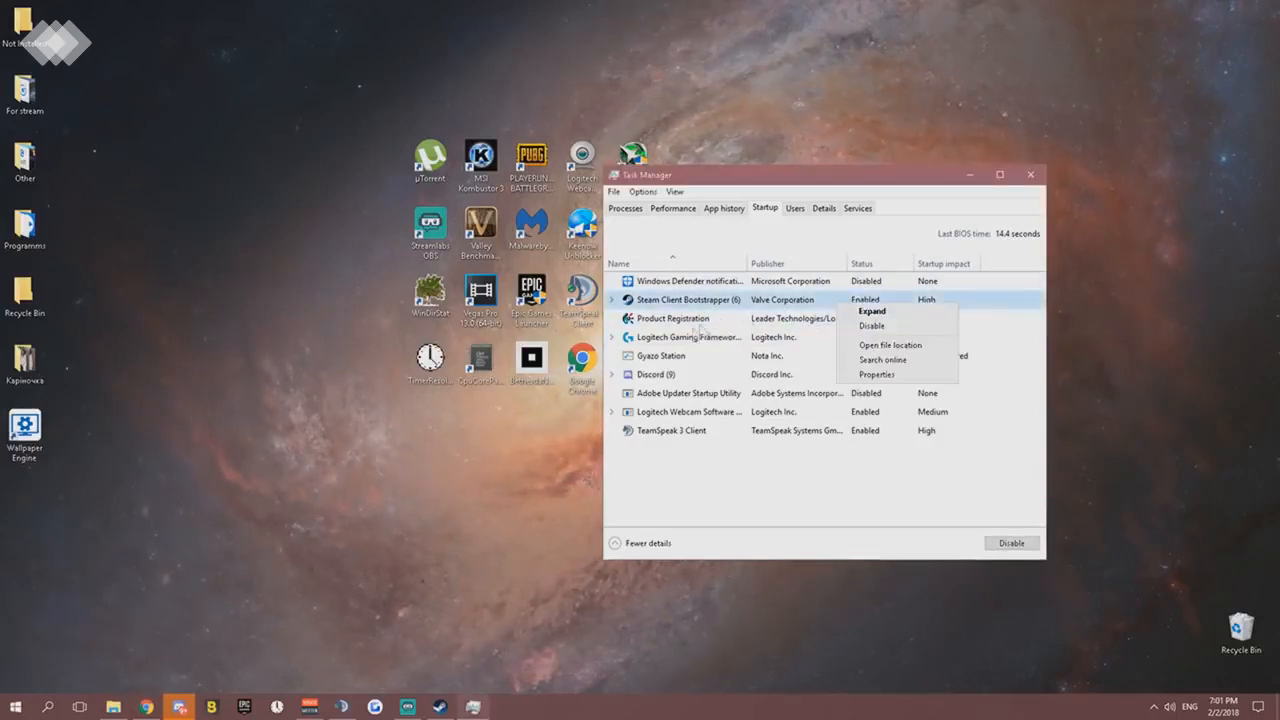
pyautogui.click(673, 382)
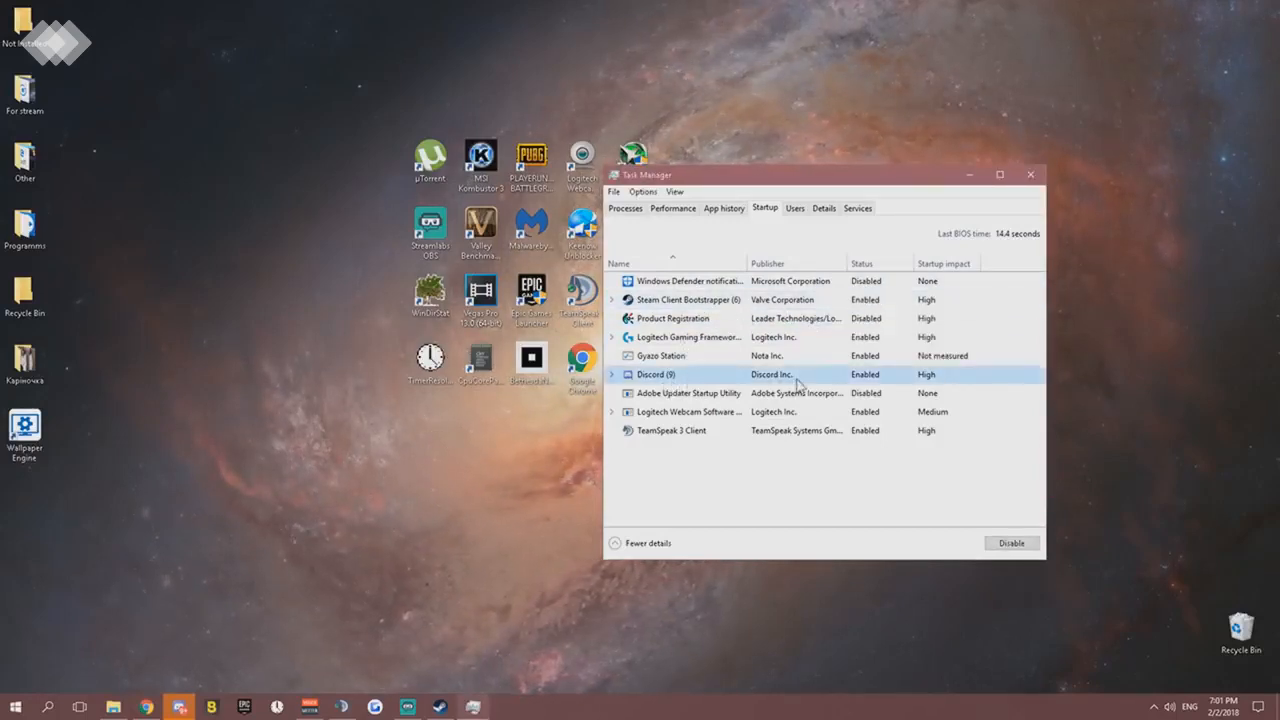
pyautogui.rightClick(866, 378)
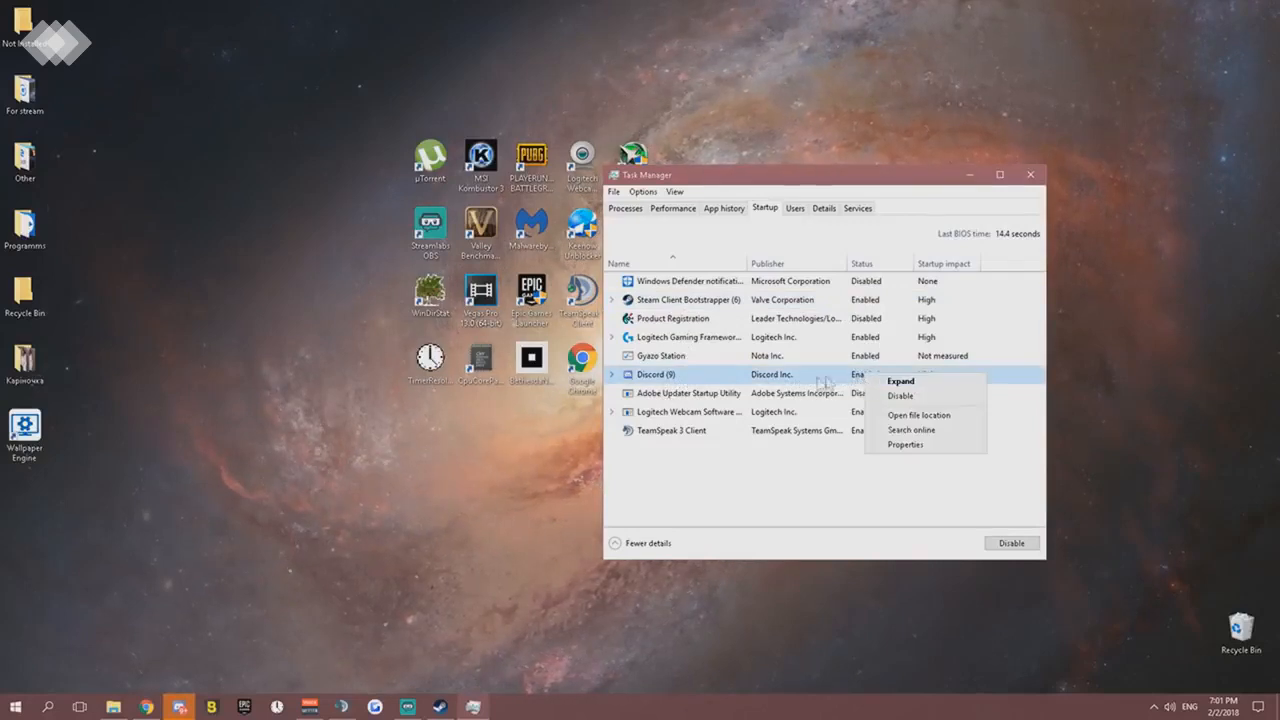
pyautogui.click(790, 466)
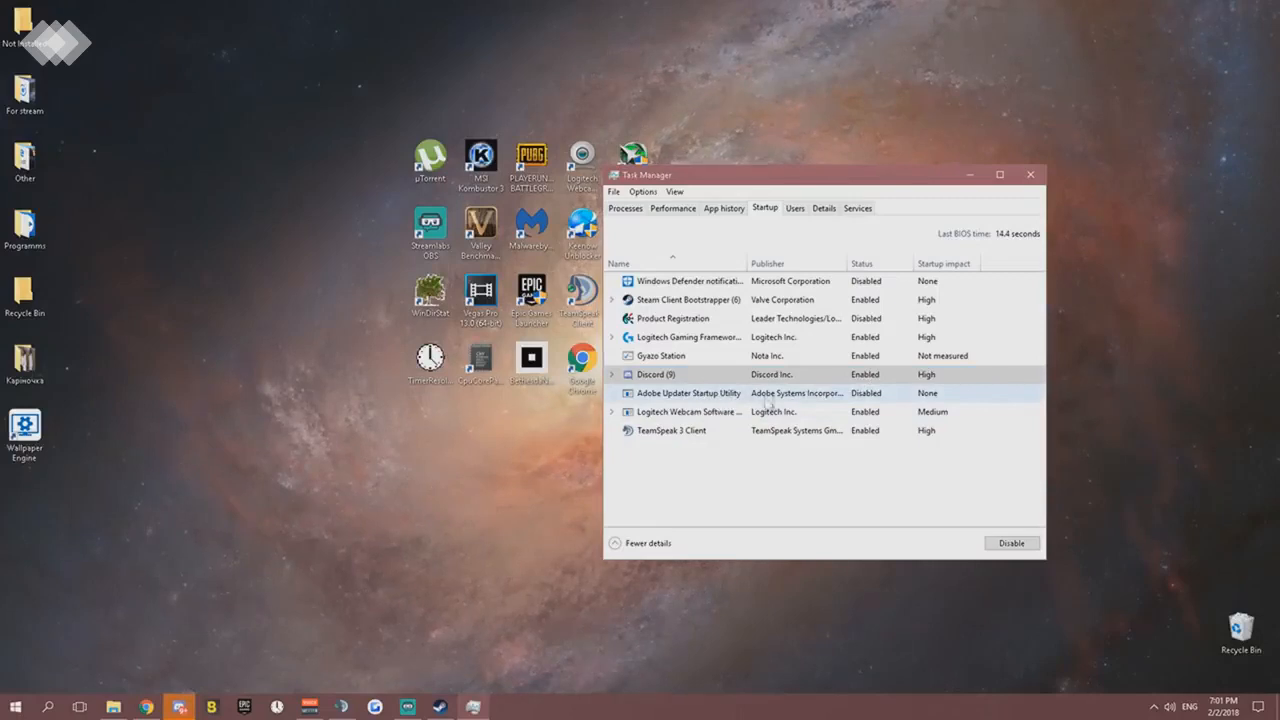
pyautogui.click(681, 378)
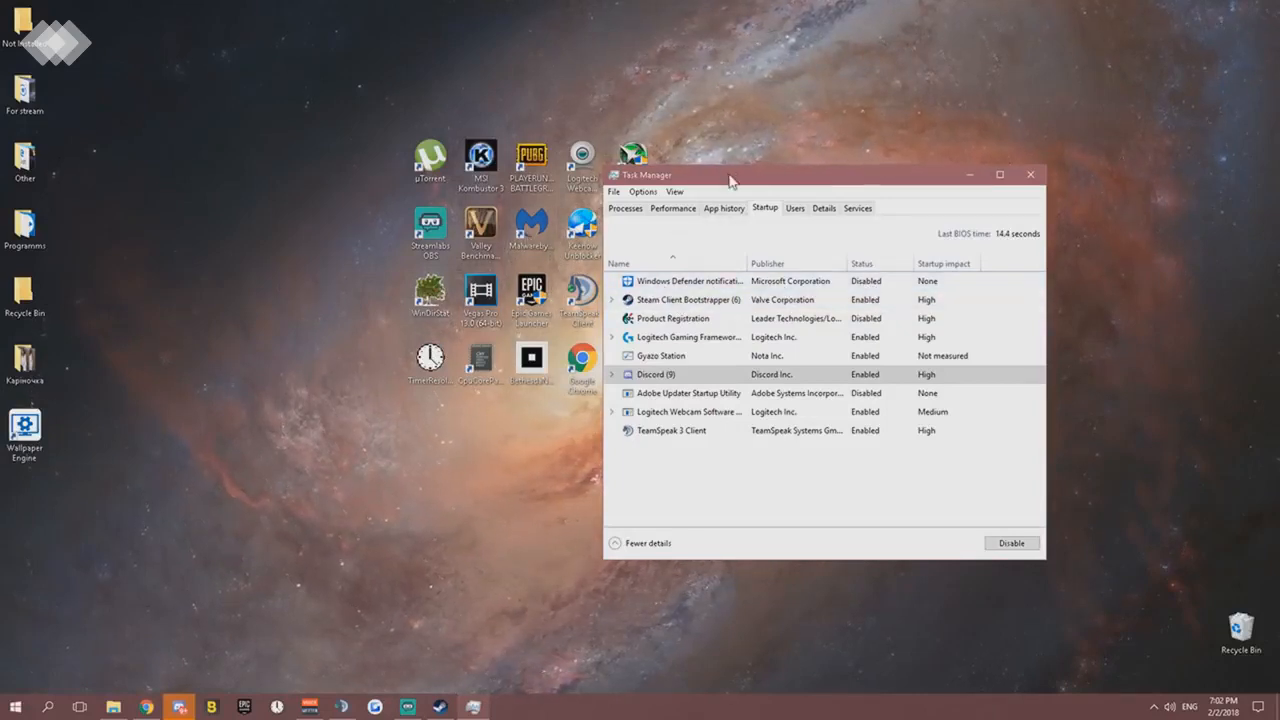
# - Reposition Task Manager over the desktop, check the hidden tray icons again, and close Task Manager
pyautogui.moveTo(729, 174); pyautogui.dragTo(593, 132)
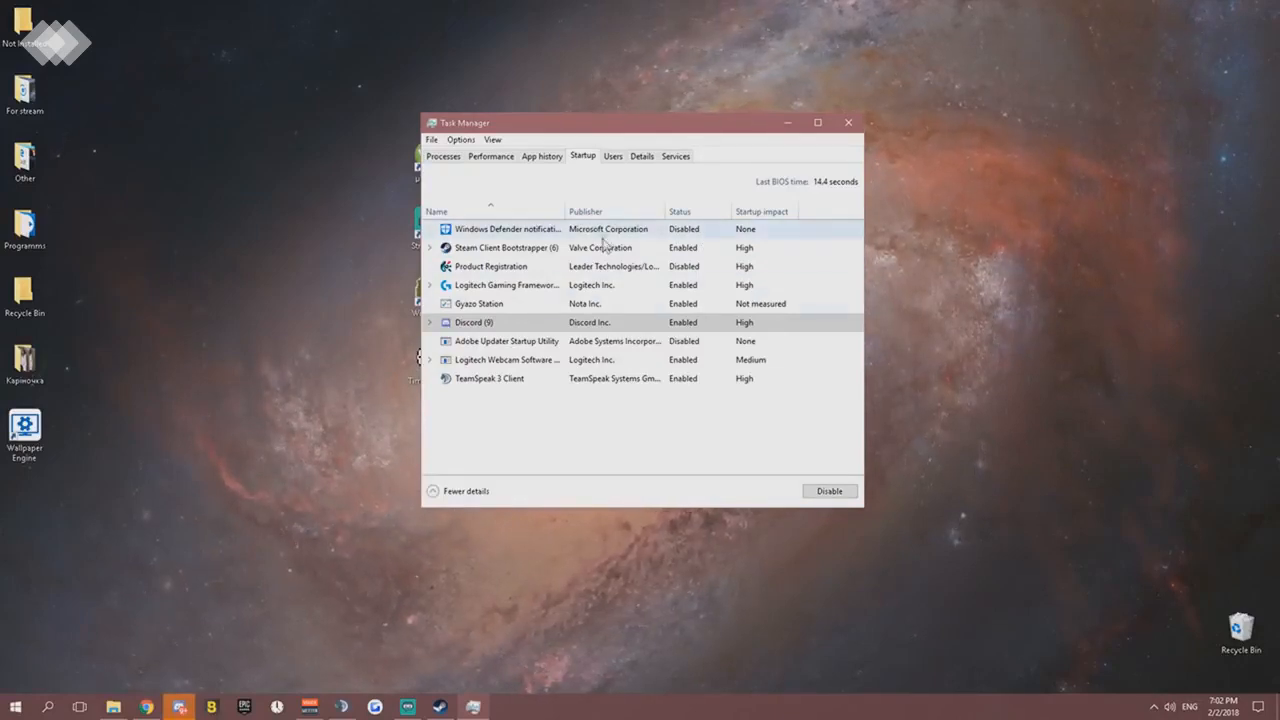
pyautogui.click(1154, 706)
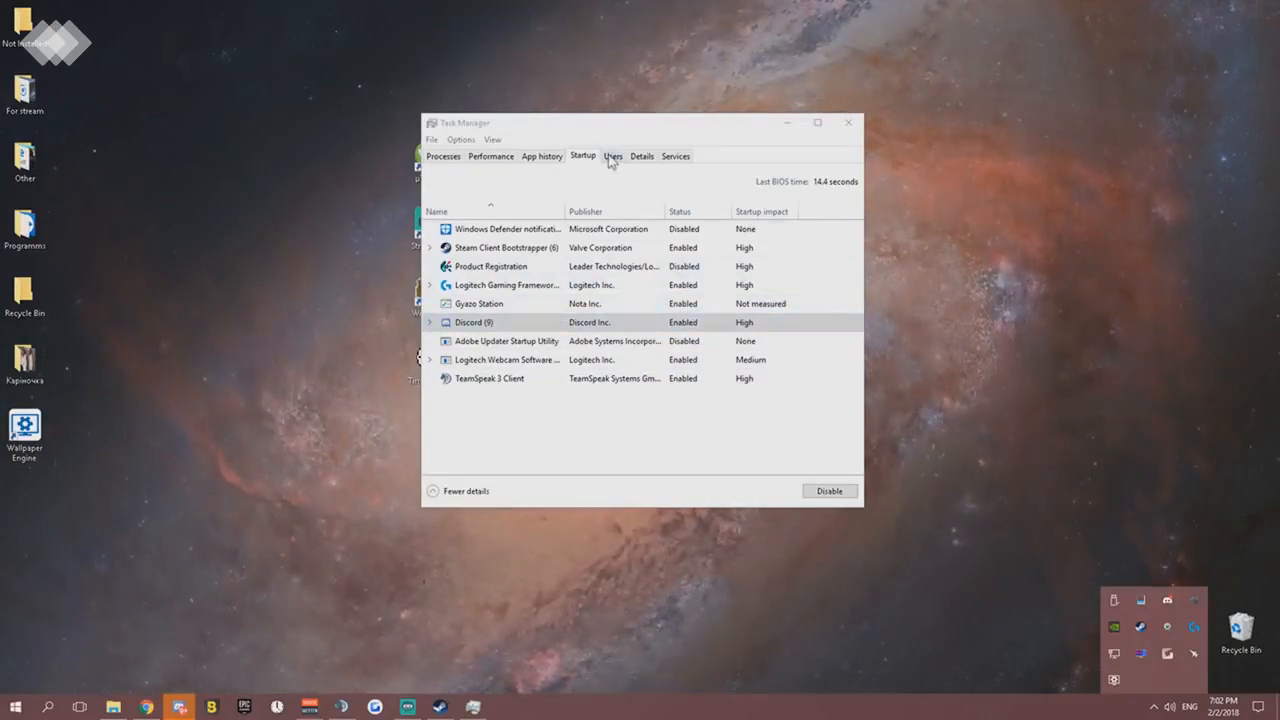
pyautogui.click(848, 122)
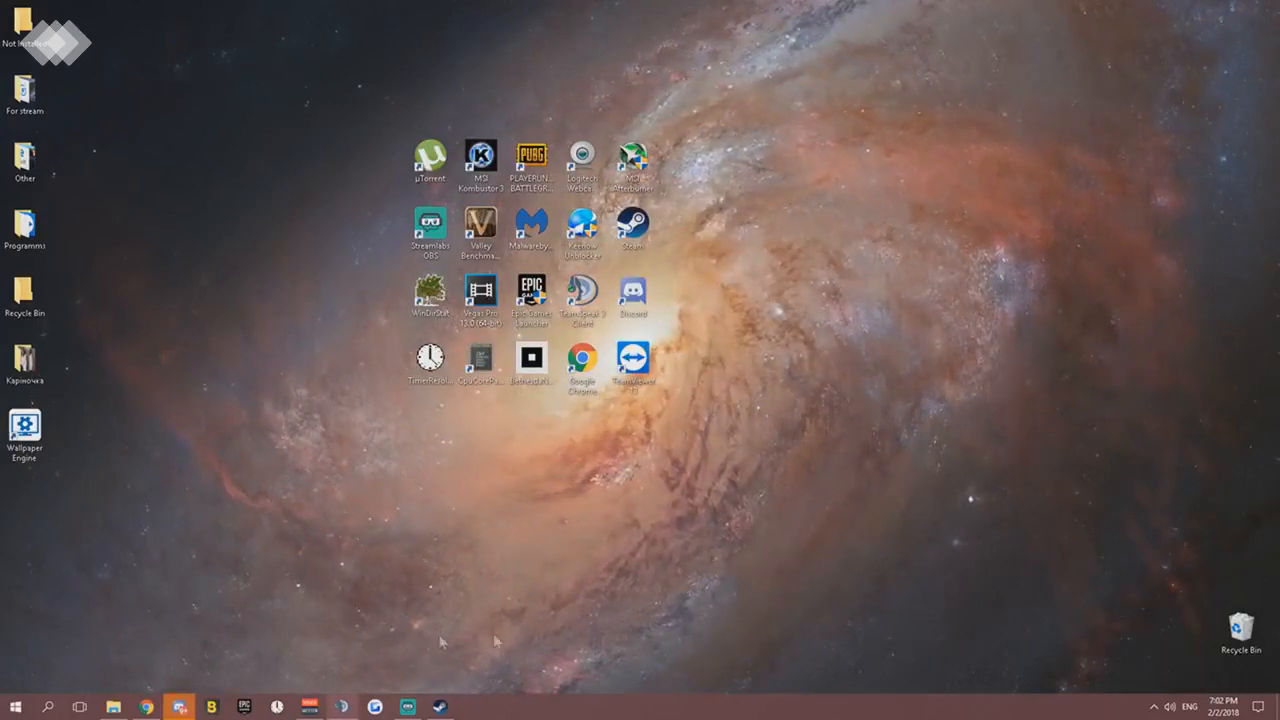
# - Search Windows for power options and open the Power & sleep settings
pyautogui.click(47, 706)
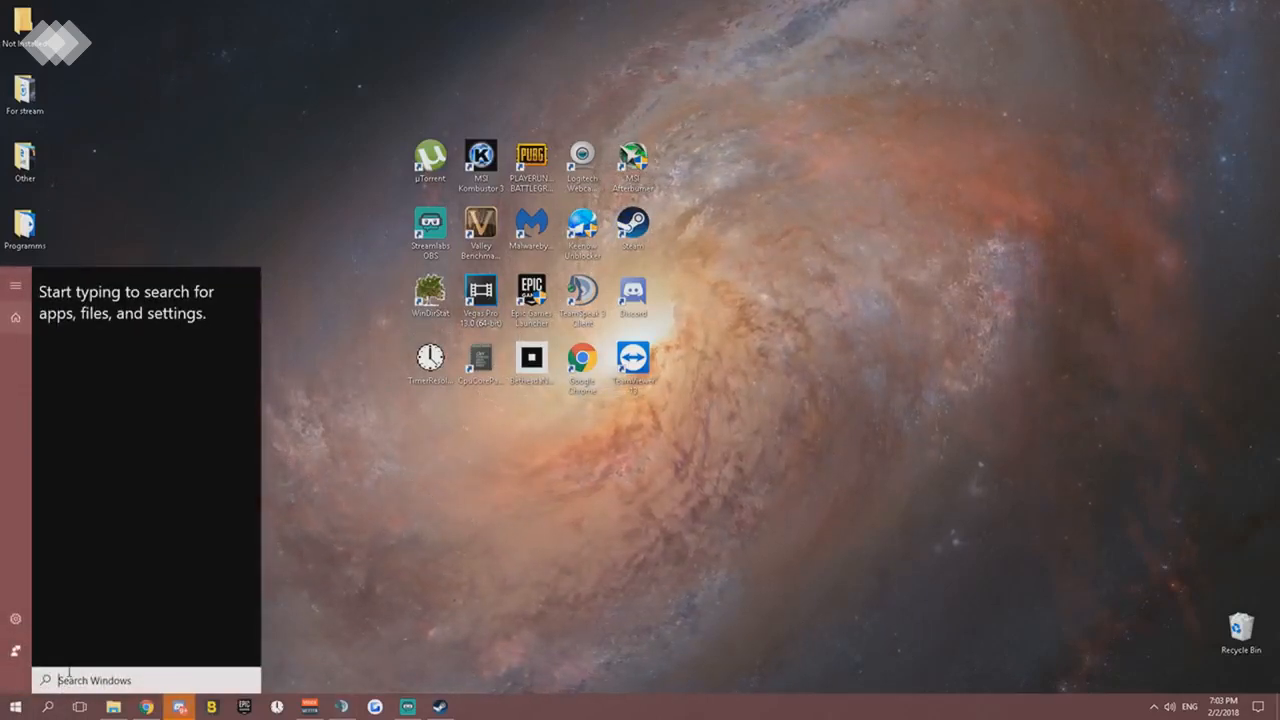
pyautogui.write('powe')
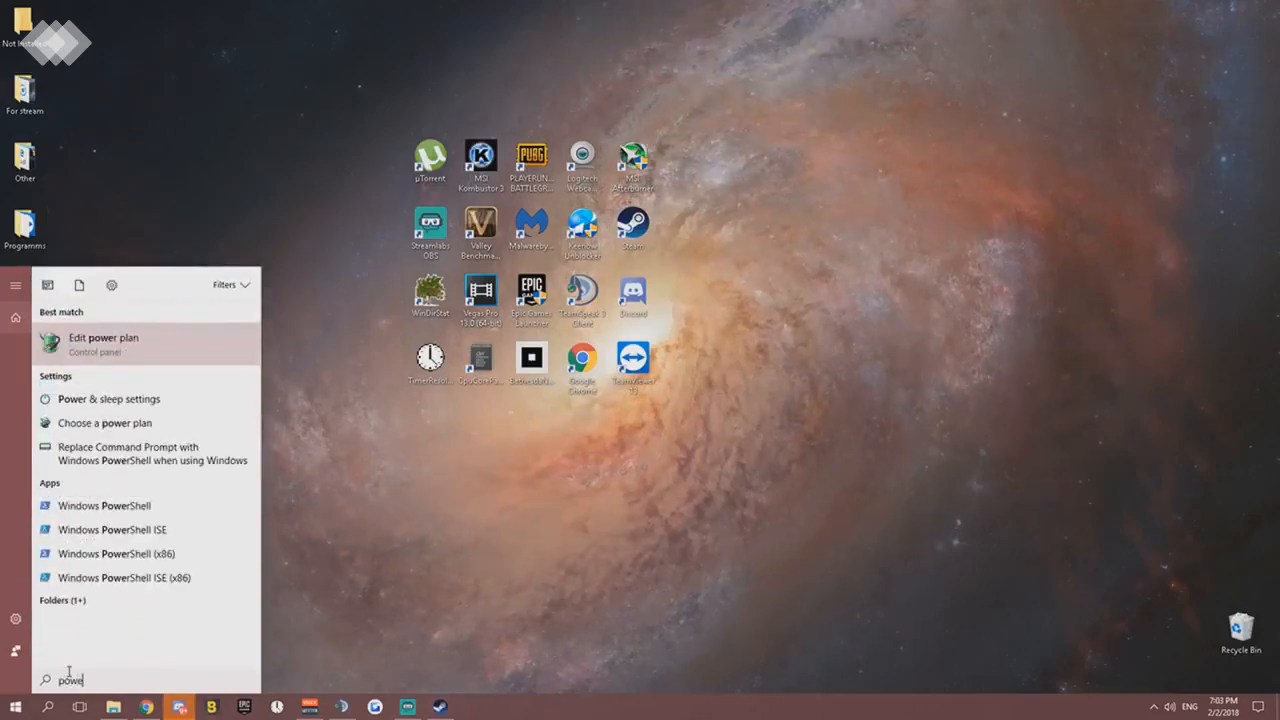
pyautogui.write('r options')
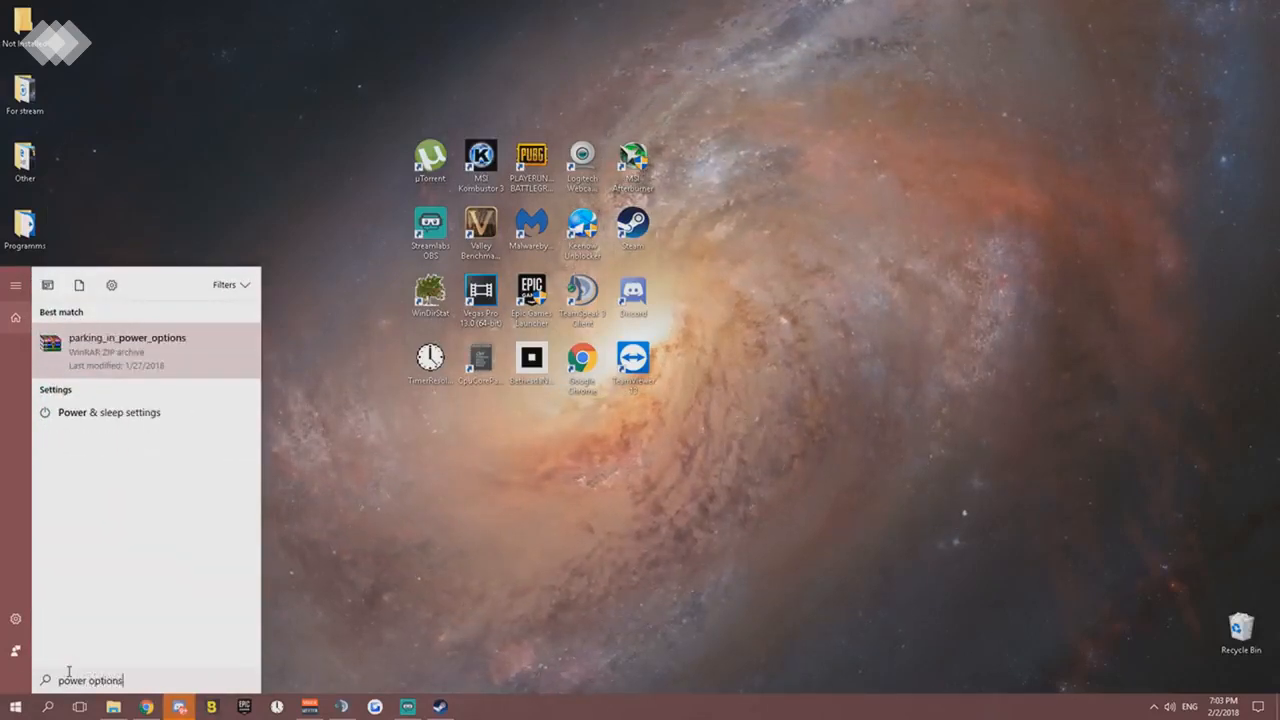
pyautogui.click(112, 414)
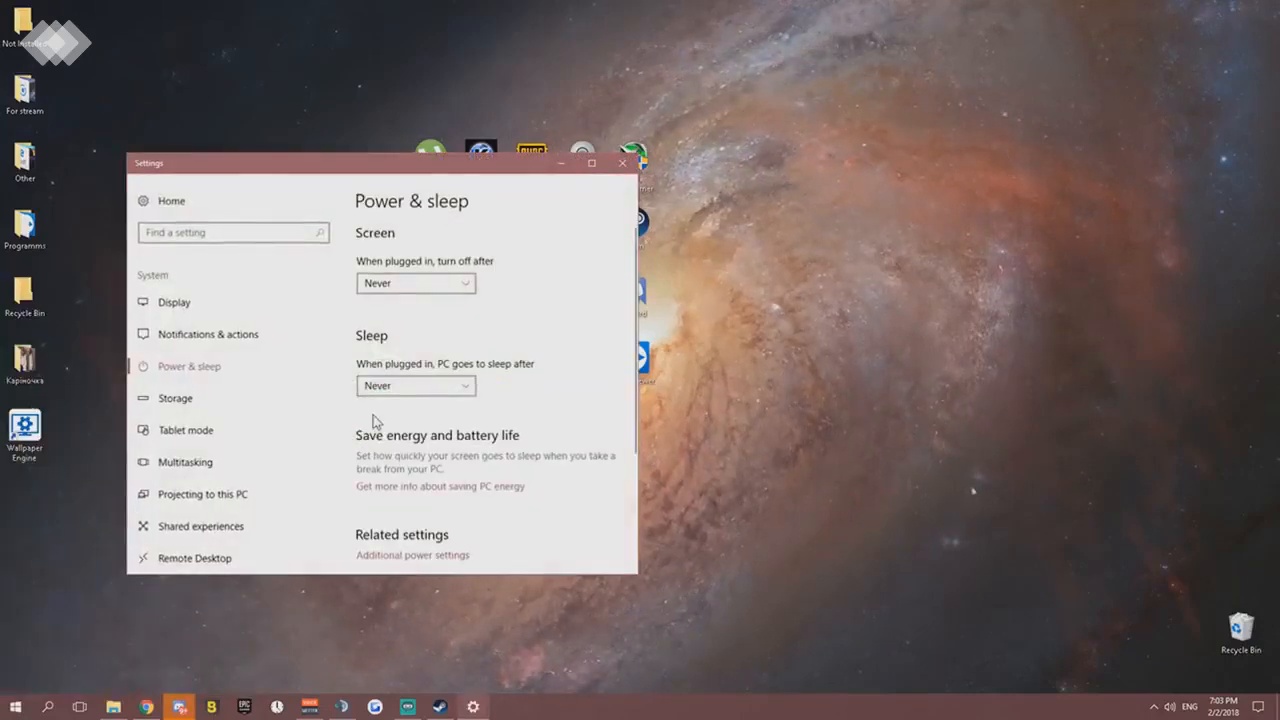
# - Open the additional power settings and check the additional power plans, leaving that list collapsed
pyautogui.scroll(-2, 462, 412)
pyautogui.scroll(2, 440, 420)
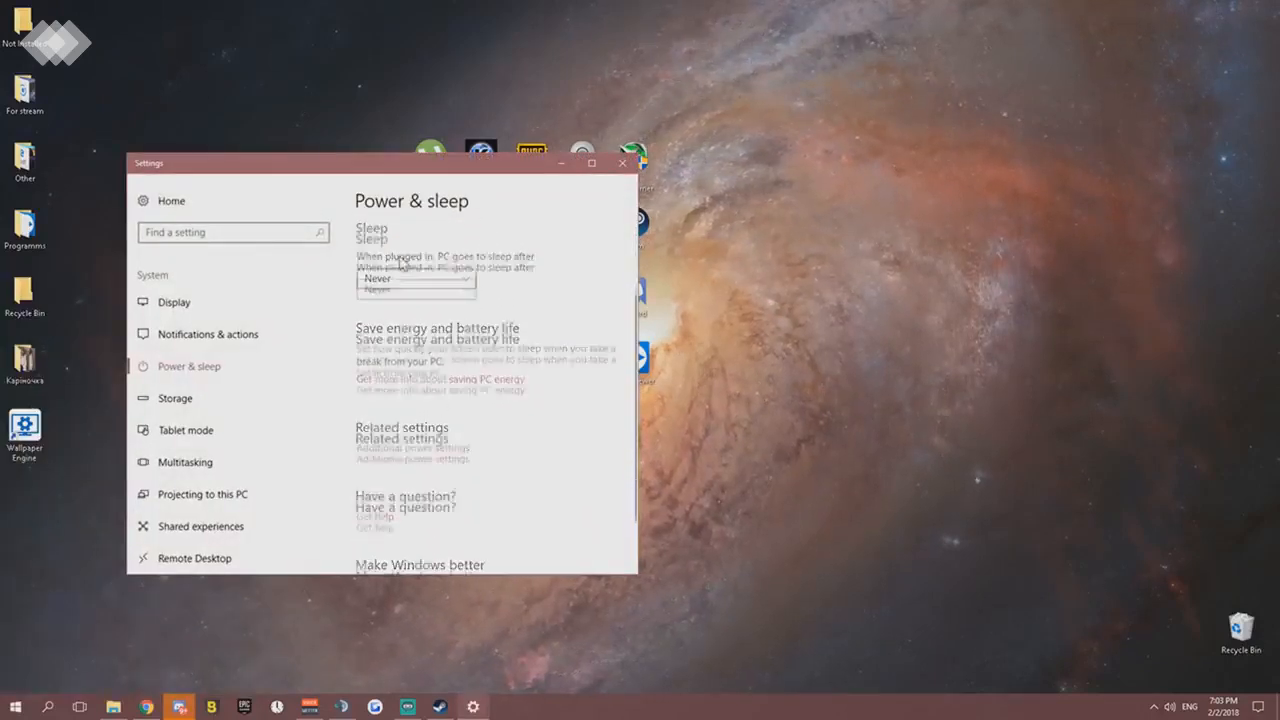
pyautogui.scroll(-2, 415, 354)
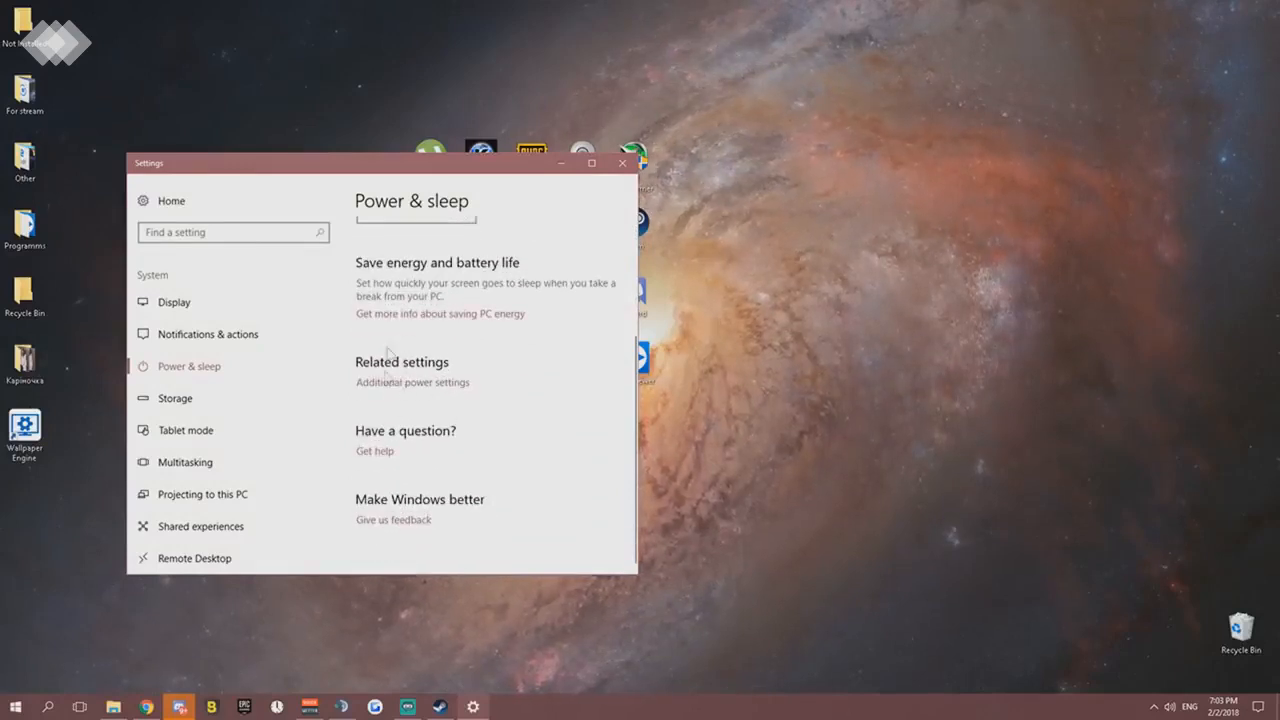
pyautogui.click(418, 390)
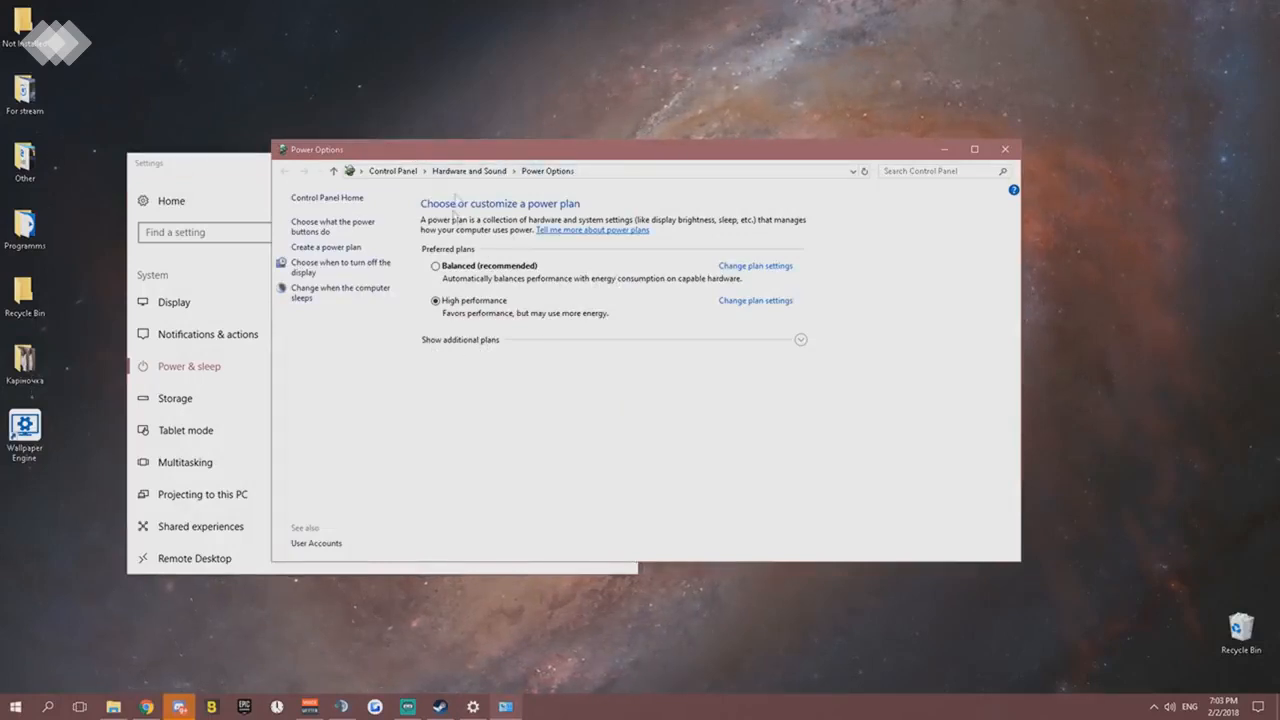
pyautogui.click(800, 341)
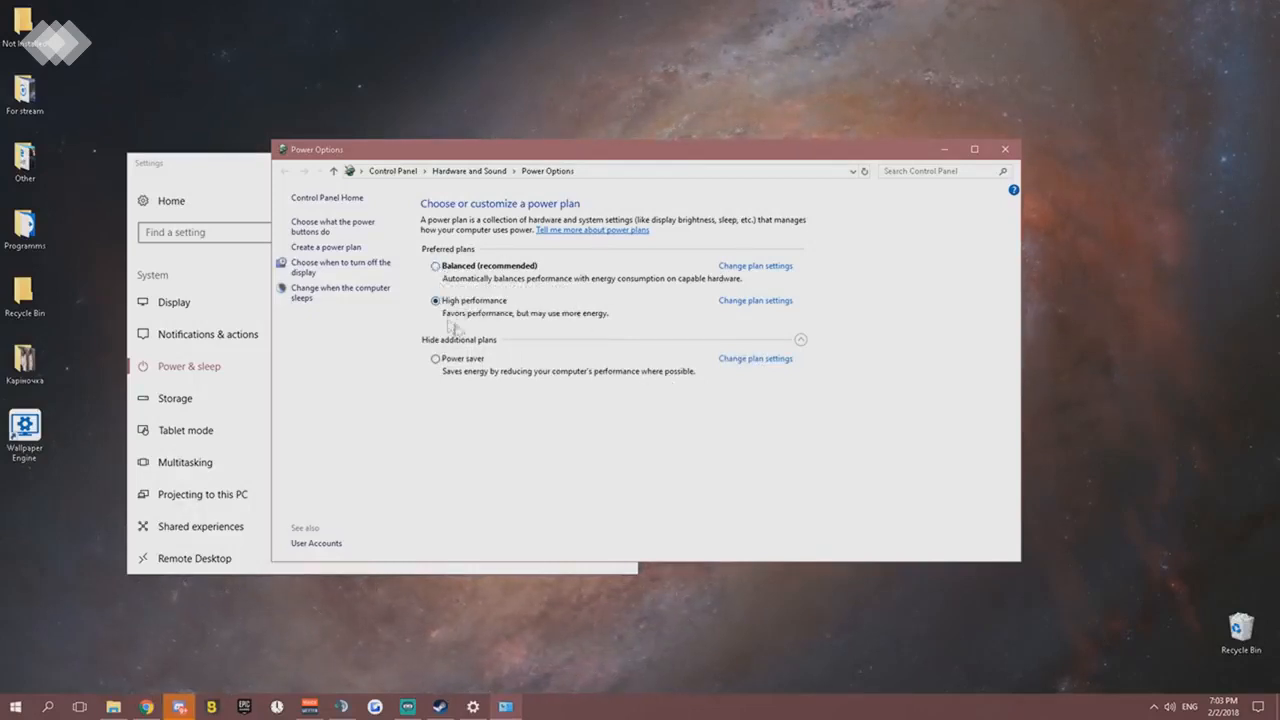
pyautogui.click(800, 341)
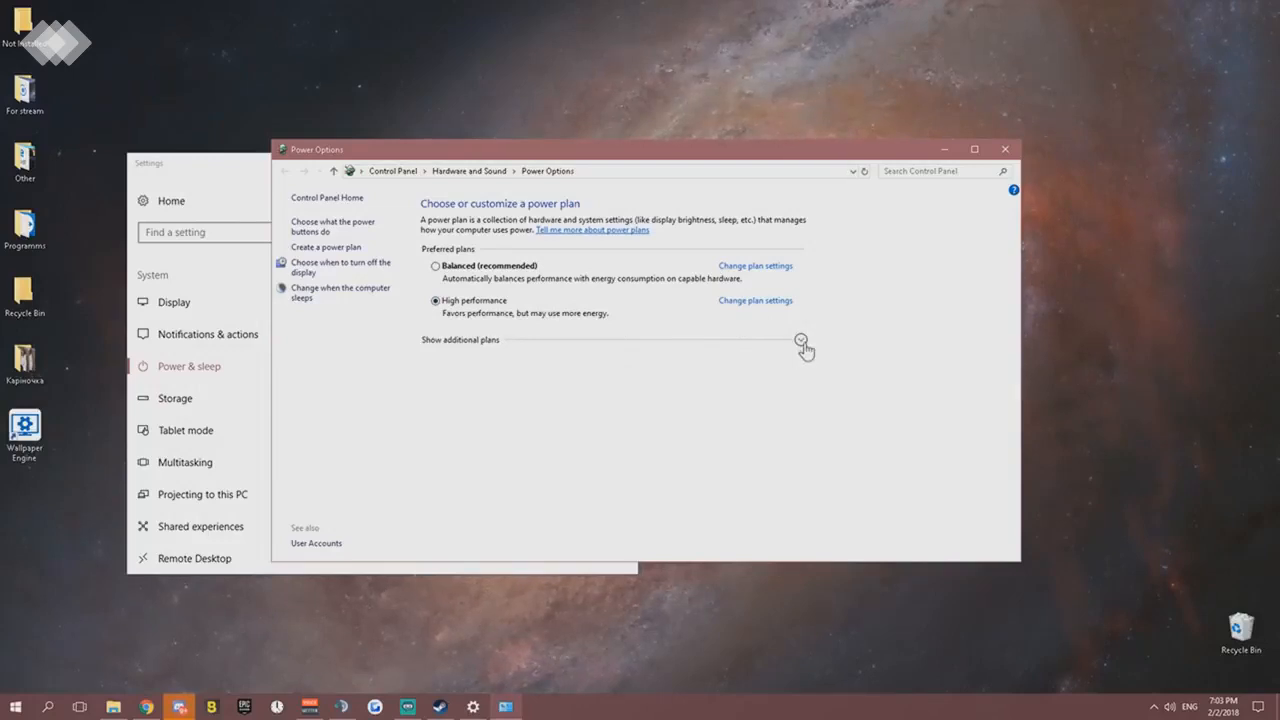
# - Check the additional power plans, leaving the Power saver option expanded in the list
pyautogui.click(801, 341)
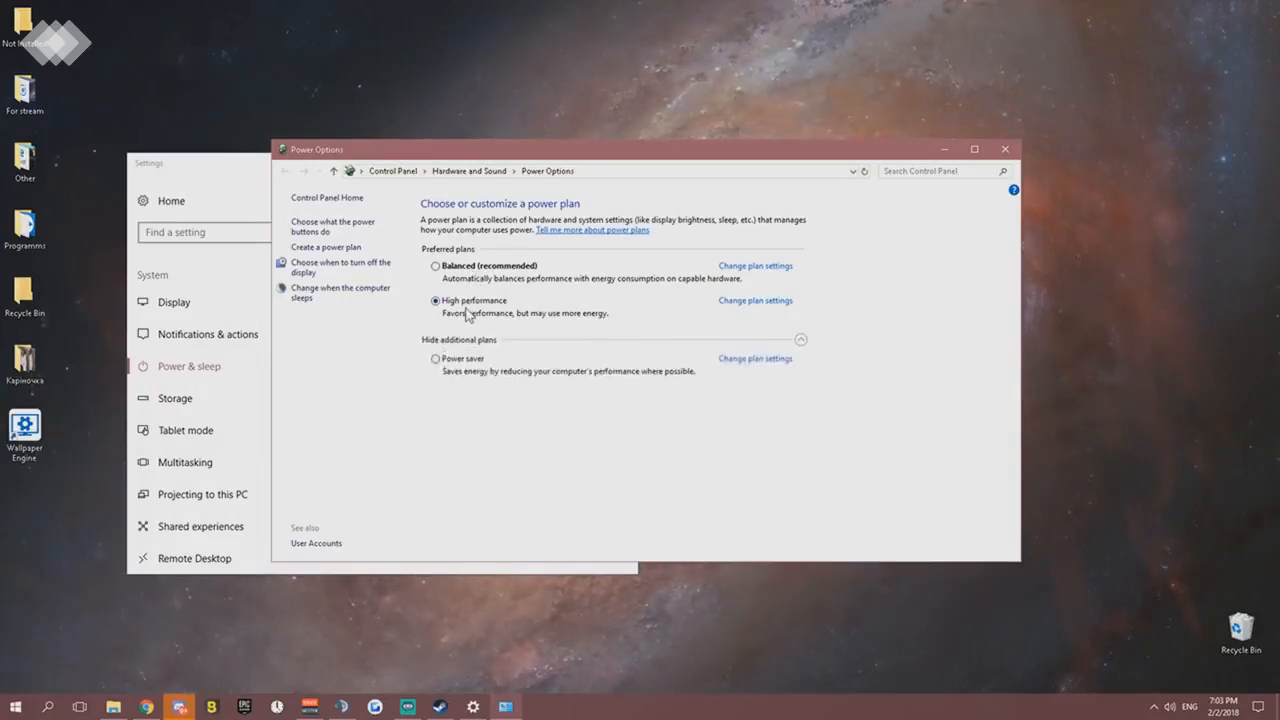
pyautogui.click(800, 340)
pyautogui.click(800, 340)
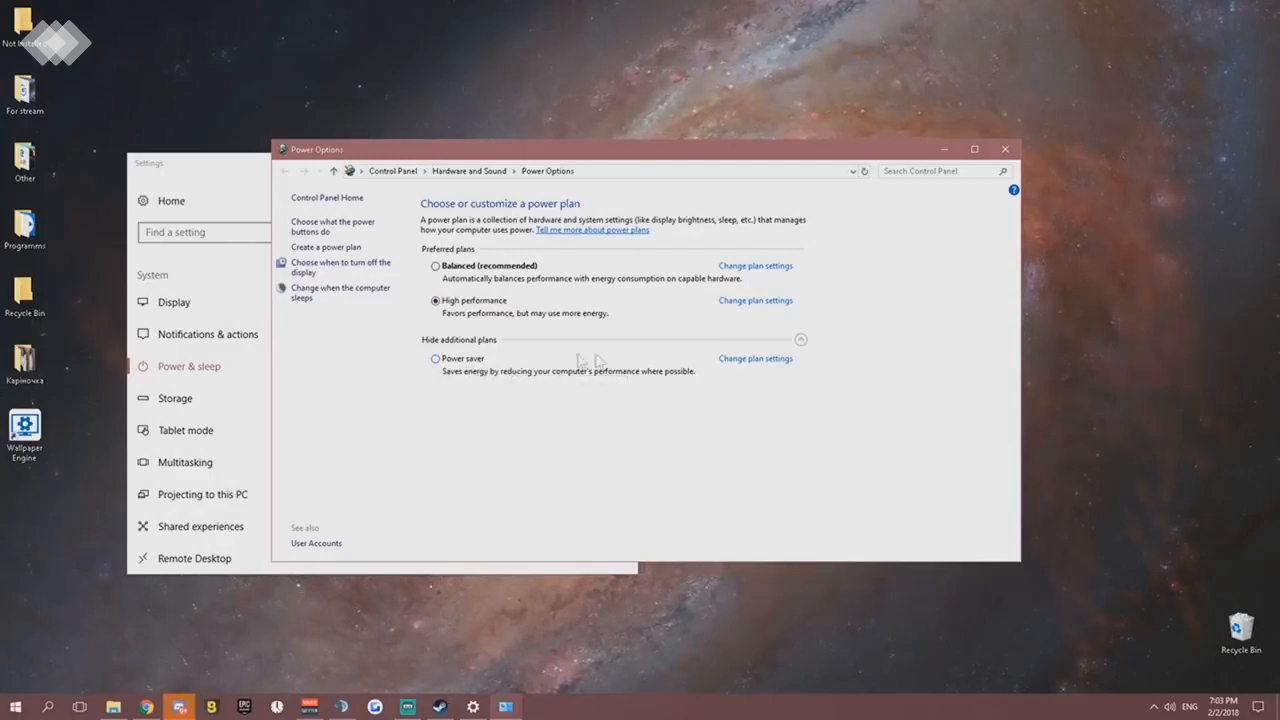
pyautogui.click(800, 339)
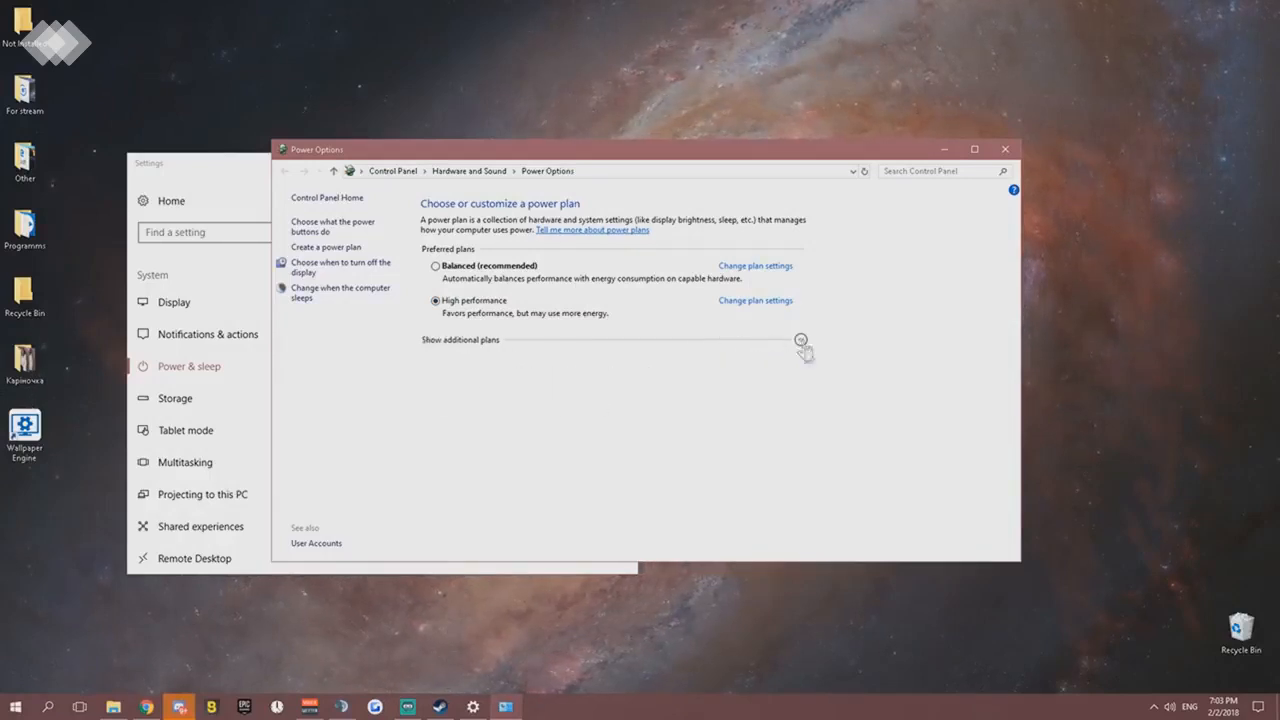
pyautogui.click(800, 339)
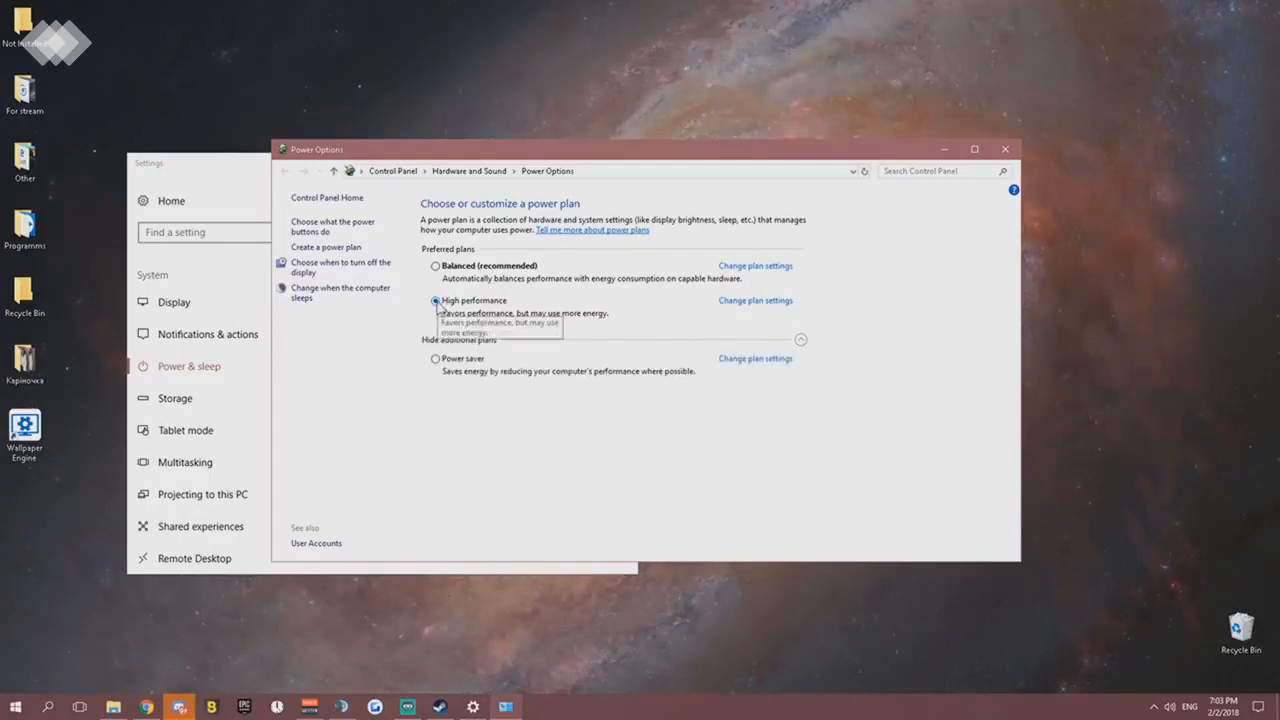
# - Open the advanced power settings of the High performance plan and move the dialog clear of the window edge
pyautogui.click(755, 301)
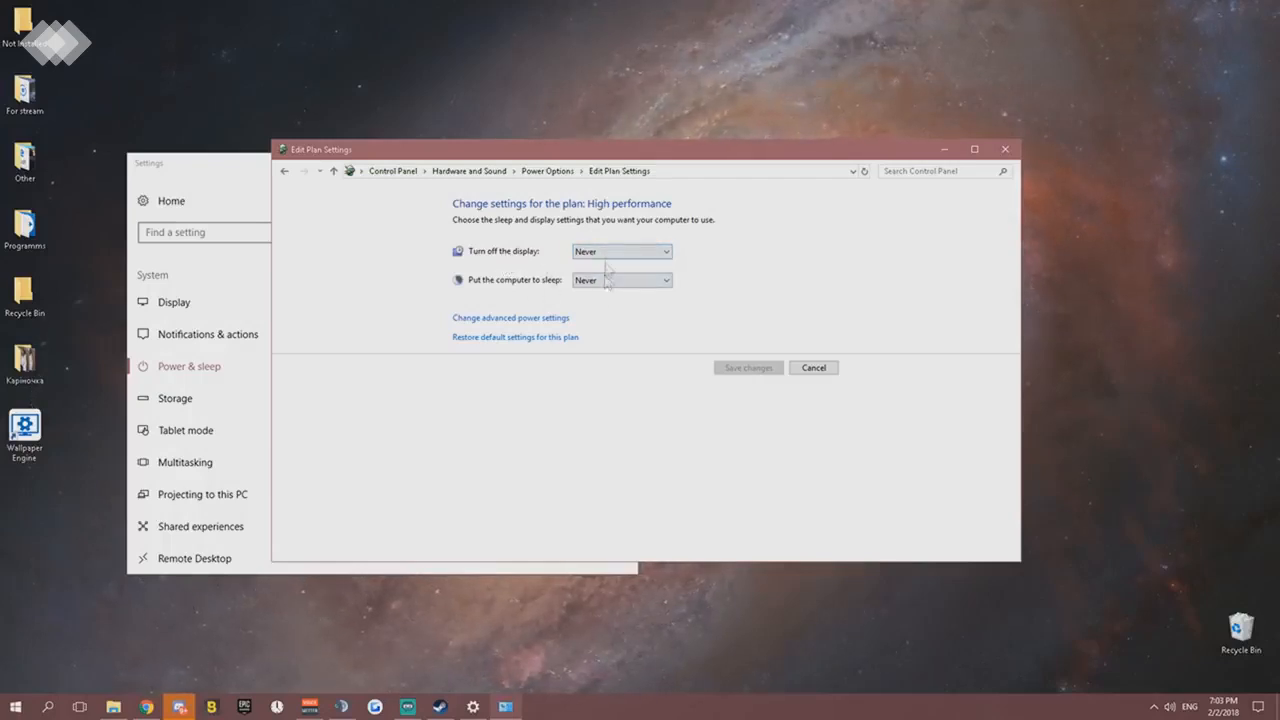
pyautogui.click(514, 320)
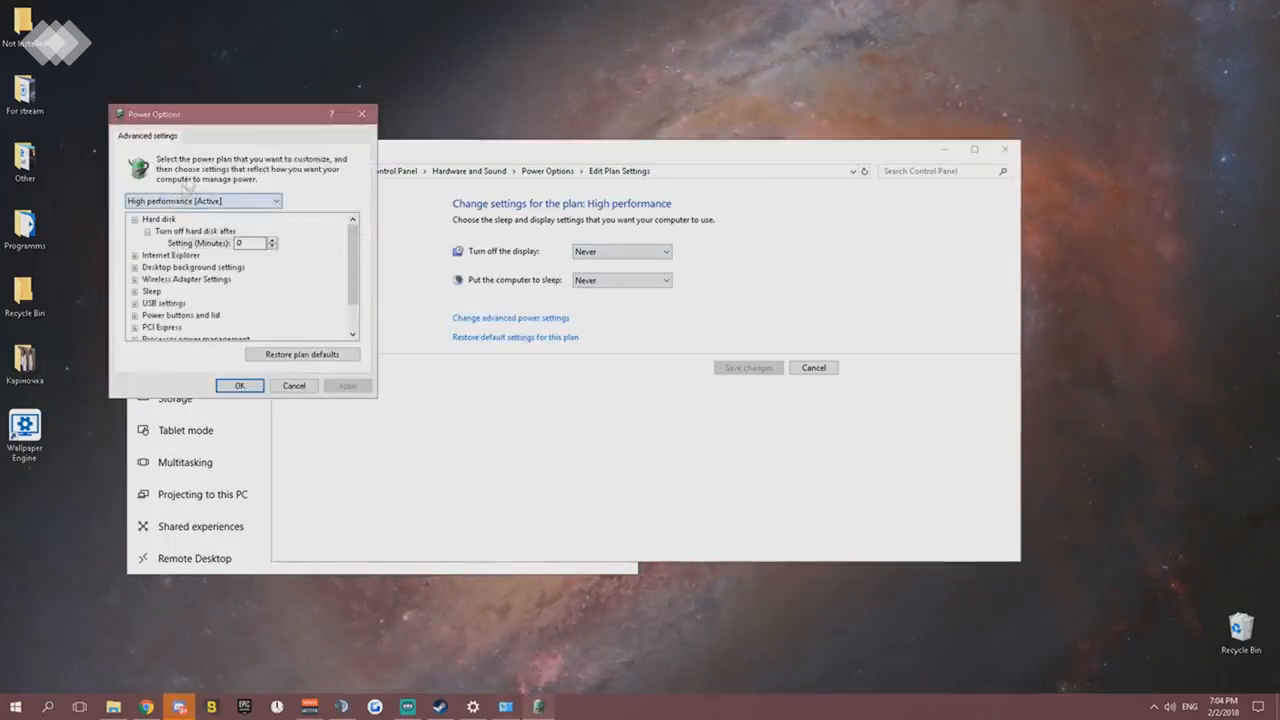
pyautogui.moveTo(240, 114); pyautogui.dragTo(349, 126)
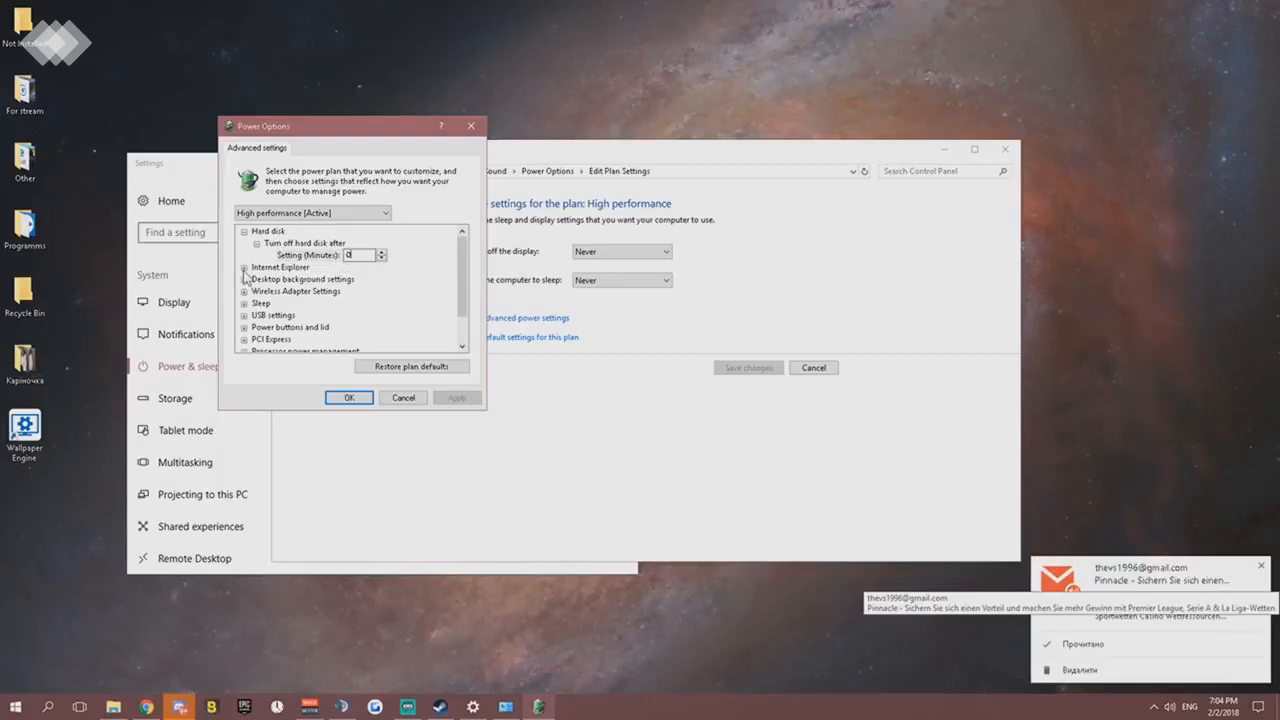
# - Set the wireless adapter's power saving mode to Maximum Performance and apply the change
pyautogui.click(244, 280)
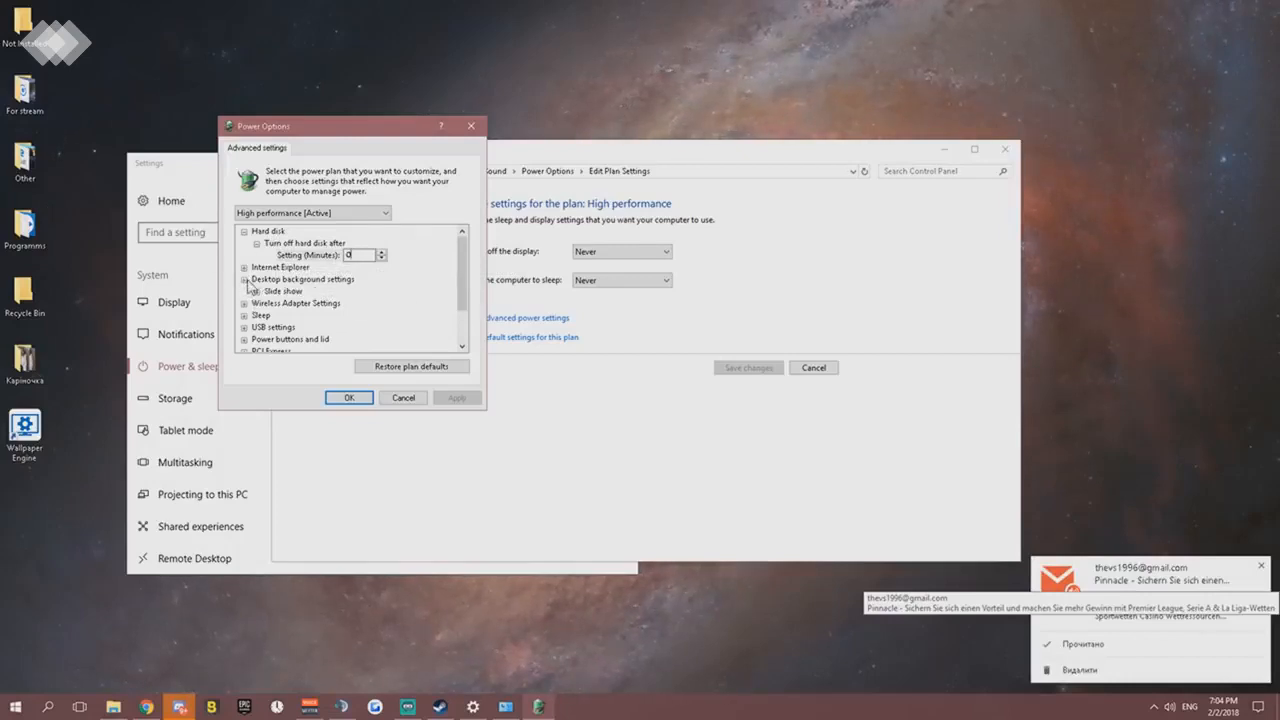
pyautogui.click(244, 280)
pyautogui.click(244, 291)
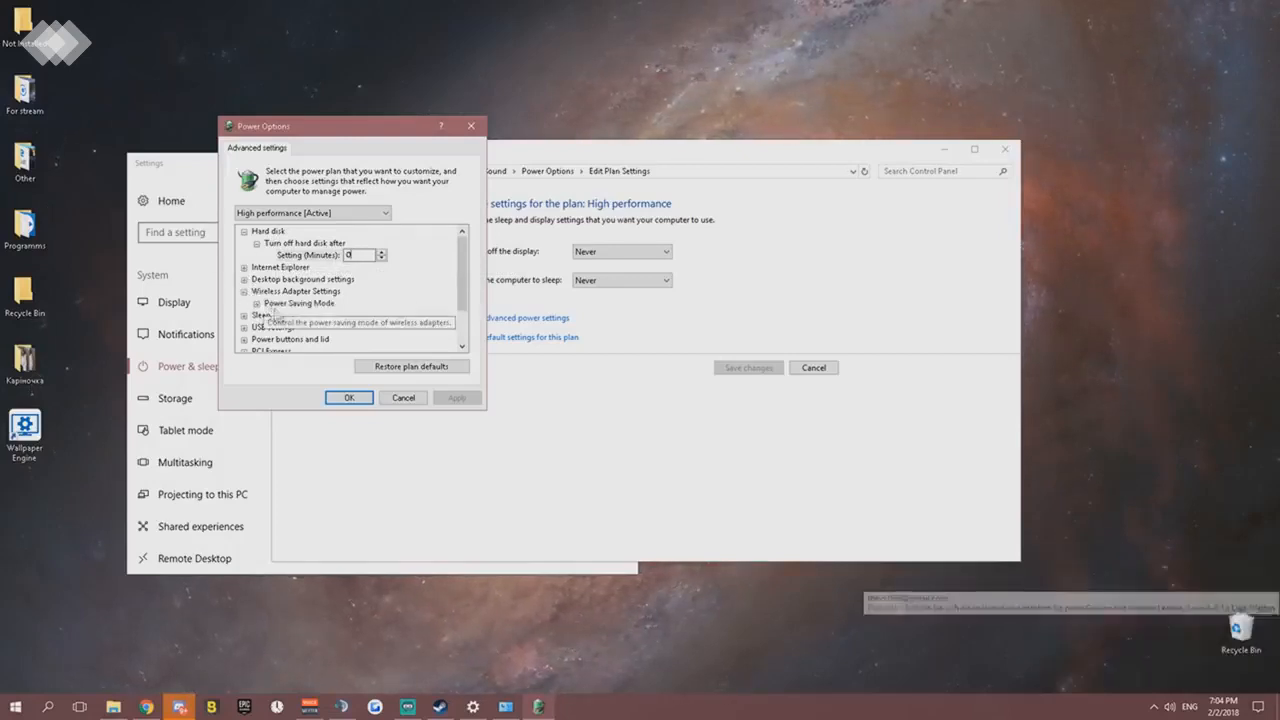
pyautogui.click(257, 303)
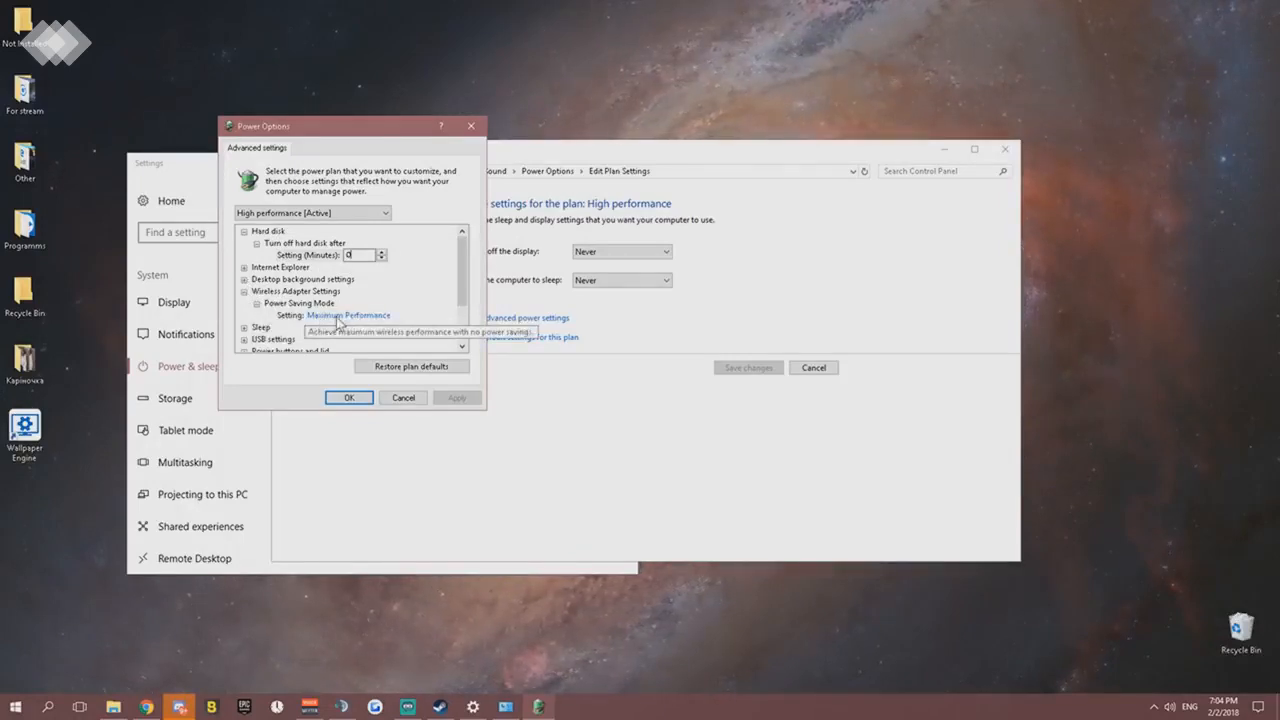
pyautogui.click(338, 316)
pyautogui.click(378, 317)
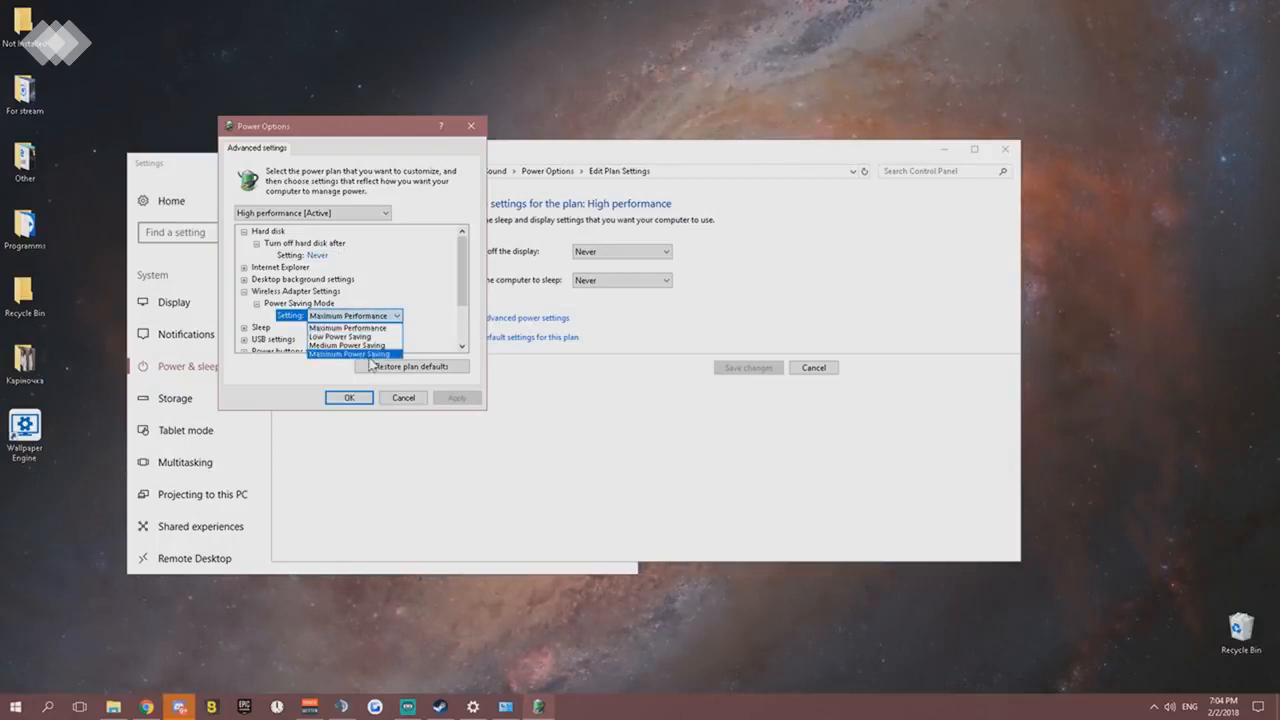
pyautogui.click(365, 328)
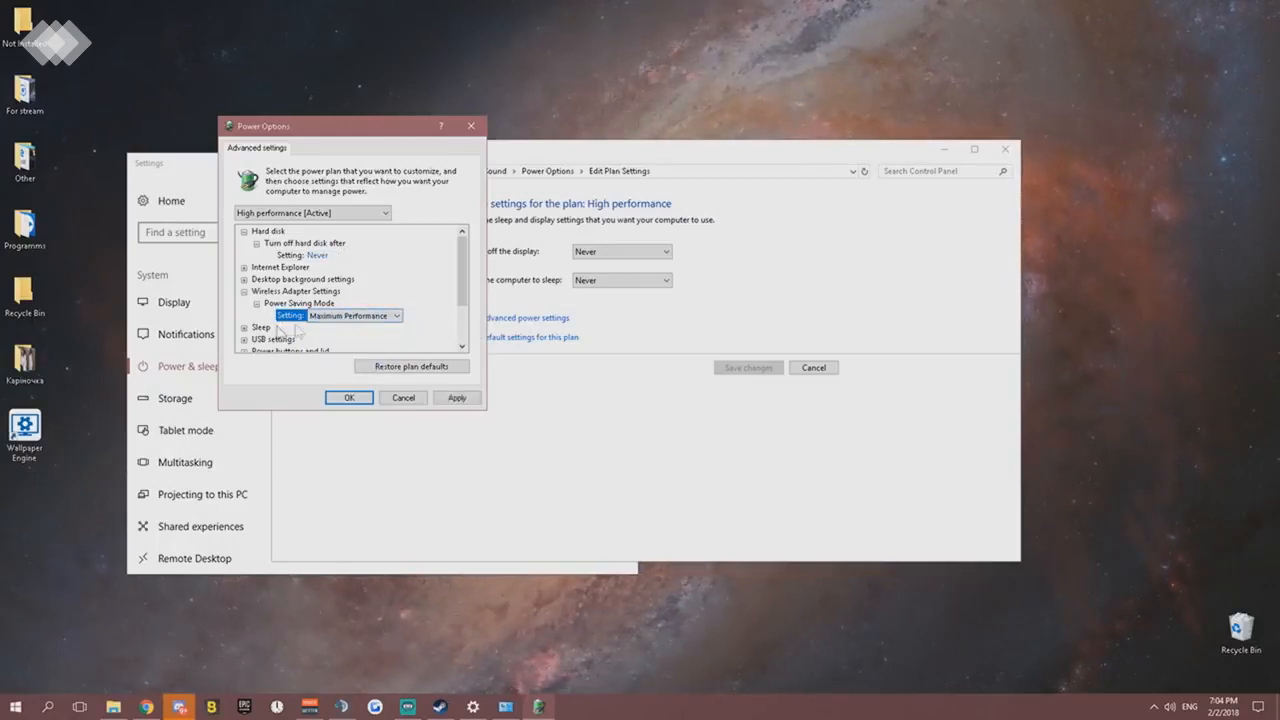
pyautogui.scroll(-2, 326, 318)
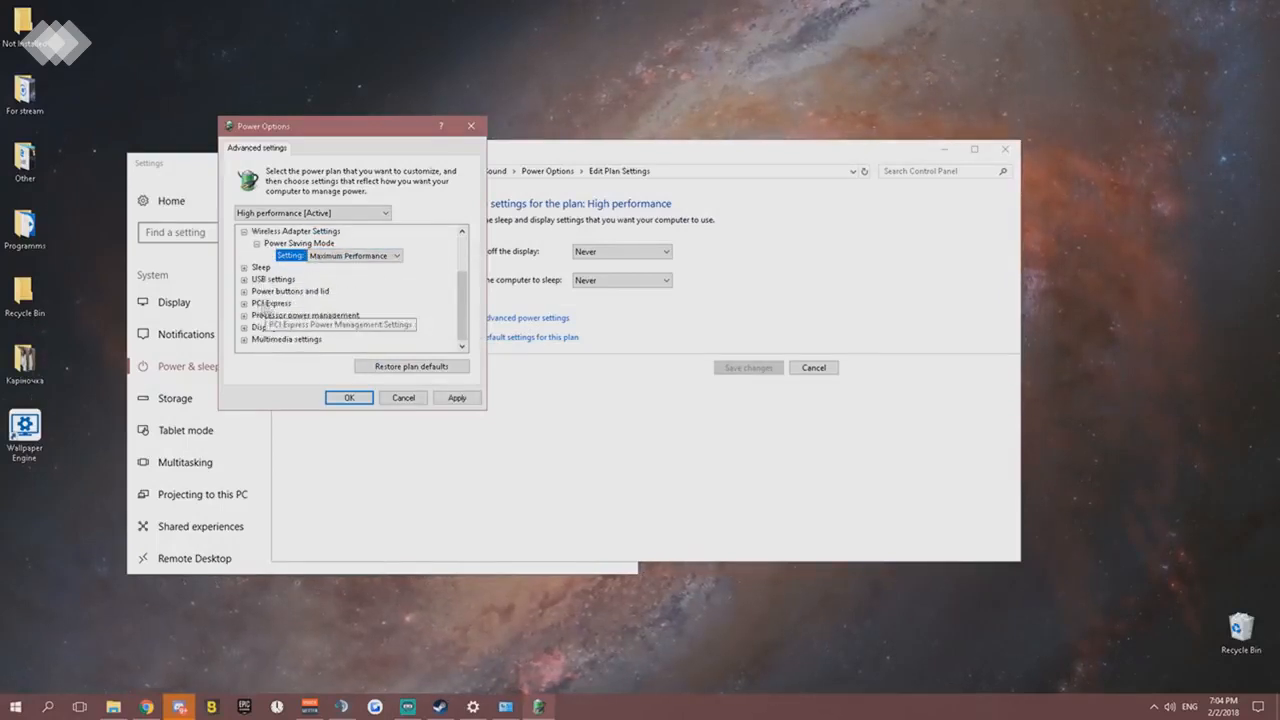
pyautogui.click(456, 399)
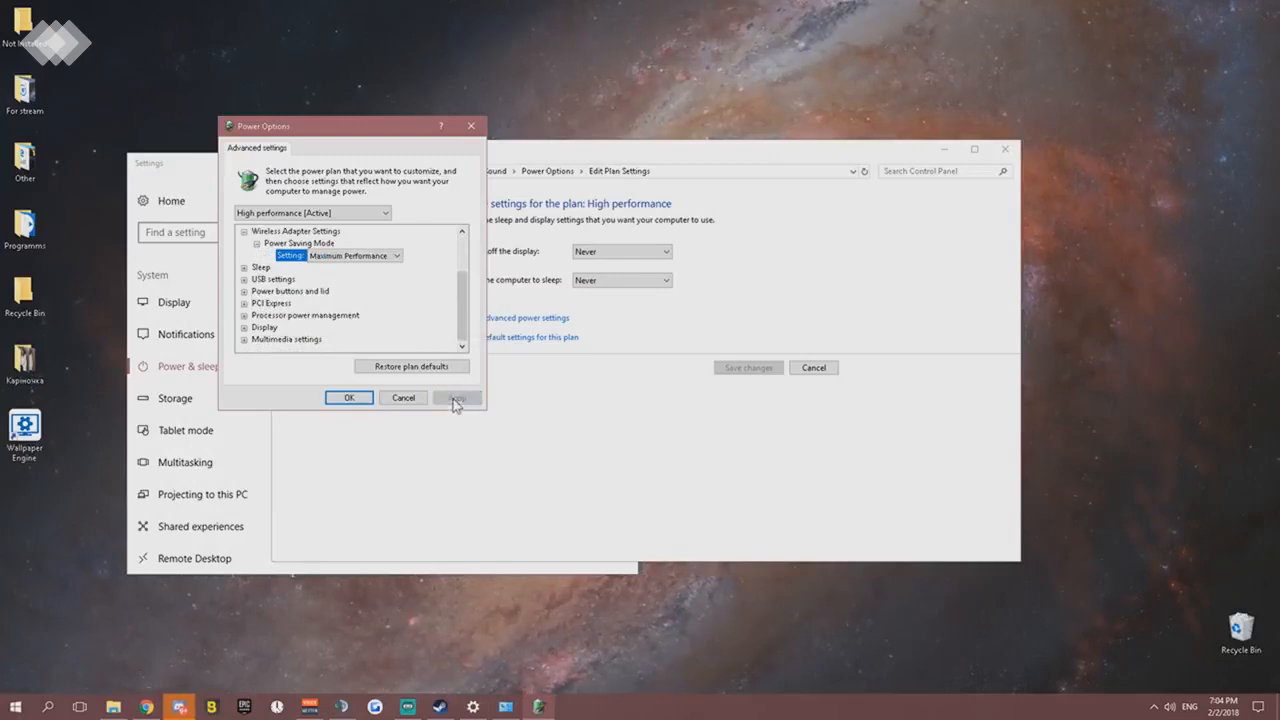
# - Examine the power buttons, USB selective suspend, and PCI Express Link State Power Management settings
pyautogui.click(246, 292)
pyautogui.click(246, 281)
pyautogui.click(246, 281)
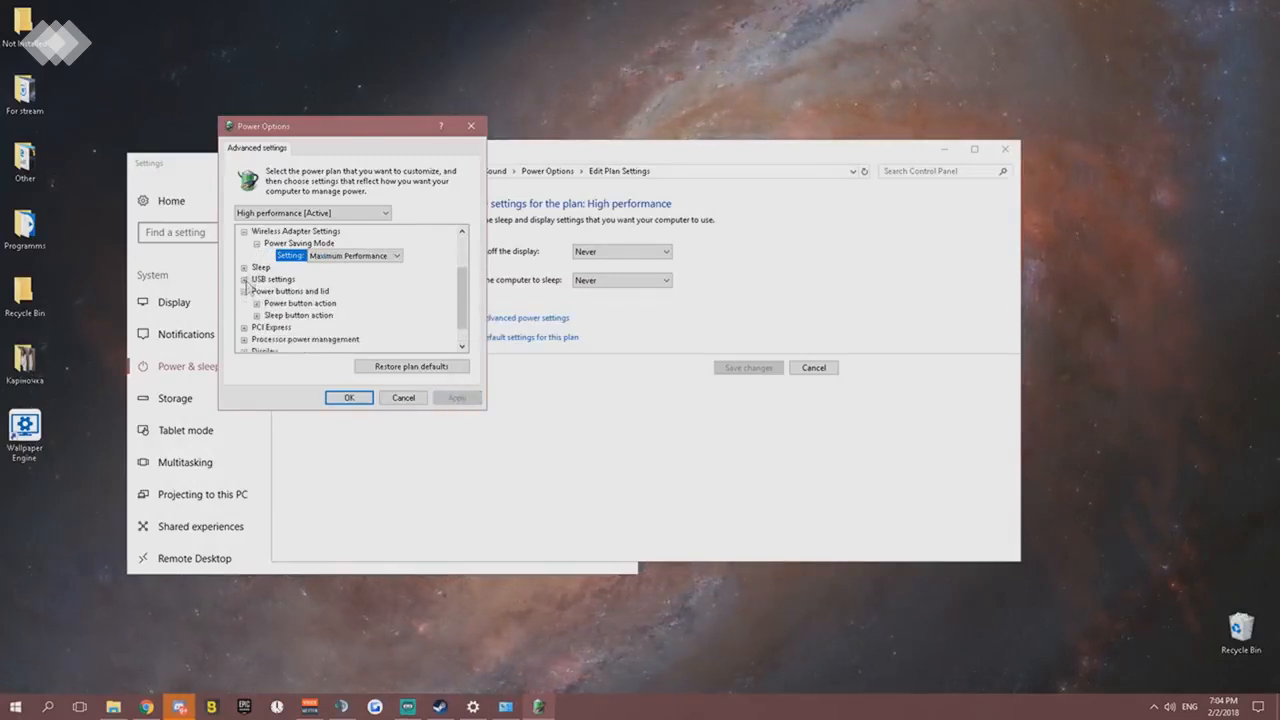
pyautogui.click(245, 291)
pyautogui.click(244, 303)
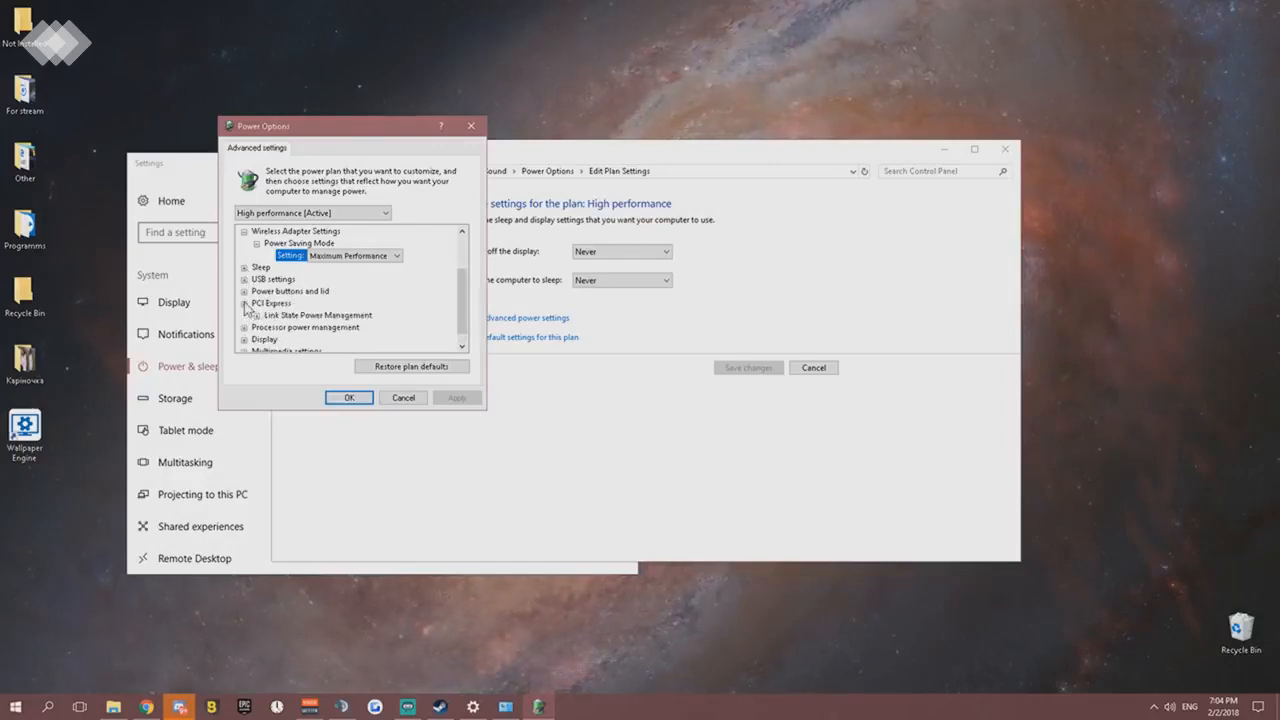
pyautogui.click(256, 316)
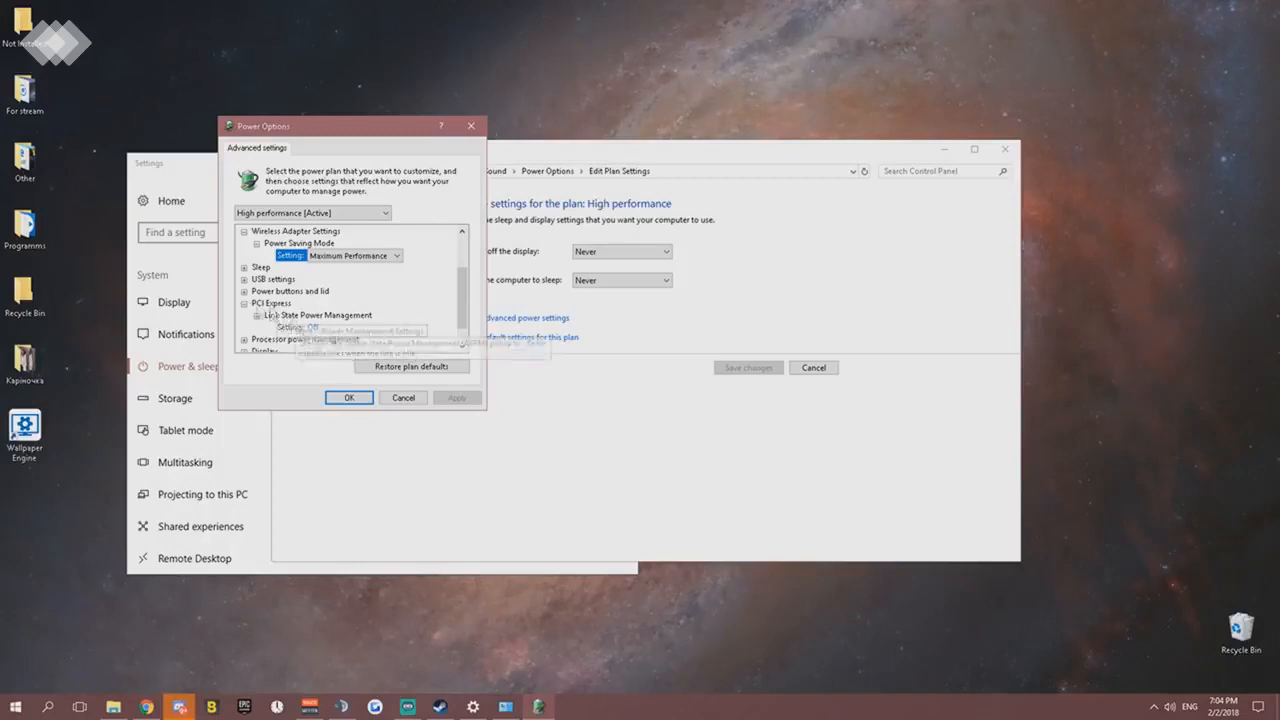
pyautogui.click(245, 291)
pyautogui.click(245, 291)
pyautogui.click(244, 280)
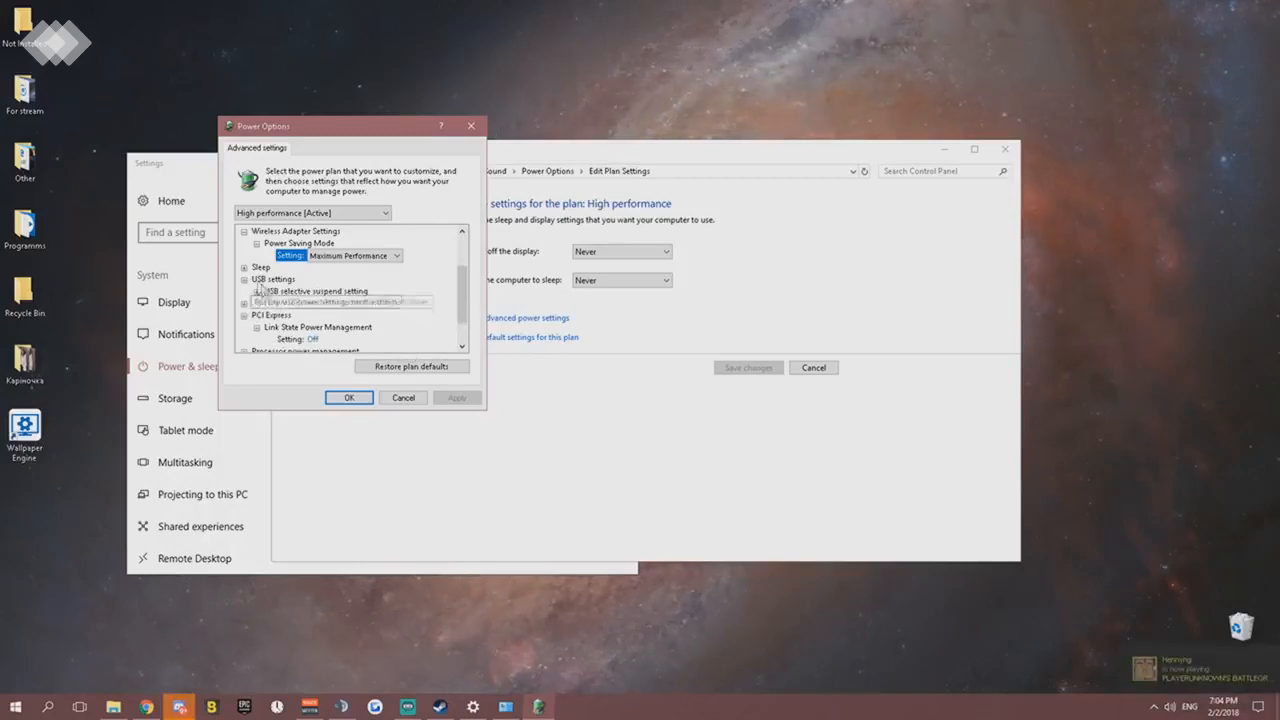
pyautogui.click(257, 291)
pyautogui.click(257, 291)
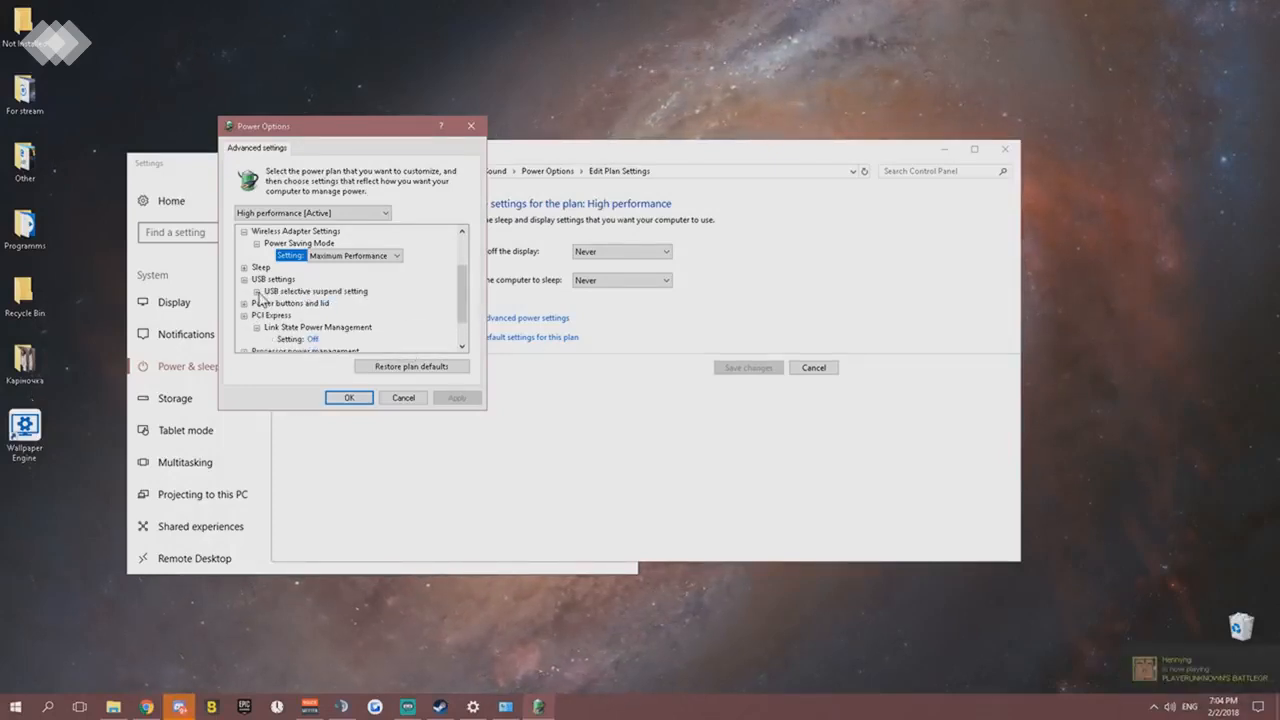
pyautogui.click(244, 279)
pyautogui.scroll(-1, 263, 310)
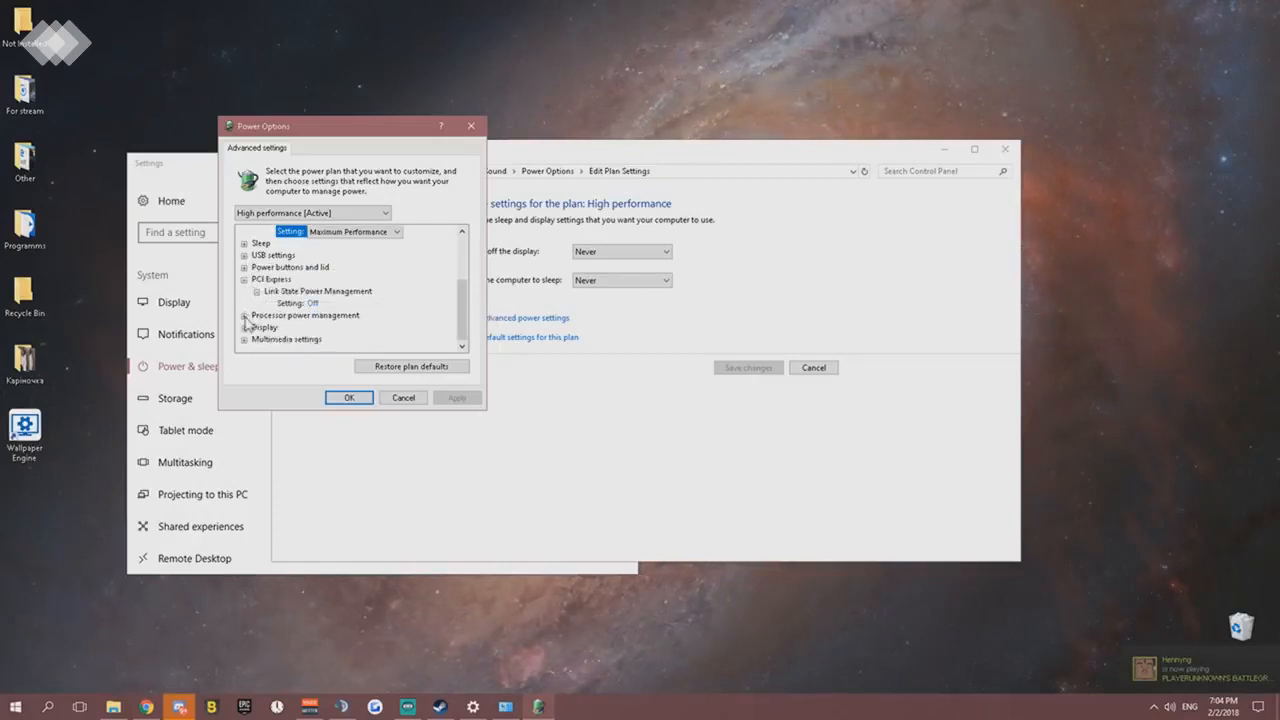
# - Examine the minimum processor state, system cooling policy, and maximum processor state under Processor power management
pyautogui.click(244, 316)
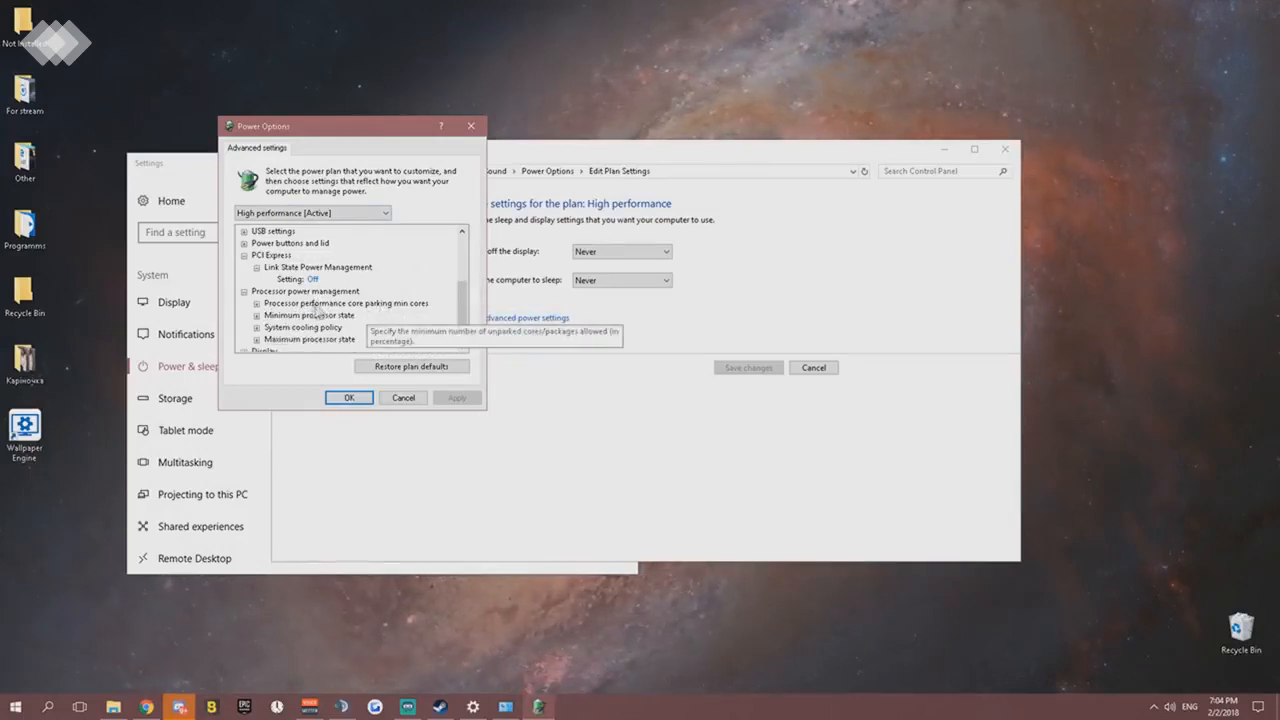
pyautogui.scroll(-1, 316, 310)
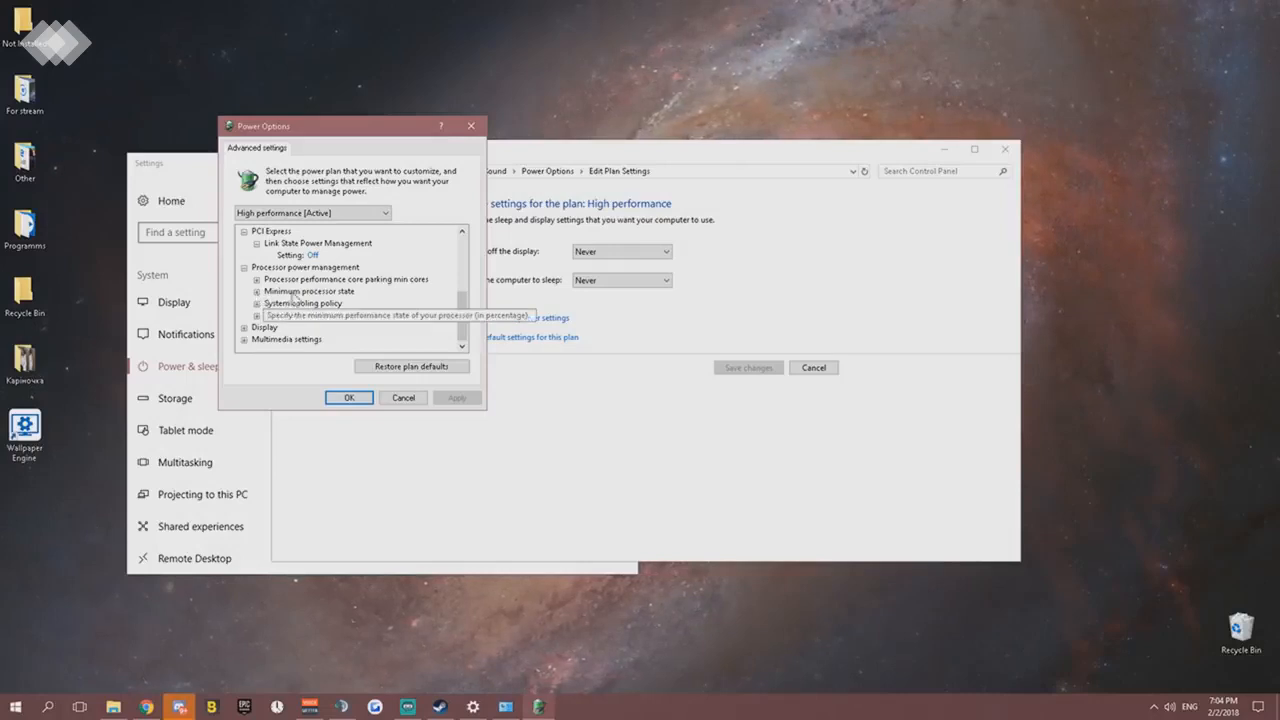
pyautogui.click(257, 291)
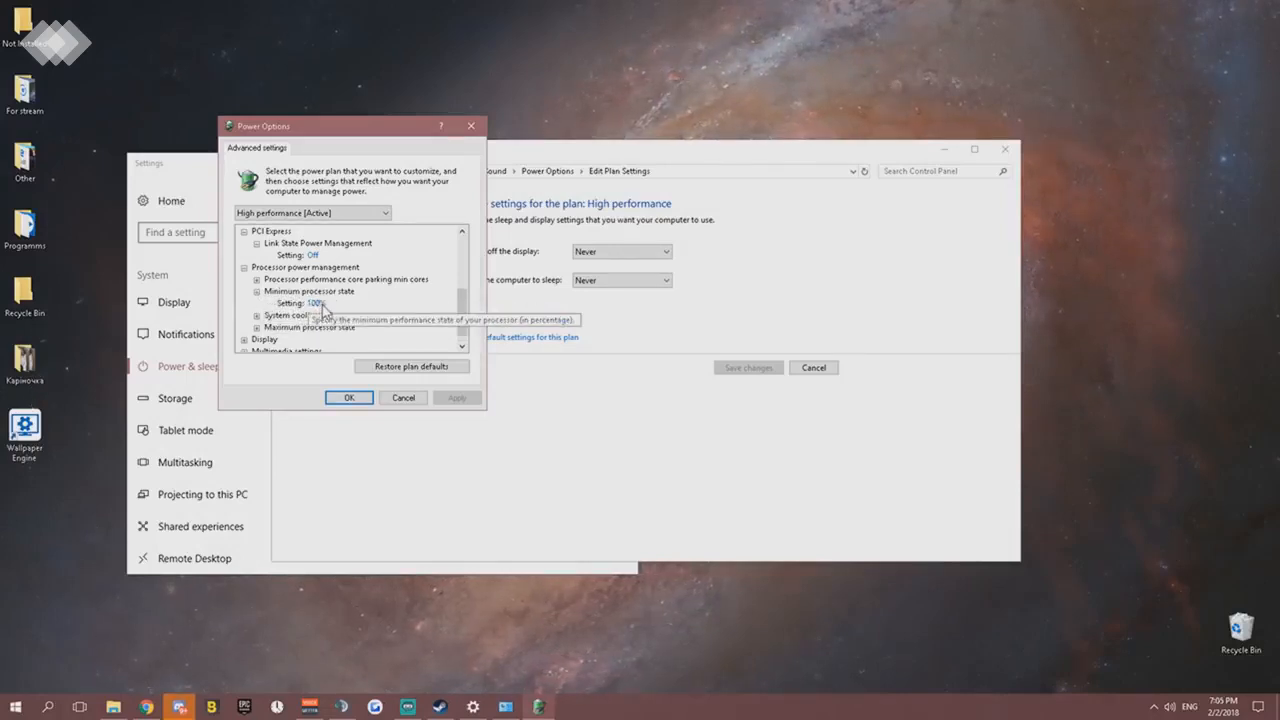
pyautogui.click(257, 315)
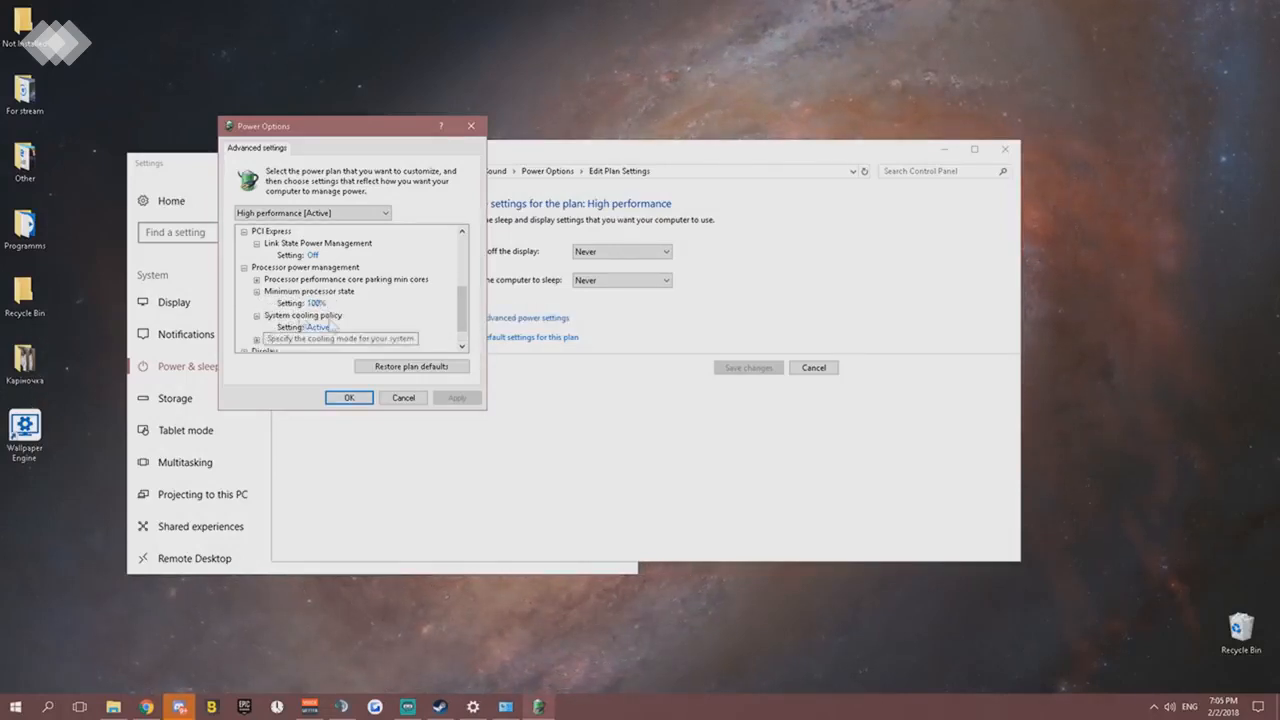
pyautogui.click(320, 329)
pyautogui.click(334, 329)
pyautogui.click(386, 328)
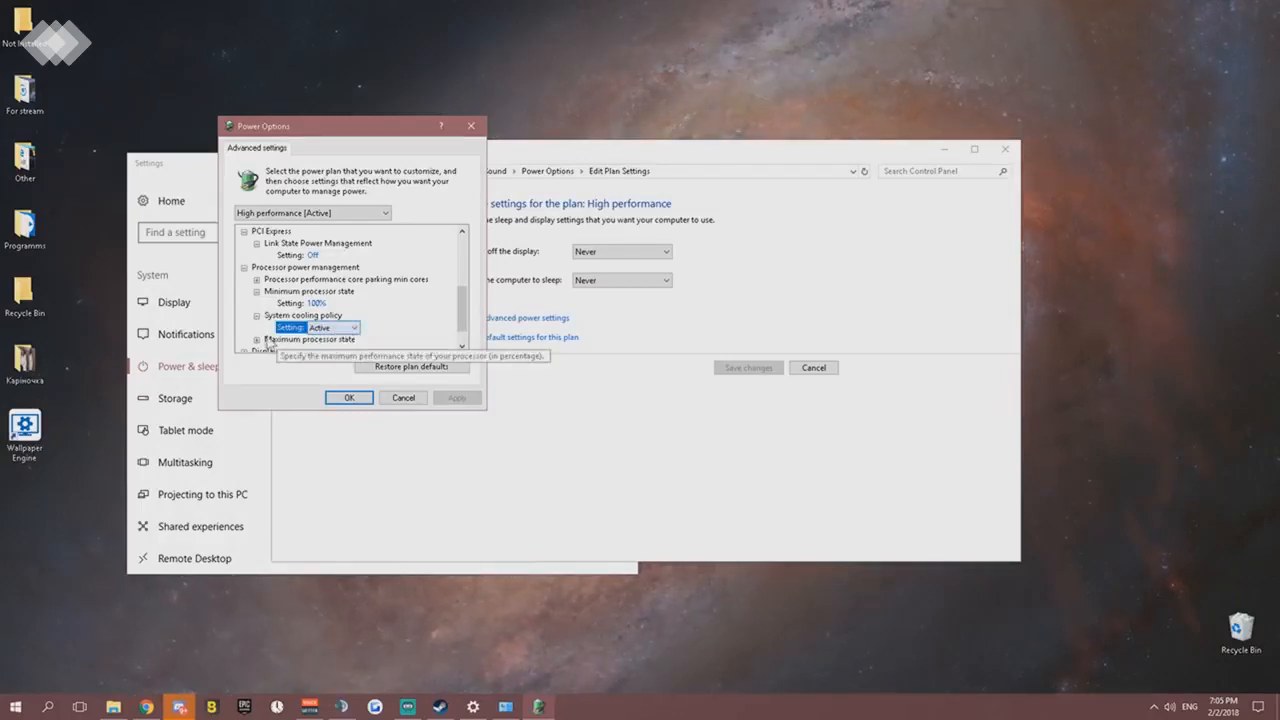
pyautogui.click(257, 339)
pyautogui.click(330, 315)
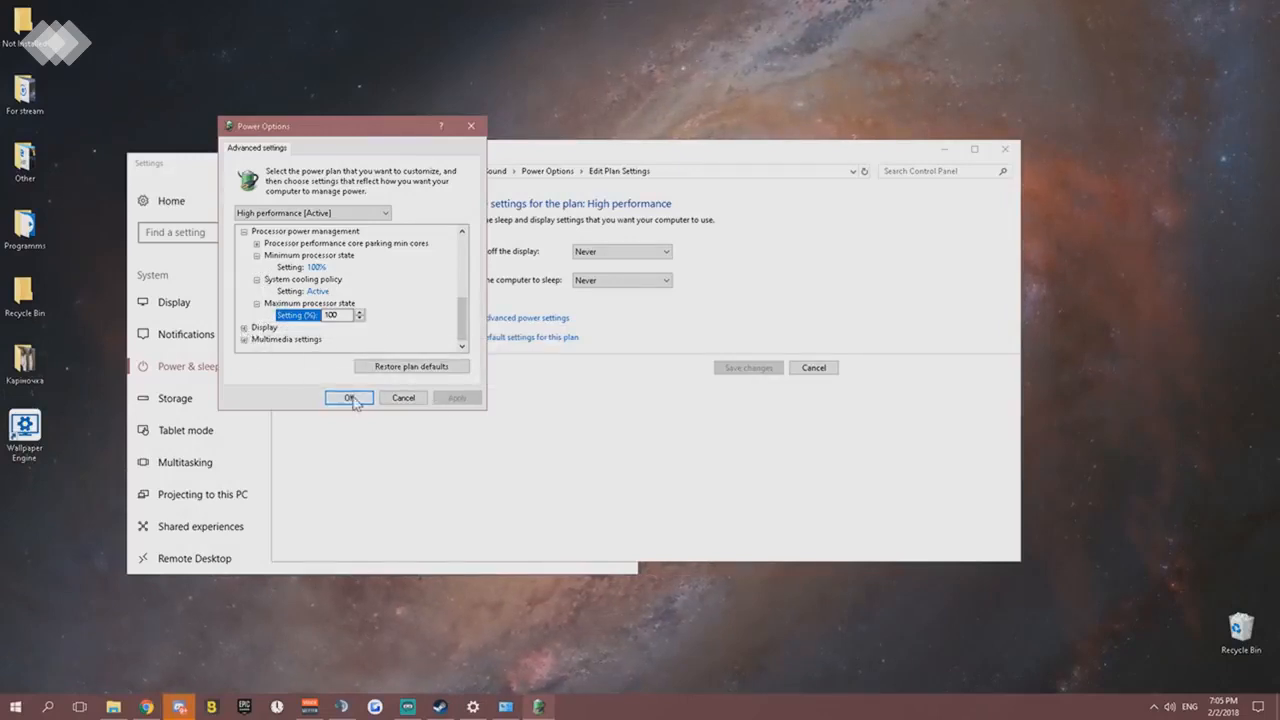
# - Review the full list of advanced power settings, confirm them, and close the High performance plan's settings window
pyautogui.moveTo(462, 318); pyautogui.dragTo(455, 254)
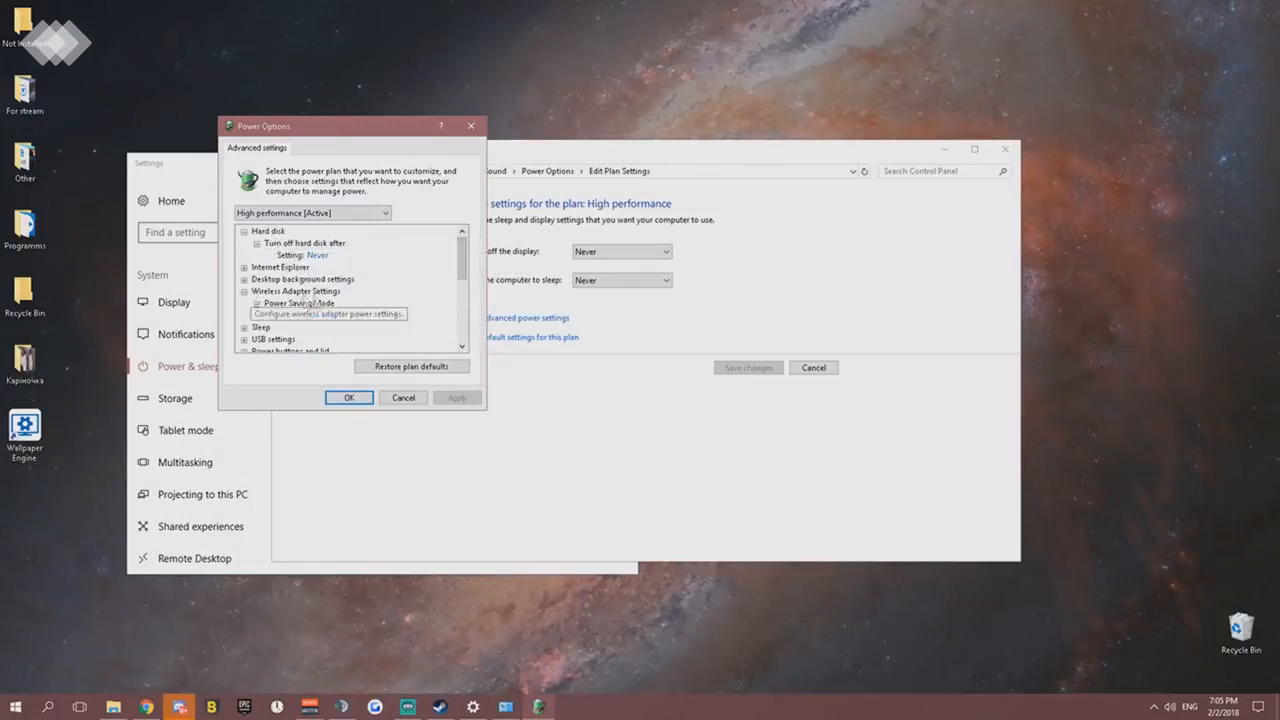
pyautogui.moveTo(462, 266); pyautogui.dragTo(462, 318)
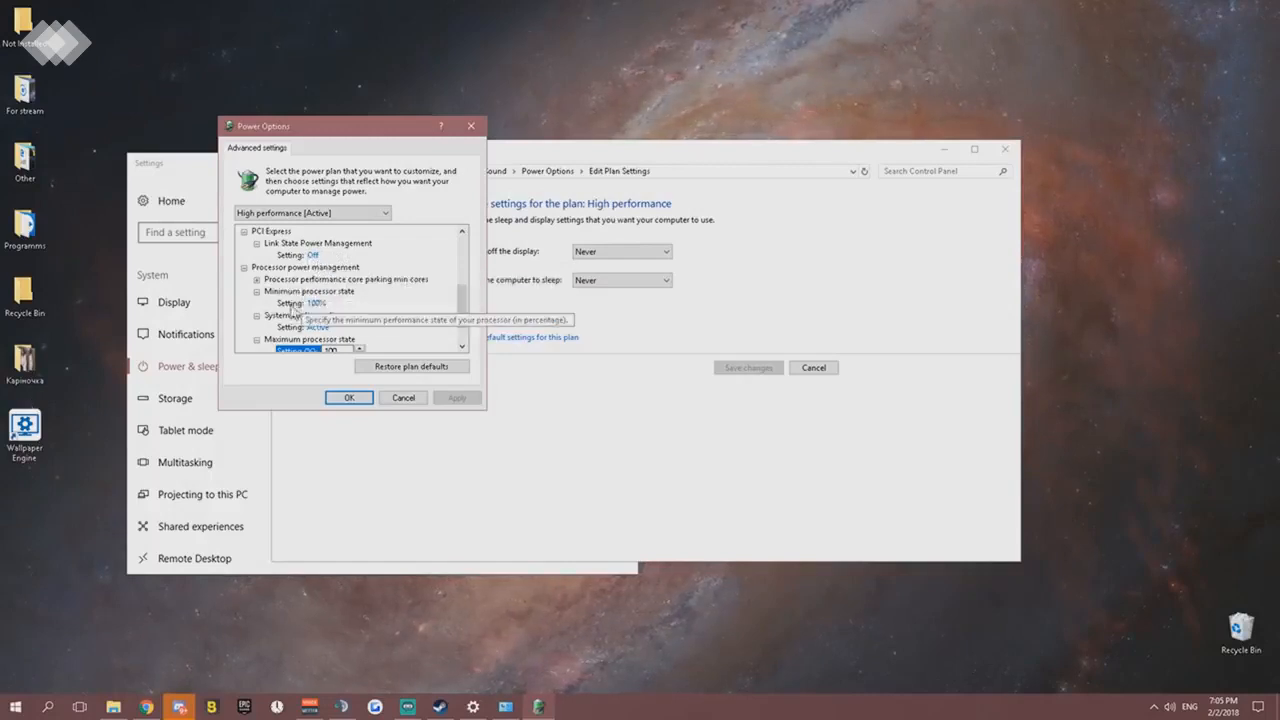
pyautogui.moveTo(460, 320); pyautogui.dragTo(462, 328)
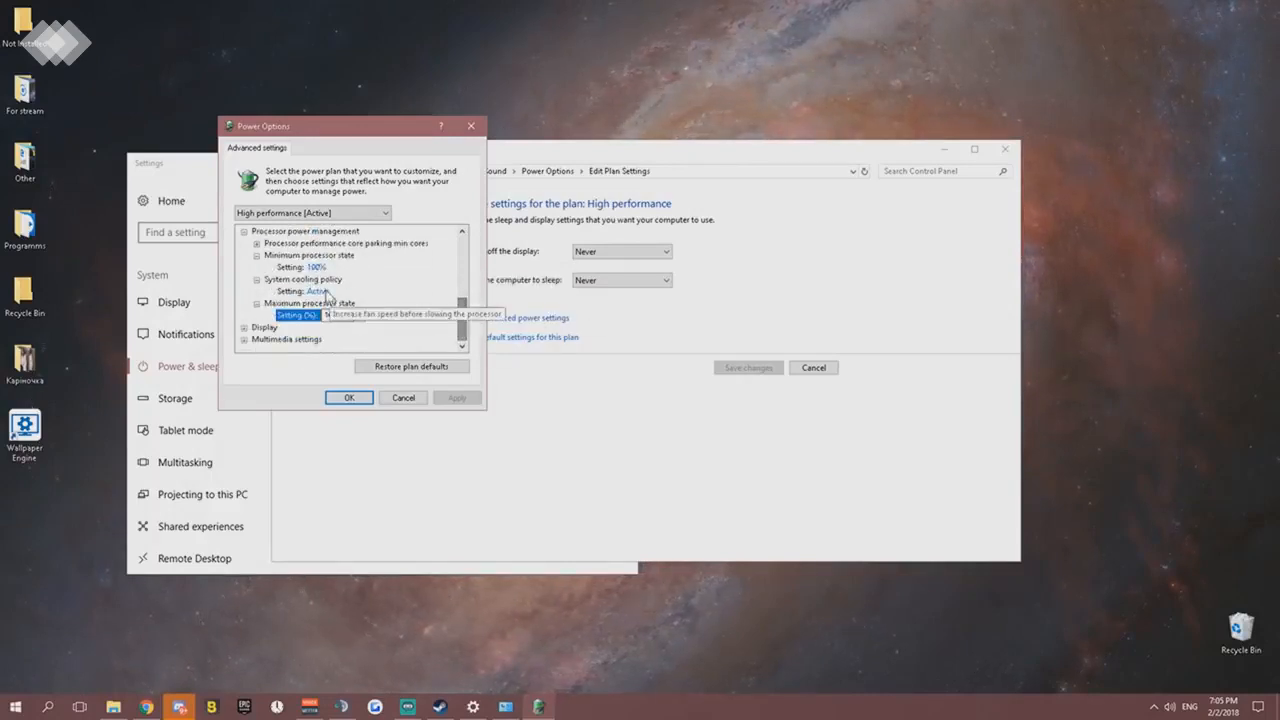
pyautogui.click(349, 398)
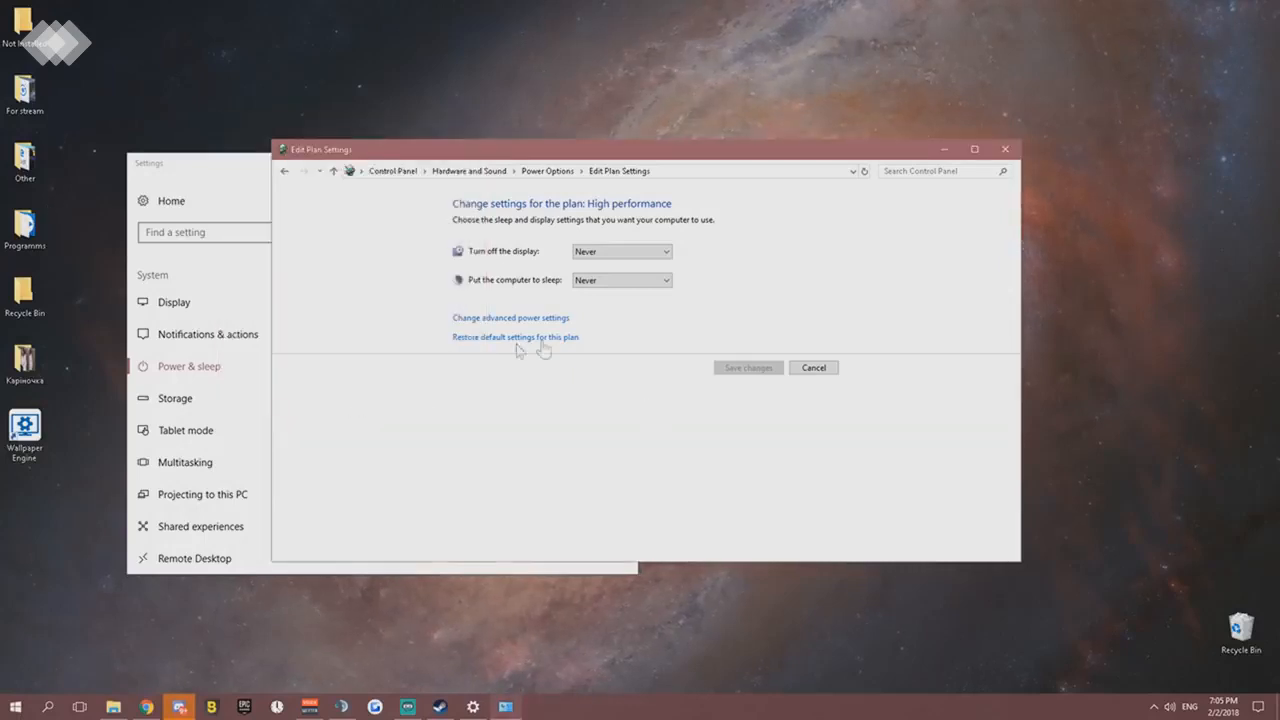
pyautogui.click(1002, 152)
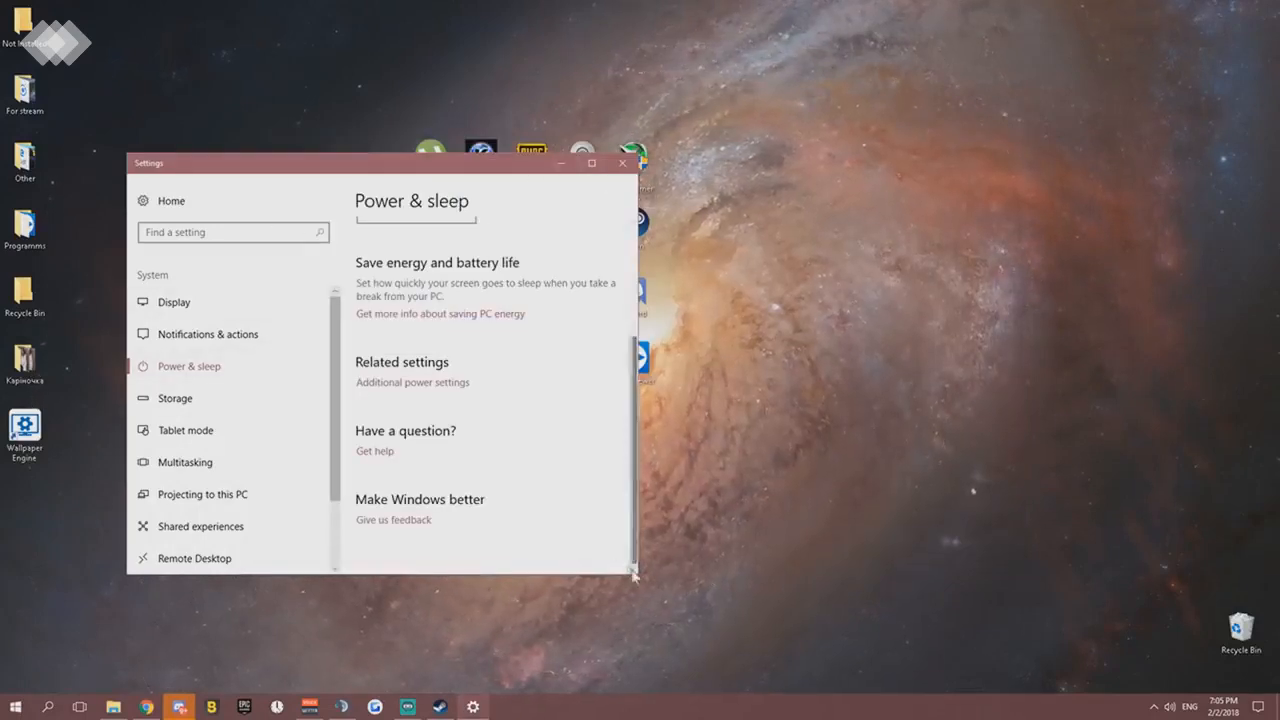
# - Widen the Settings window and reopen the System category from the Windows Settings home page
pyautogui.moveTo(637, 574); pyautogui.dragTo(897, 575)
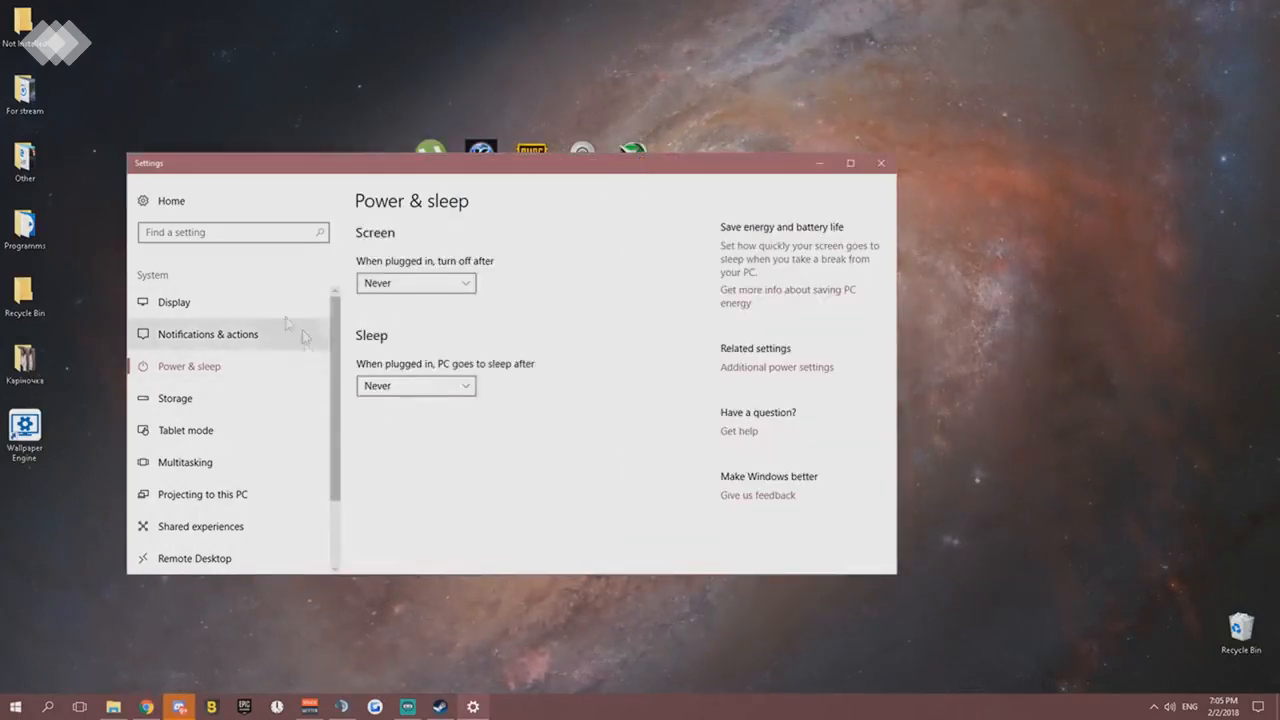
pyautogui.click(215, 203)
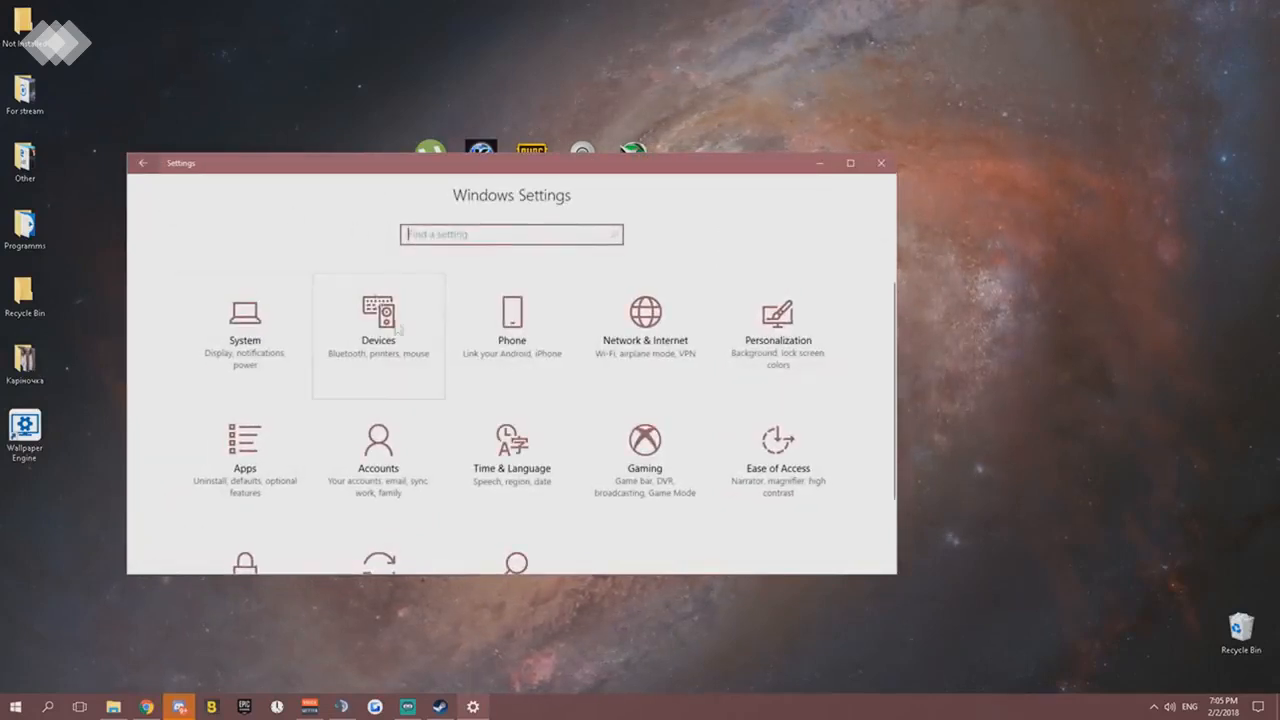
pyautogui.click(257, 310)
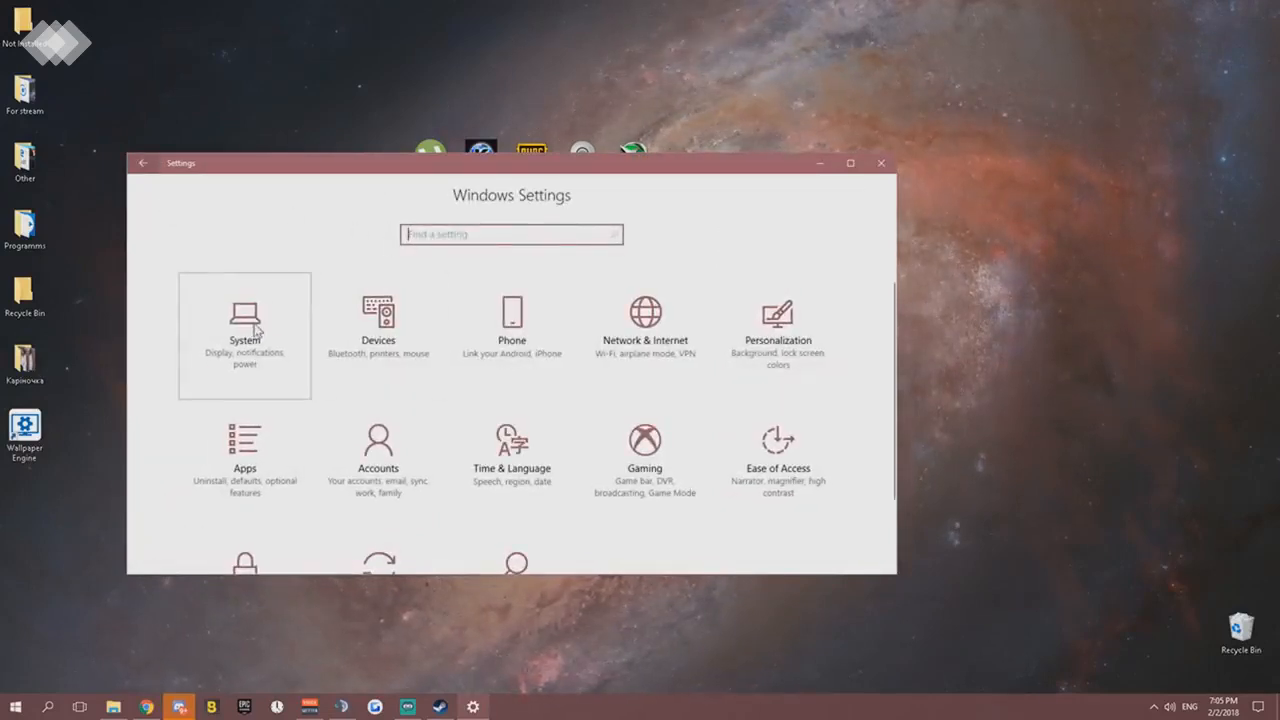
pyautogui.click(208, 347)
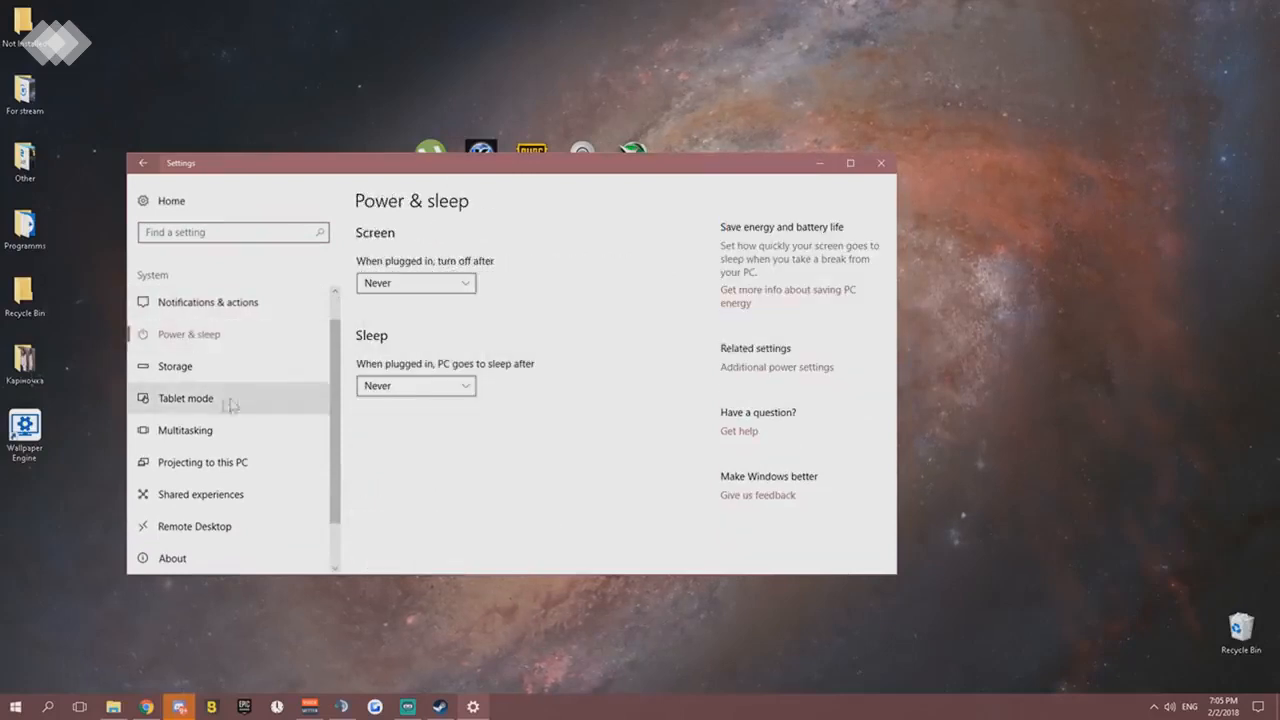
# - Examine the Tablet mode, Multitasking, Shared experiences, and Remote Desktop pages of the System settings
pyautogui.click(222, 400)
pyautogui.click(212, 431)
pyautogui.click(203, 488)
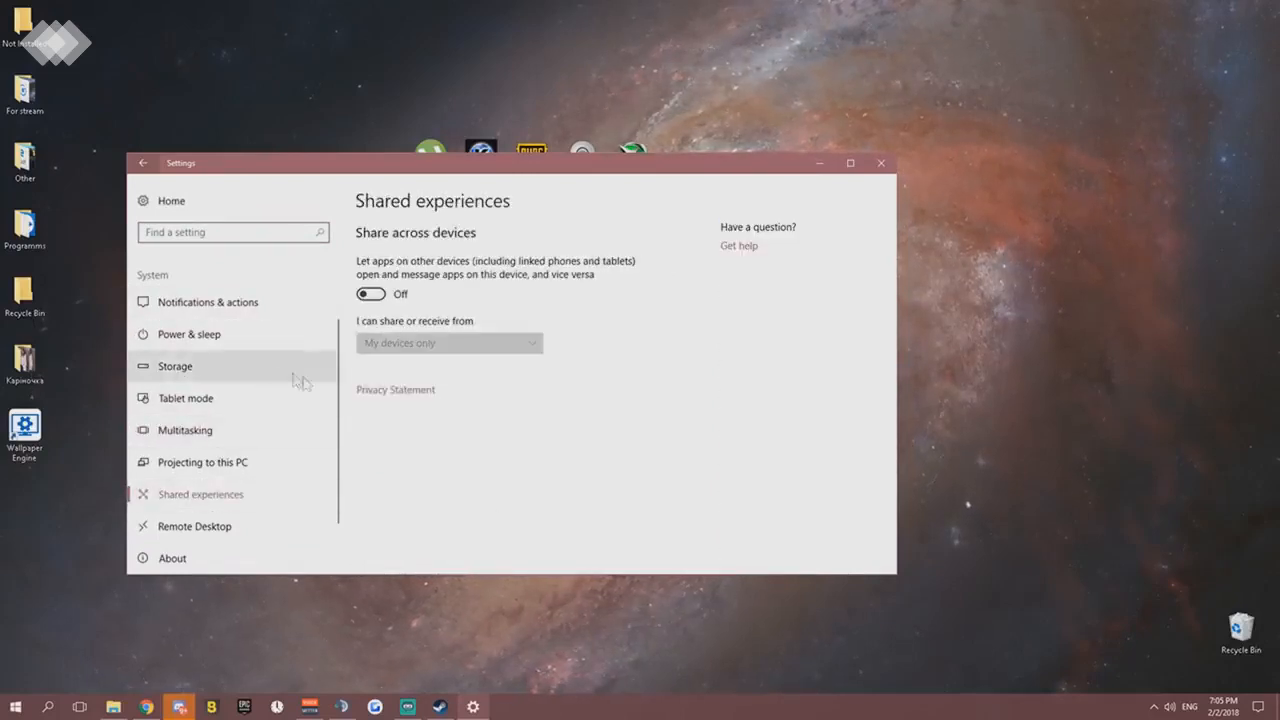
pyautogui.scroll(-1, 200, 449)
pyautogui.click(200, 475)
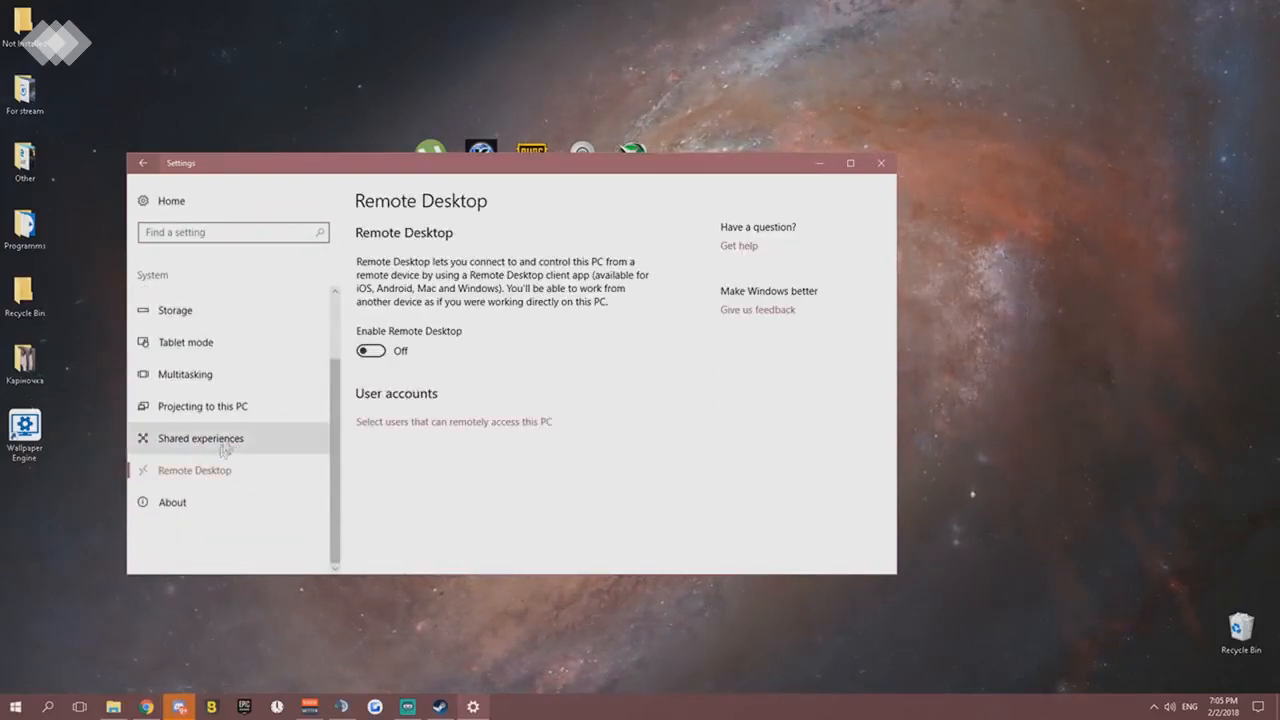
pyautogui.click(223, 445)
pyautogui.click(214, 471)
pyautogui.click(222, 445)
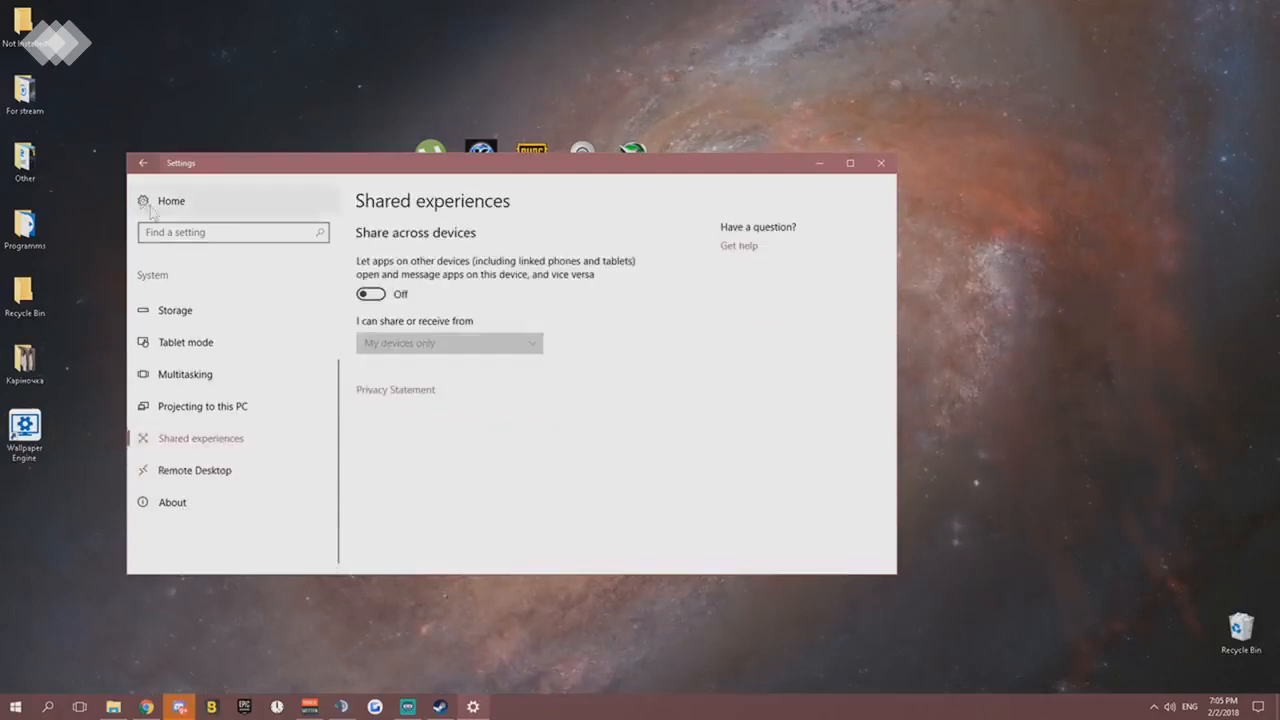
pyautogui.click(143, 163)
# - Examine the Devices pages, including Printers & scanners, Mouse, Typing, Pen & Windows Ink and USB, and check the Phone category
pyautogui.click(366, 333)
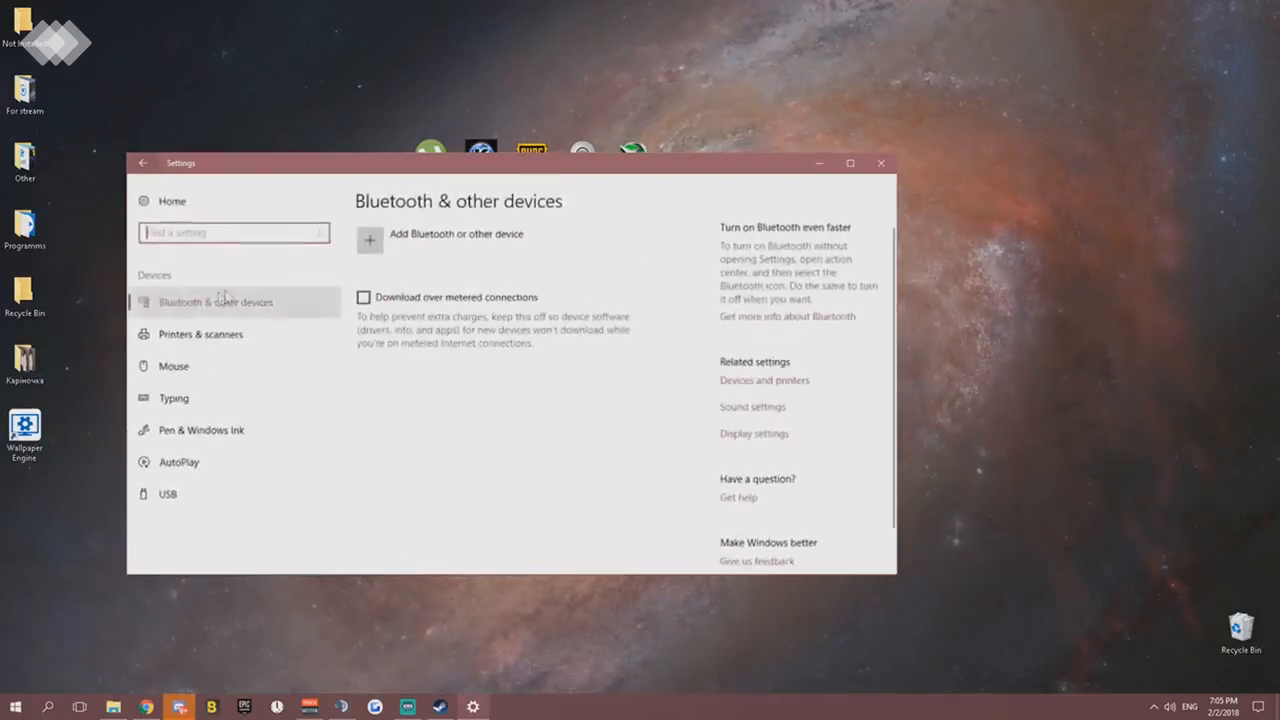
pyautogui.click(222, 335)
pyautogui.click(208, 366)
pyautogui.click(198, 405)
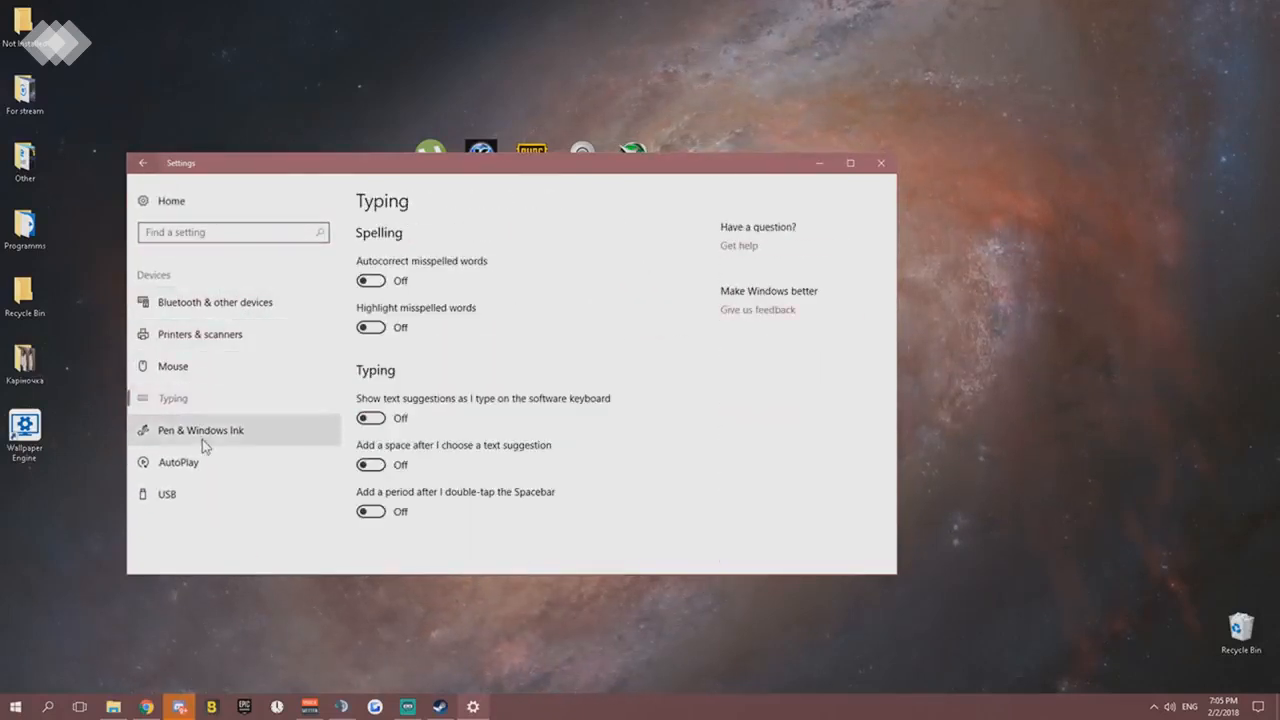
pyautogui.click(202, 435)
pyautogui.click(198, 405)
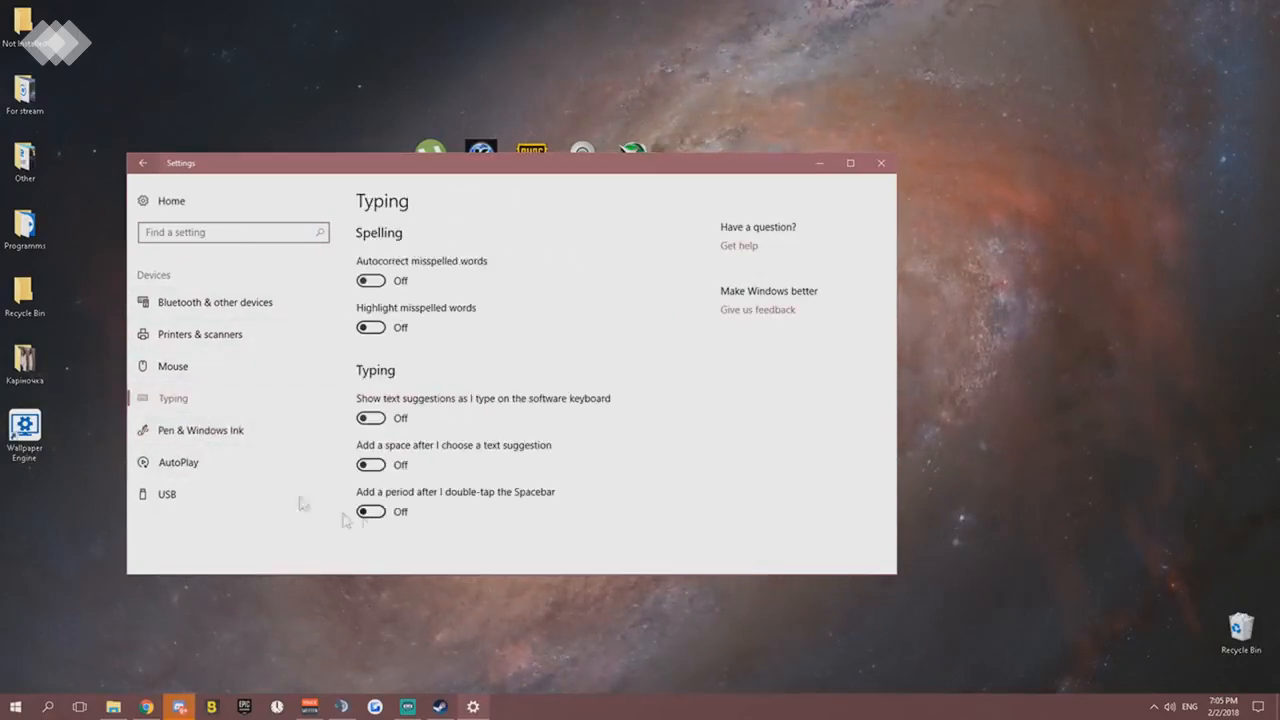
pyautogui.click(211, 458)
pyautogui.click(222, 433)
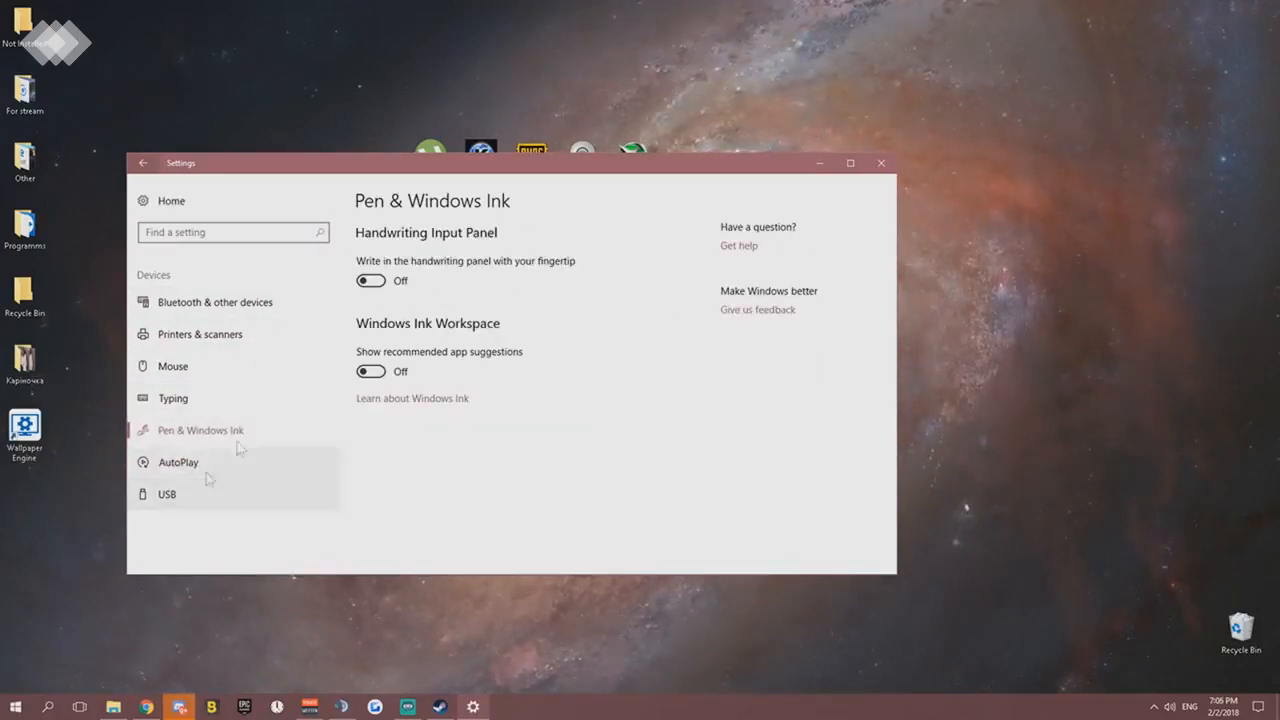
pyautogui.click(180, 492)
pyautogui.click(144, 164)
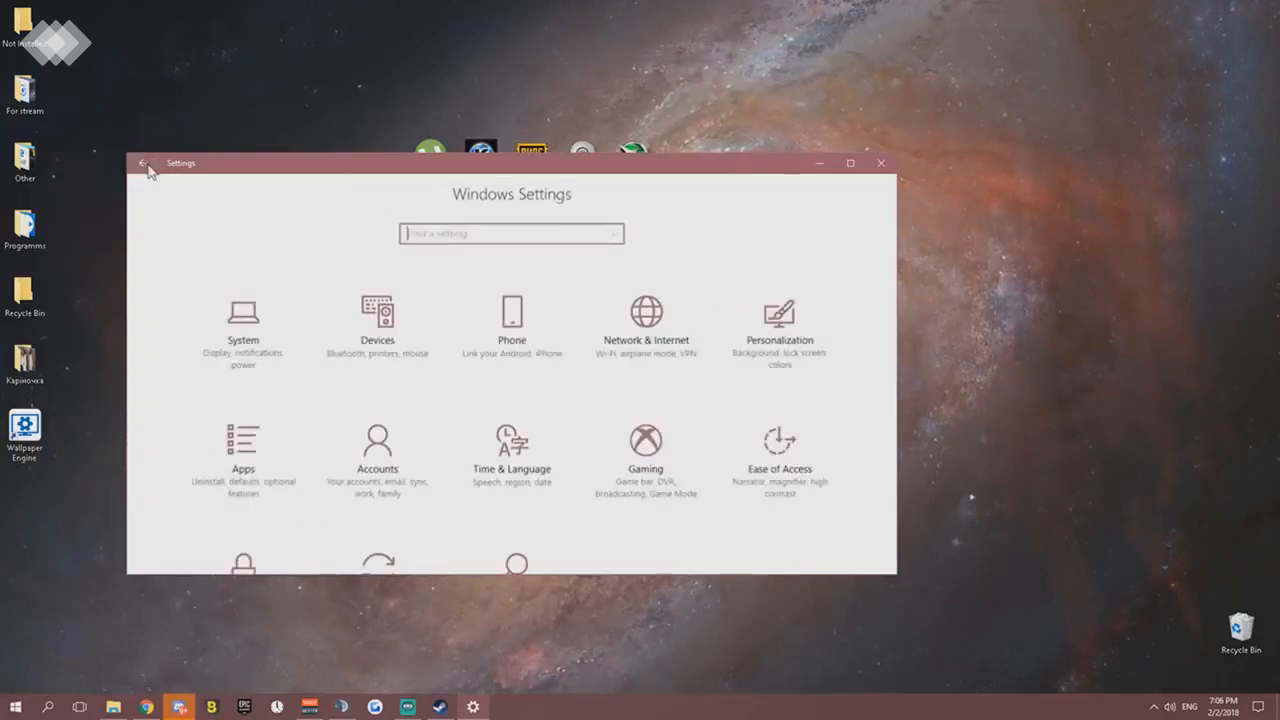
pyautogui.click(509, 335)
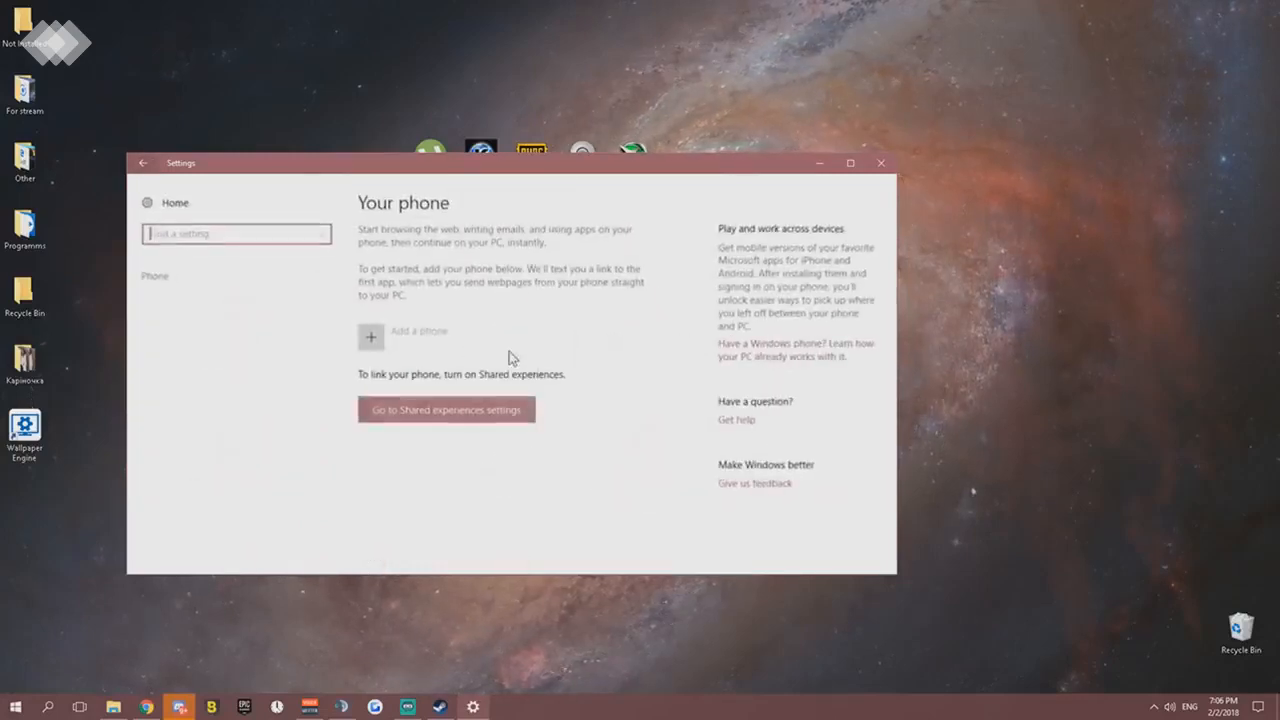
pyautogui.click(143, 163)
# - Examine the Network & Internet pages for Status, Ethernet, Dial-up, VPN, Data usage, and Proxy, and return to the Windows Settings home page
pyautogui.click(646, 310)
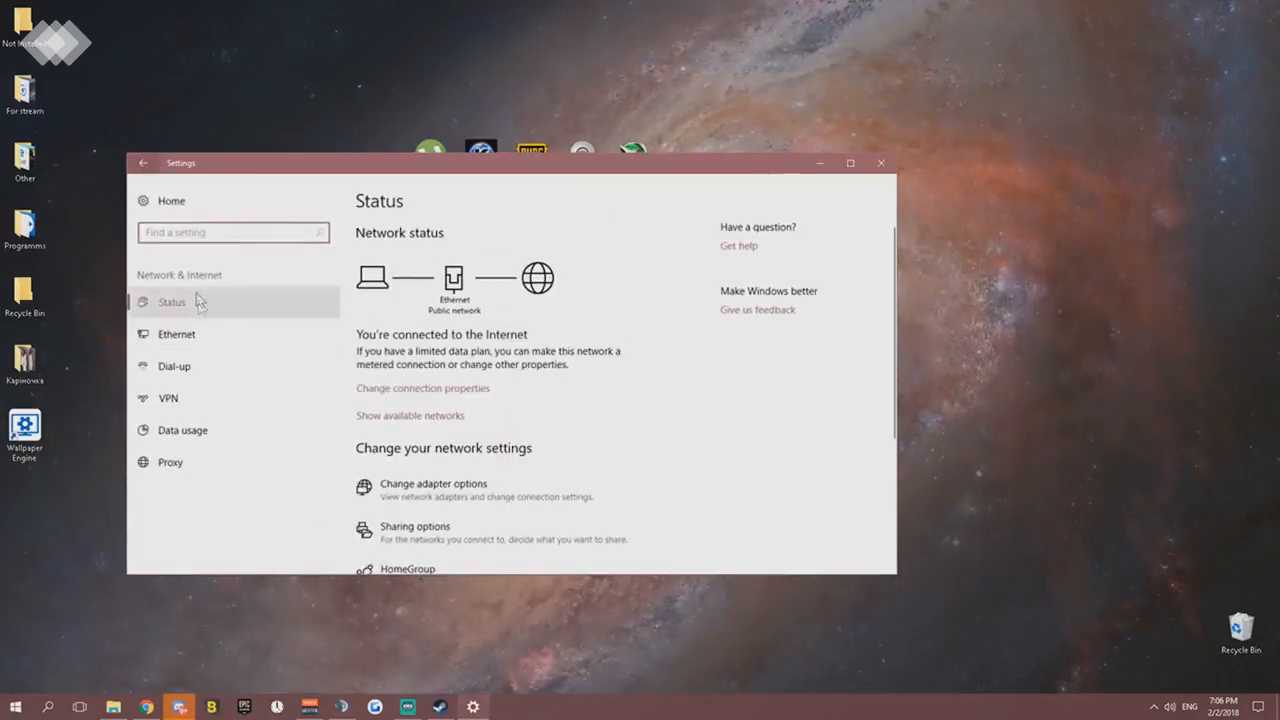
pyautogui.click(200, 334)
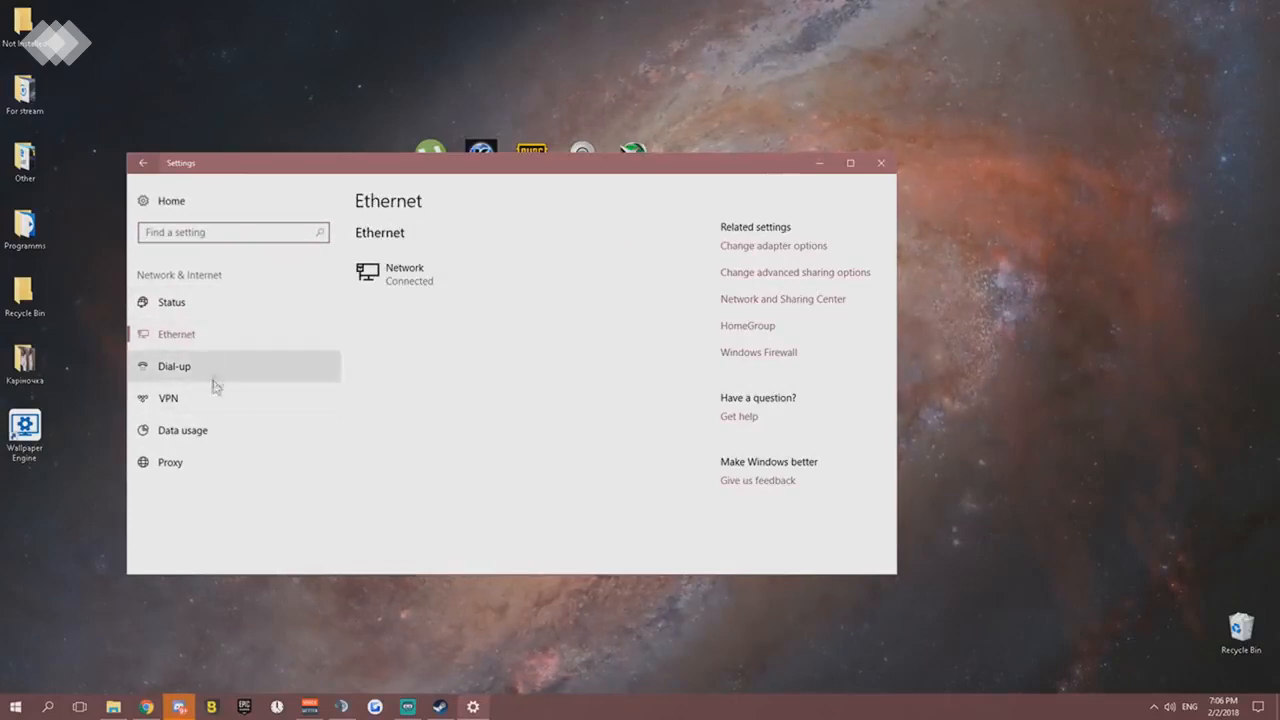
pyautogui.click(202, 372)
pyautogui.click(200, 398)
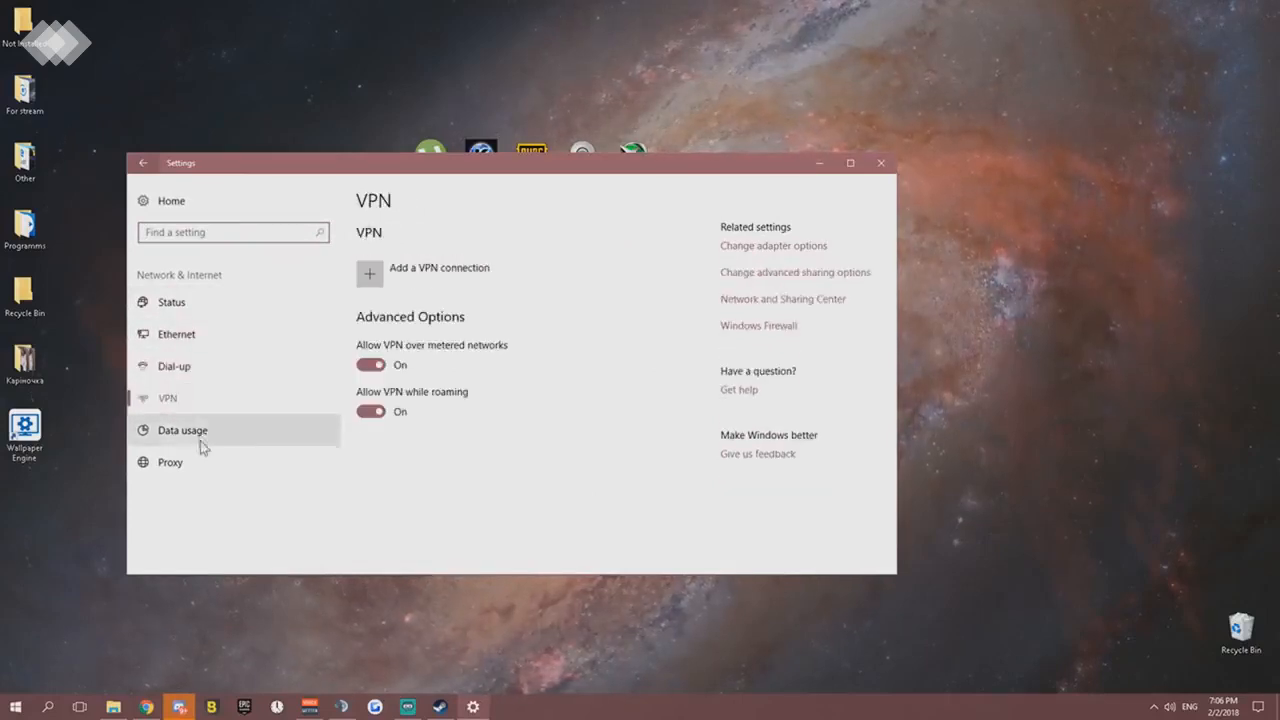
pyautogui.click(200, 440)
pyautogui.click(205, 464)
pyautogui.click(207, 432)
pyautogui.click(205, 398)
pyautogui.click(210, 366)
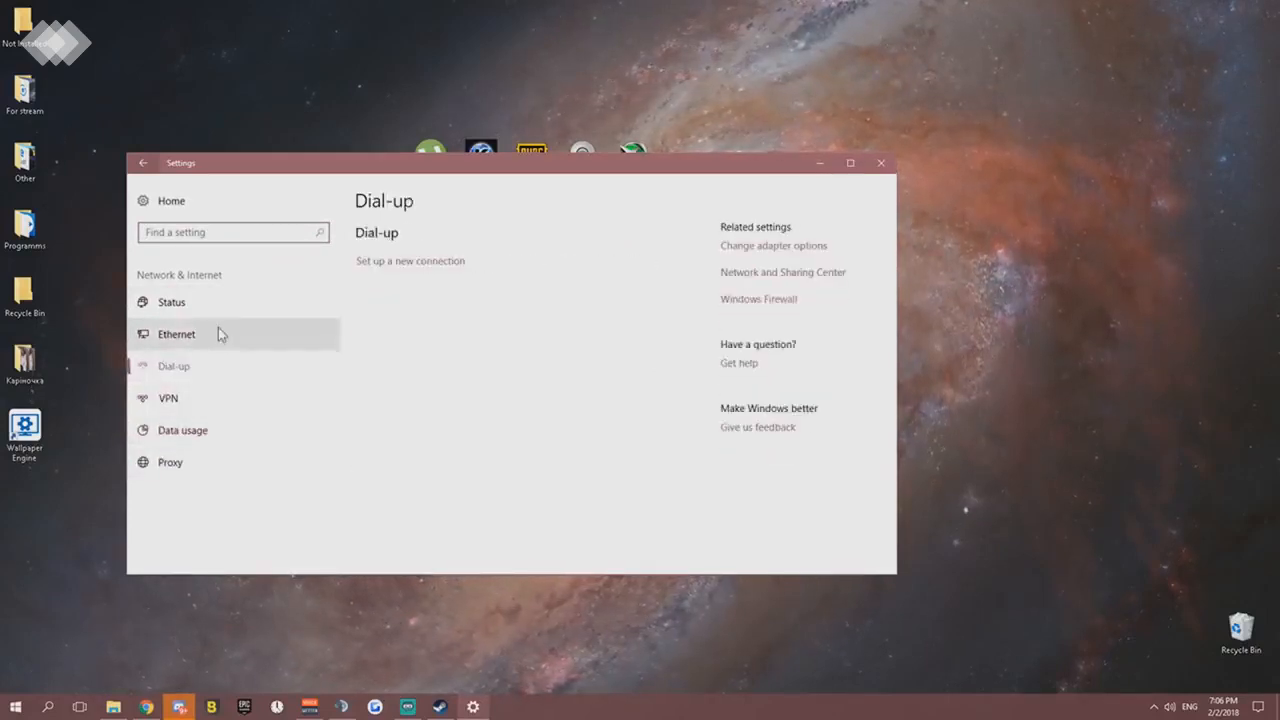
pyautogui.click(217, 334)
pyautogui.click(211, 302)
pyautogui.click(160, 198)
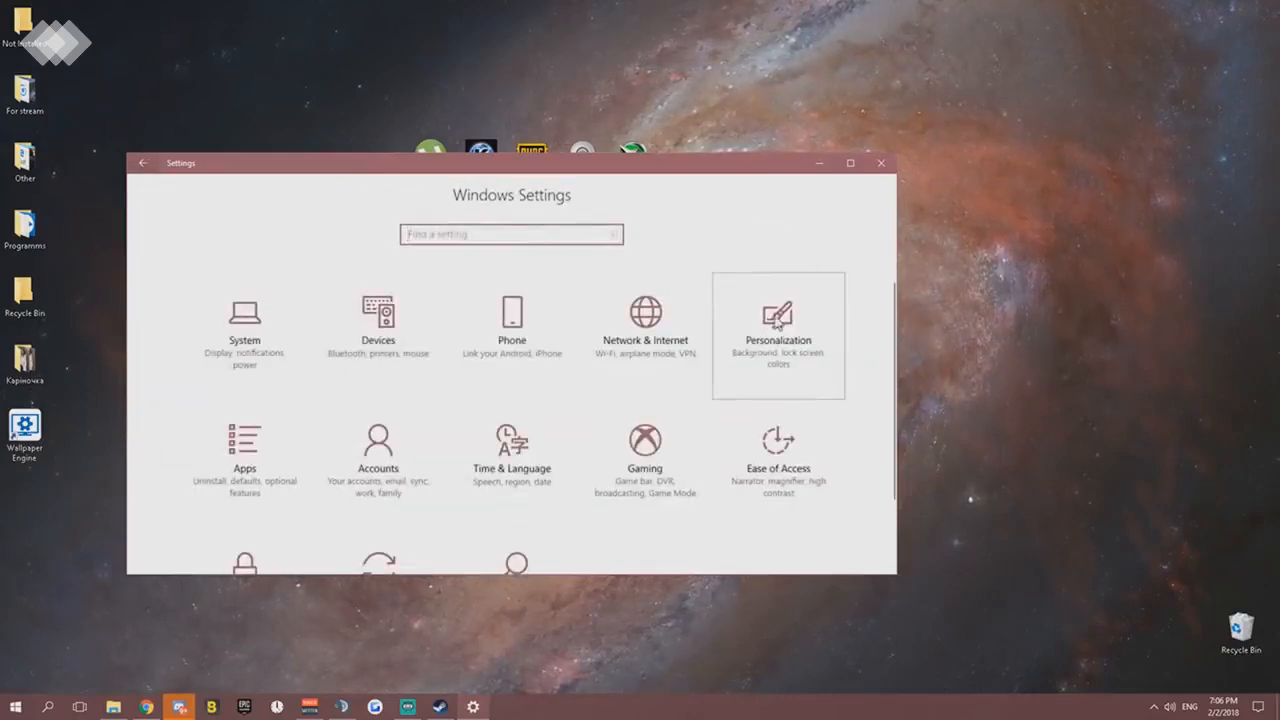
# - Look at the Personalization background page and check the options of the running Wallpaper Engine program
pyautogui.click(770, 320)
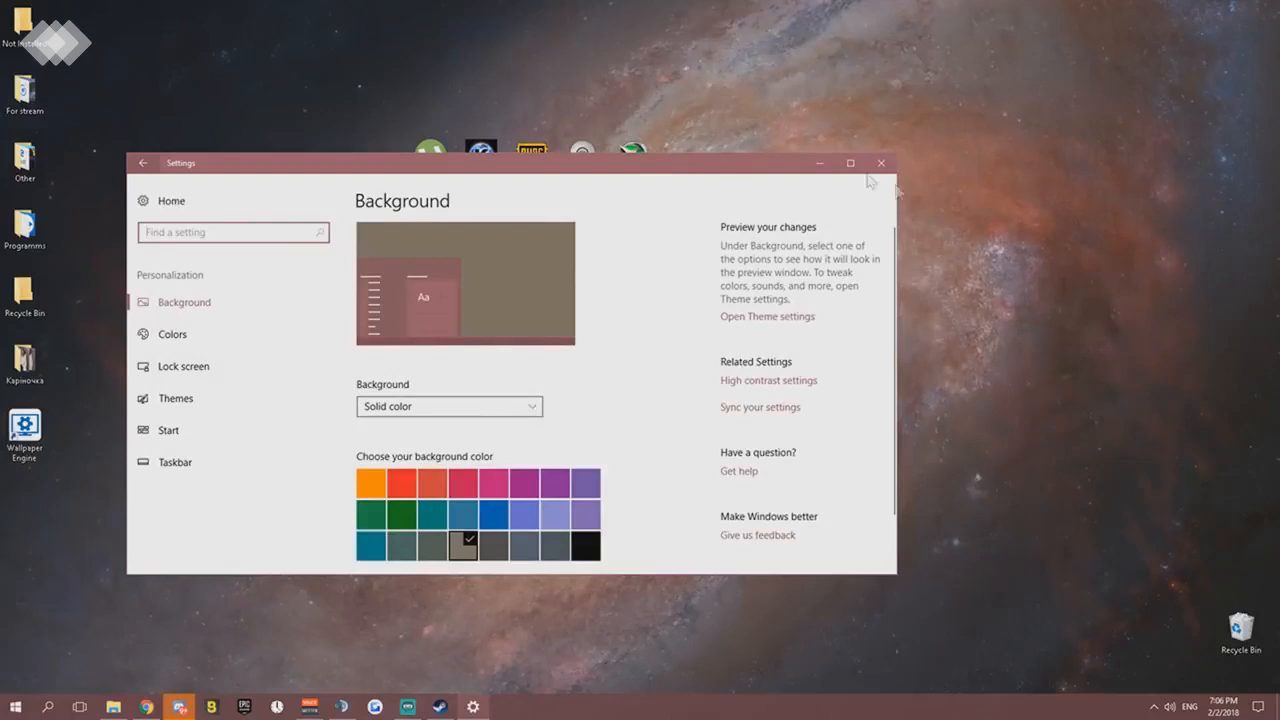
pyautogui.click(821, 166)
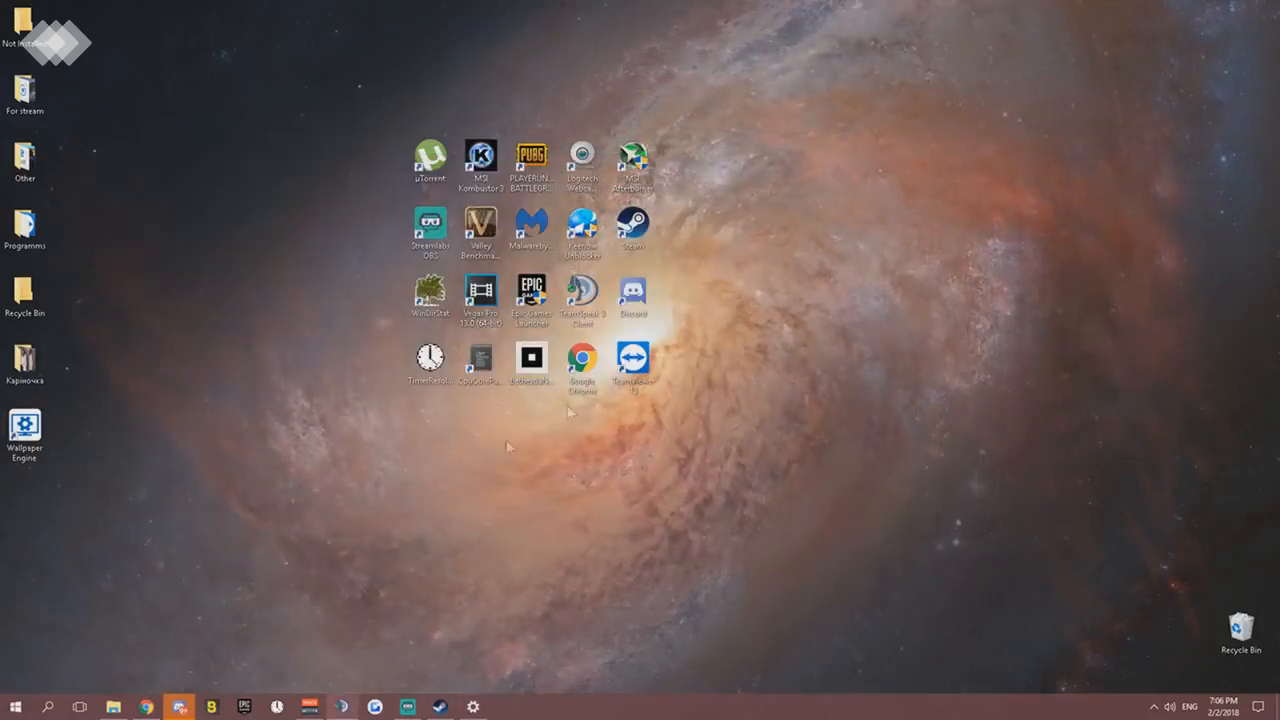
pyautogui.moveTo(481, 710)
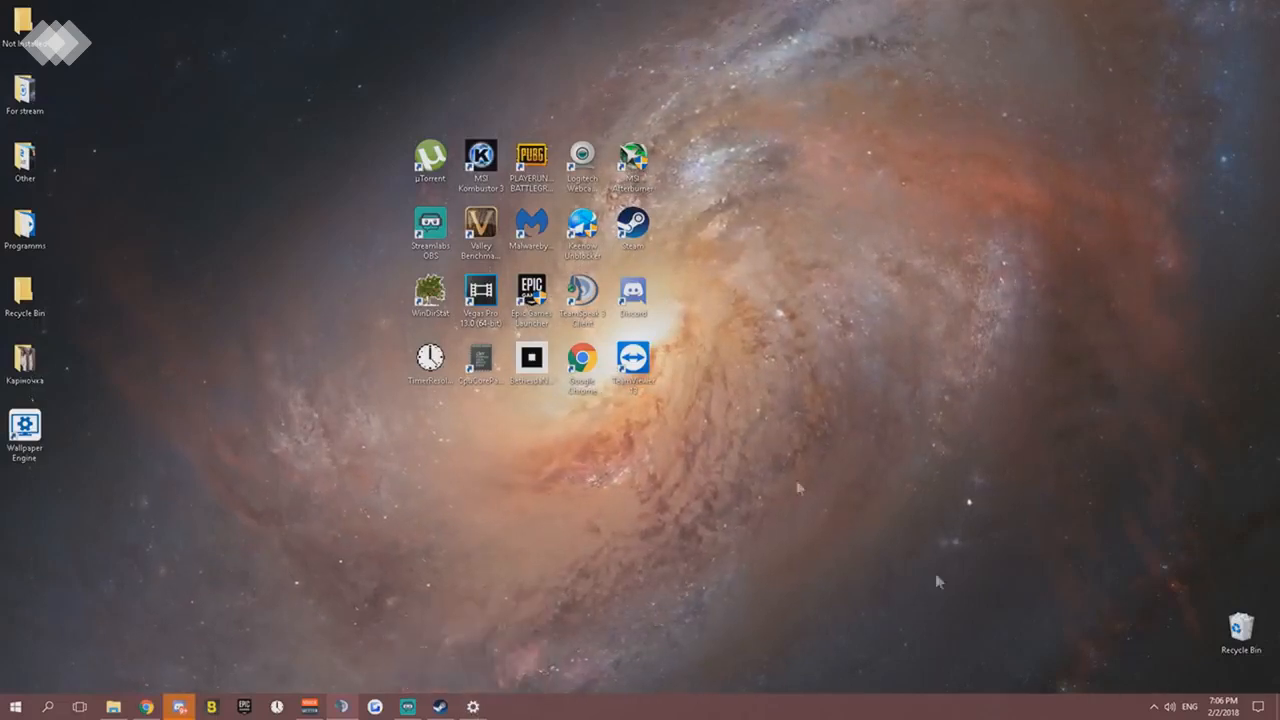
pyautogui.click(1155, 708)
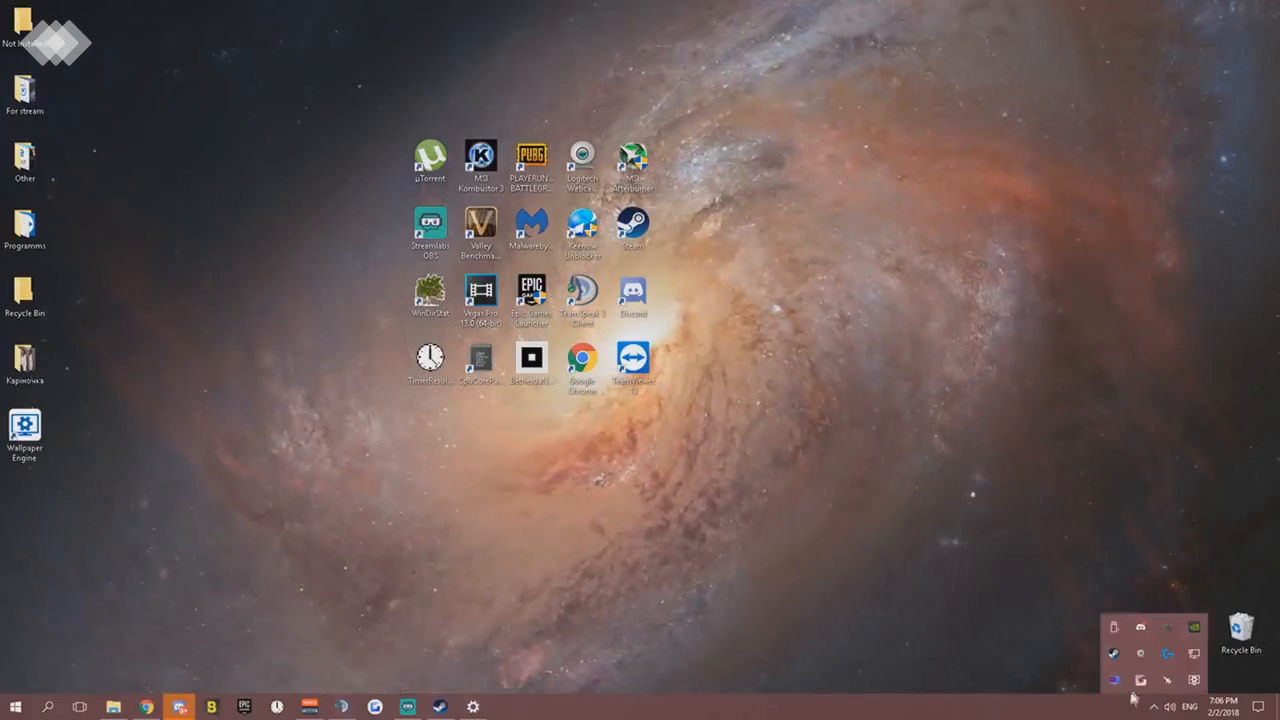
pyautogui.rightClick(1196, 682)
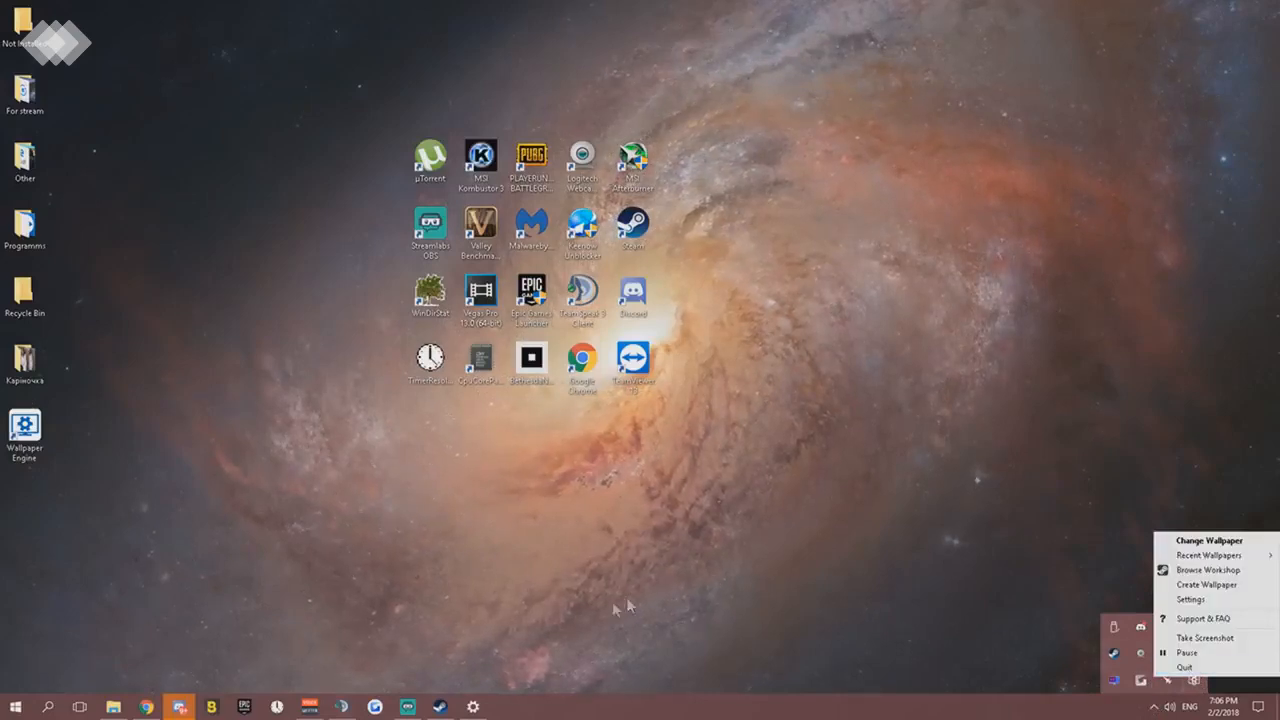
# - Select Solid color as the desktop background type in the Personalization settings and review the color choices
pyautogui.click(474, 710)
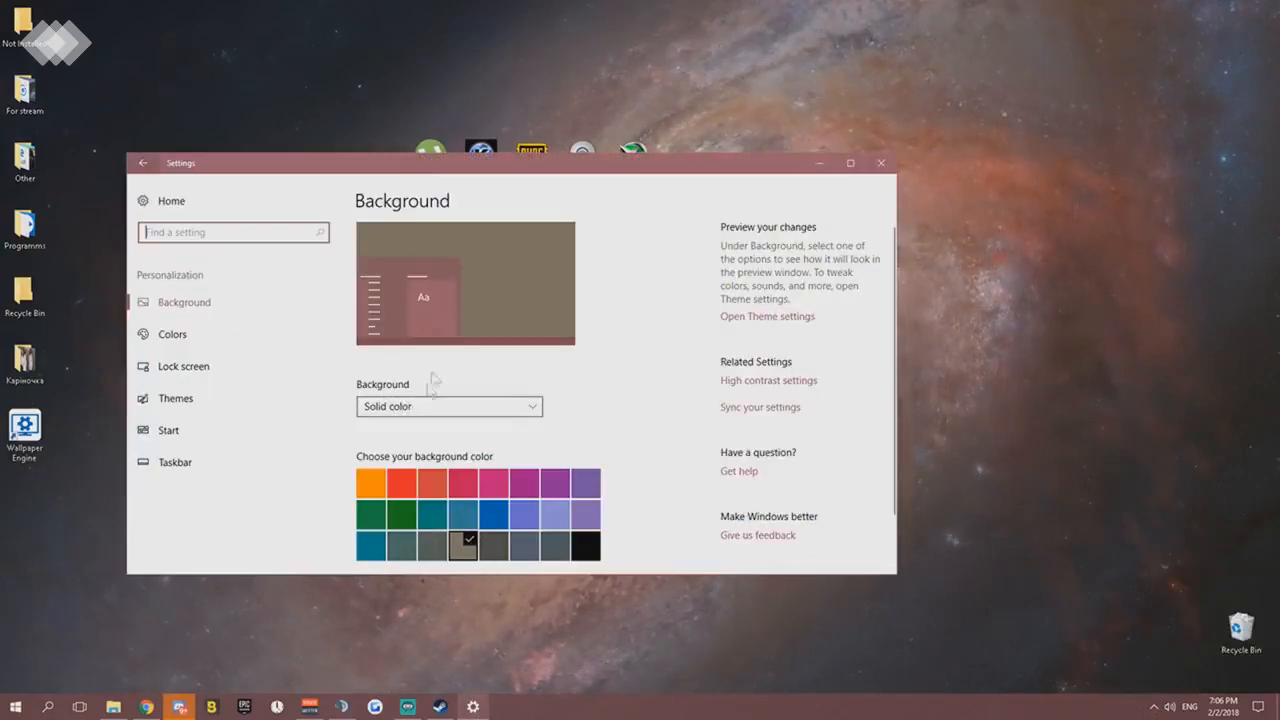
pyautogui.click(522, 410)
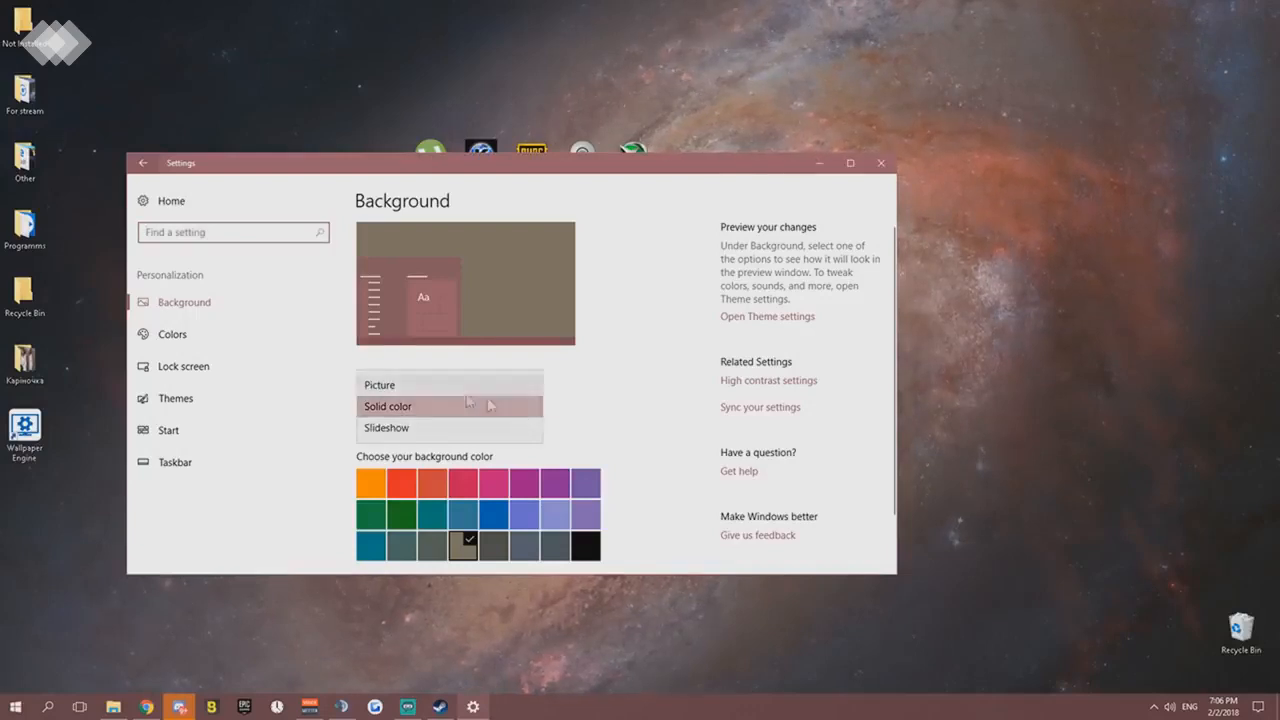
pyautogui.click(396, 407)
pyautogui.scroll(-1, 621, 428)
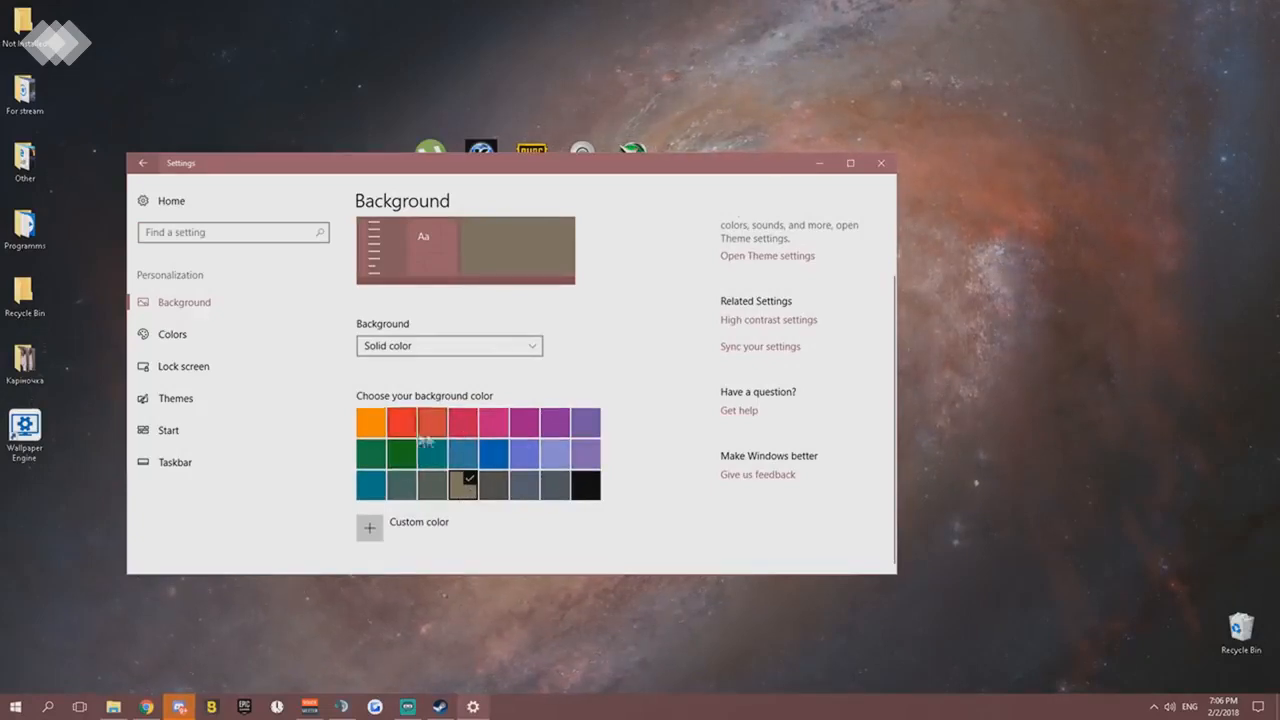
# - Minimize Settings and quit the Wallpaper Engine program running in the background
pyautogui.click(1154, 709)
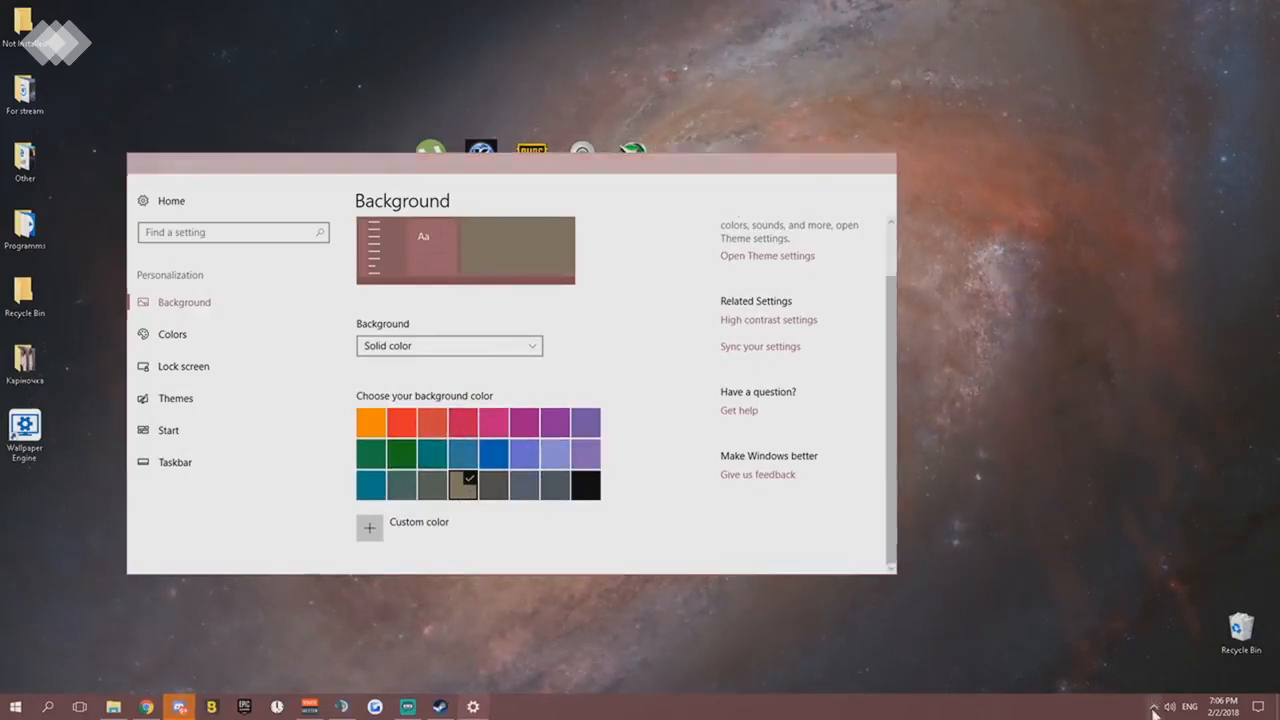
pyautogui.click(817, 169)
pyautogui.click(819, 163)
pyautogui.click(1154, 709)
pyautogui.rightClick(1194, 681)
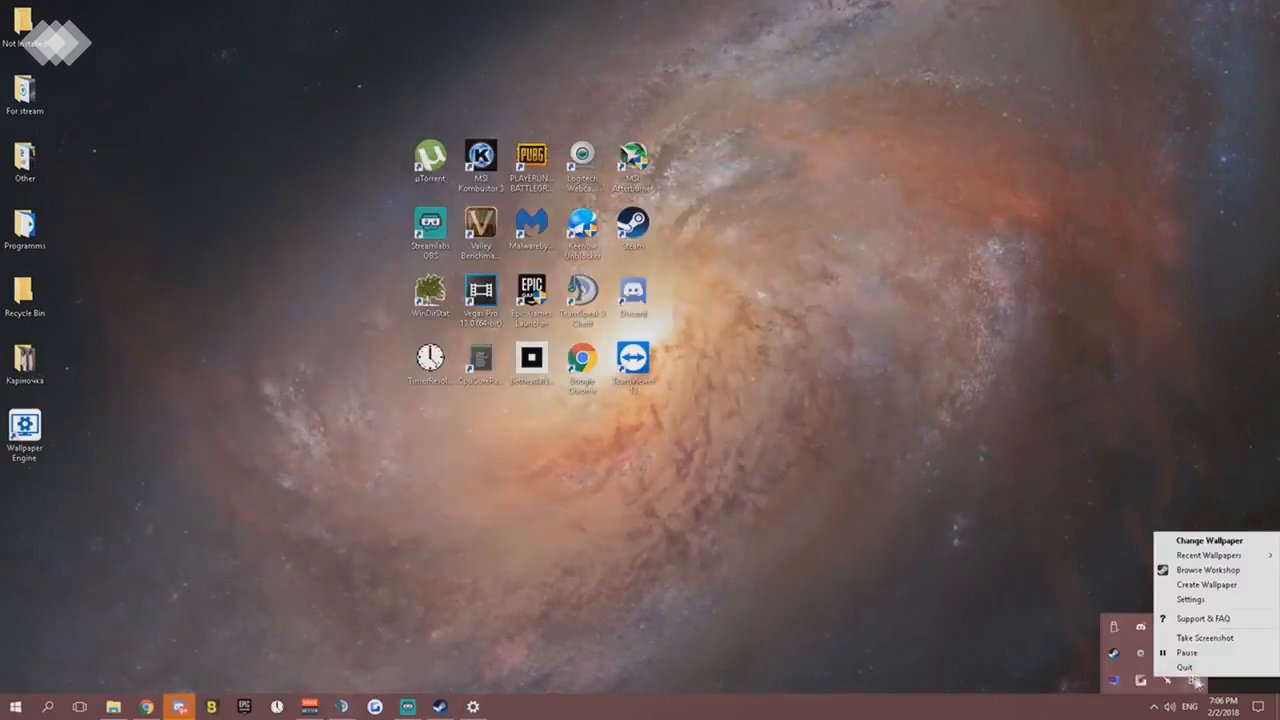
pyautogui.click(1184, 667)
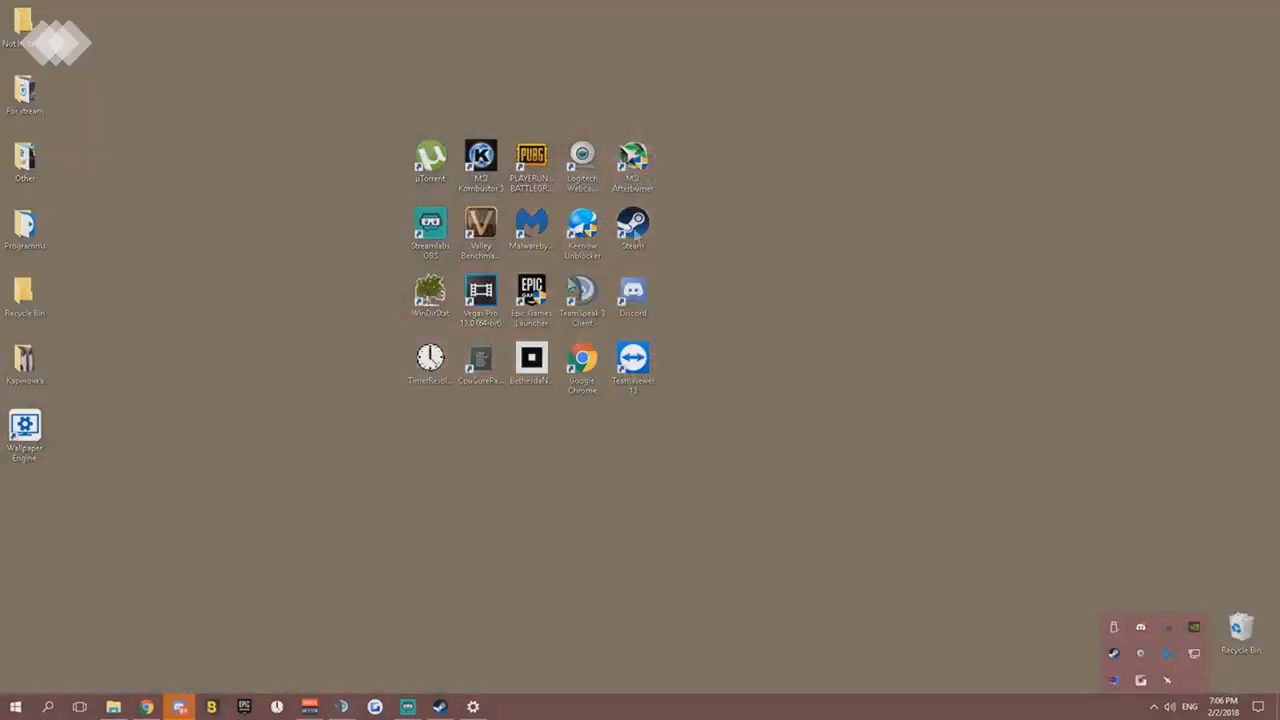
# - Restore Settings and examine the Colors, Lock screen, Themes, Start, and Taskbar pages of Personalization
pyautogui.click(476, 707)
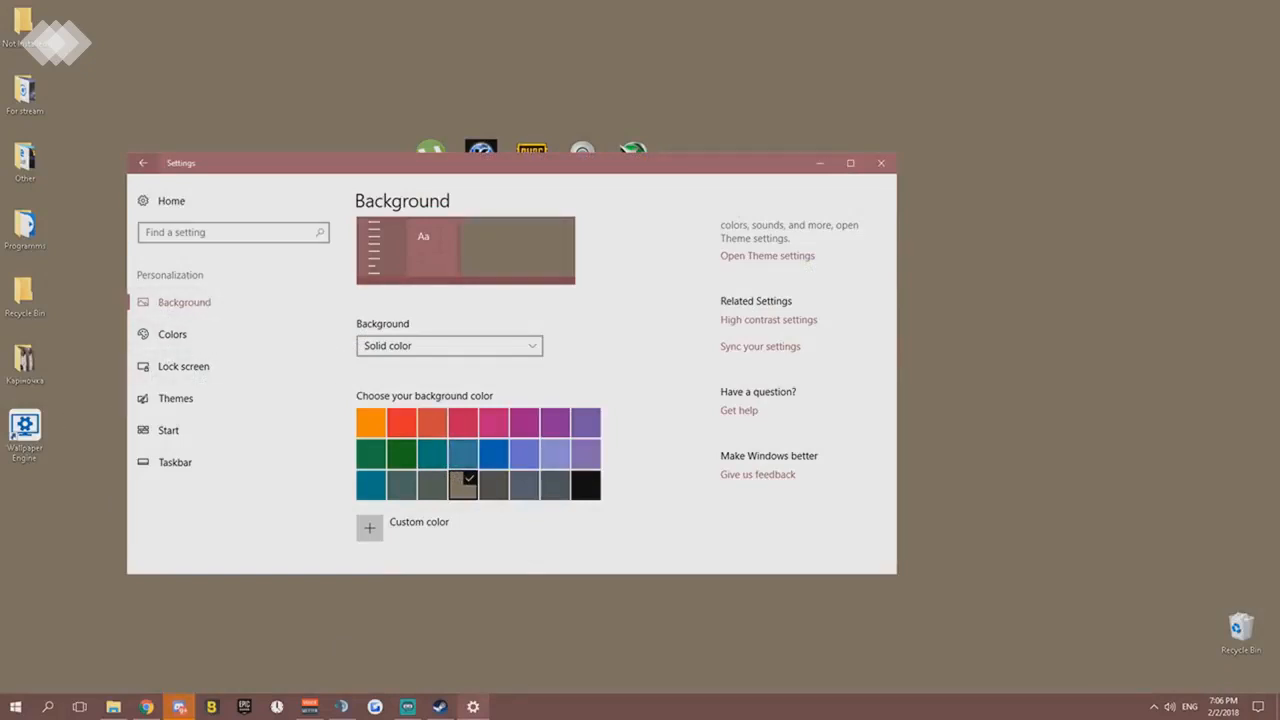
pyautogui.click(180, 334)
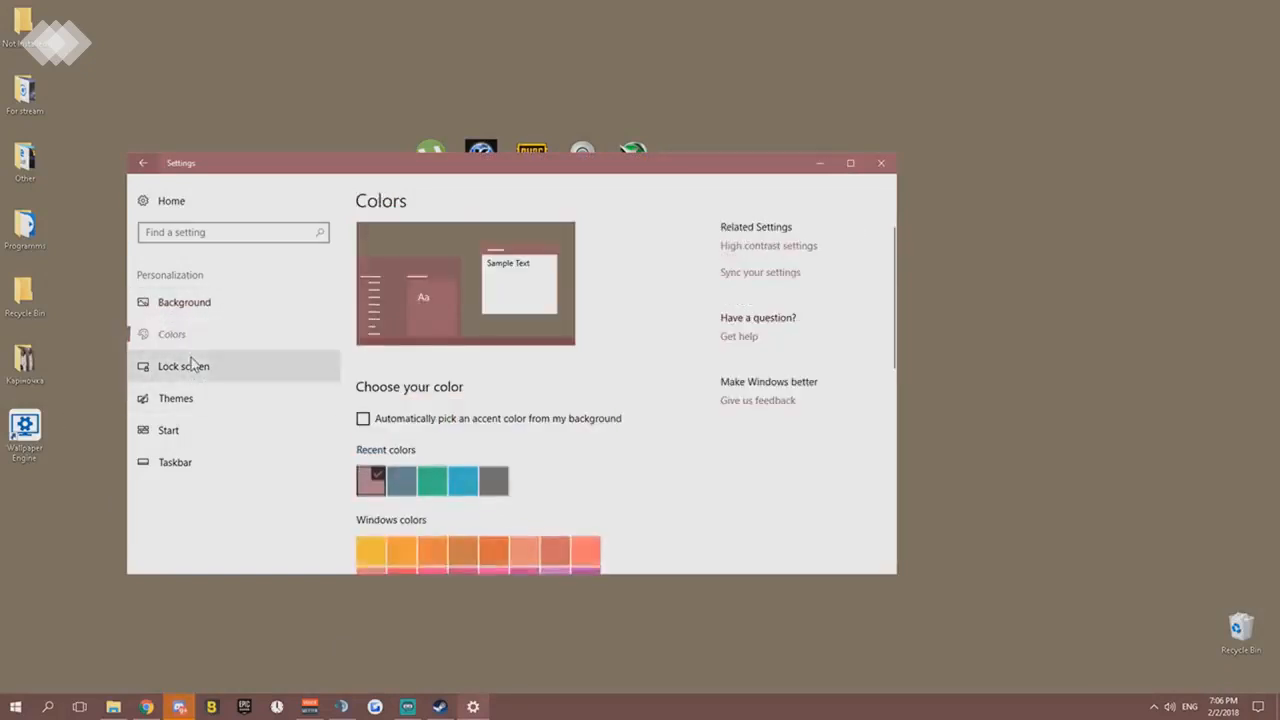
pyautogui.click(202, 369)
pyautogui.click(191, 399)
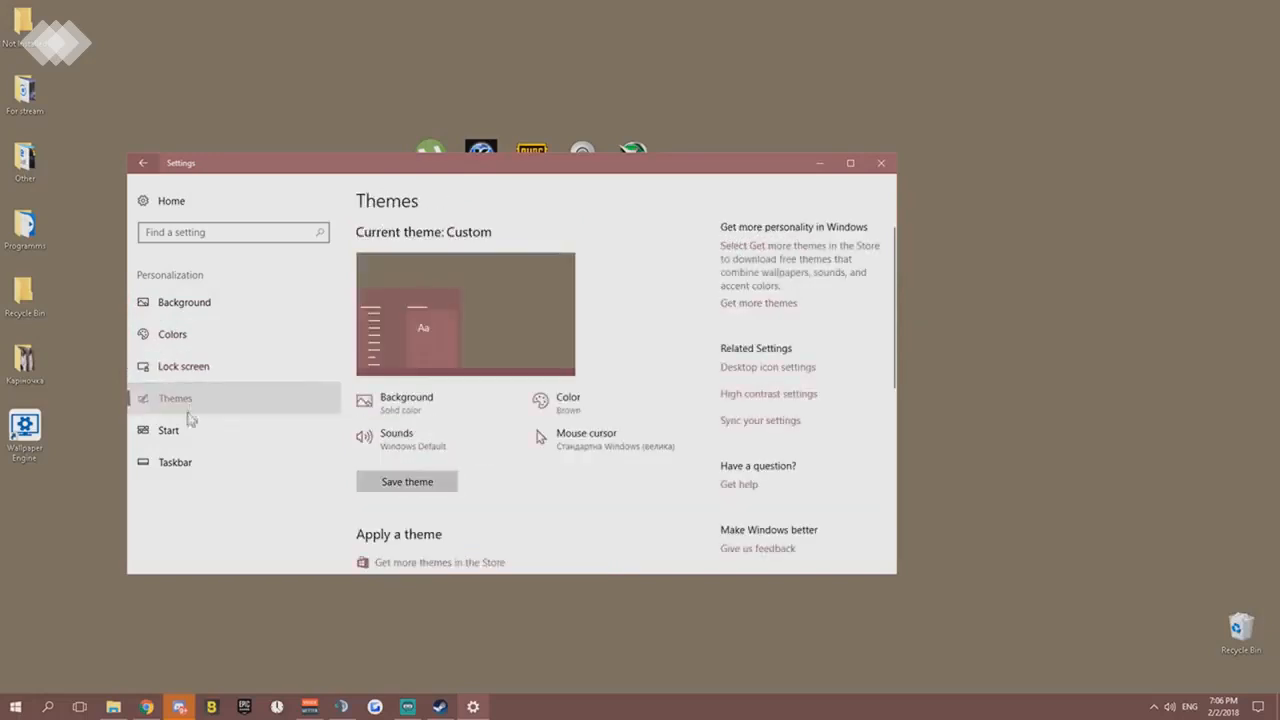
pyautogui.click(188, 431)
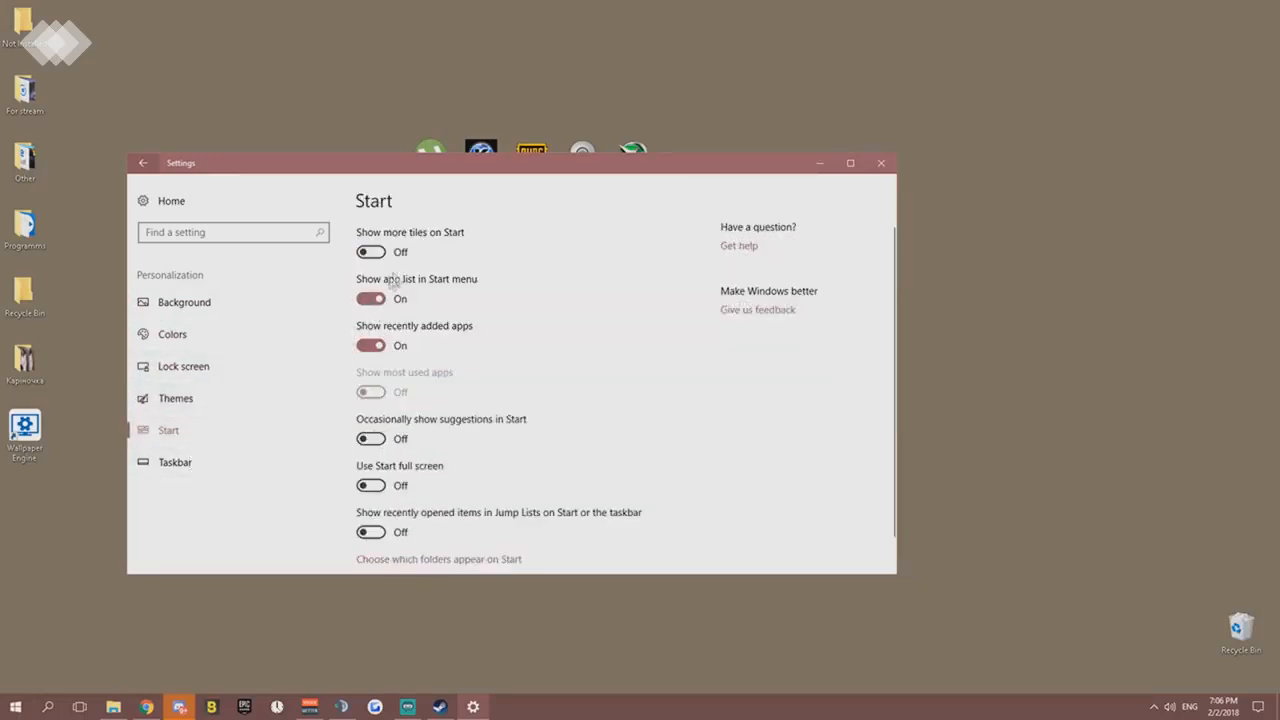
pyautogui.click(199, 460)
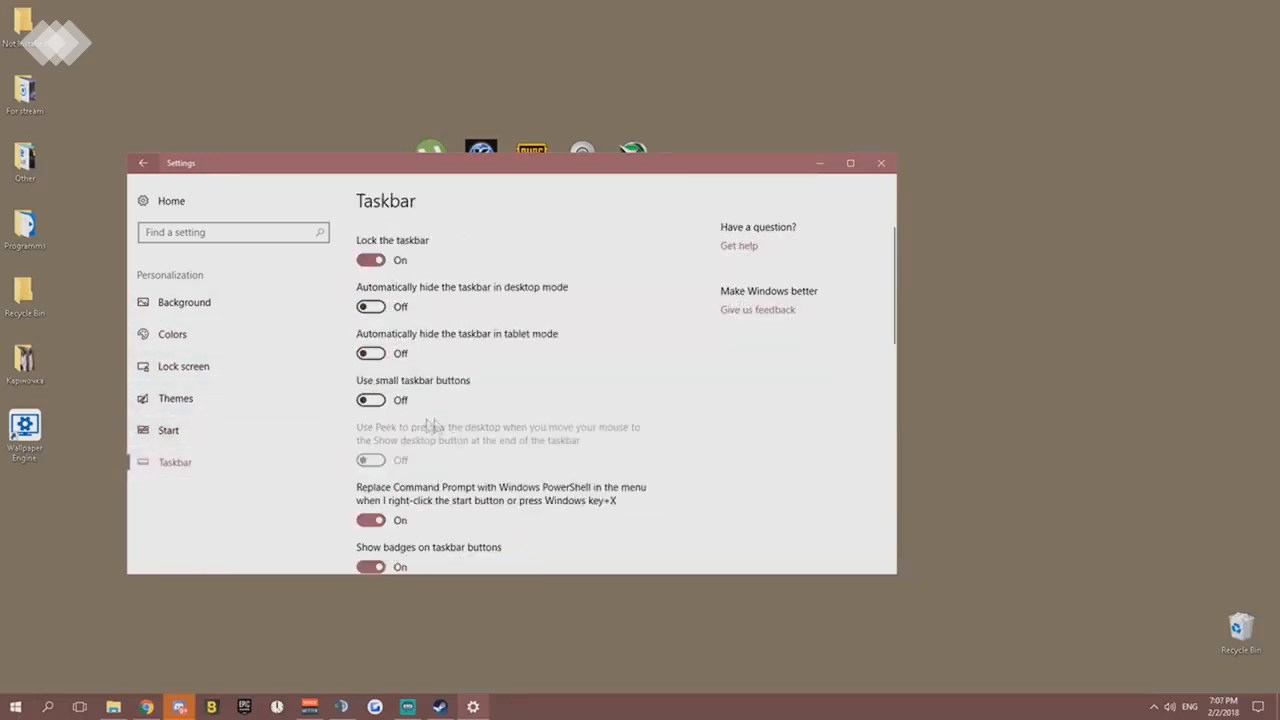
pyautogui.scroll(-2, 390, 383)
pyautogui.scroll(-2, 390, 383)
pyautogui.scroll(4, 350, 398)
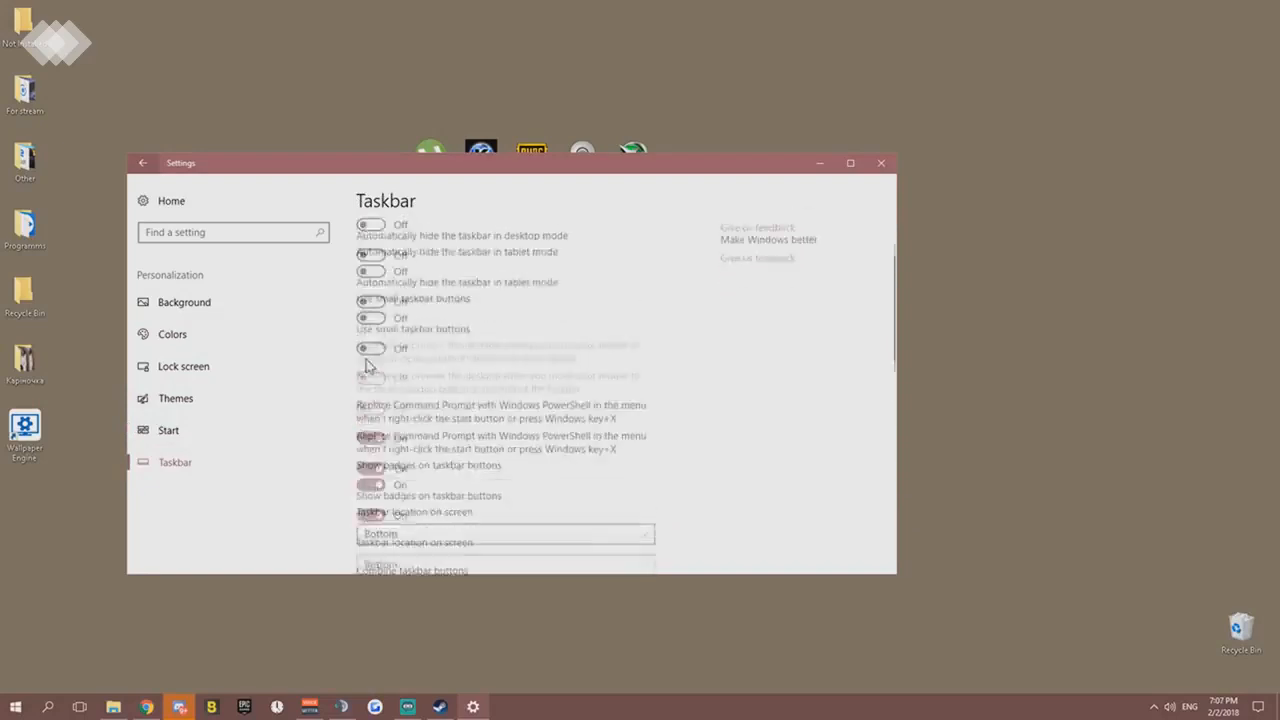
pyautogui.click(143, 163)
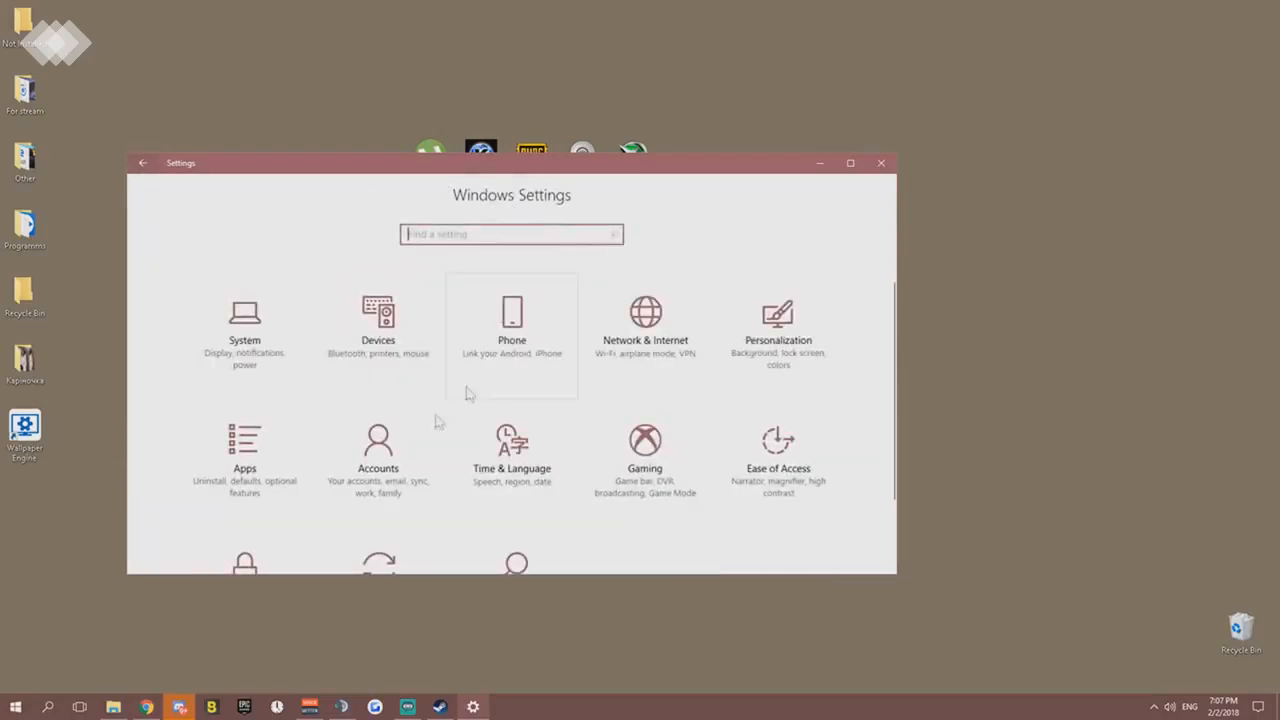
# - Examine the Apps settings pages: Apps & features, Default apps, Offline maps, Apps for websites, and Video playback
pyautogui.click(258, 464)
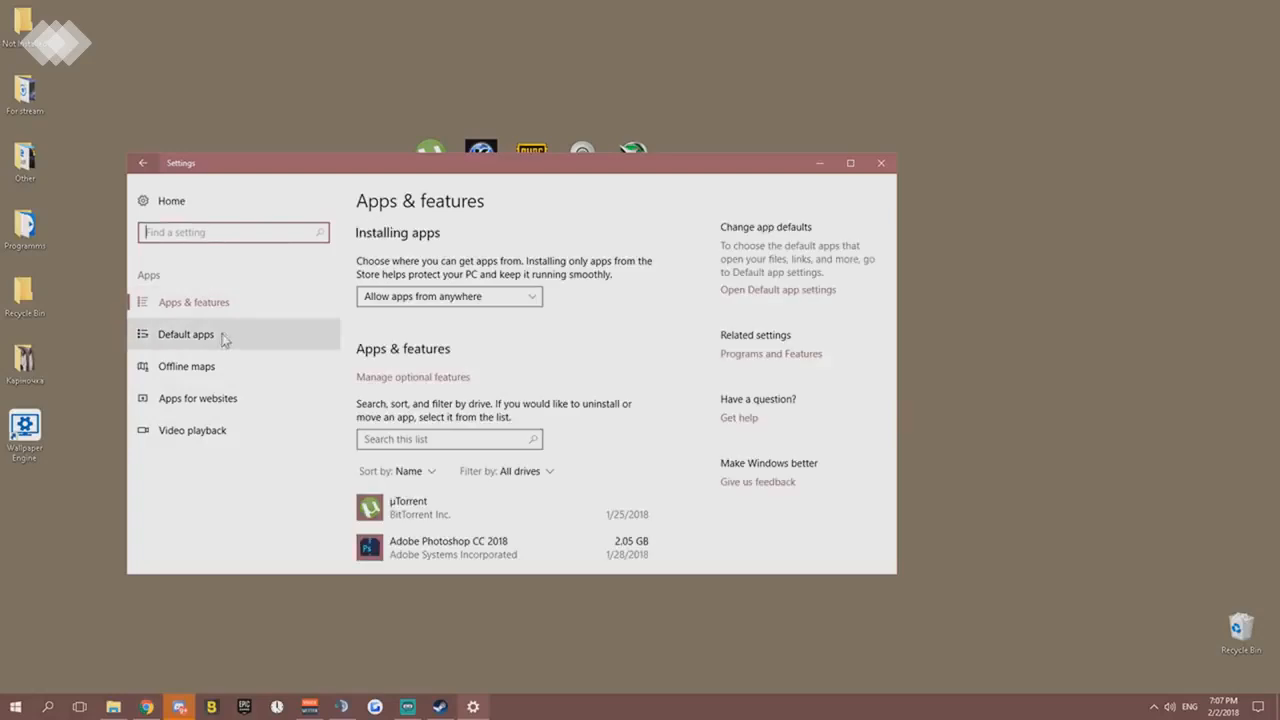
pyautogui.click(230, 342)
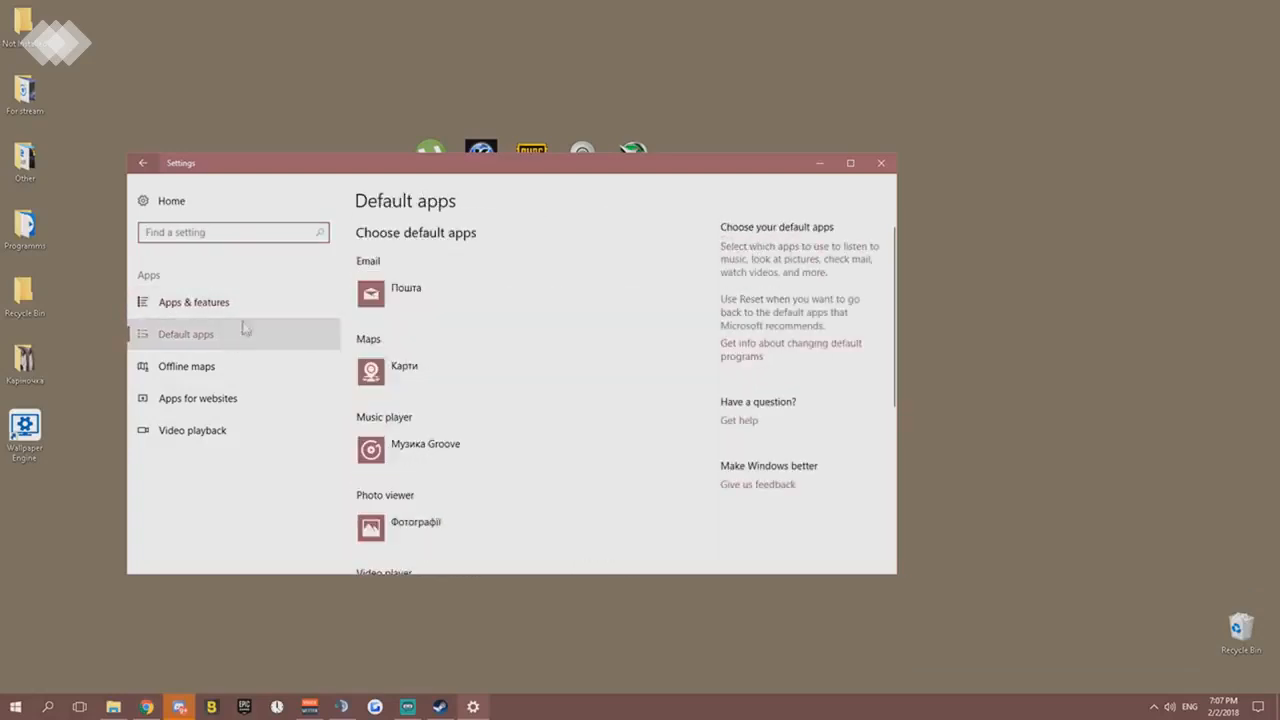
pyautogui.click(226, 366)
pyautogui.click(228, 399)
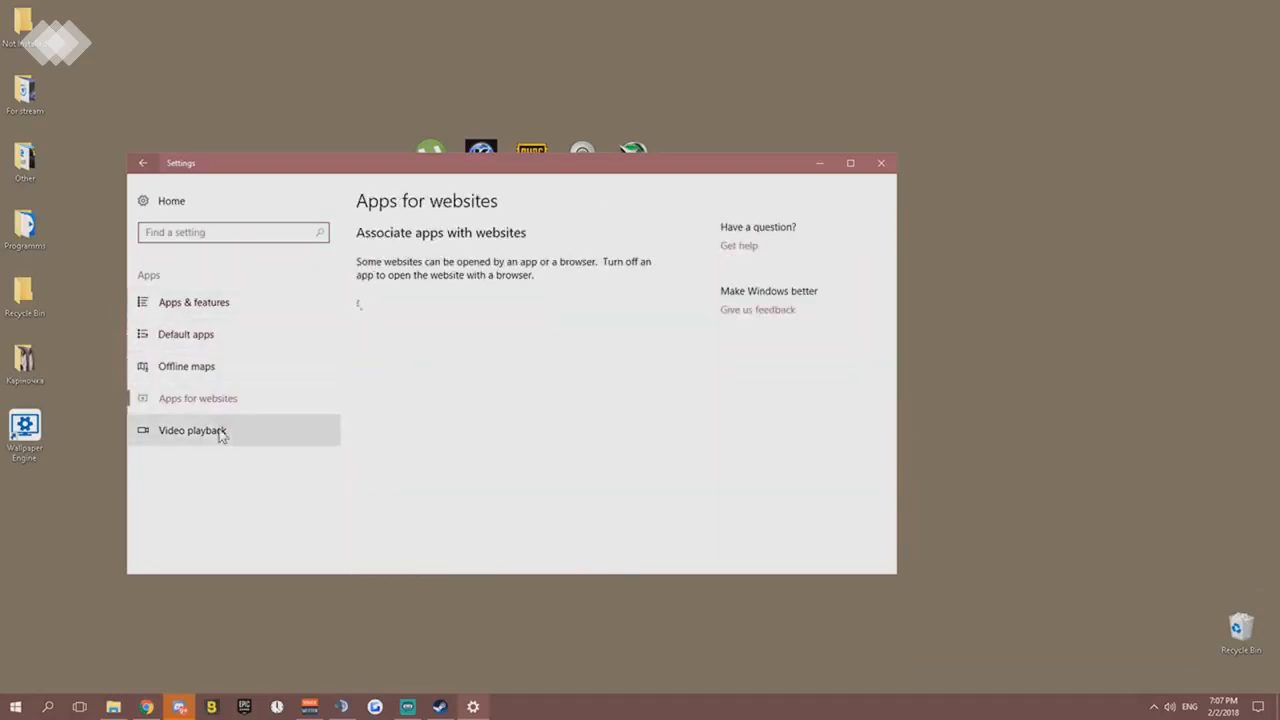
pyautogui.click(229, 432)
pyautogui.click(239, 406)
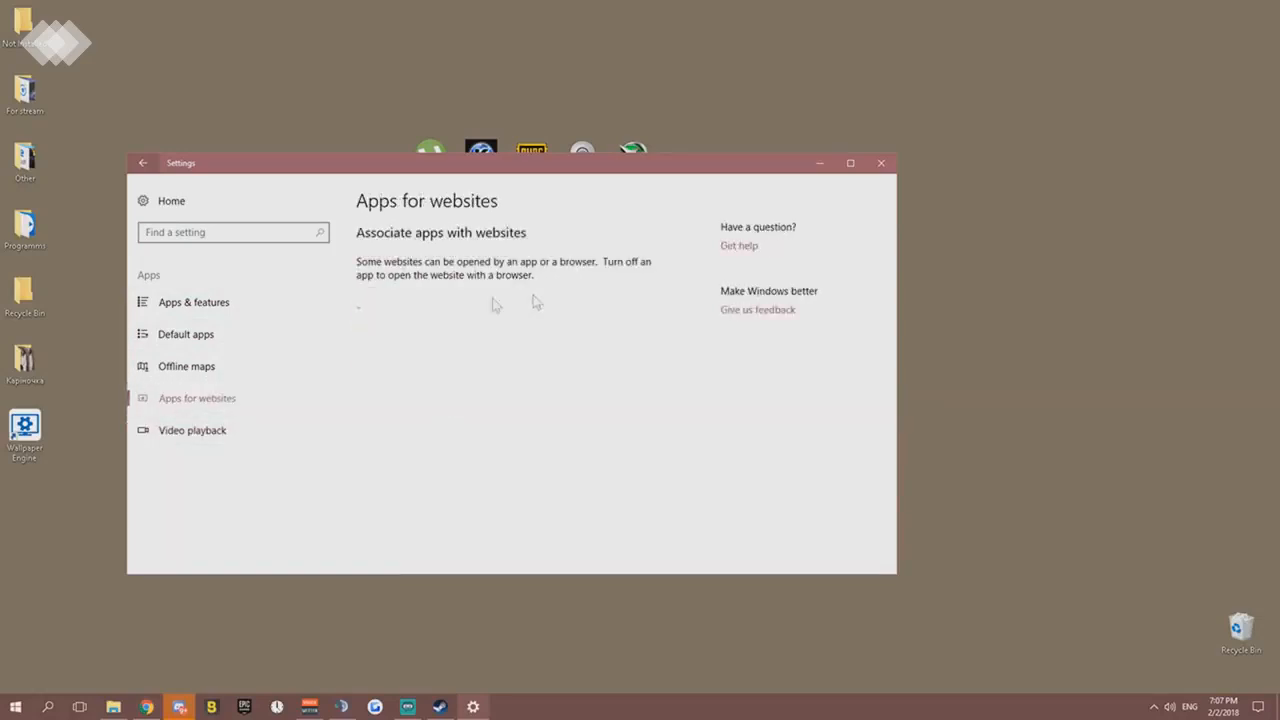
pyautogui.click(240, 432)
pyautogui.scroll(-2, 360, 408)
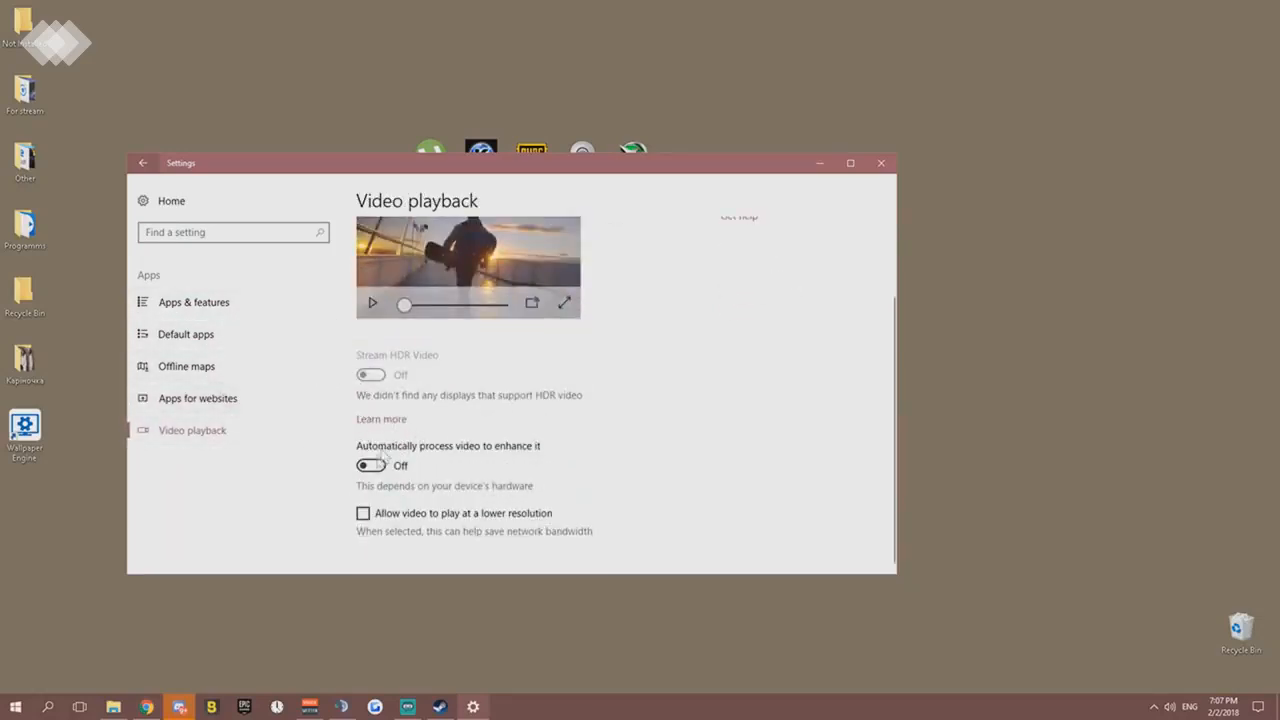
pyautogui.click(202, 306)
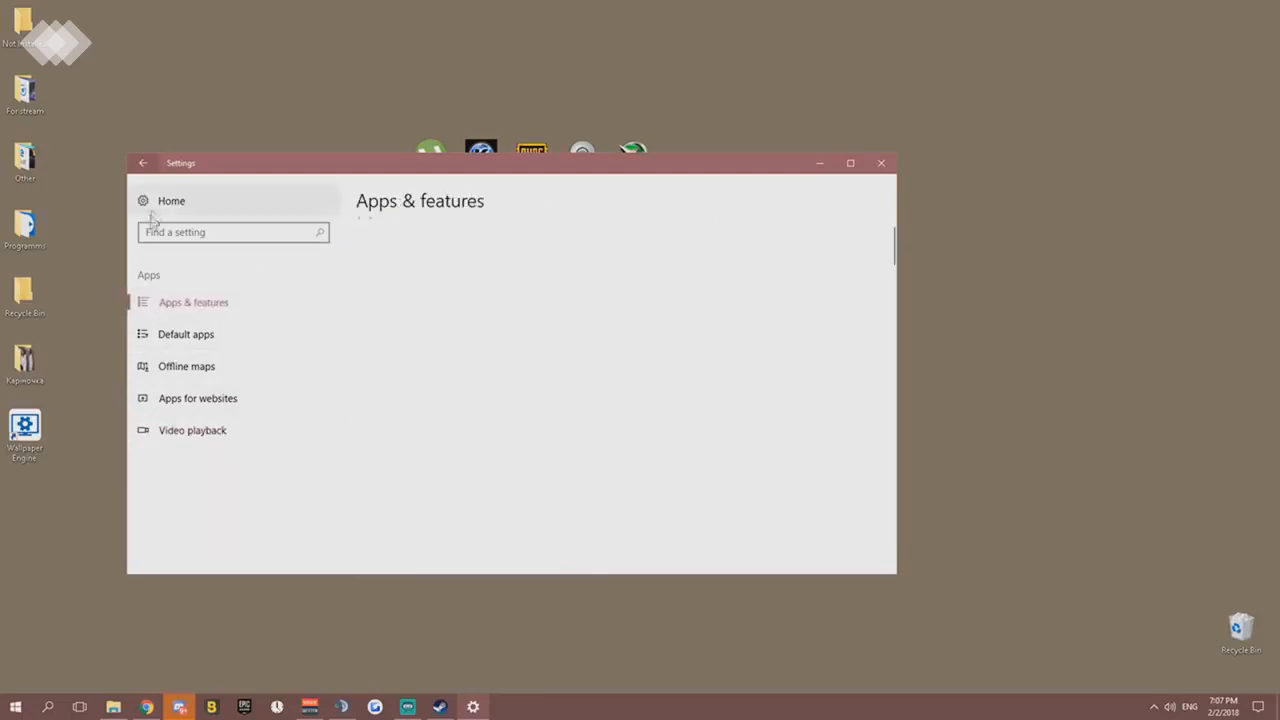
# - Look at the Your info and Email & app accounts pages of Accounts and the Date & time page of Time & Language
pyautogui.click(143, 163)
pyautogui.click(377, 455)
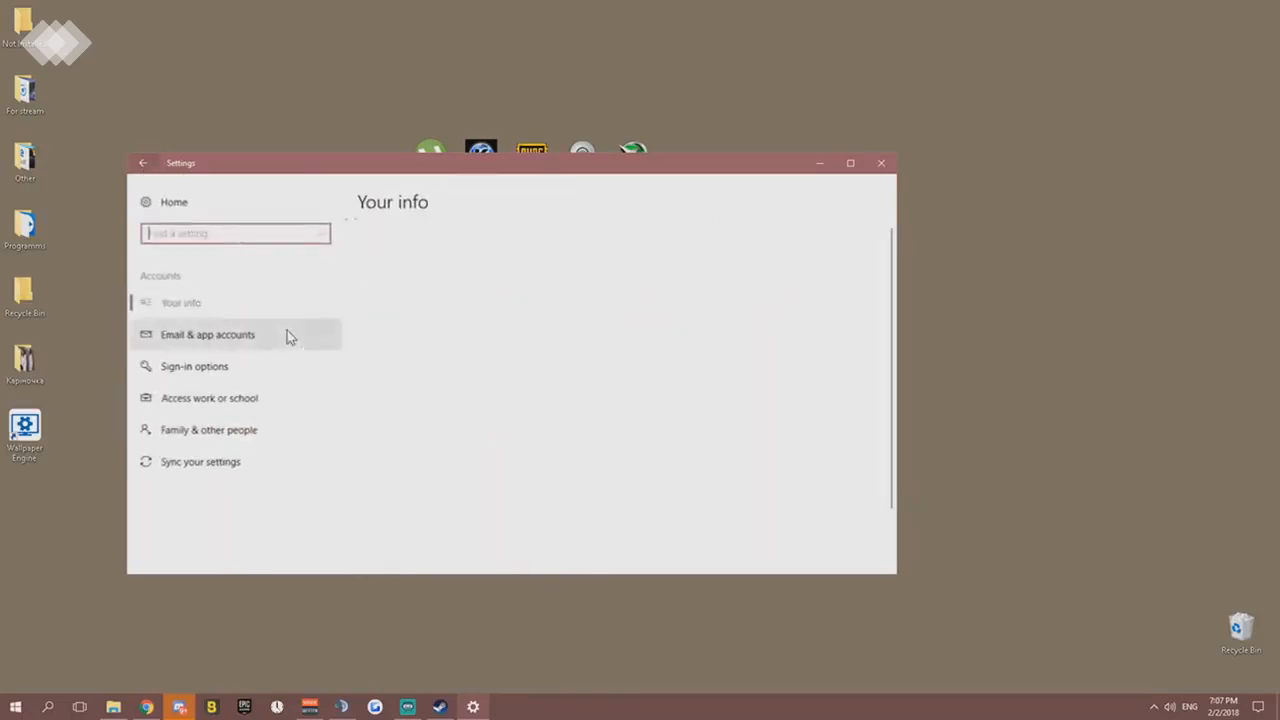
pyautogui.click(209, 334)
pyautogui.click(160, 201)
pyautogui.click(514, 478)
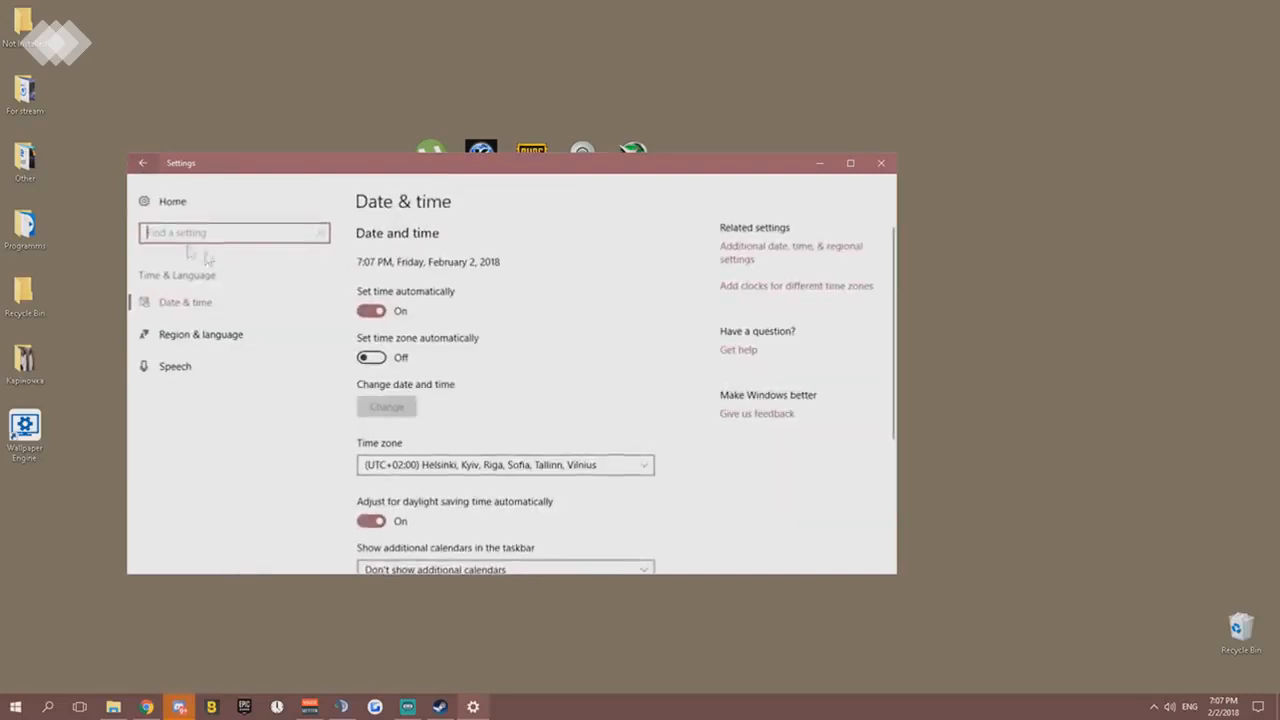
# - Examine the Gaming settings on the Game bar, Game Mode, TruePlay, and Xbox Networking pages
pyautogui.click(171, 201)
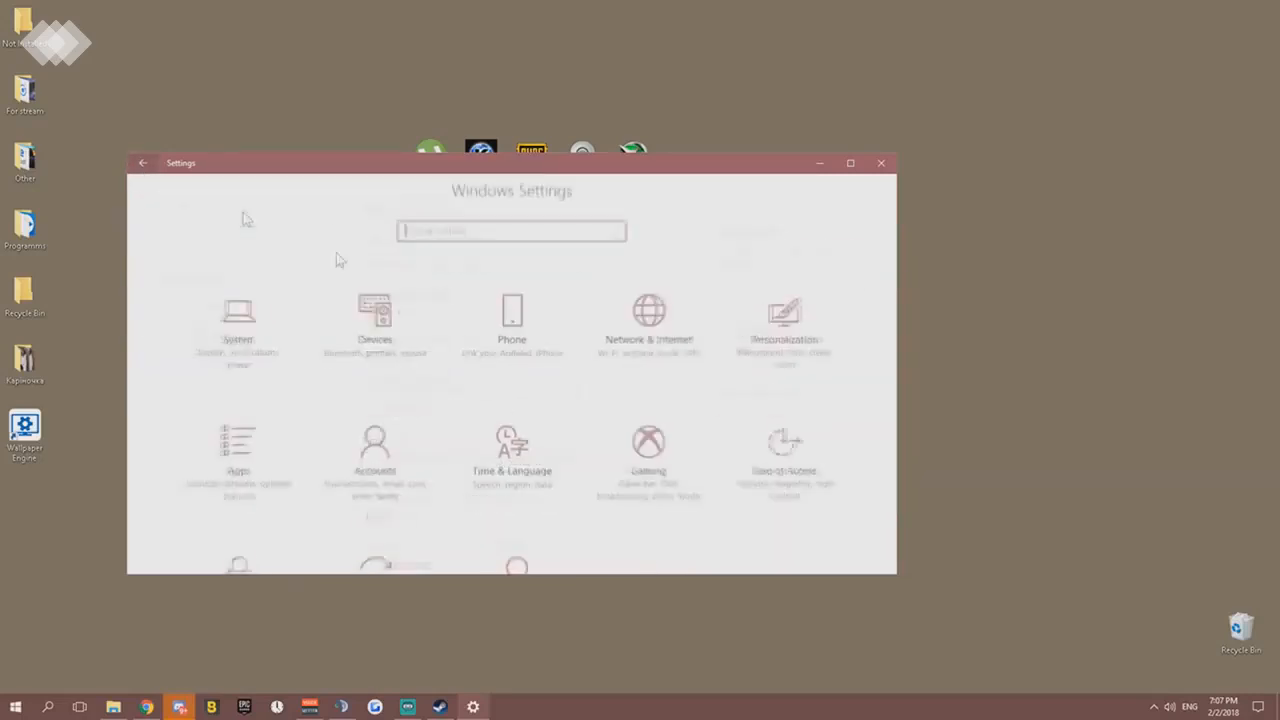
pyautogui.click(632, 474)
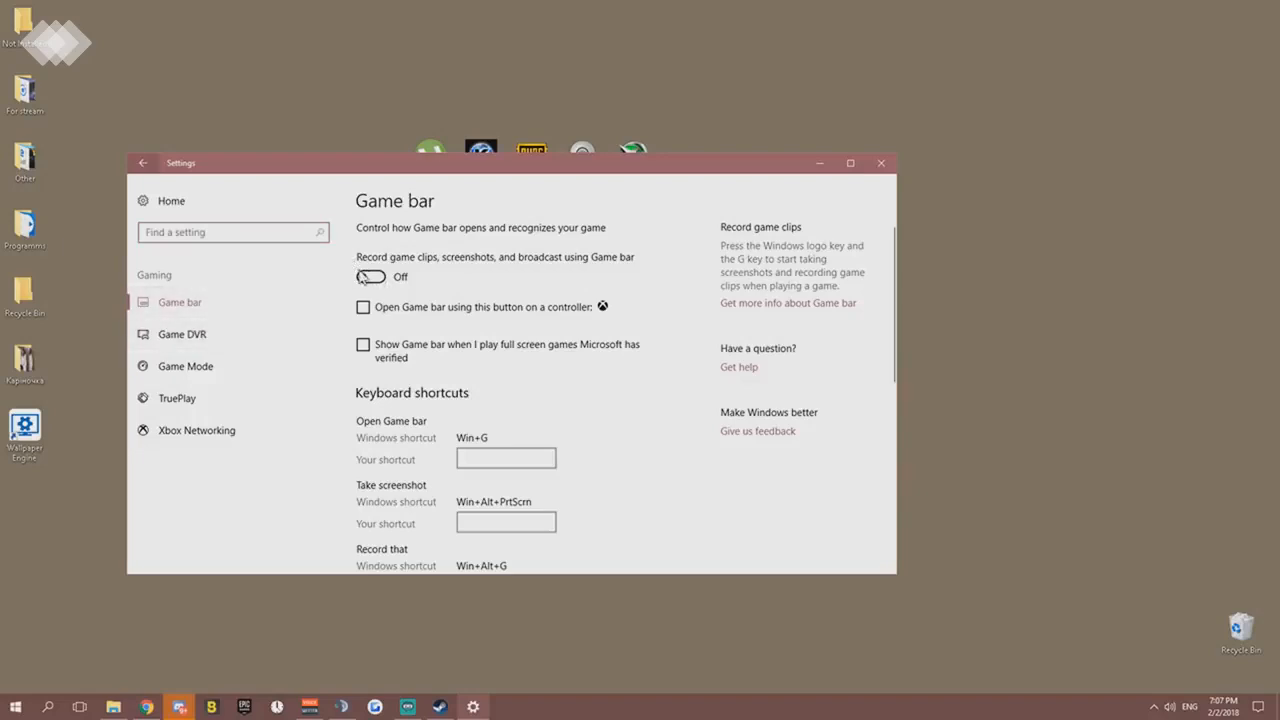
pyautogui.click(205, 366)
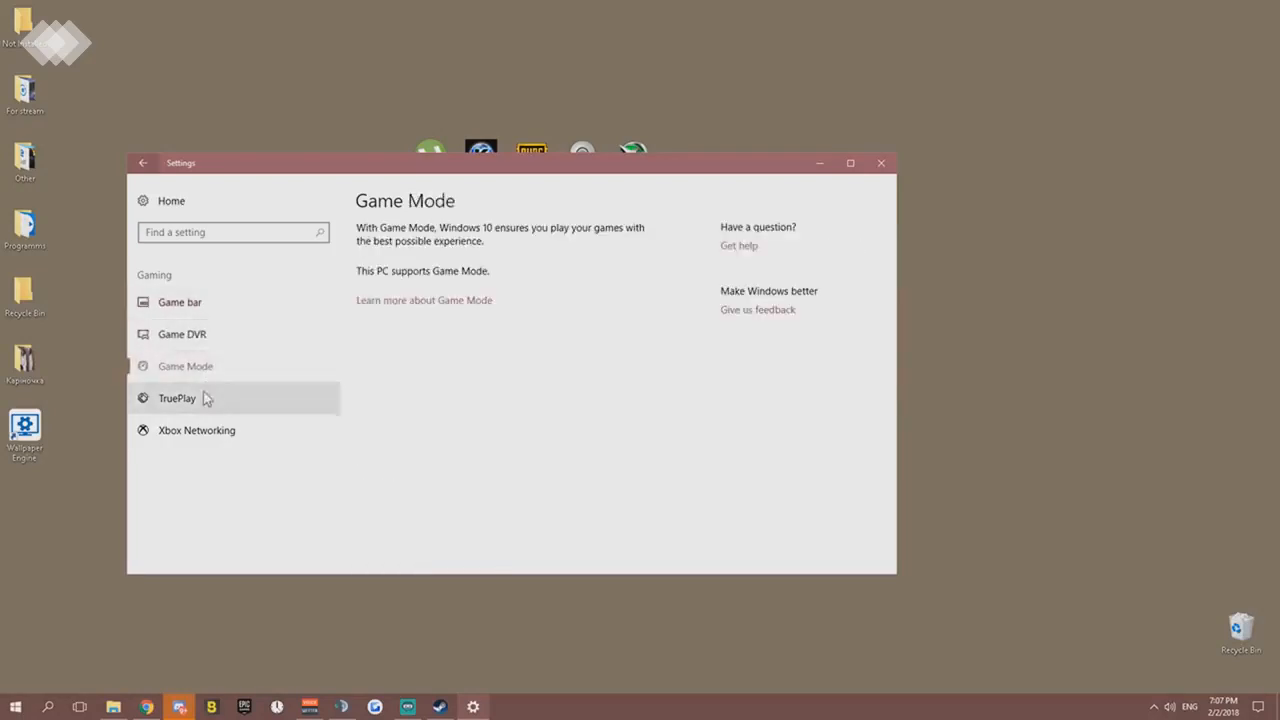
pyautogui.click(200, 399)
pyautogui.click(200, 430)
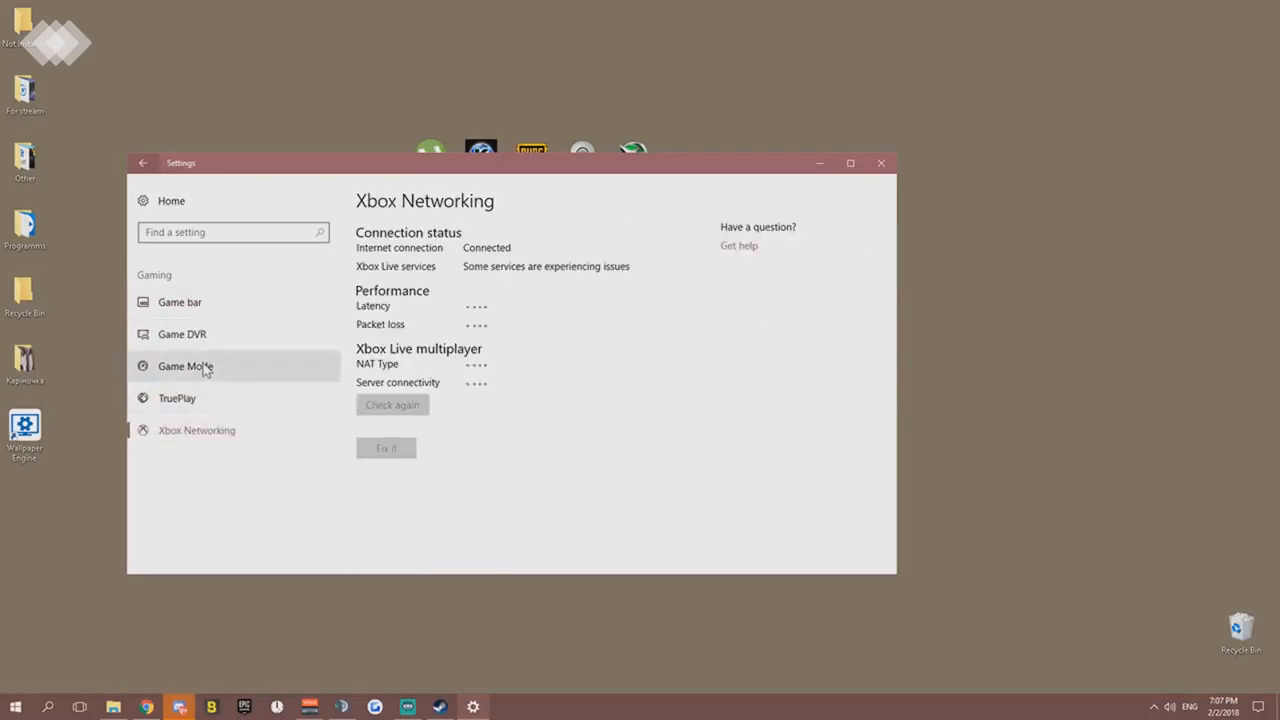
pyautogui.click(210, 314)
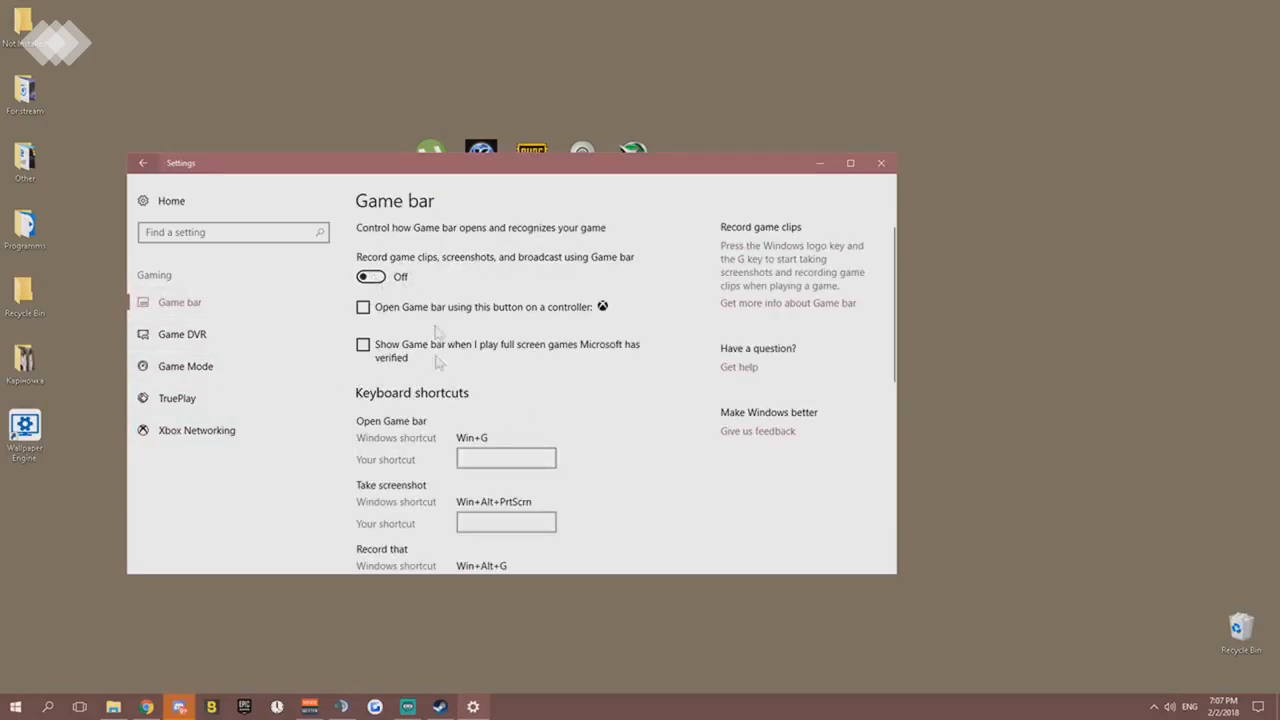
pyautogui.click(200, 364)
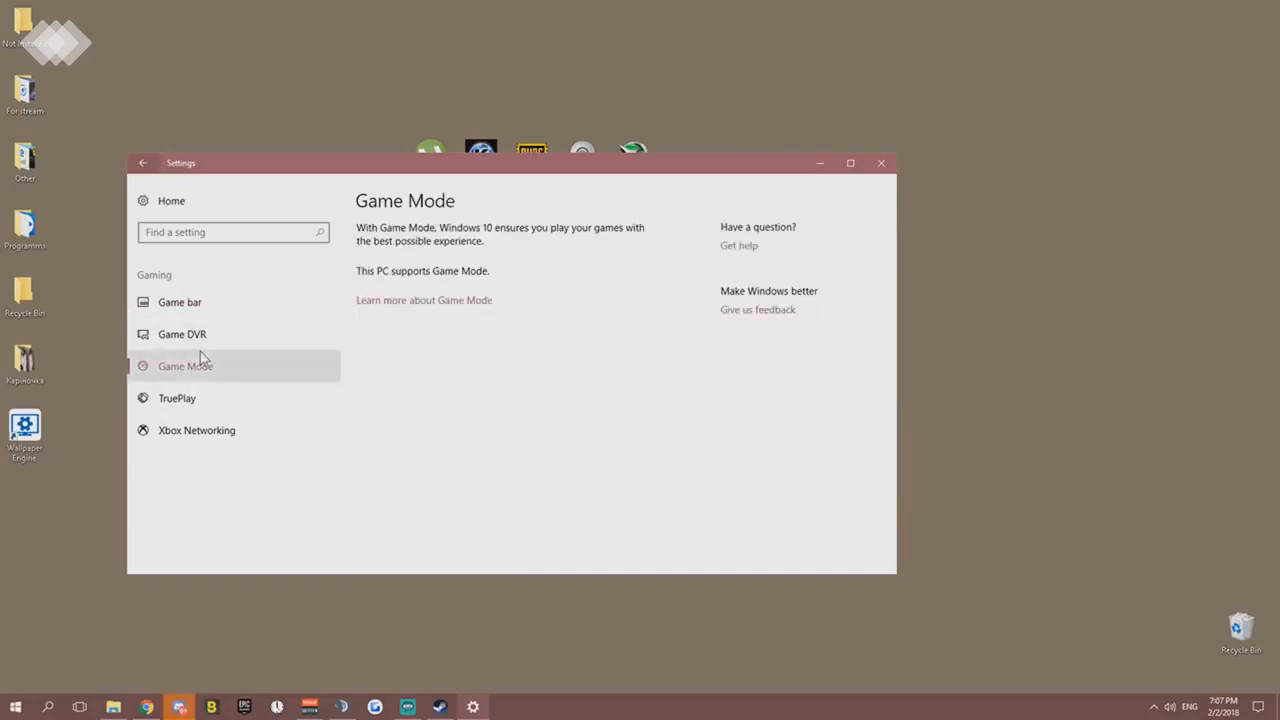
pyautogui.click(195, 397)
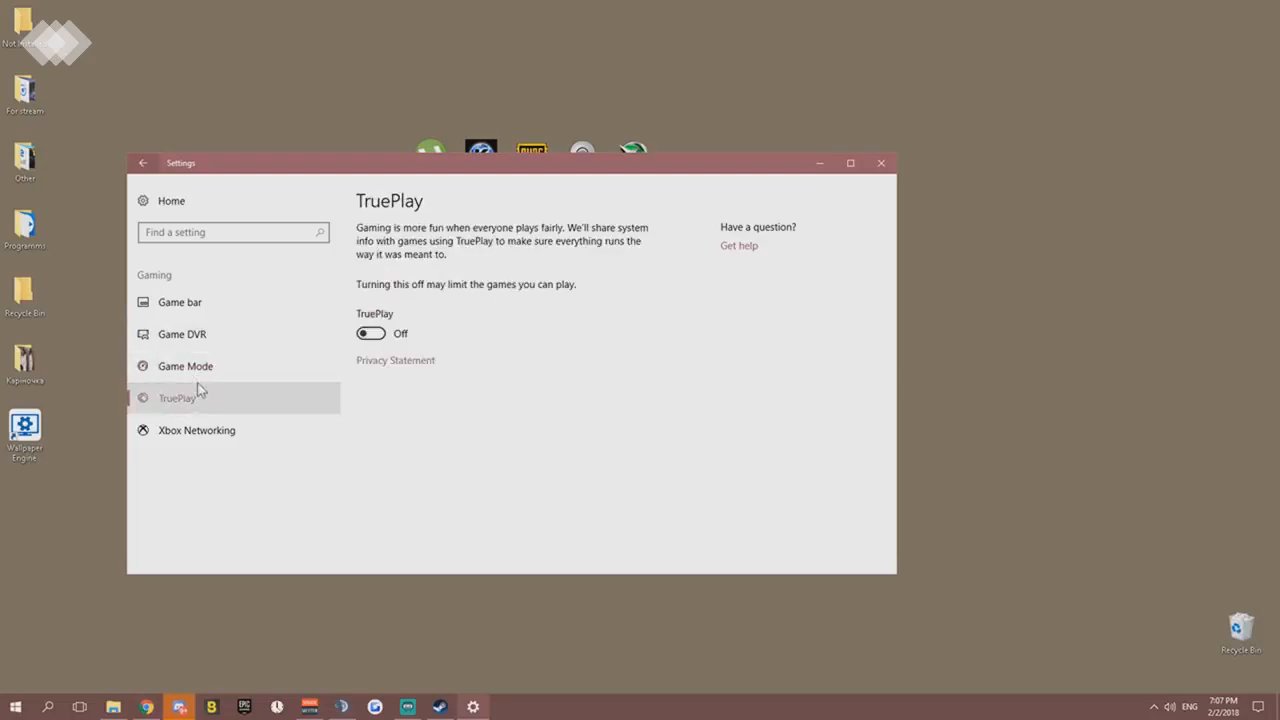
pyautogui.click(208, 429)
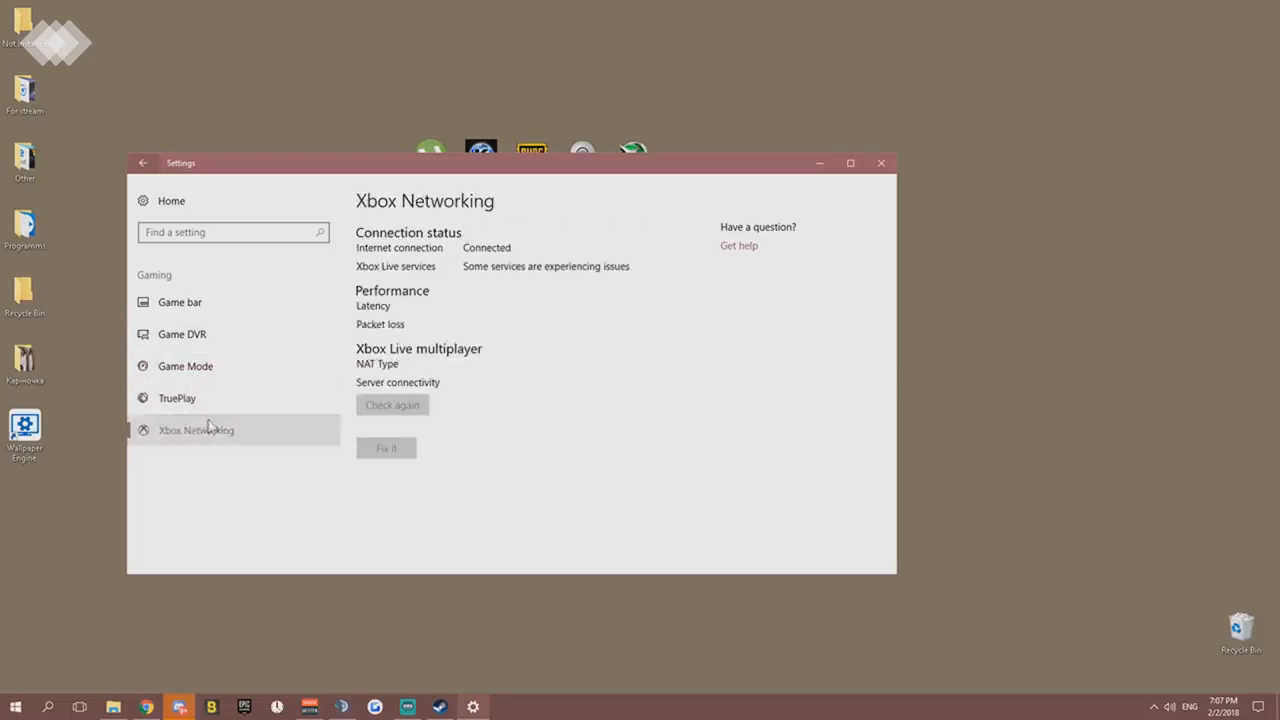
# - Recheck all Gaming pages and review the background recording options under Game DVR
pyautogui.click(204, 312)
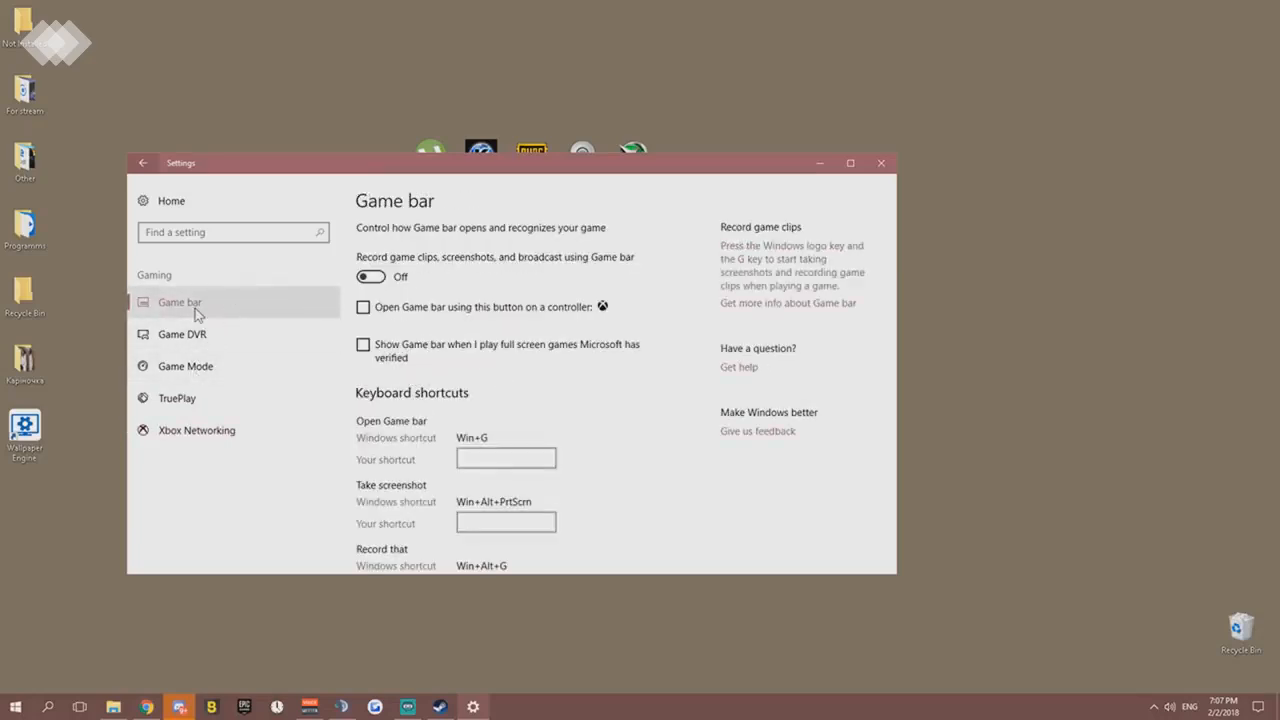
pyautogui.click(196, 342)
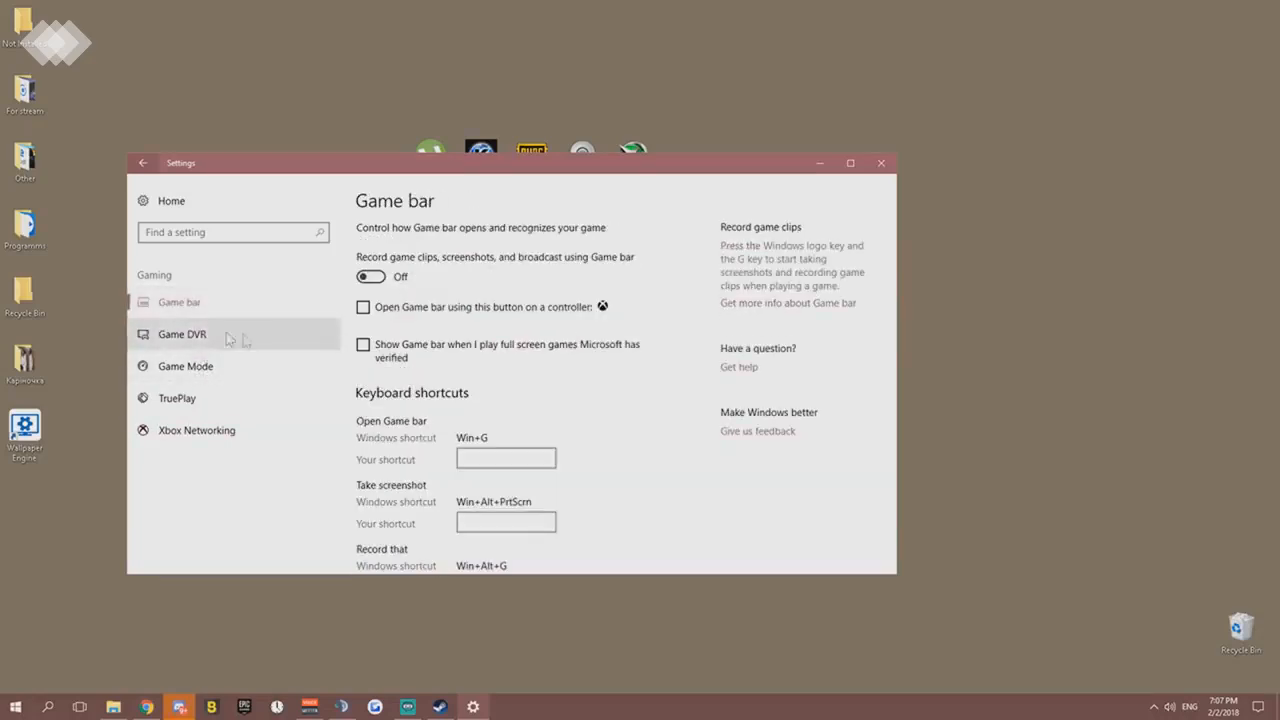
pyautogui.click(240, 399)
pyautogui.click(210, 430)
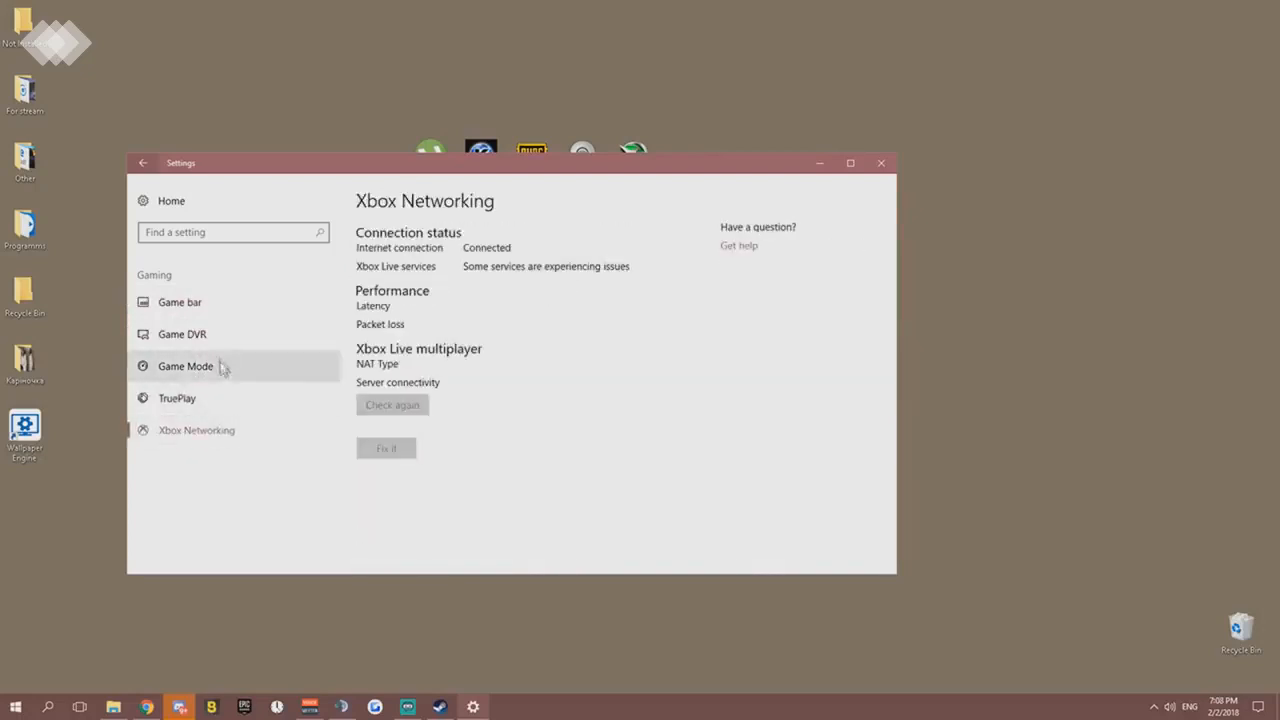
pyautogui.click(223, 366)
pyautogui.click(225, 336)
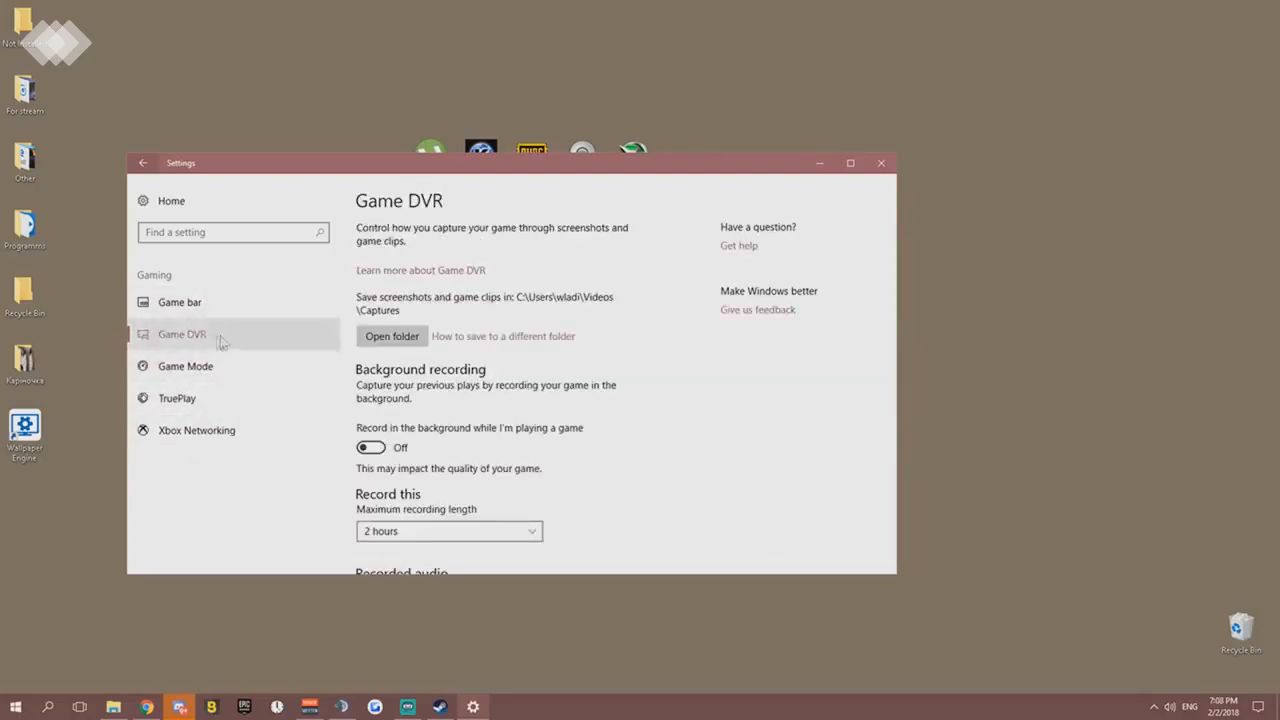
pyautogui.click(220, 364)
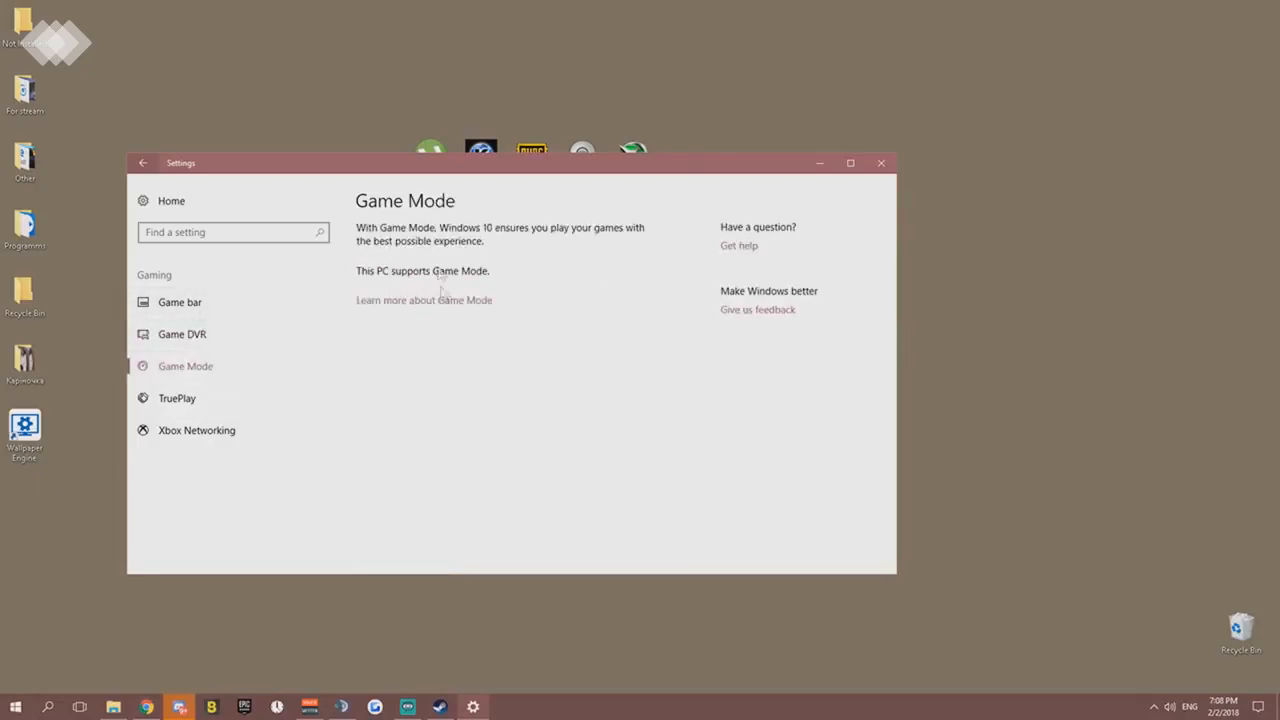
pyautogui.click(208, 402)
pyautogui.click(225, 430)
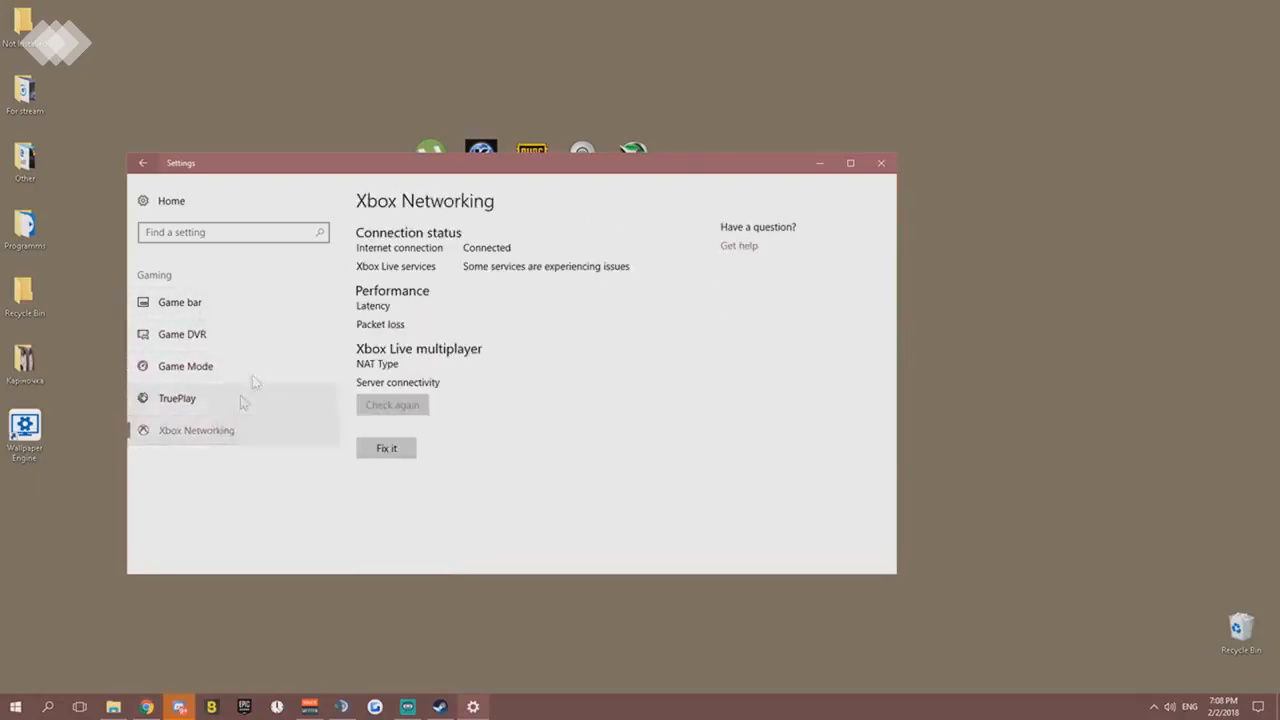
pyautogui.click(212, 314)
pyautogui.click(209, 338)
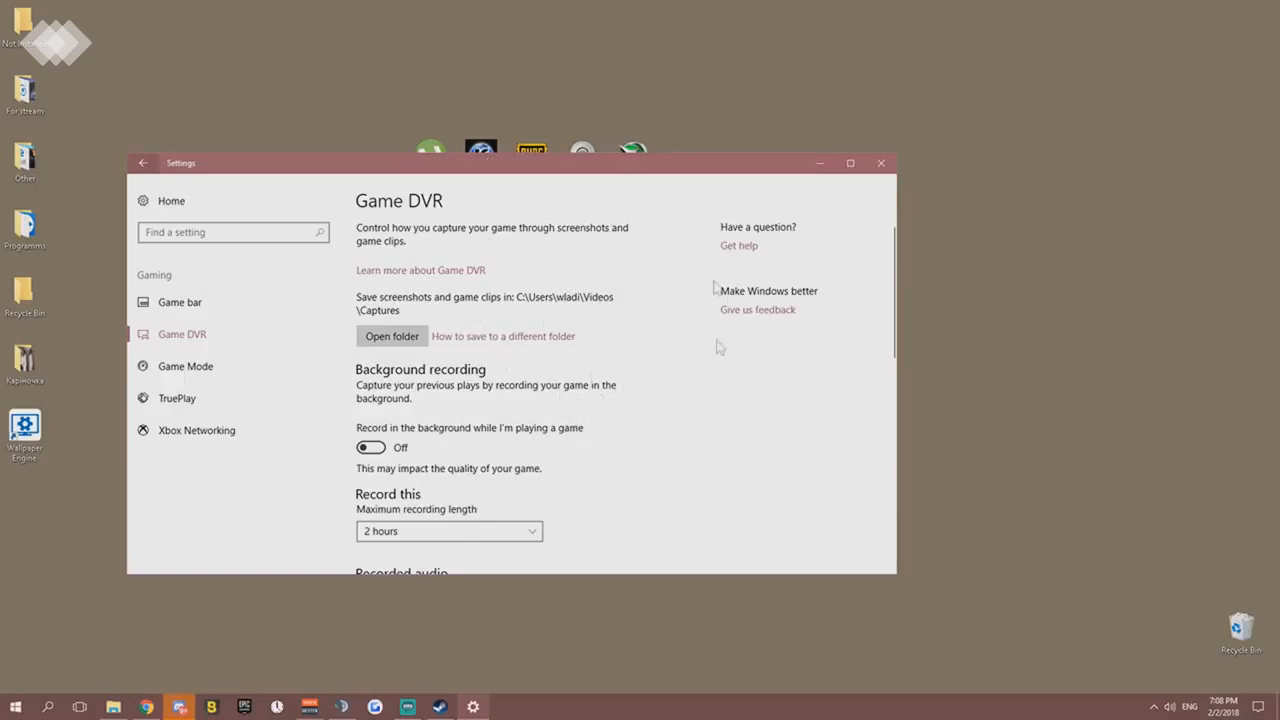
# - Look through the Ease of Access pages for Magnifier, Narrator, Color & high contrast, and Closed captions
pyautogui.click(143, 162)
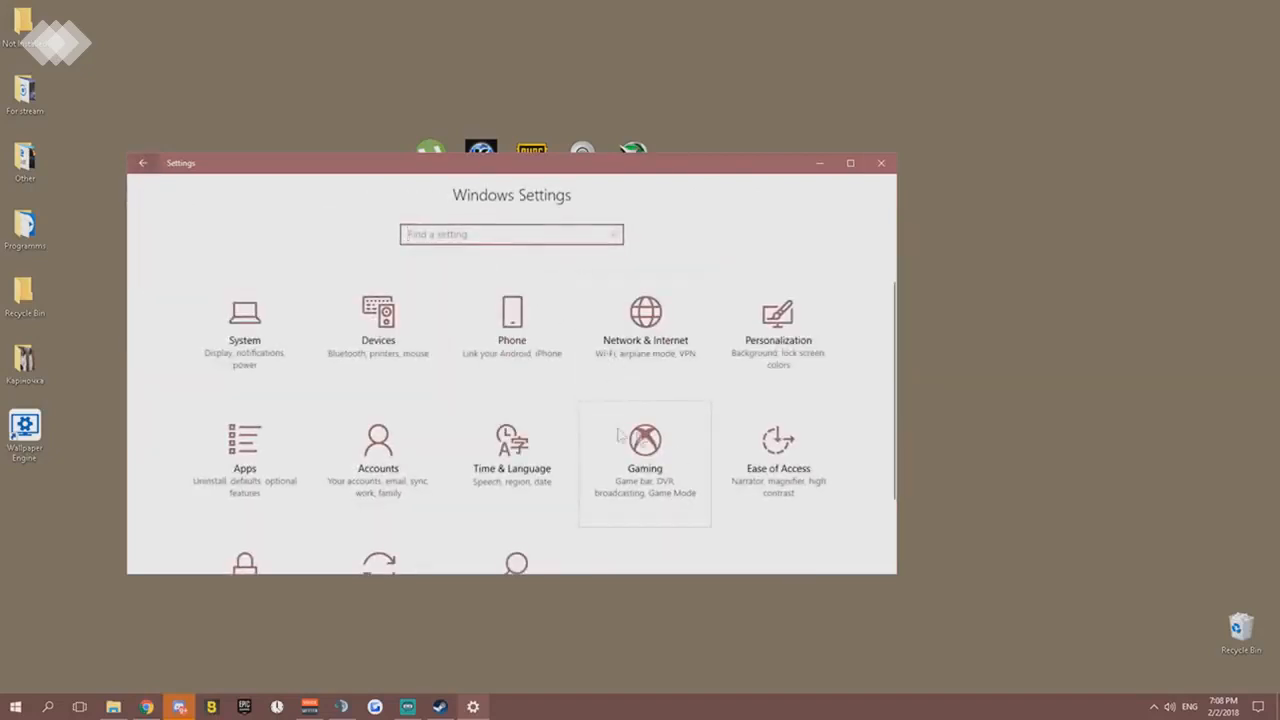
pyautogui.scroll(-1, 650, 430)
pyautogui.click(775, 415)
pyautogui.click(206, 337)
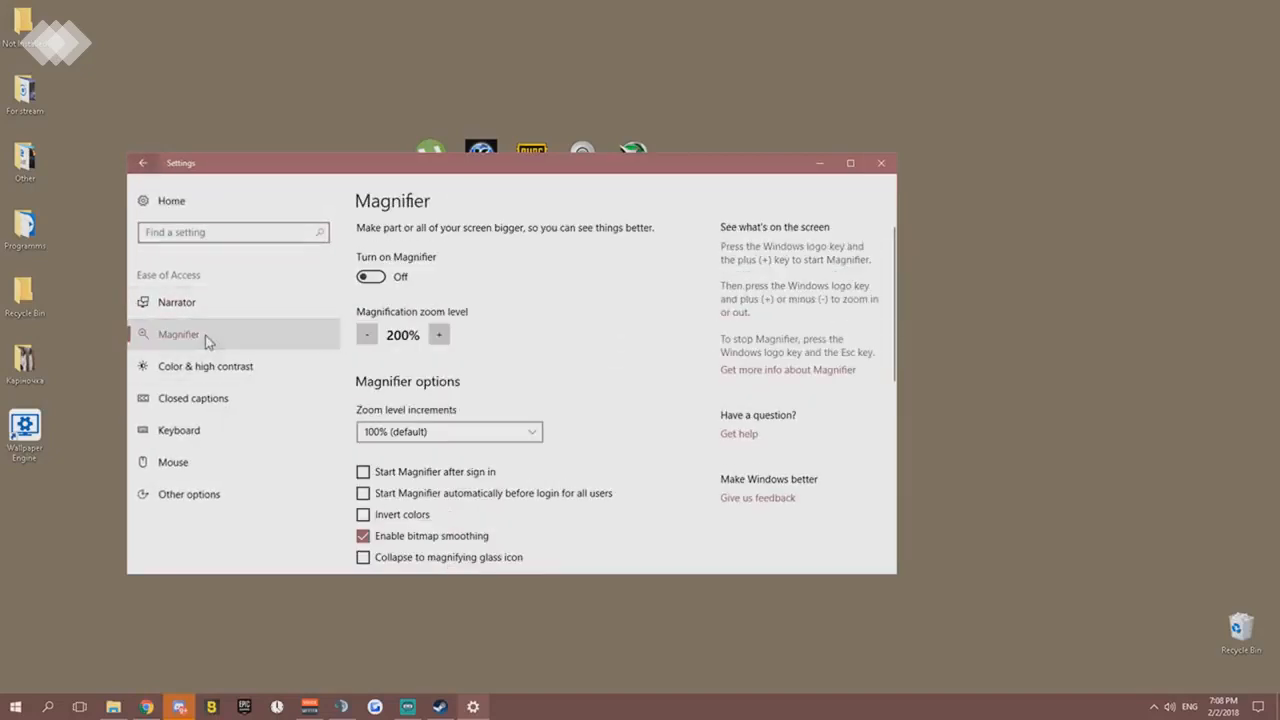
pyautogui.click(222, 308)
pyautogui.click(218, 365)
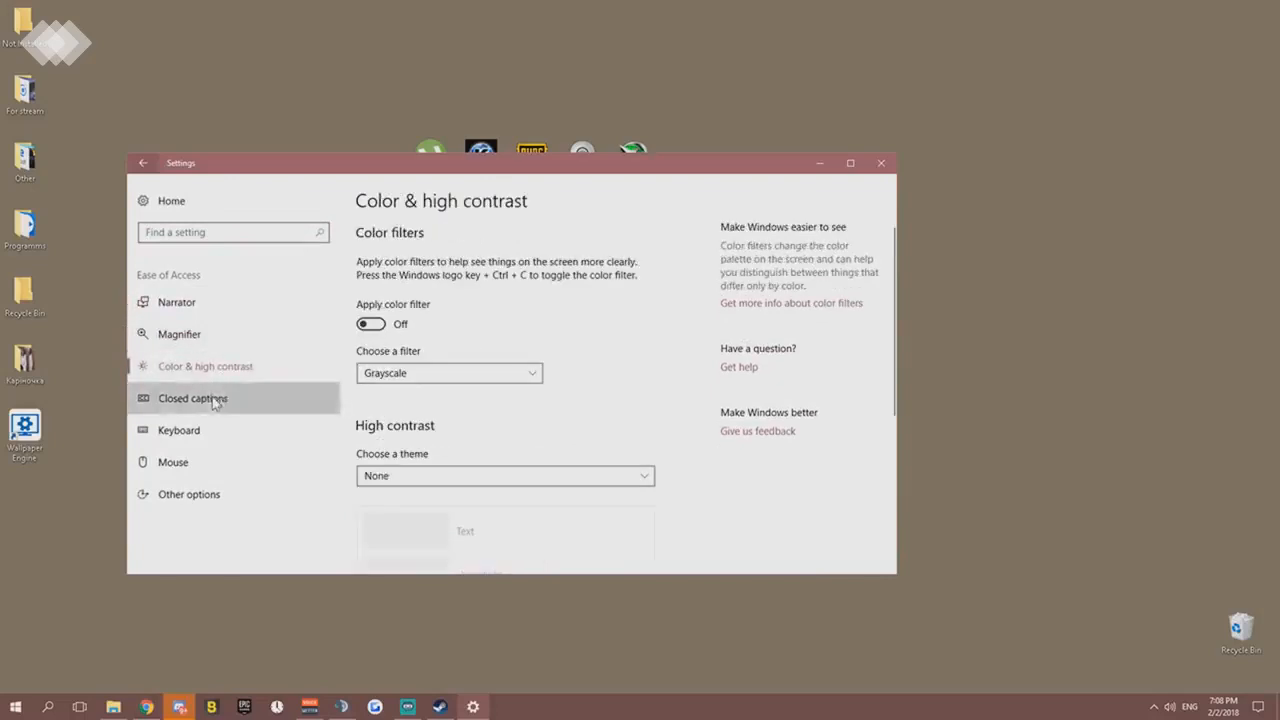
pyautogui.click(220, 400)
# - Review the full list of Narrator options and the Magnifier options, including its mode and tracking settings
pyautogui.click(222, 333)
pyautogui.click(216, 309)
pyautogui.scroll(-10, 464, 359)
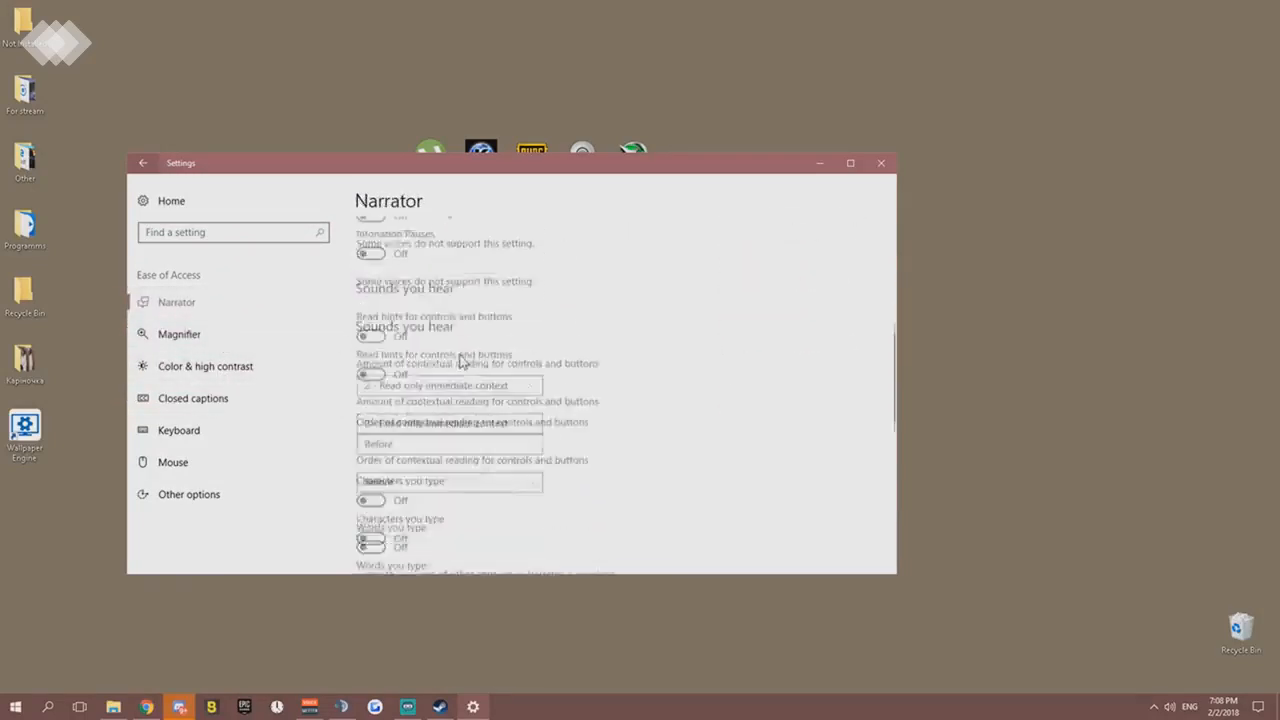
pyautogui.scroll(3, 464, 359)
pyautogui.scroll(-3, 464, 359)
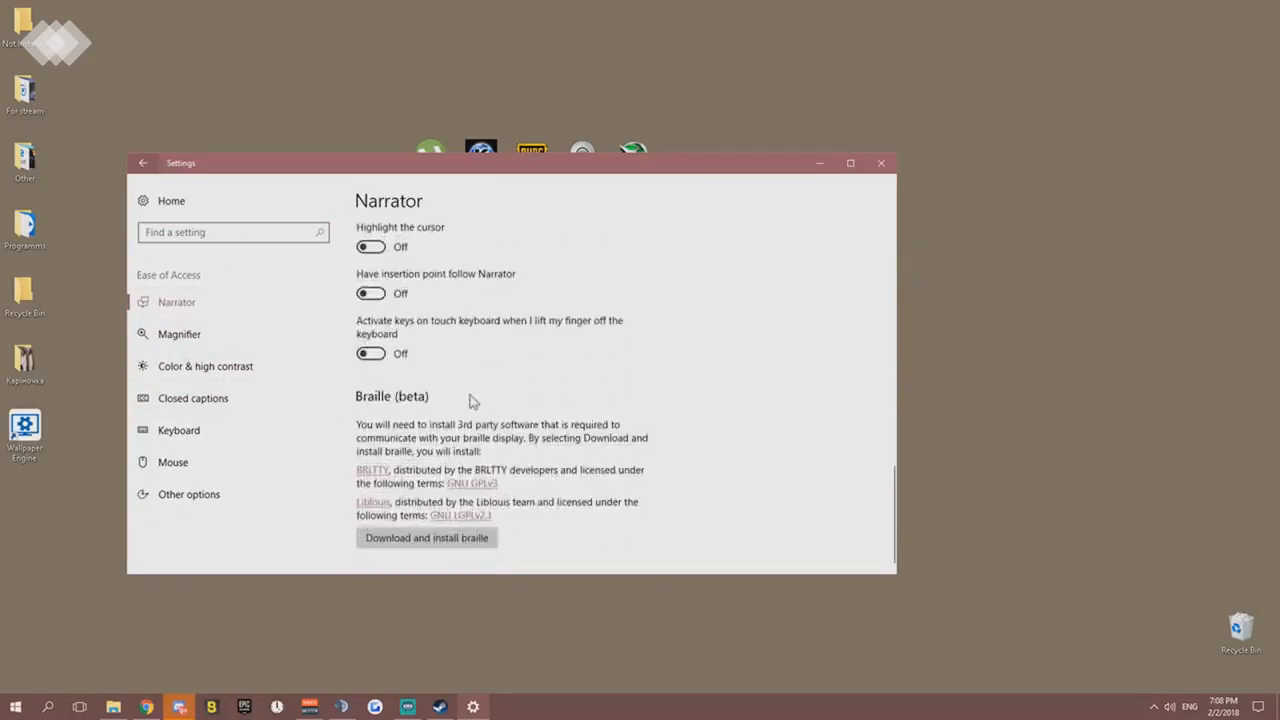
pyautogui.scroll(10, 470, 370)
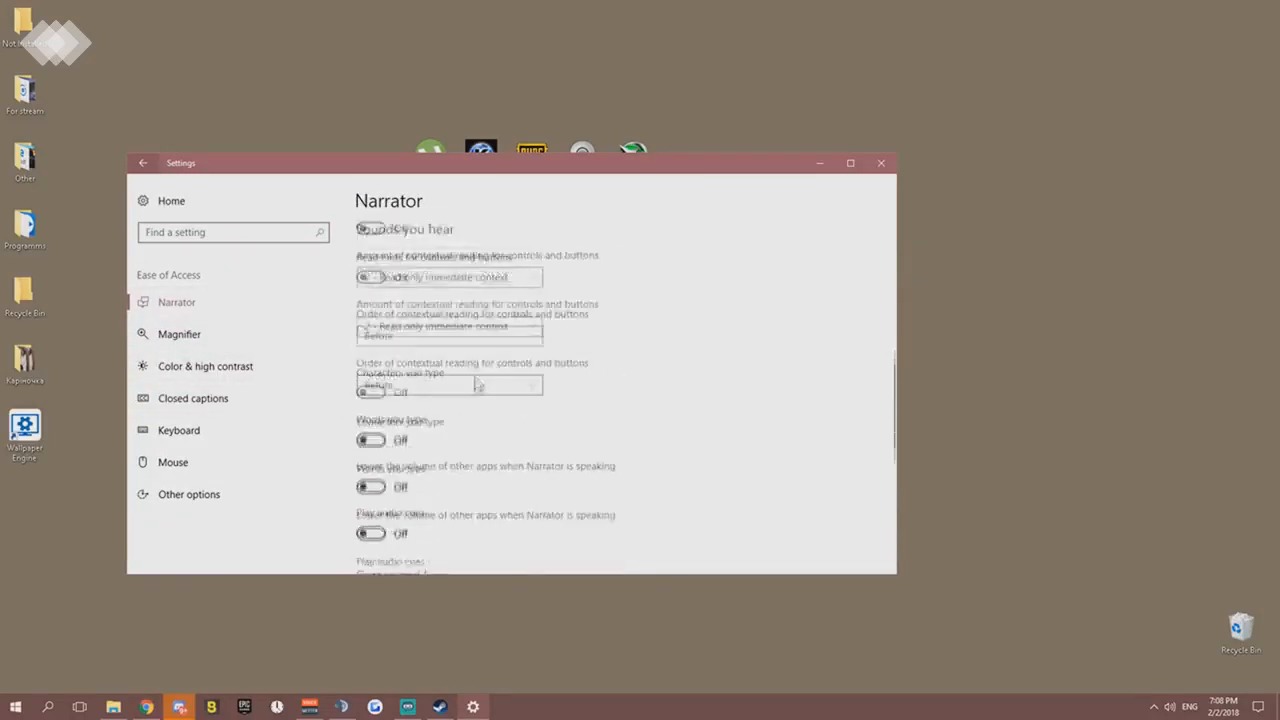
pyautogui.click(251, 333)
pyautogui.scroll(-10, 399, 388)
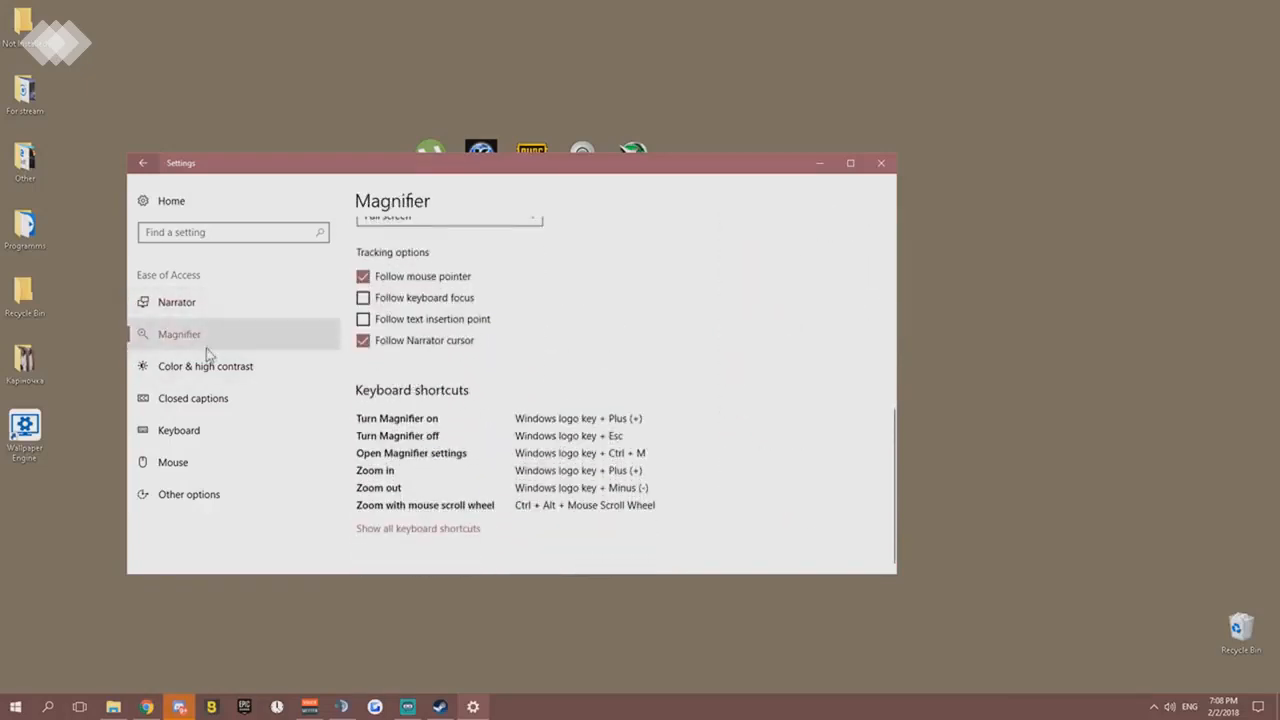
pyautogui.scroll(5, 400, 350)
pyautogui.scroll(3, 416, 380)
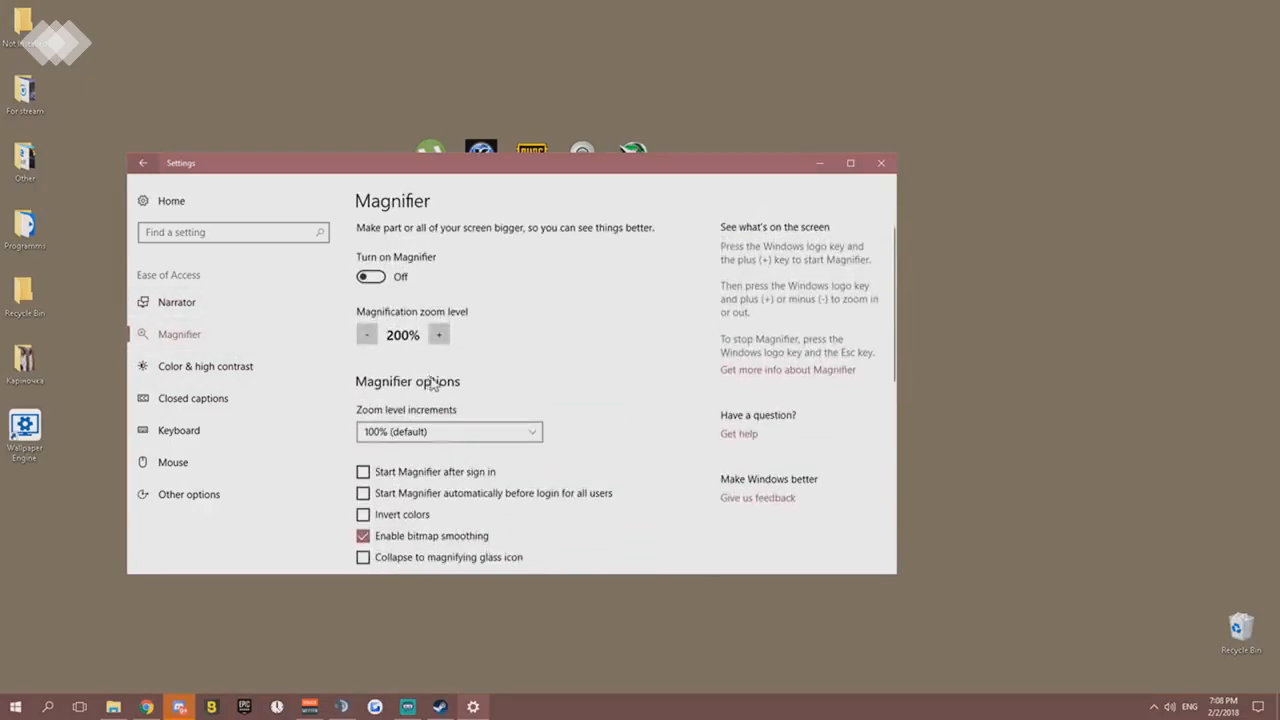
pyautogui.scroll(-5, 430, 380)
pyautogui.scroll(-2, 372, 343)
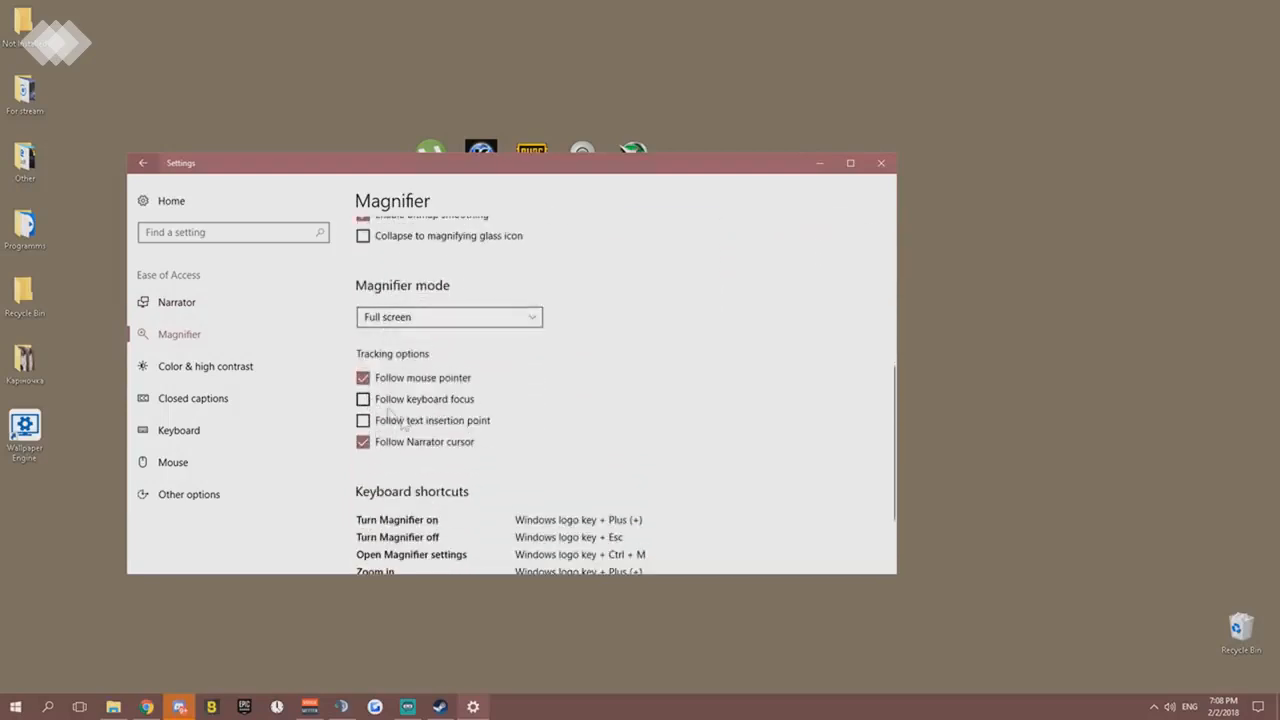
# - Check the remaining Ease of Access pages and turn off Play animations in Windows under Other options
pyautogui.click(205, 398)
pyautogui.click(195, 430)
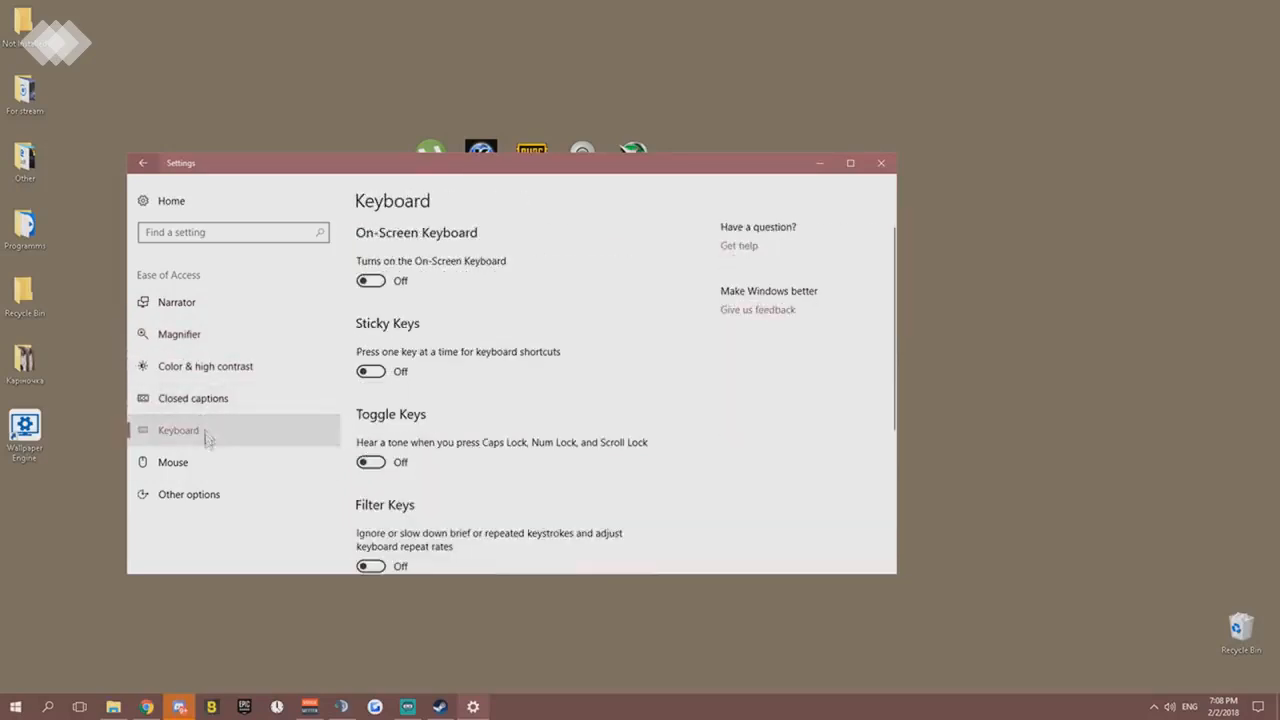
pyautogui.click(209, 466)
pyautogui.click(212, 488)
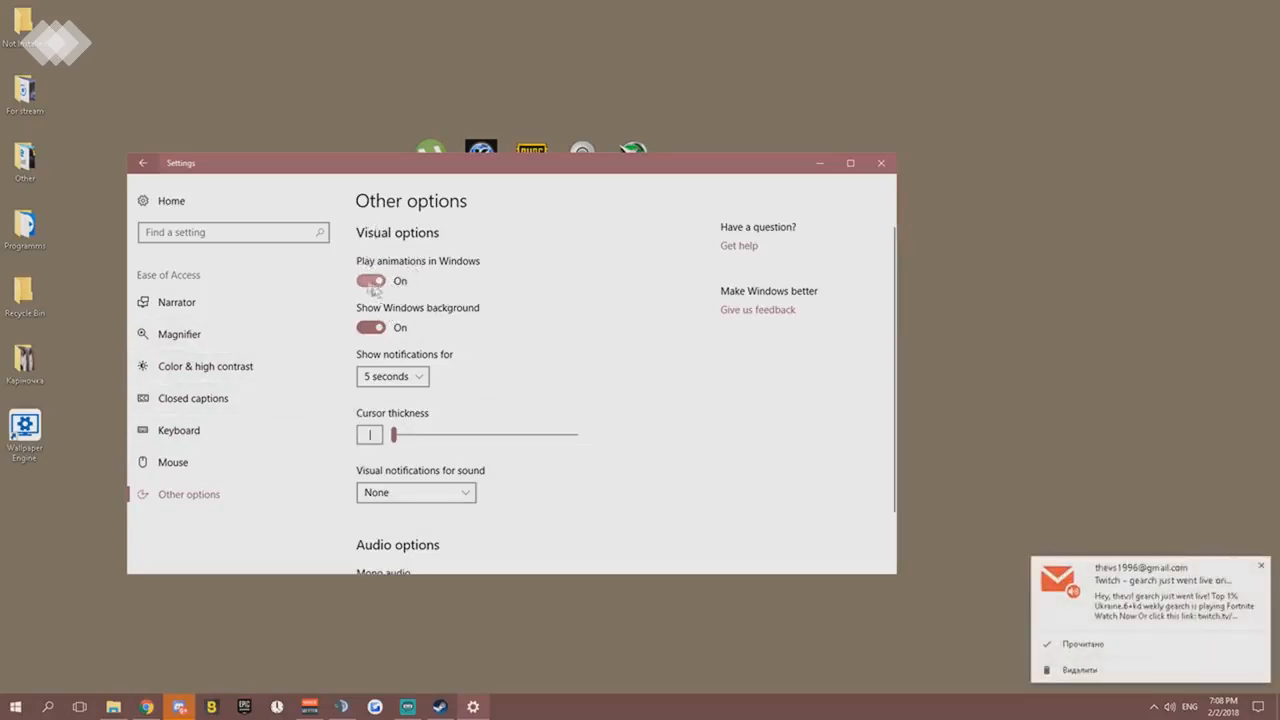
pyautogui.scroll(-1, 498, 317)
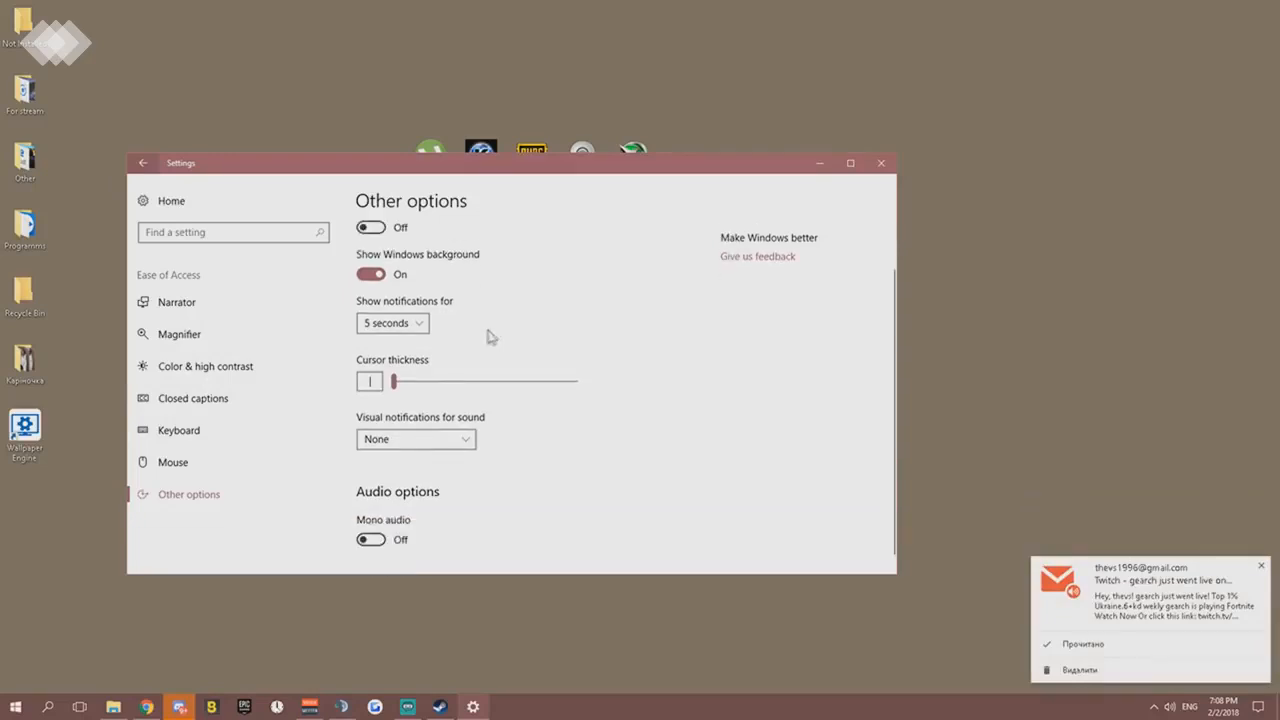
# - Look through the General, Location and Camera privacy pages, including the list of apps that can use the camera
pyautogui.scroll(1, 383, 290)
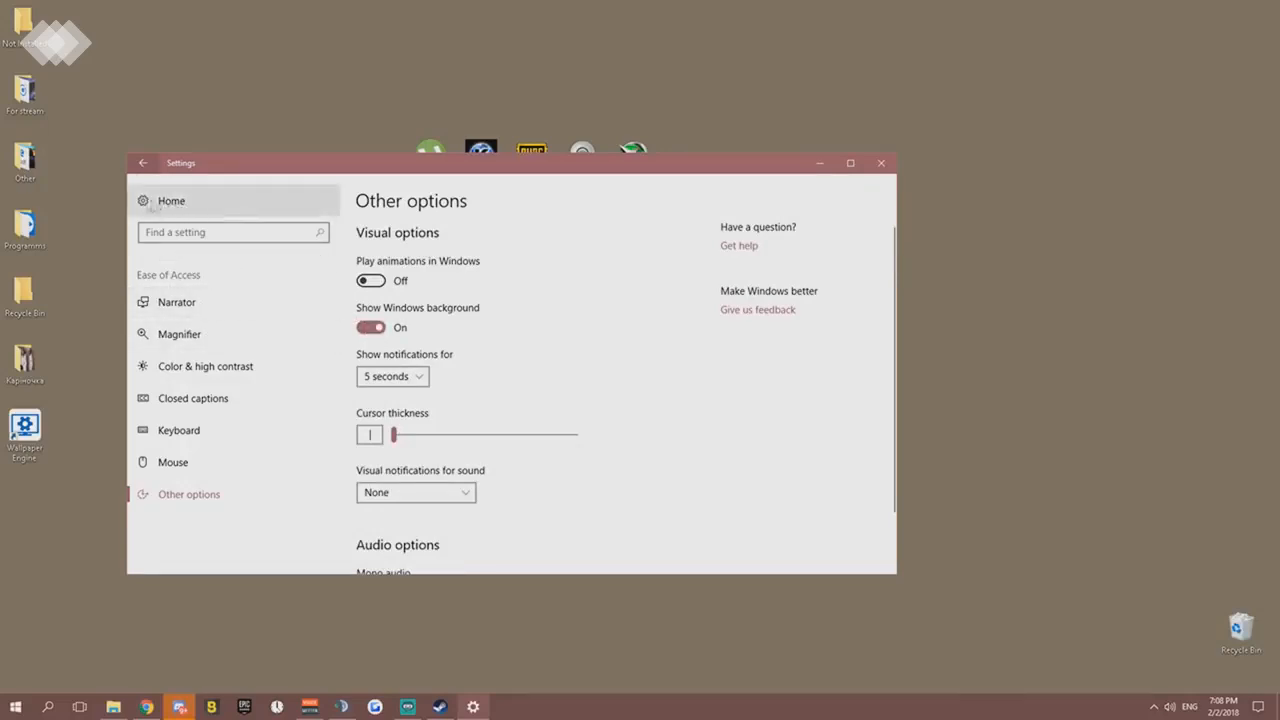
pyautogui.click(152, 204)
pyautogui.scroll(-1, 560, 440)
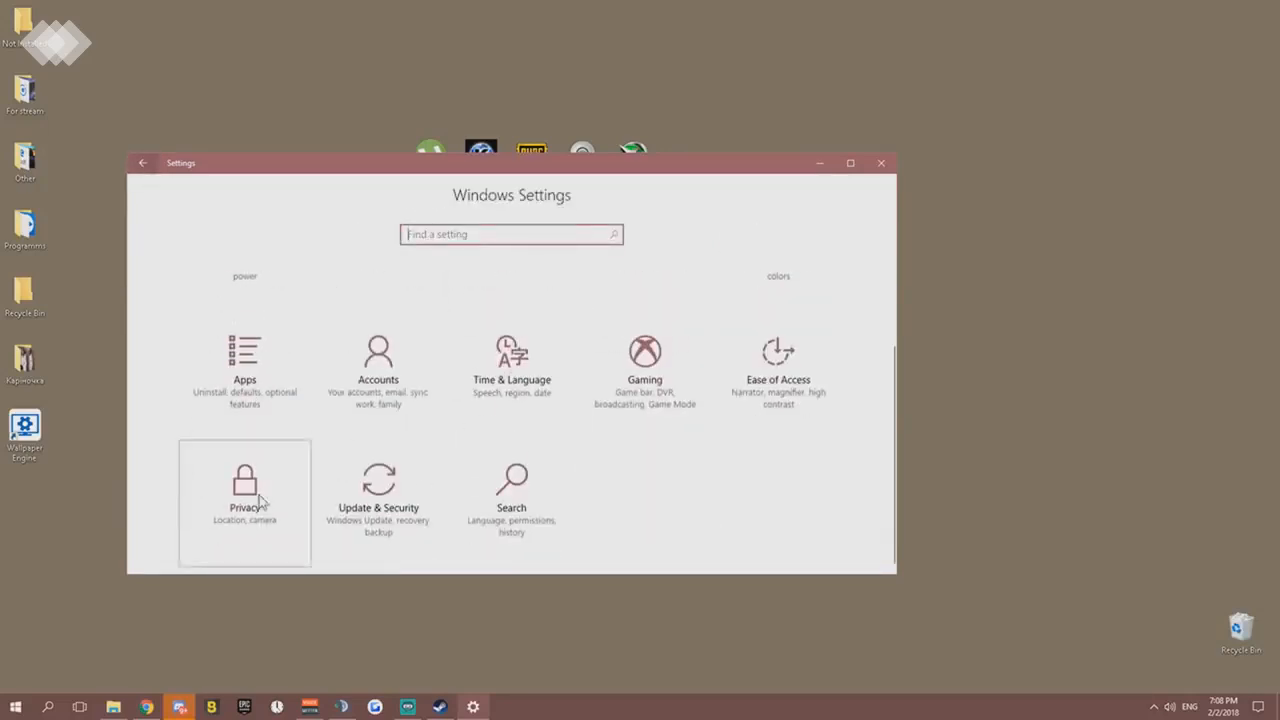
pyautogui.click(249, 493)
pyautogui.click(190, 335)
pyautogui.click(226, 308)
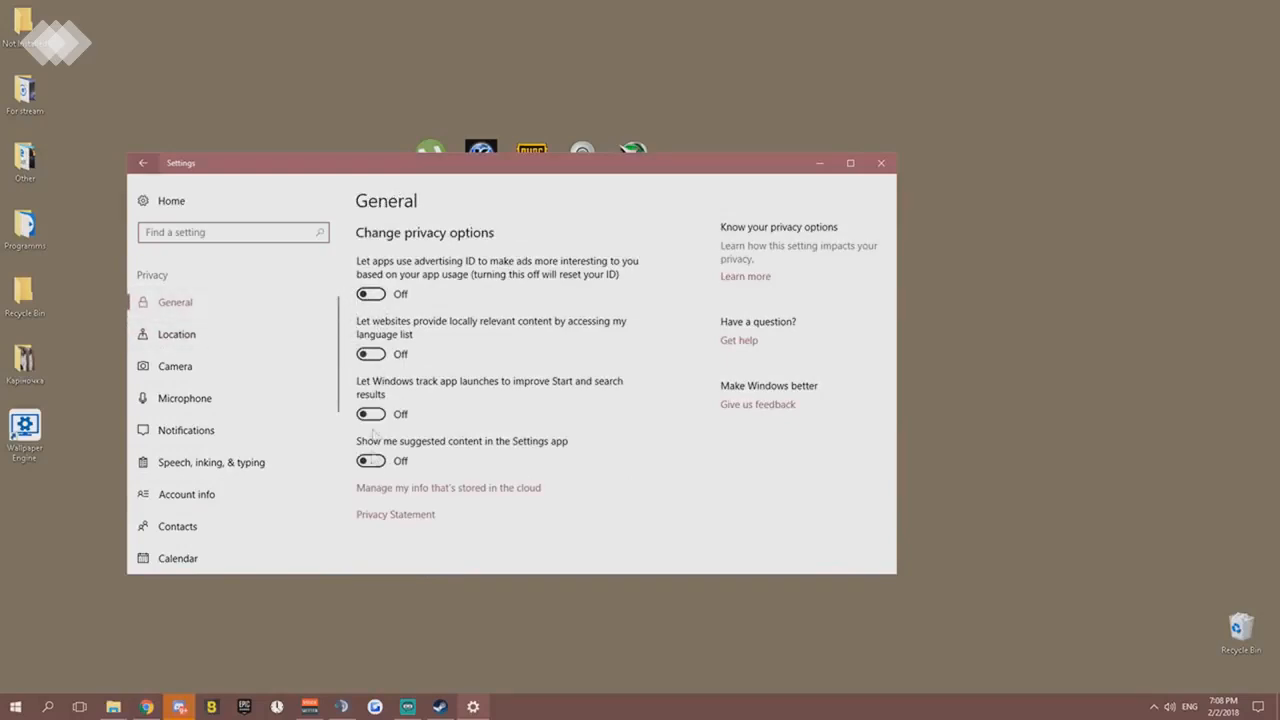
pyautogui.click(206, 339)
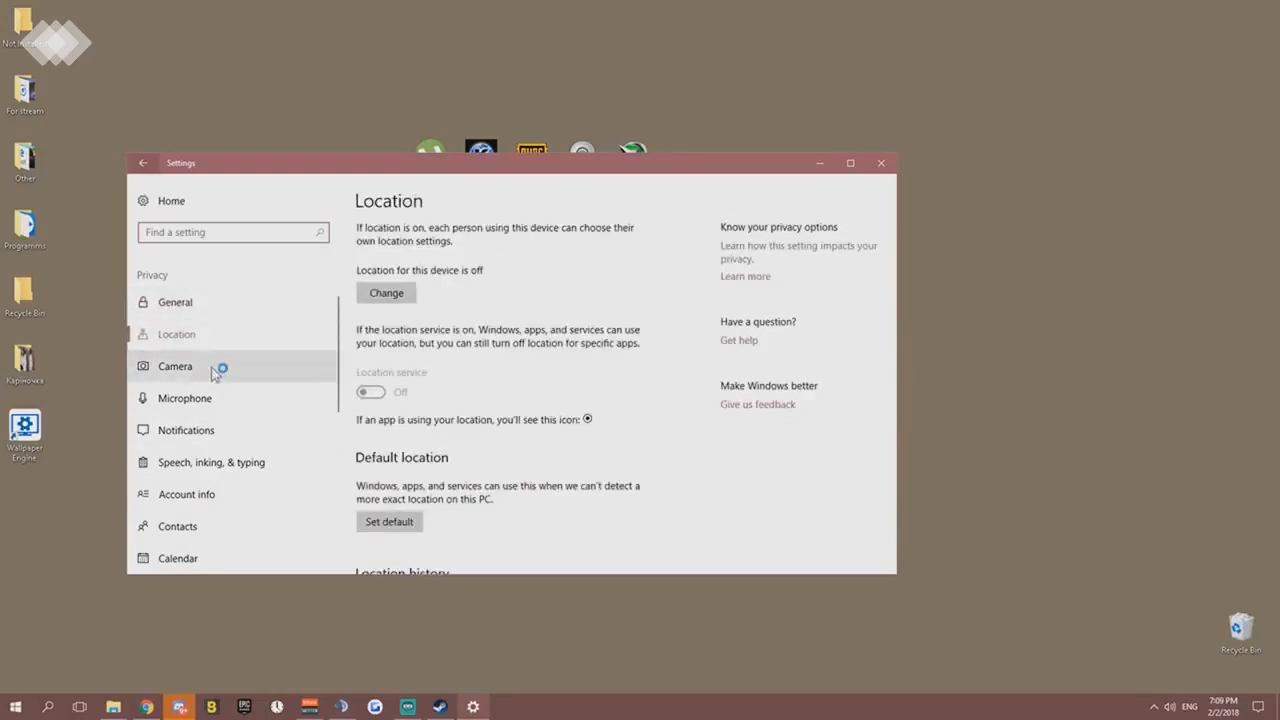
pyautogui.click(205, 370)
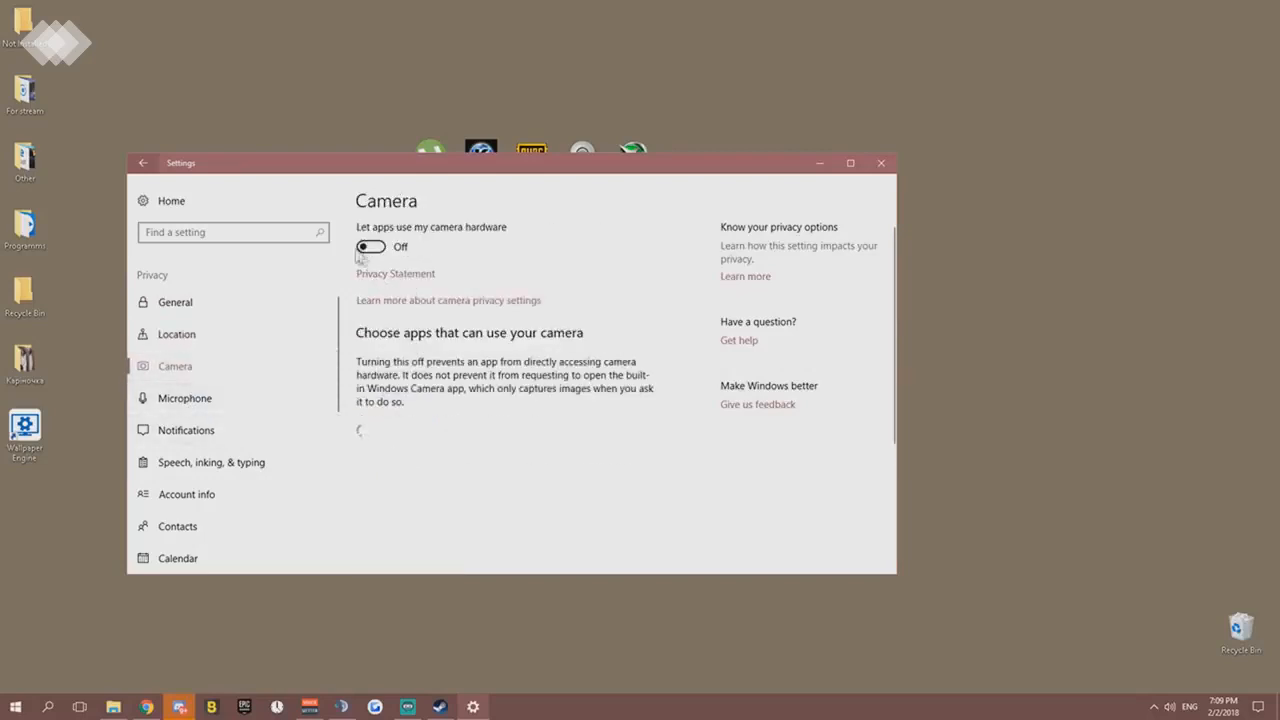
pyautogui.scroll(-3, 430, 420)
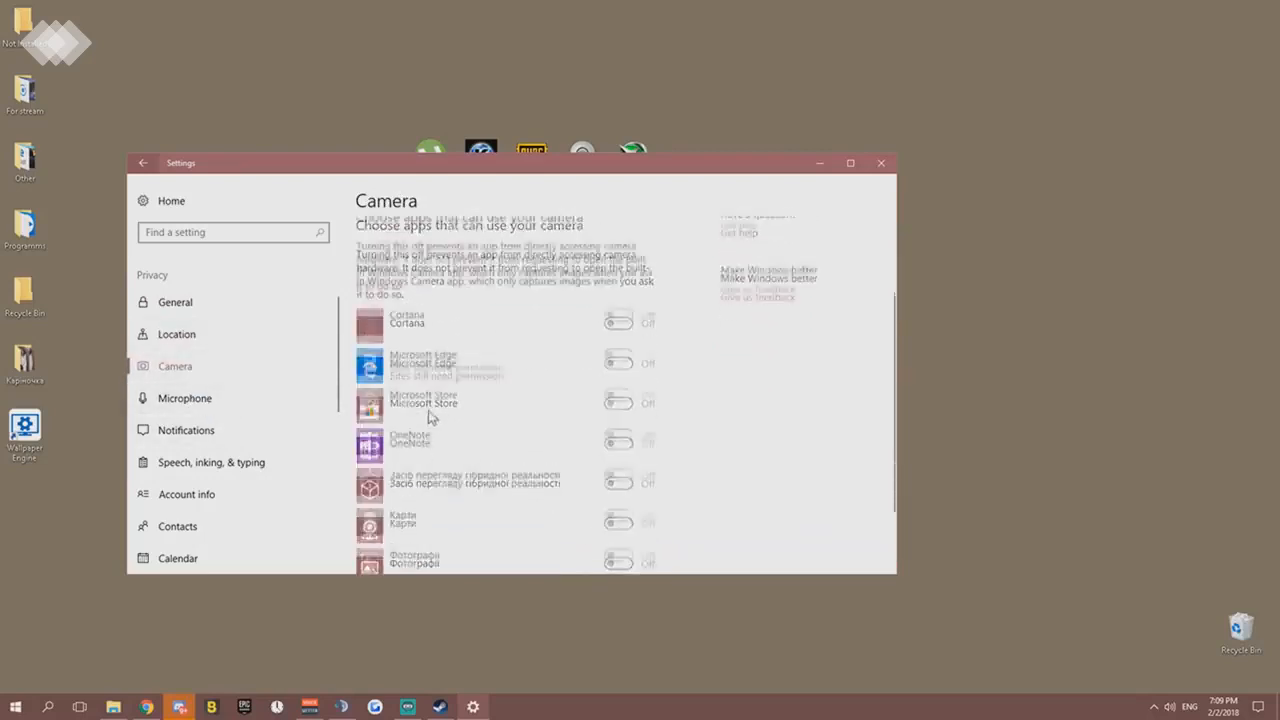
pyautogui.scroll(4, 415, 412)
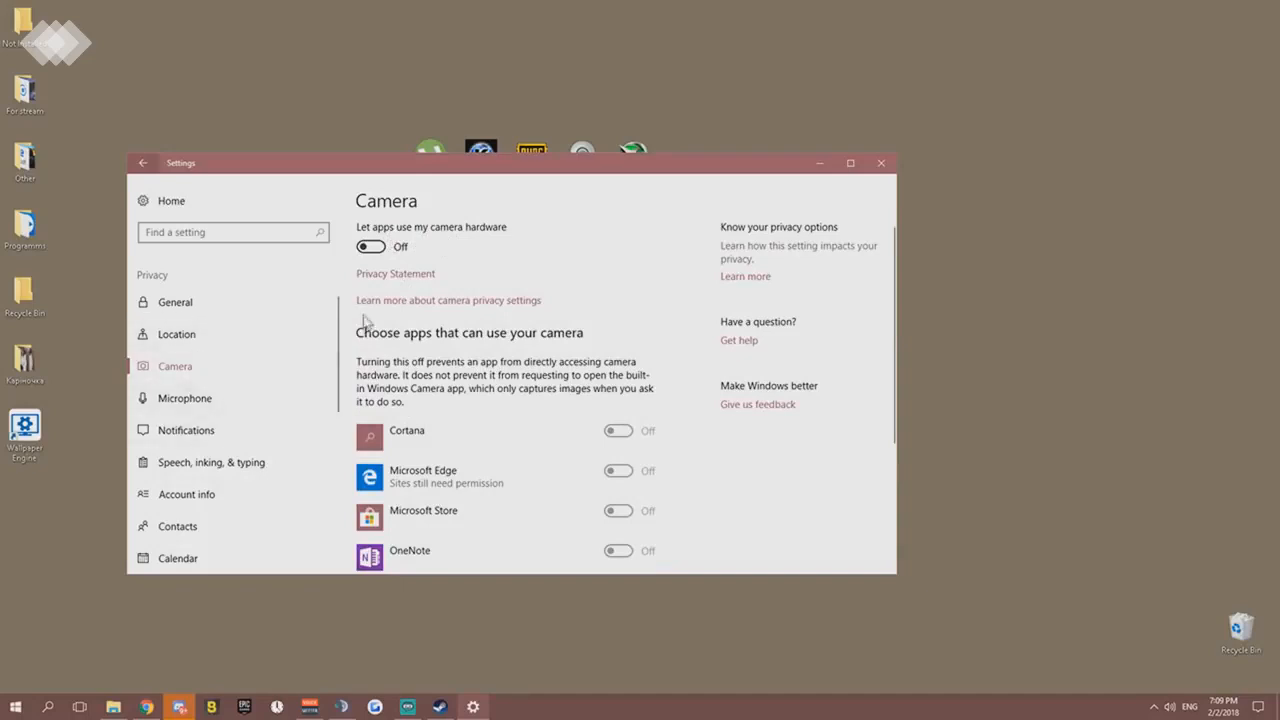
# - Review the app list for Microphone access and check the Notifications, Speech, inking, & typing, and Account info privacy pages
pyautogui.click(207, 405)
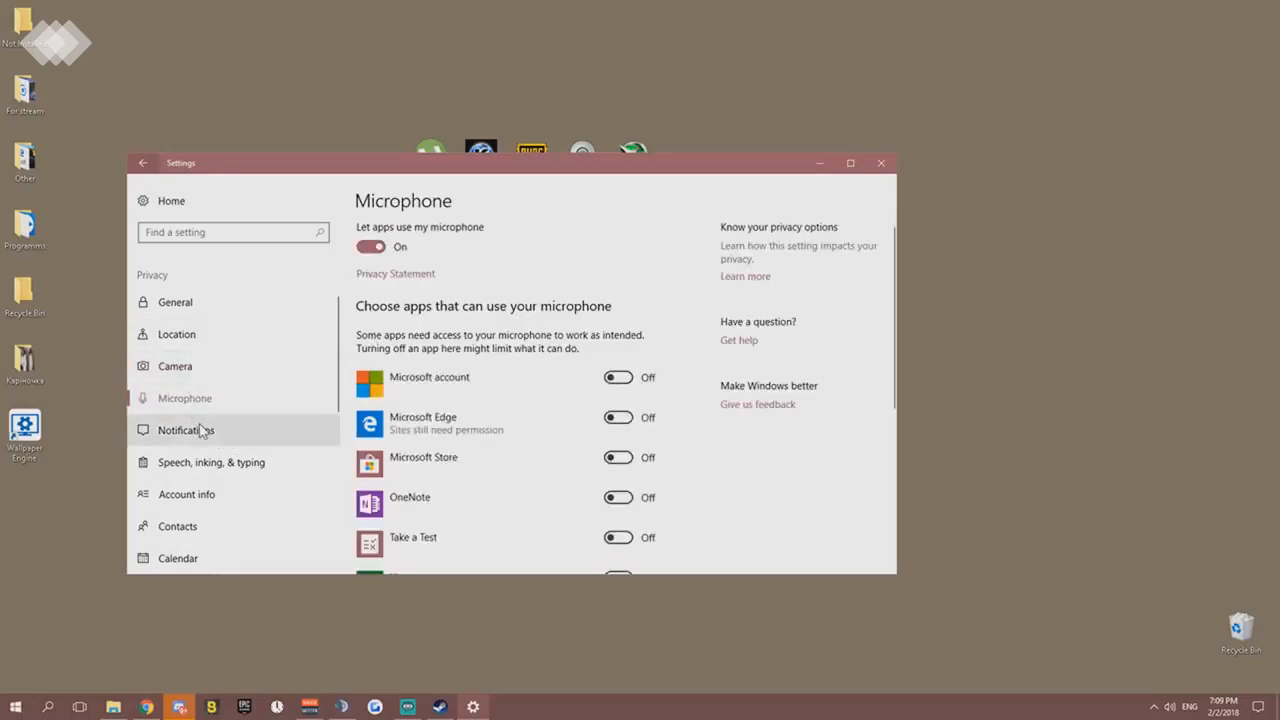
pyautogui.scroll(-3, 543, 457)
pyautogui.scroll(3, 600, 350)
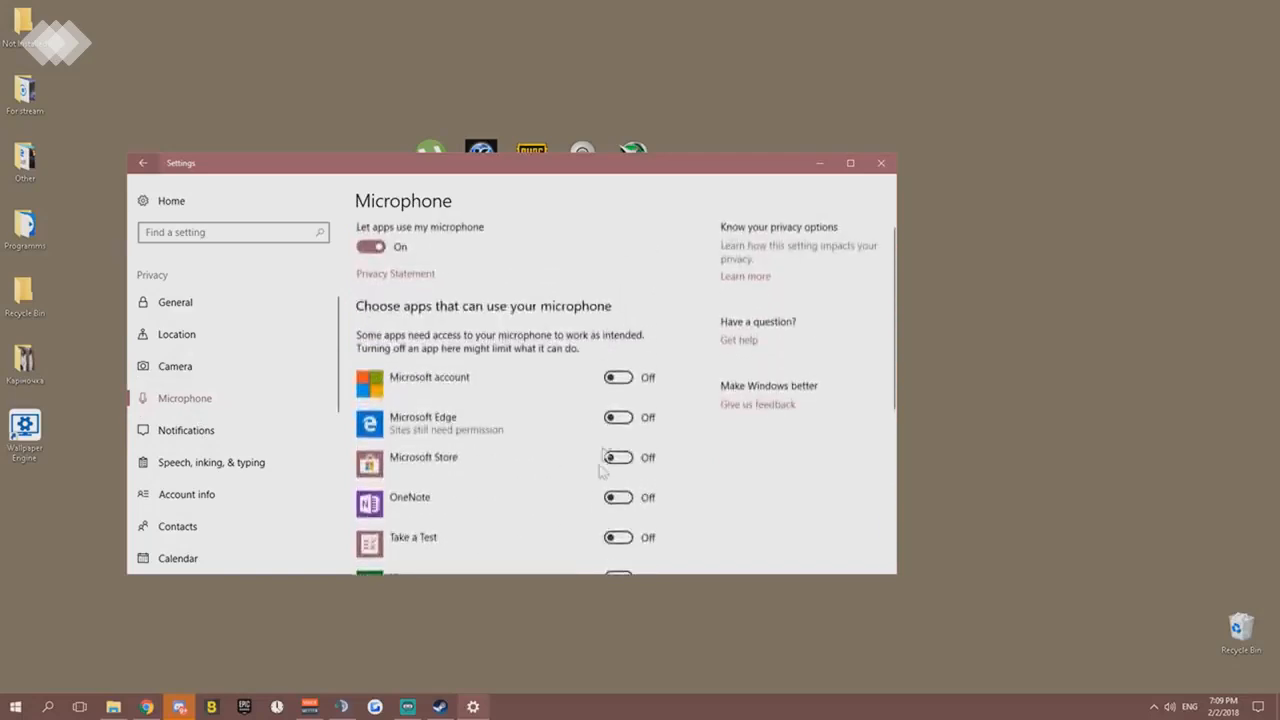
pyautogui.scroll(-2, 603, 470)
pyautogui.click(200, 428)
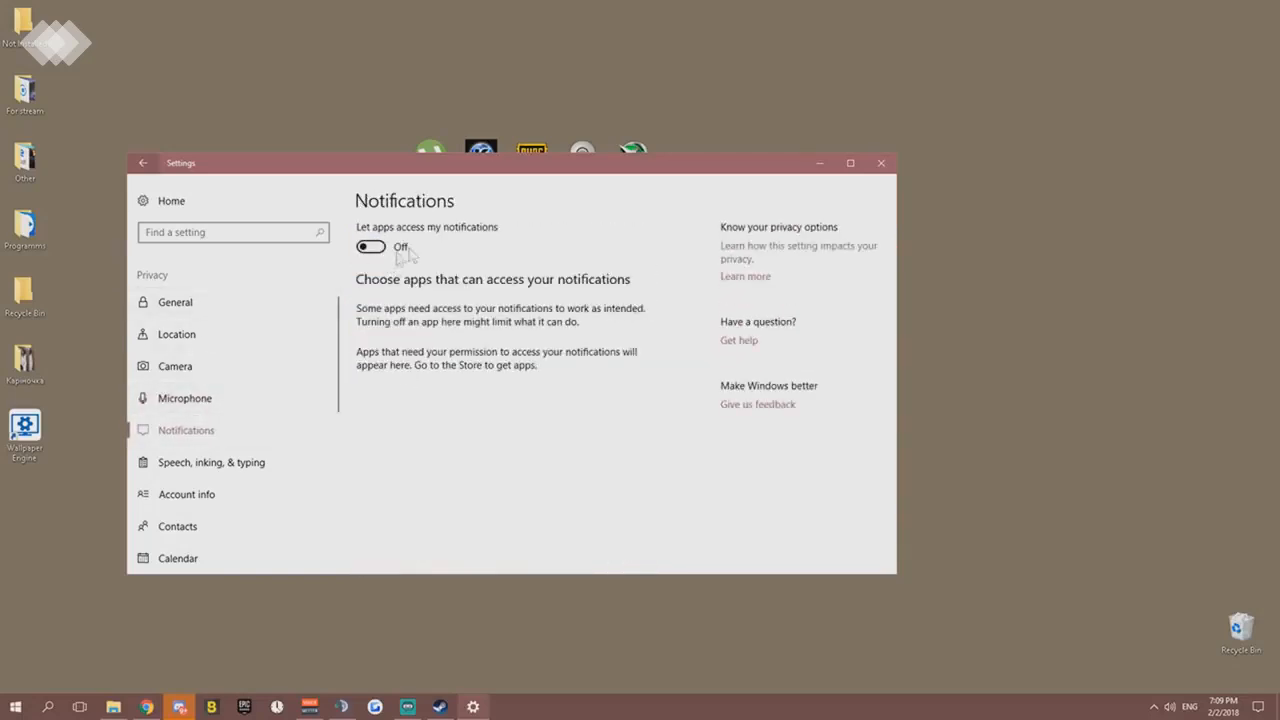
pyautogui.click(220, 462)
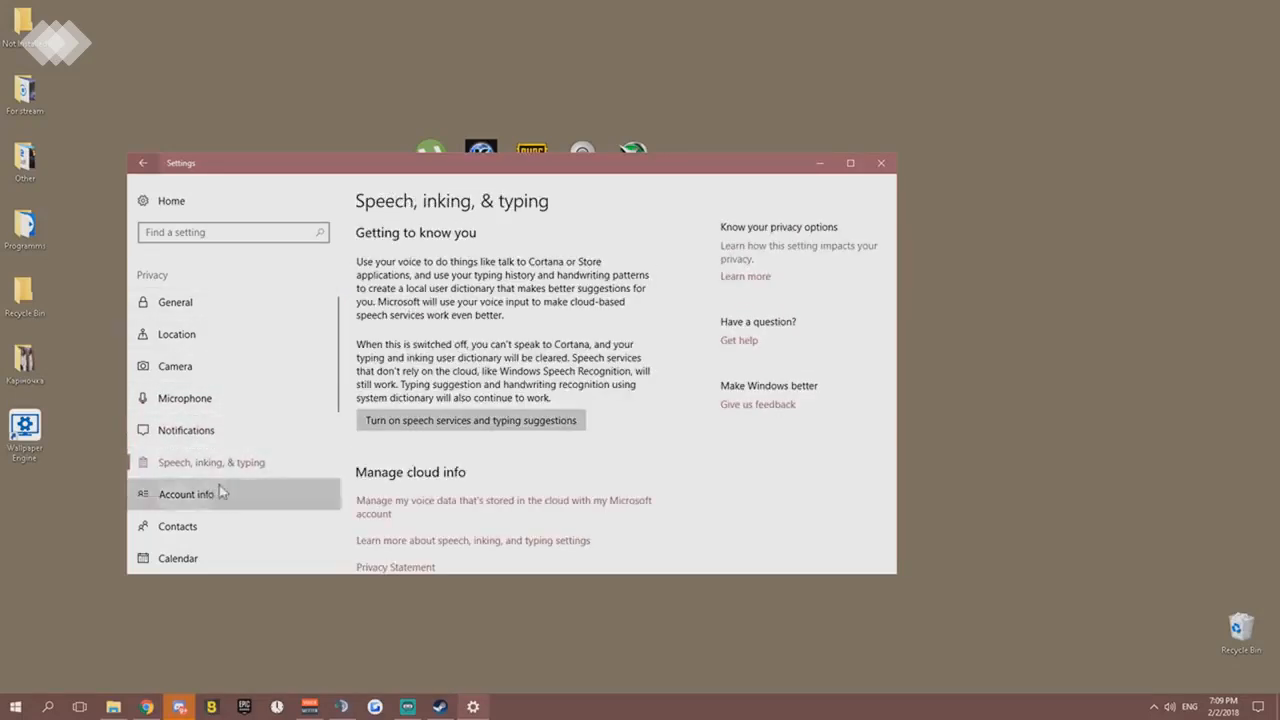
pyautogui.click(222, 492)
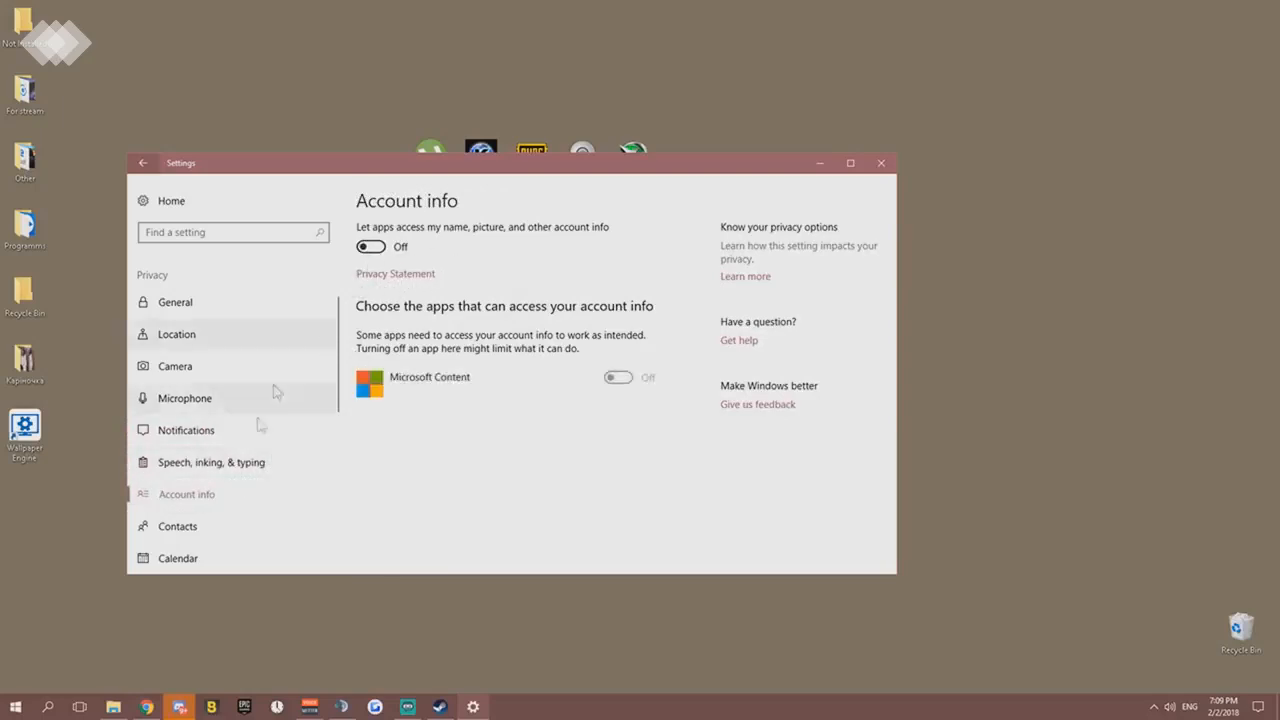
# - Check app access to Contacts, Calendar and Call history in the privacy settings
pyautogui.click(192, 526)
pyautogui.scroll(-2, 297, 434)
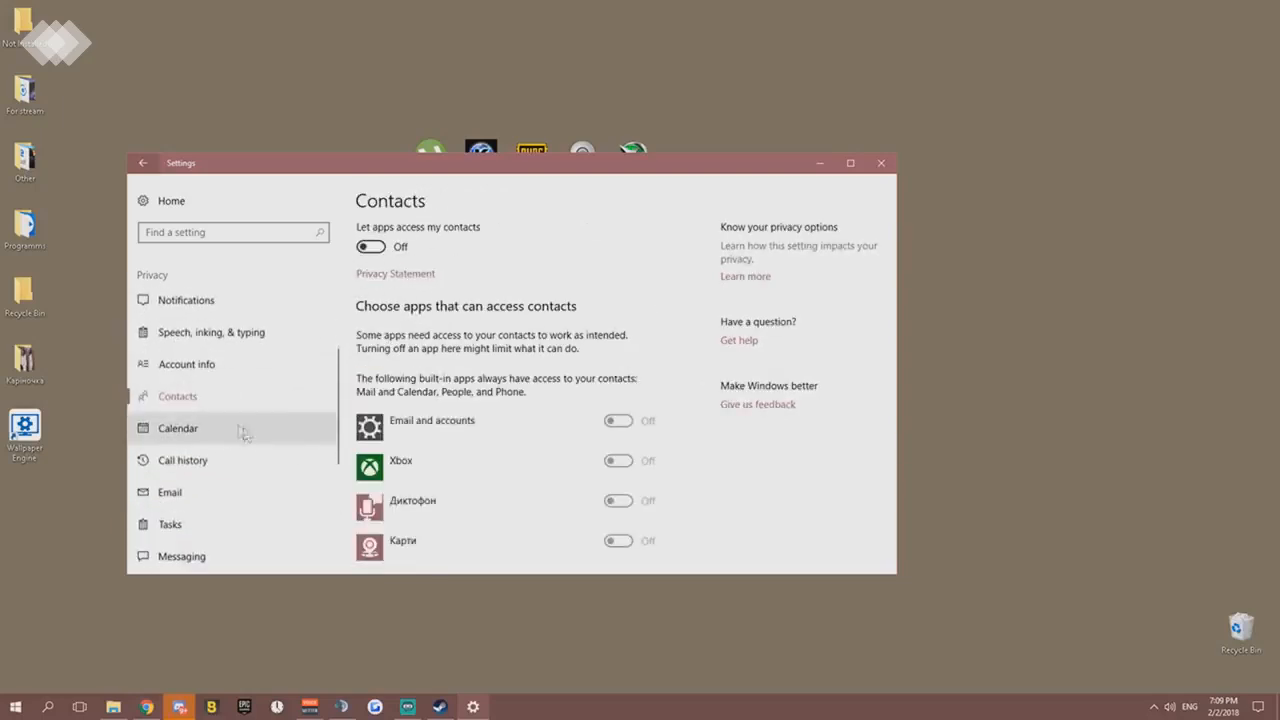
pyautogui.click(218, 432)
pyautogui.click(224, 400)
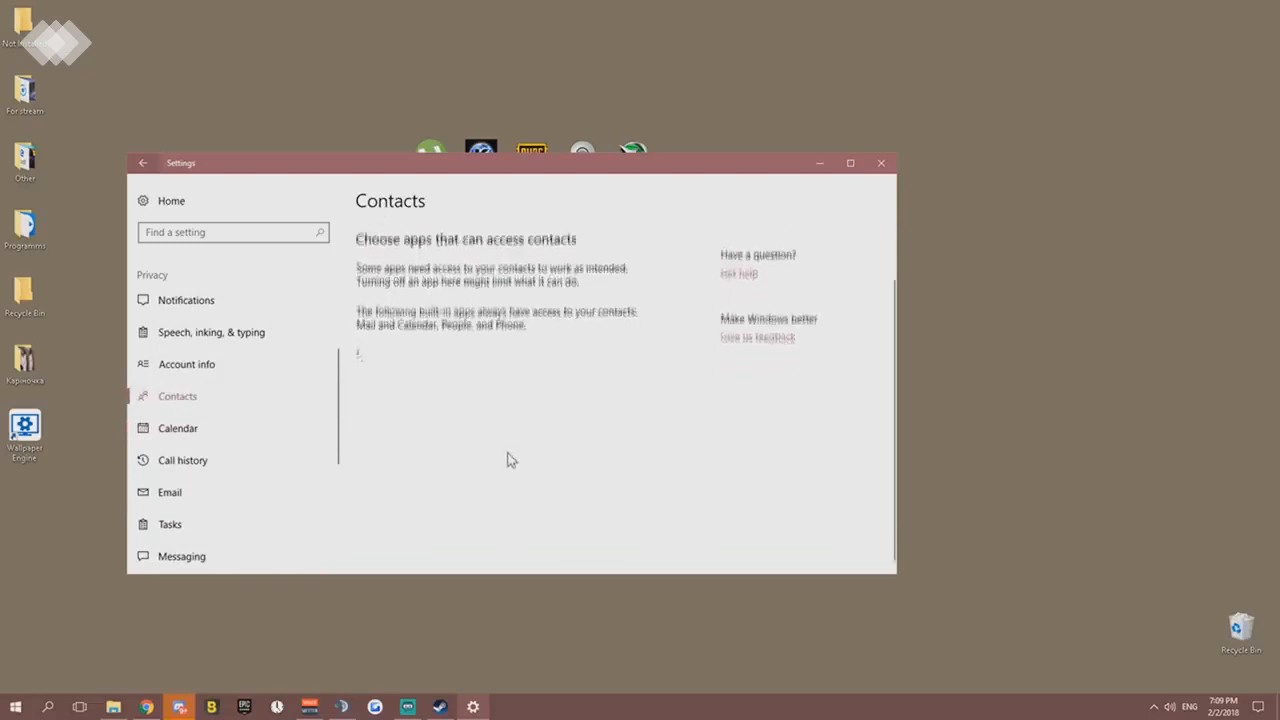
pyautogui.click(228, 428)
pyautogui.click(238, 466)
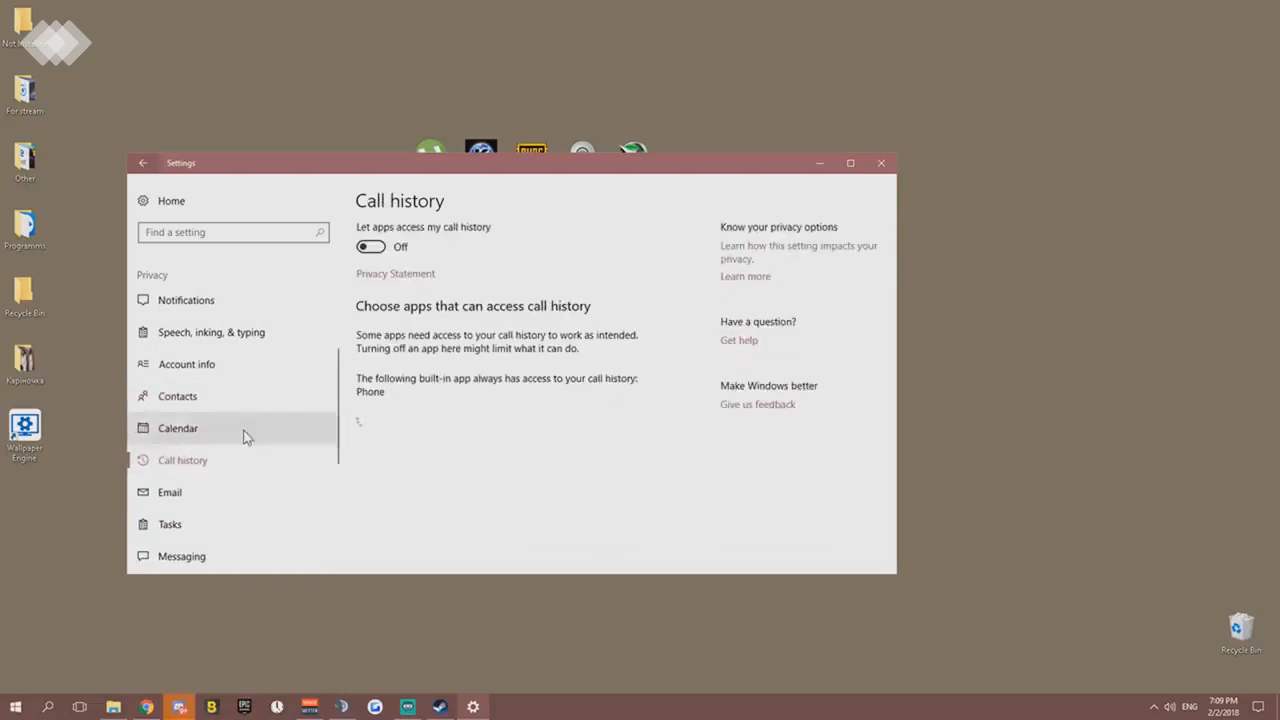
pyautogui.click(247, 437)
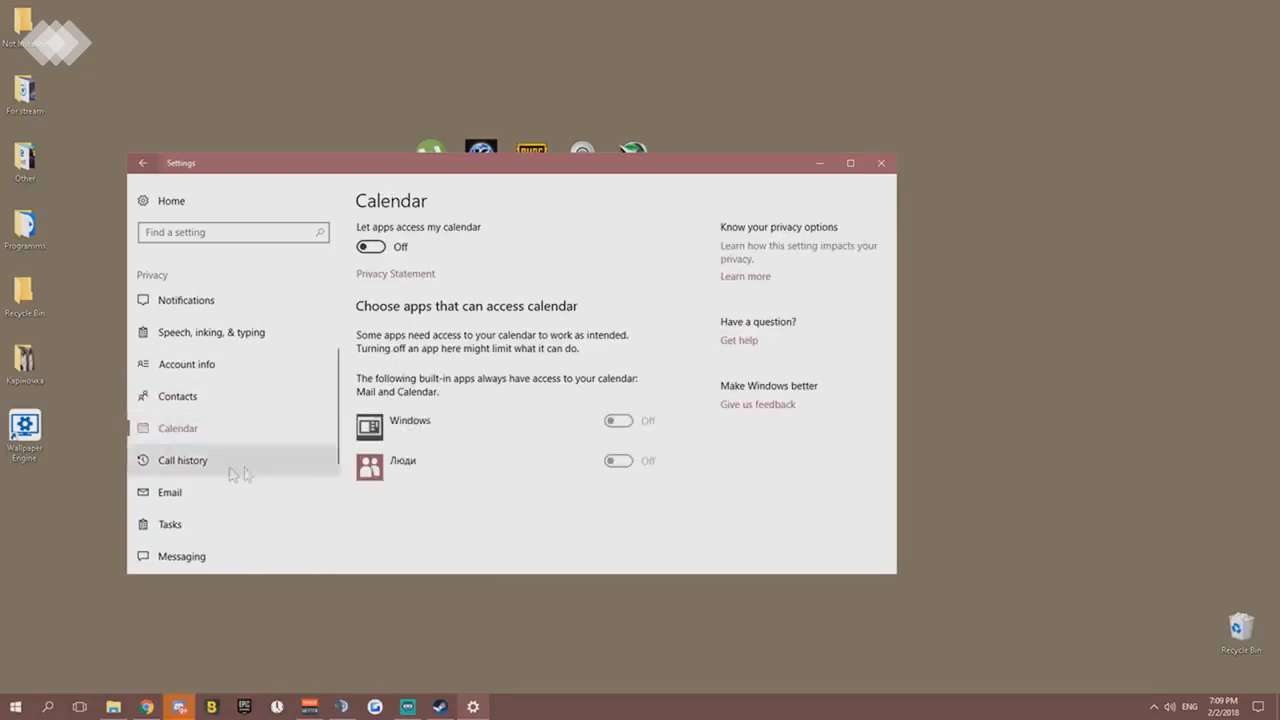
pyautogui.click(237, 466)
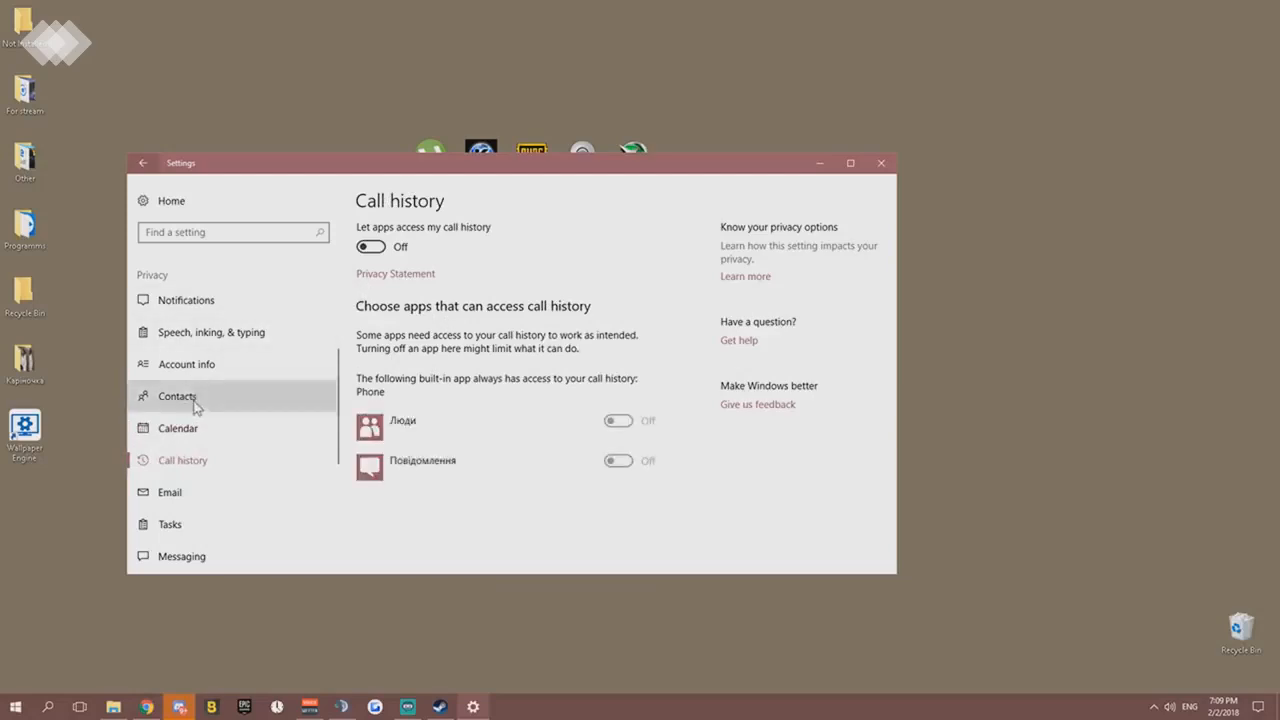
pyautogui.click(238, 397)
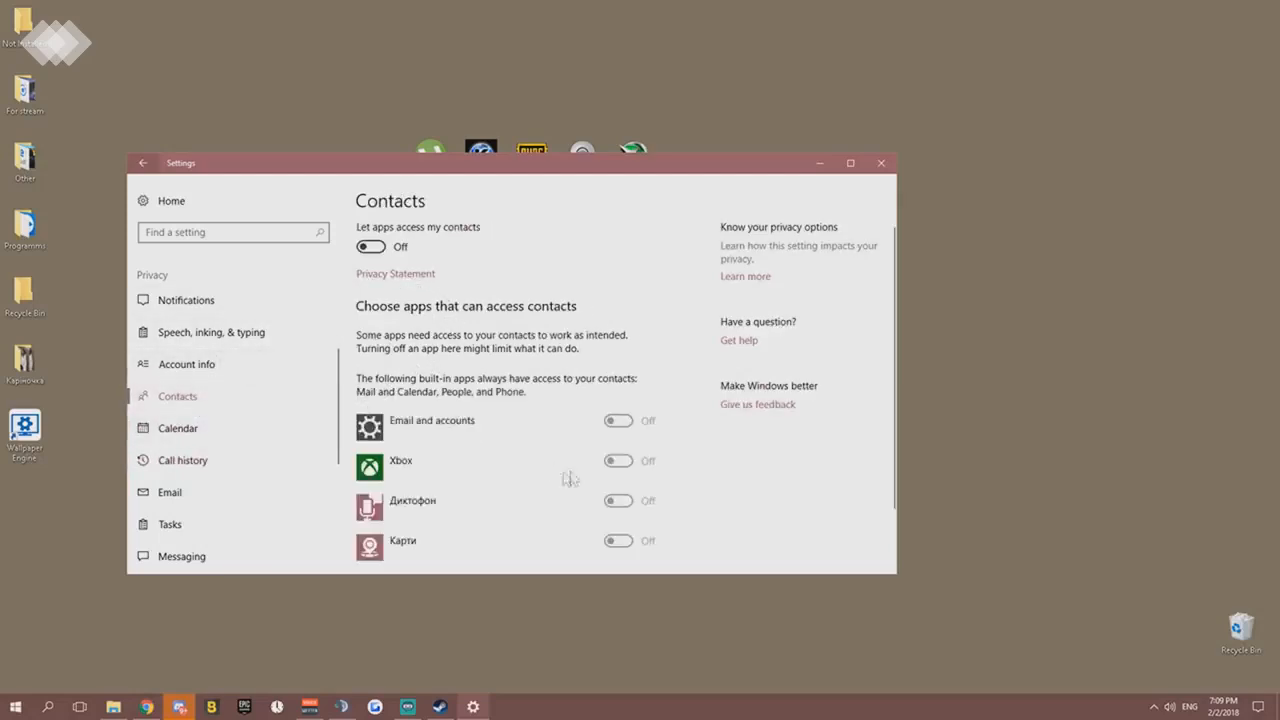
pyautogui.scroll(-1, 474, 474)
# - Check app access to Email, Tasks and Messaging in the privacy settings
pyautogui.click(241, 494)
pyautogui.click(214, 521)
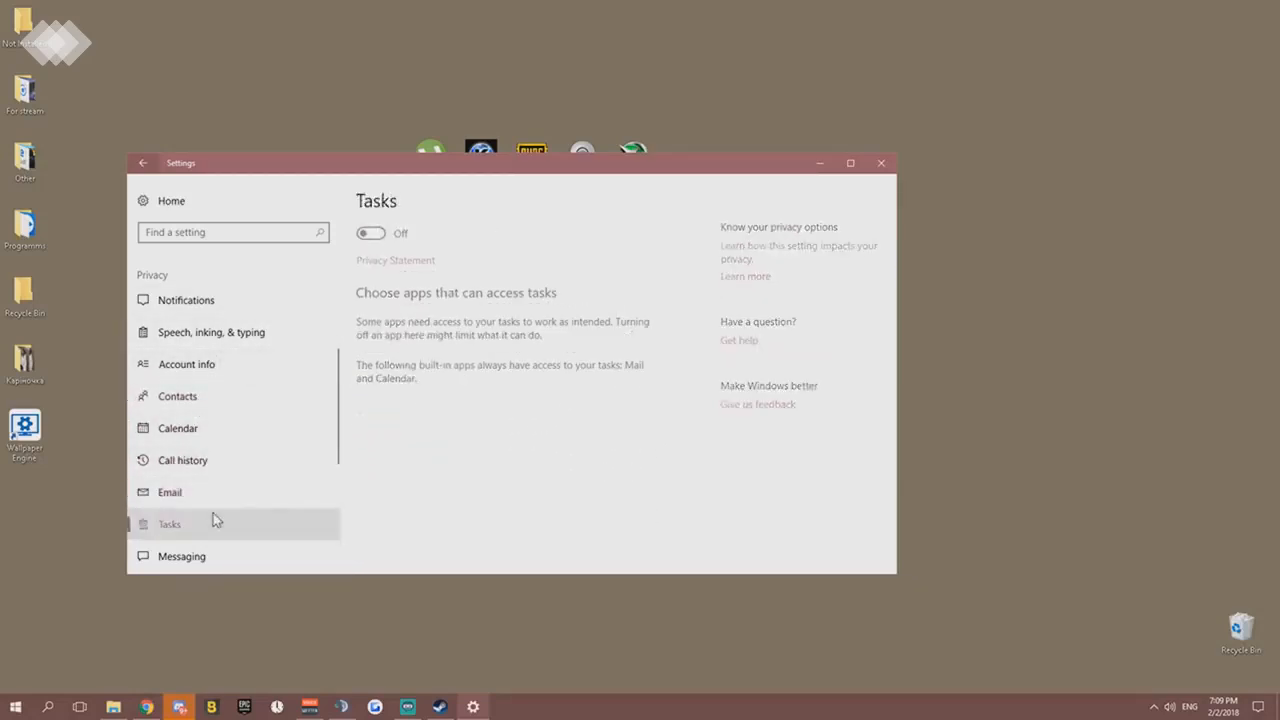
pyautogui.click(245, 552)
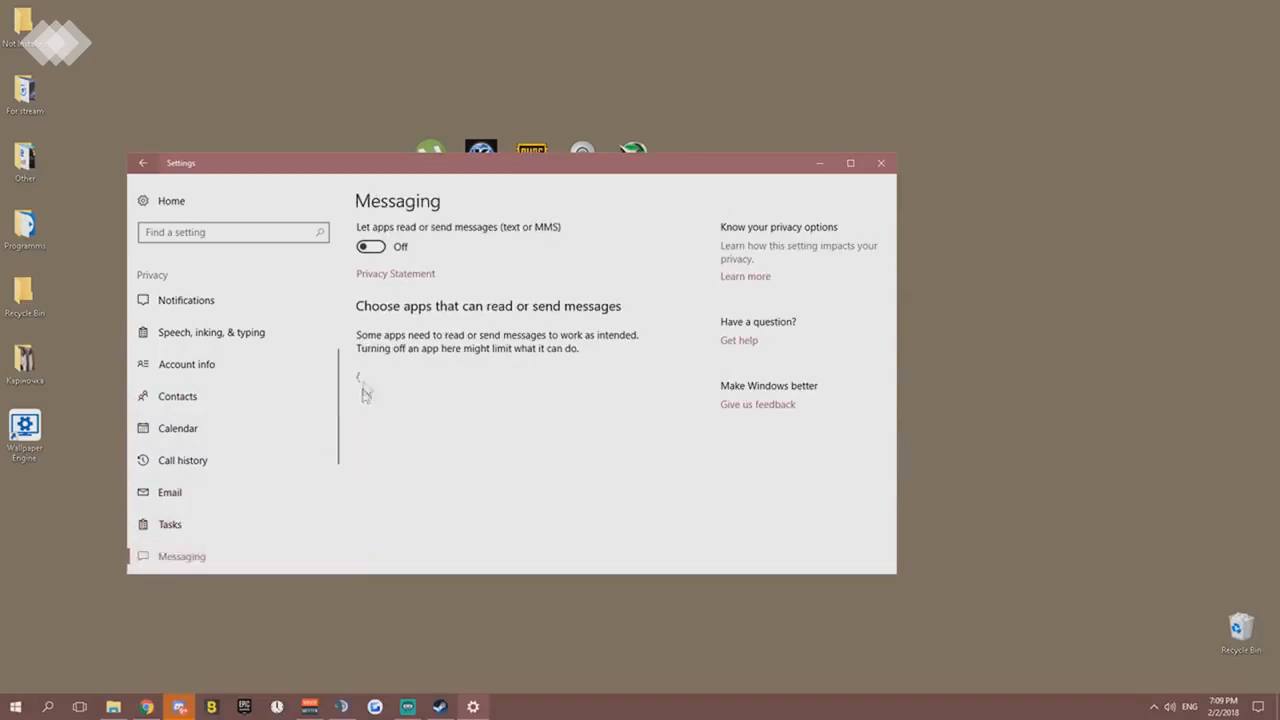
pyautogui.scroll(2, 244, 381)
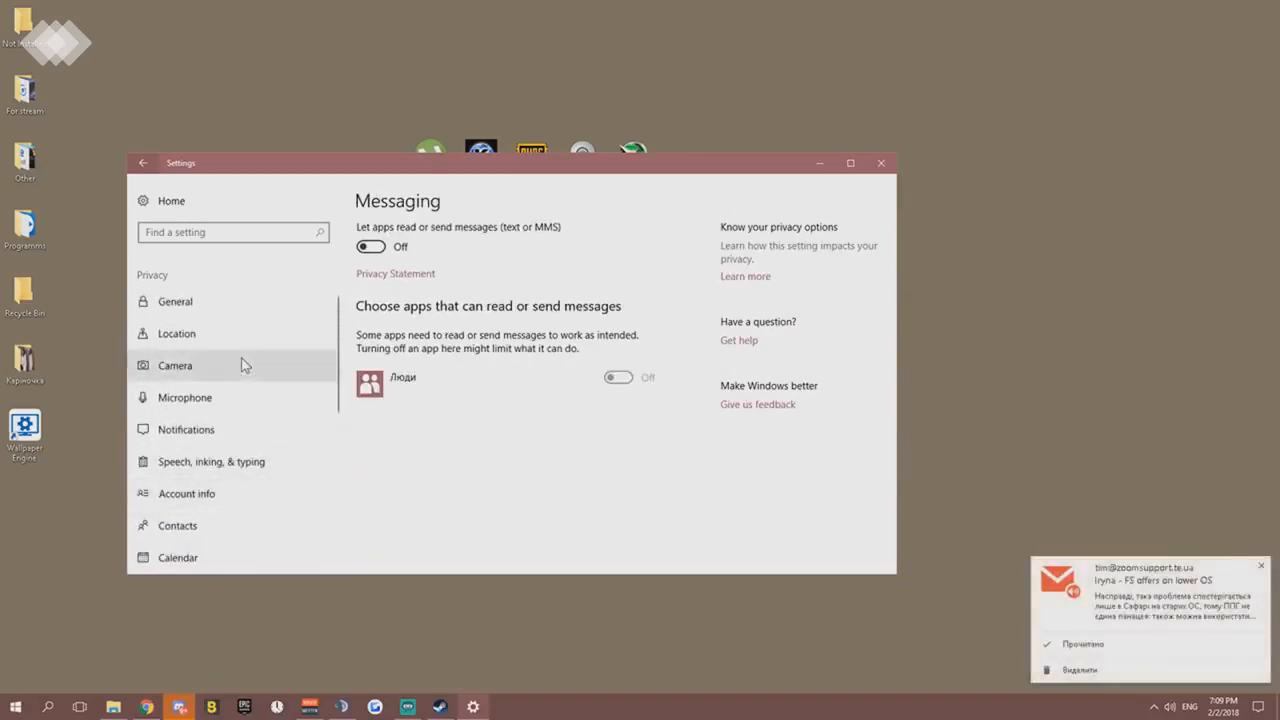
# - Look through the Update & Security pages from Windows Update and Backup to Recovery, Activation and For developers
pyautogui.click(143, 163)
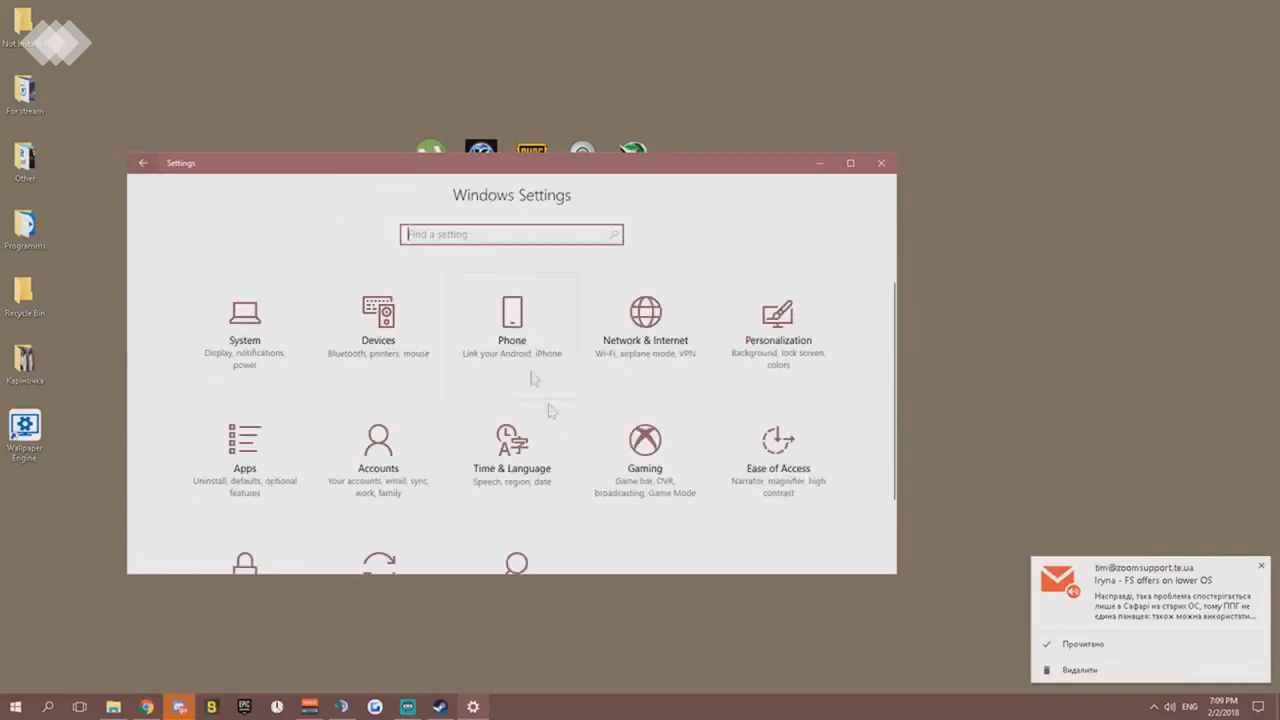
pyautogui.scroll(-3, 533, 440)
pyautogui.click(371, 491)
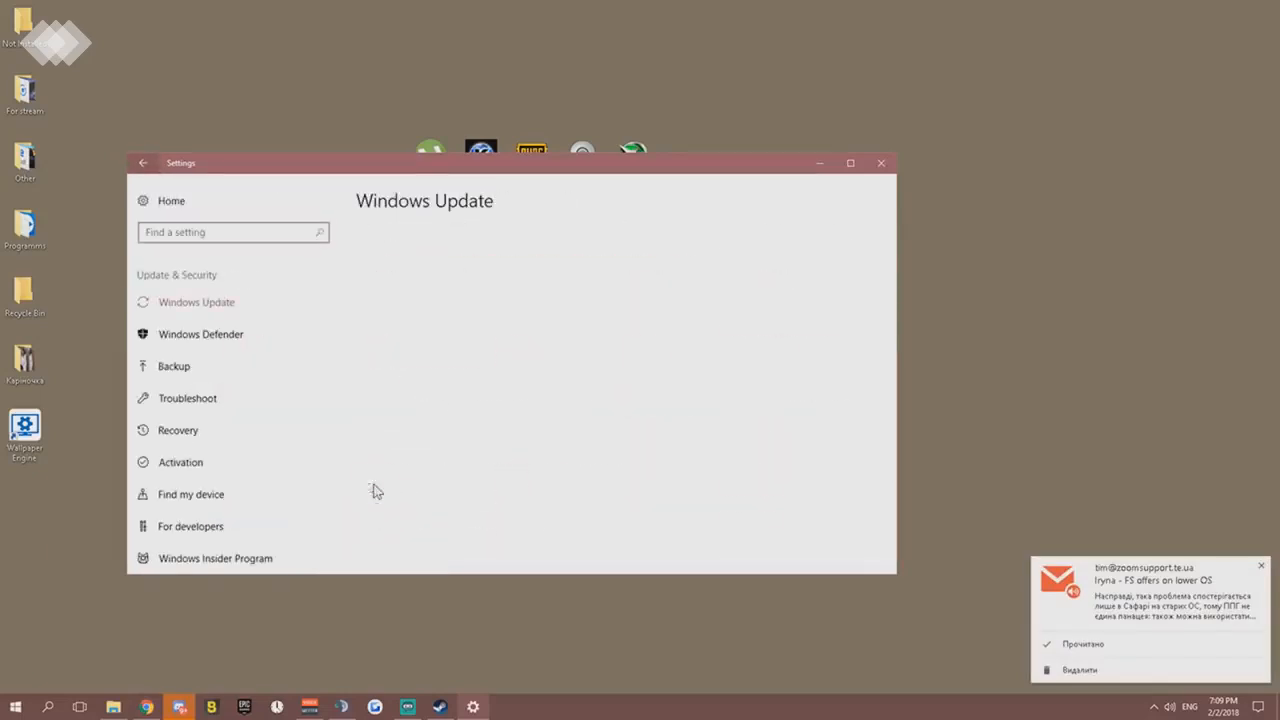
pyautogui.scroll(-2, 238, 314)
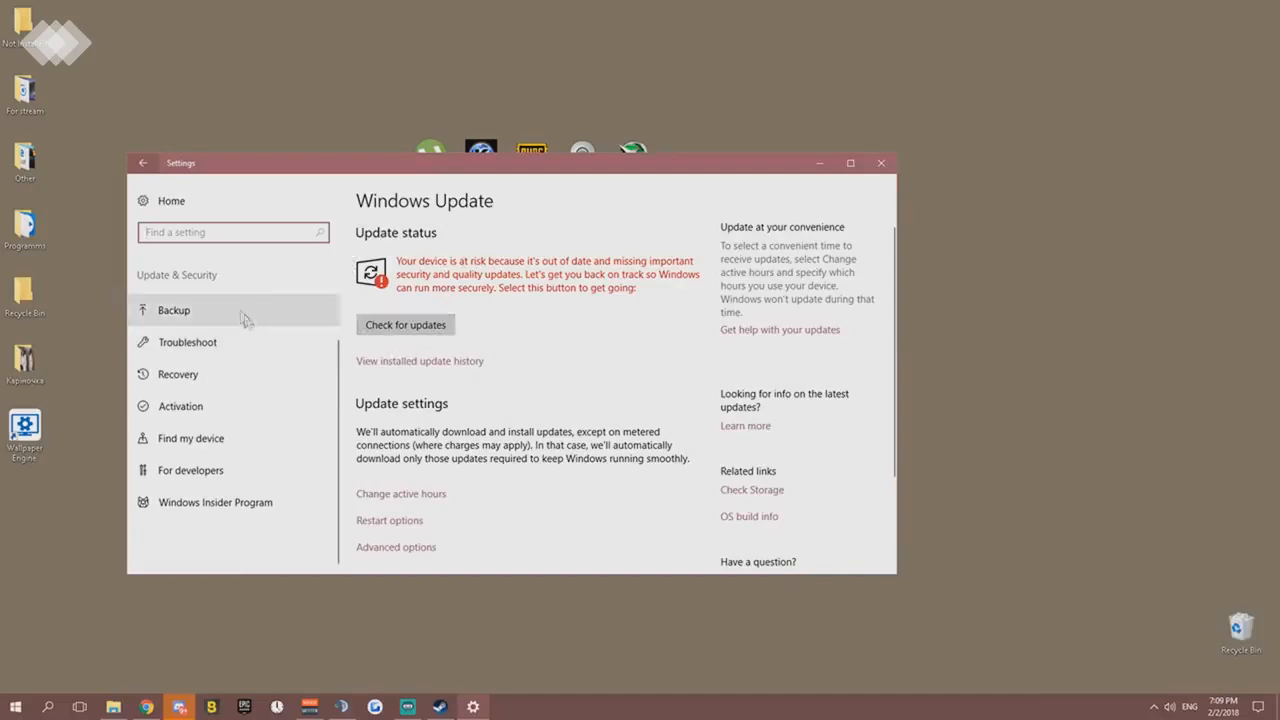
pyautogui.click(207, 320)
pyautogui.click(204, 342)
pyautogui.click(192, 378)
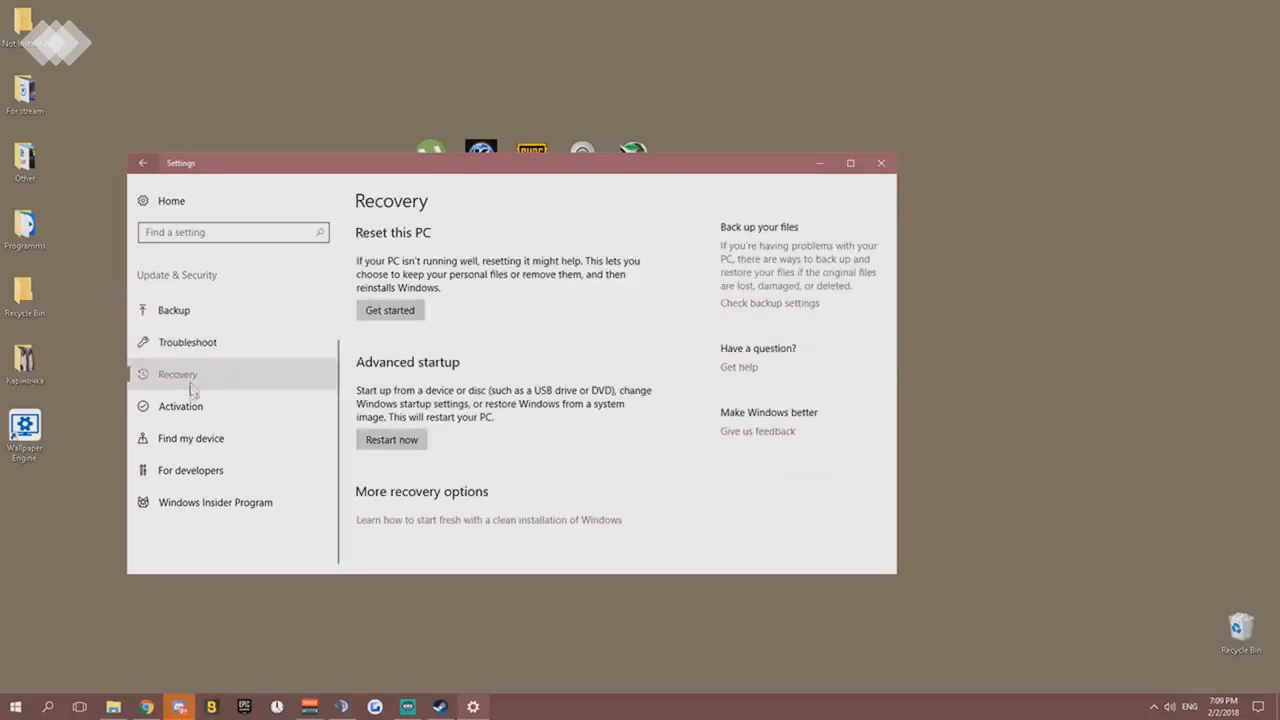
pyautogui.click(188, 411)
pyautogui.click(196, 441)
pyautogui.click(207, 470)
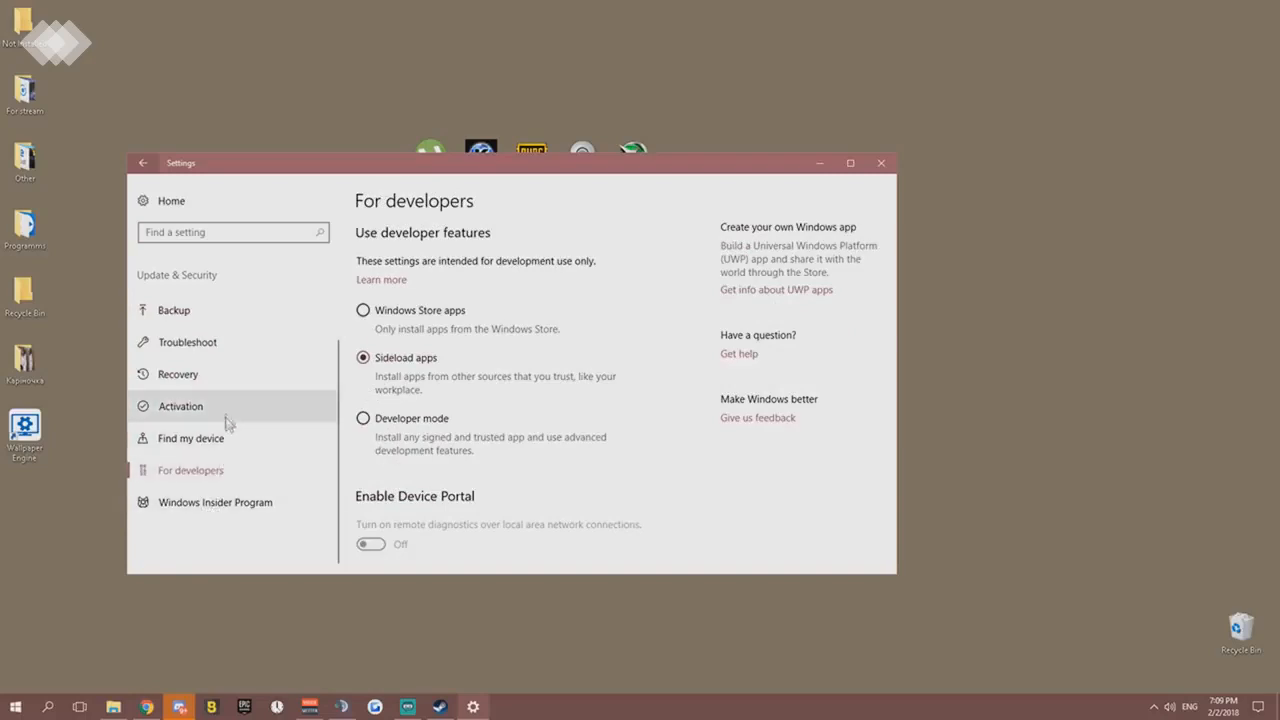
# - Recheck the Backup page, review the Windows Update status and settings, and look at Windows Defender
pyautogui.click(192, 320)
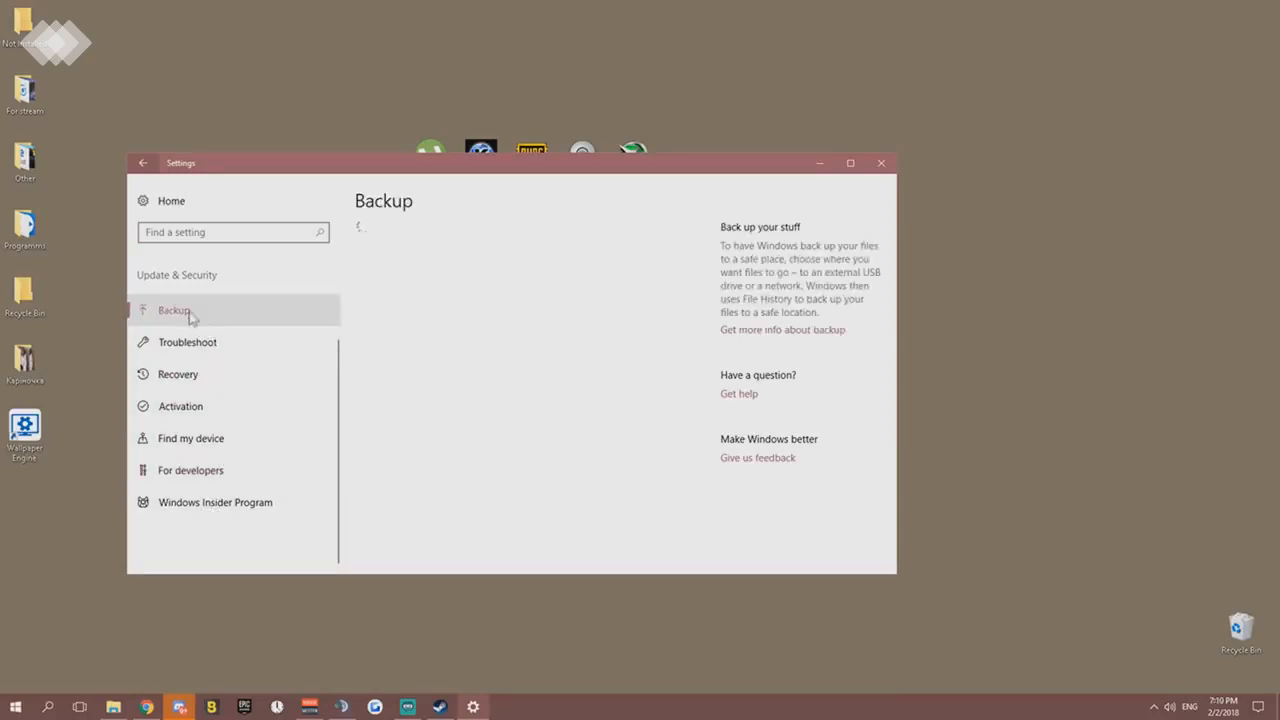
pyautogui.scroll(2, 224, 295)
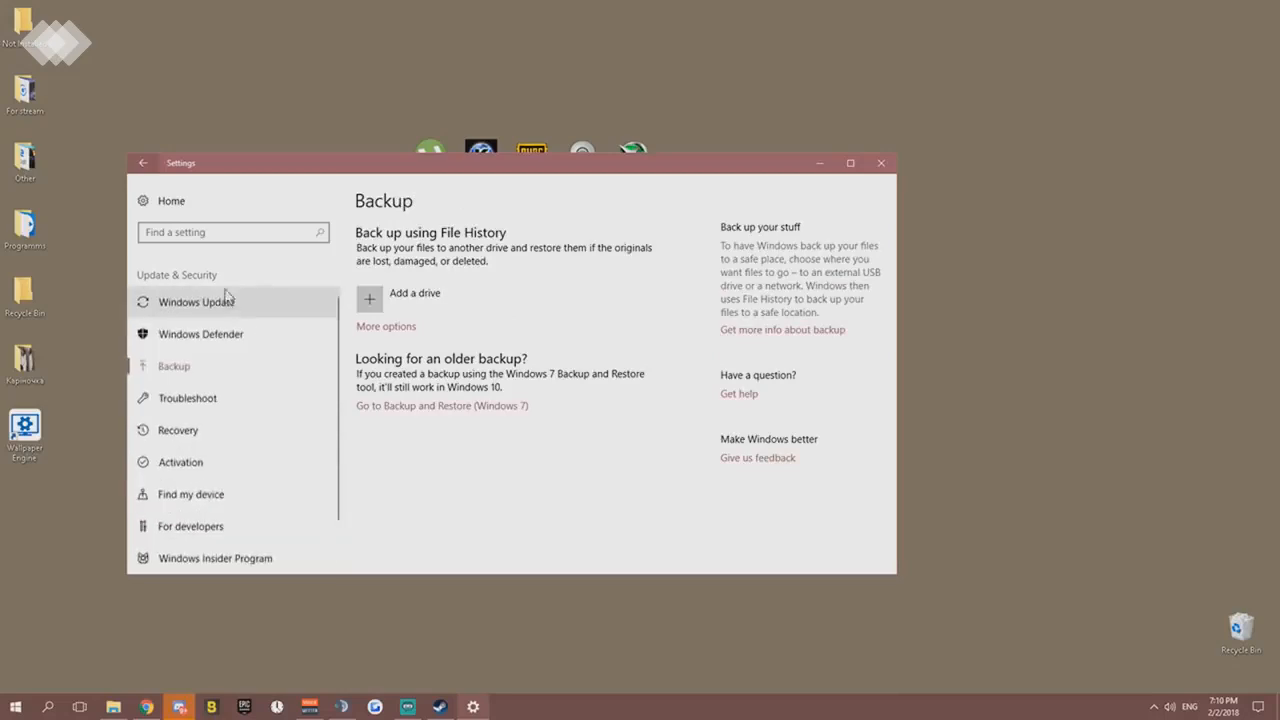
pyautogui.click(232, 304)
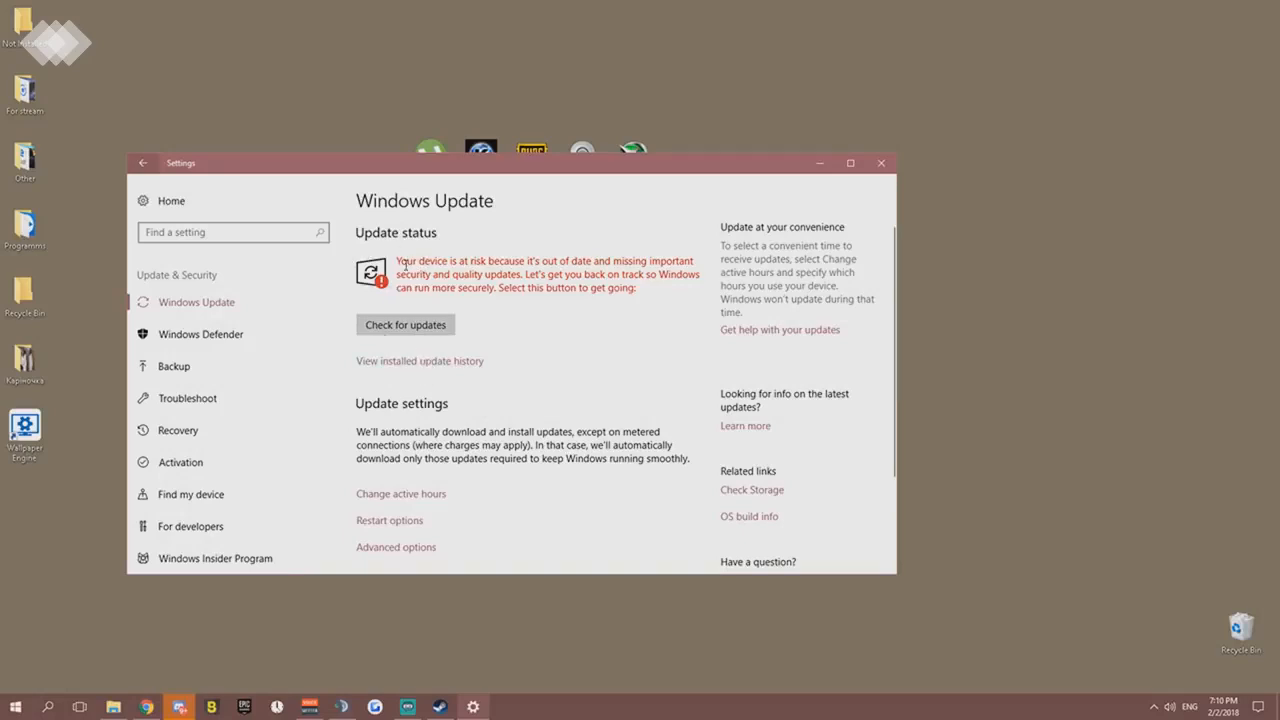
pyautogui.click(432, 324)
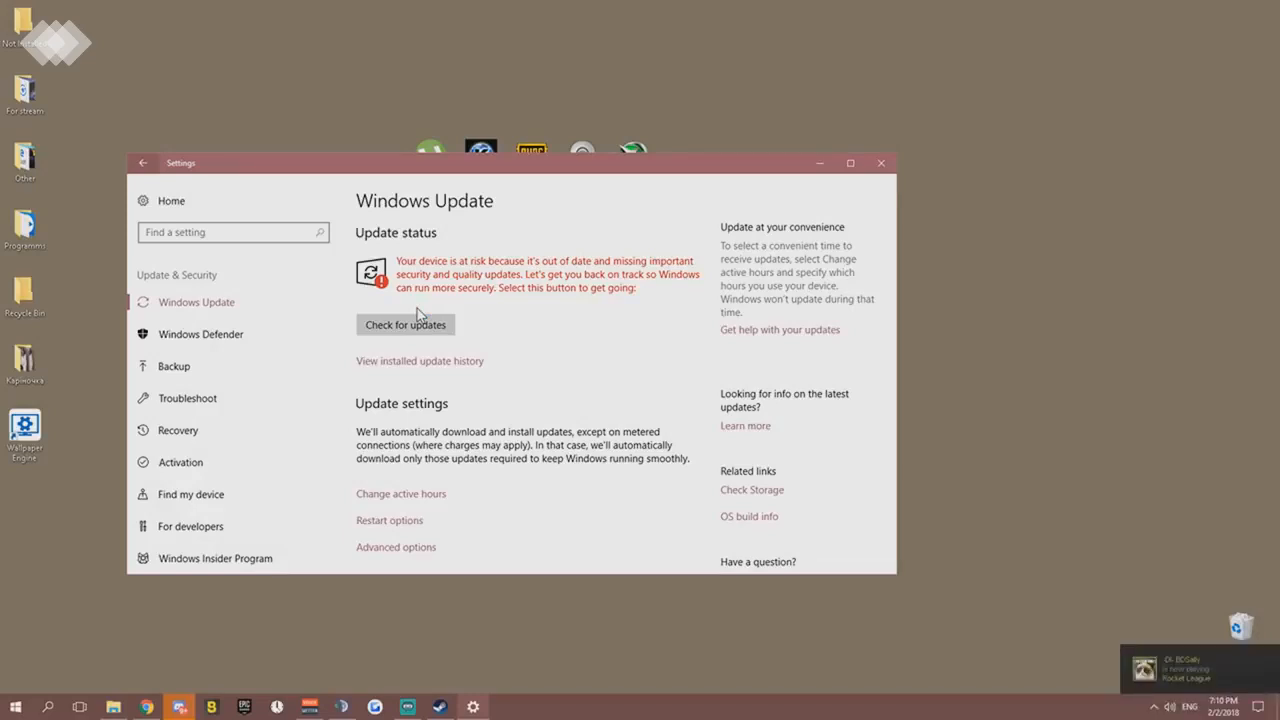
pyautogui.scroll(-1, 420, 265)
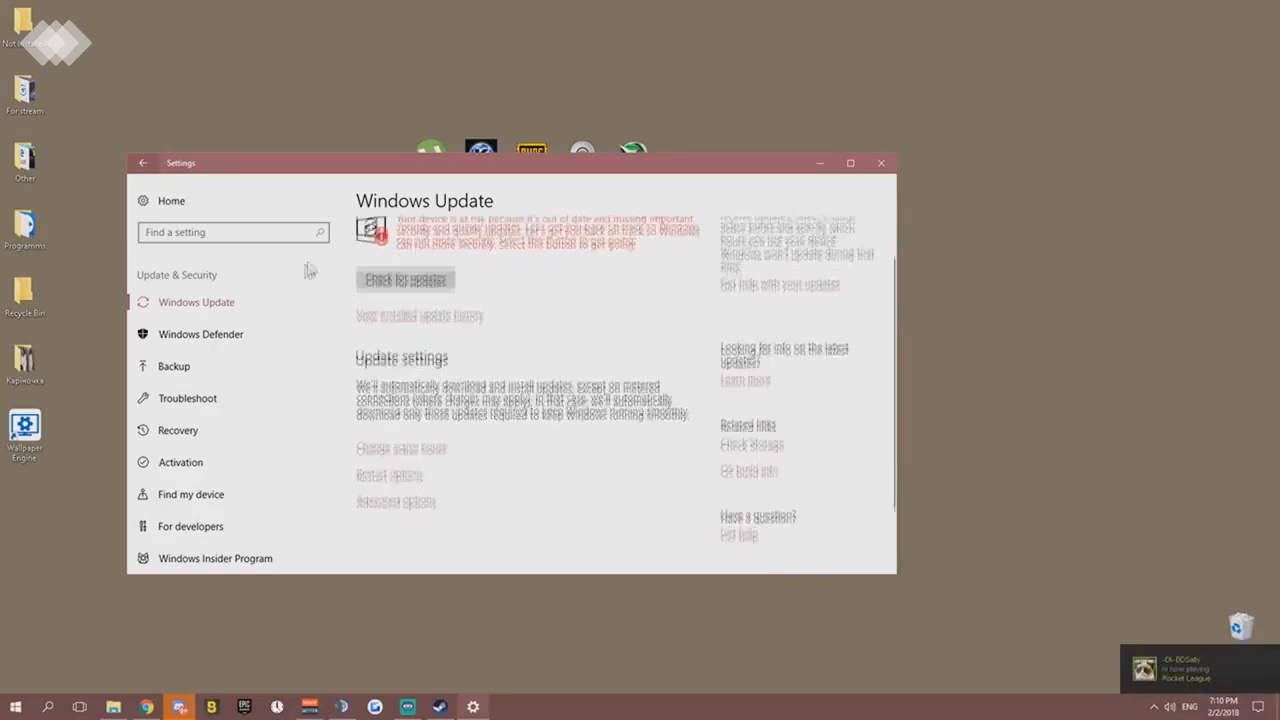
pyautogui.click(200, 334)
pyautogui.click(222, 366)
# - Look at the Language and Permissions & History pages in the Search category of Windows Settings
pyautogui.click(171, 200)
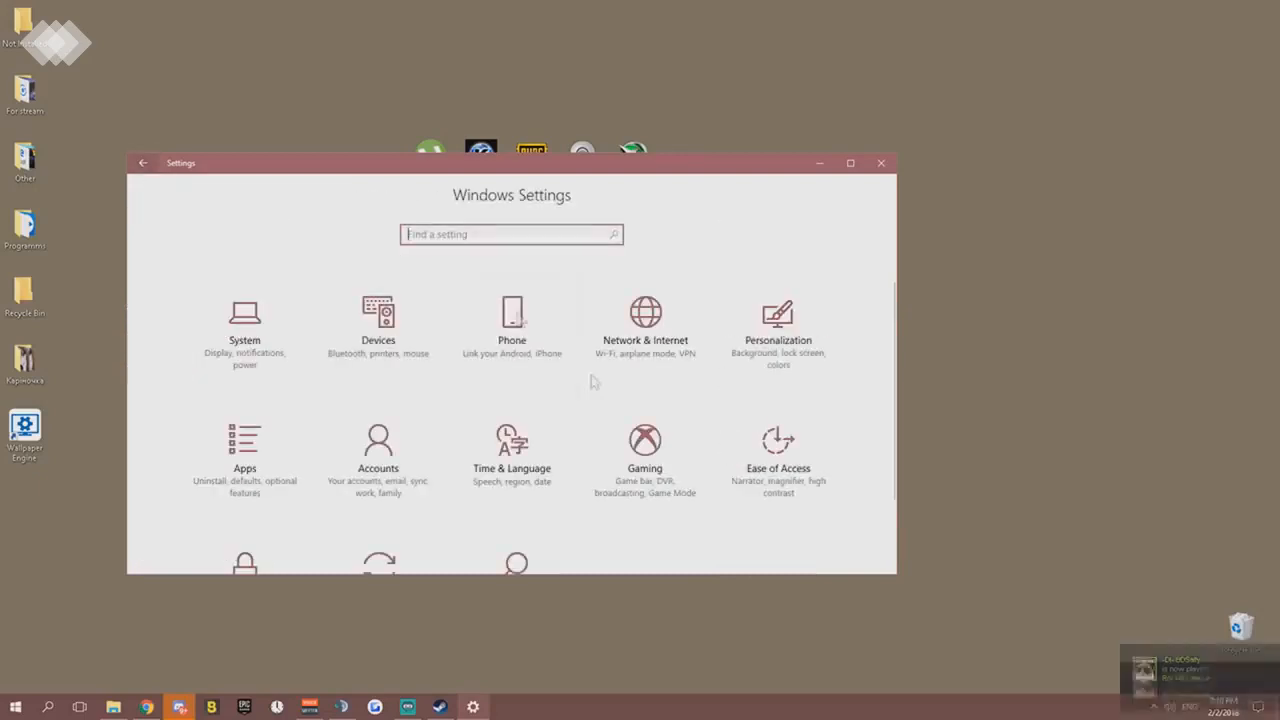
pyautogui.scroll(-3, 700, 480)
pyautogui.click(503, 485)
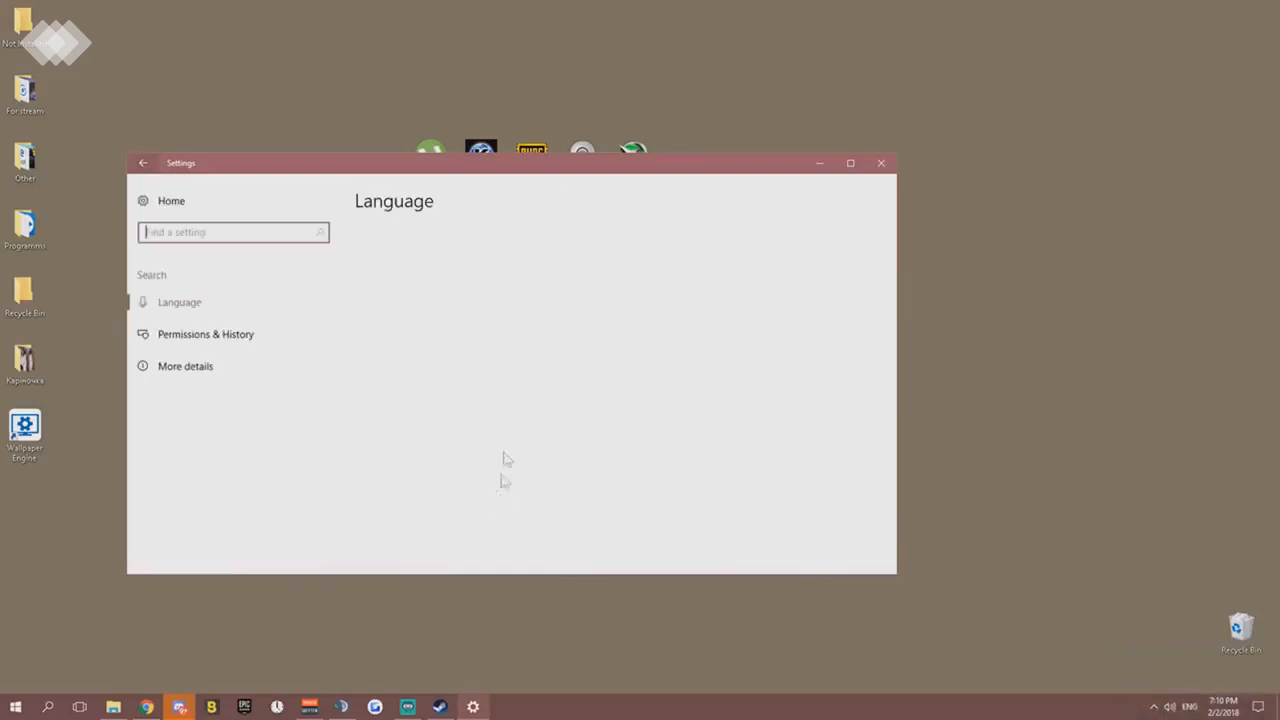
pyautogui.click(228, 341)
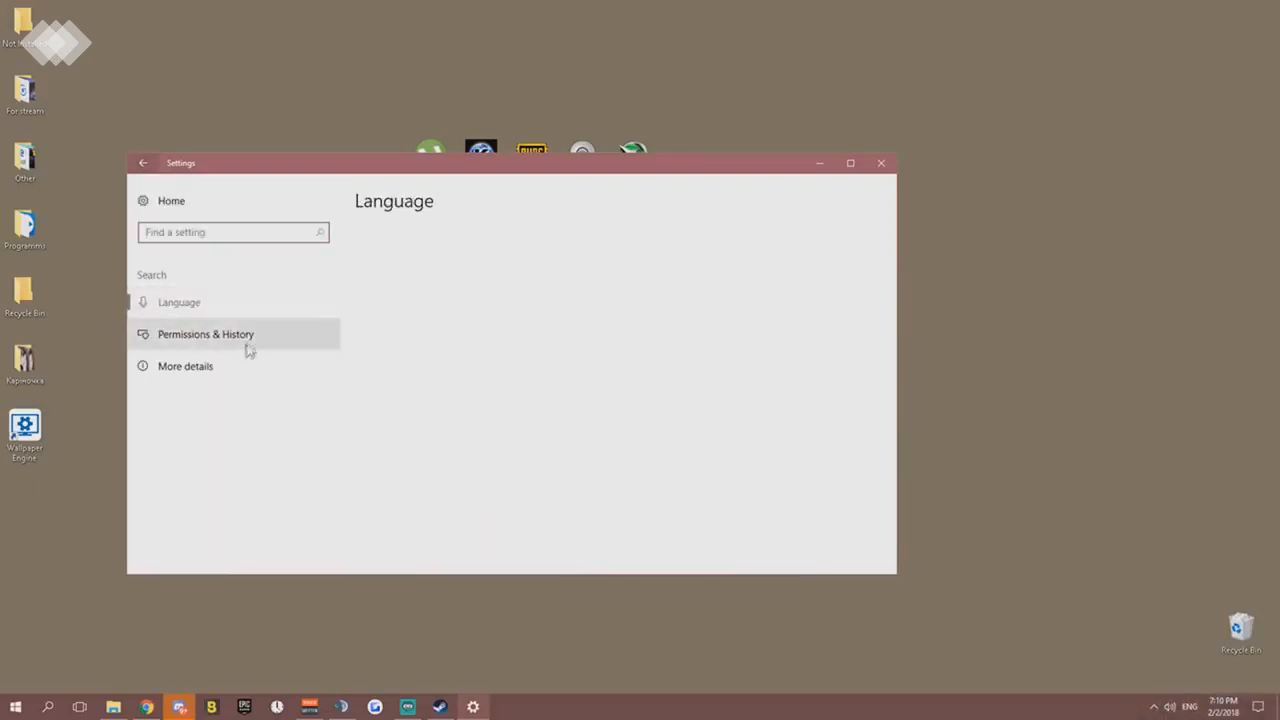
pyautogui.click(243, 338)
pyautogui.click(242, 338)
pyautogui.click(247, 302)
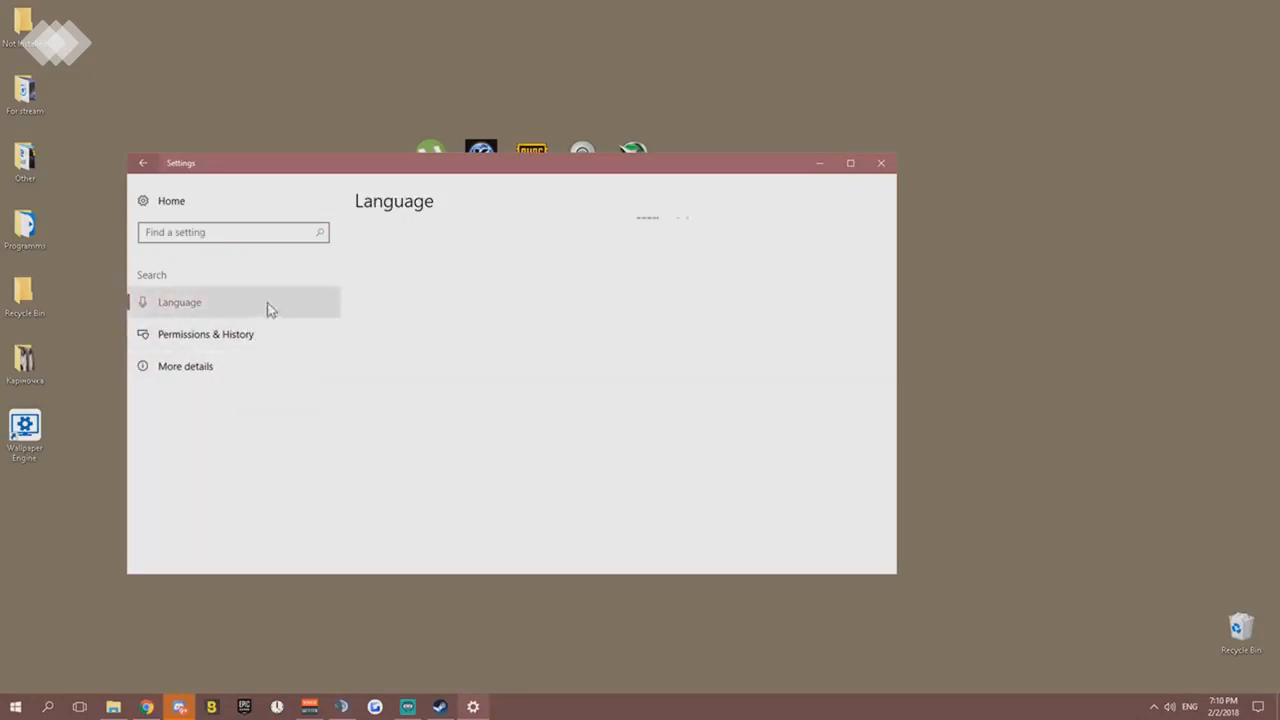
# - Review the Language, Permissions & History and More details pages in the Search settings, and close Windows Settings
pyautogui.click(270, 336)
pyautogui.click(273, 302)
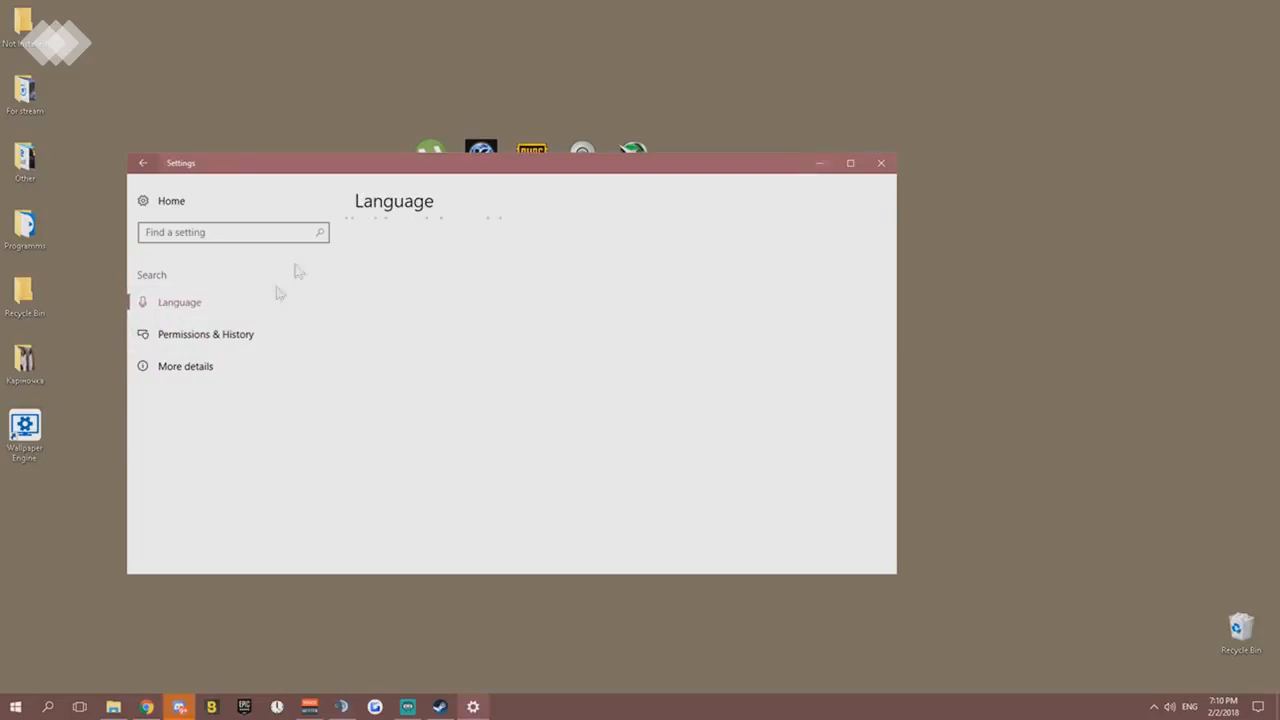
pyautogui.click(261, 336)
pyautogui.click(264, 304)
pyautogui.click(226, 334)
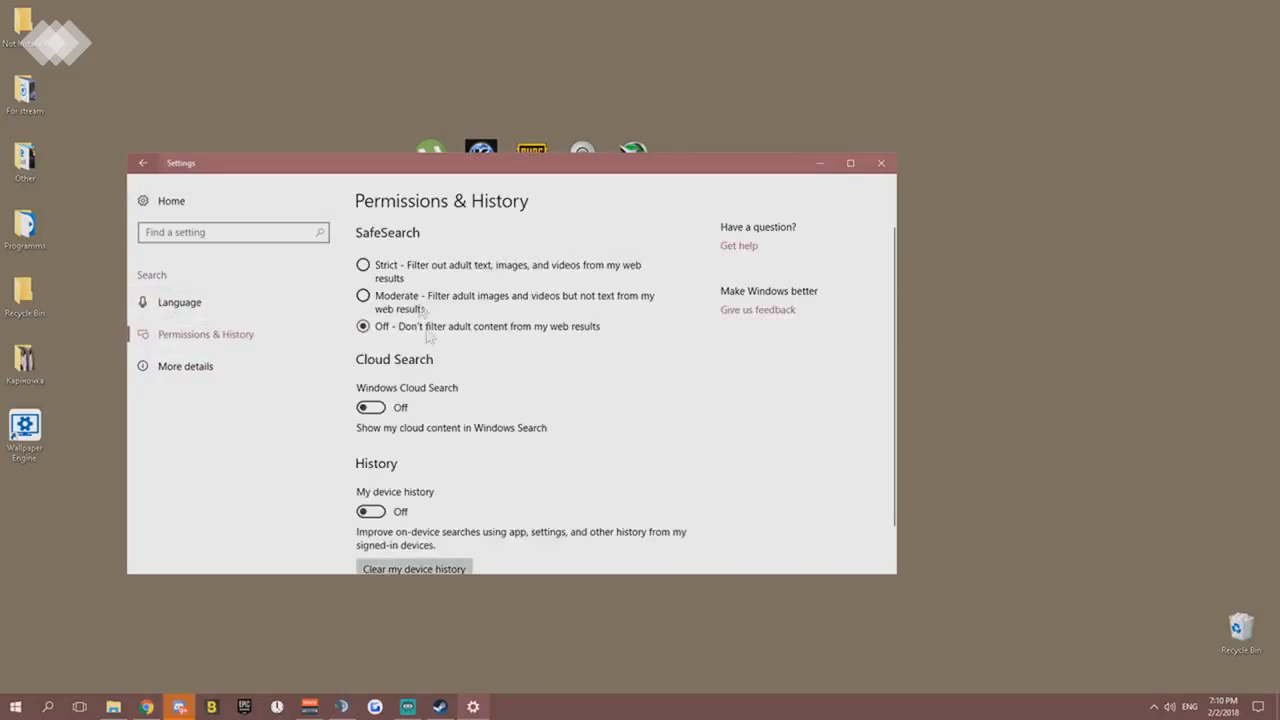
pyautogui.scroll(-1, 440, 378)
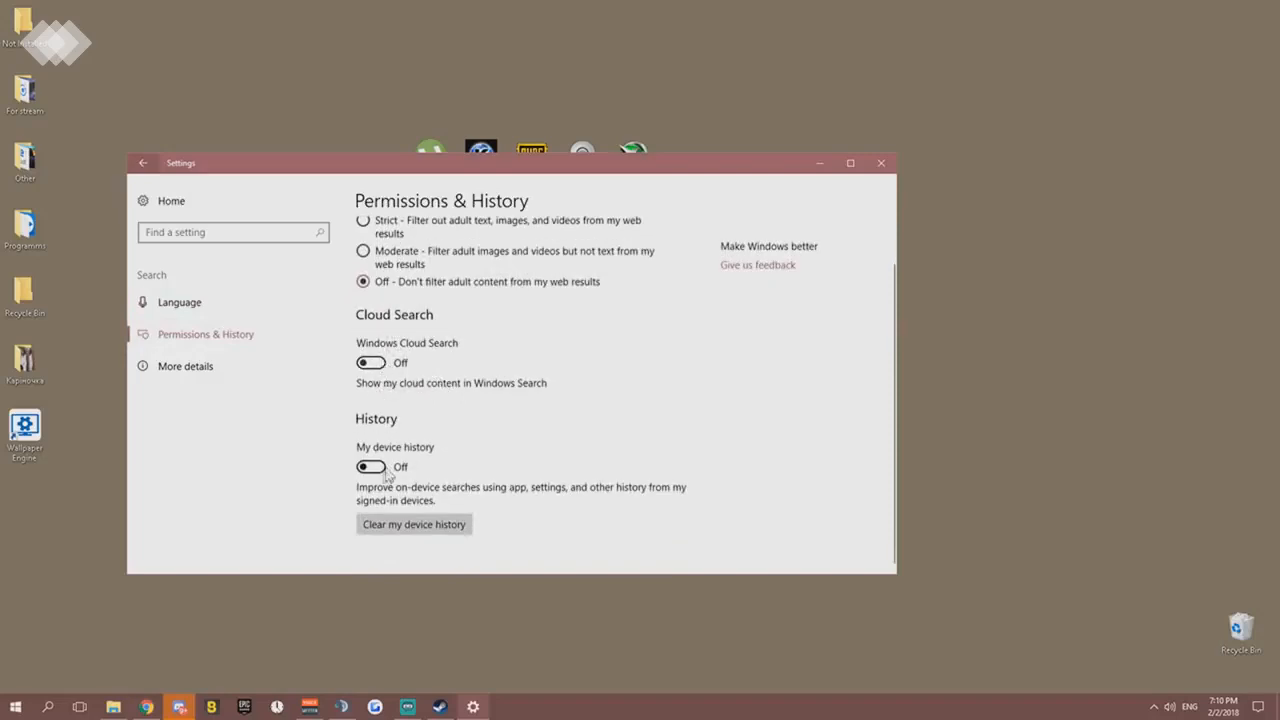
pyautogui.scroll(1, 420, 460)
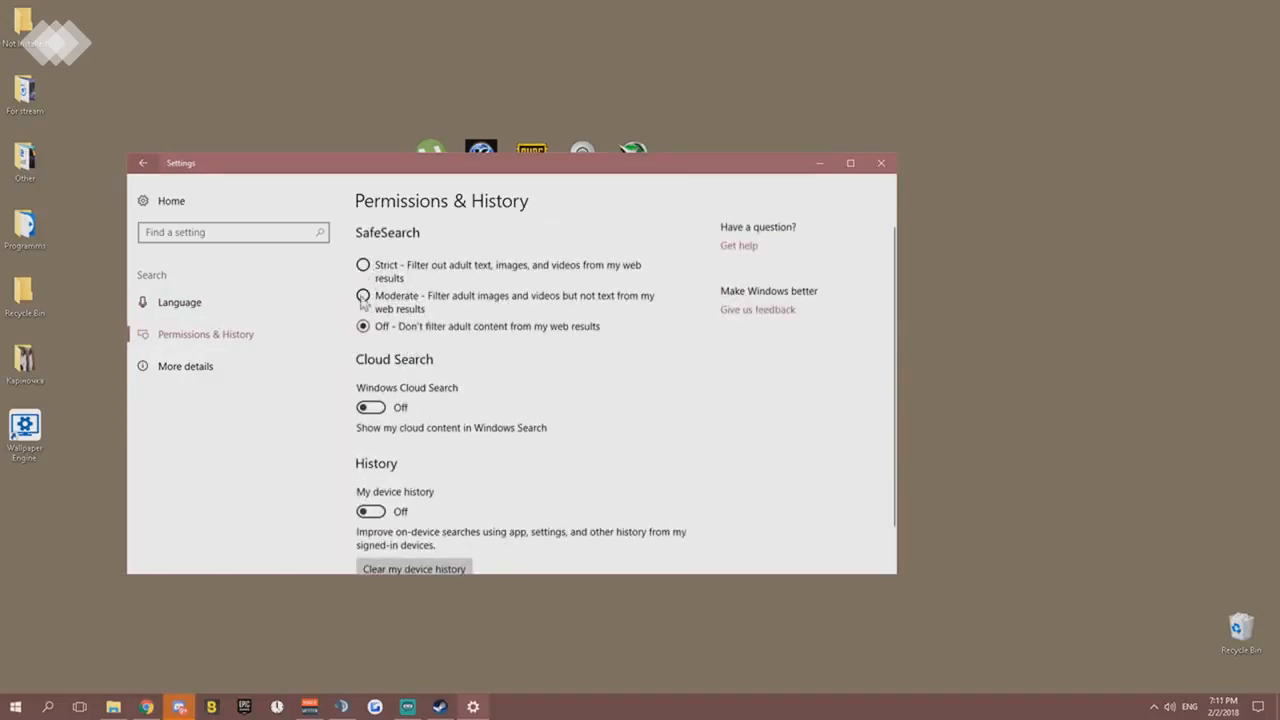
pyautogui.click(212, 364)
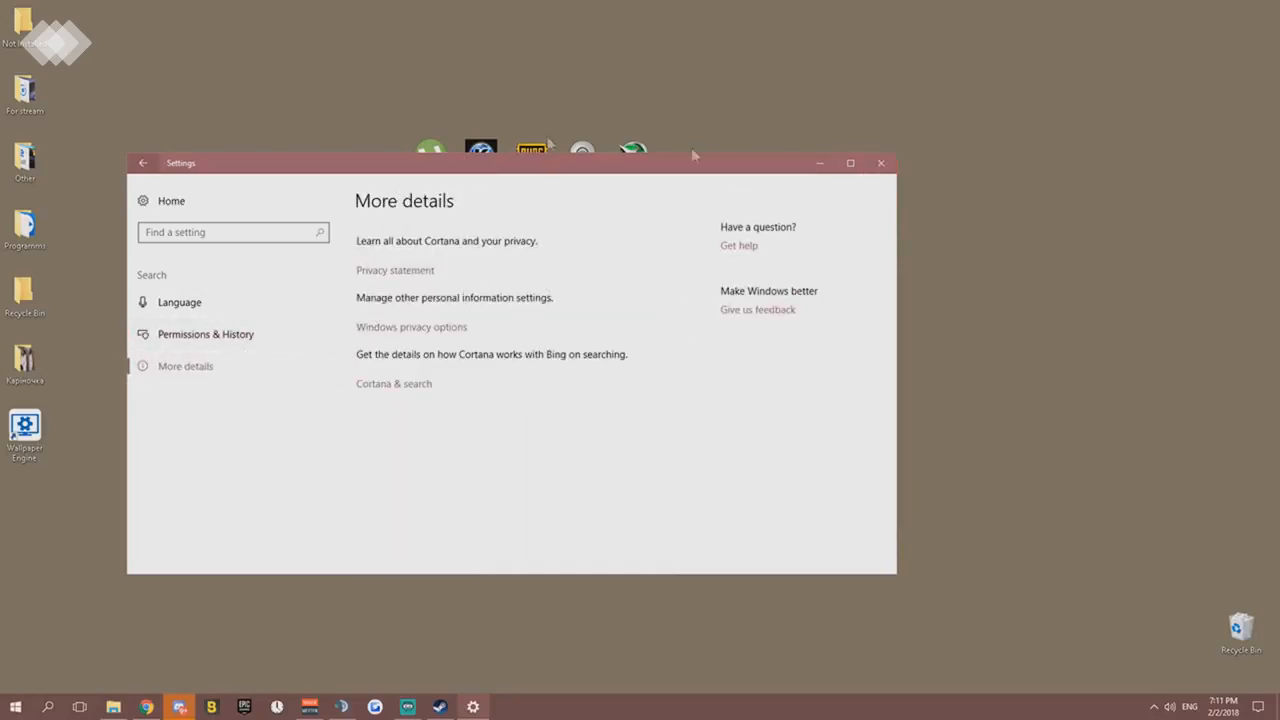
pyautogui.click(144, 163)
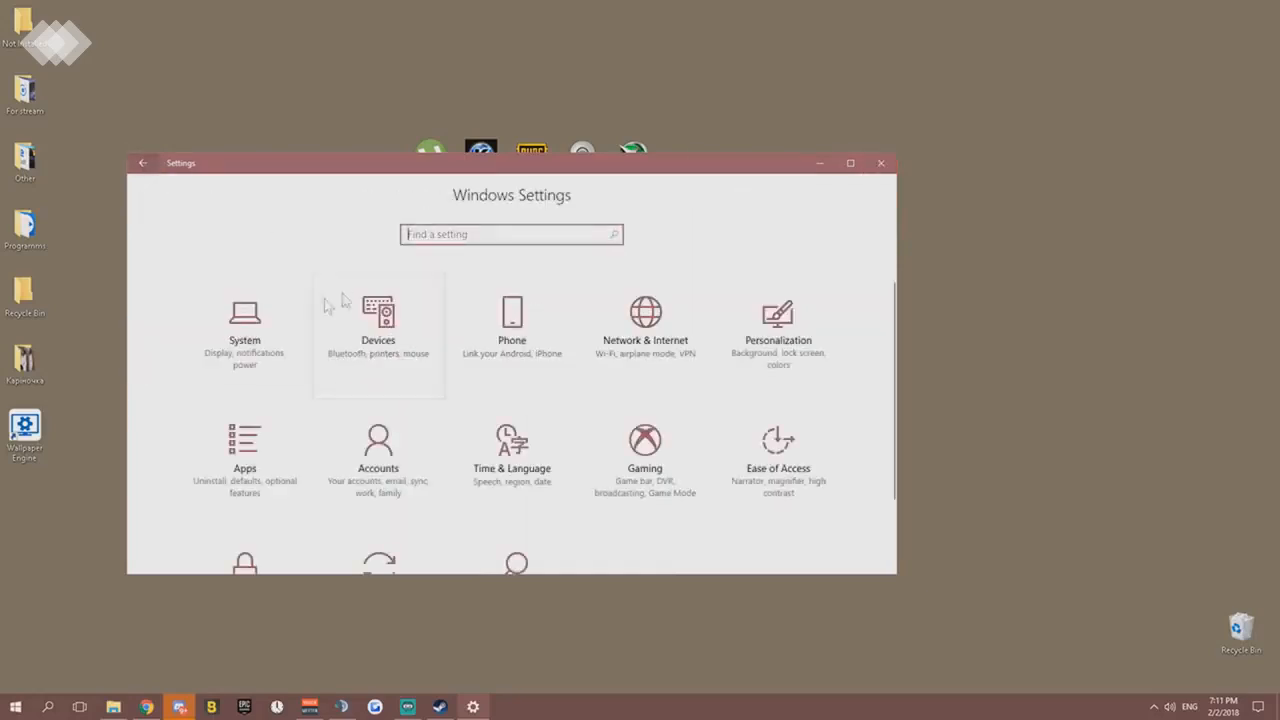
pyautogui.click(880, 163)
# - Switch to File Explorer, go to Local Disk (C:), and open the properties of This PC
pyautogui.click(113, 707)
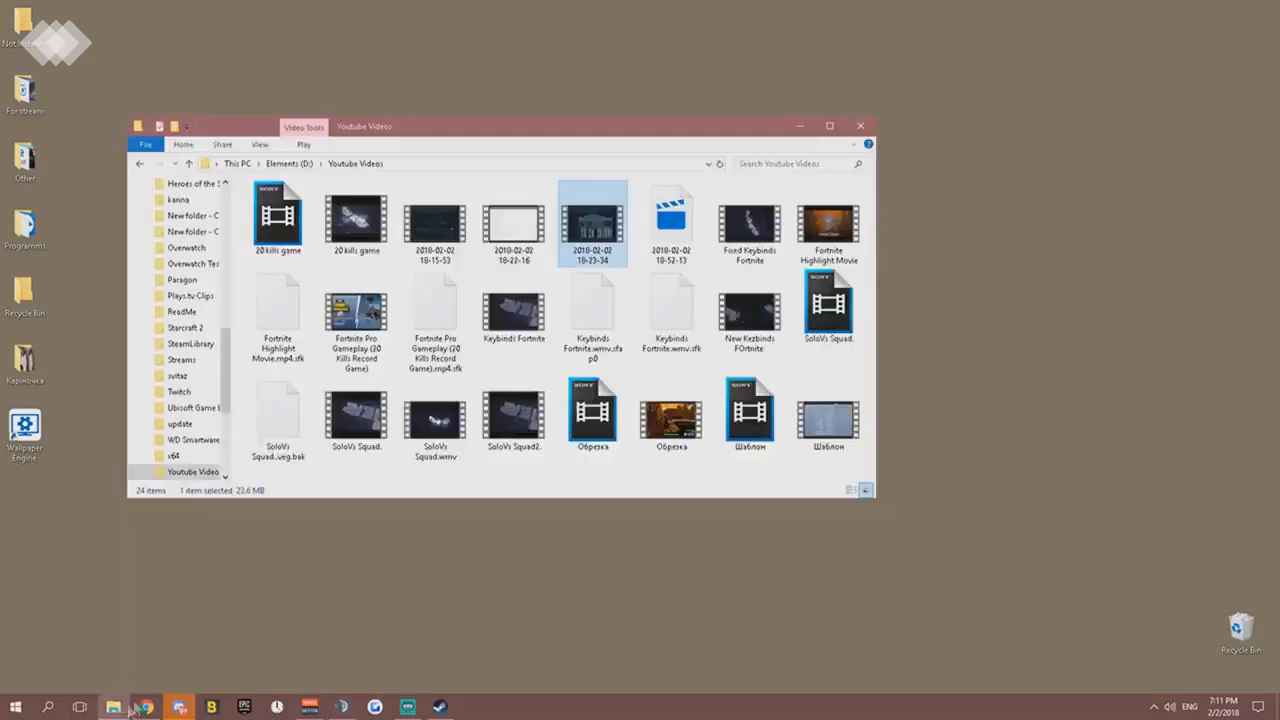
pyautogui.click(139, 164)
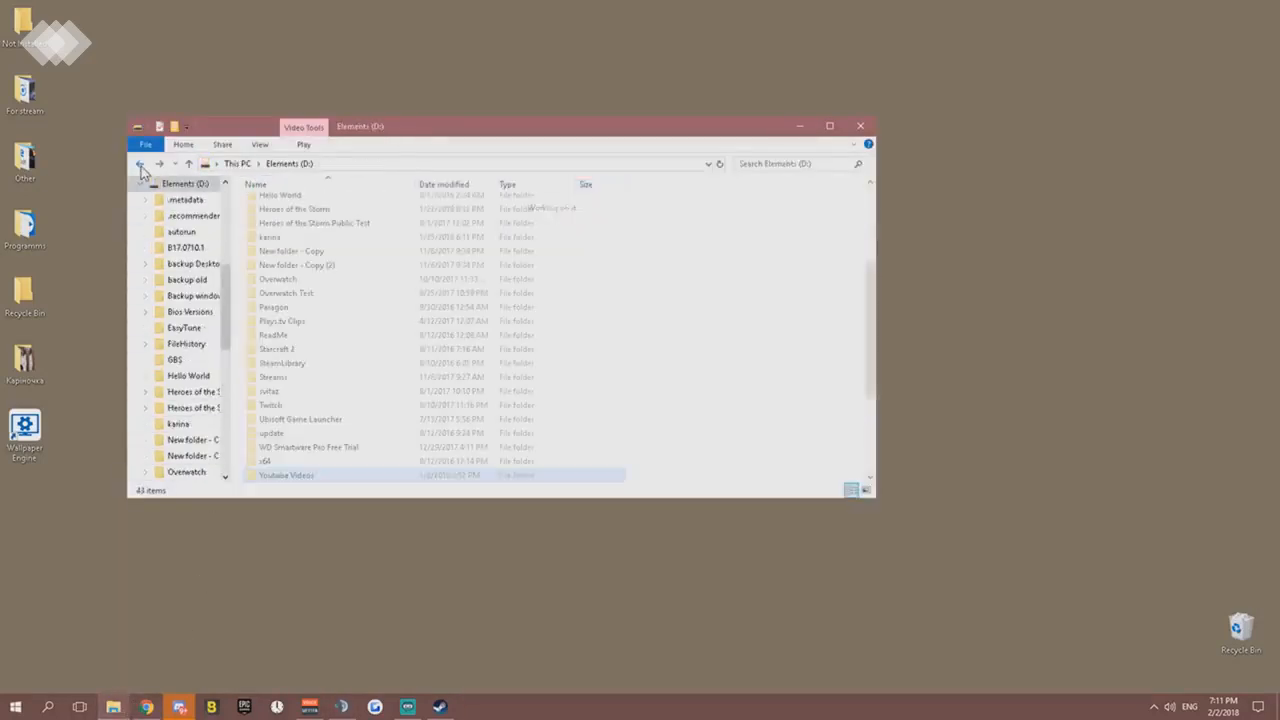
pyautogui.click(139, 164)
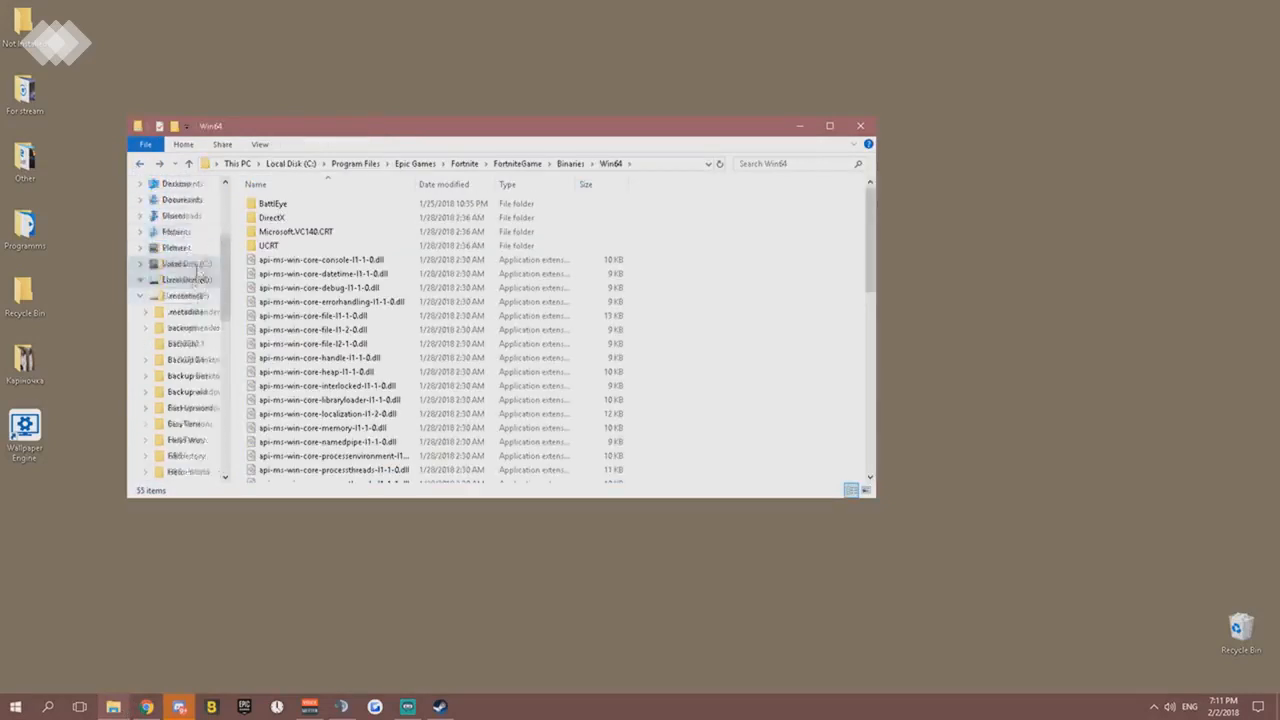
pyautogui.click(188, 298)
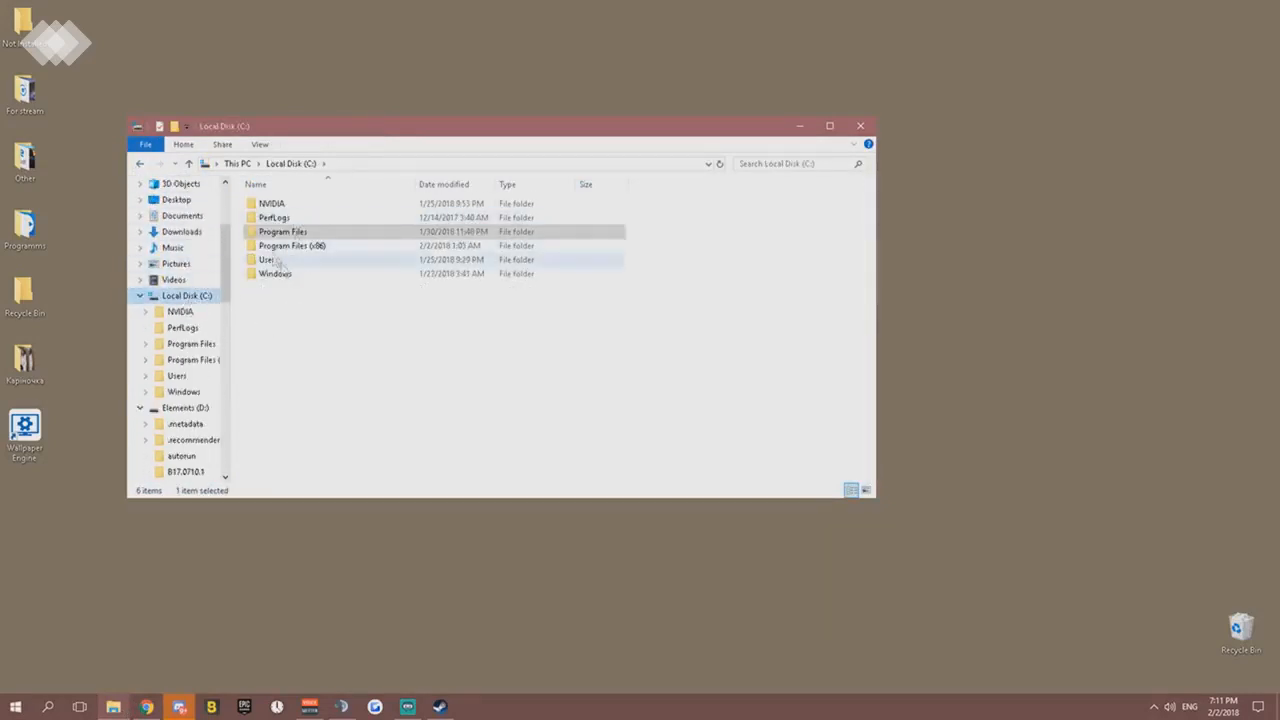
pyautogui.scroll(3, 172, 251)
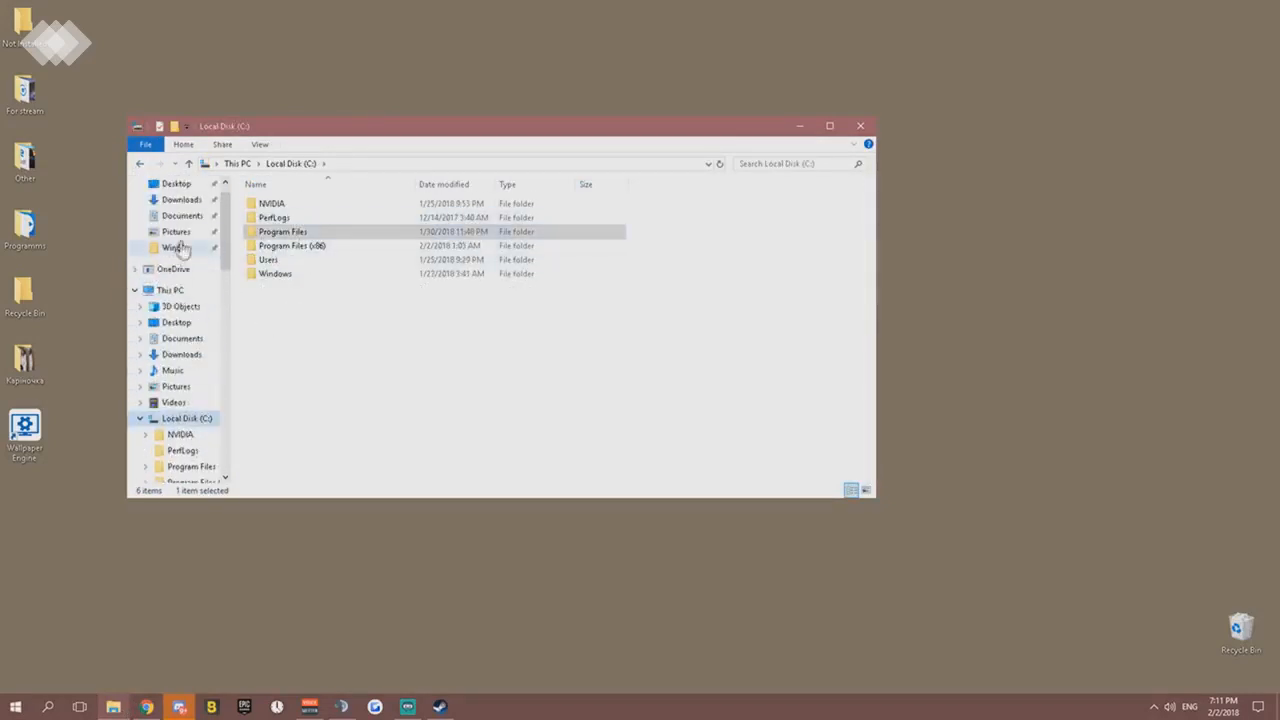
pyautogui.rightClick(176, 296)
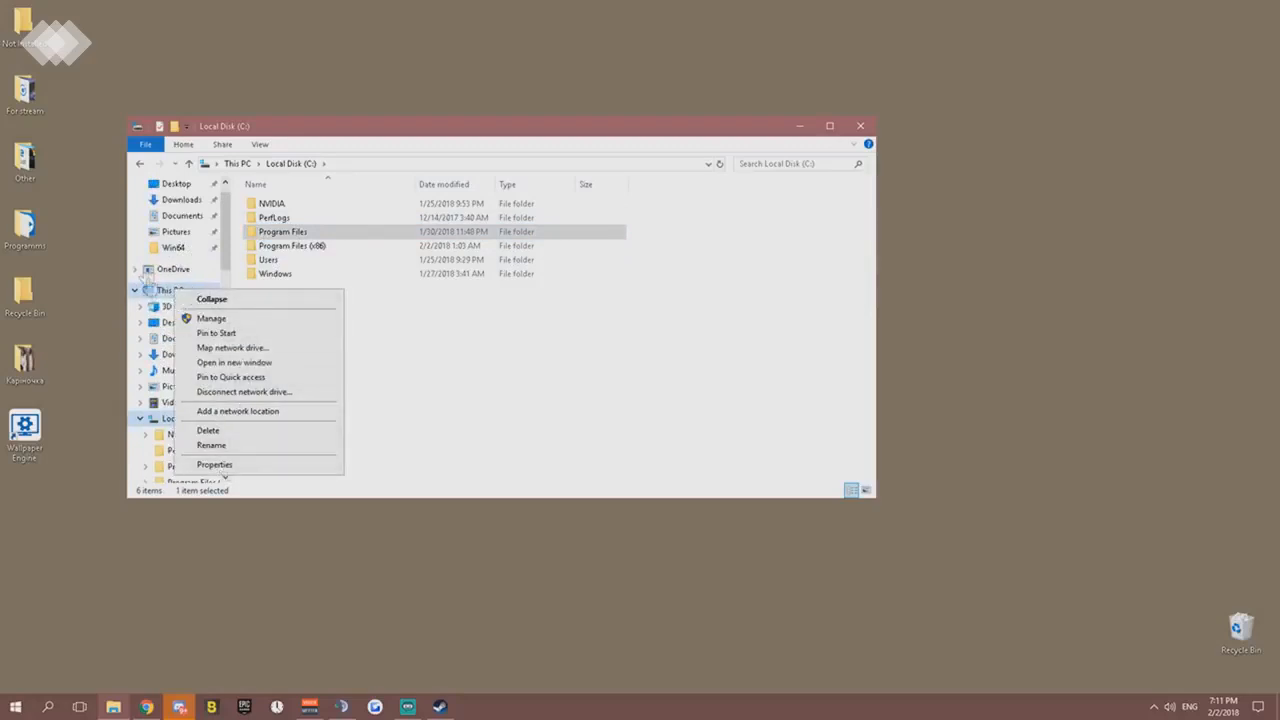
pyautogui.click(214, 464)
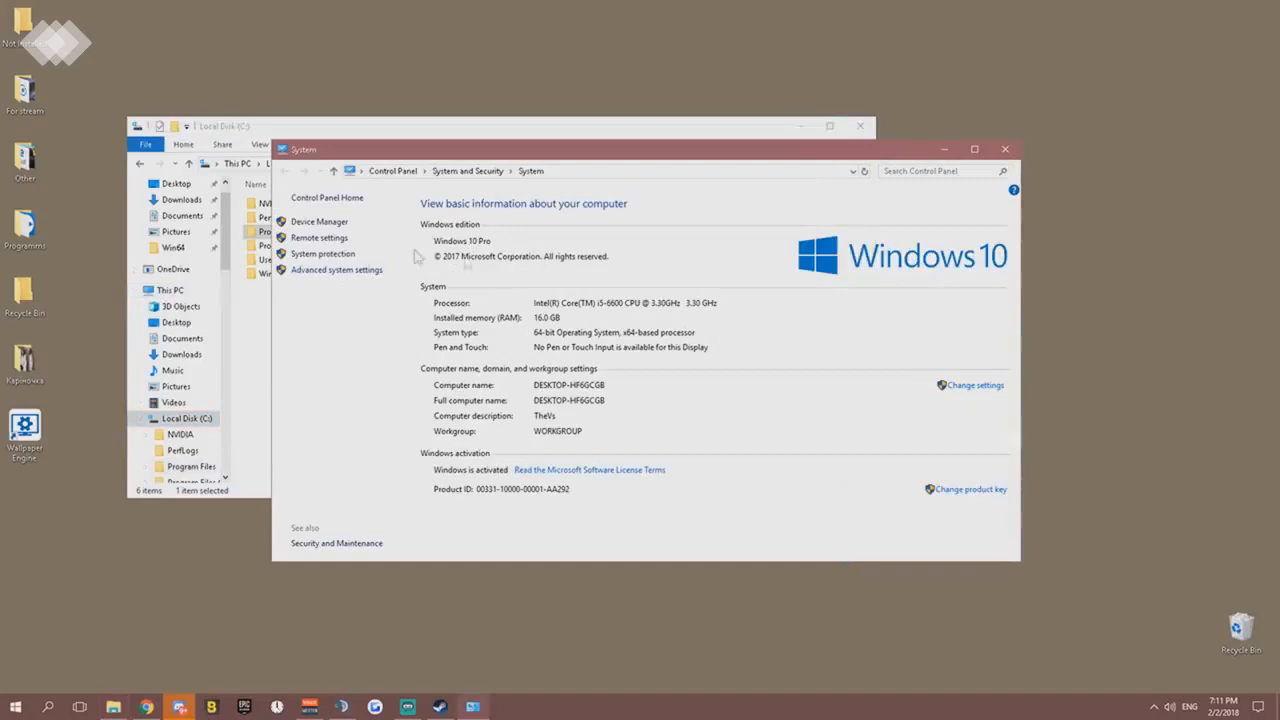
# - Open the Performance Options from the advanced system settings and place the dialog beside System Properties
pyautogui.click(341, 272)
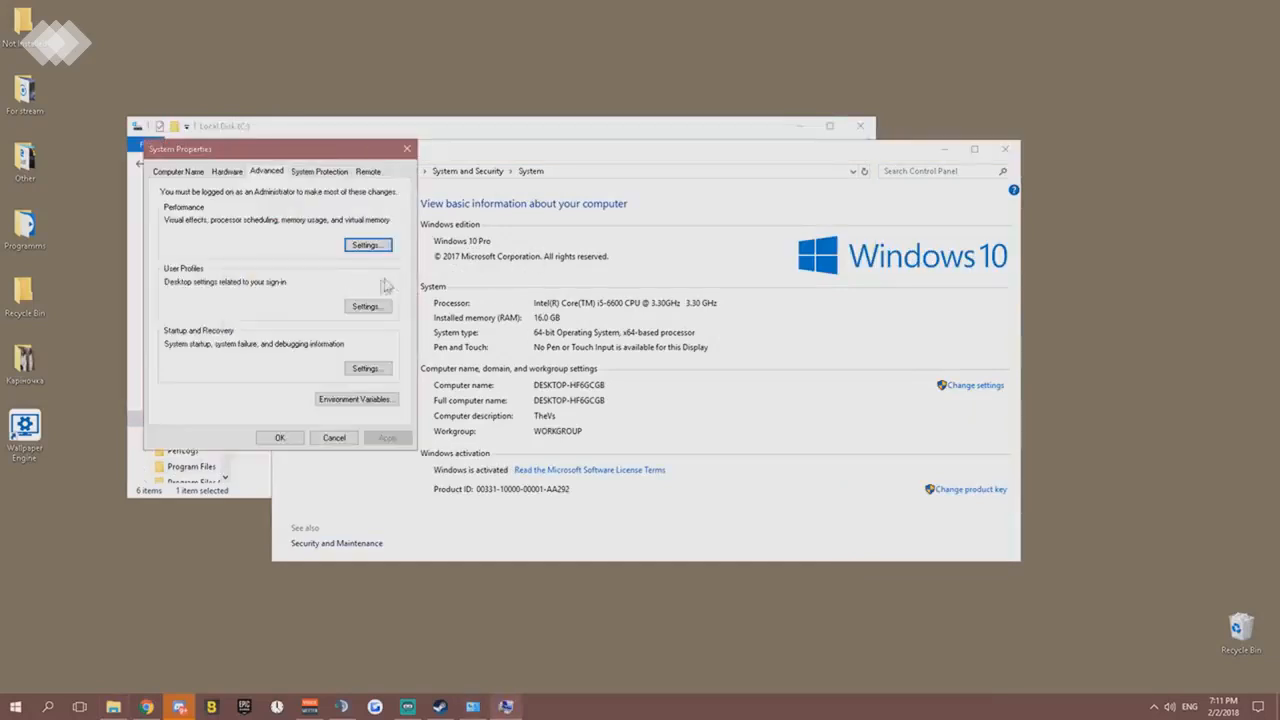
pyautogui.click(373, 248)
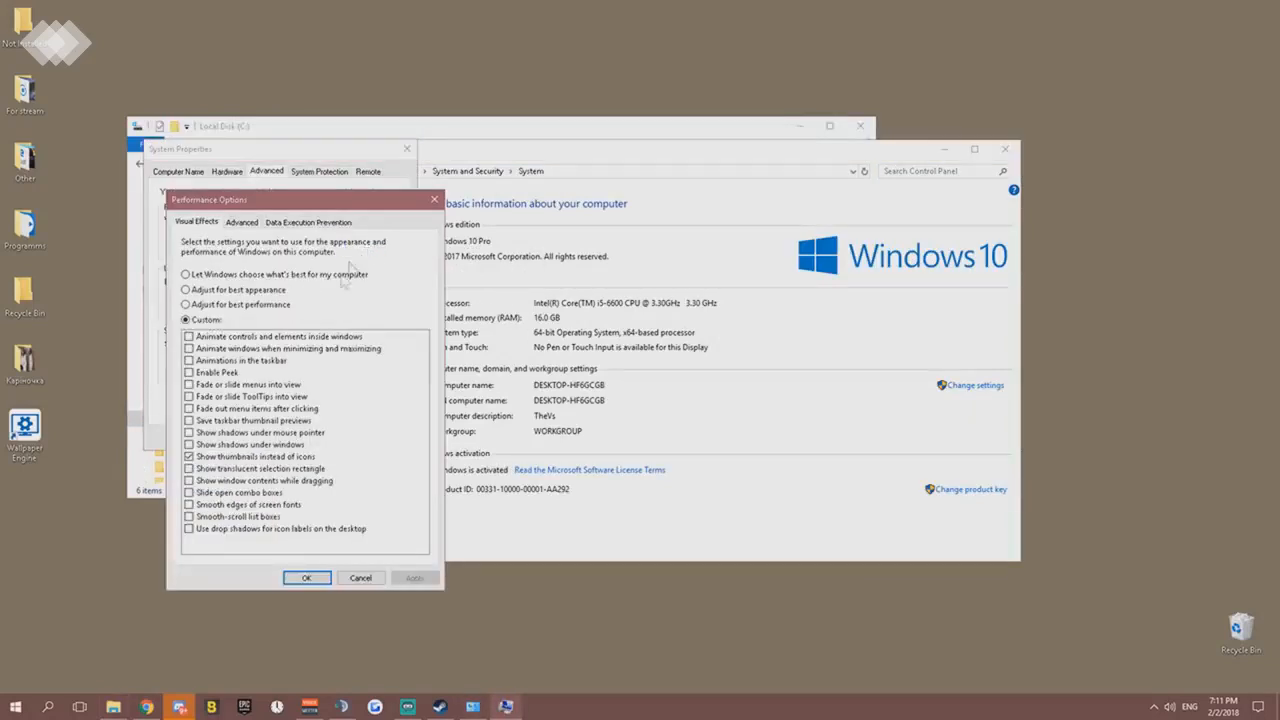
pyautogui.moveTo(232, 203); pyautogui.dragTo(523, 174)
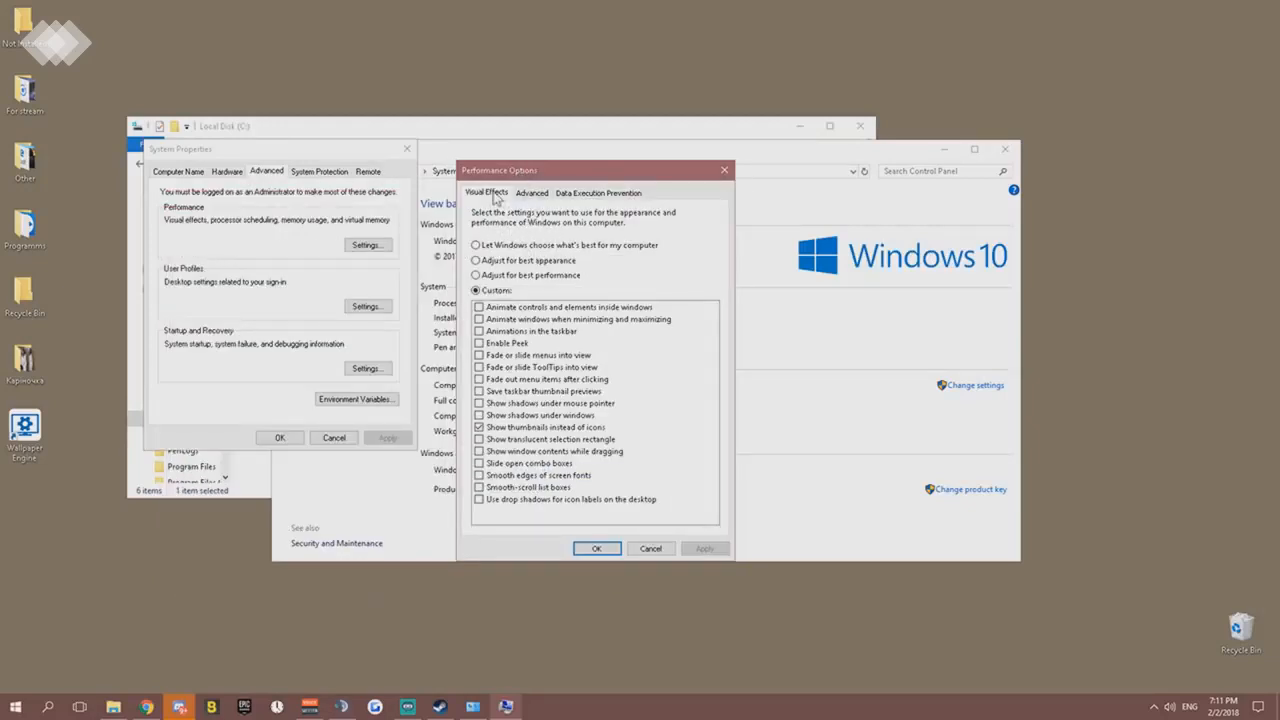
# - Try the Adjust for best performance visual effects preset with only Show thumbnails instead of icons enabled
pyautogui.click(475, 290)
pyautogui.click(476, 275)
pyautogui.click(479, 428)
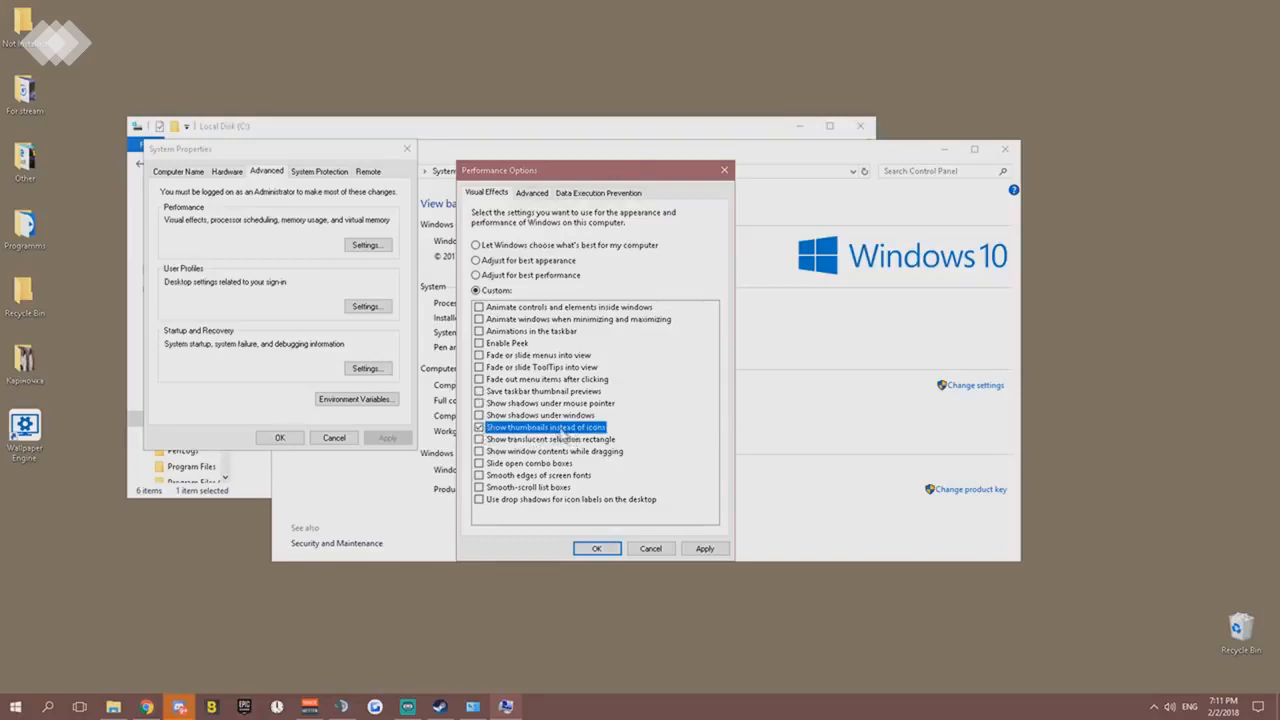
# - Show the desktop folder Other with large icons to examine its file thumbnails, and close the folder
pyautogui.doubleClick(25, 160)
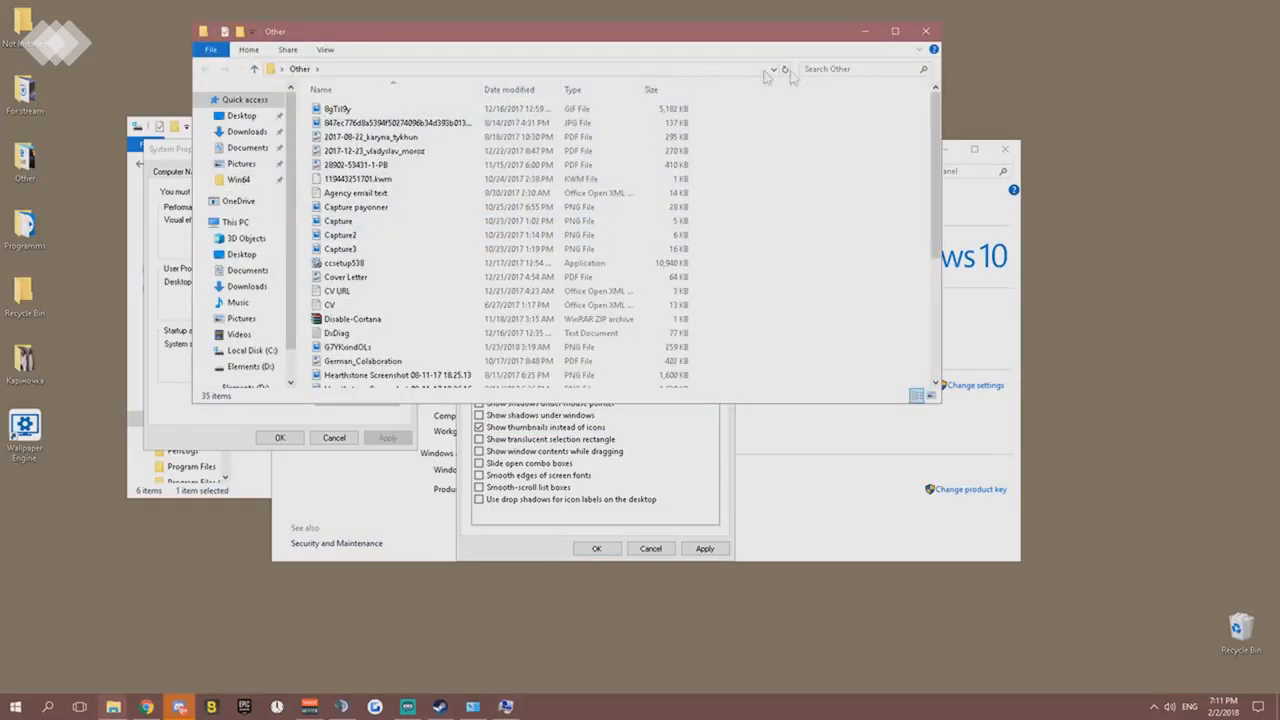
pyautogui.click(325, 50)
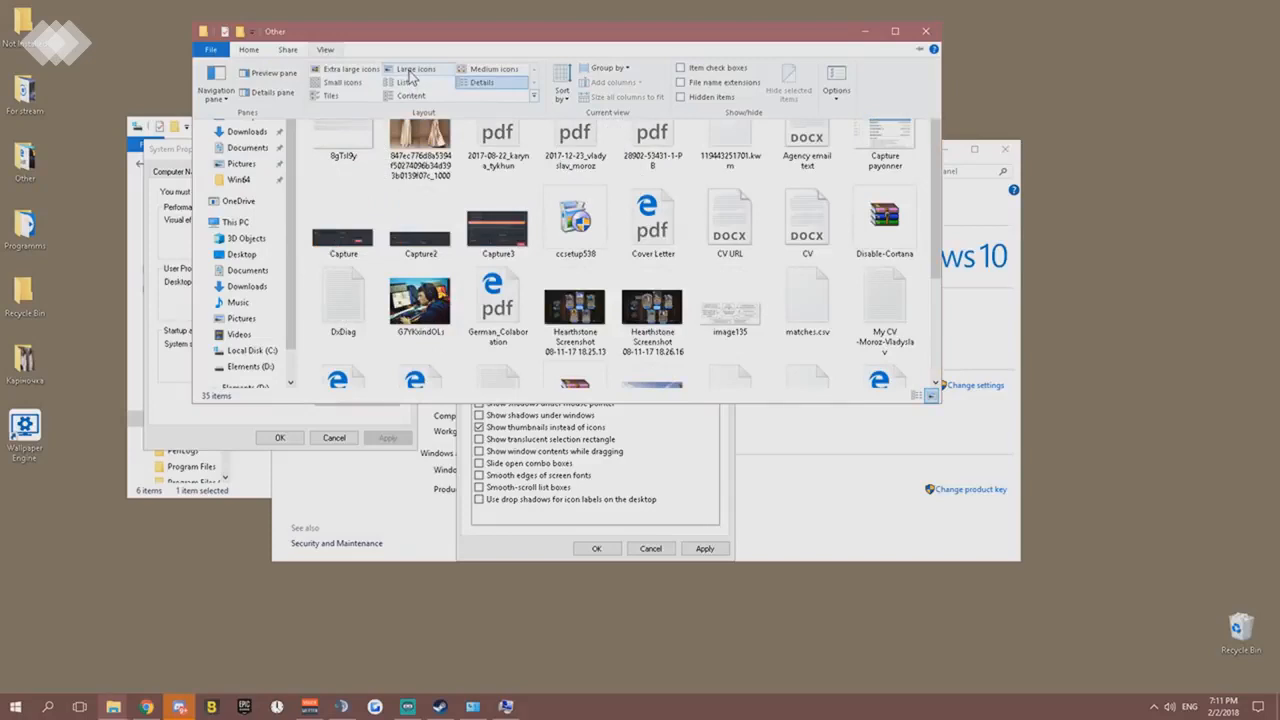
pyautogui.click(414, 70)
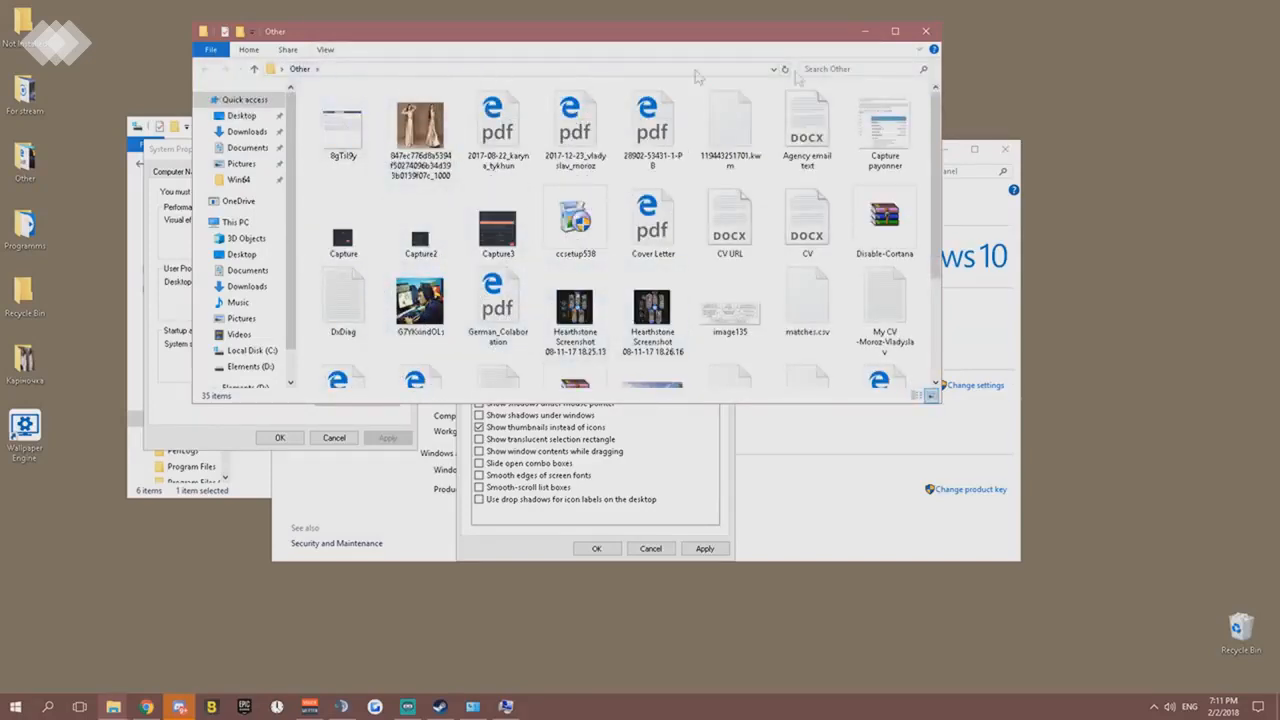
pyautogui.click(925, 31)
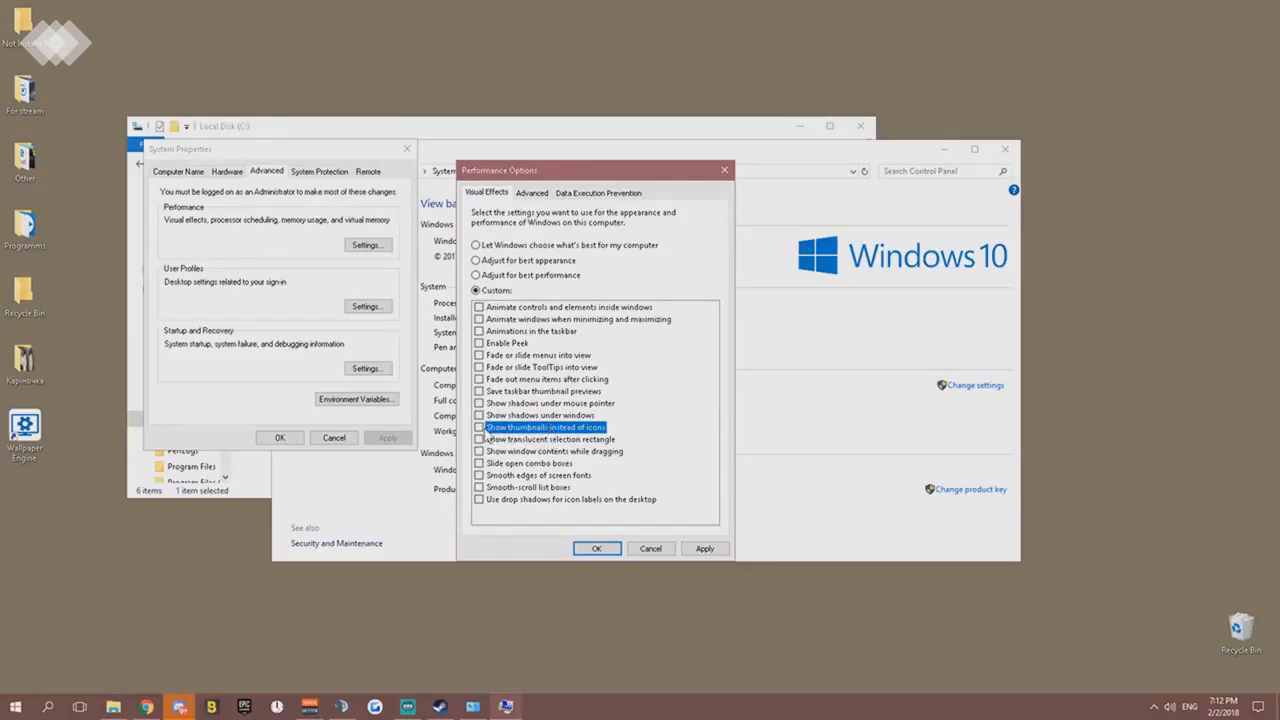
# - Adjust the visual effects for best performance, enable only Show thumbnails instead of icons, and apply the settings
pyautogui.click(476, 276)
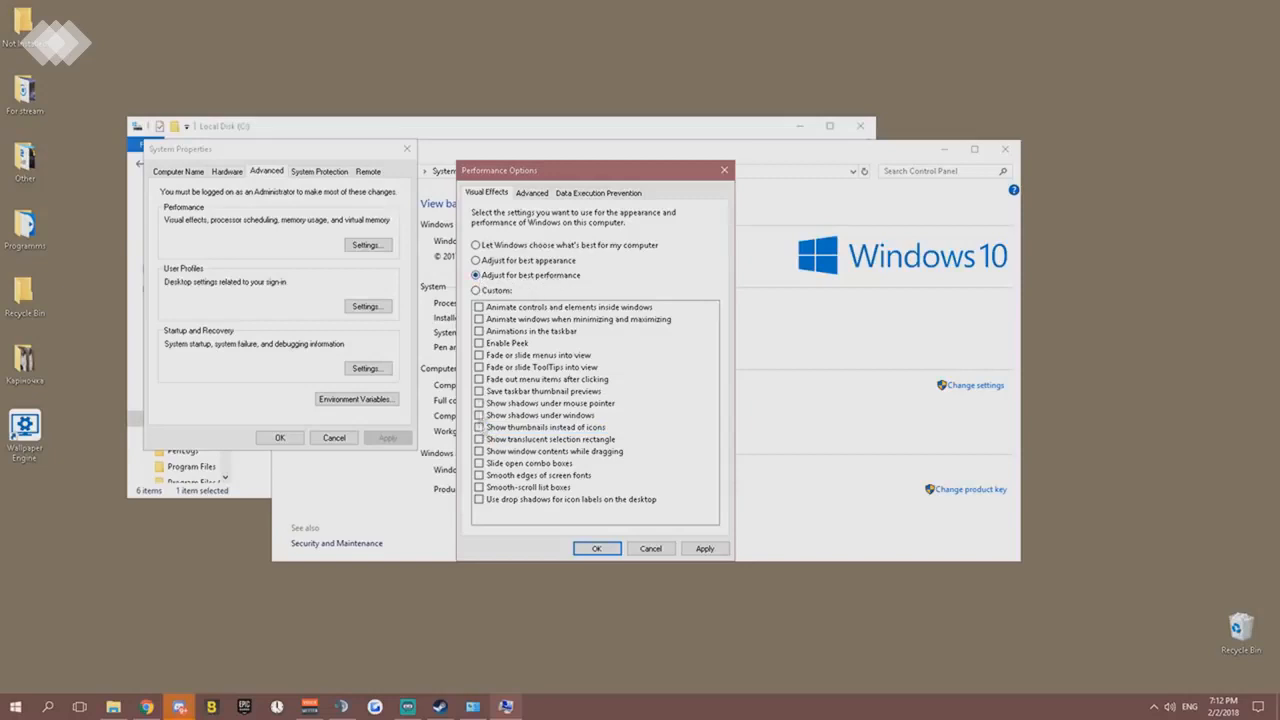
pyautogui.click(479, 427)
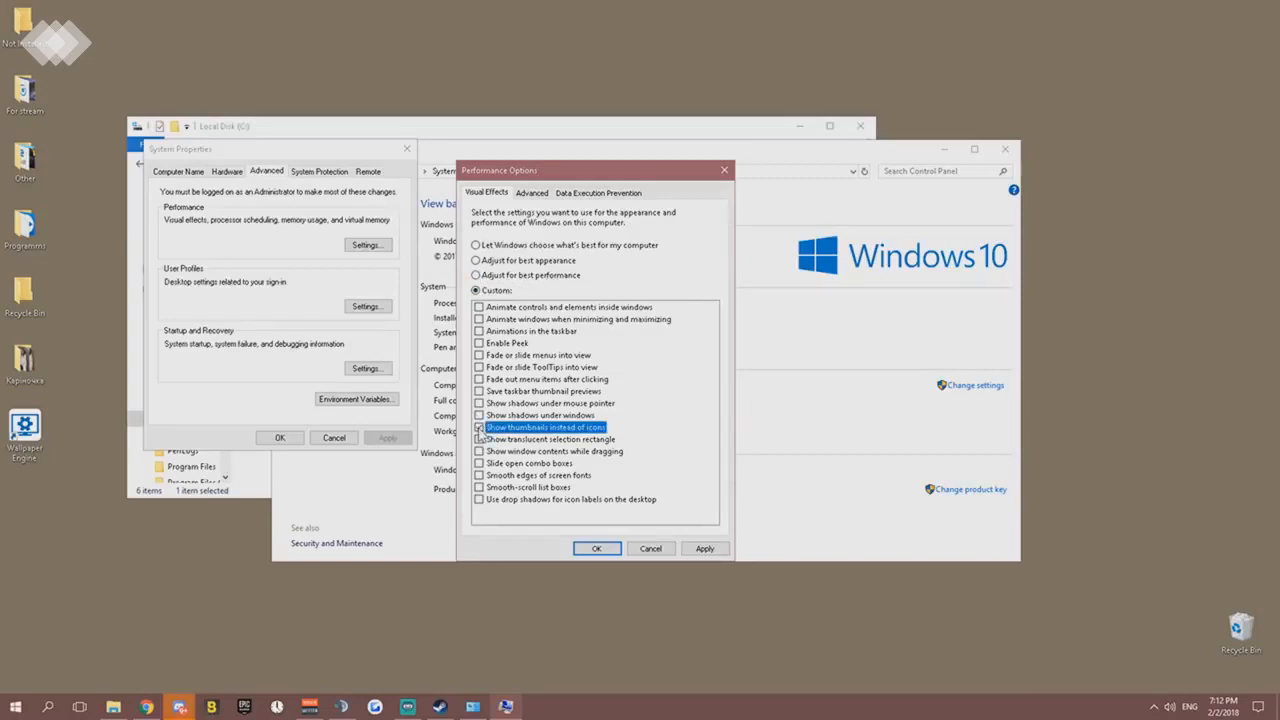
pyautogui.click(704, 548)
# - In the Virtual Memory settings, leave automatic paging file management off and set drive C: to System managed size
pyautogui.click(531, 193)
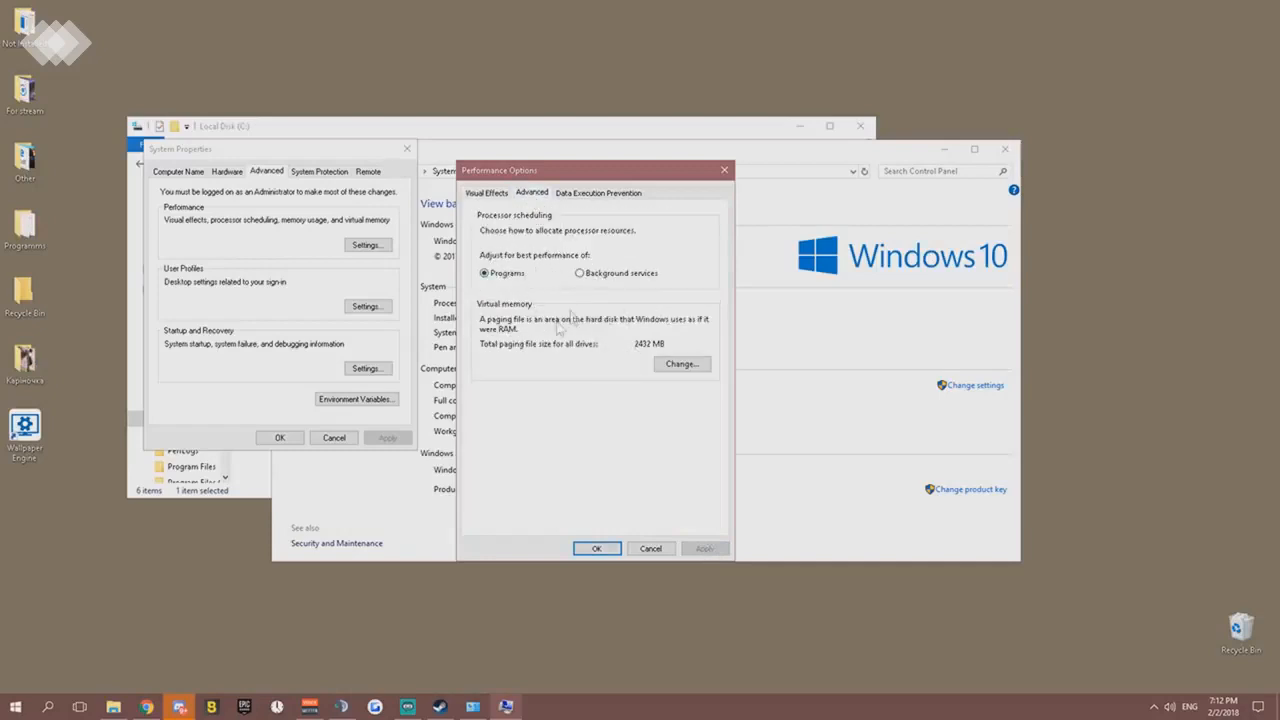
pyautogui.click(683, 366)
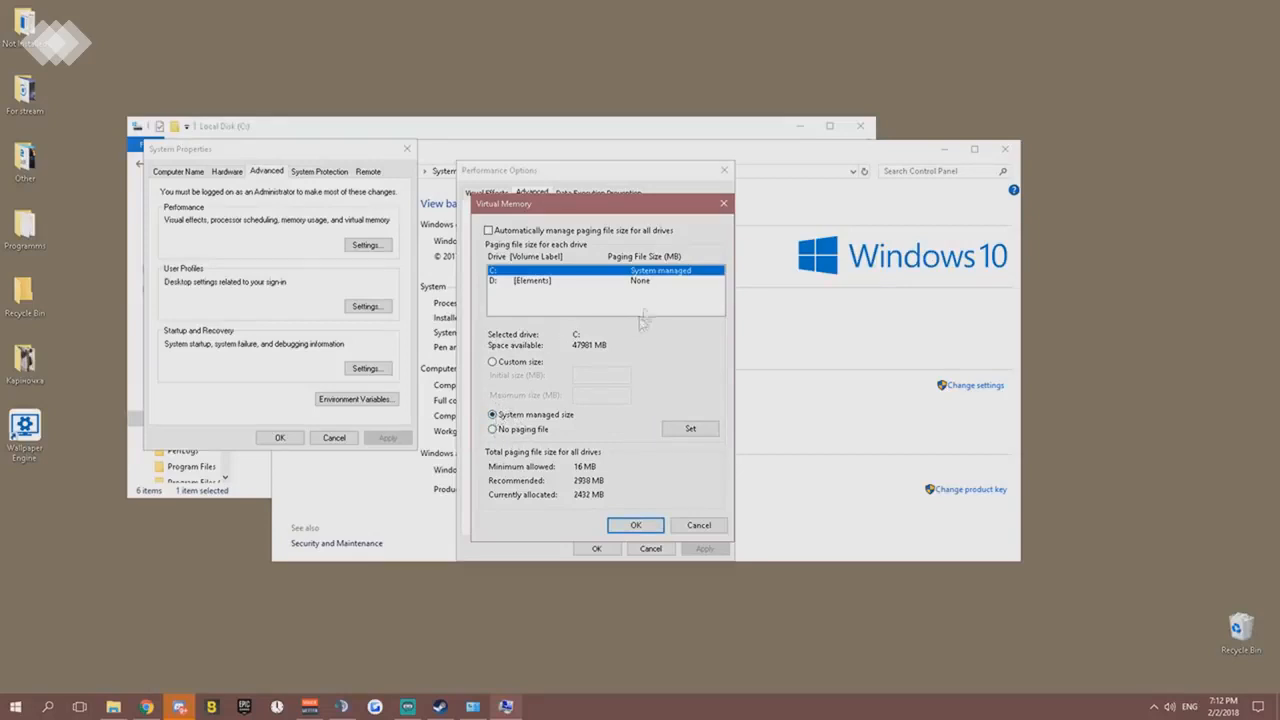
pyautogui.click(488, 231)
pyautogui.click(488, 231)
pyautogui.click(683, 431)
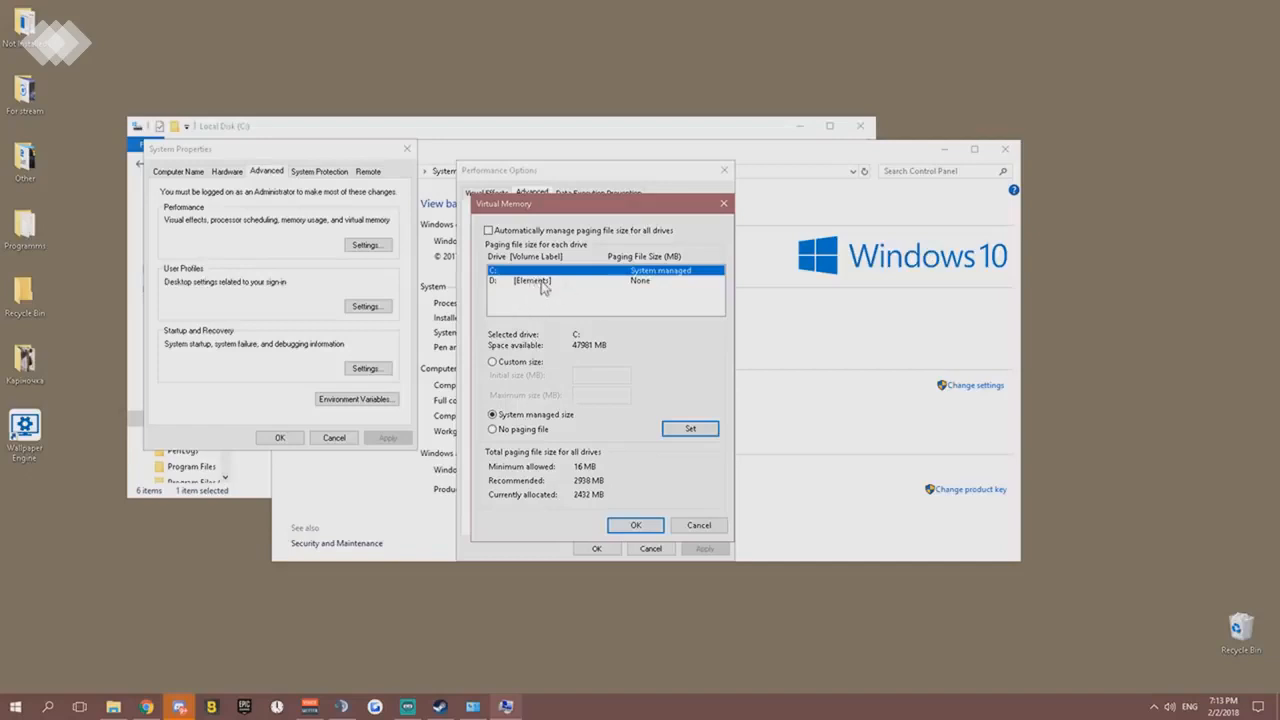
# - Check drive D:'s paging file setting, reselect drive C:, and confirm the Virtual Memory settings and the restart notice
pyautogui.click(544, 285)
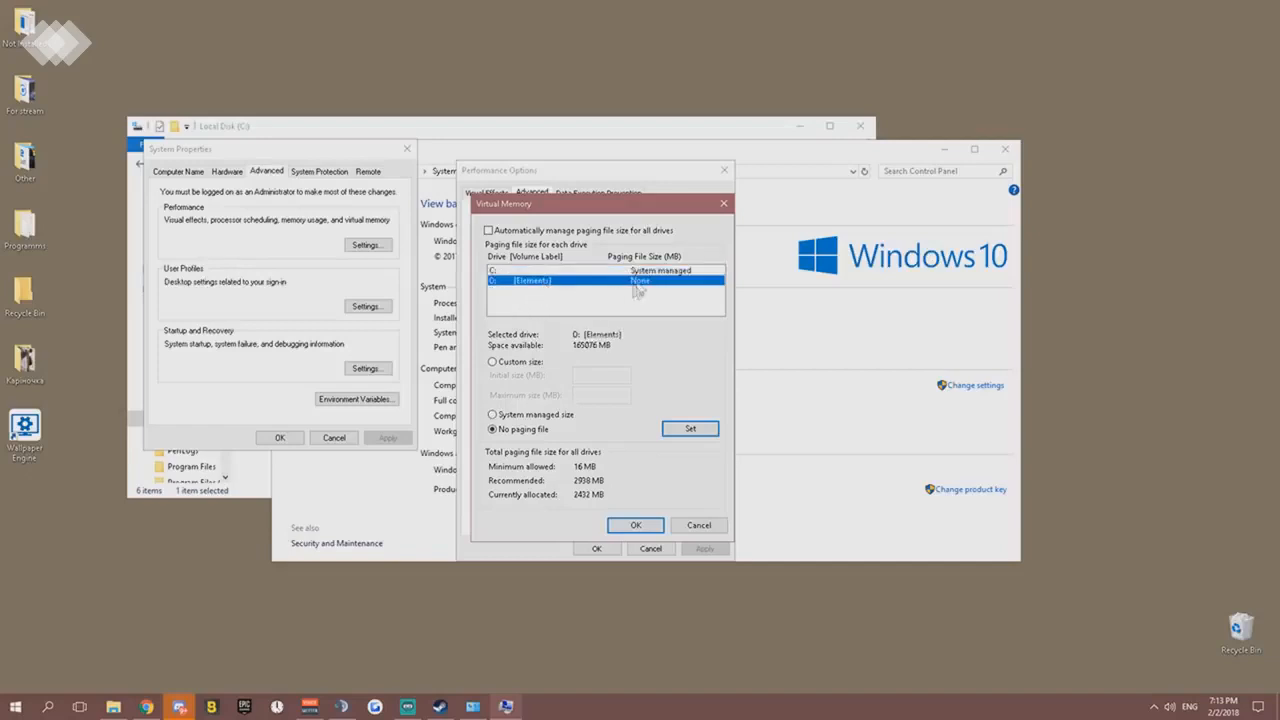
pyautogui.click(515, 271)
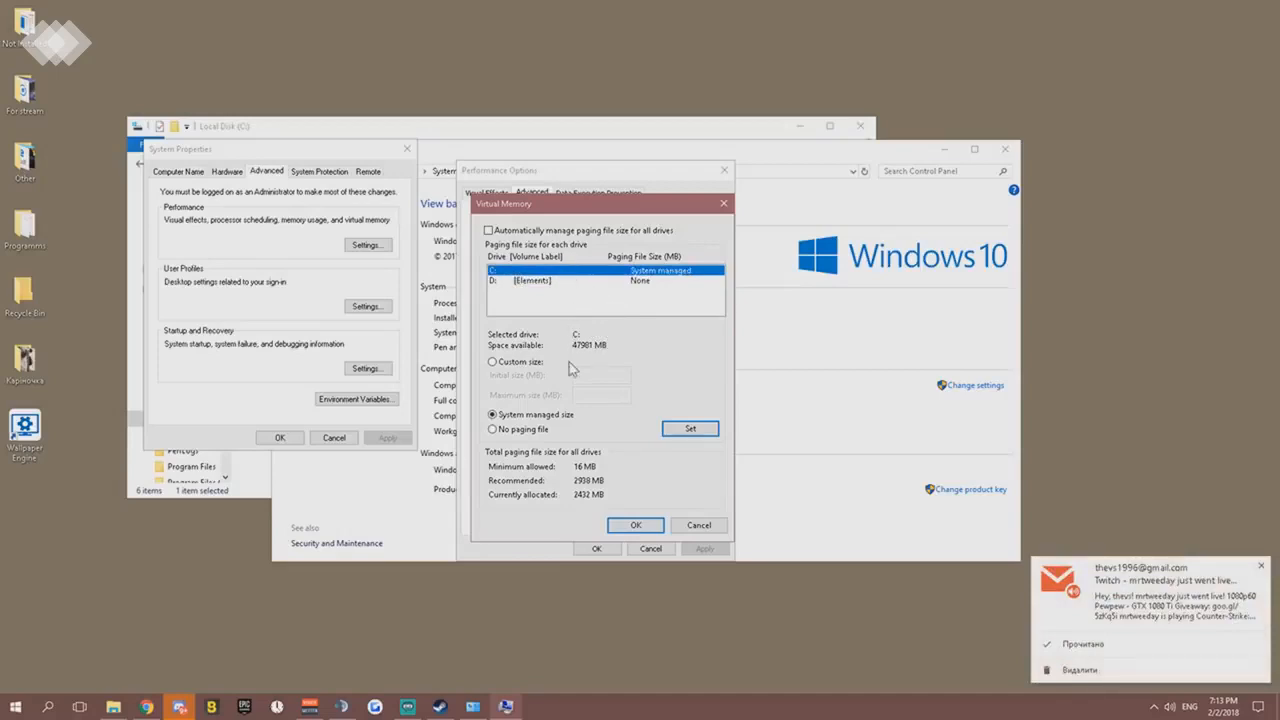
pyautogui.click(634, 526)
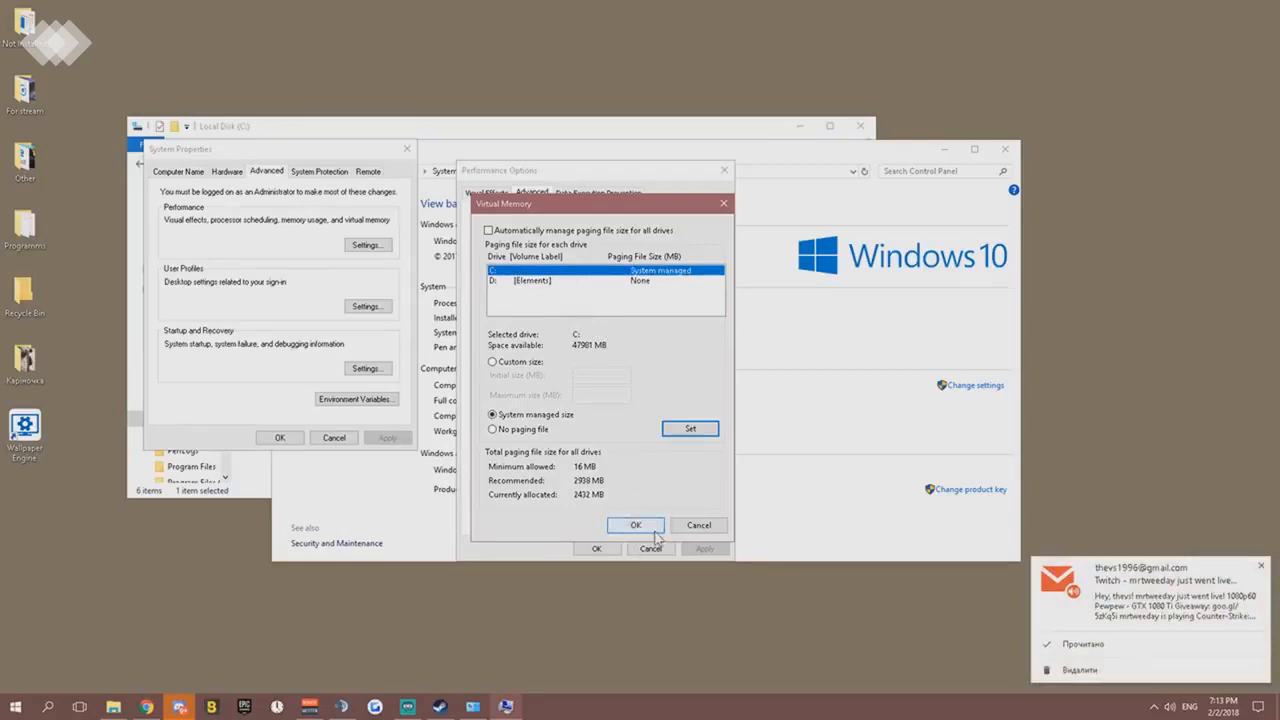
pyautogui.click(645, 530)
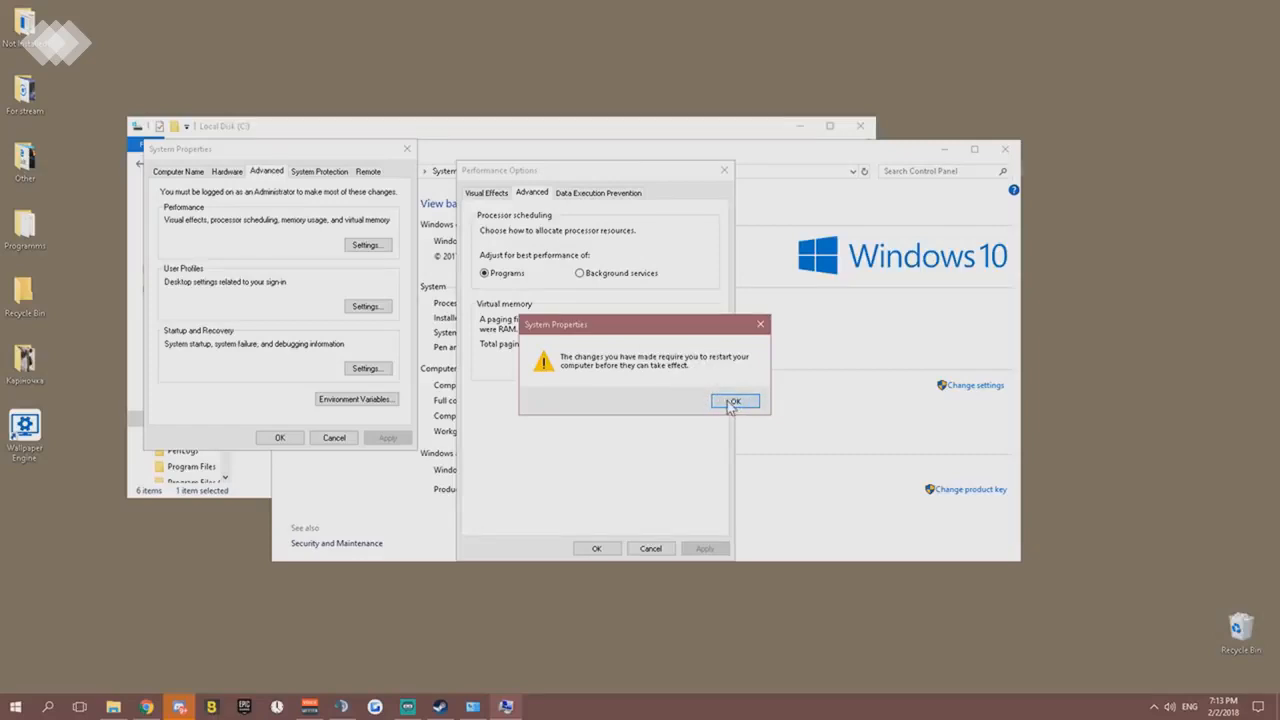
pyautogui.click(733, 402)
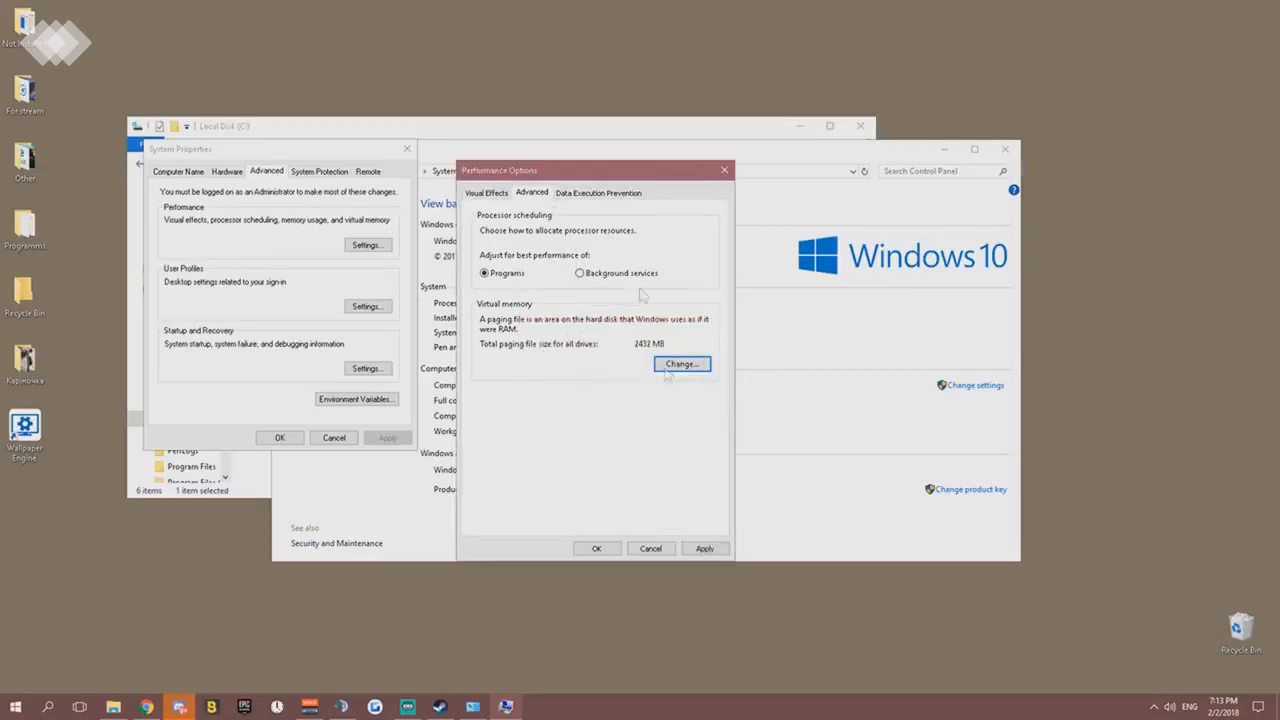
# - View the Data Execution Prevention settings, confirm Performance Options and System Properties without restarting, and close the System and Local Disk (C:) windows
pyautogui.click(586, 194)
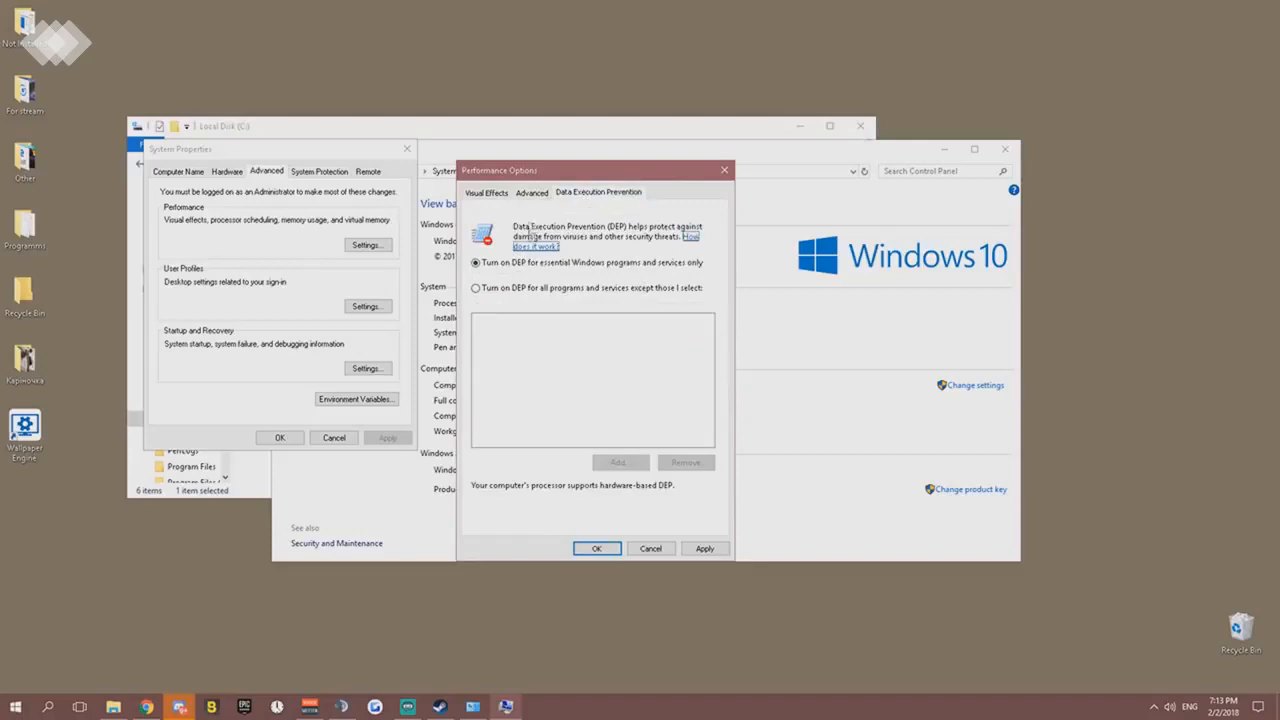
pyautogui.click(531, 193)
pyautogui.click(600, 549)
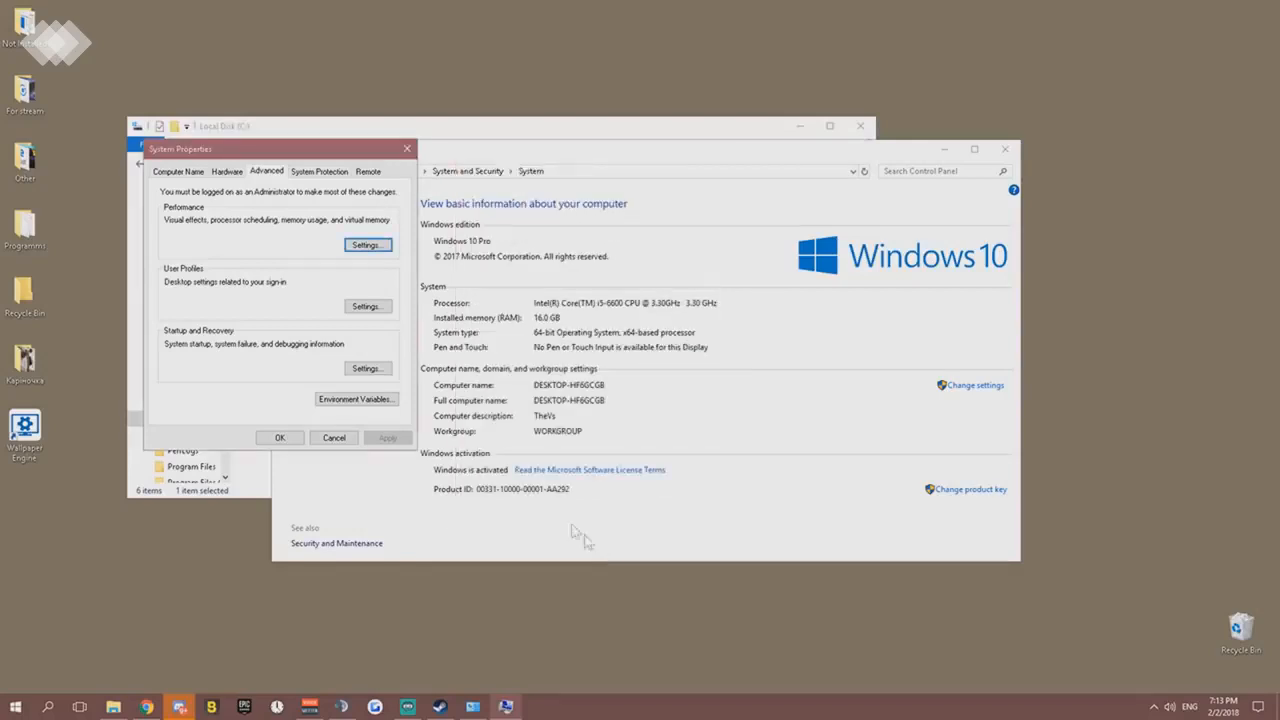
pyautogui.click(288, 442)
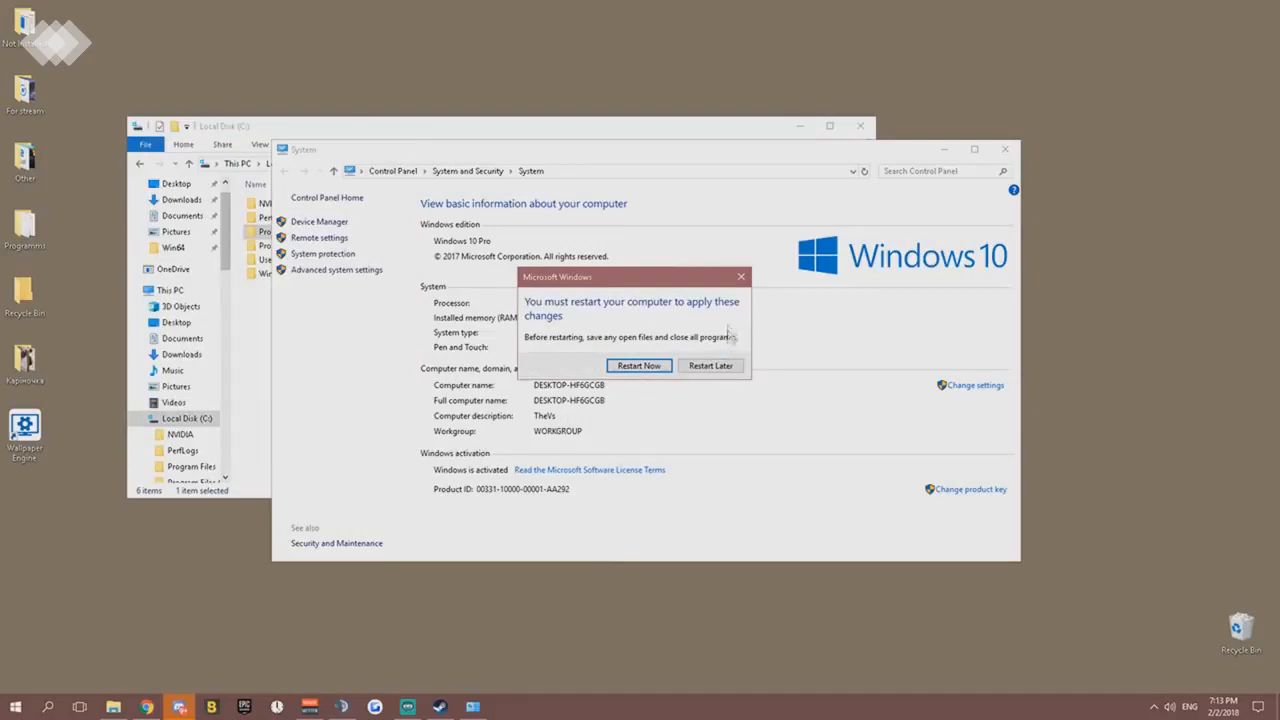
pyautogui.click(741, 278)
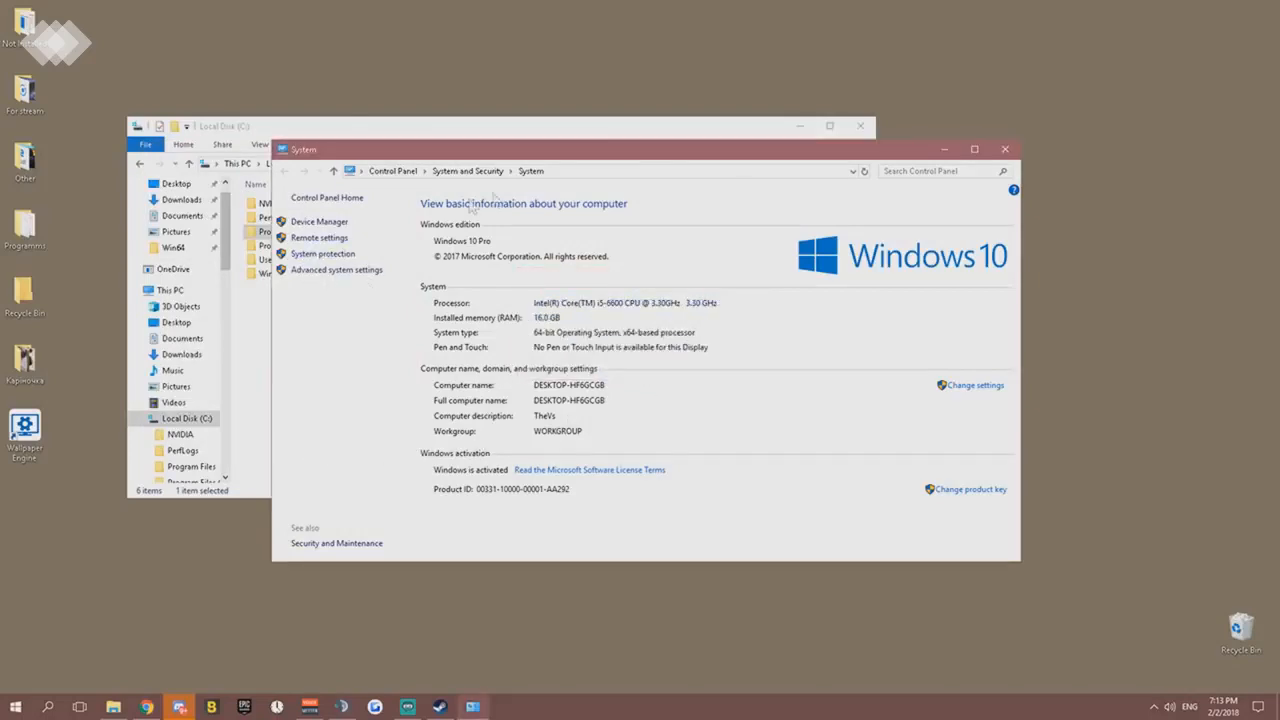
pyautogui.click(1003, 150)
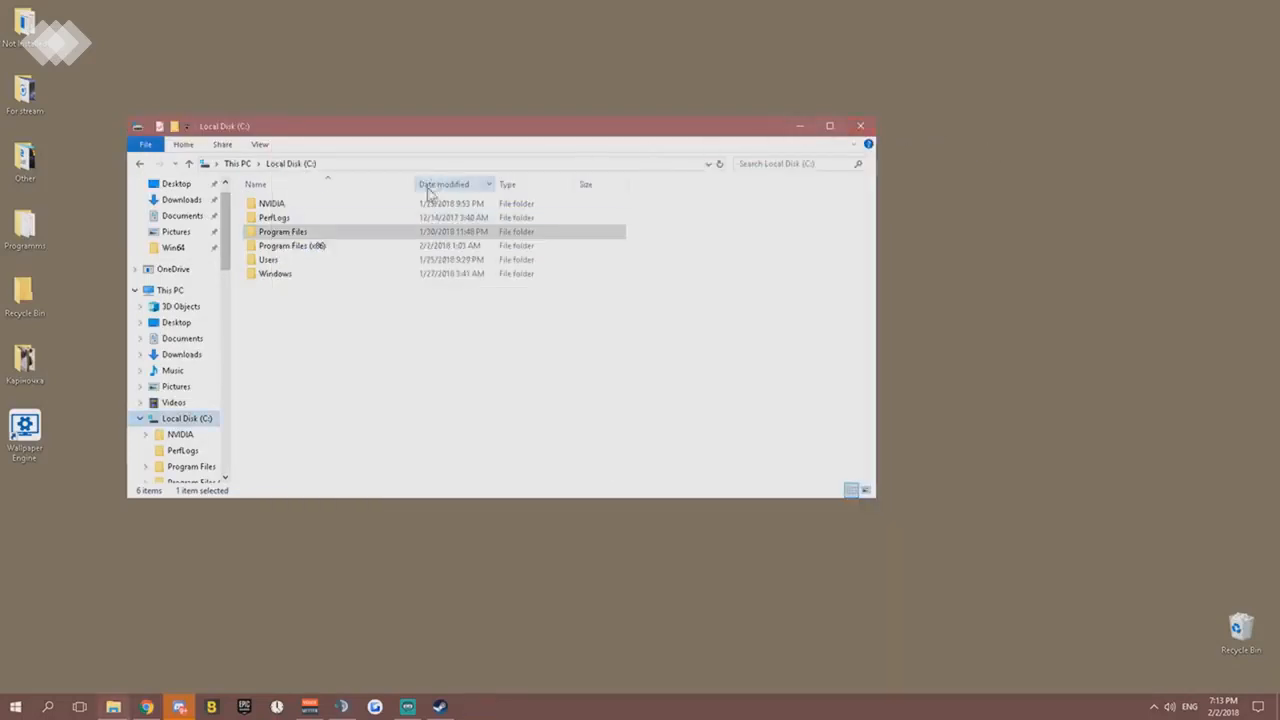
pyautogui.click(861, 128)
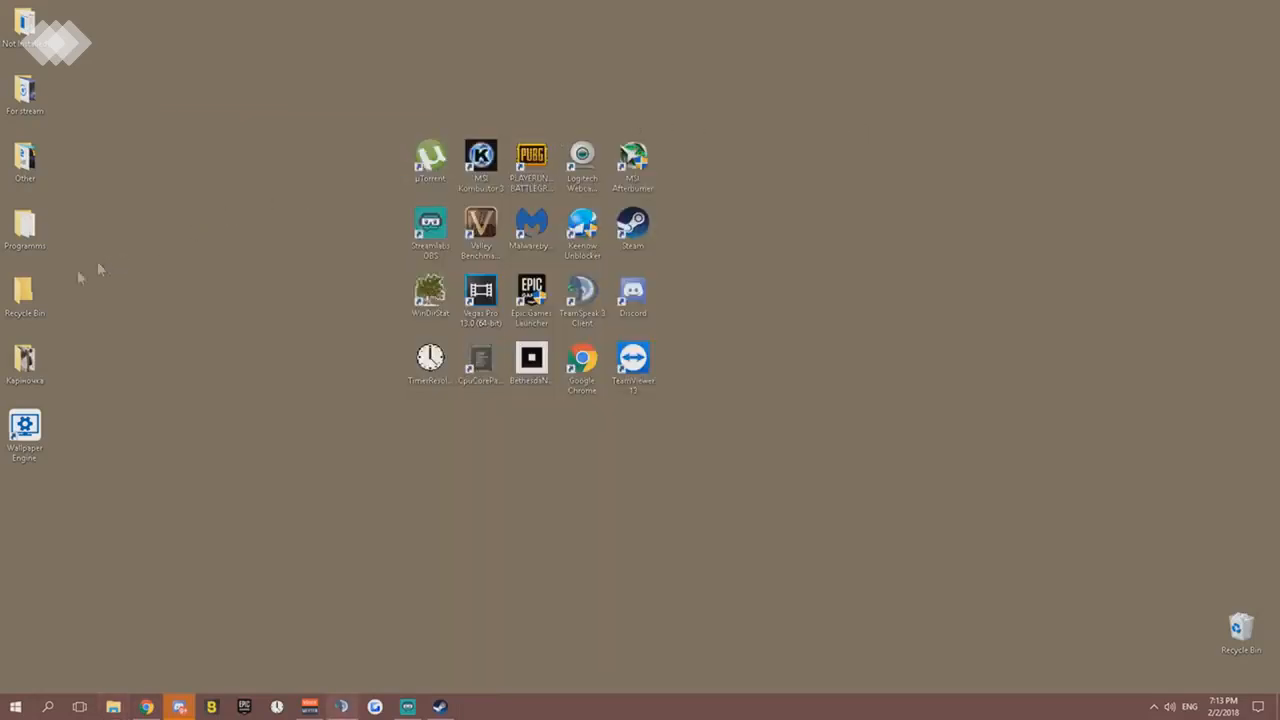
# - Open the Unpark-CPU-App folder inside the Fortnite FPS folder of For stream, and move its window aside to uncover the desktop shortcuts
pyautogui.doubleClick(27, 95)
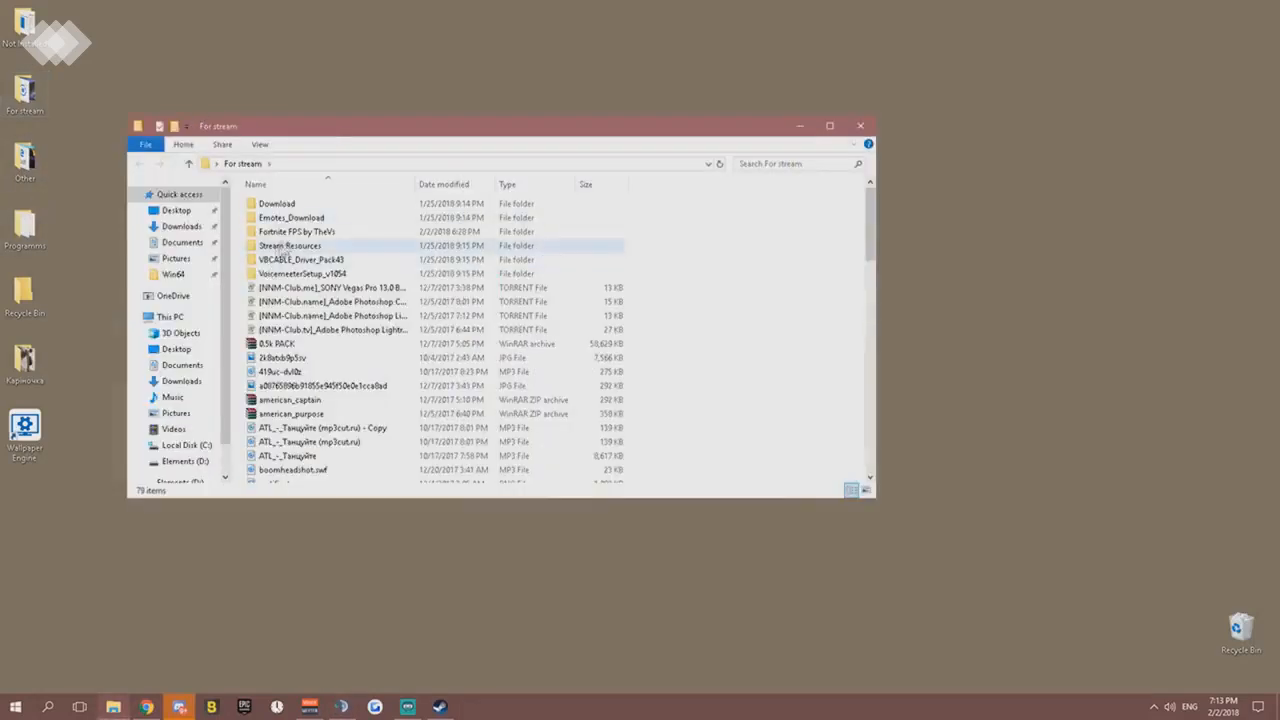
pyautogui.doubleClick(292, 233)
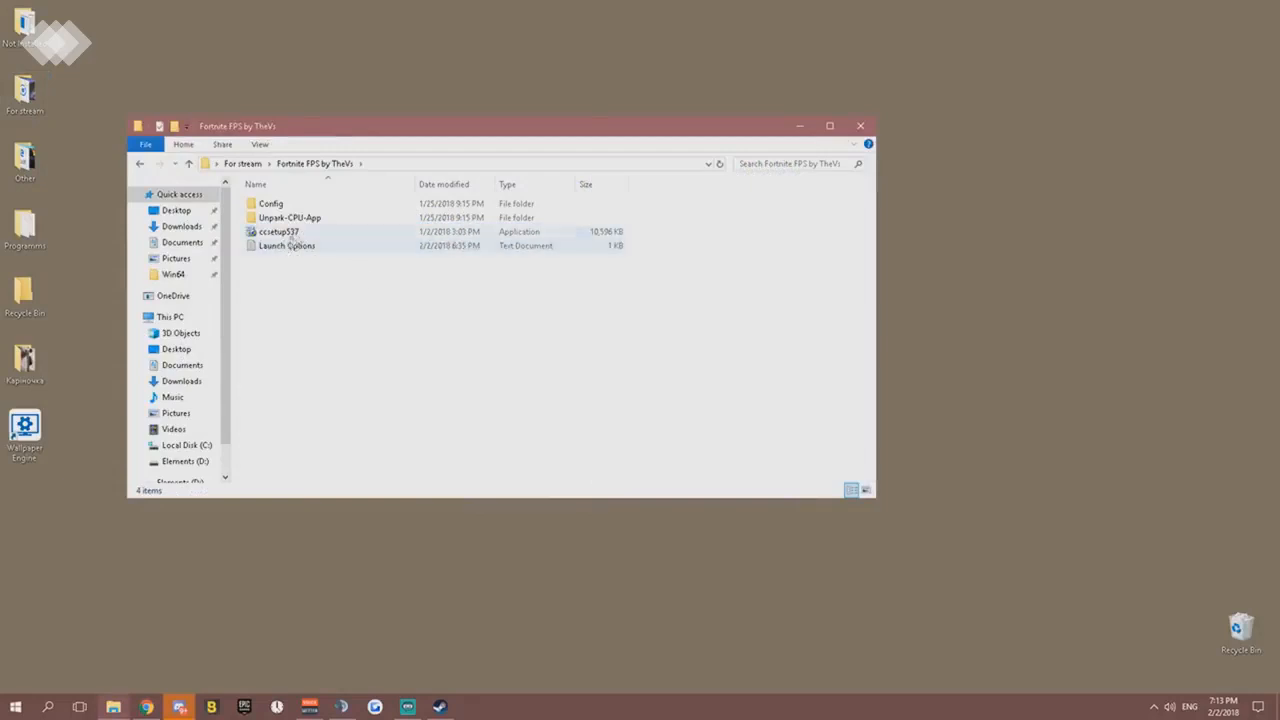
pyautogui.doubleClick(290, 218)
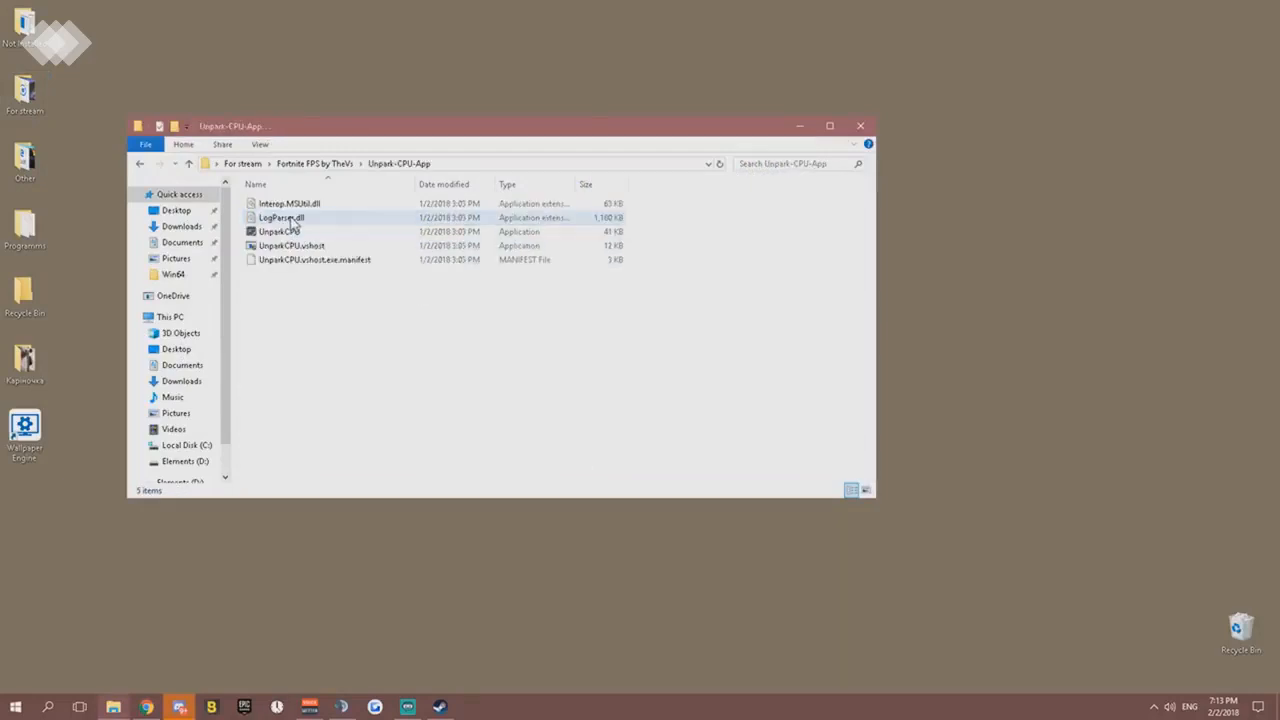
pyautogui.click(829, 127)
pyautogui.moveTo(828, 142)
pyautogui.mouseDown()
pyautogui.moveTo(780, 221)
pyautogui.moveTo(819, 156)
pyautogui.moveTo(851, 149)
pyautogui.mouseUp()
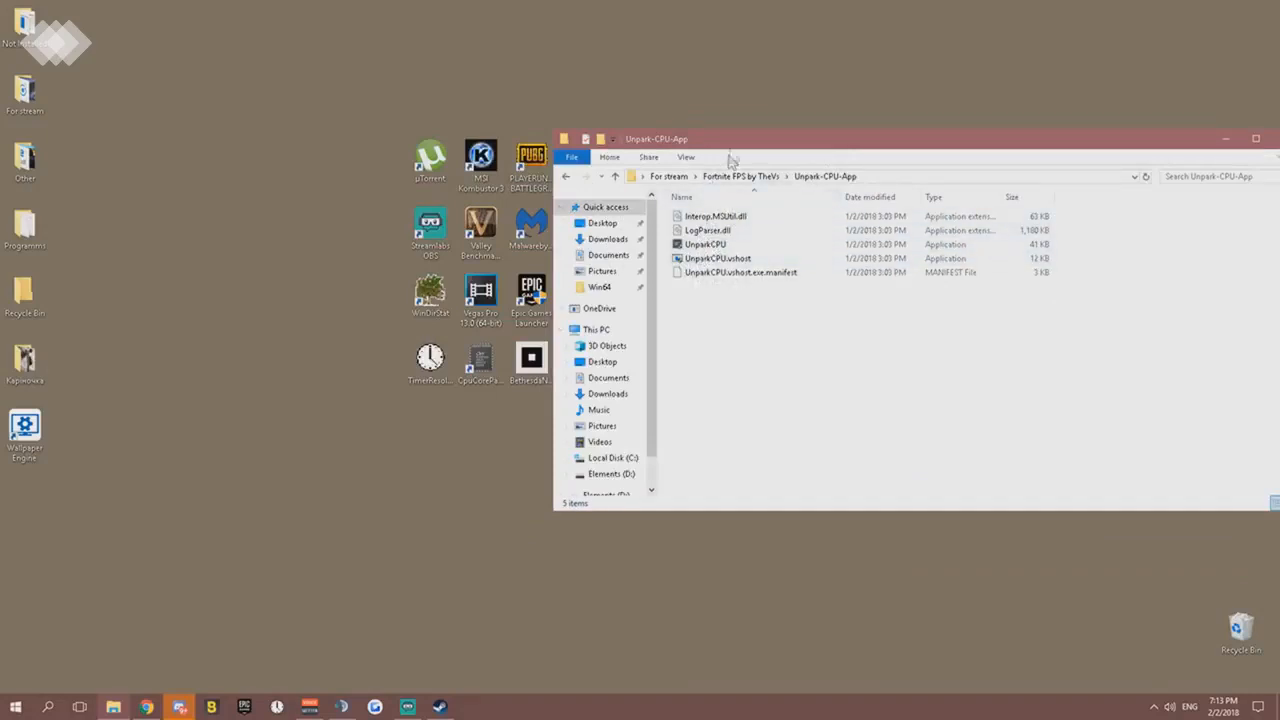
# - Run CPU Core Parking Manager 3, apply a 0% core parking index and 100% frequency scaling index to the High performance plan, and close it
pyautogui.doubleClick(480, 355)
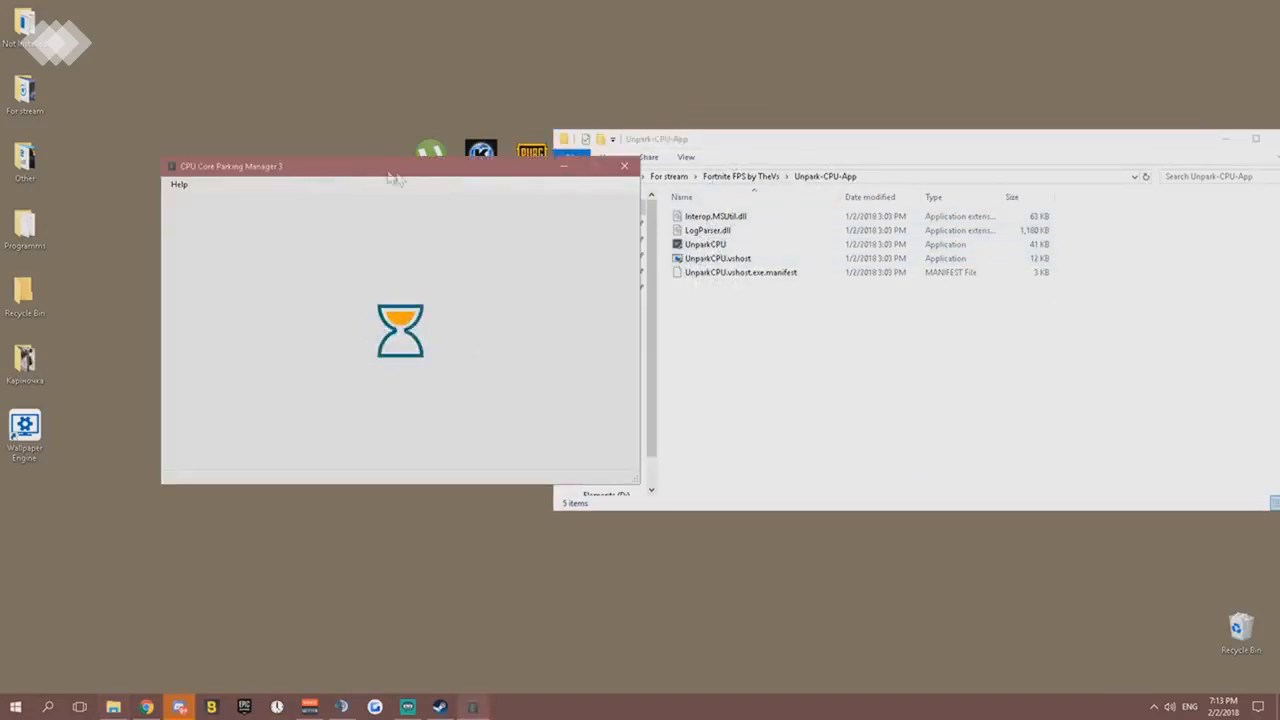
pyautogui.moveTo(395, 170); pyautogui.dragTo(345, 160)
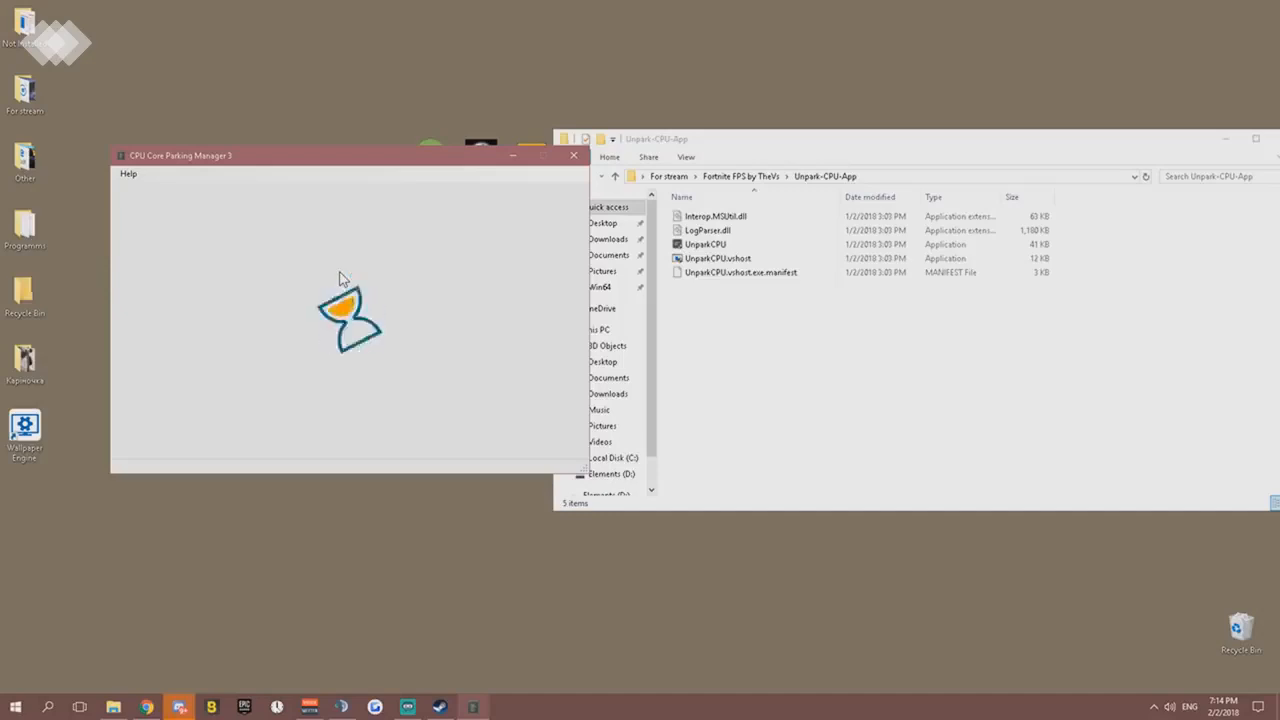
pyautogui.click(473, 257)
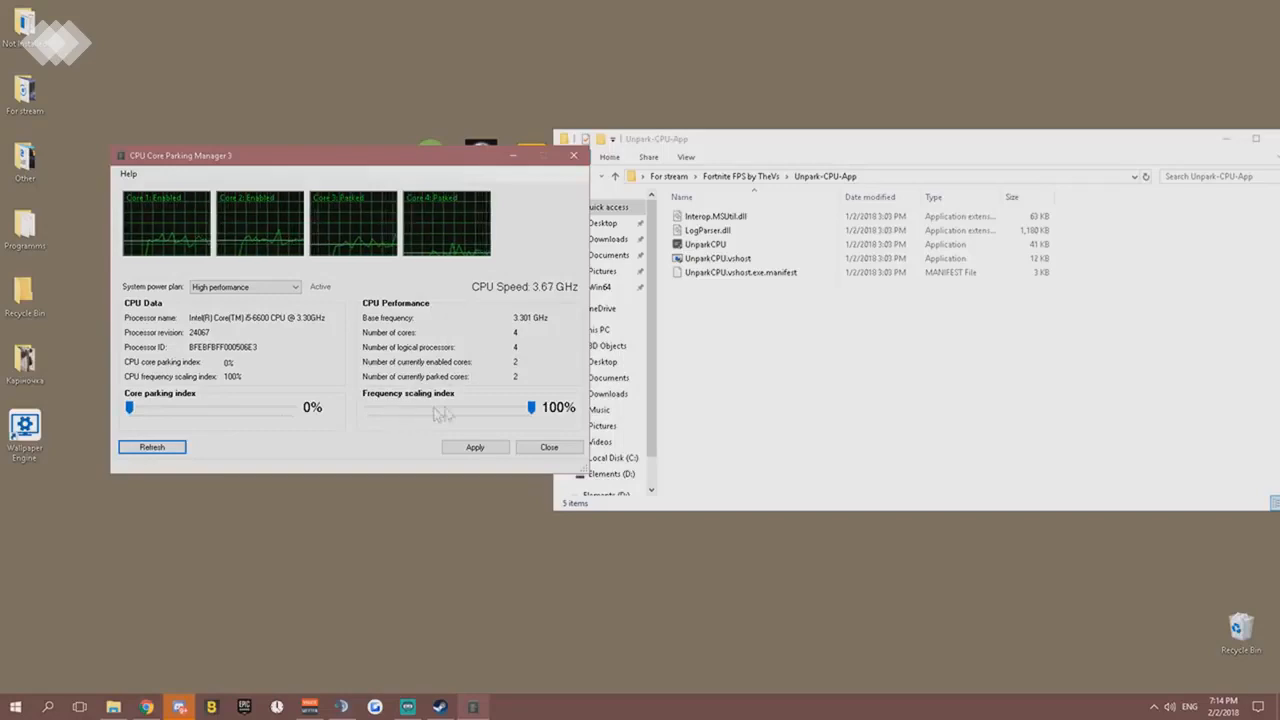
pyautogui.moveTo(531, 411); pyautogui.dragTo(543, 405)
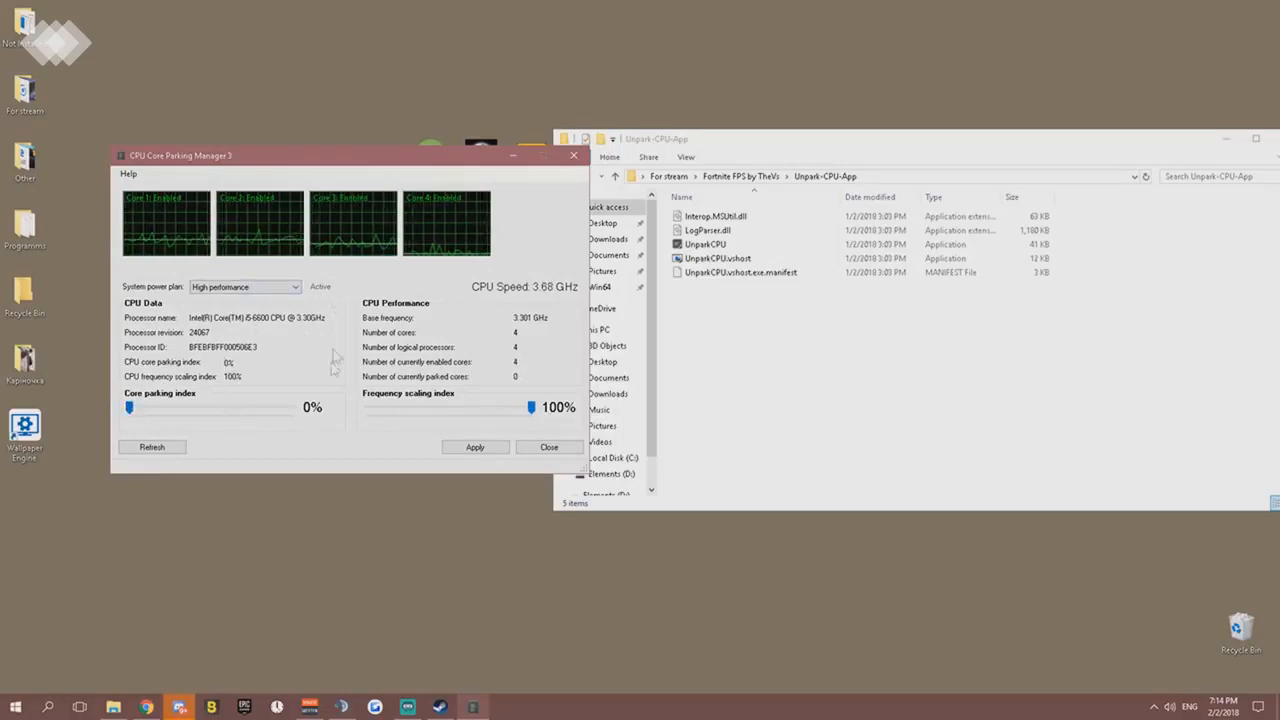
pyautogui.click(488, 450)
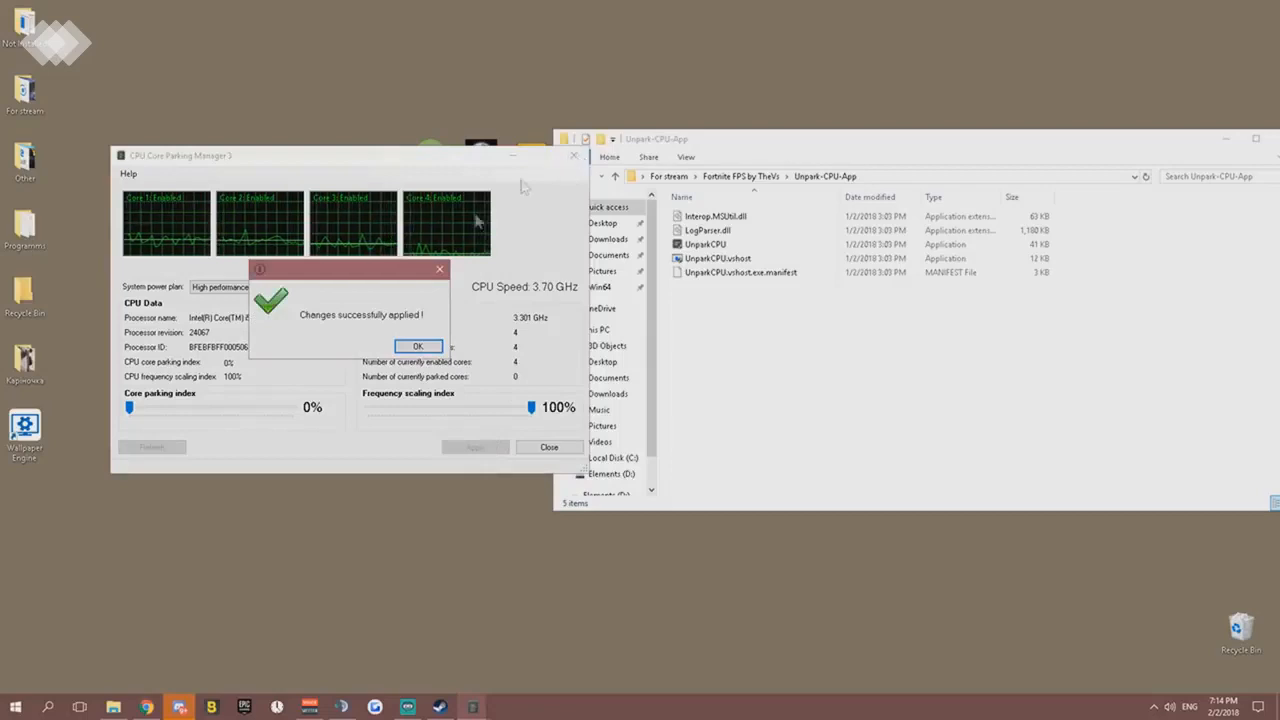
pyautogui.click(416, 345)
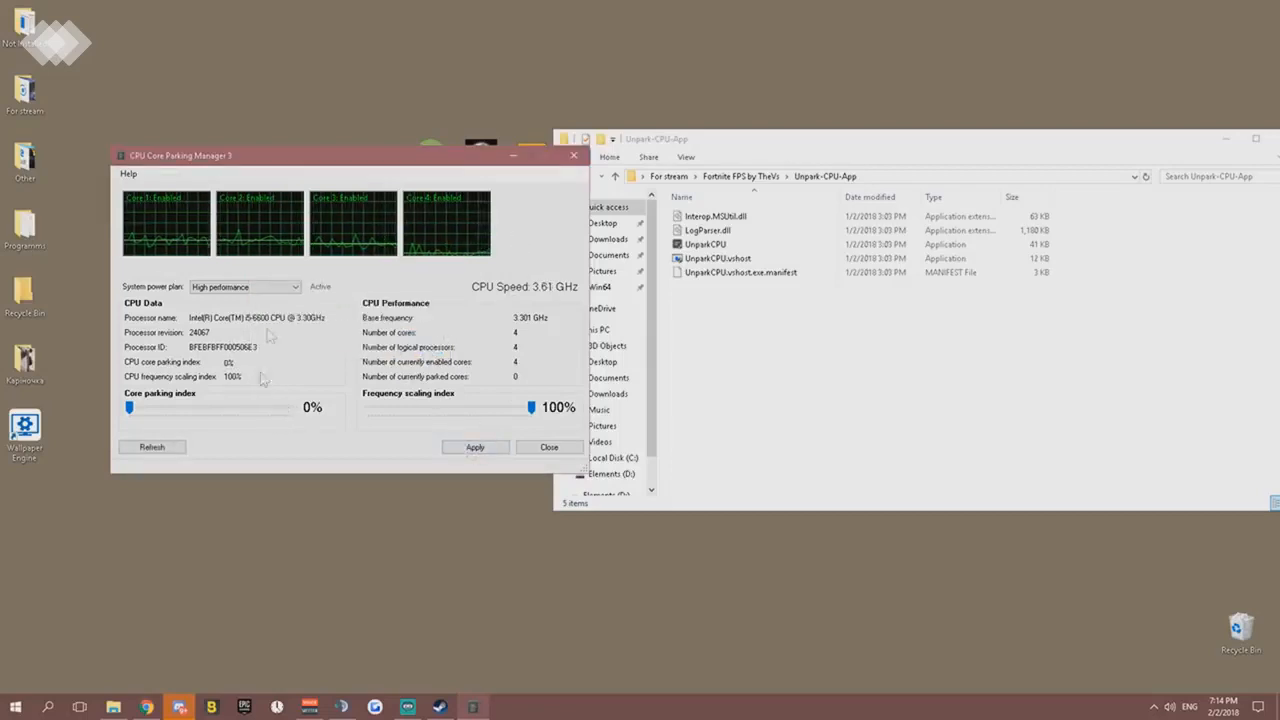
pyautogui.click(577, 157)
# - Go back to the Fortnite FPS folder, select the ccsetup537 installer, and minimize the window to reveal the desktop
pyautogui.moveTo(880, 140); pyautogui.dragTo(697, 142)
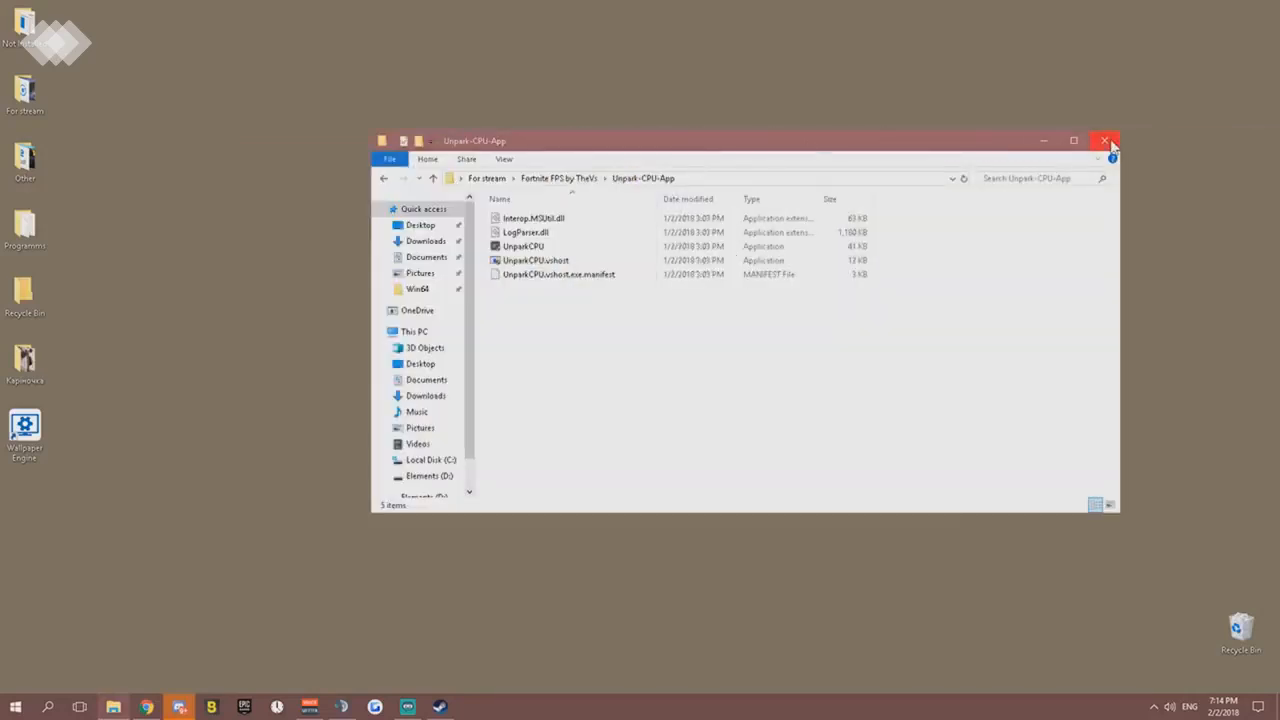
pyautogui.click(567, 178)
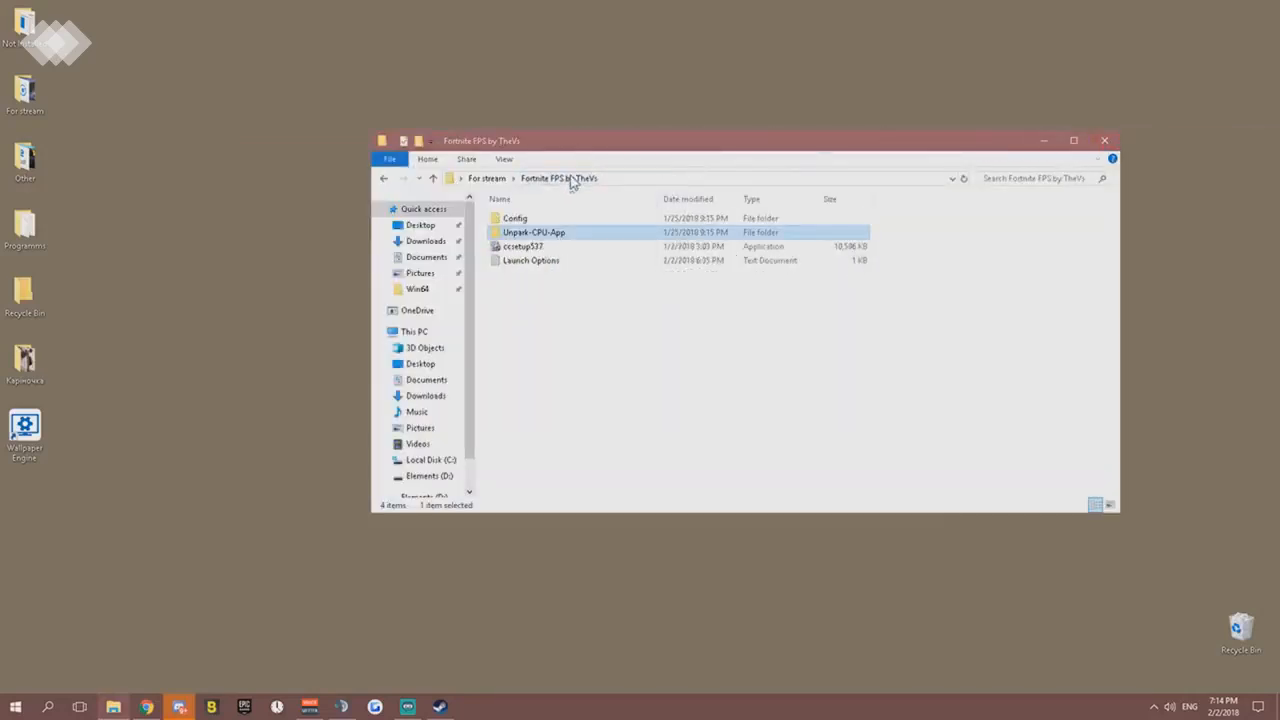
pyautogui.click(522, 248)
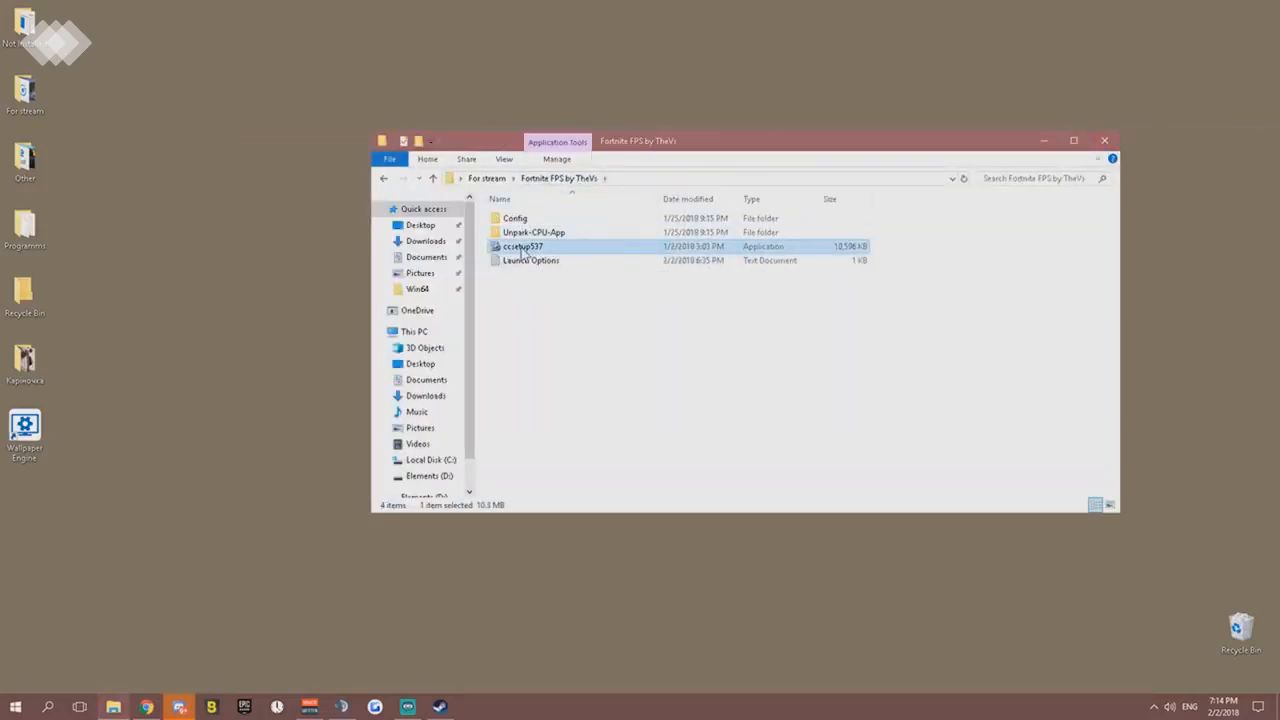
pyautogui.click(1043, 140)
pyautogui.moveTo(493, 340); pyautogui.dragTo(490, 345)
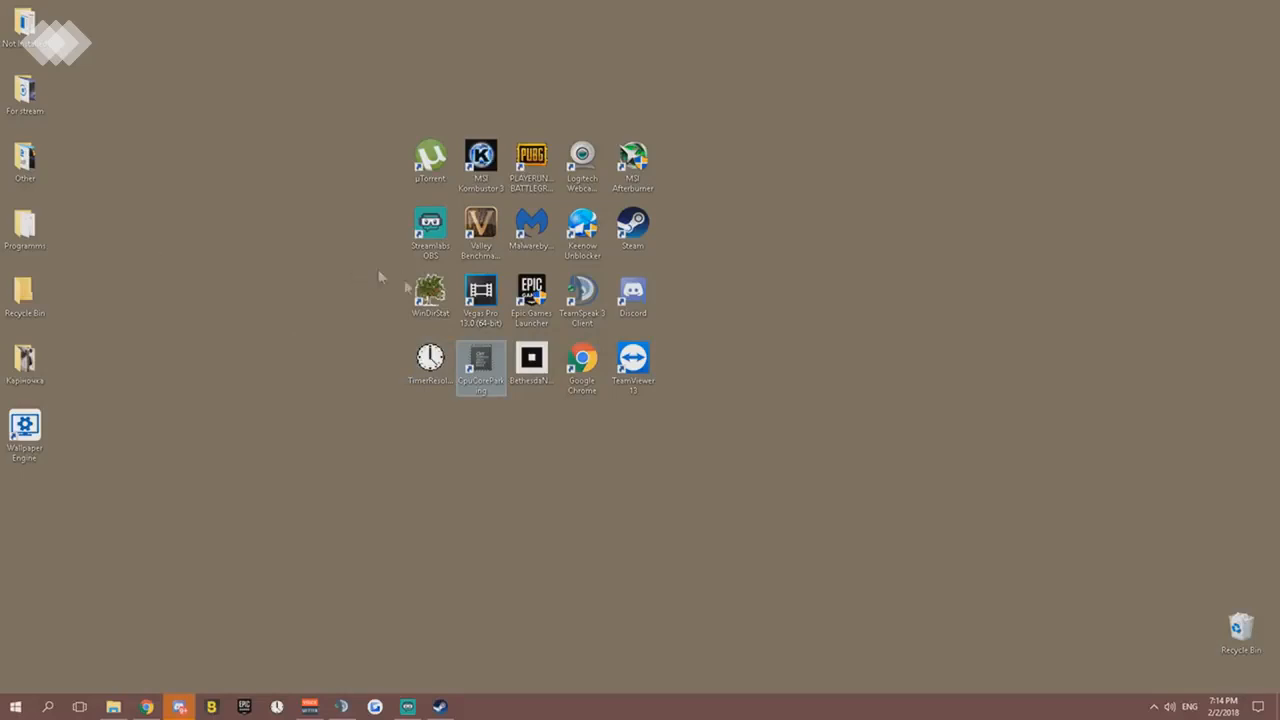
# - Look through the desktop folder Programms and the list of installed apps, closing both
pyautogui.click(30, 240)
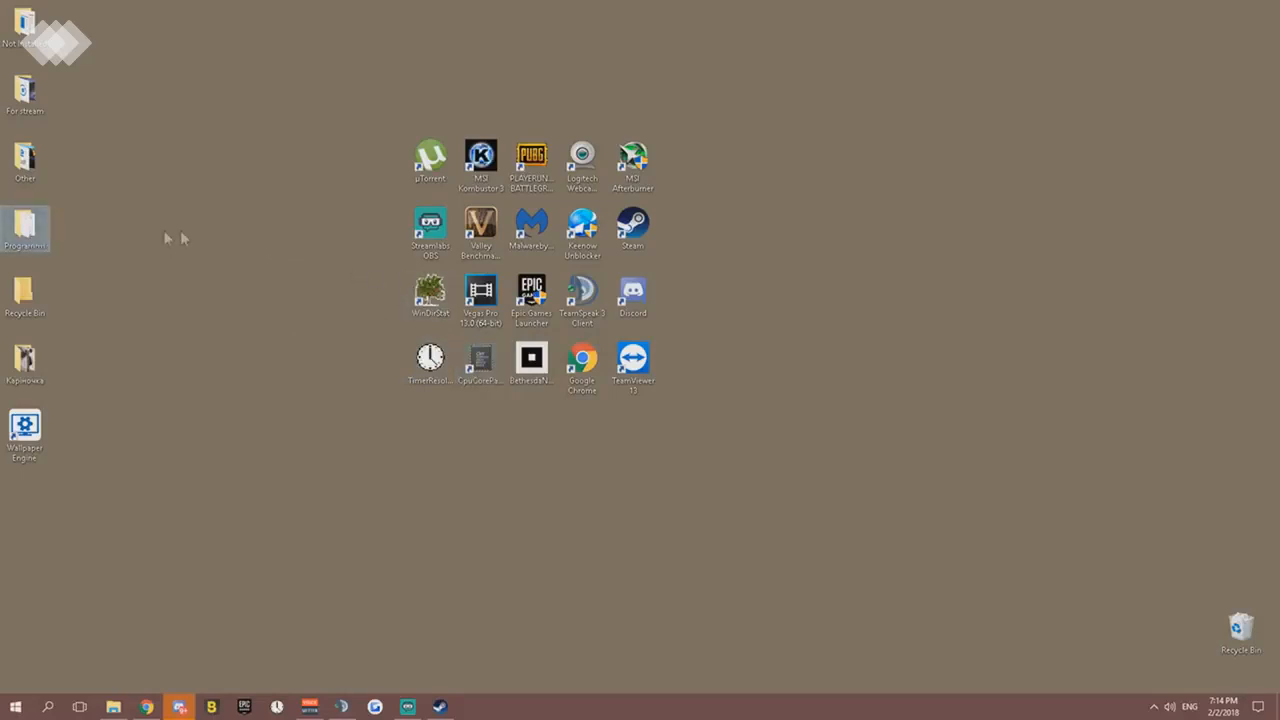
pyautogui.doubleClick(38, 228)
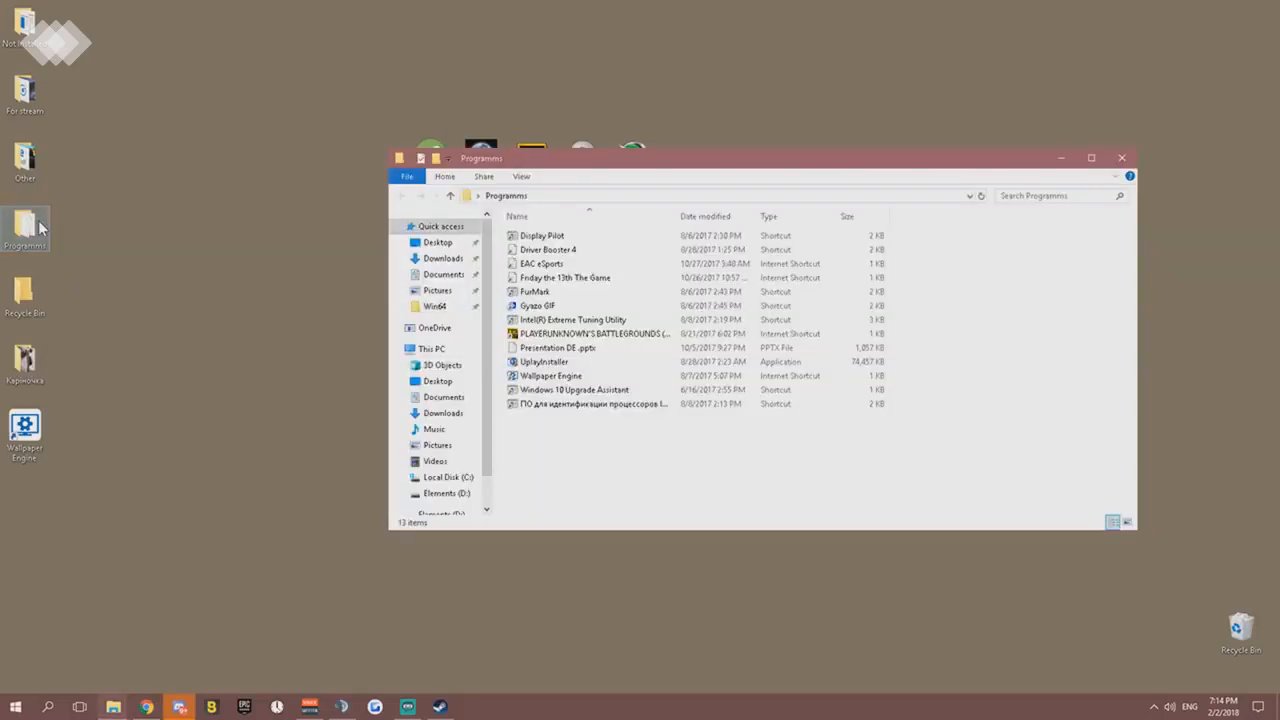
pyautogui.click(1121, 158)
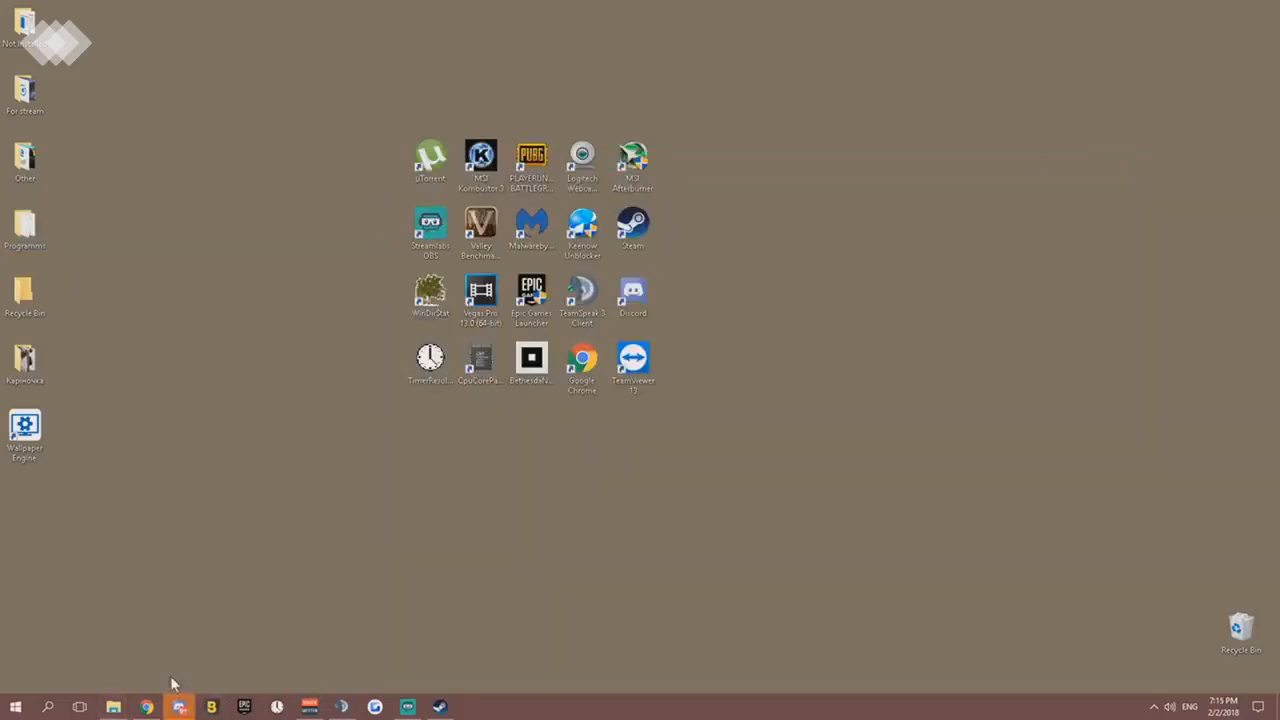
pyautogui.click(15, 707)
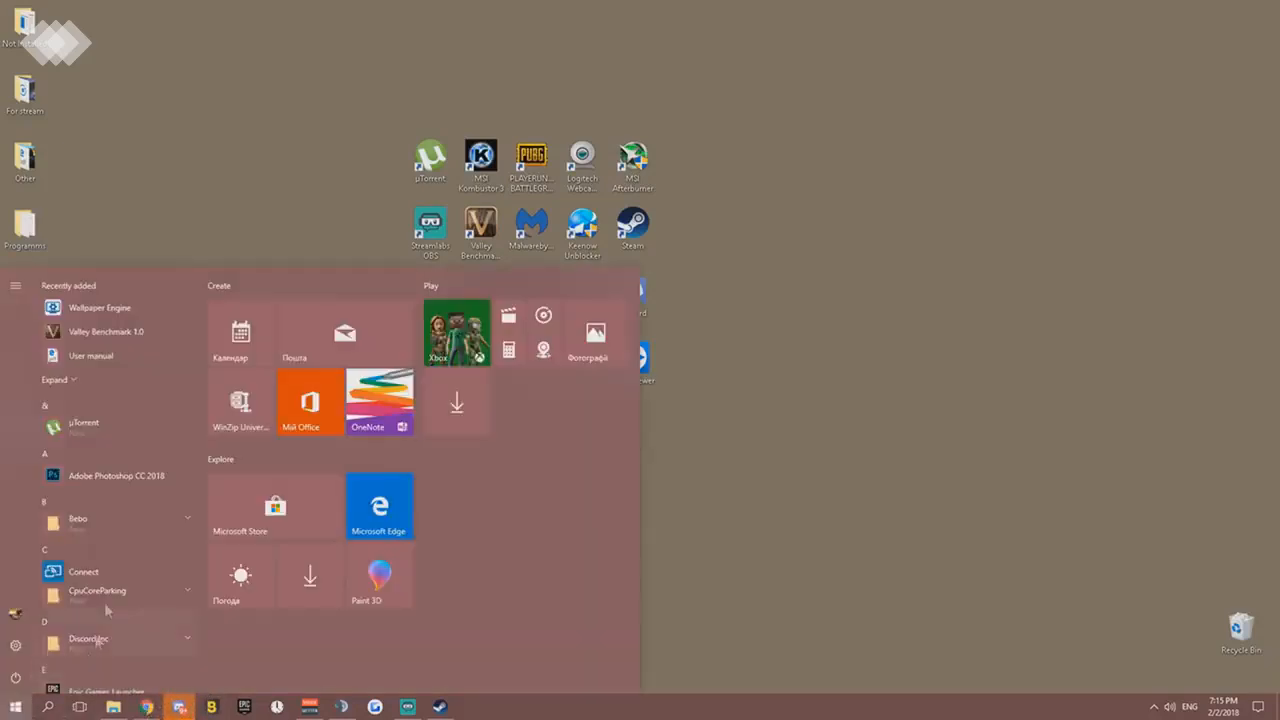
pyautogui.scroll(-5, 131, 482)
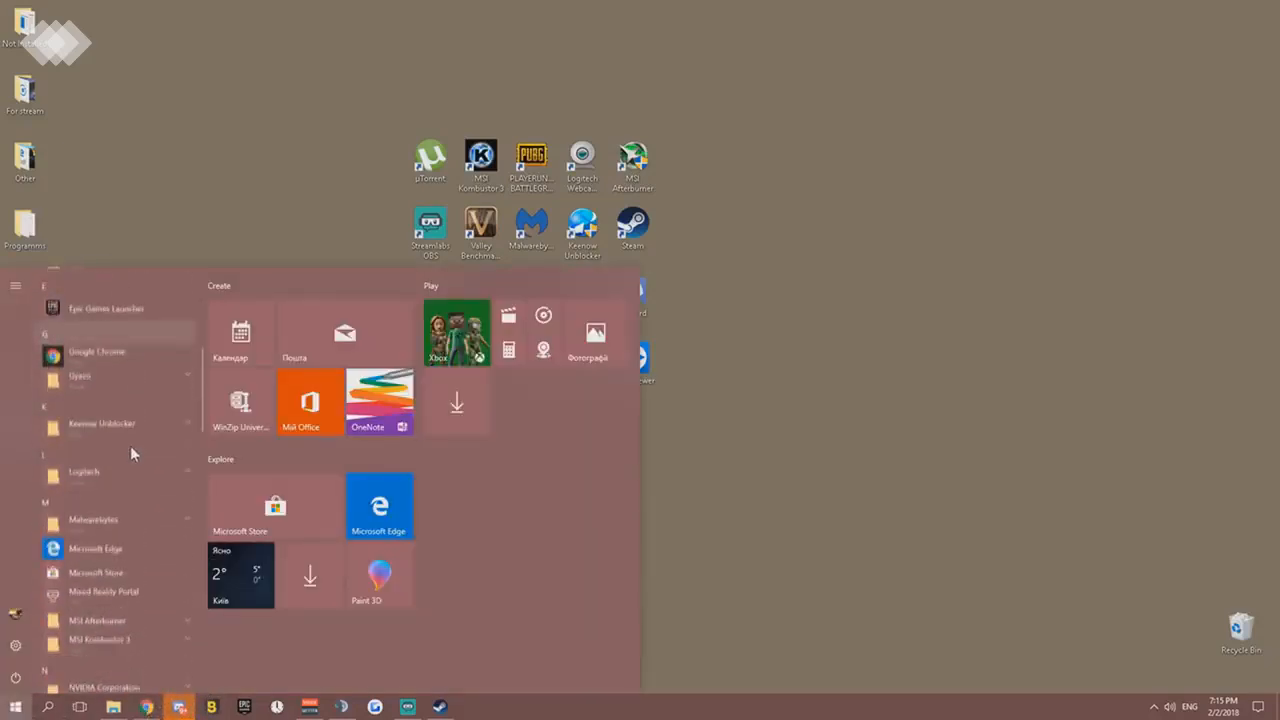
pyautogui.scroll(-5, 128, 449)
pyautogui.click(223, 236)
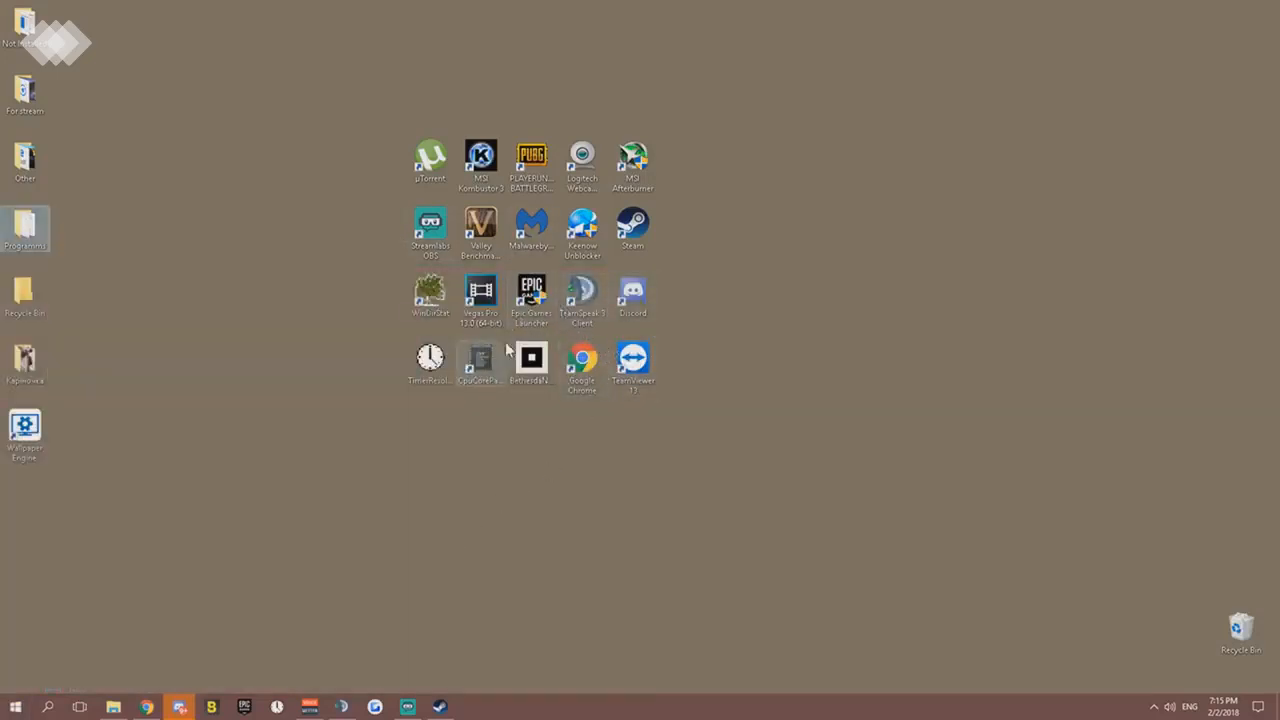
# - Run ccsetup537 from the Fortnite FPS folder and install CCleaner v5.37 with the default install options
pyautogui.click(113, 707)
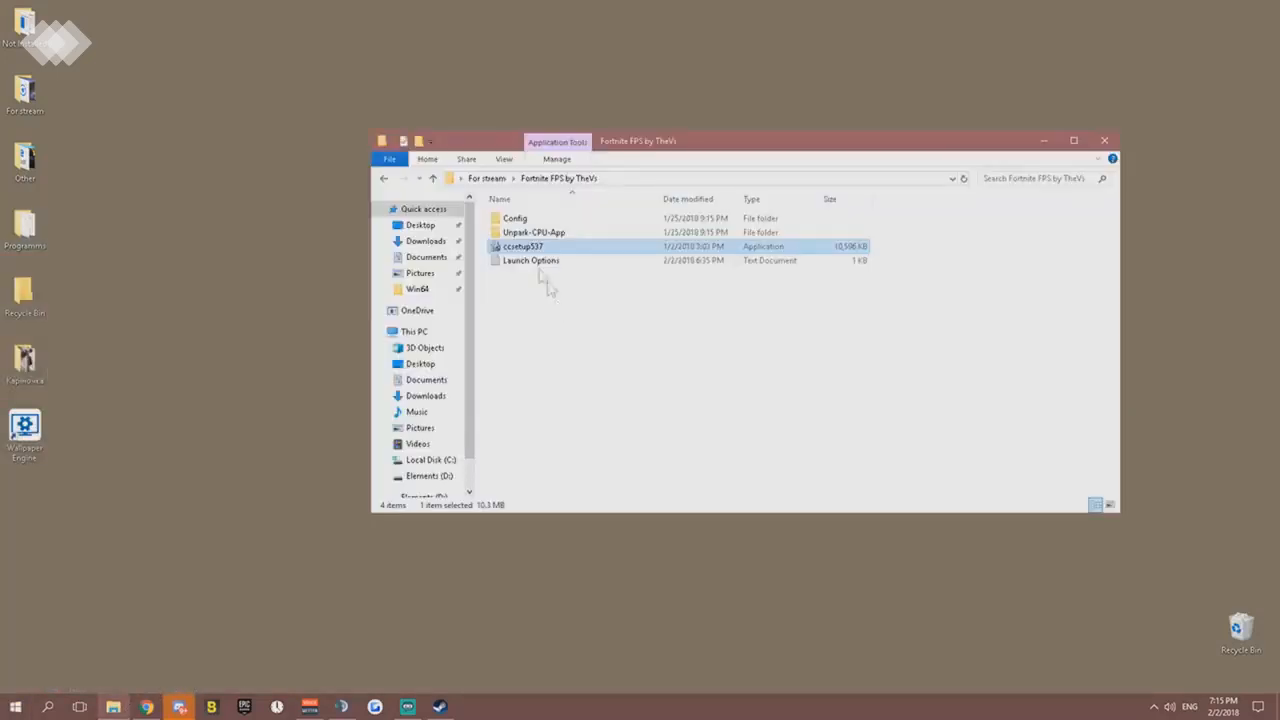
pyautogui.doubleClick(535, 246)
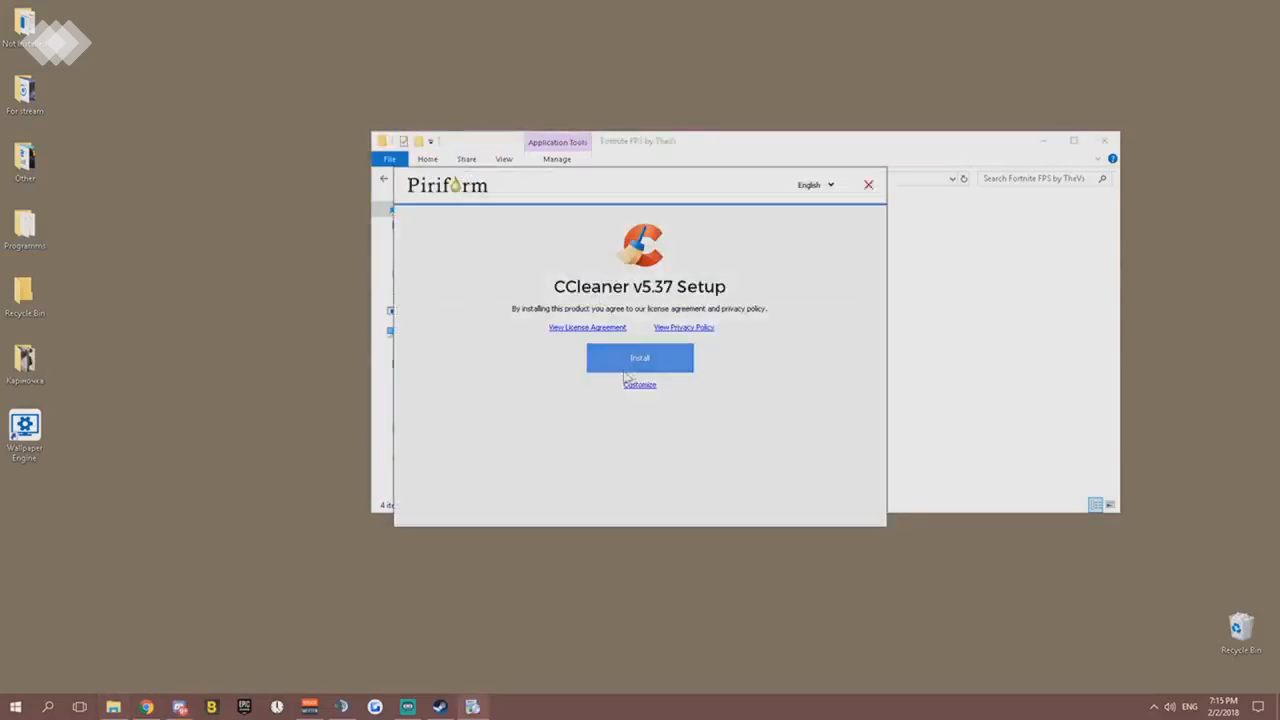
pyautogui.click(641, 388)
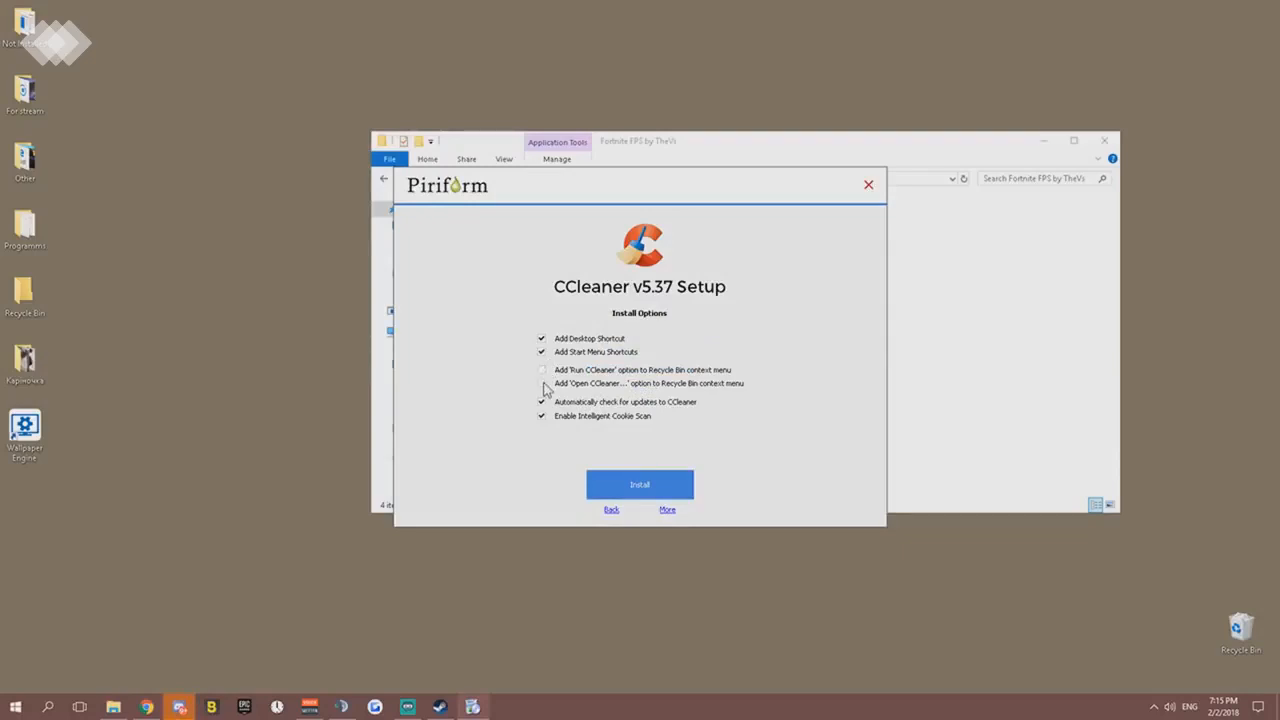
pyautogui.click(640, 485)
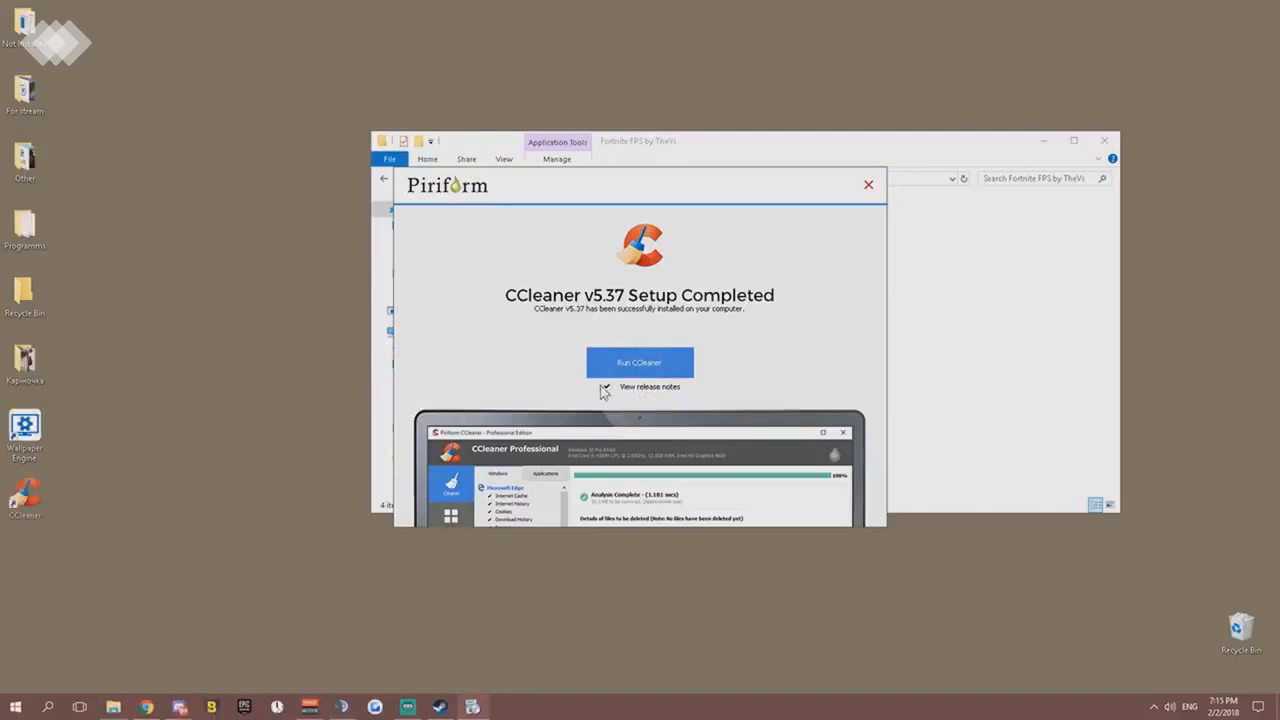
# - Start CCleaner from the completed setup, decline the new version offer, and look through the Windows cleaning list
pyautogui.click(637, 364)
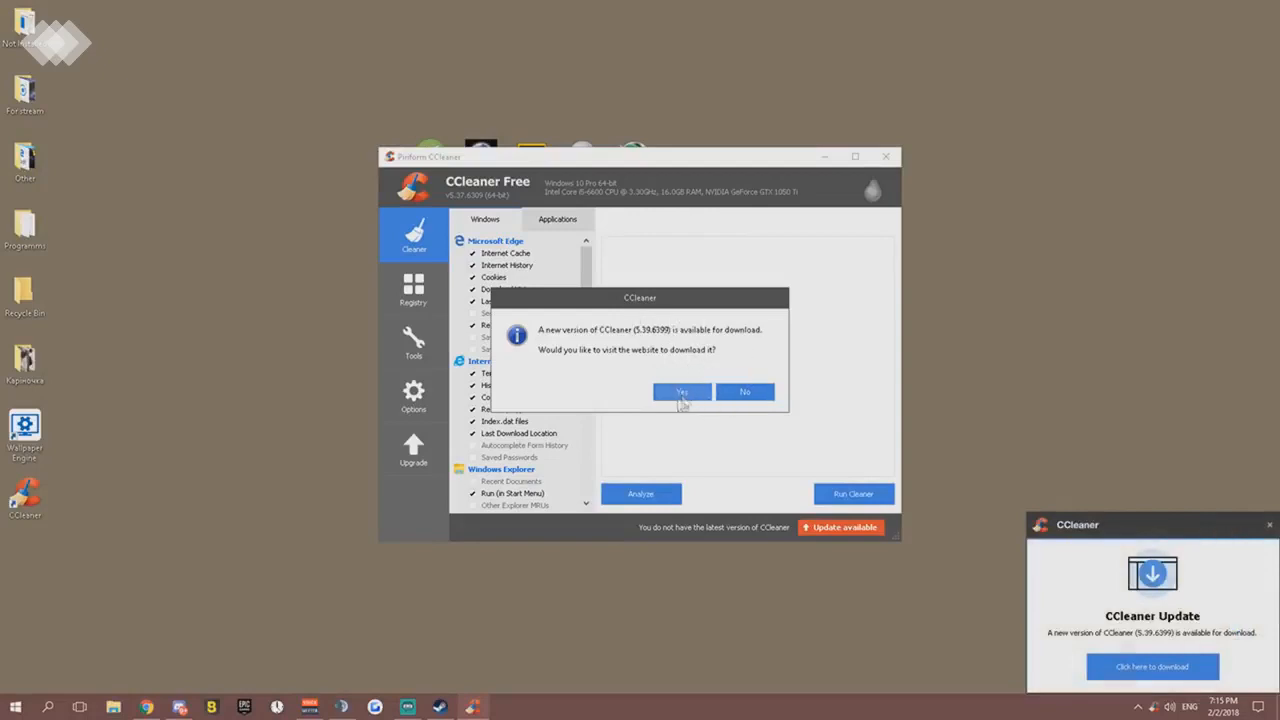
pyautogui.click(746, 394)
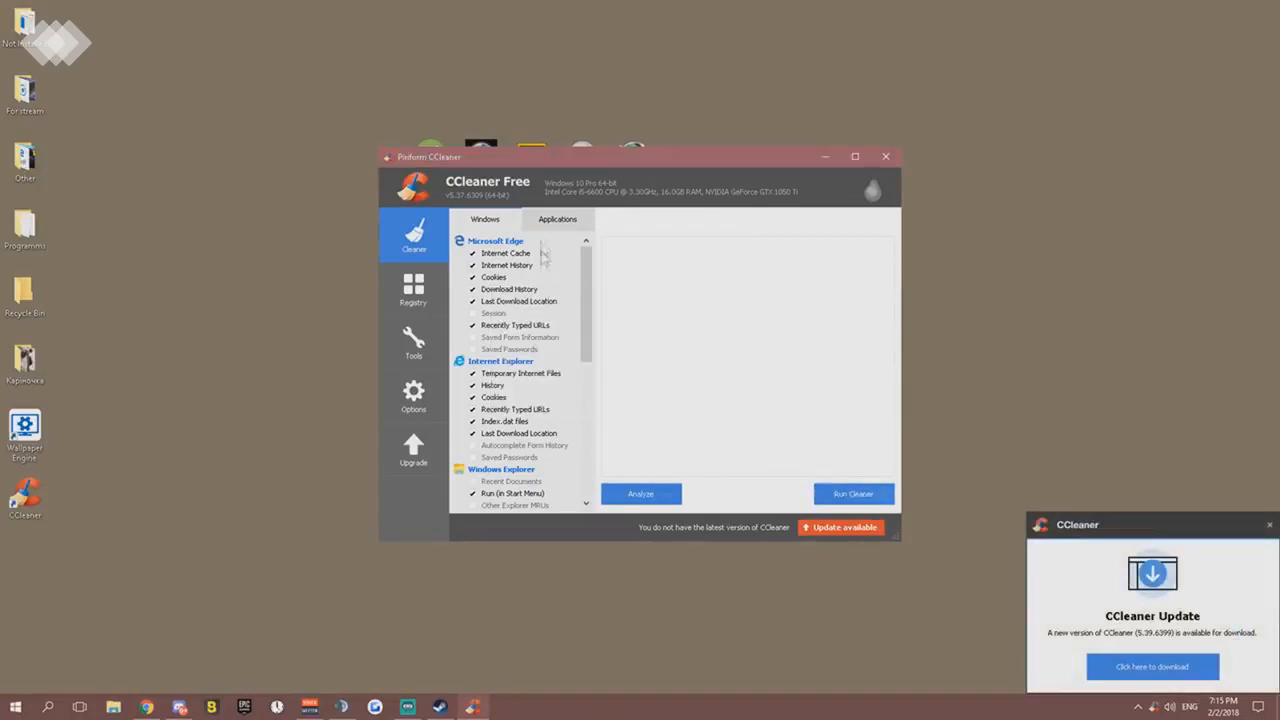
pyautogui.scroll(-5, 545, 265)
pyautogui.scroll(5, 540, 280)
# - Exclude Google Chrome's Cookies and Last Download Location from cleaning, and review the Windows and Applications cleaning lists
pyautogui.click(566, 228)
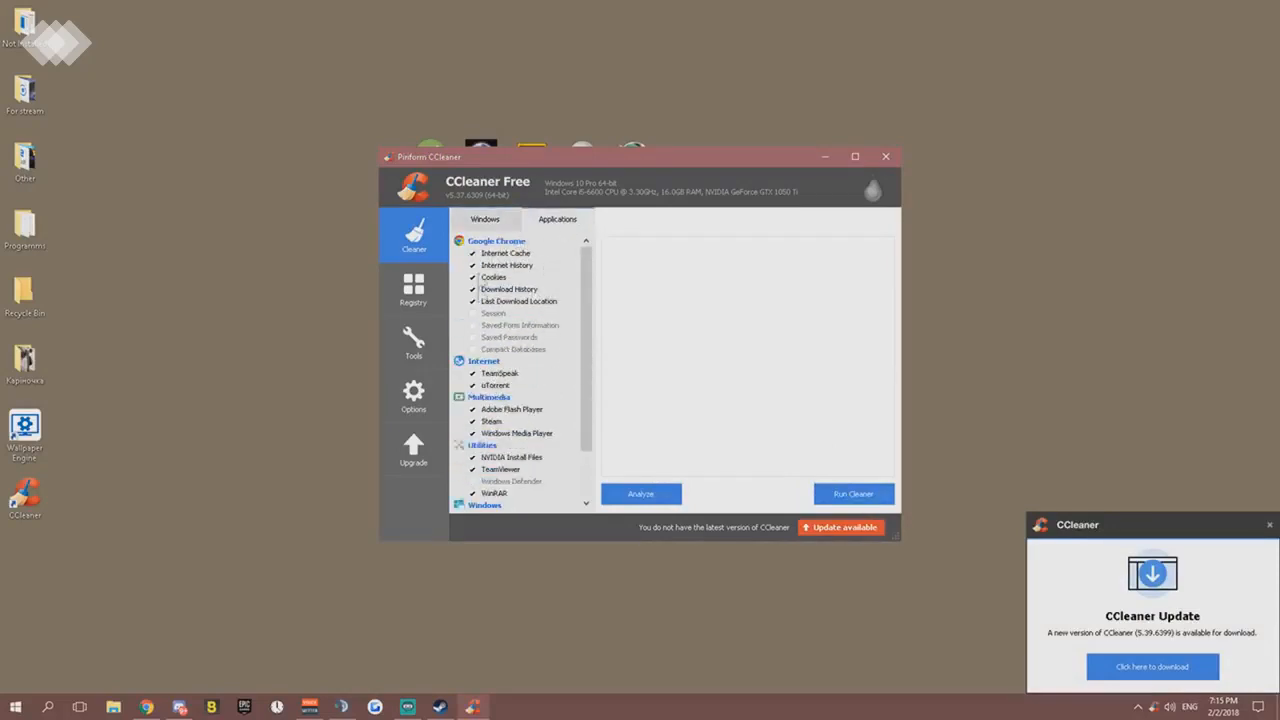
pyautogui.click(474, 281)
pyautogui.click(473, 301)
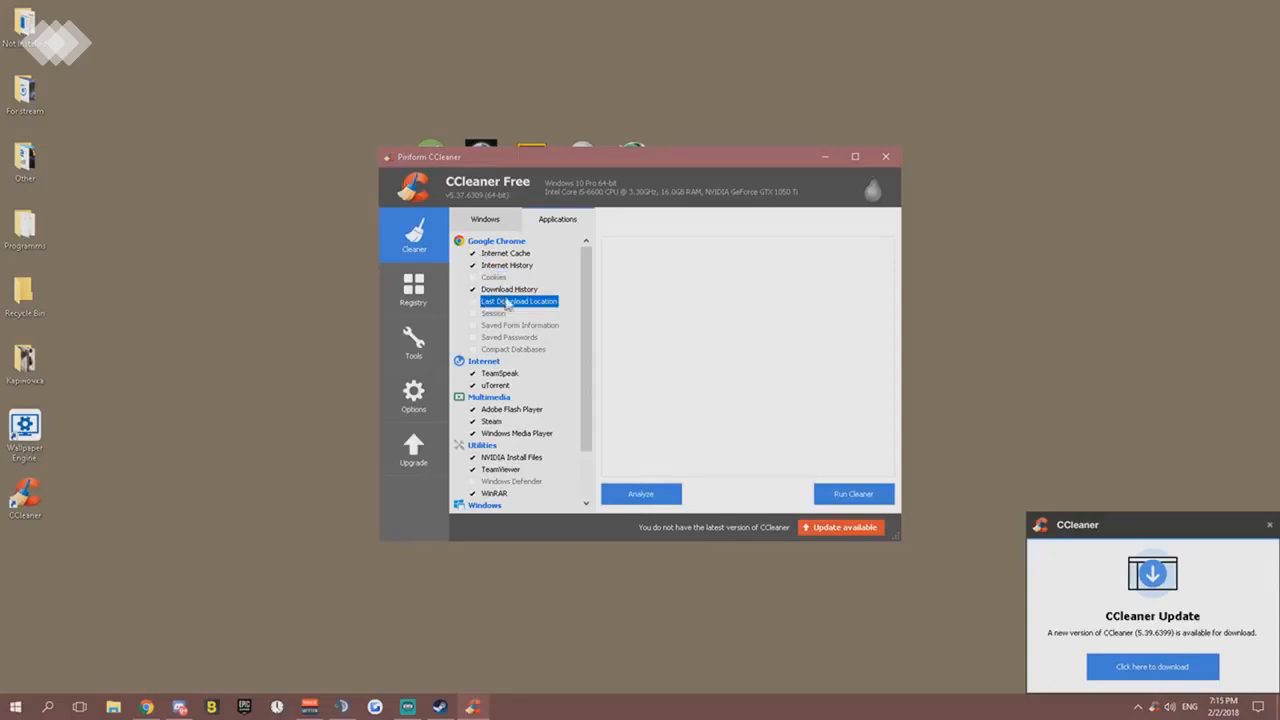
pyautogui.click(524, 326)
pyautogui.scroll(-2, 540, 358)
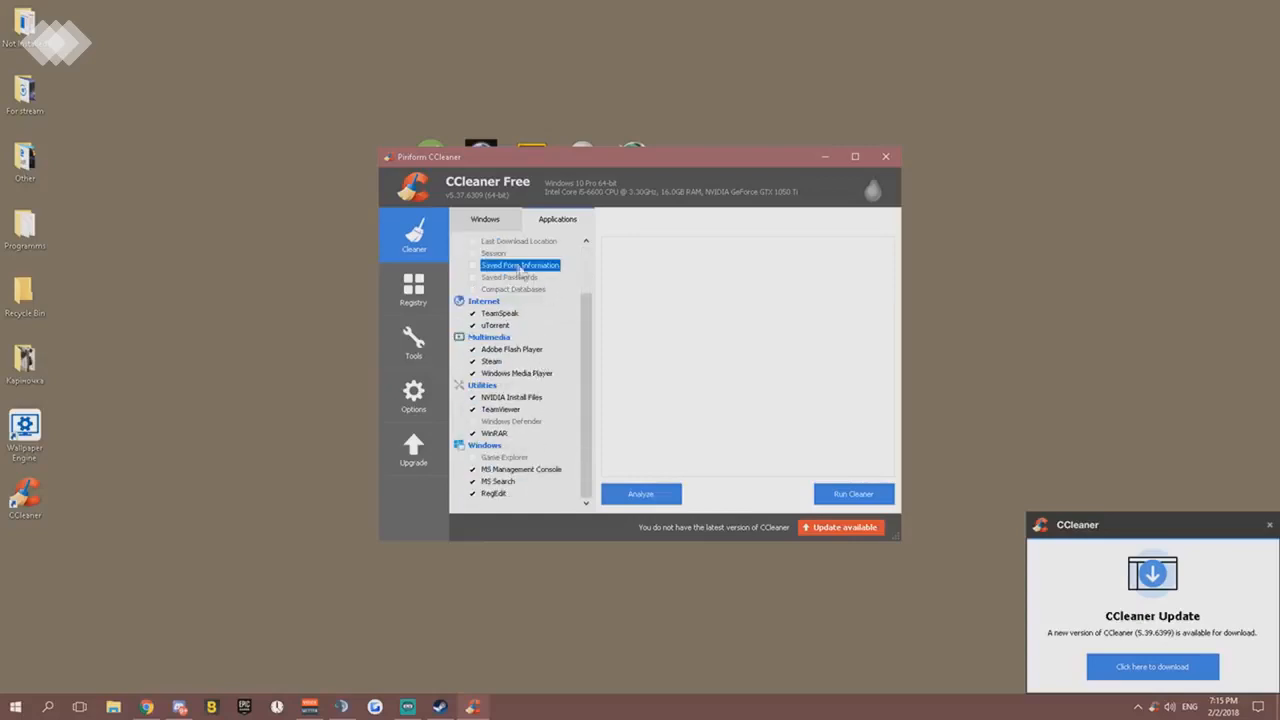
pyautogui.click(487, 221)
pyautogui.scroll(-5, 590, 315)
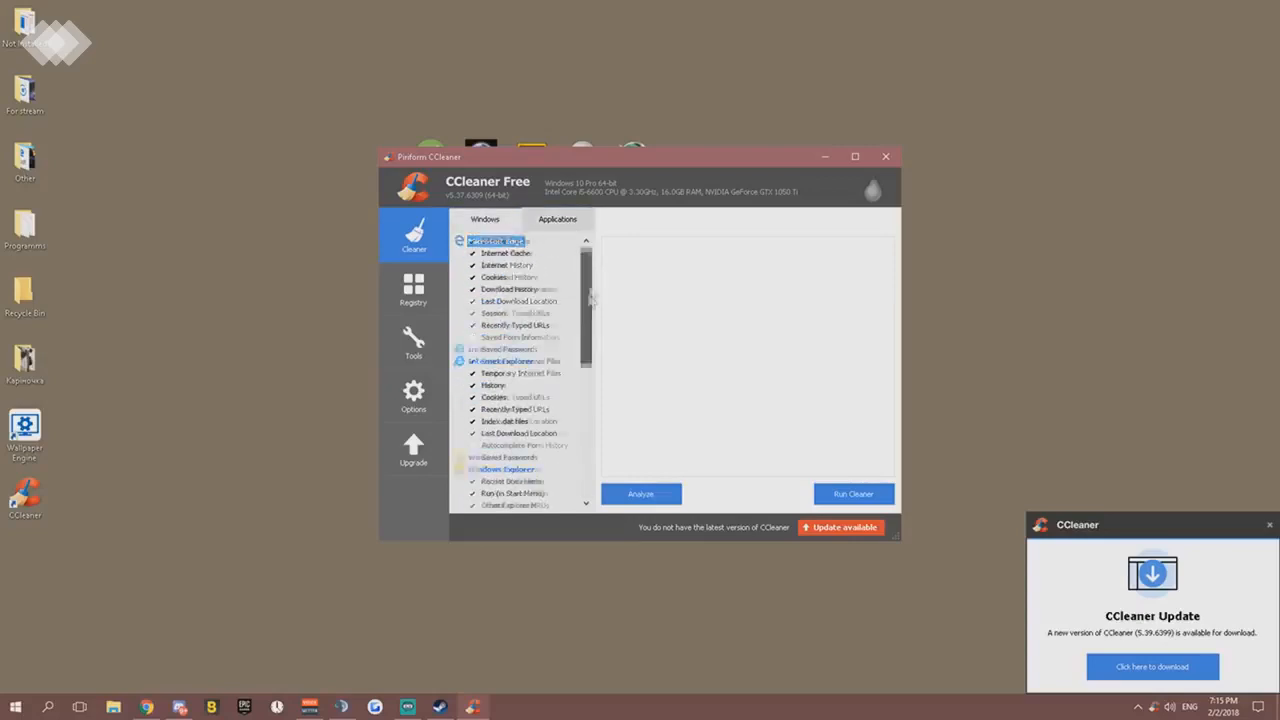
pyautogui.moveTo(592, 313); pyautogui.dragTo(590, 275)
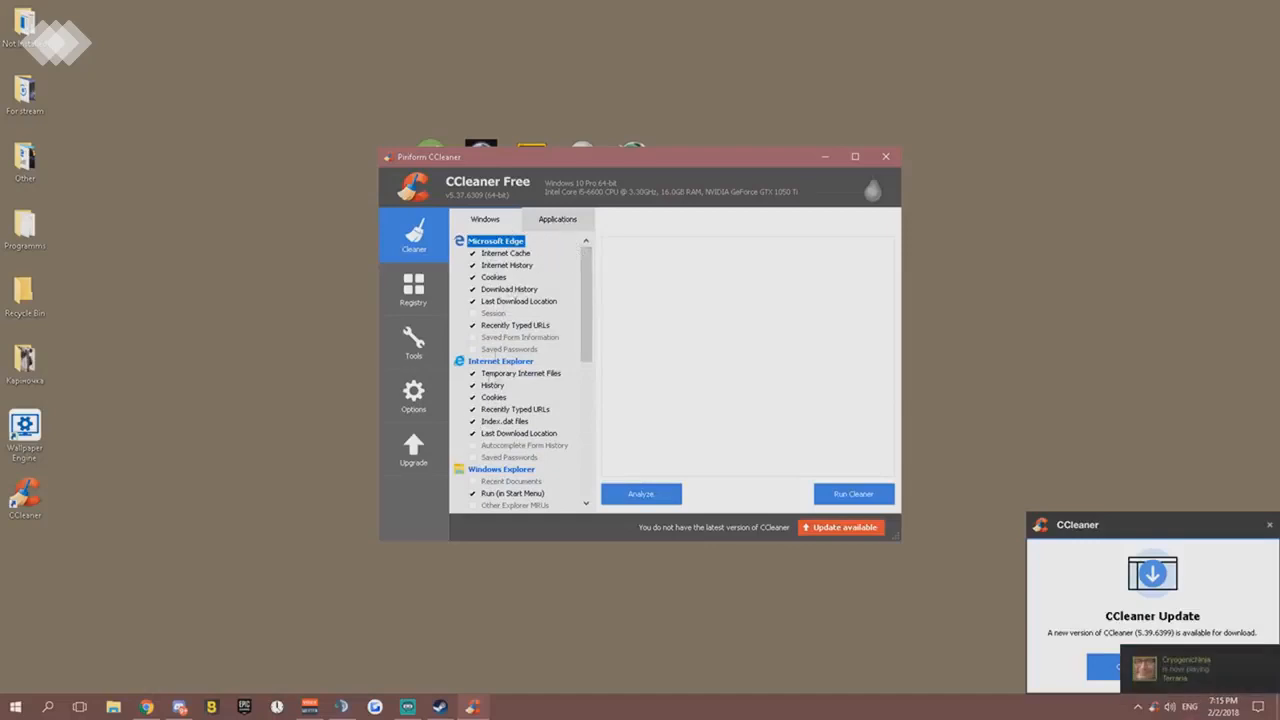
pyautogui.click(562, 226)
pyautogui.scroll(3, 537, 380)
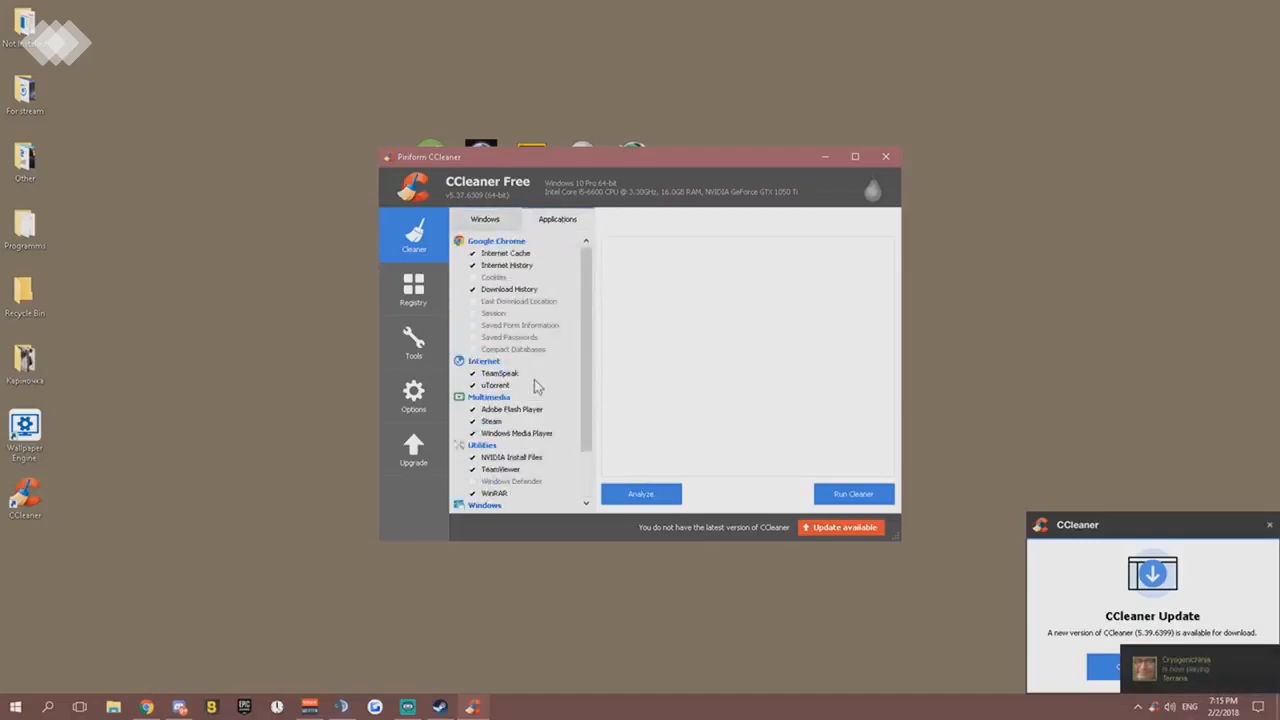
pyautogui.scroll(-3, 537, 382)
# - Run the cleaner with the deletion warning turned off for future runs, closing Google Chrome for it, and review the deleted files
pyautogui.click(851, 495)
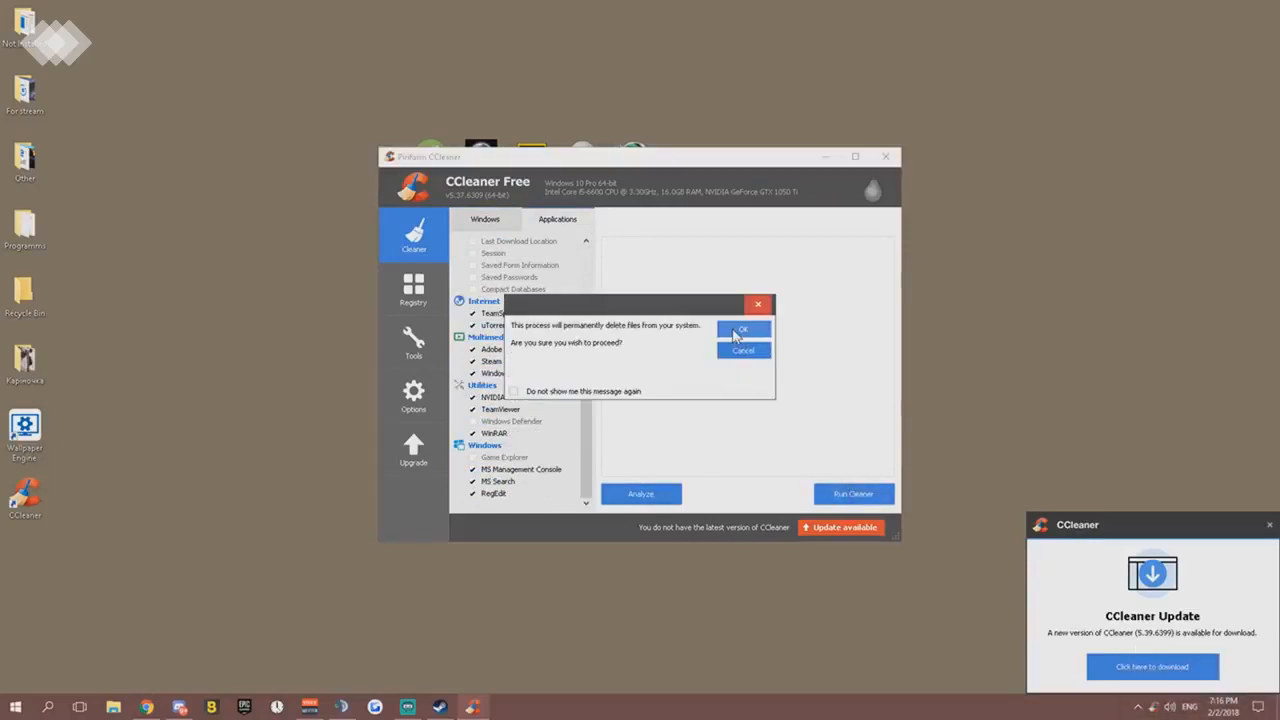
pyautogui.click(514, 391)
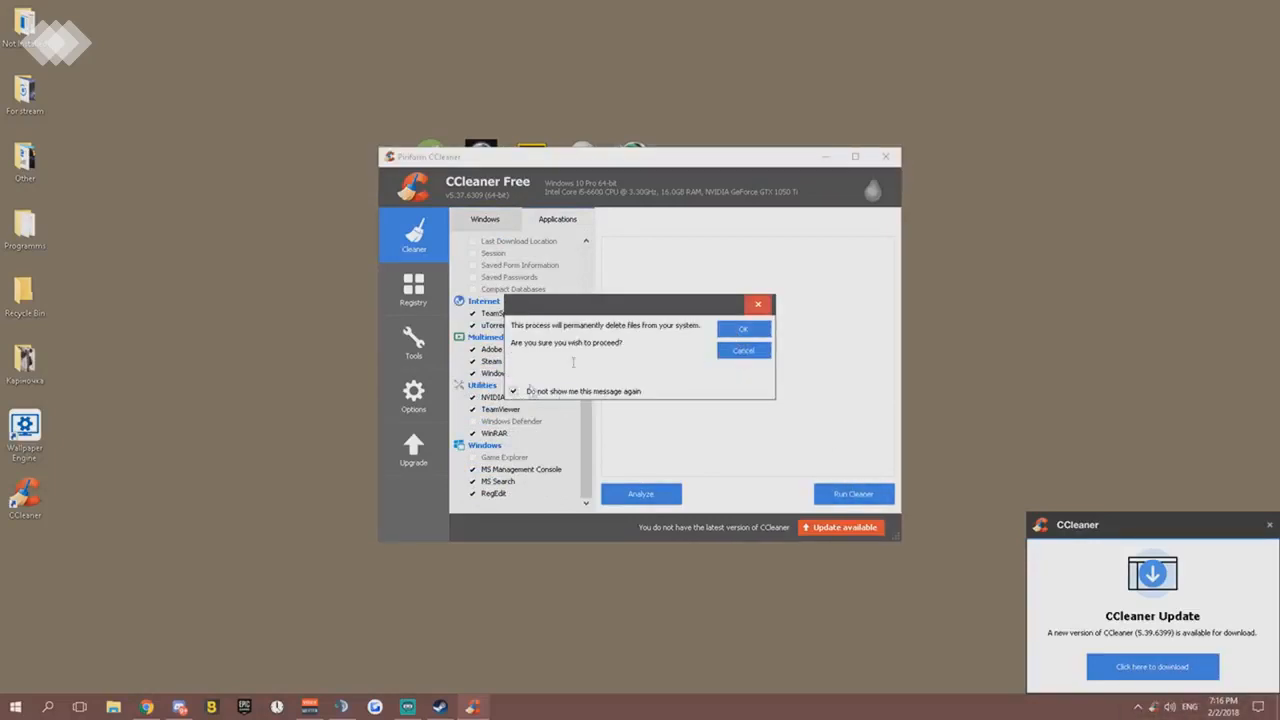
pyautogui.click(743, 331)
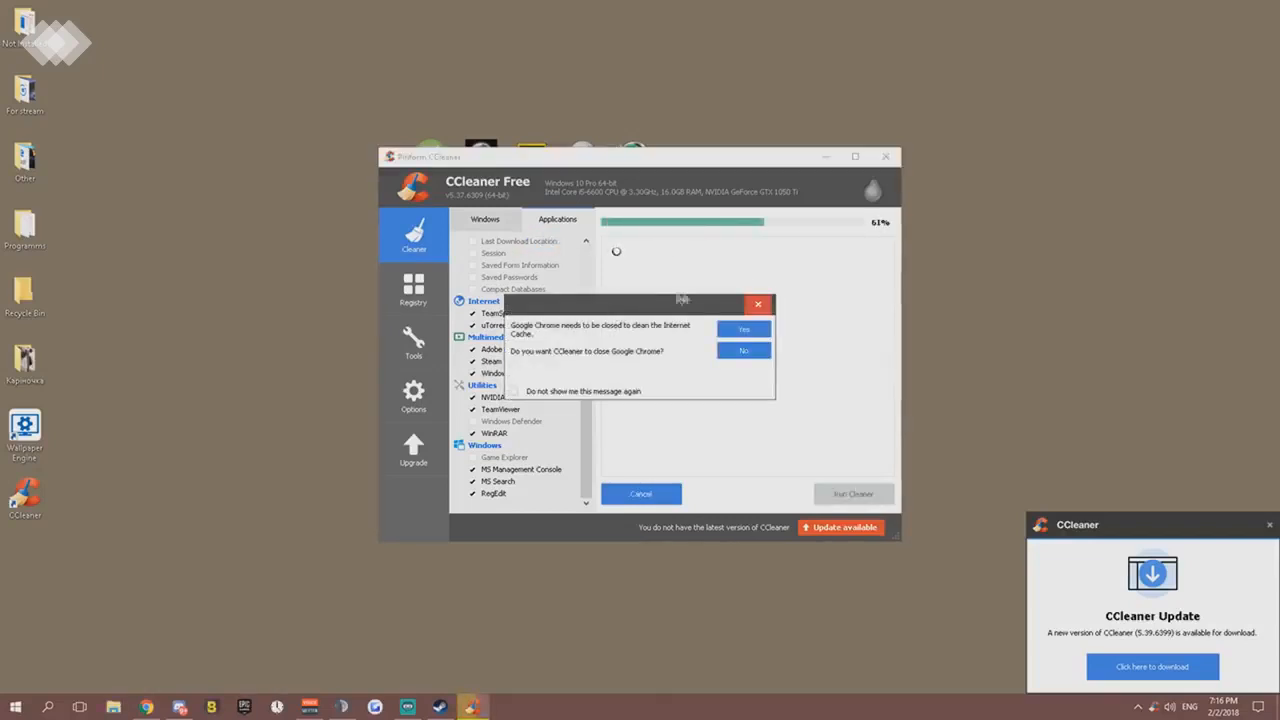
pyautogui.click(146, 707)
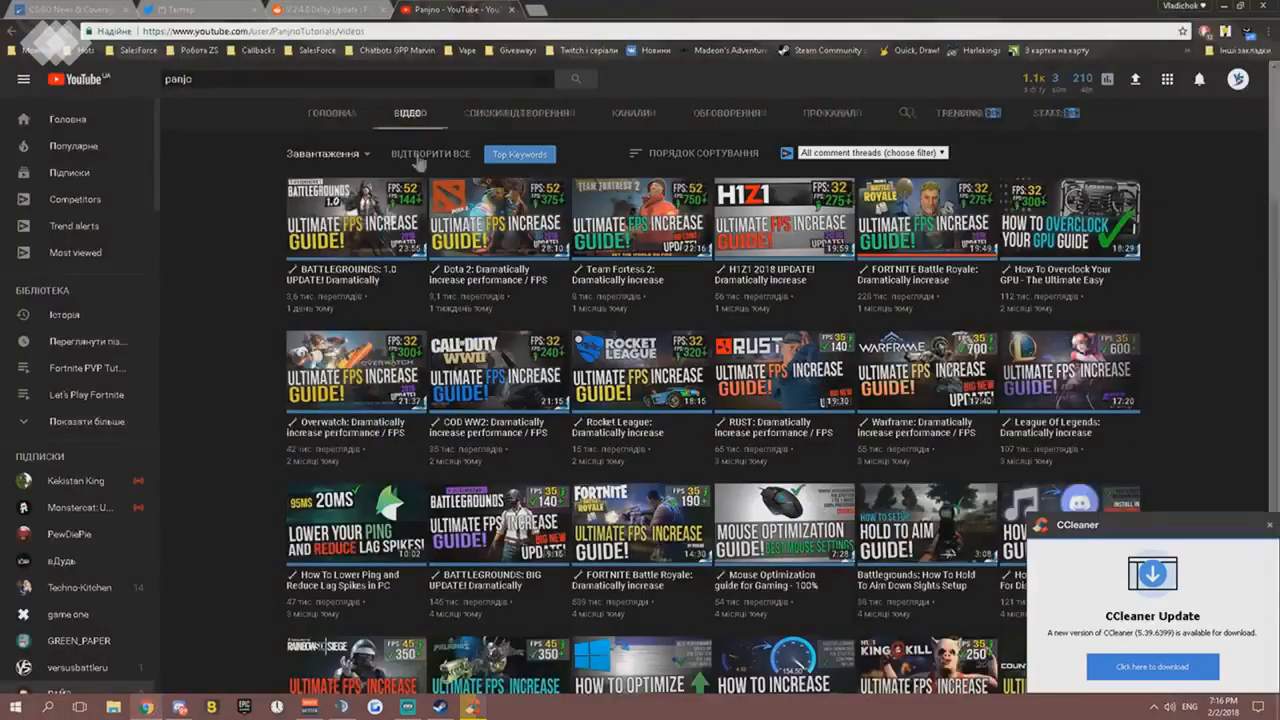
pyautogui.click(1266, 6)
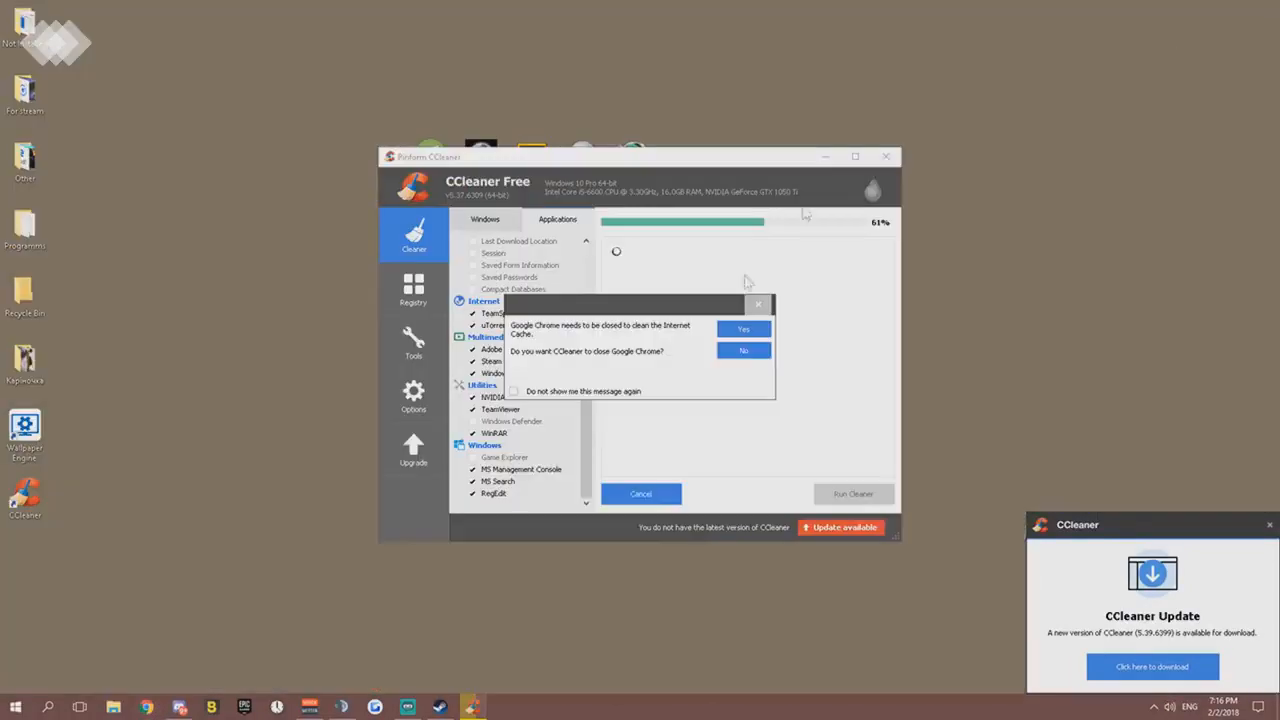
pyautogui.click(741, 331)
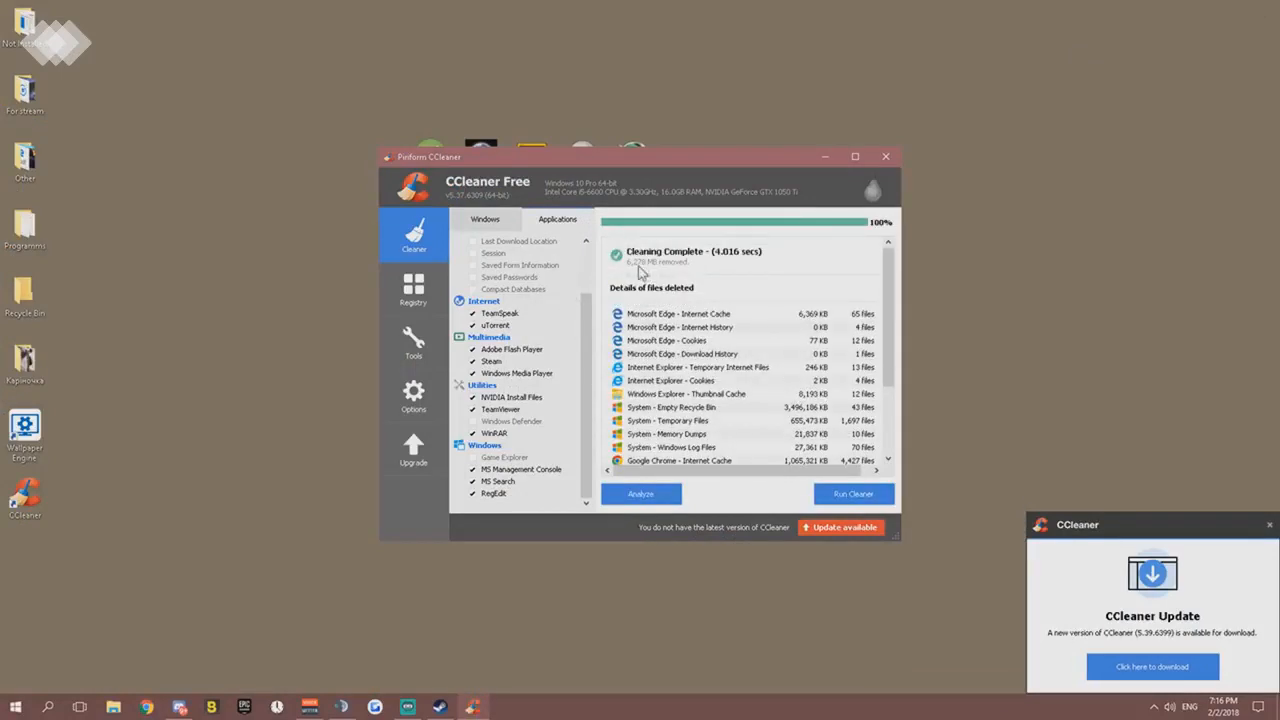
pyautogui.scroll(-1, 687, 390)
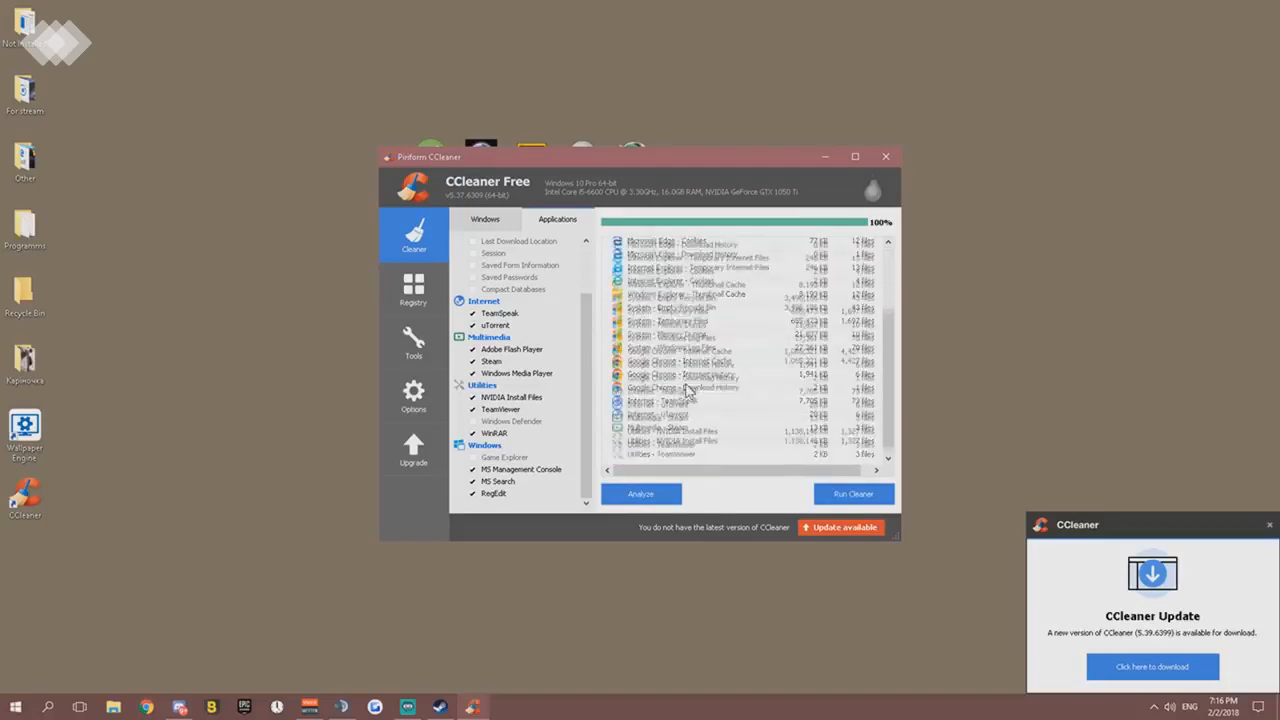
pyautogui.scroll(1, 690, 380)
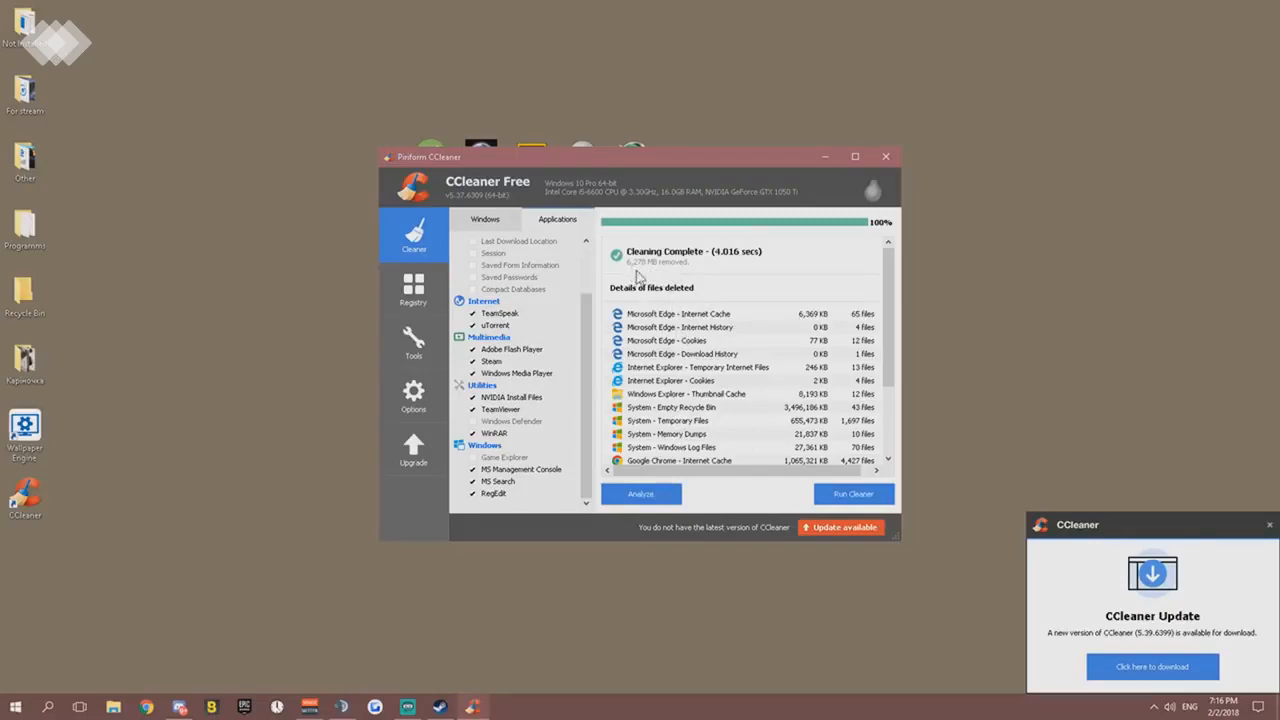
# - Scan the registry for issues and fix all selected issues without backing up the changes
pyautogui.click(416, 300)
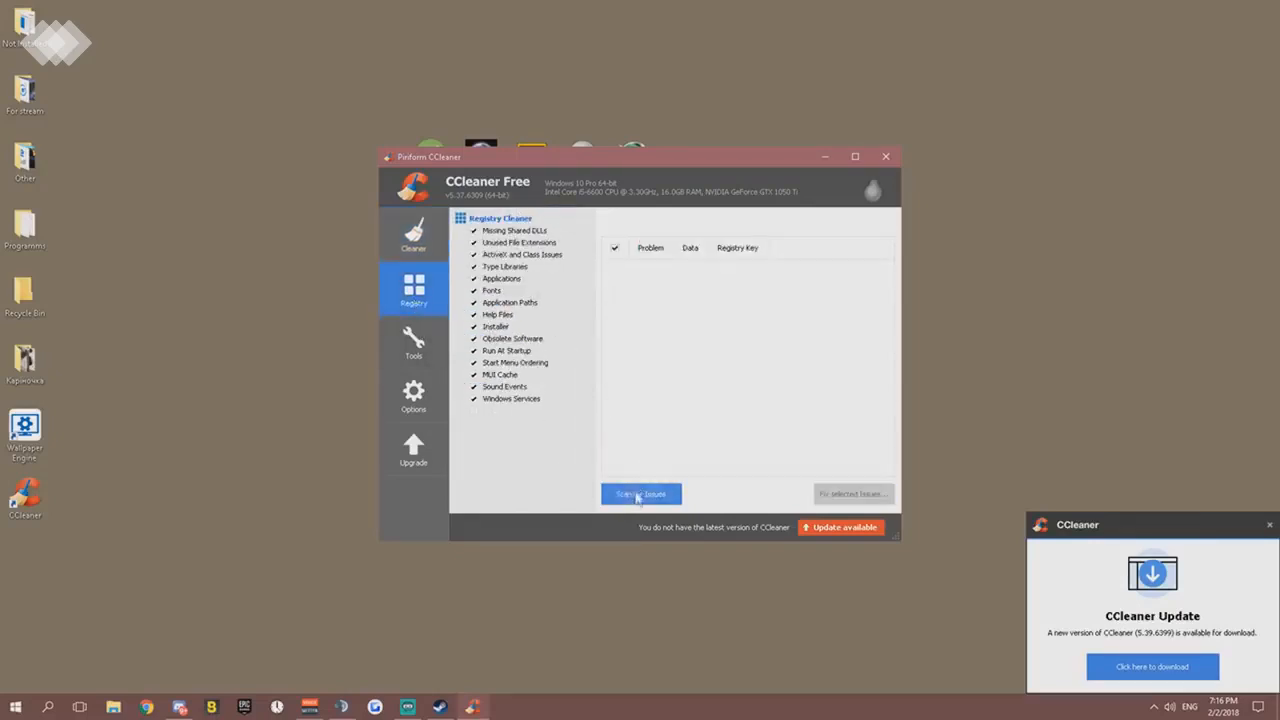
pyautogui.click(638, 494)
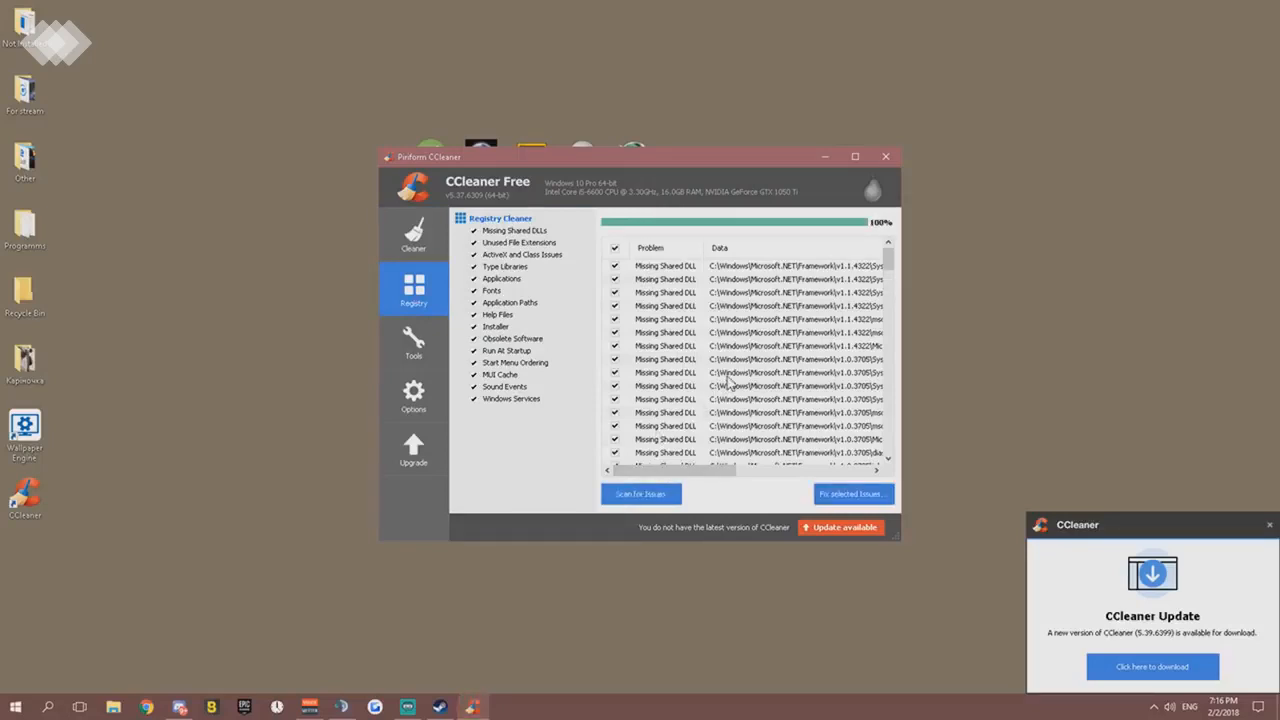
pyautogui.click(854, 494)
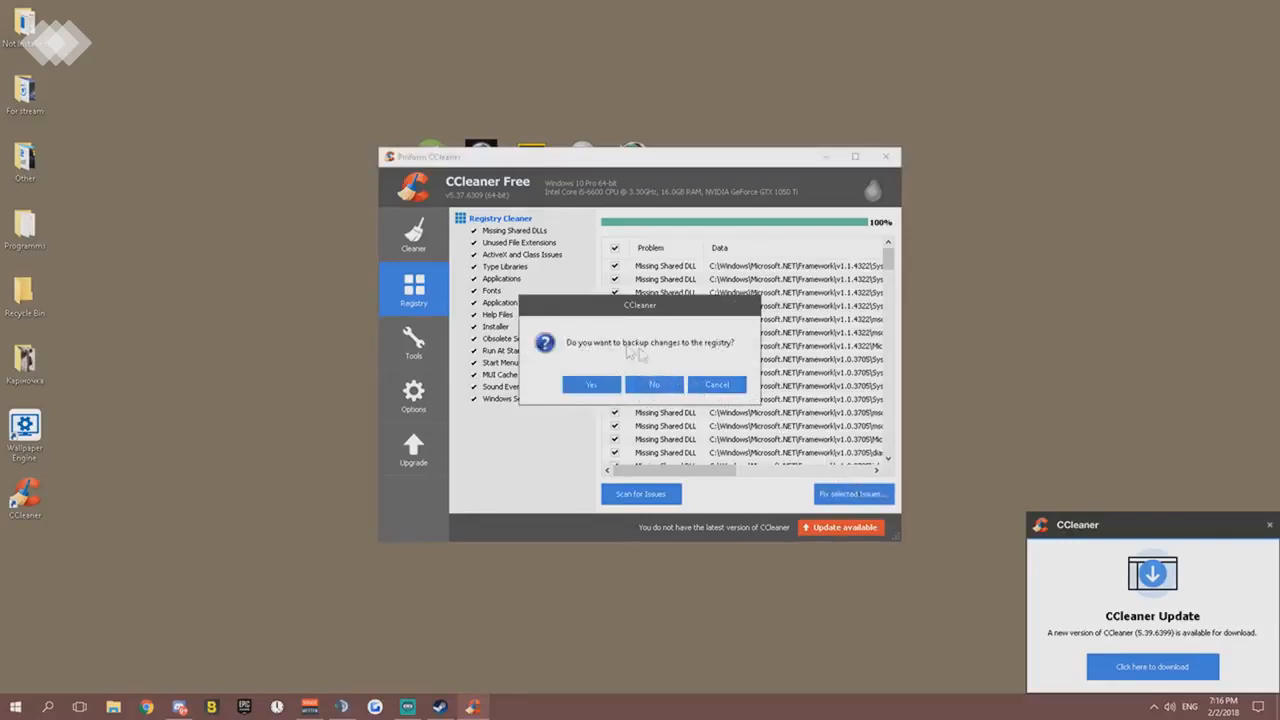
pyautogui.click(655, 389)
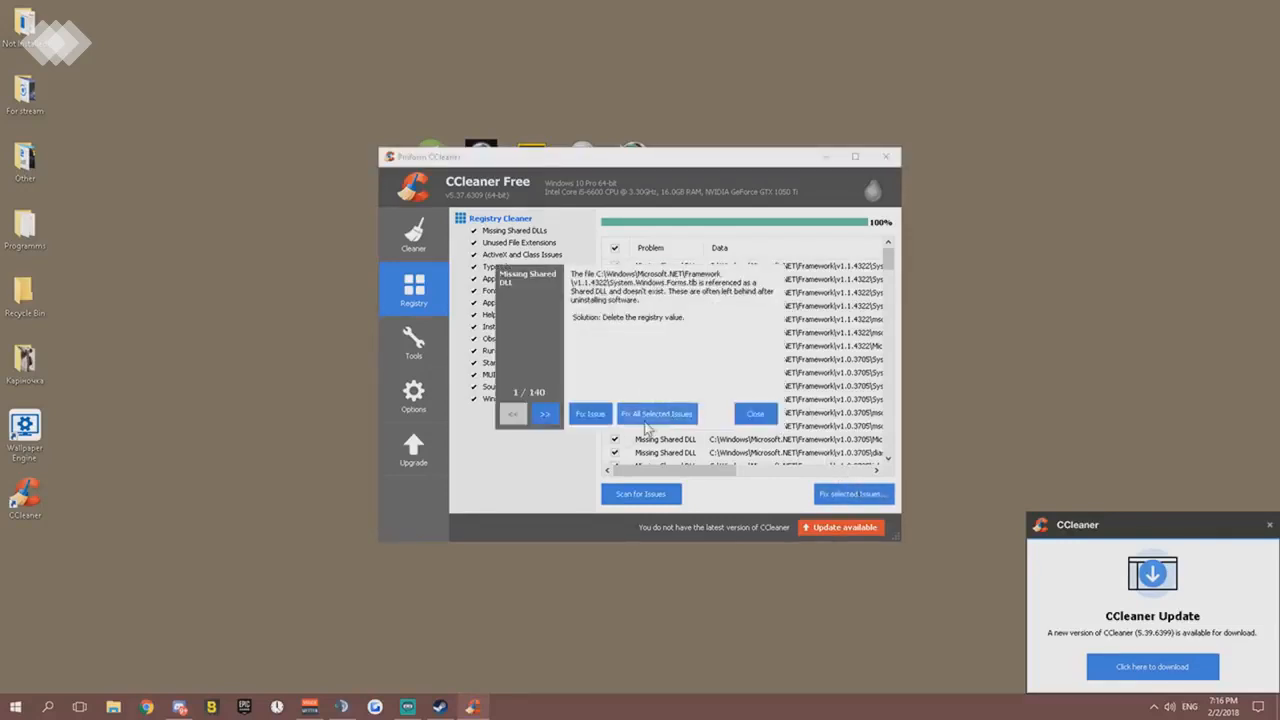
pyautogui.click(656, 414)
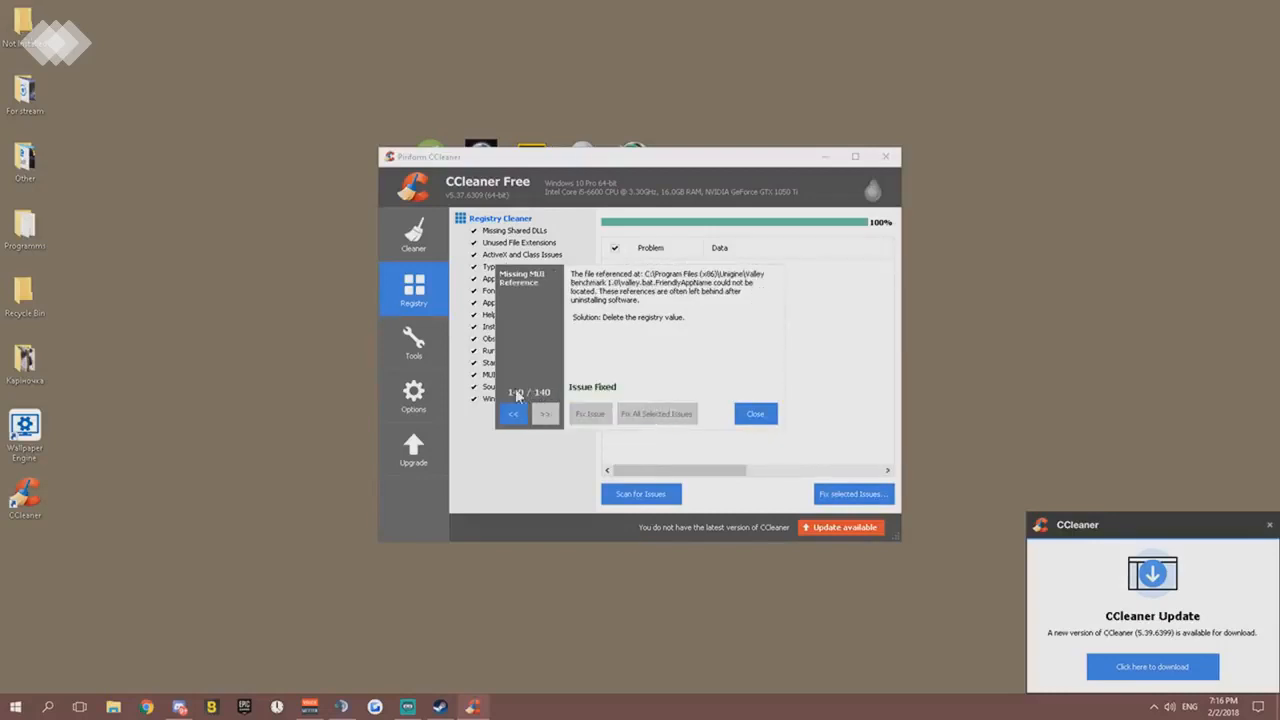
pyautogui.click(755, 414)
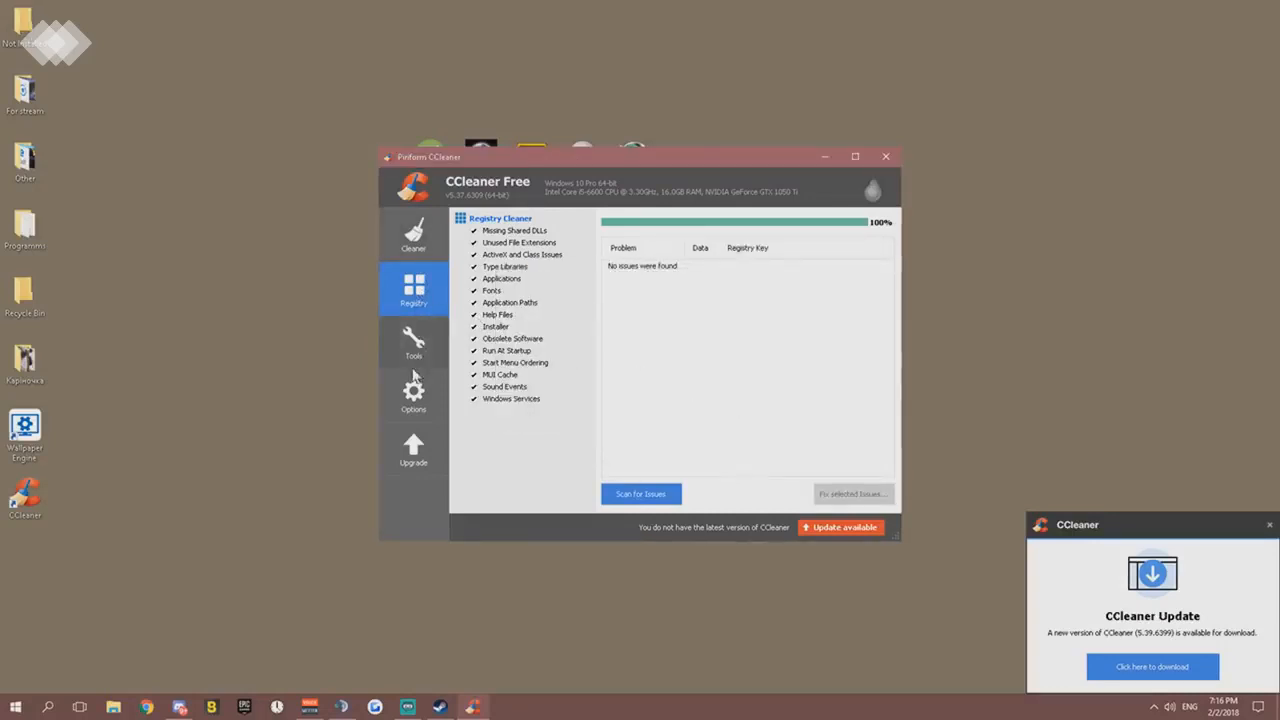
# - Close CCleaner, dismiss its update notification, and check the hidden system tray icons
pyautogui.click(885, 157)
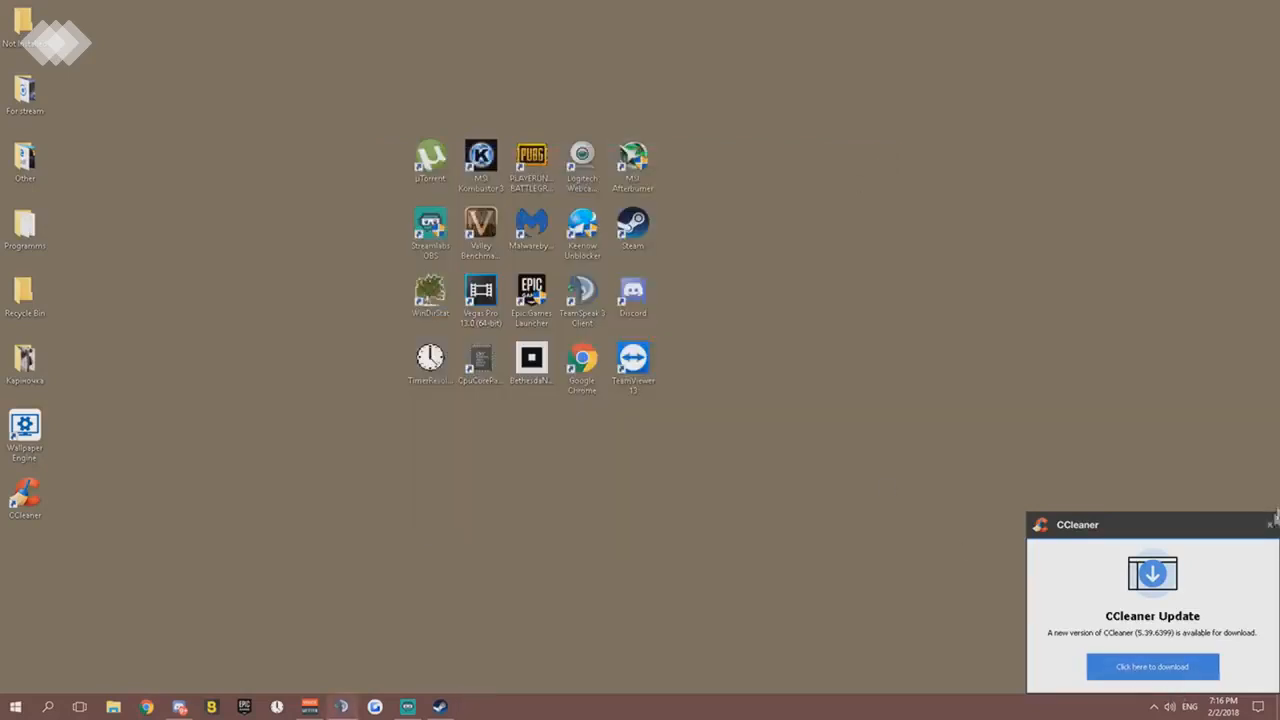
pyautogui.click(1269, 524)
pyautogui.click(1269, 524)
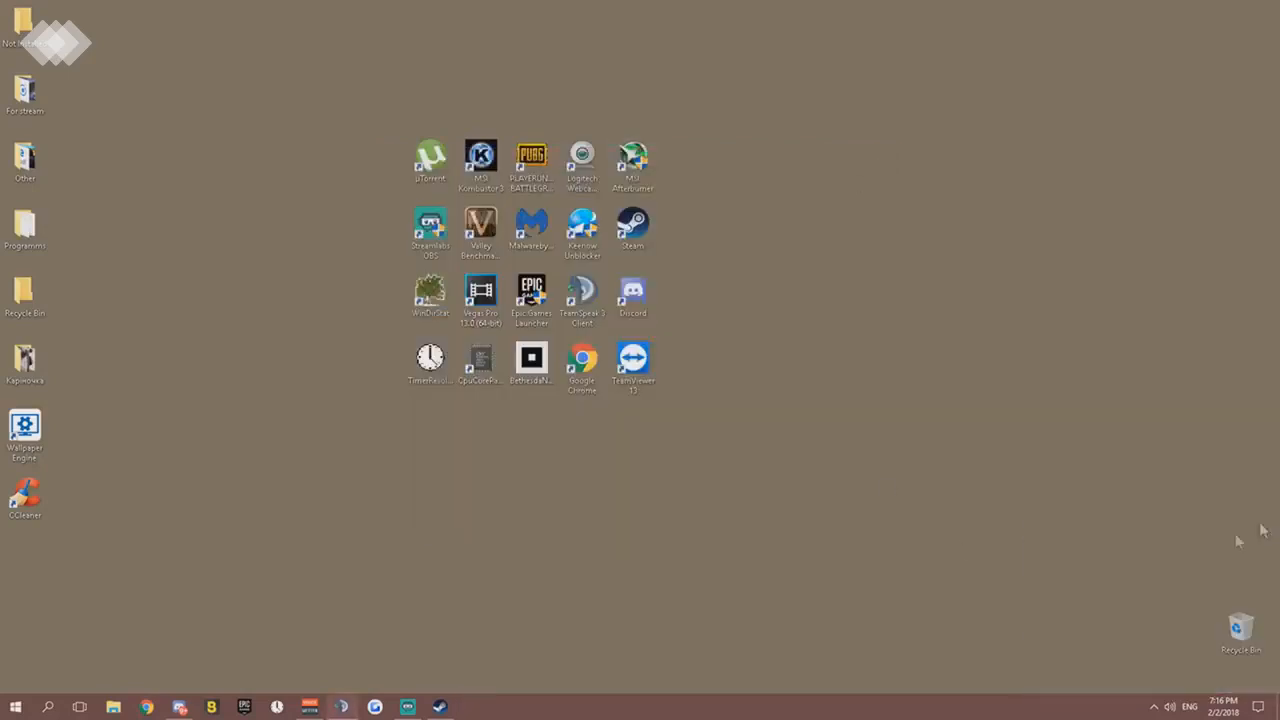
pyautogui.click(1154, 707)
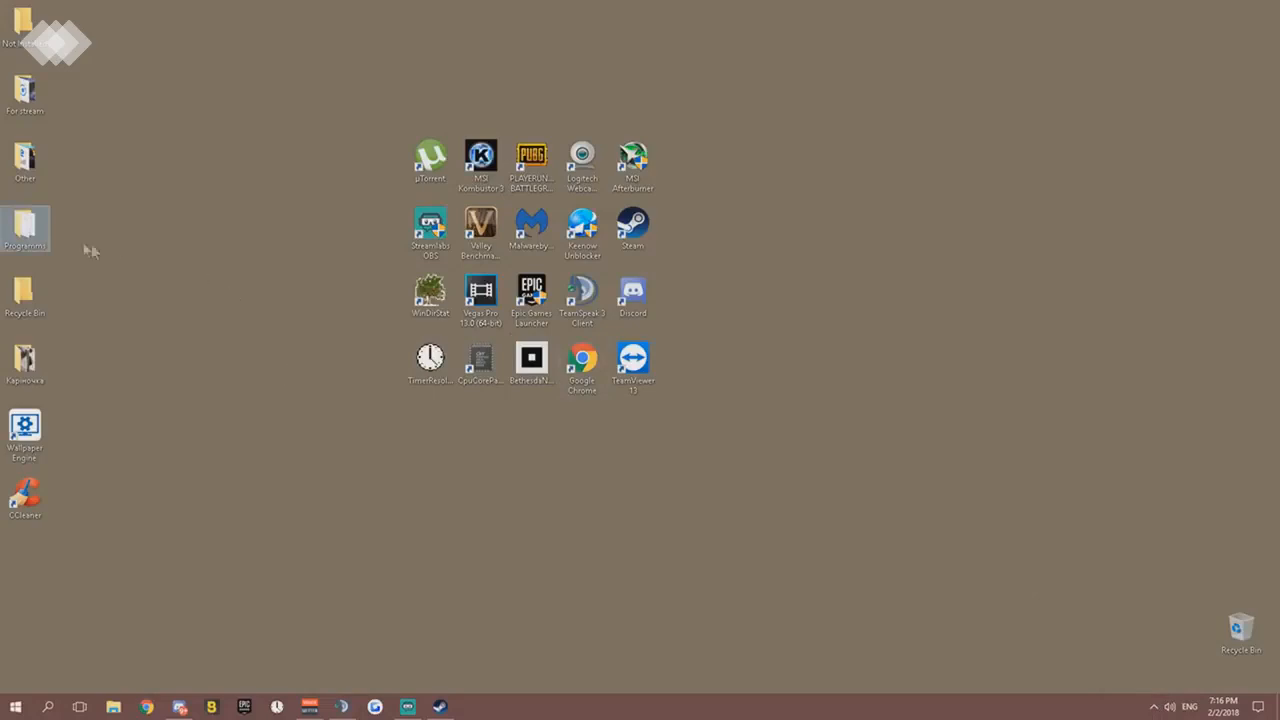
# - Open Launch Options in the For stream folder's Fortnite FPS by TheVs subfolder, select the full line -high -USEALLAVAILABLECORES, and close the file
pyautogui.doubleClick(28, 228)
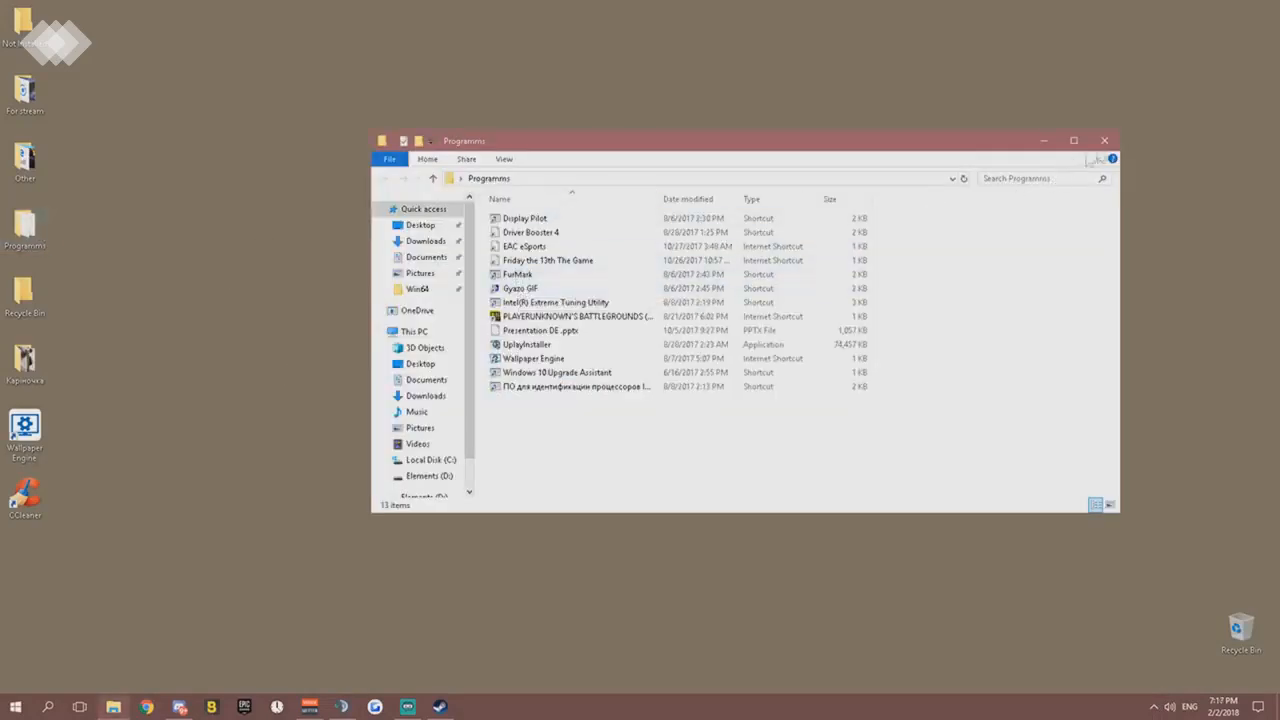
pyautogui.click(1104, 141)
pyautogui.doubleClick(26, 95)
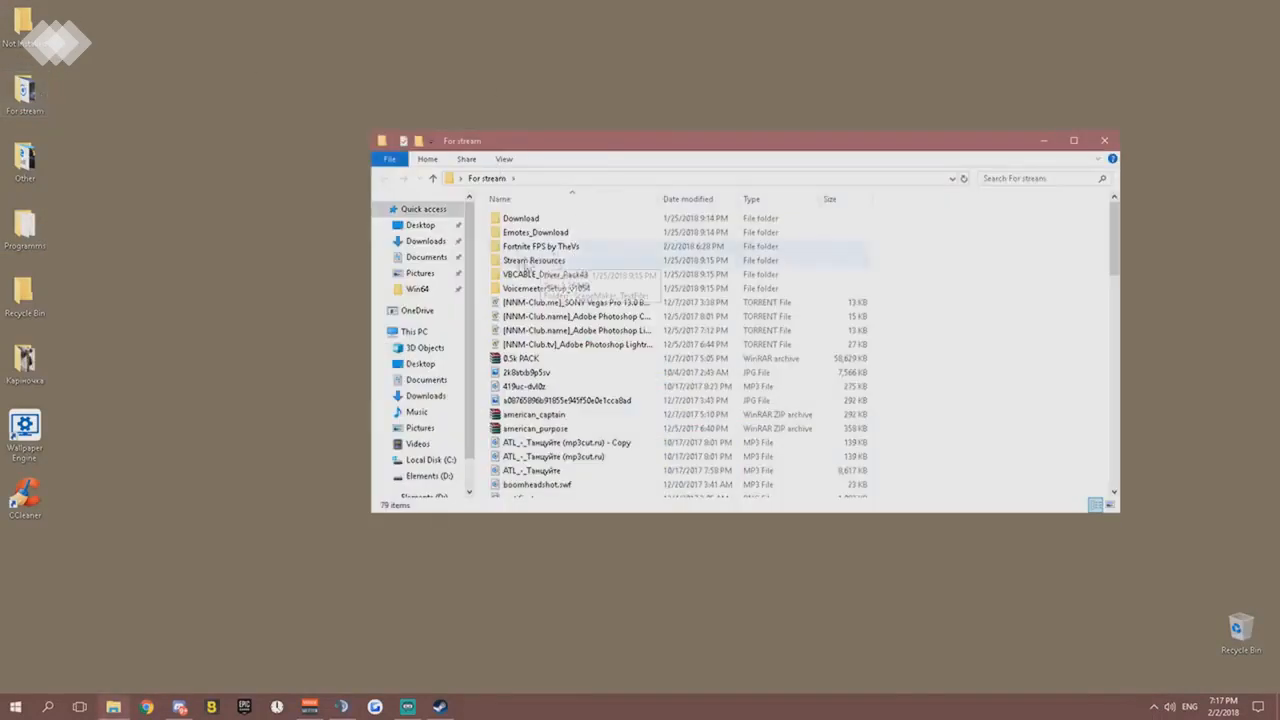
pyautogui.doubleClick(545, 247)
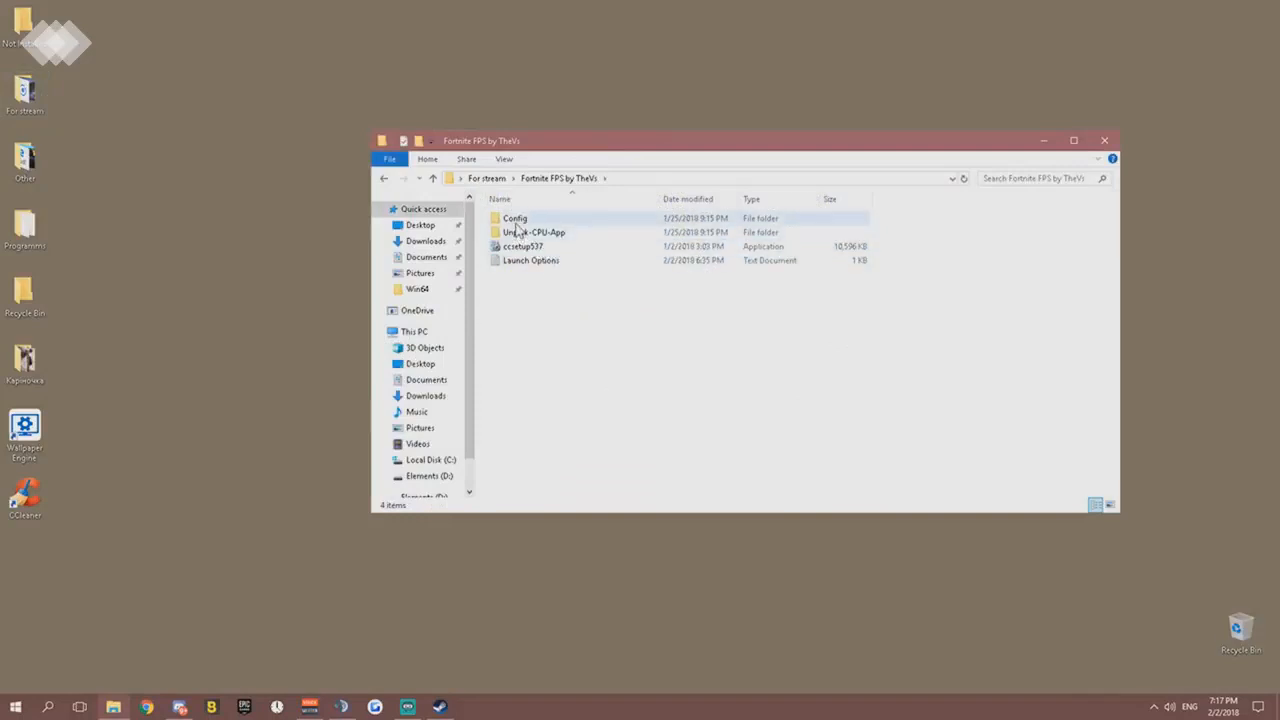
pyautogui.doubleClick(522, 262)
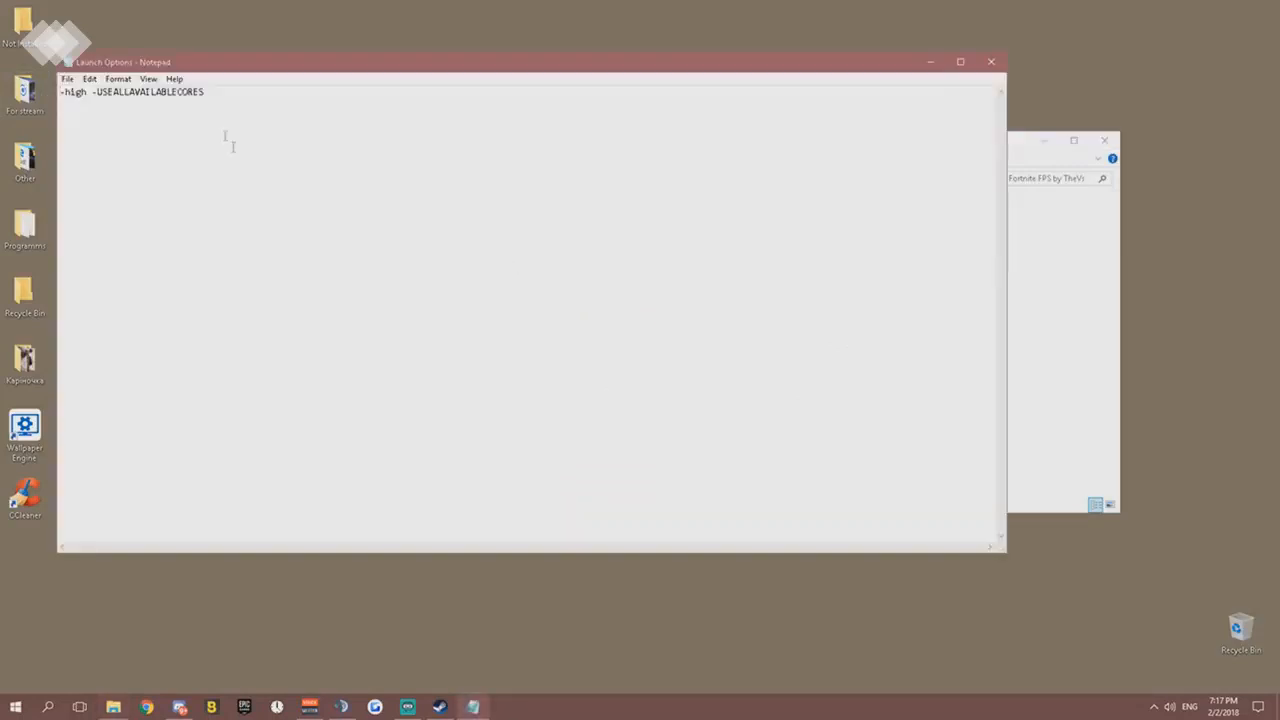
pyautogui.hotkey('ctrl', 'a')
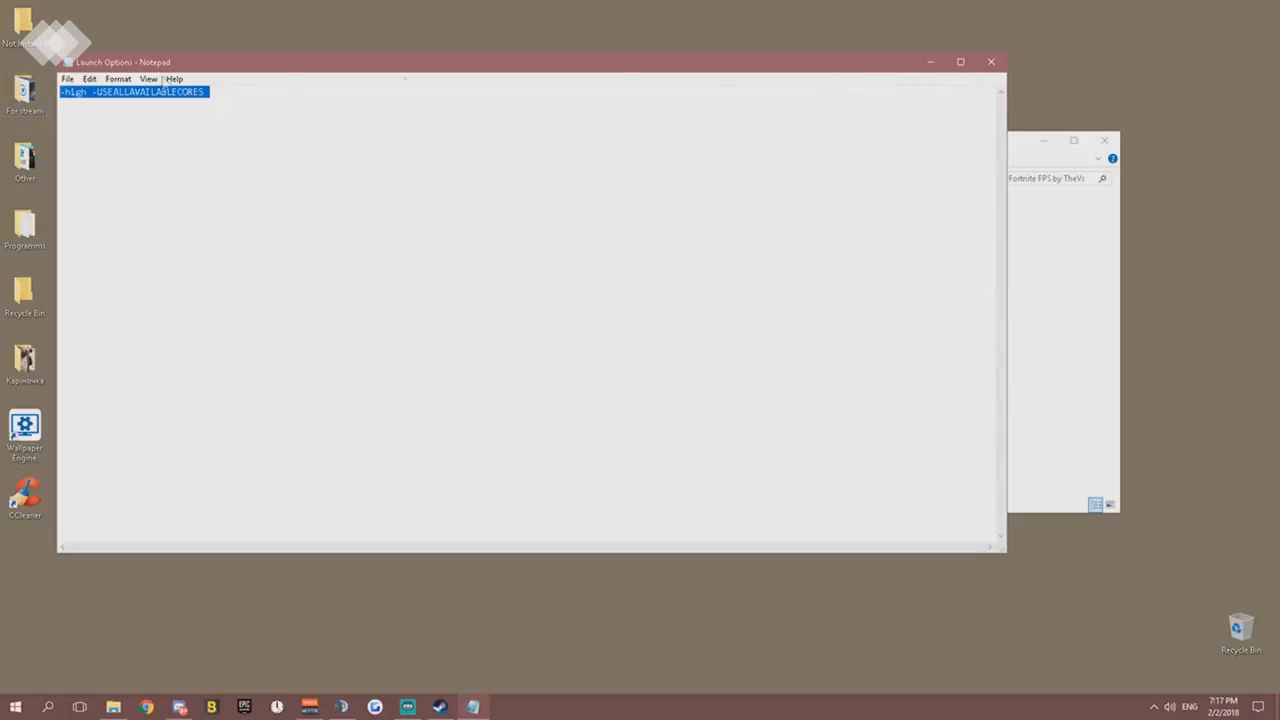
pyautogui.click(991, 62)
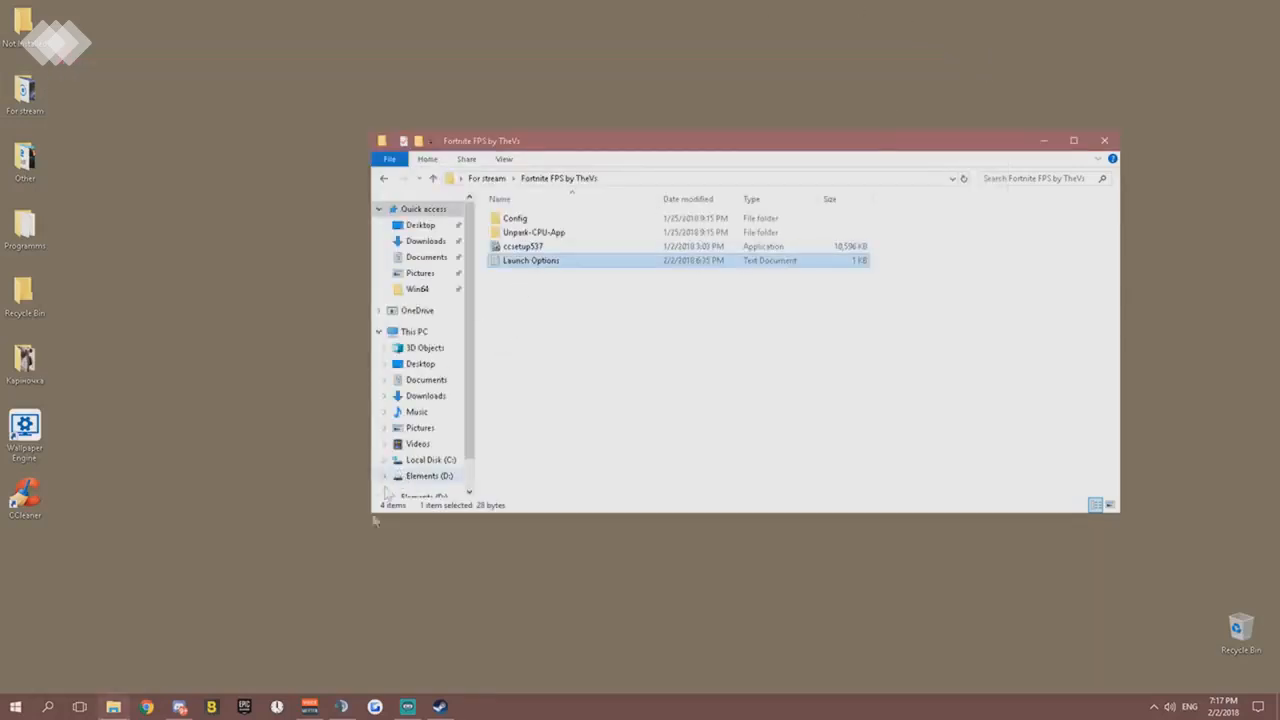
# - Switch to the Epic Games Launcher and enable Additional Command Line Arguments for Fortnite in its settings
pyautogui.click(247, 705)
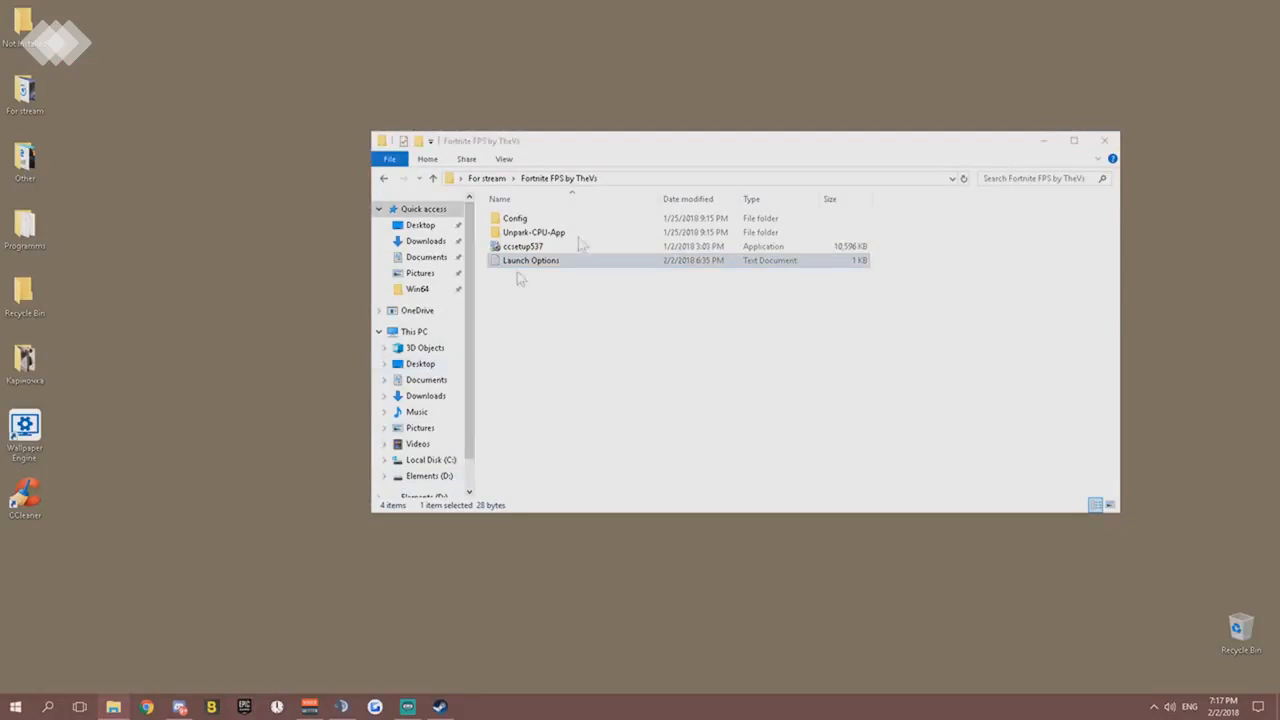
pyautogui.click(1047, 140)
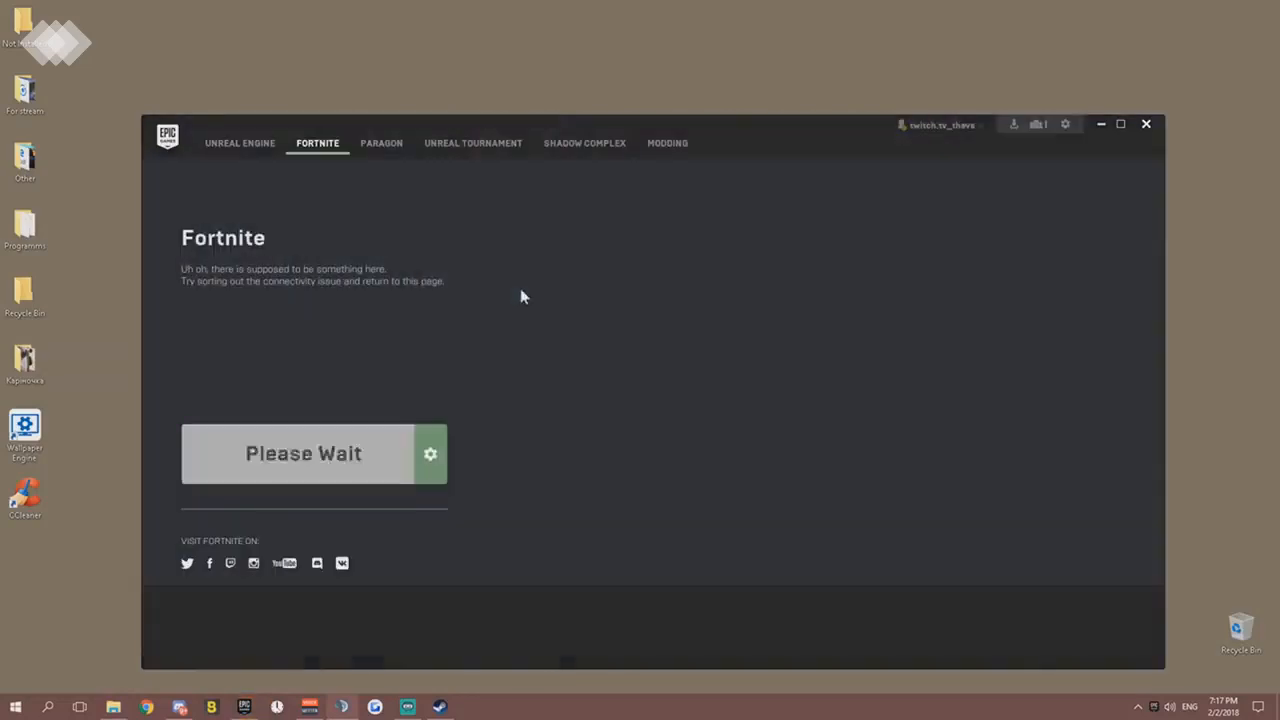
pyautogui.click(430, 454)
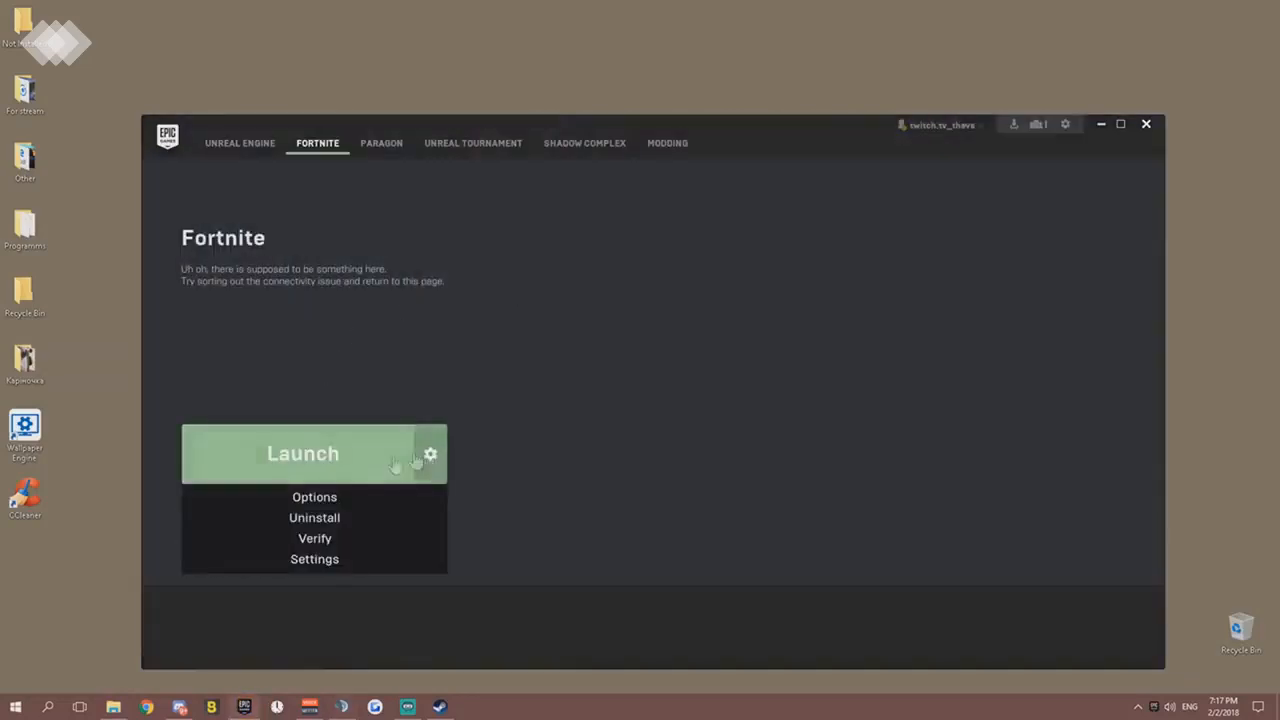
pyautogui.click(307, 560)
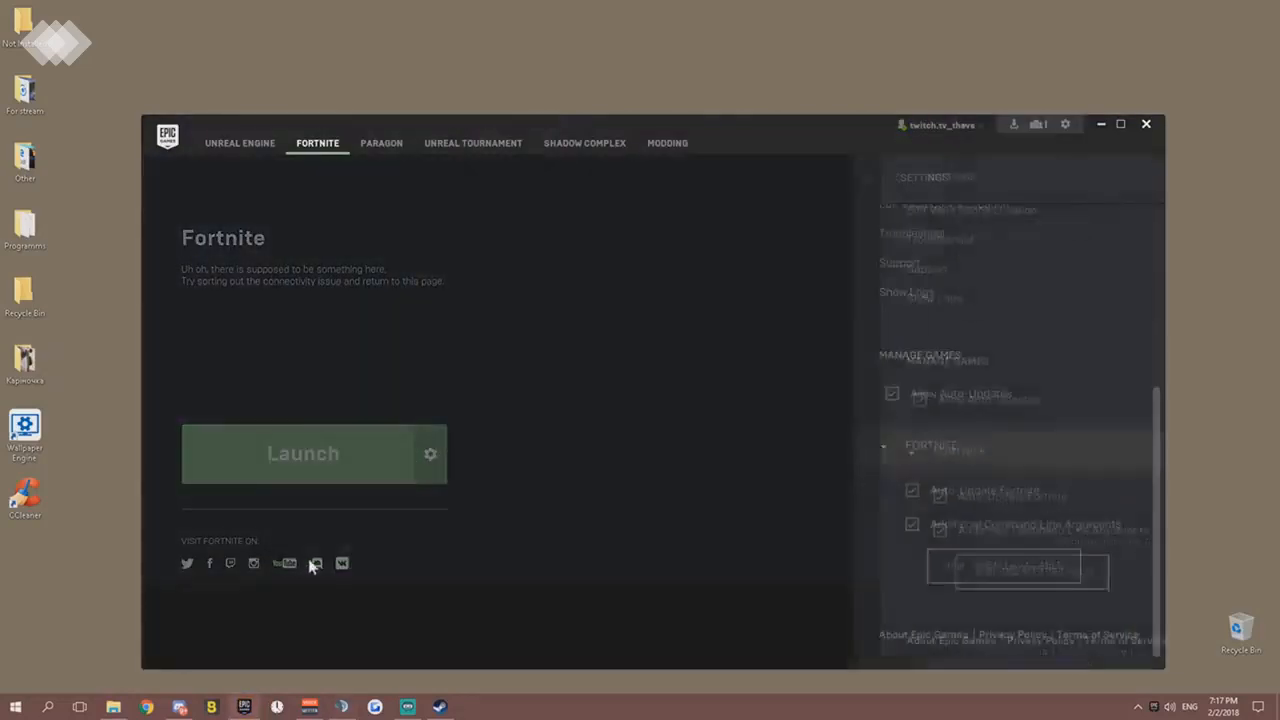
pyautogui.click(912, 517)
pyautogui.click(886, 497)
pyautogui.click(886, 528)
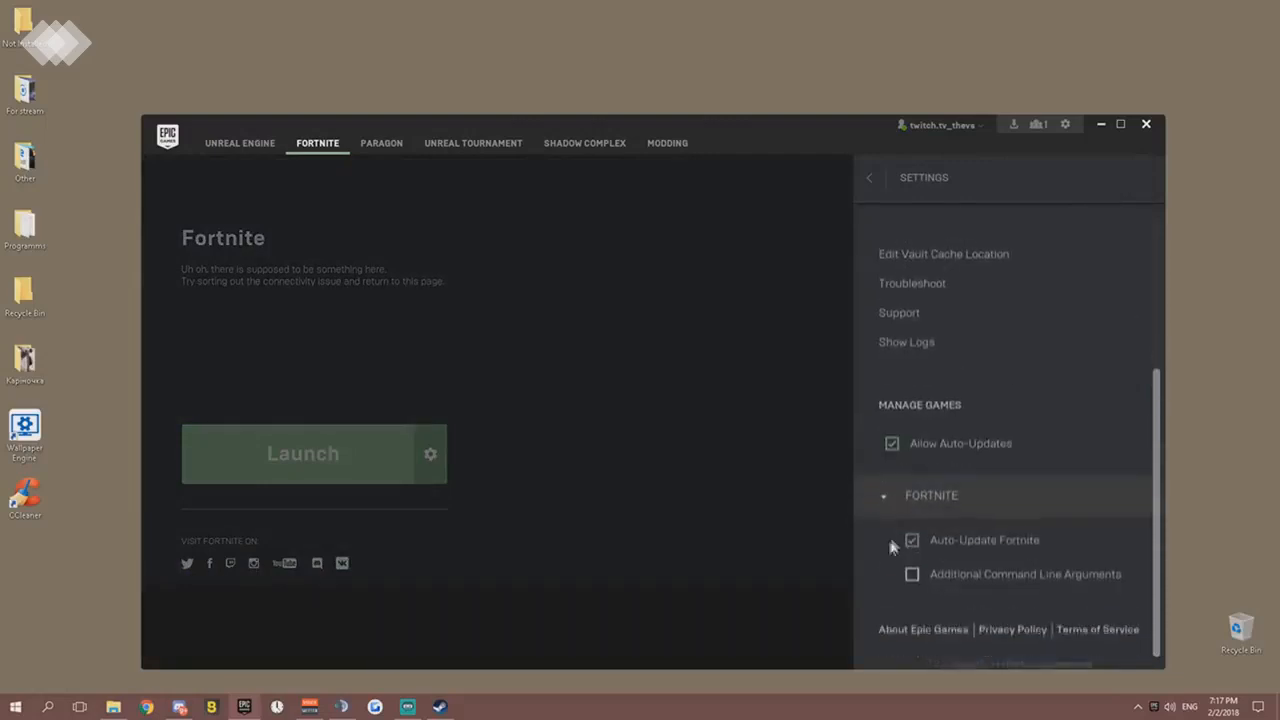
pyautogui.click(912, 572)
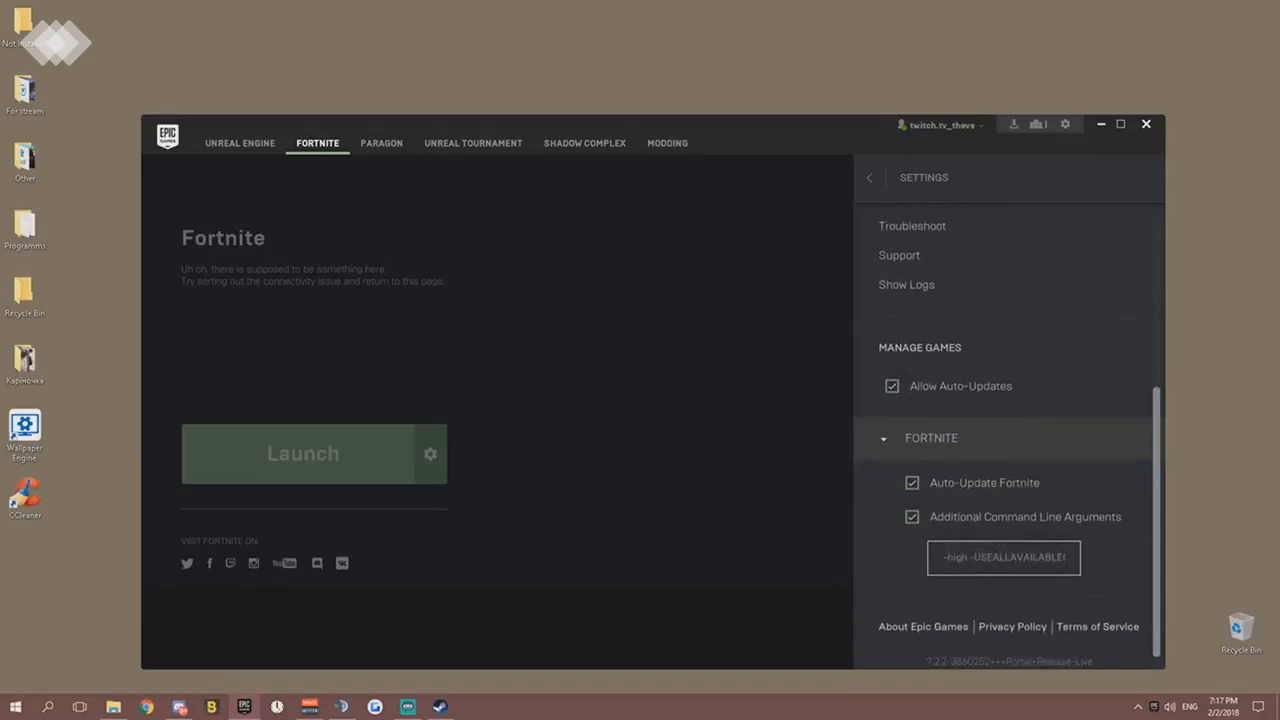
# - Check the full line of Fortnite's additional command line arguments from start to end, and leave the launcher settings
pyautogui.moveTo(954, 557); pyautogui.dragTo(1190, 562)
pyautogui.moveTo(1036, 557); pyautogui.dragTo(839, 567)
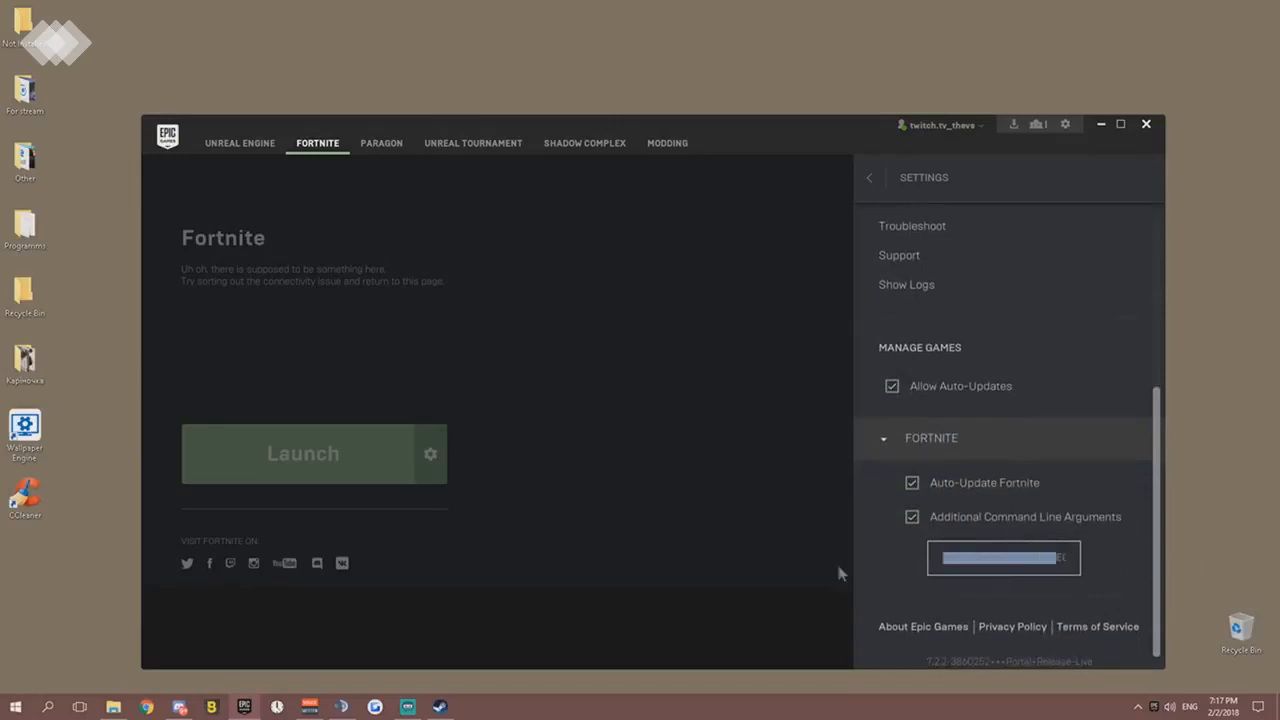
pyautogui.moveTo(991, 557); pyautogui.dragTo(1136, 558)
pyautogui.click(1072, 560)
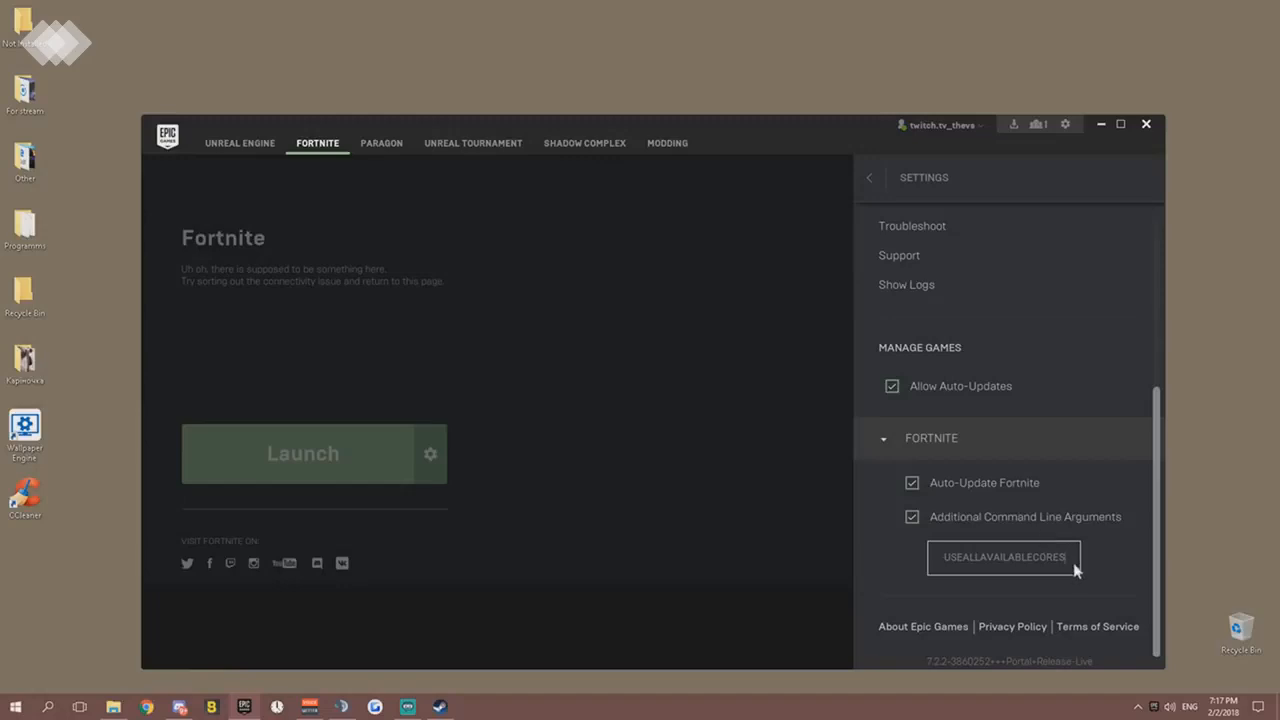
pyautogui.moveTo(958, 558); pyautogui.dragTo(866, 559)
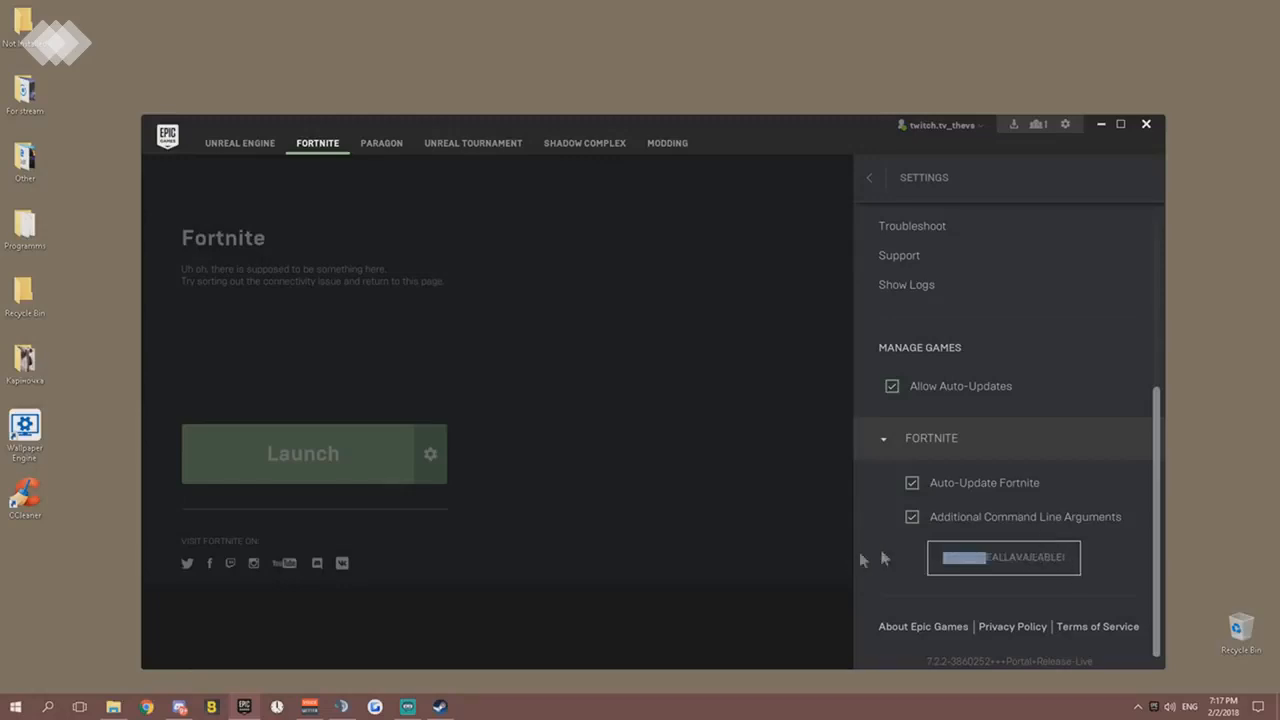
pyautogui.click(940, 558)
pyautogui.hotkey('ctrl', 'a')
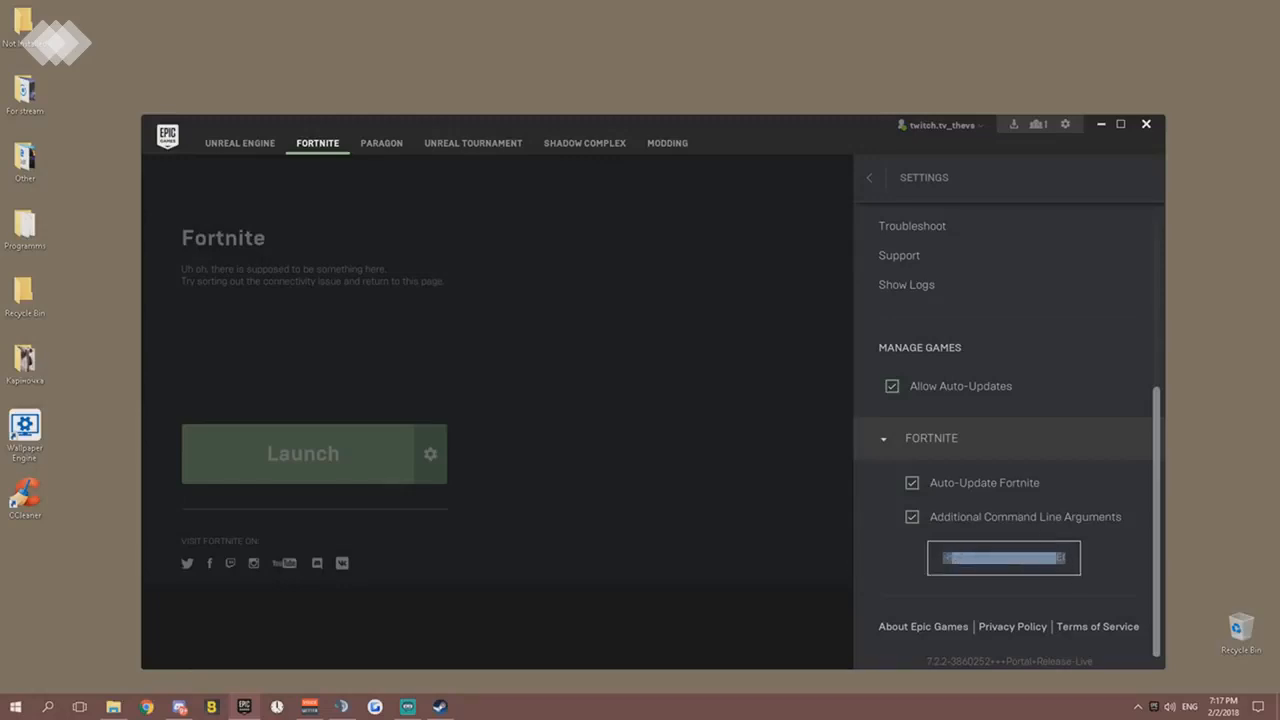
pyautogui.click(1061, 558)
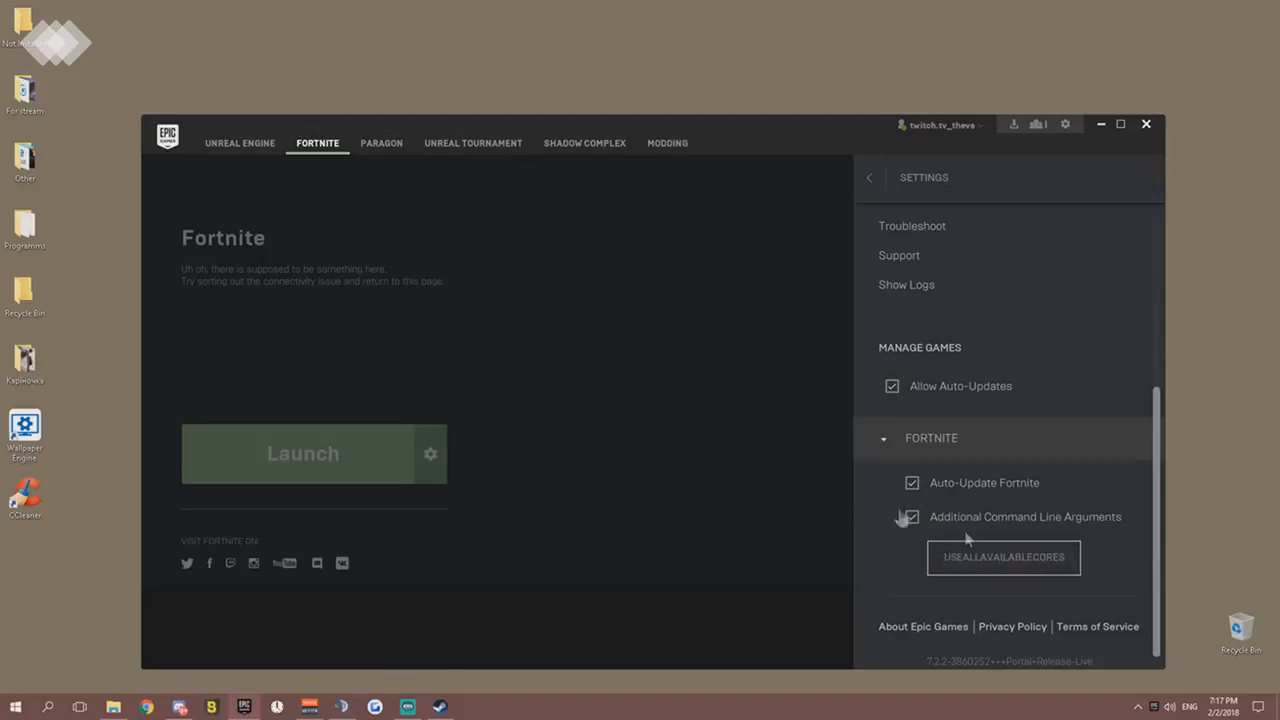
pyautogui.click(867, 179)
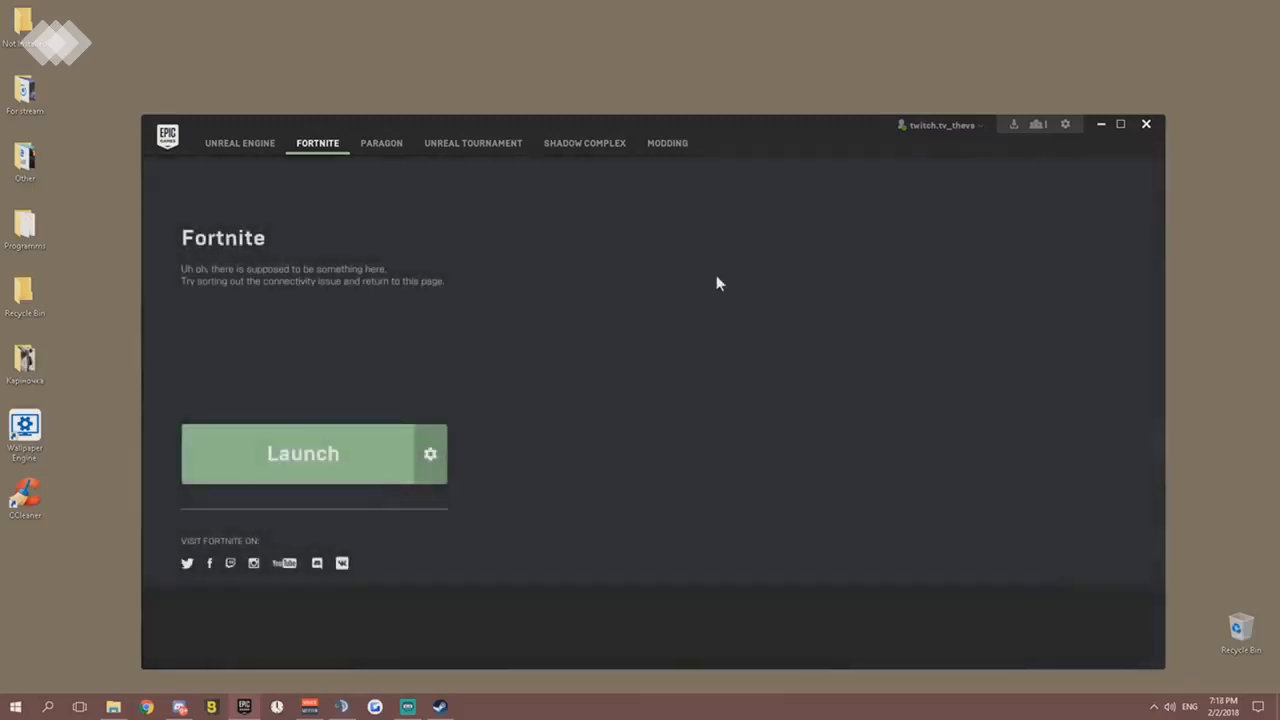
# - Launch Fortnite, dismiss the Sniper Shootout LTM news page, and open the game settings from the lobby
pyautogui.click(335, 452)
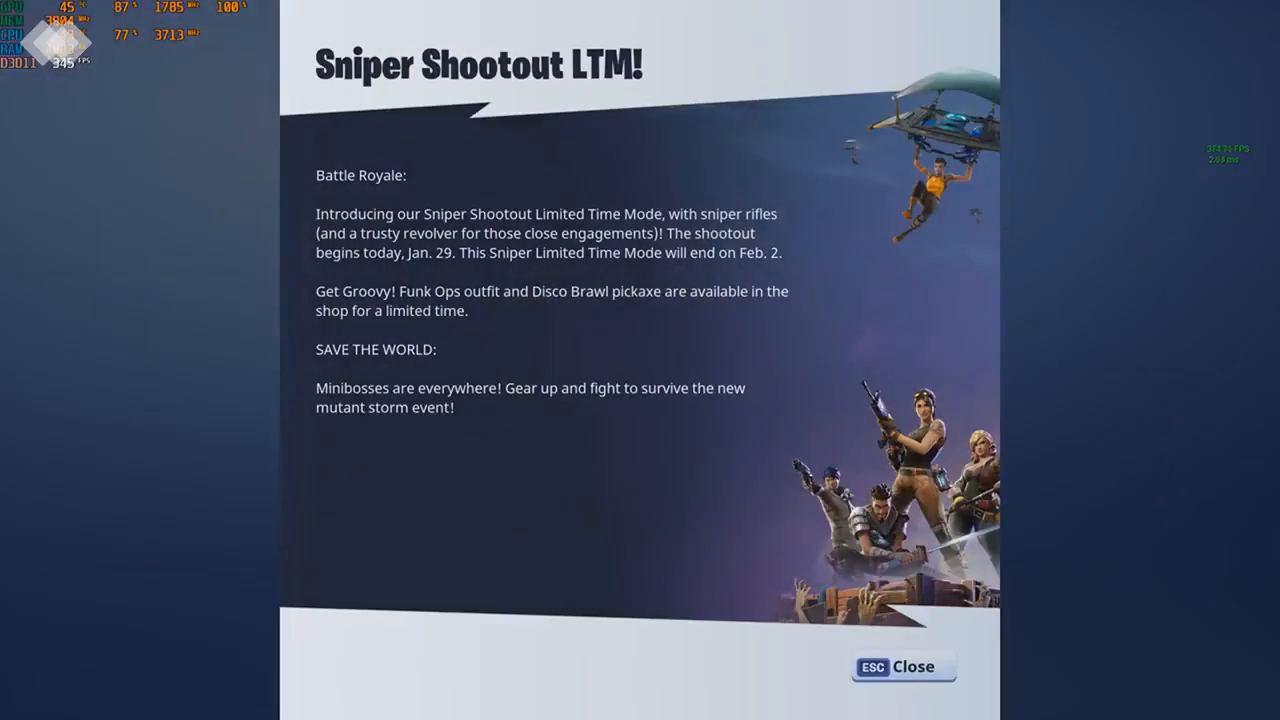
pyautogui.click(884, 672)
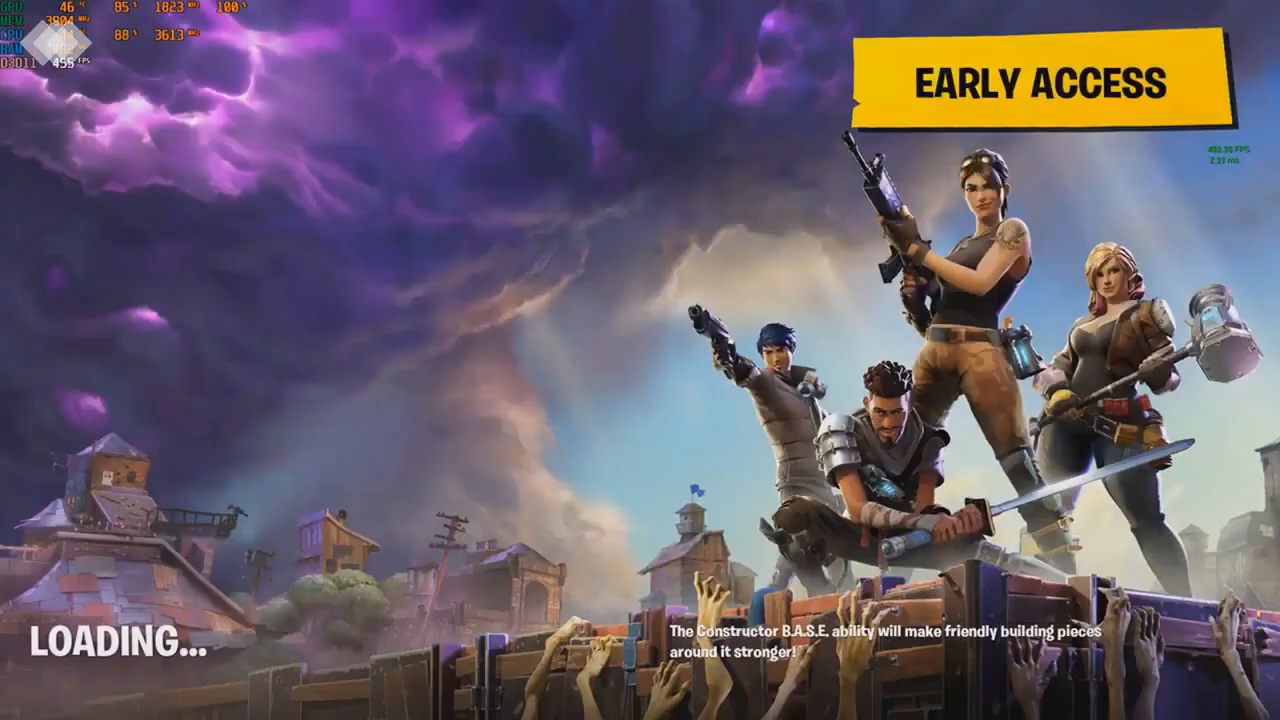
pyautogui.click(163, 353)
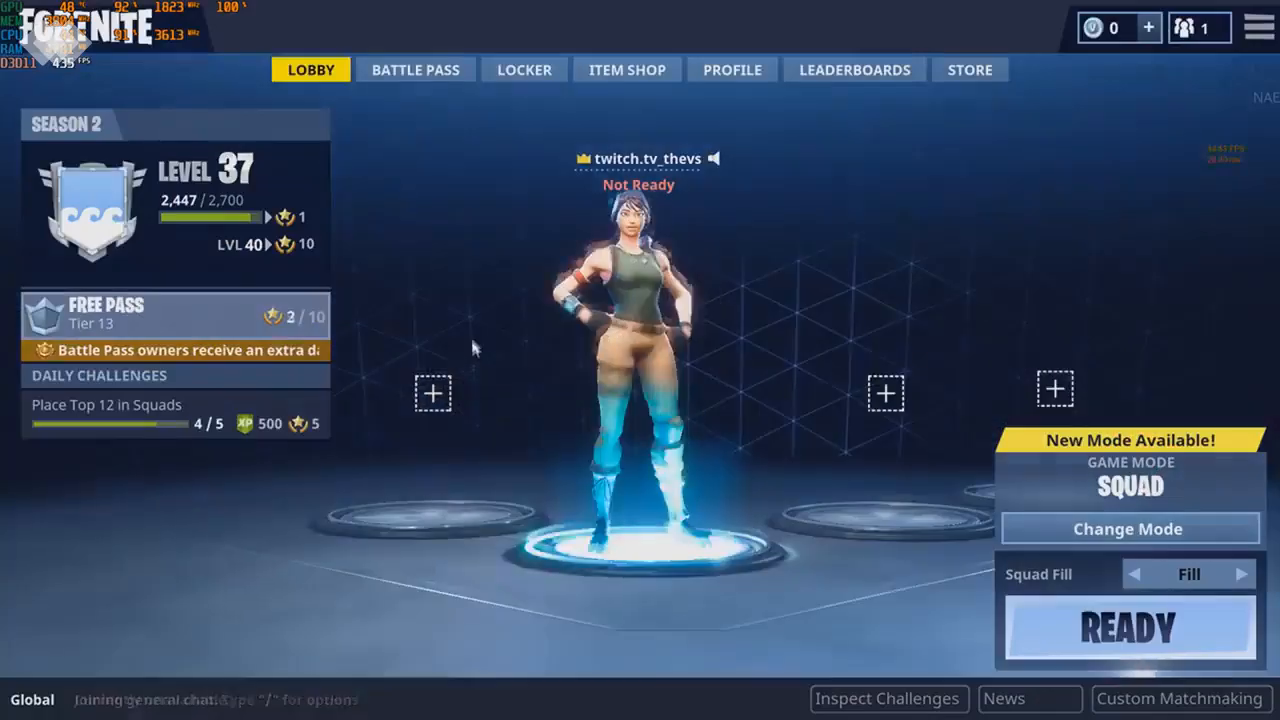
pyautogui.click(1258, 27)
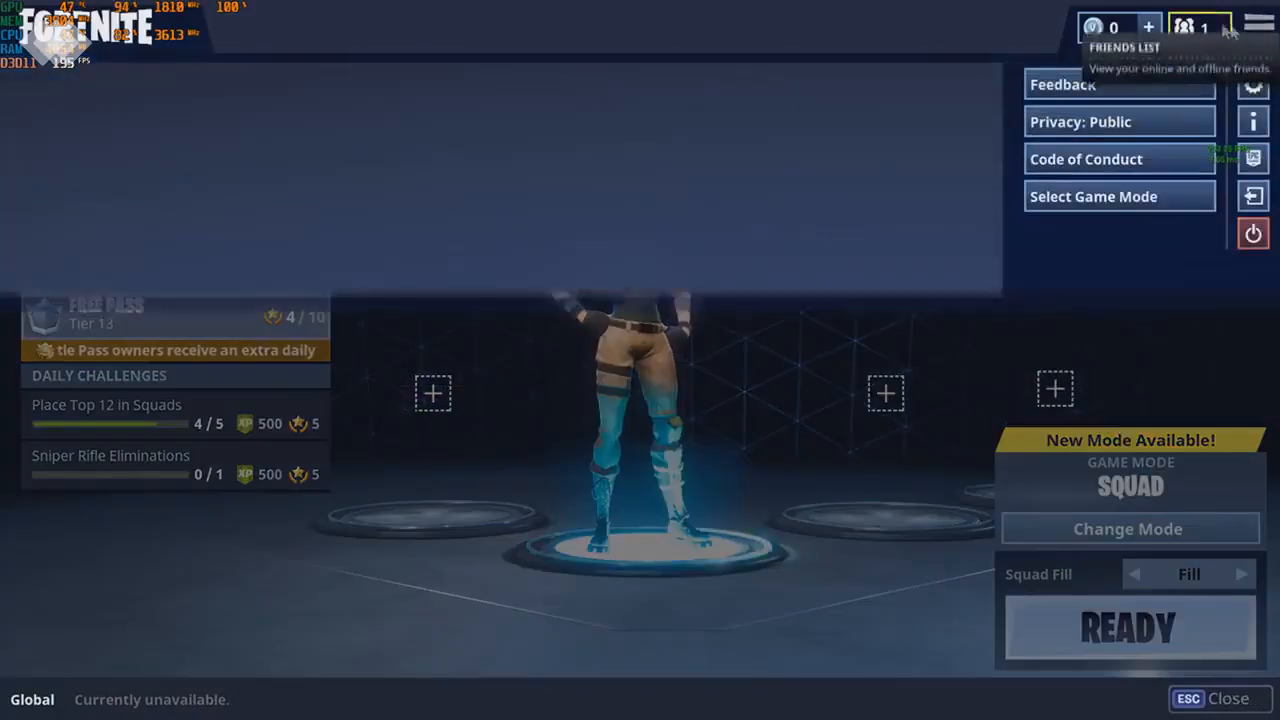
pyautogui.click(1255, 84)
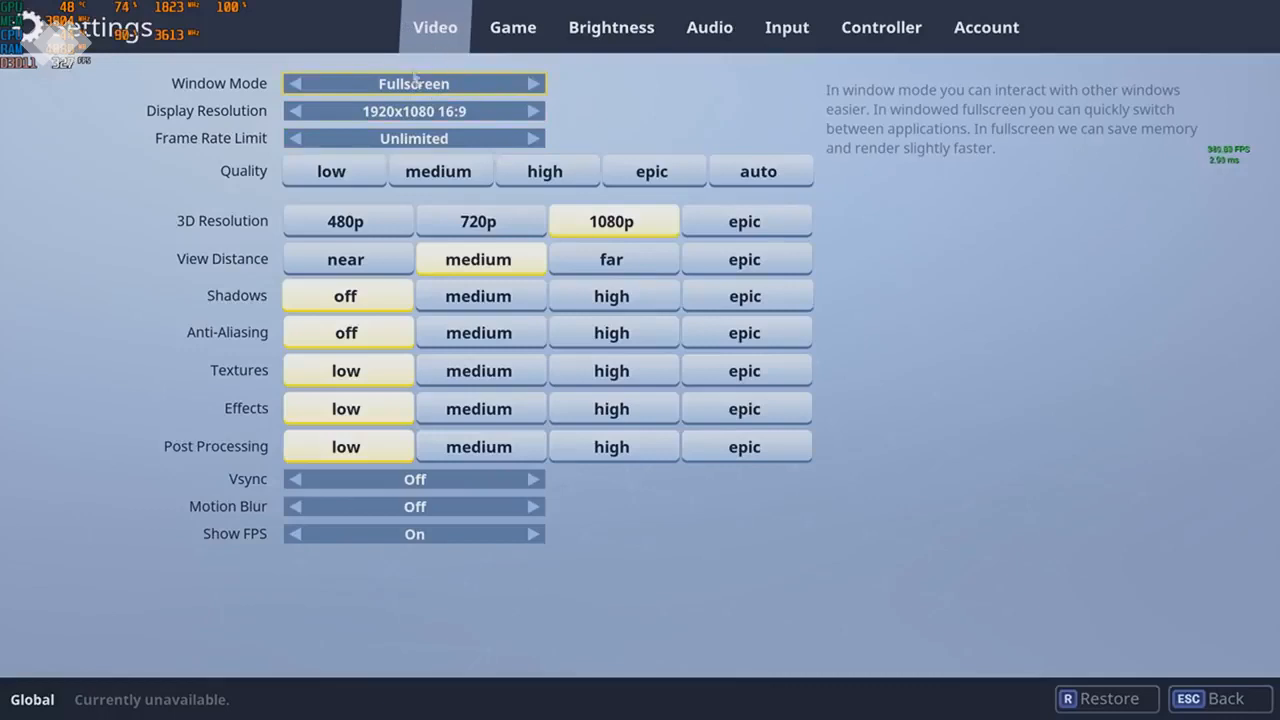
# - Try the WindowedFullscreen window mode and the 1280x720 display resolution, returning to Fullscreen and 1920x1080
pyautogui.click(534, 85)
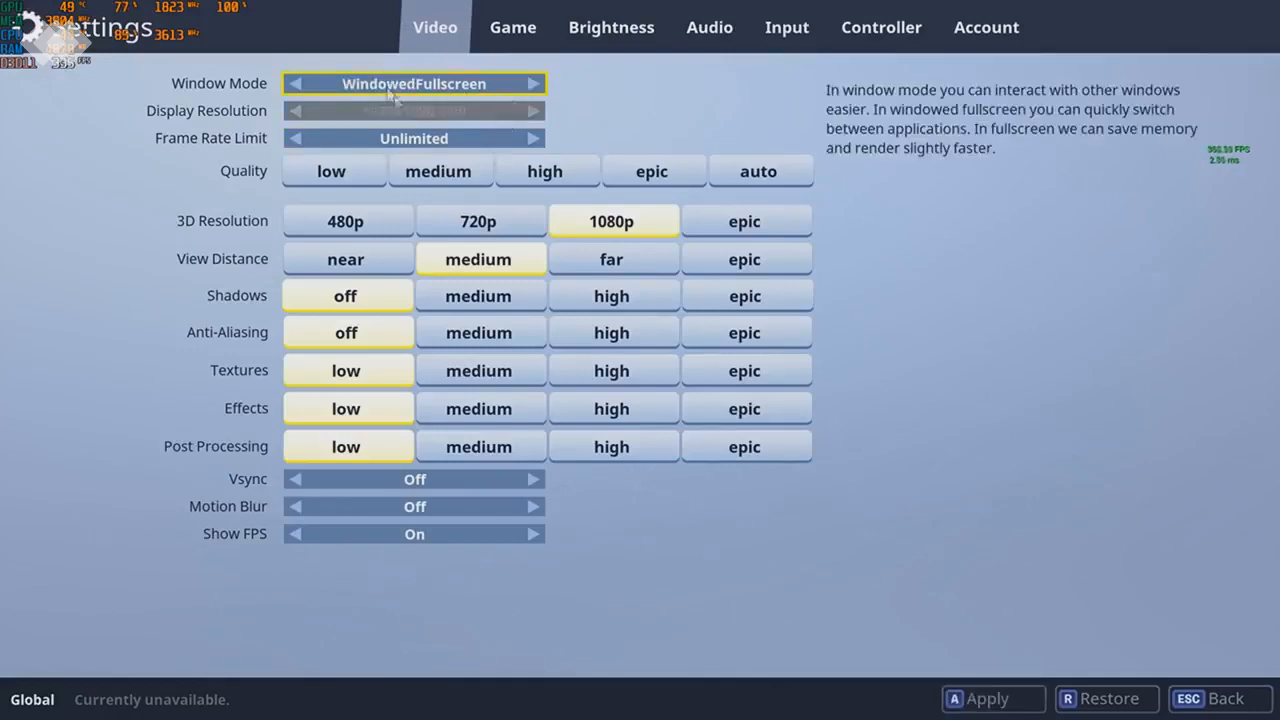
pyautogui.click(295, 85)
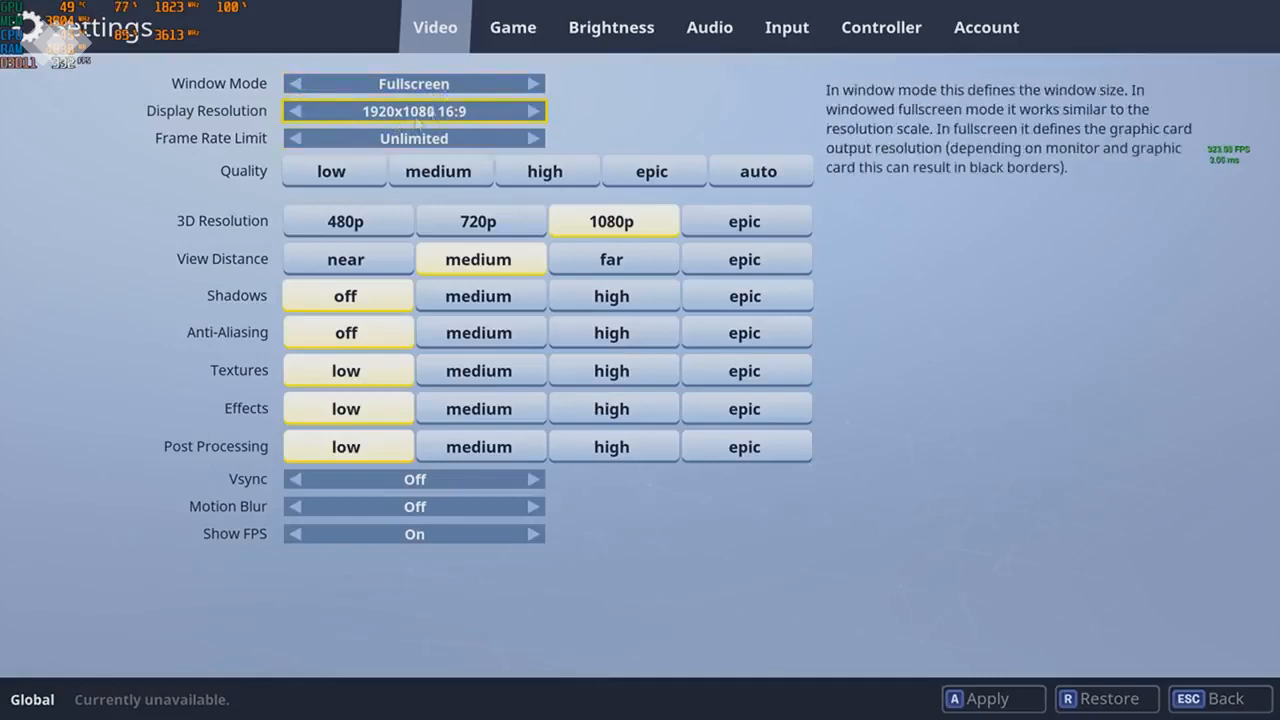
pyautogui.click(534, 111)
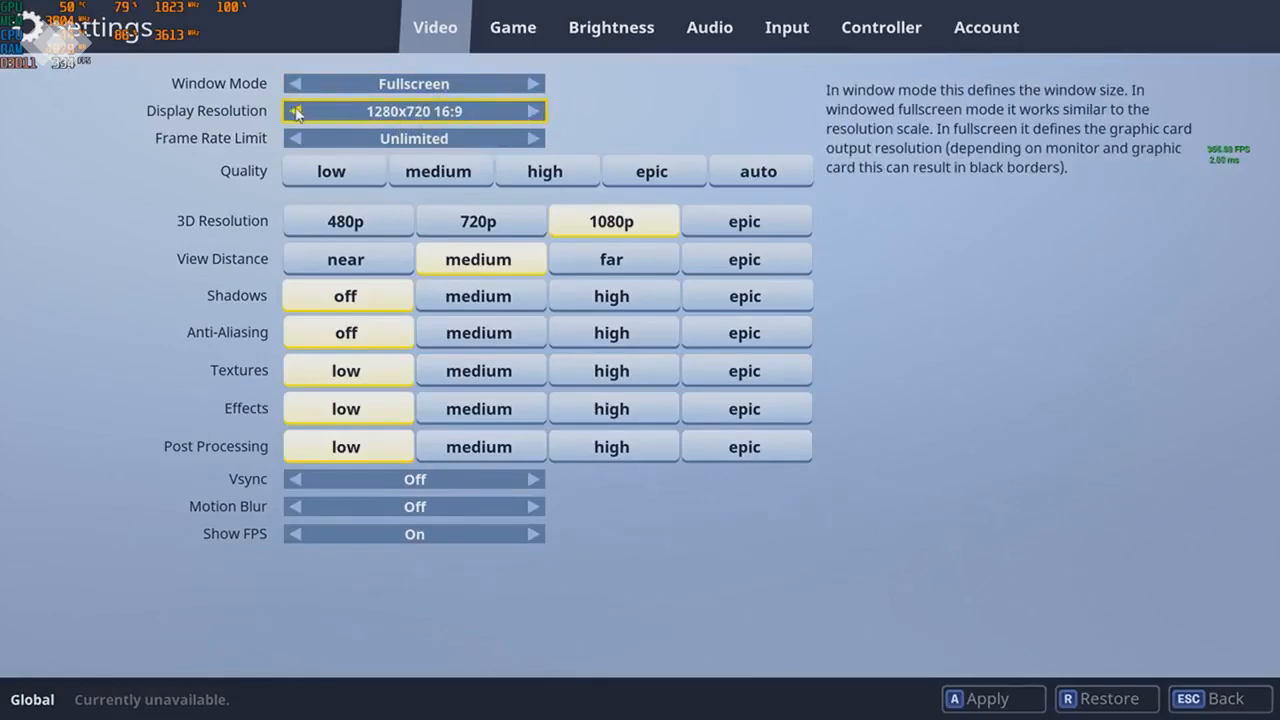
pyautogui.click(296, 112)
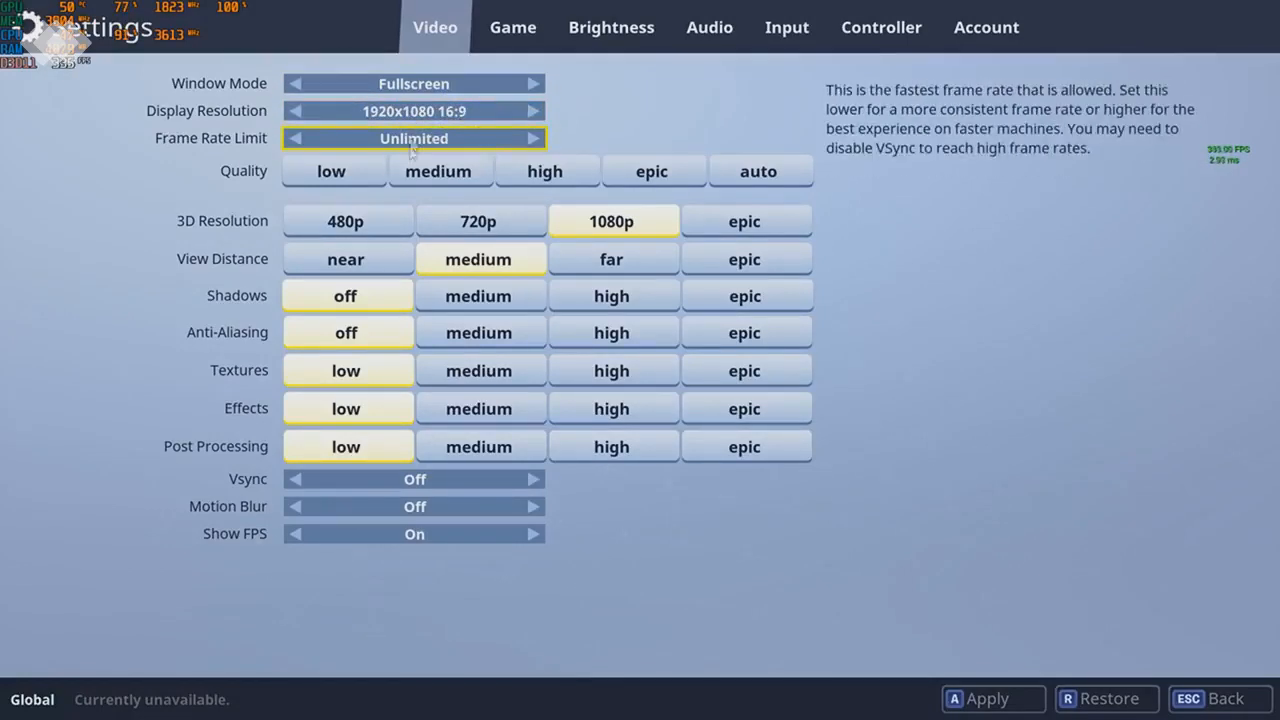
# - Cycle the frame rate limit through 60 FPS and 120 FPS and return it to Unlimited
pyautogui.click(297, 139)
pyautogui.click(297, 139)
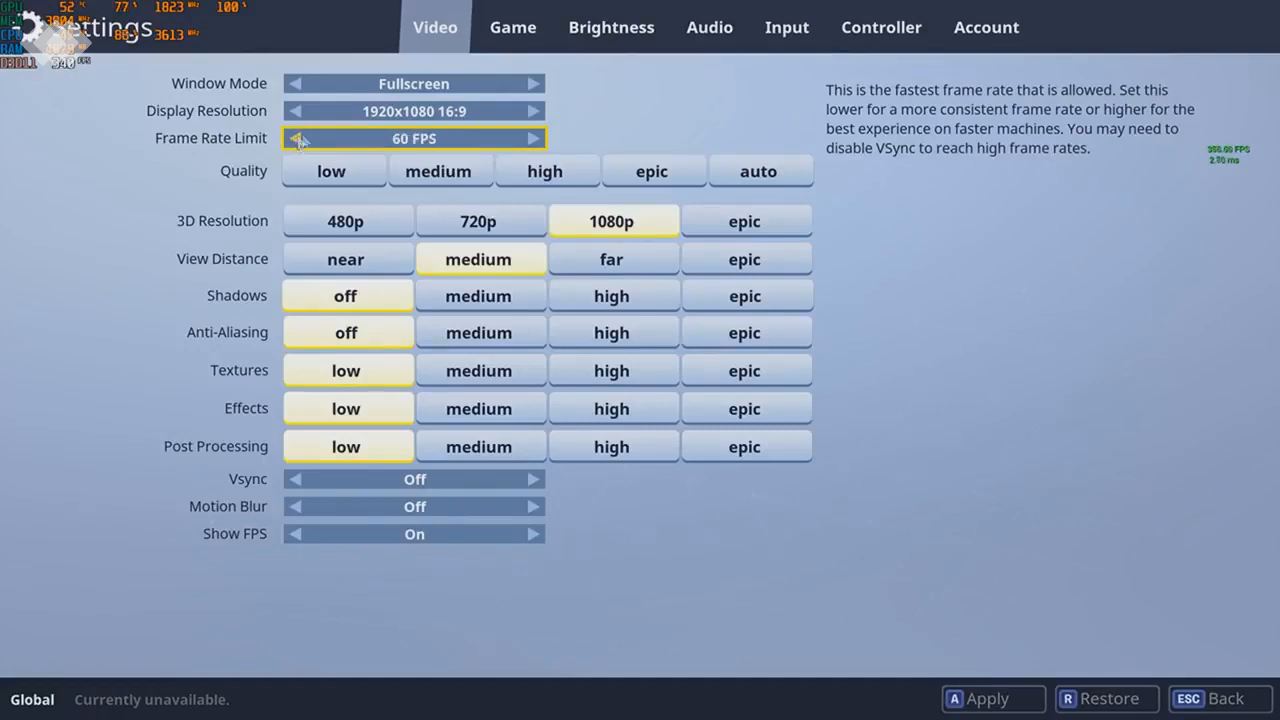
pyautogui.click(533, 140)
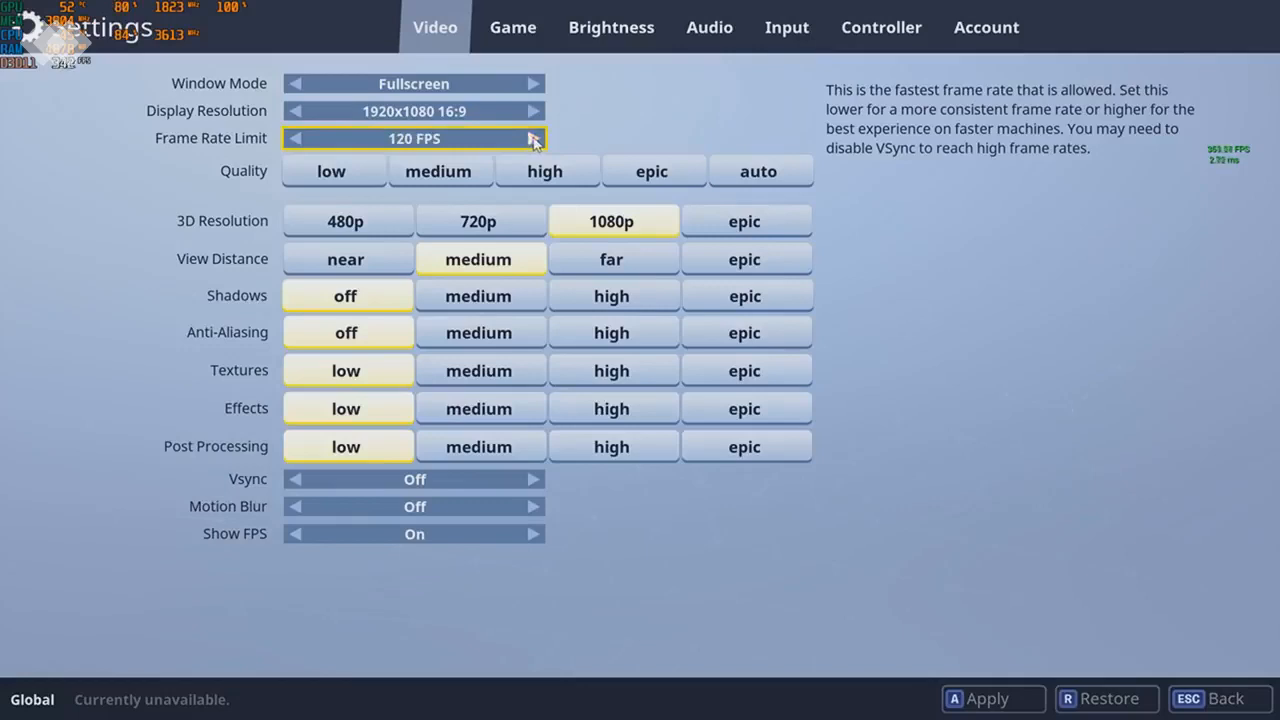
pyautogui.click(533, 140)
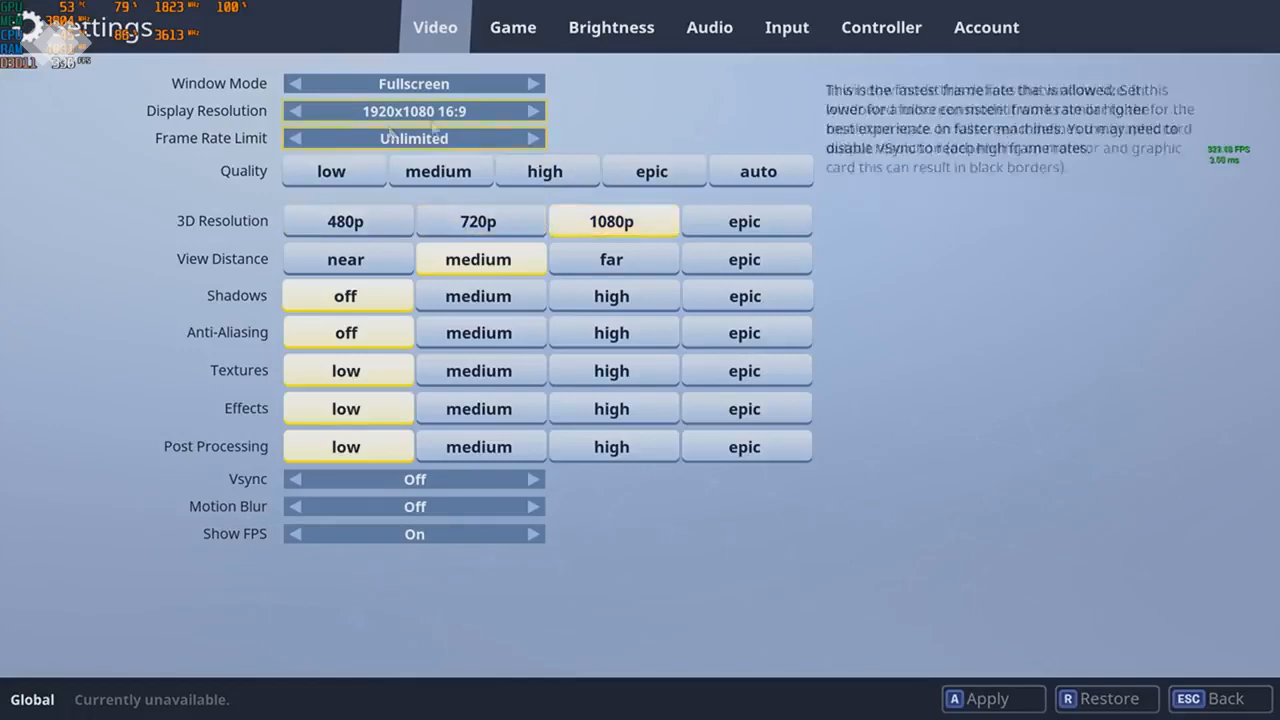
# - Try 720p as the 3D resolution and switch it back to 1080p
pyautogui.click(479, 217)
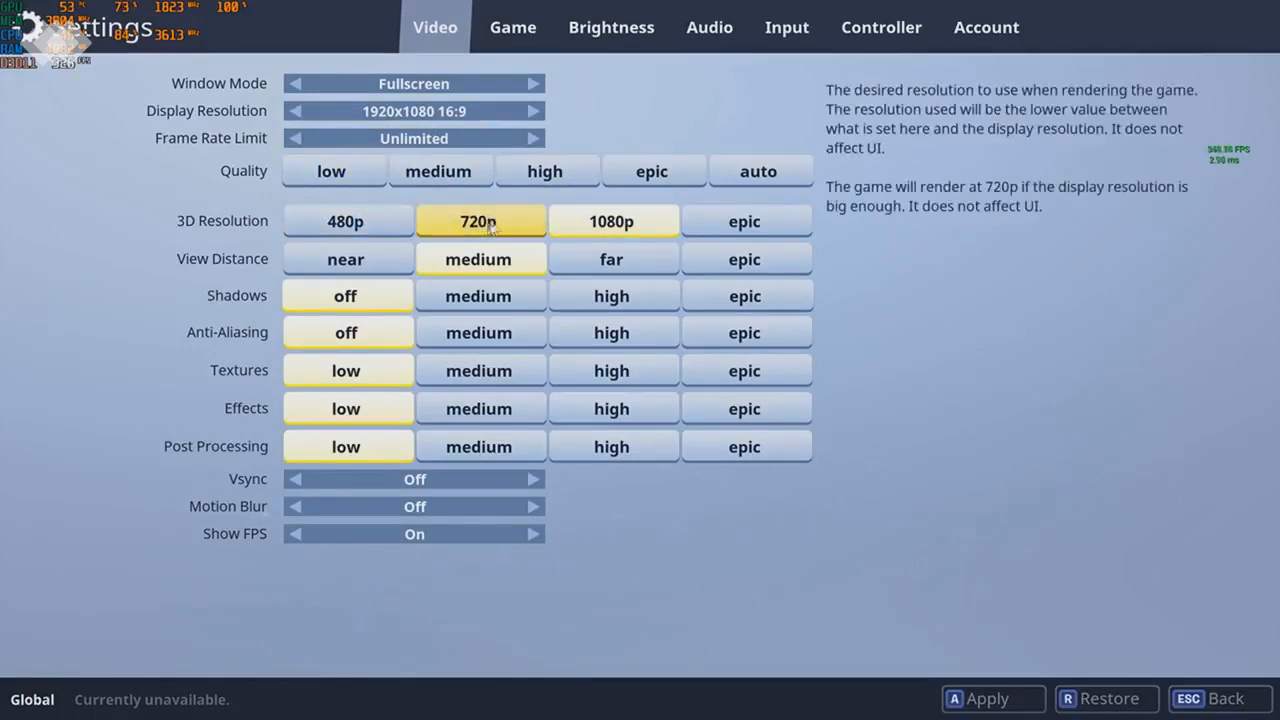
pyautogui.click(491, 227)
pyautogui.click(552, 222)
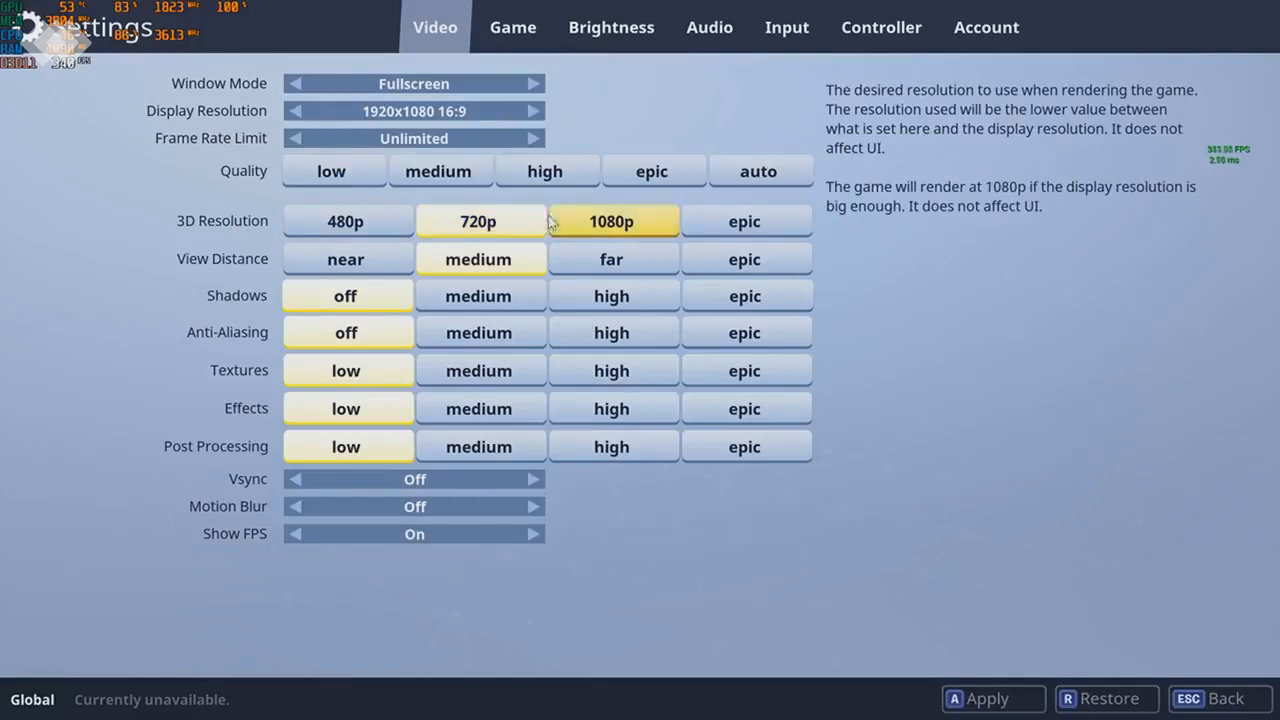
pyautogui.click(614, 228)
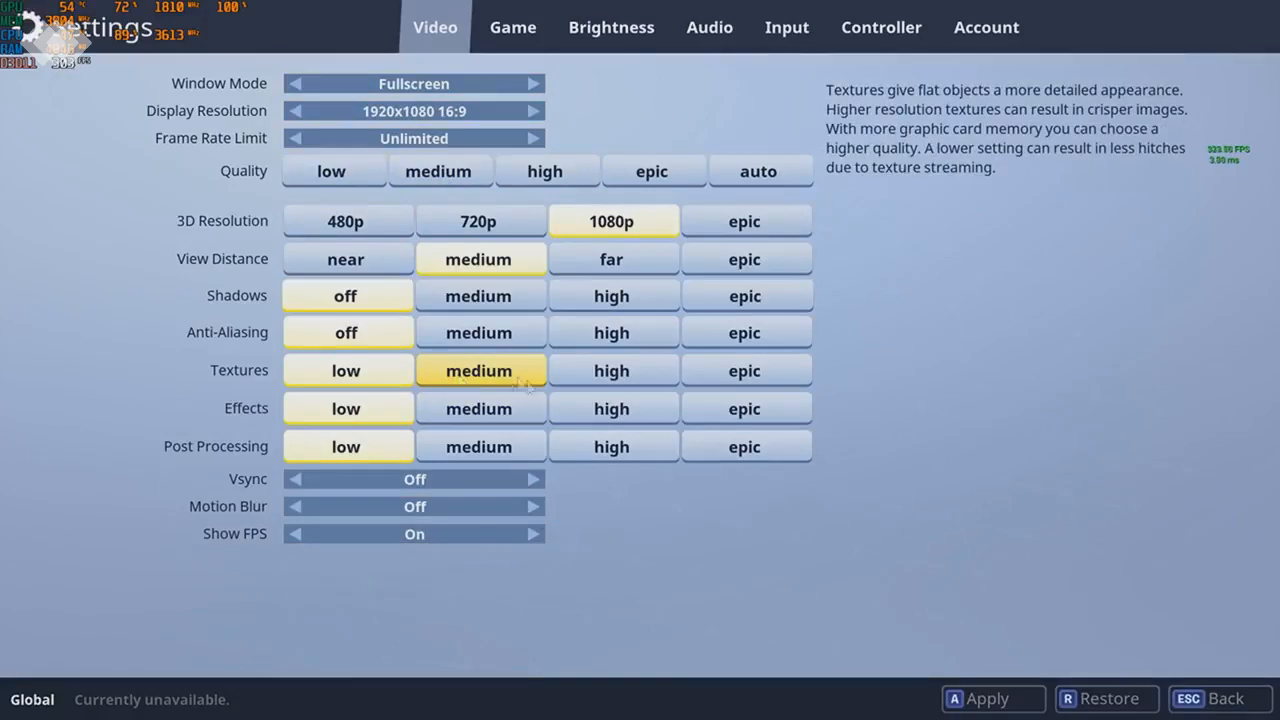
# - Toggle the audio quality, leave it at Low, and apply the game settings
pyautogui.click(706, 33)
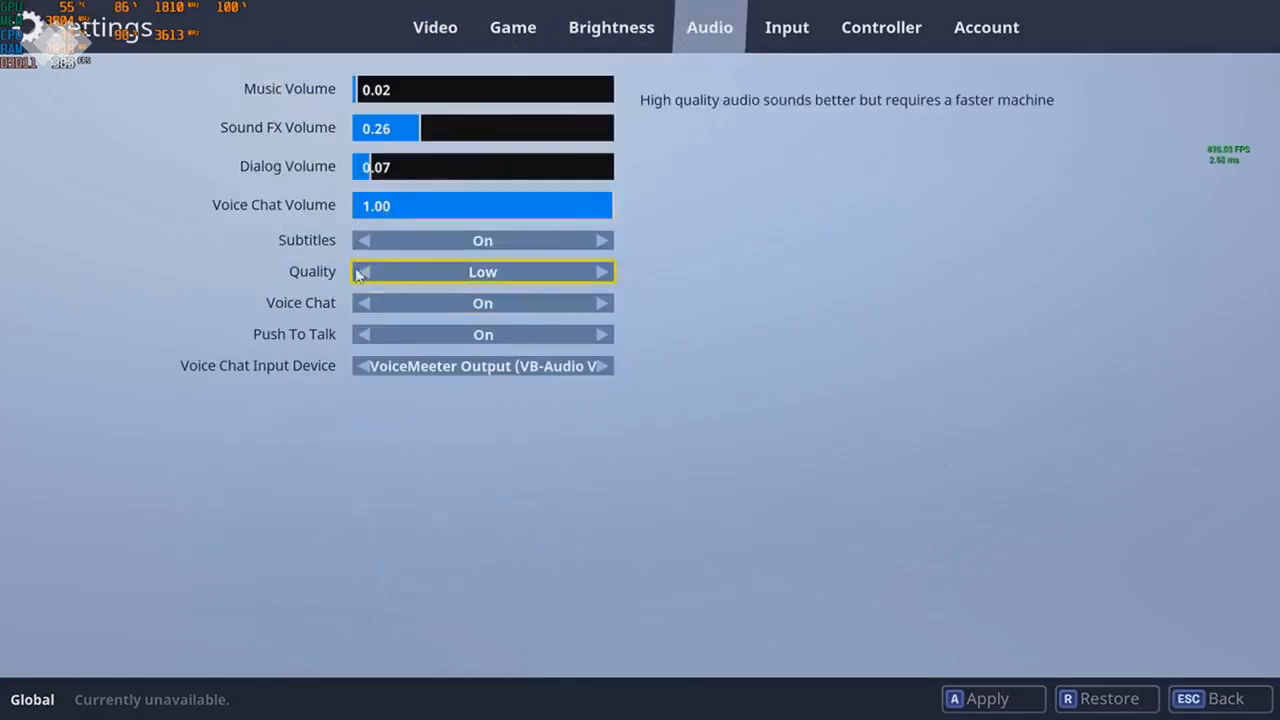
pyautogui.click(602, 273)
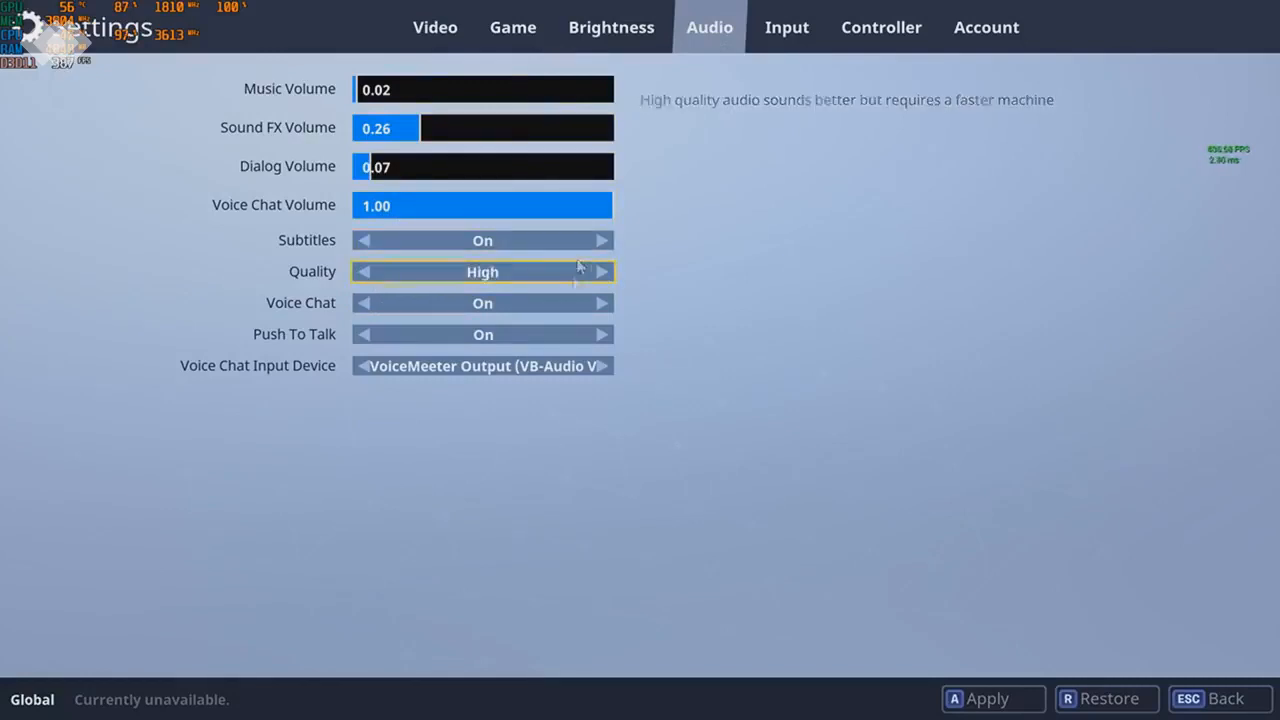
pyautogui.click(362, 273)
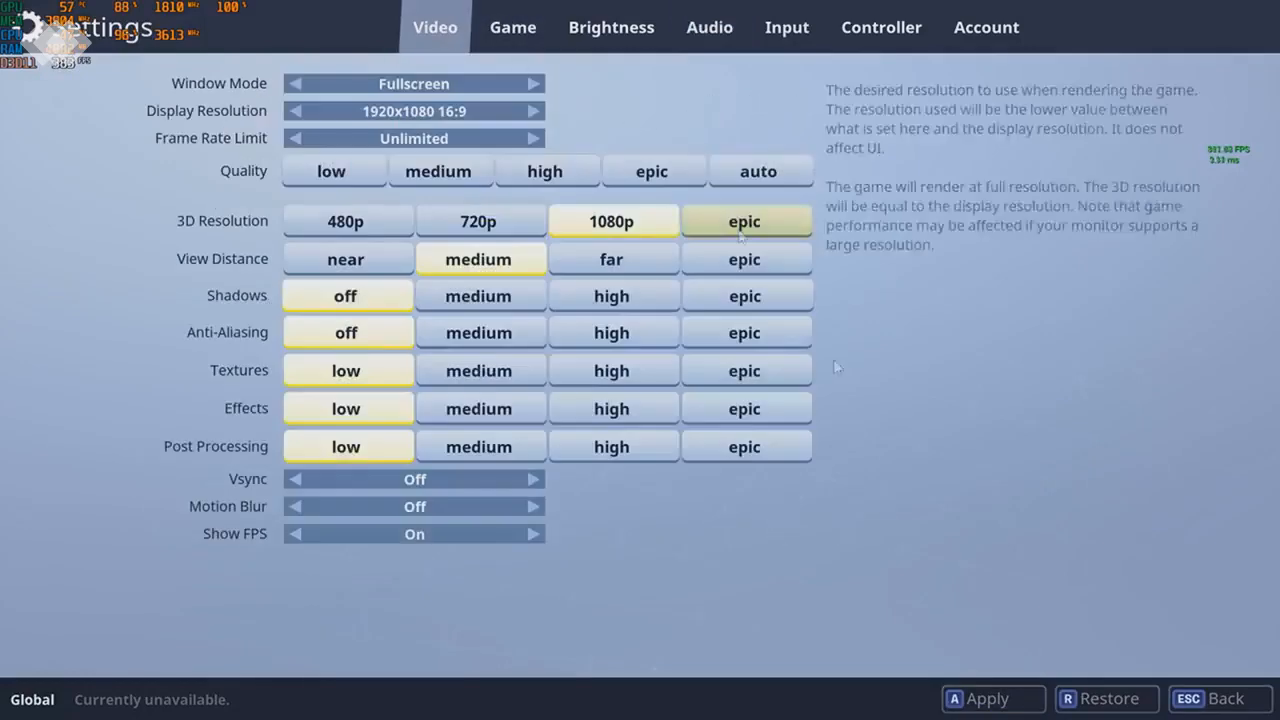
pyautogui.click(993, 699)
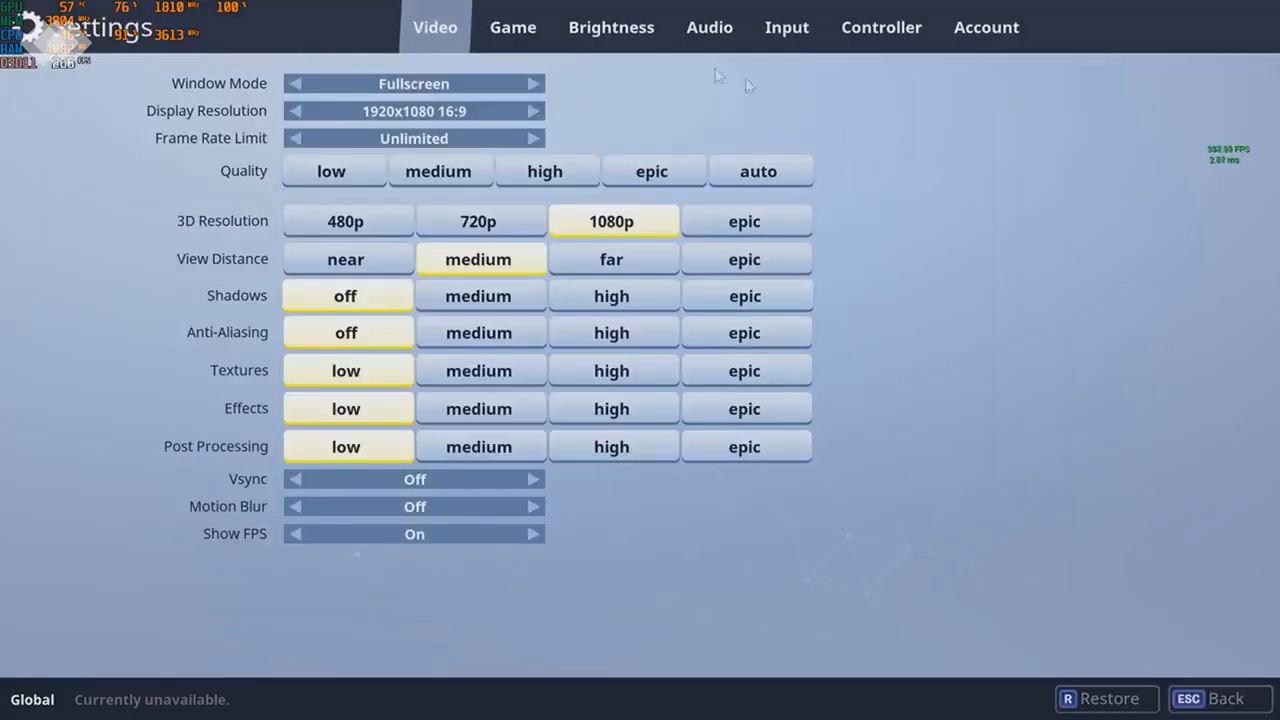
# - Leave the settings and quit Fortnite, confirming the exit
pyautogui.press('Escape')
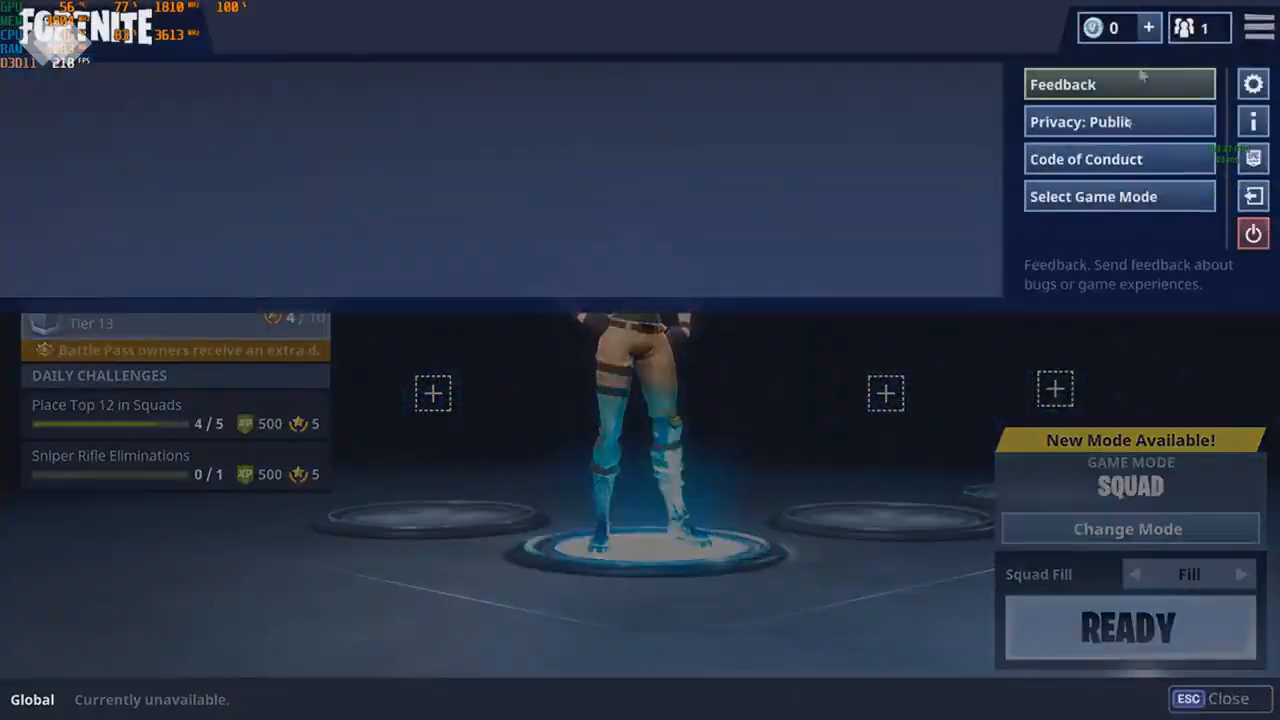
pyautogui.click(1253, 233)
pyautogui.click(783, 526)
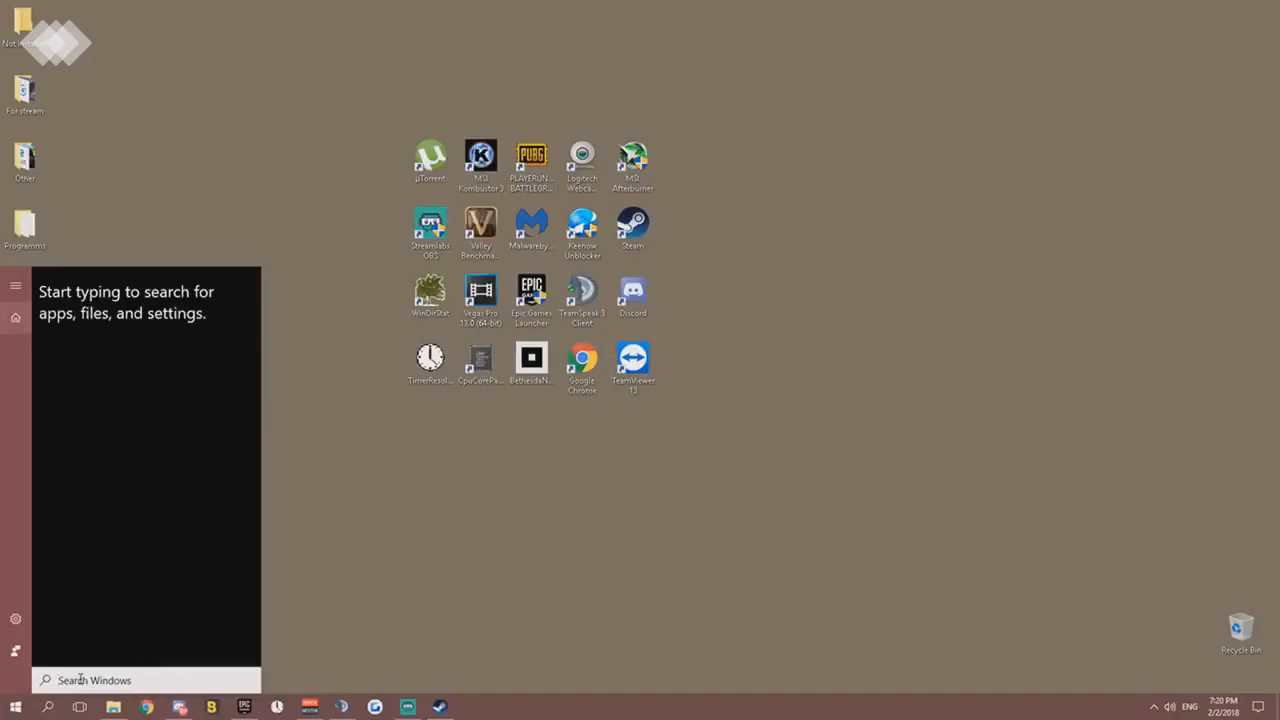
# - Open the AppData Roaming folder by running a Windows search for %appdata%
pyautogui.write('s')
pyautogui.press('BackSpace')
pyautogui.write('%')
pyautogui.press('BackSpace')
pyautogui.write('%a')
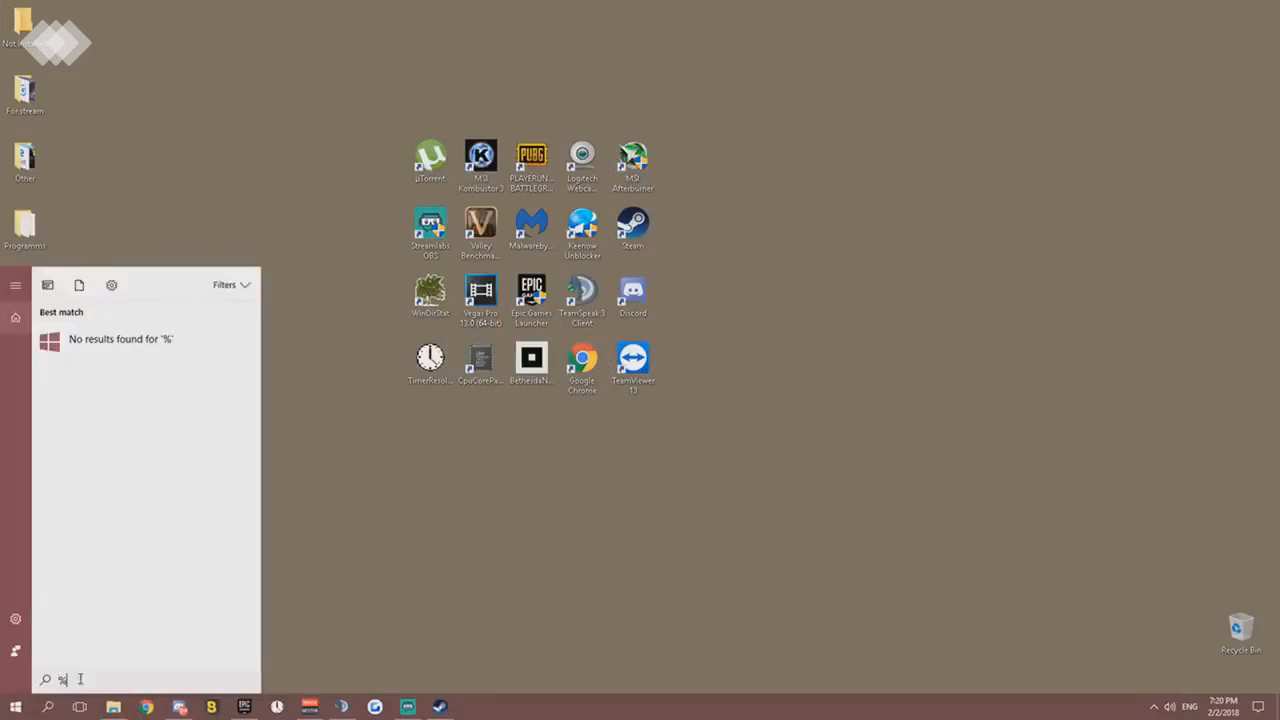
pyautogui.write('ppdata%')
pyautogui.press('Return')
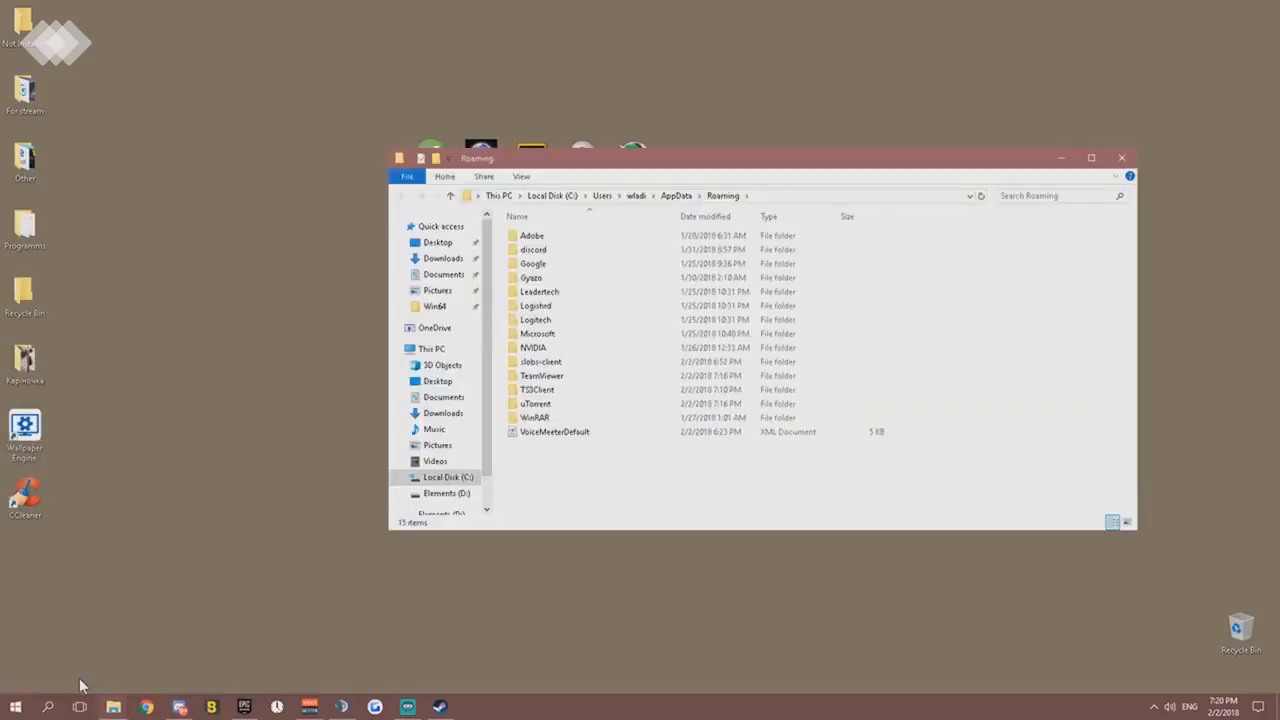
# - Go up to the AppData folder and open the Temp folder inside Local
pyautogui.click(676, 195)
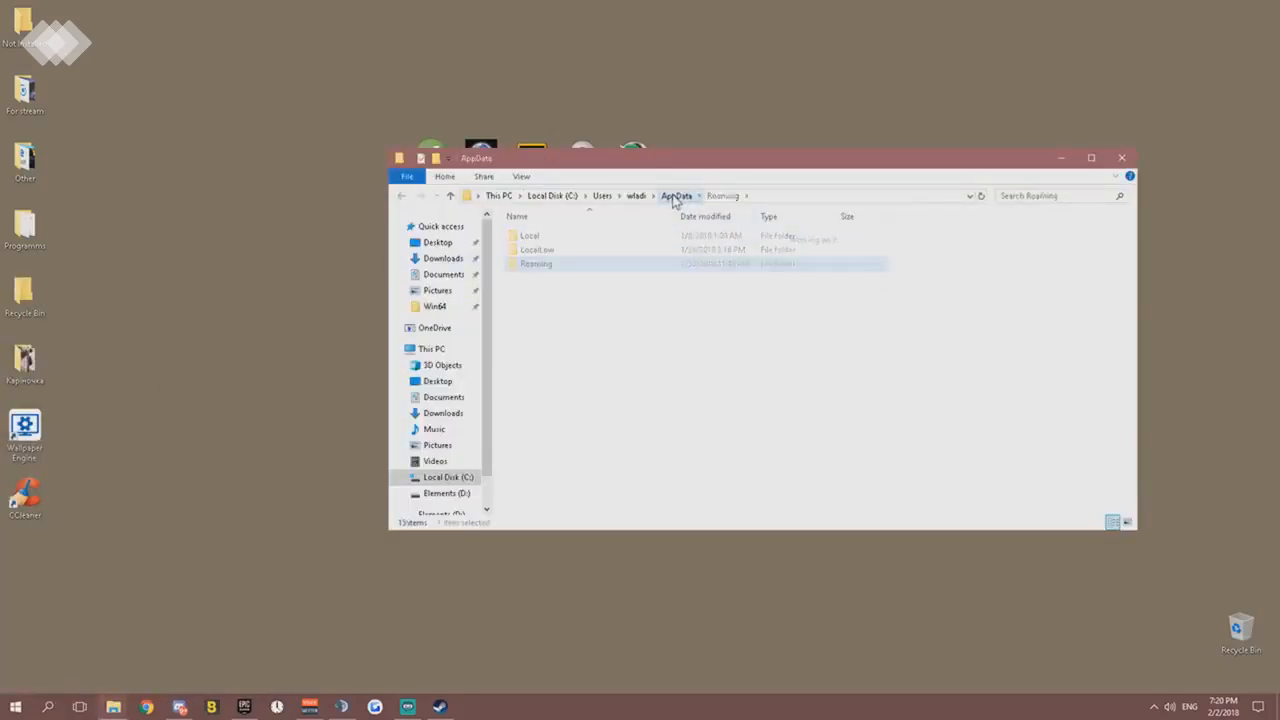
pyautogui.doubleClick(552, 240)
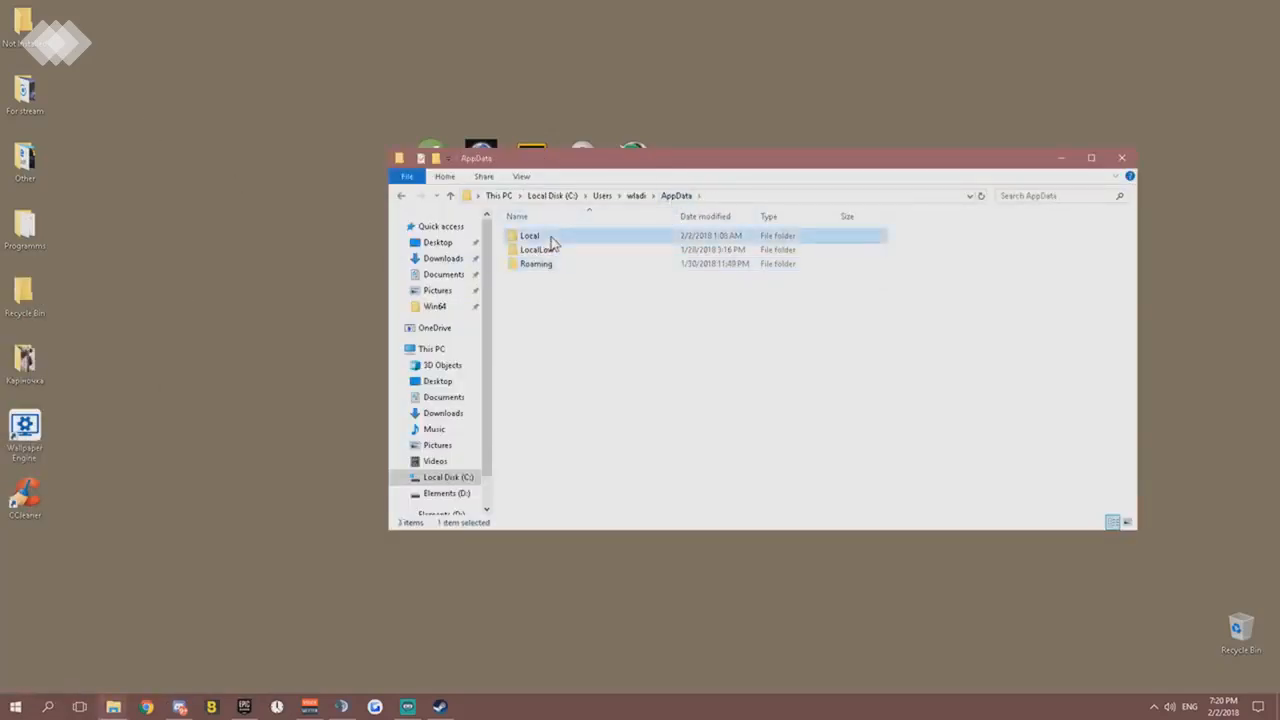
pyautogui.scroll(-2, 572, 427)
pyautogui.scroll(-3, 572, 427)
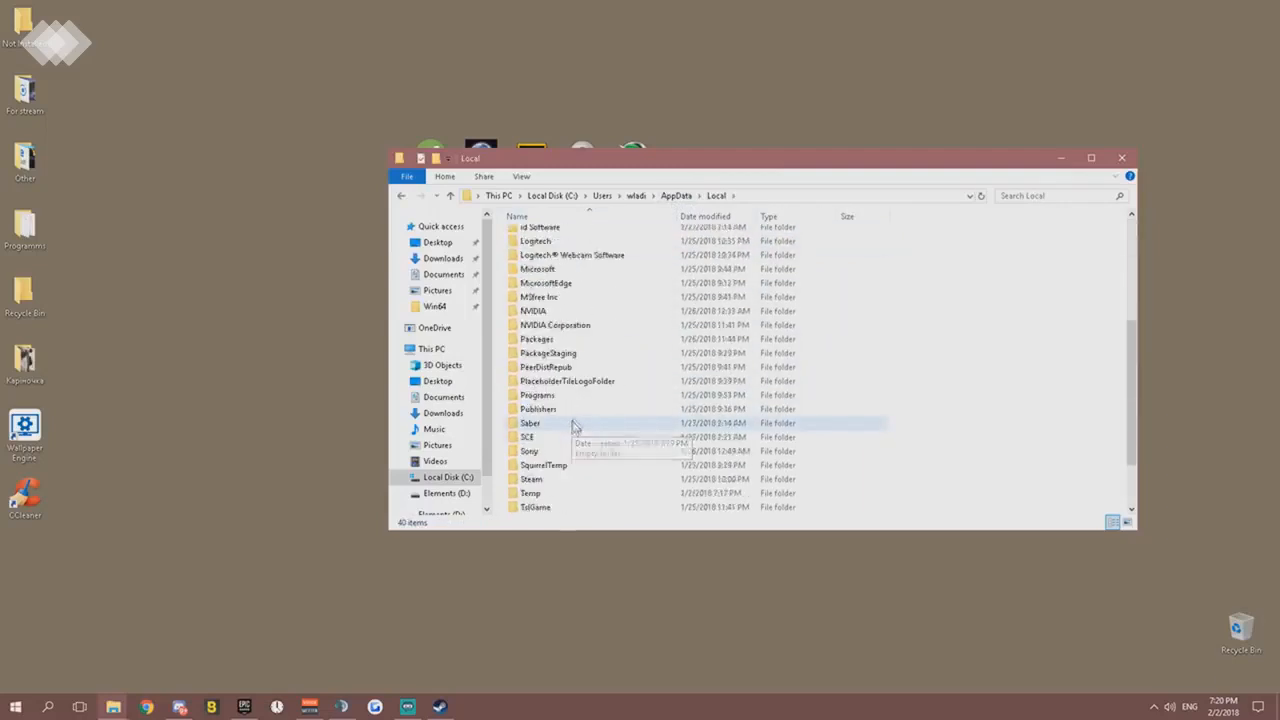
pyautogui.click(563, 428)
pyautogui.doubleClick(563, 428)
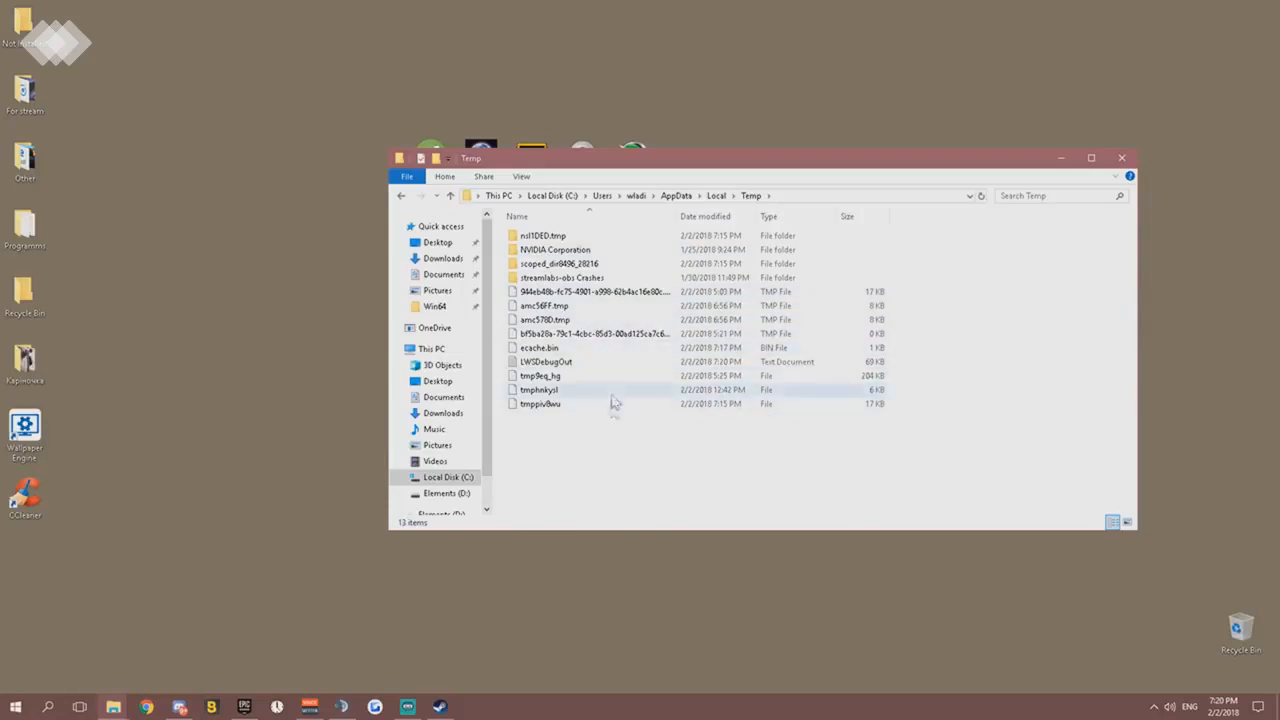
# - Delete all the contents of the Temp folder, skipping every file and folder that is in use
pyautogui.hotkey('ctrl', 'a')
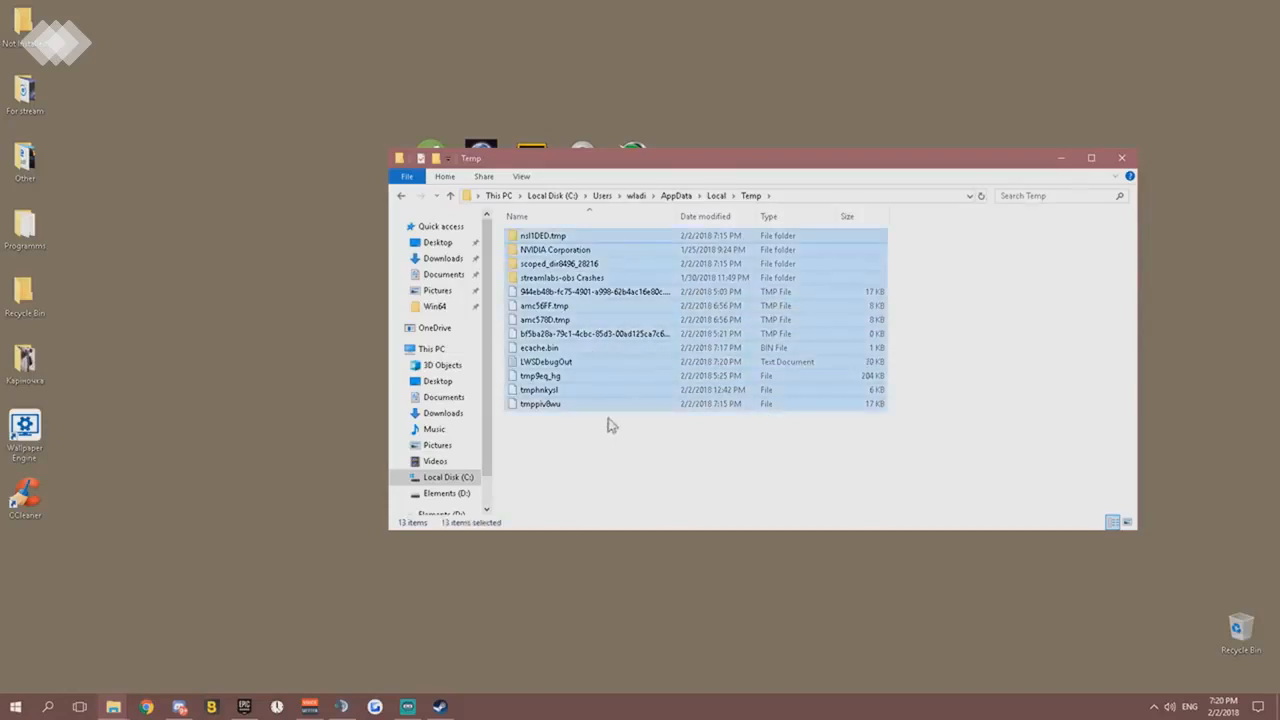
pyautogui.moveTo(910, 471); pyautogui.dragTo(565, 235)
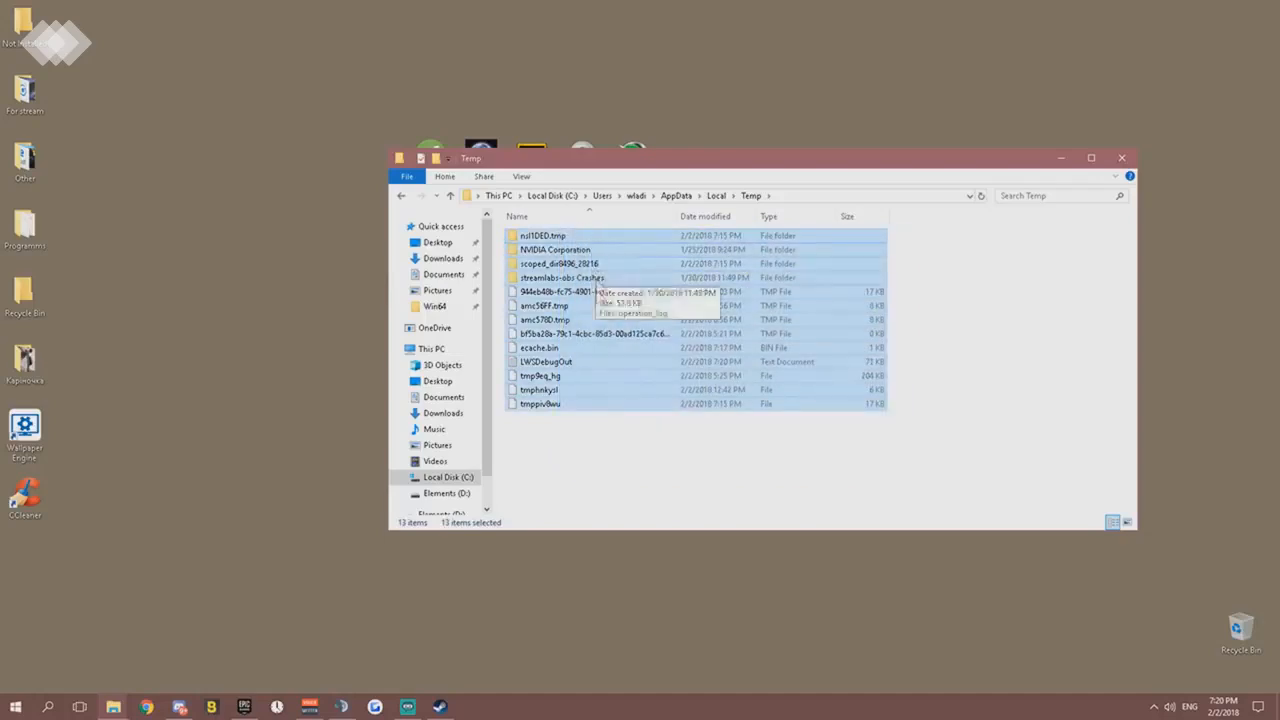
pyautogui.rightClick(596, 334)
pyautogui.click(628, 508)
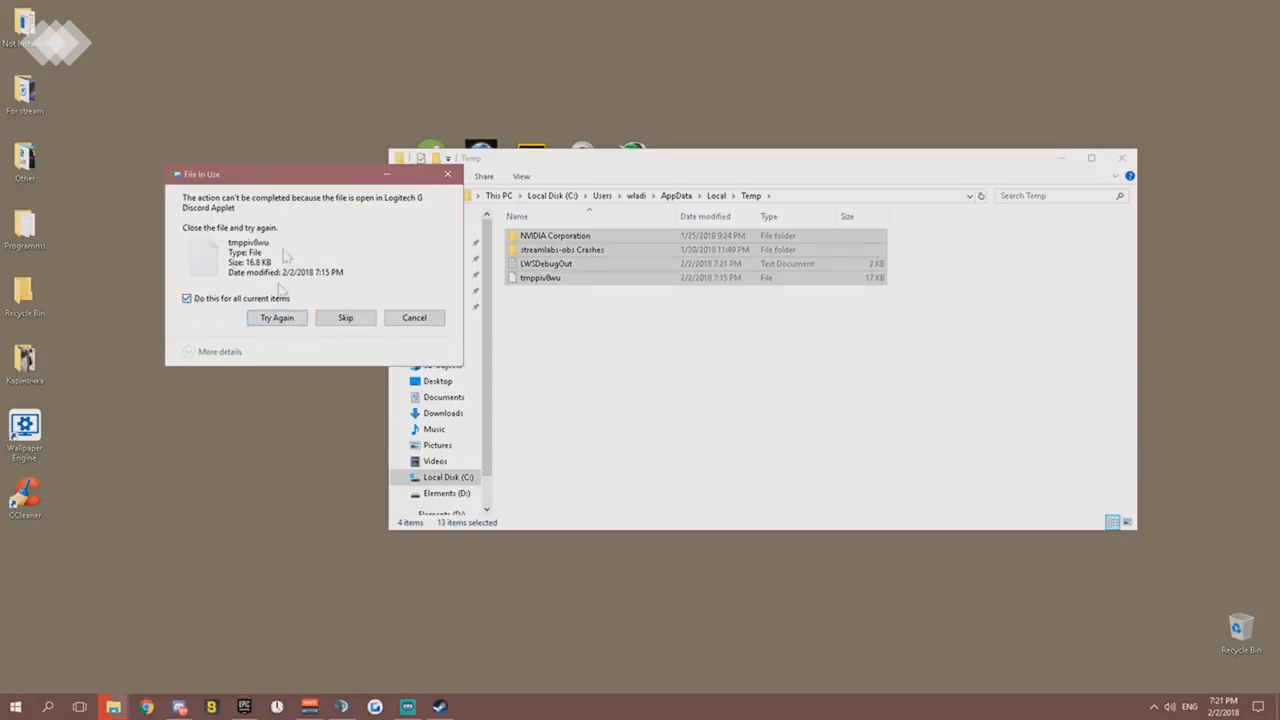
pyautogui.click(328, 320)
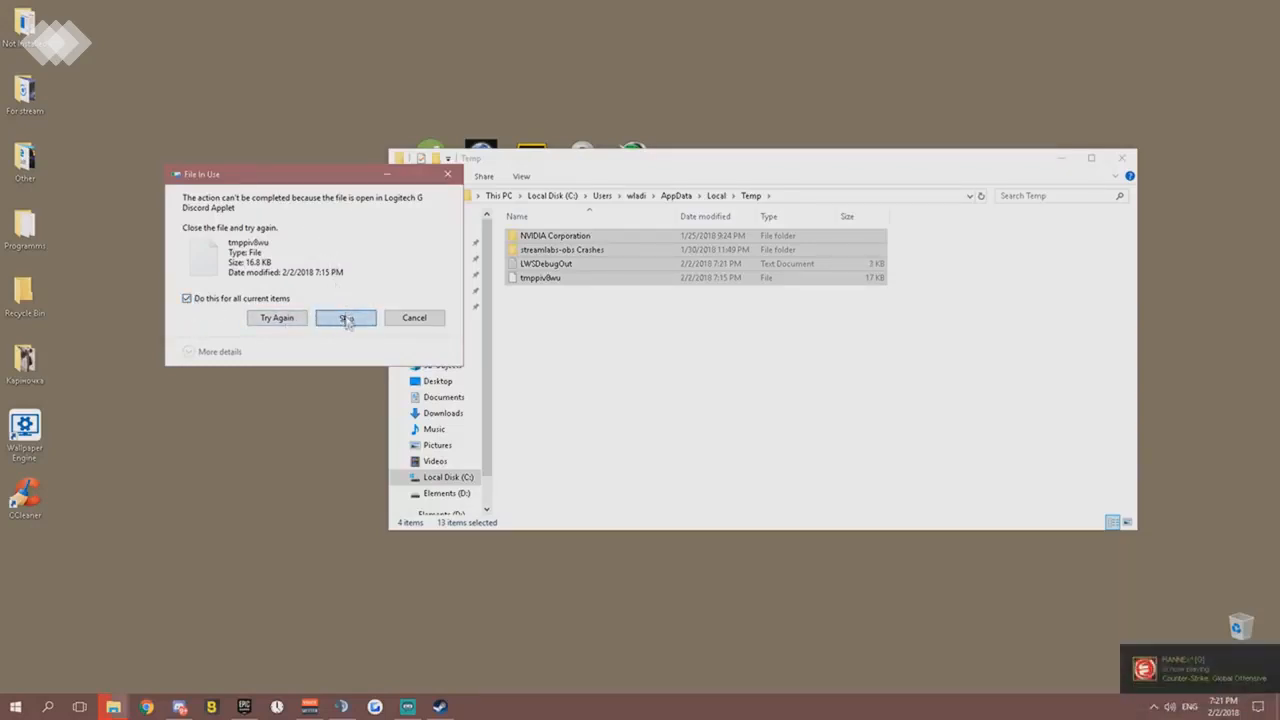
pyautogui.click(346, 320)
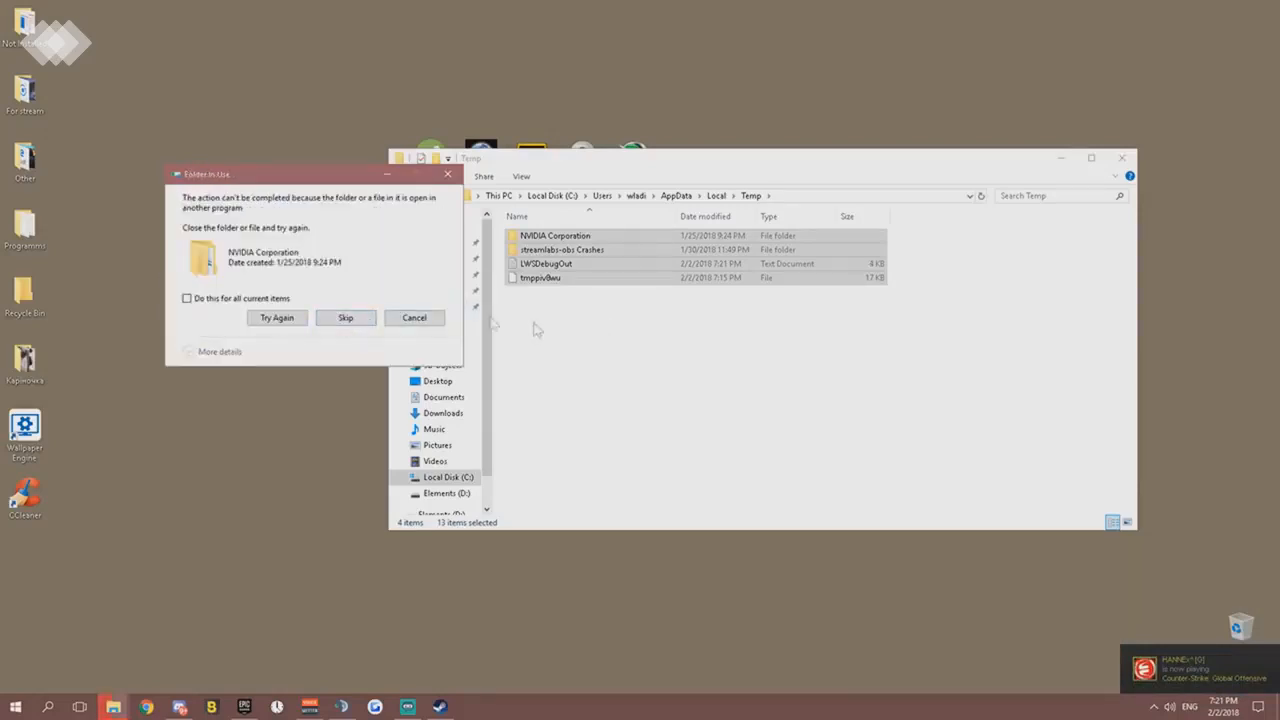
pyautogui.click(345, 318)
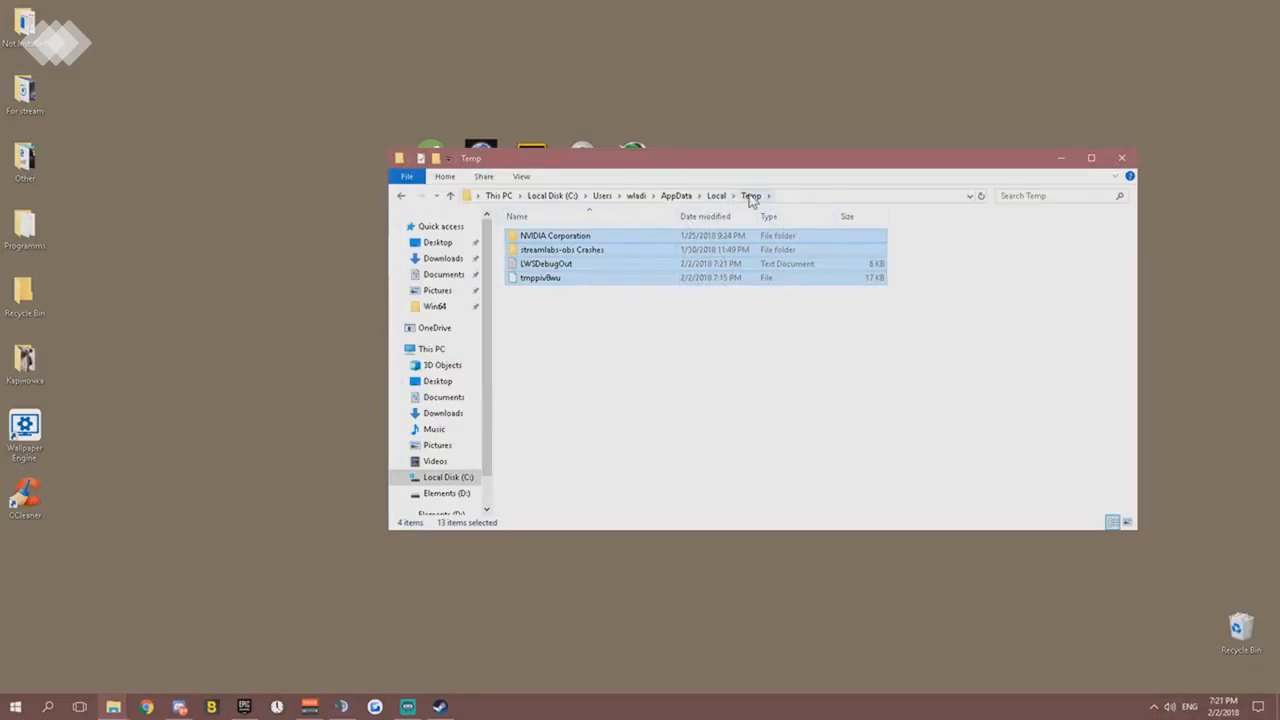
# - Return to the Local folder and check the Temp folder's size in its properties, closing them when done
pyautogui.click(718, 196)
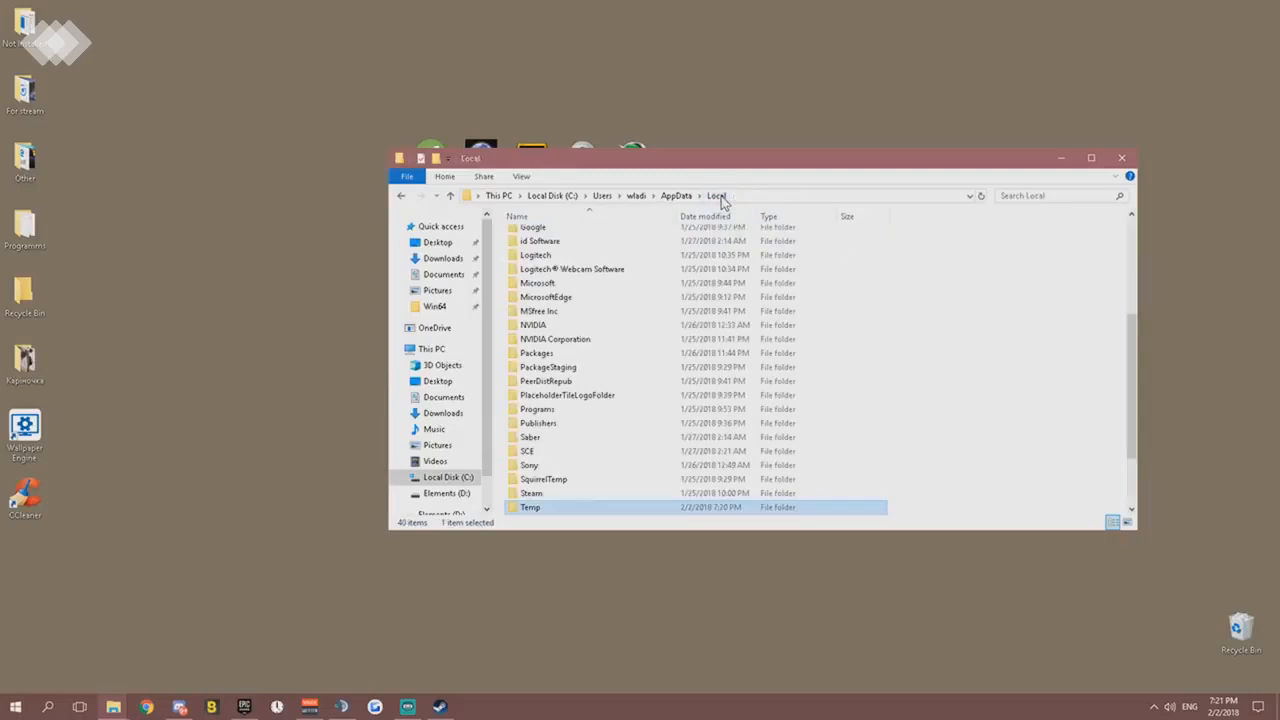
pyautogui.rightClick(589, 508)
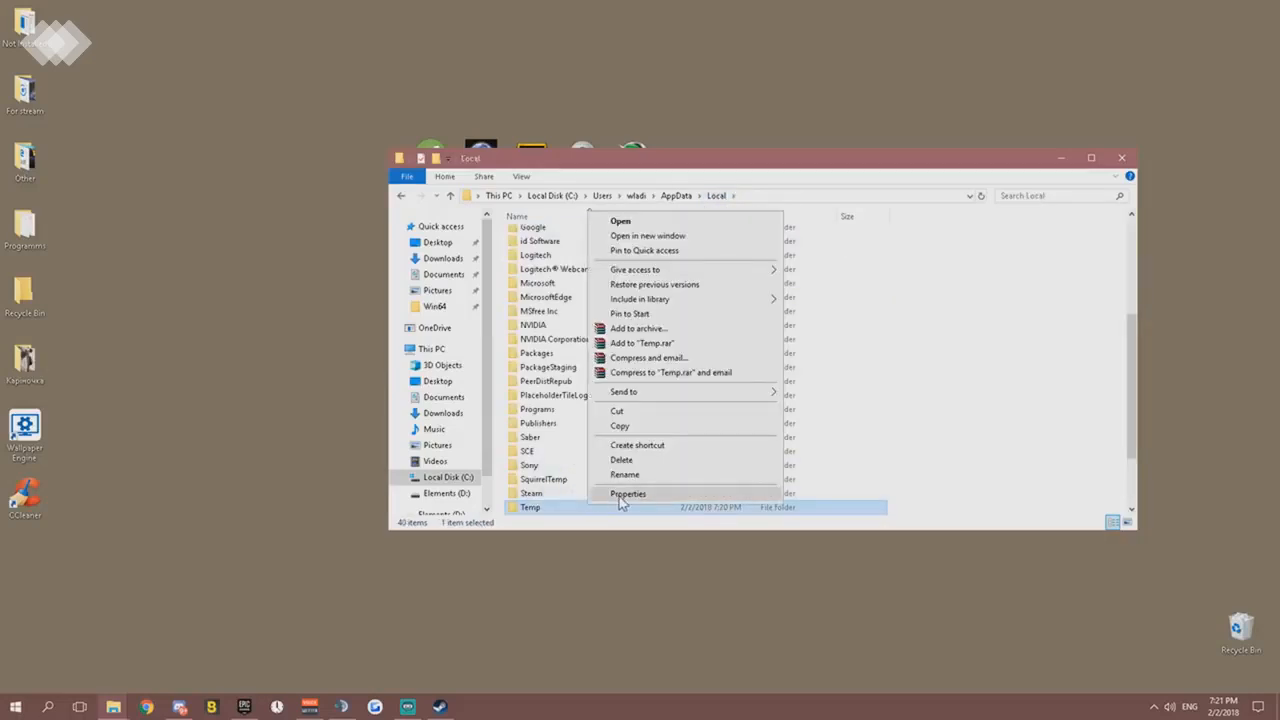
pyautogui.click(624, 494)
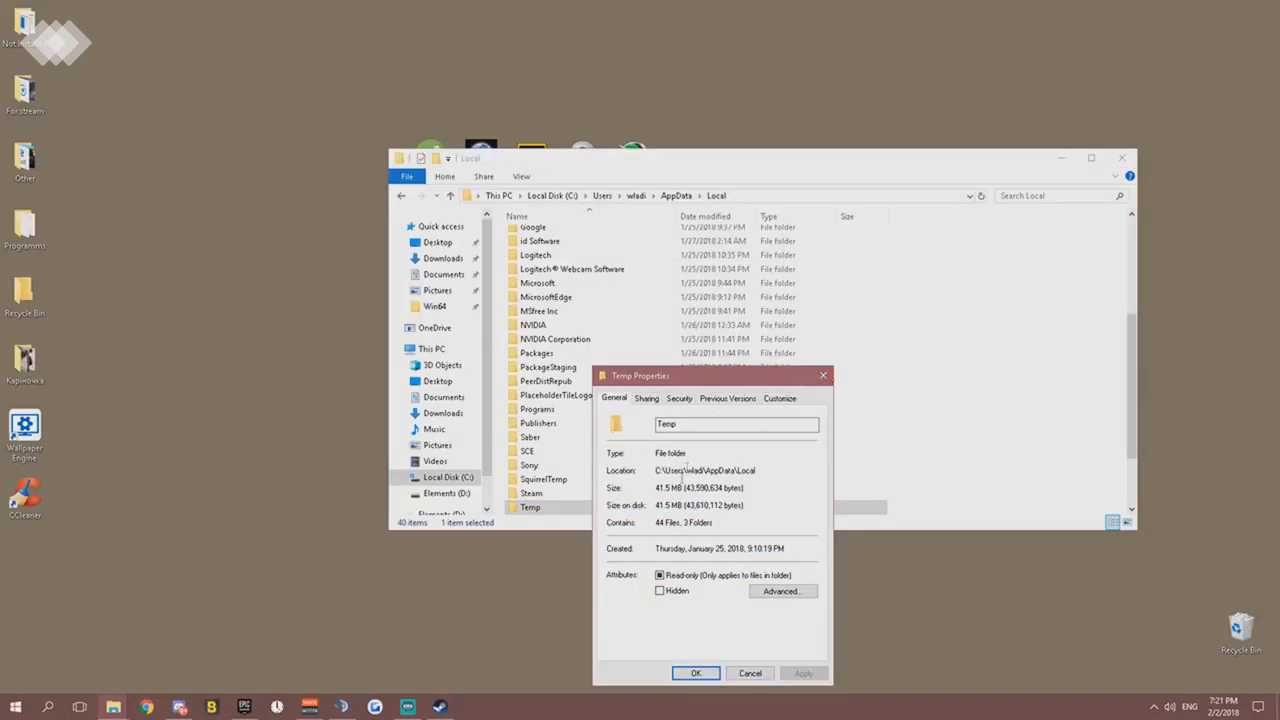
pyautogui.moveTo(689, 488); pyautogui.dragTo(646, 488)
pyautogui.moveTo(719, 488); pyautogui.dragTo(638, 490)
pyautogui.click(823, 375)
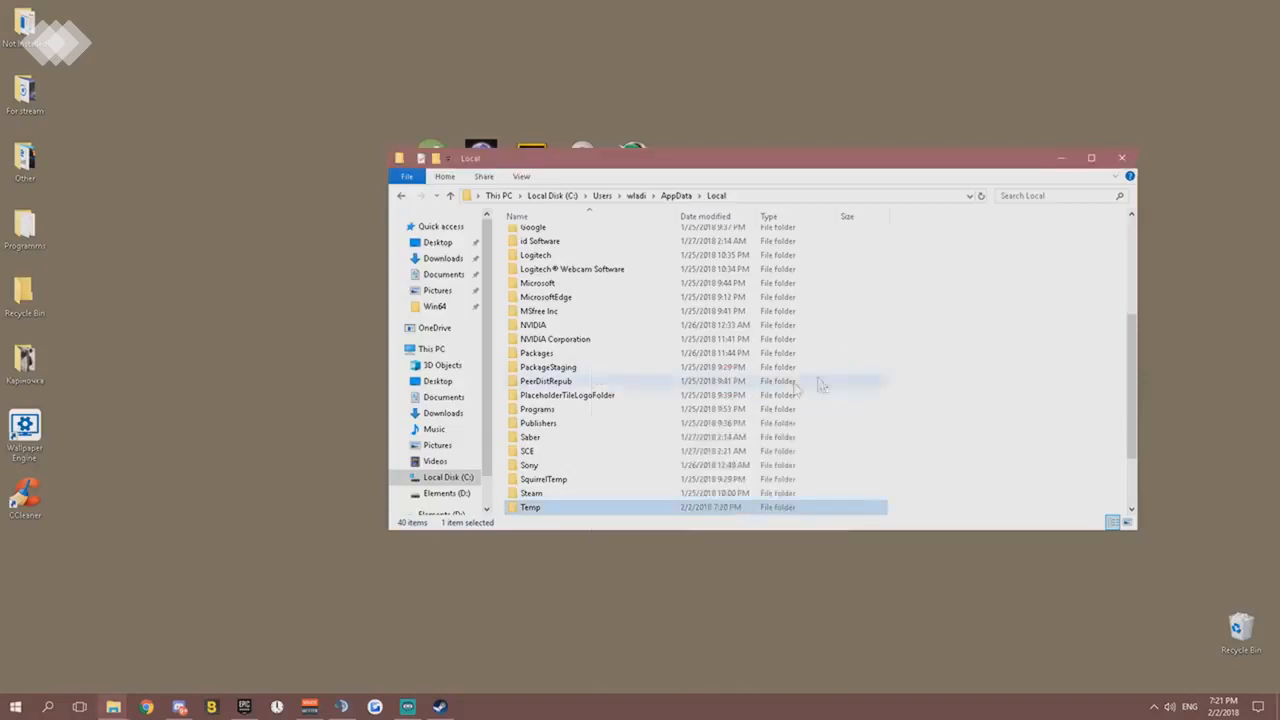
# - Reopen the Temp folder to look over the remaining items, and close the folder window
pyautogui.doubleClick(591, 508)
pyautogui.moveTo(590, 335); pyautogui.dragTo(545, 220)
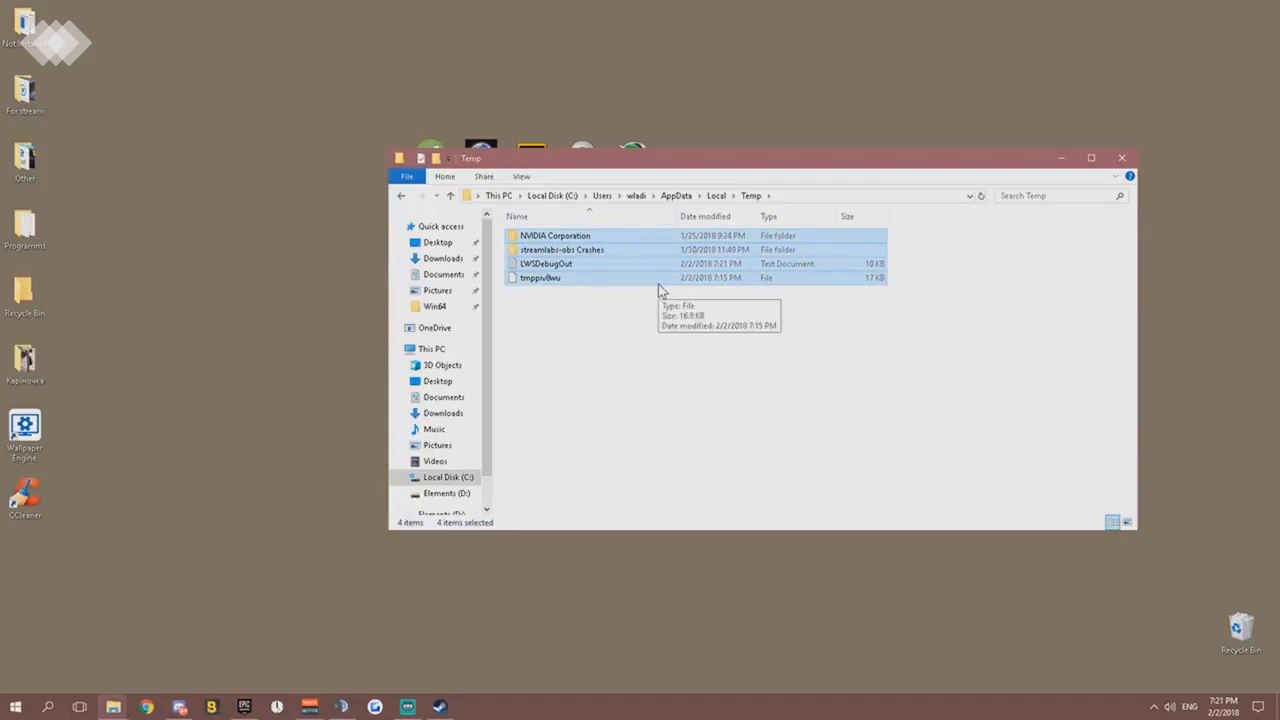
pyautogui.click(617, 308)
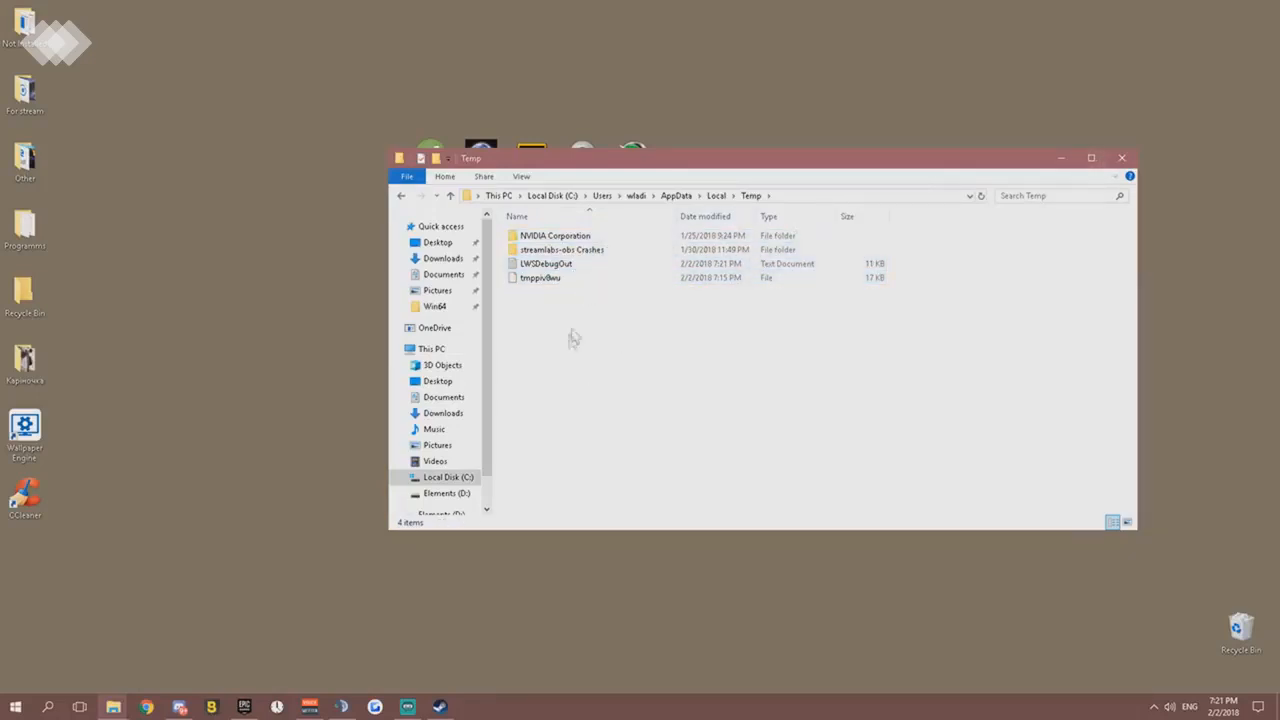
pyautogui.click(1124, 160)
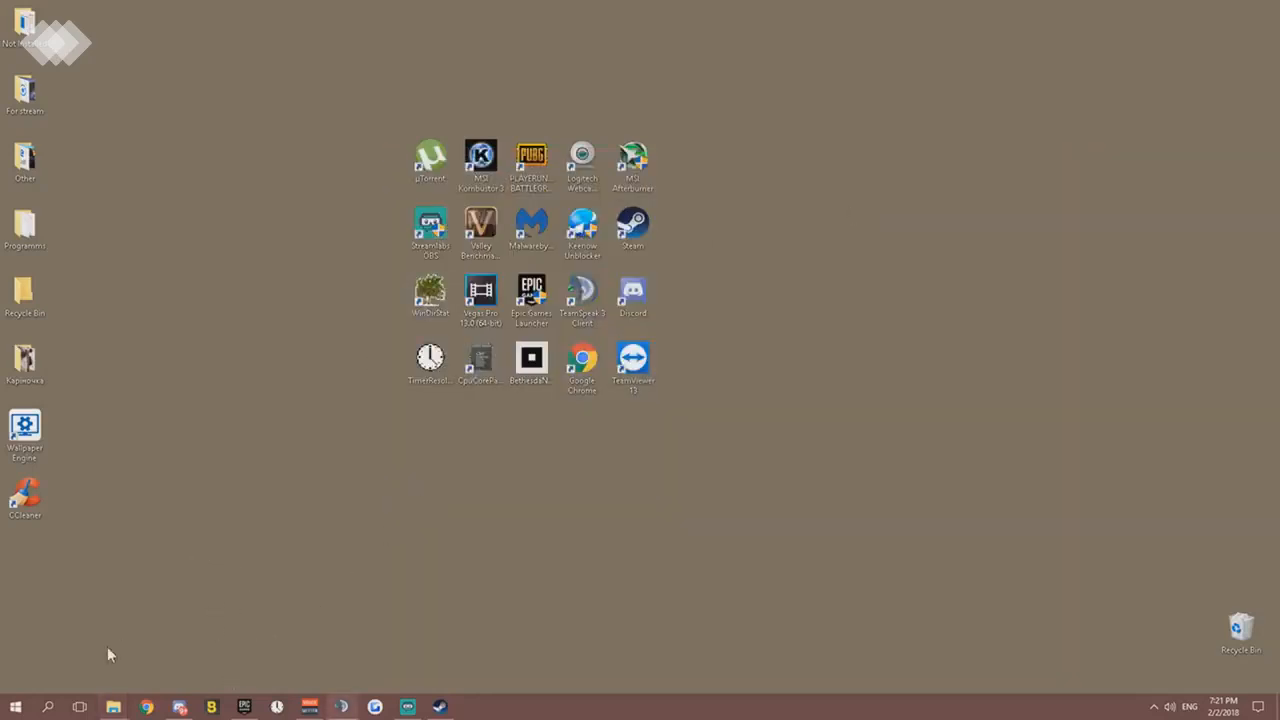
# - Launch the Registry Editor by searching Windows for regedit
pyautogui.click(47, 707)
pyautogui.write('re')
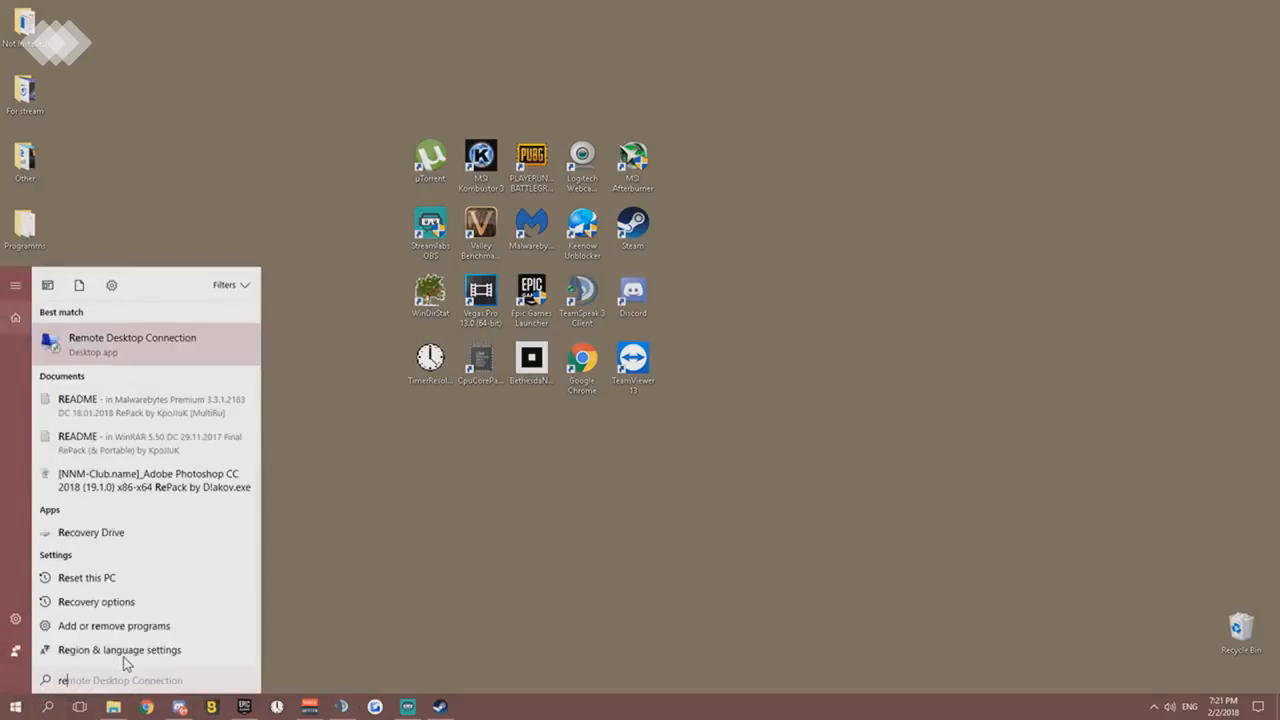
pyautogui.write('gedit')
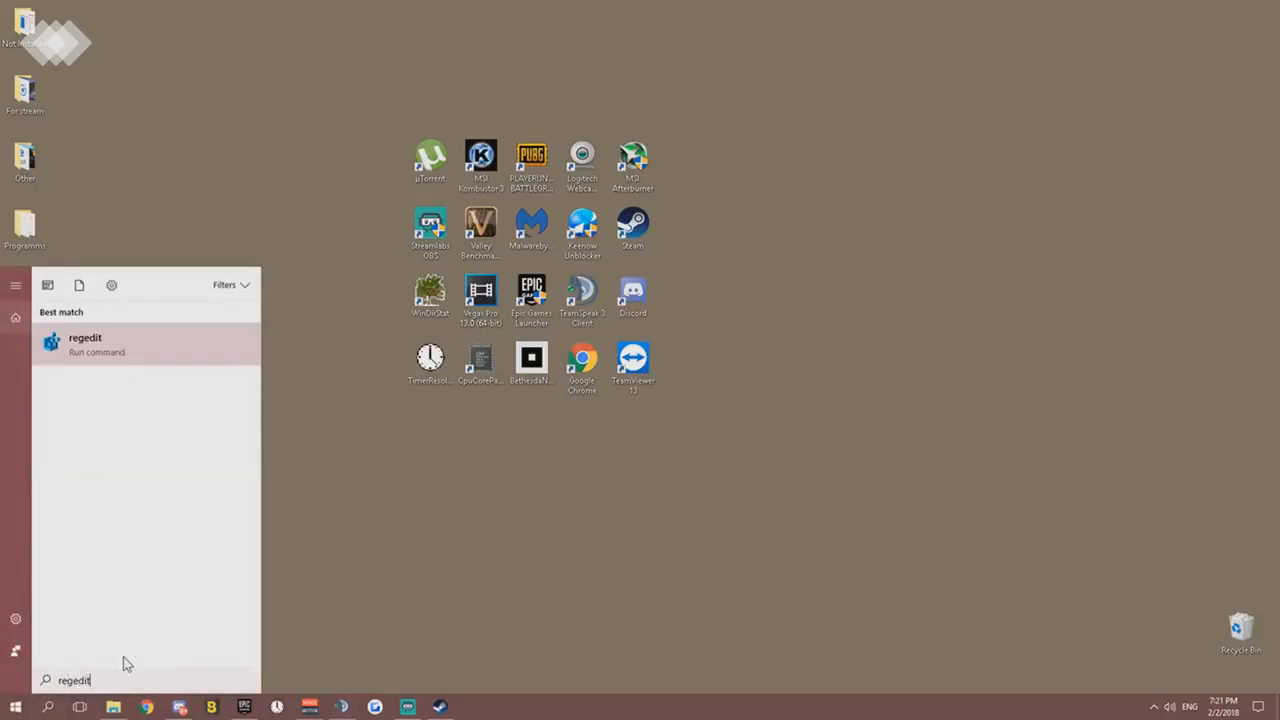
pyautogui.rightClick(122, 349)
pyautogui.click(88, 358)
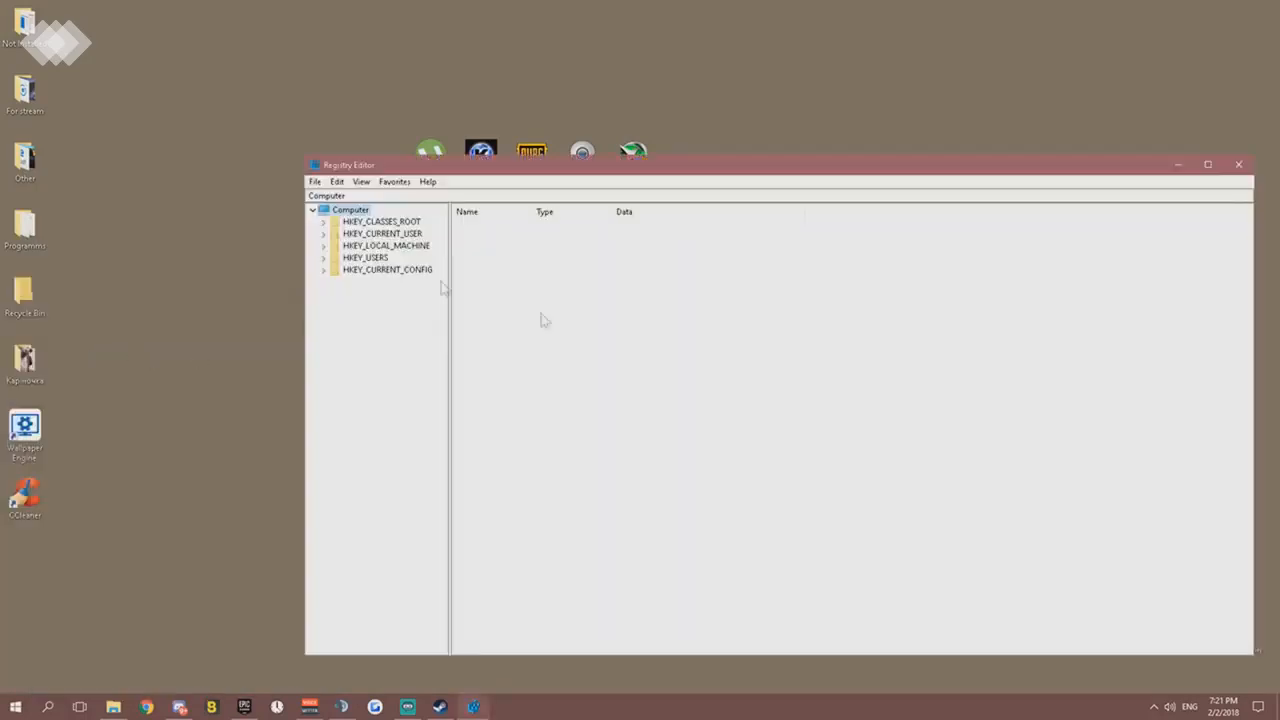
# - Expand the registry tree down to HKEY_LOCAL_MACHINE\SOFTWARE\Microsoft
pyautogui.click(323, 246)
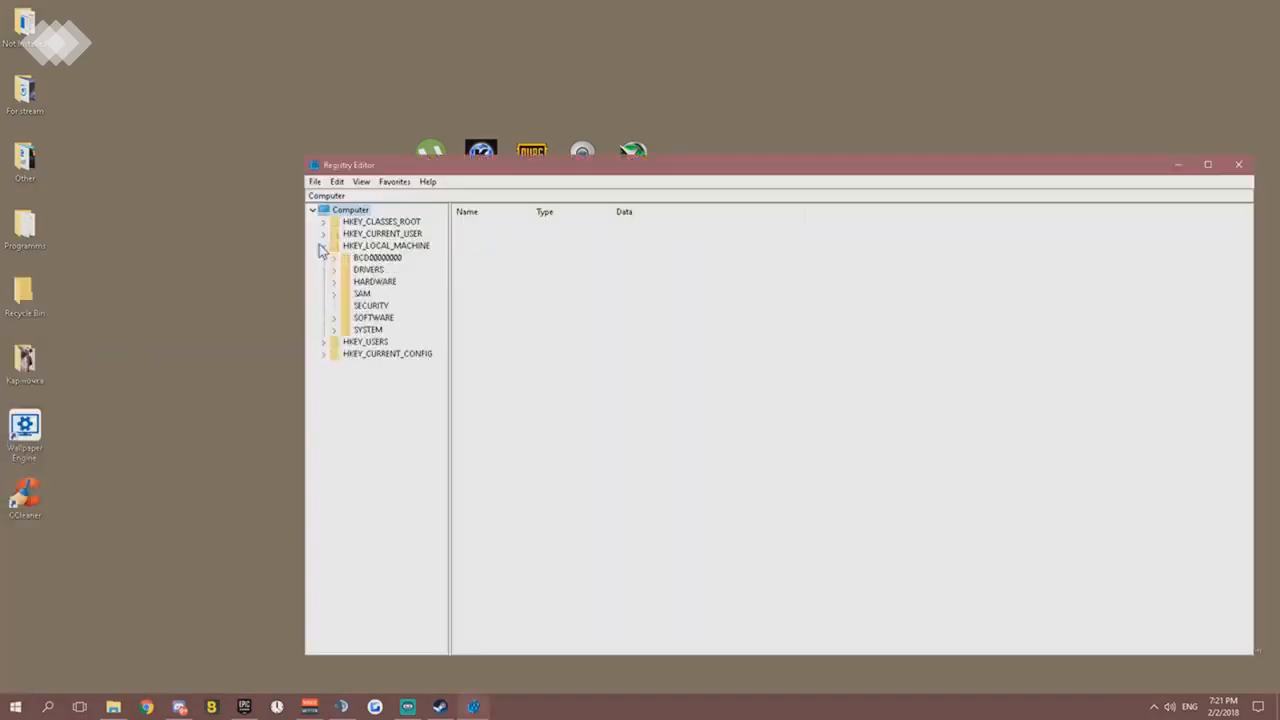
pyautogui.click(335, 318)
pyautogui.scroll(-1, 393, 445)
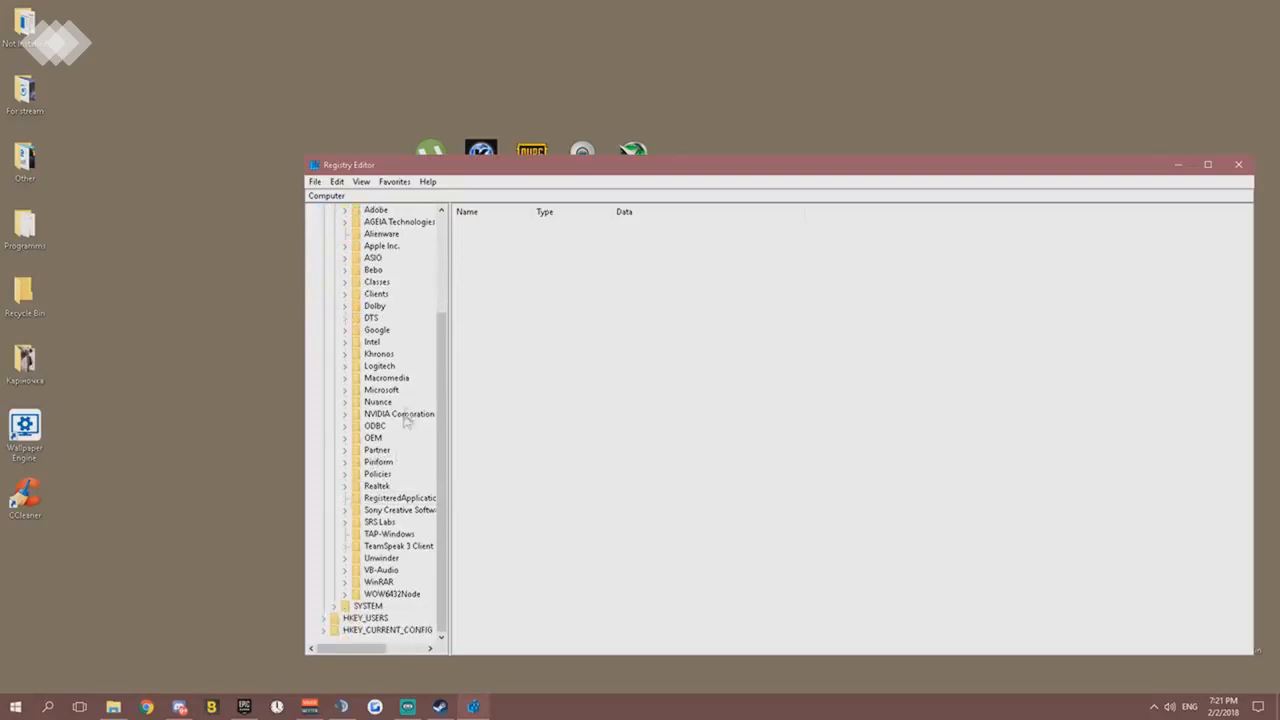
pyautogui.click(343, 393)
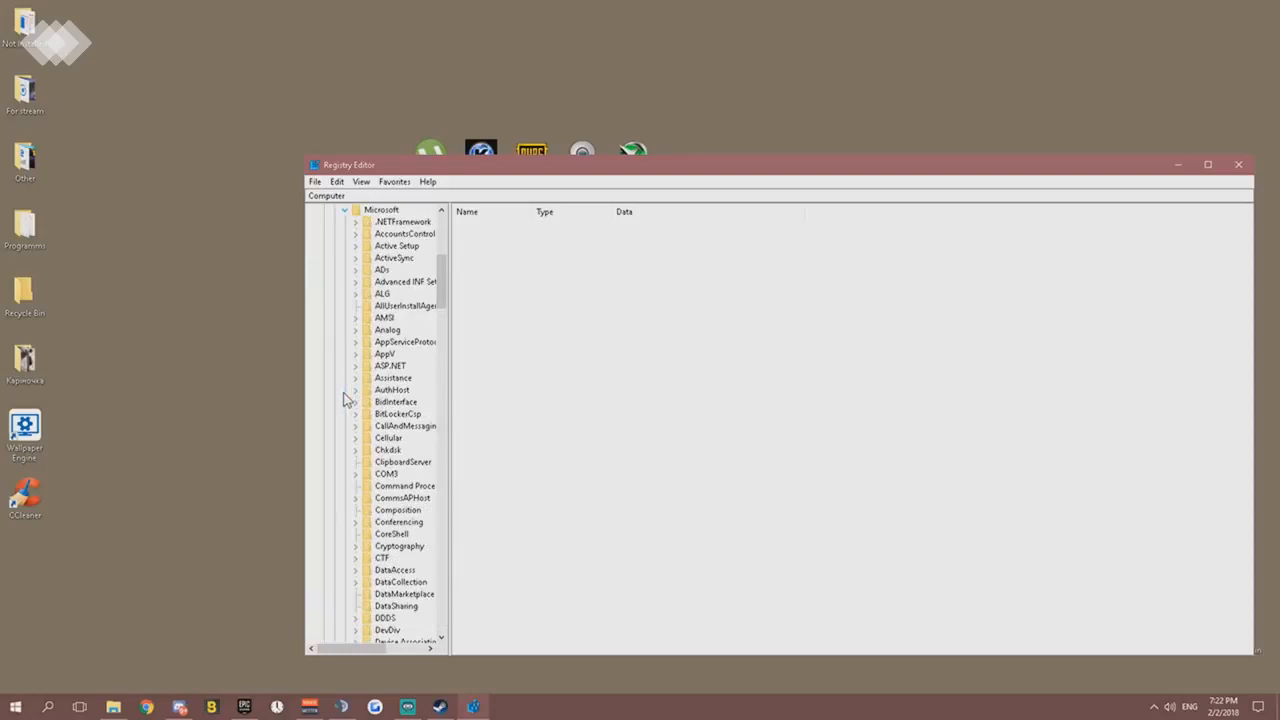
# - Expand Windows NT under the Microsoft key and open its CurrentVersion key
pyautogui.scroll(-8, 383, 415)
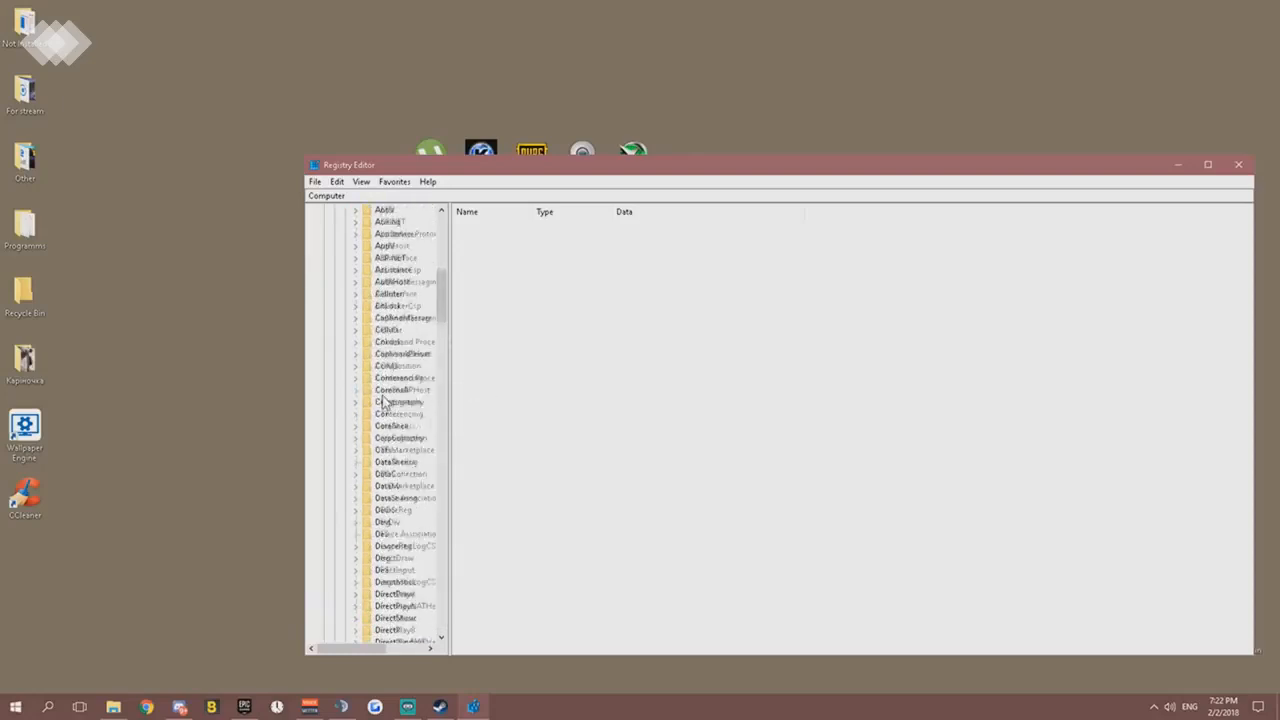
pyautogui.scroll(-20, 383, 415)
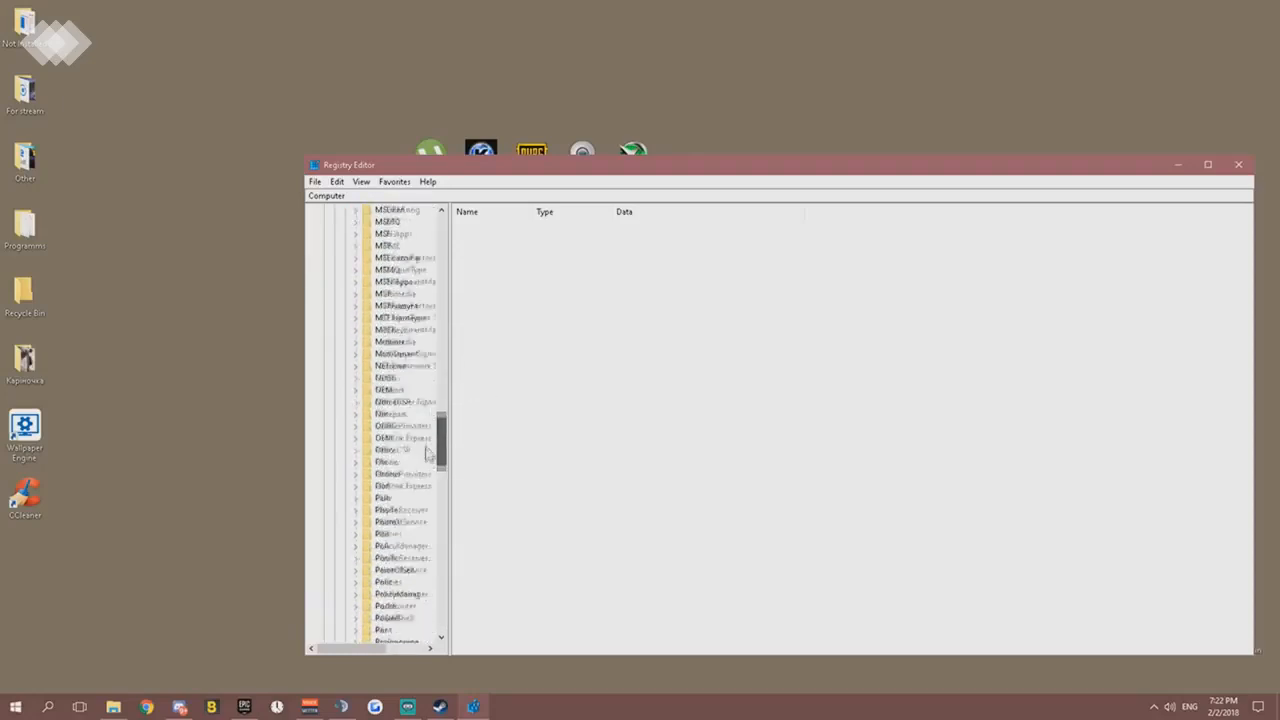
pyautogui.scroll(-17, 425, 455)
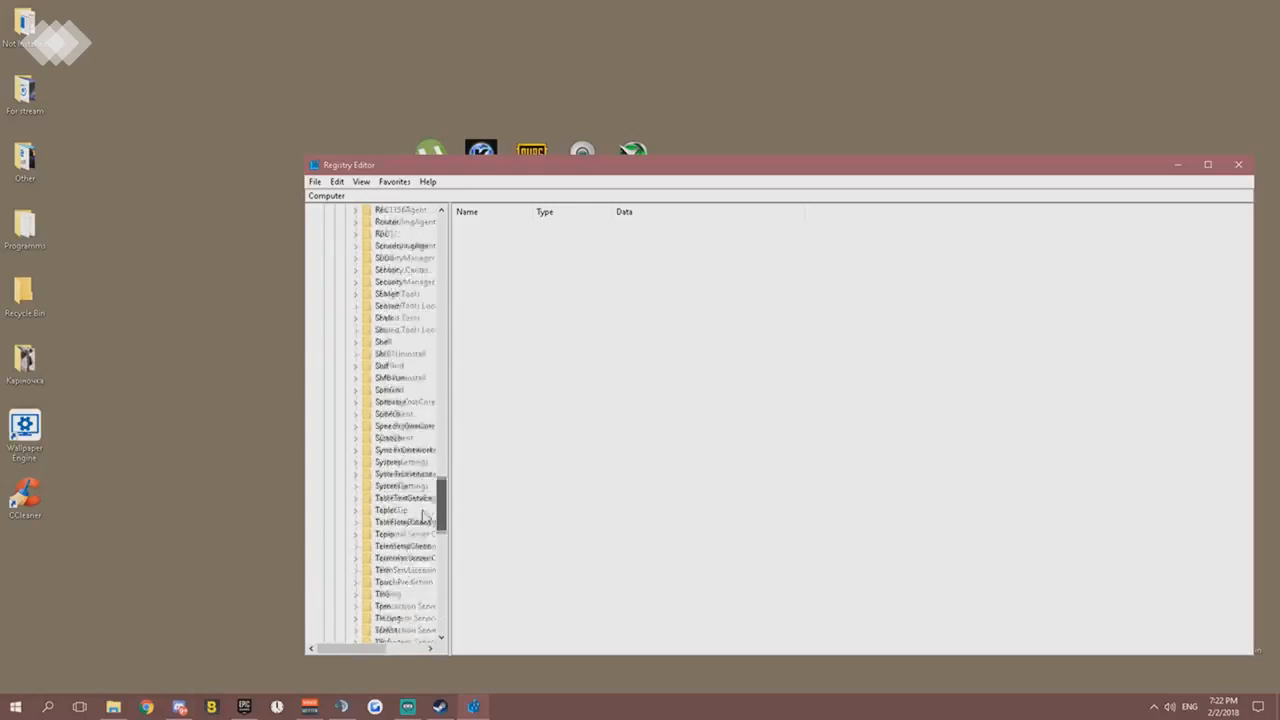
pyautogui.scroll(-11, 425, 522)
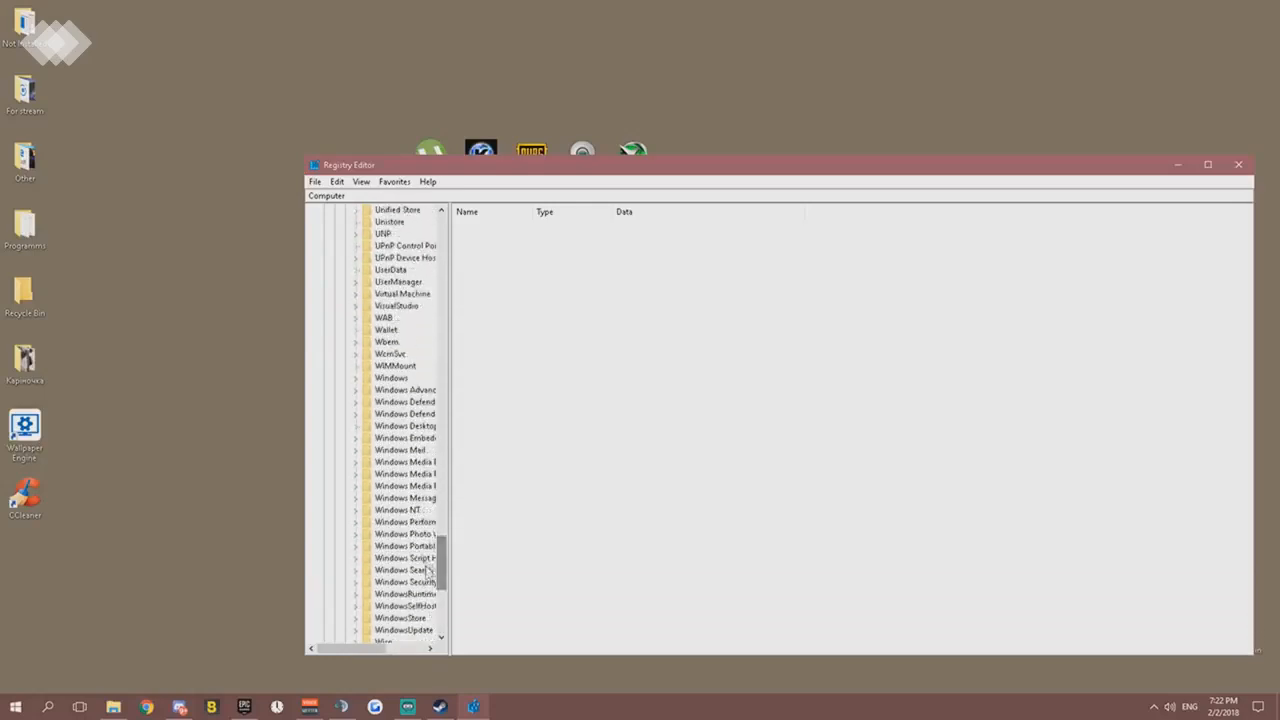
pyautogui.click(357, 511)
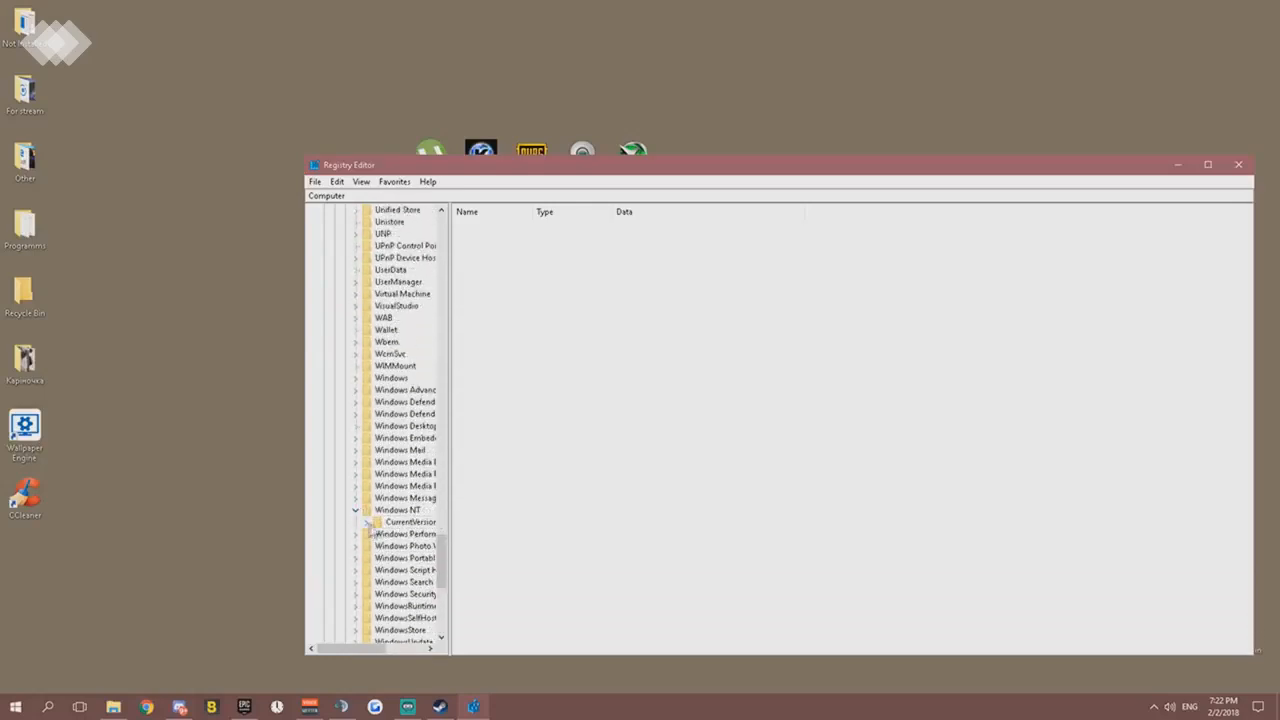
pyautogui.click(366, 522)
pyautogui.scroll(-6, 425, 437)
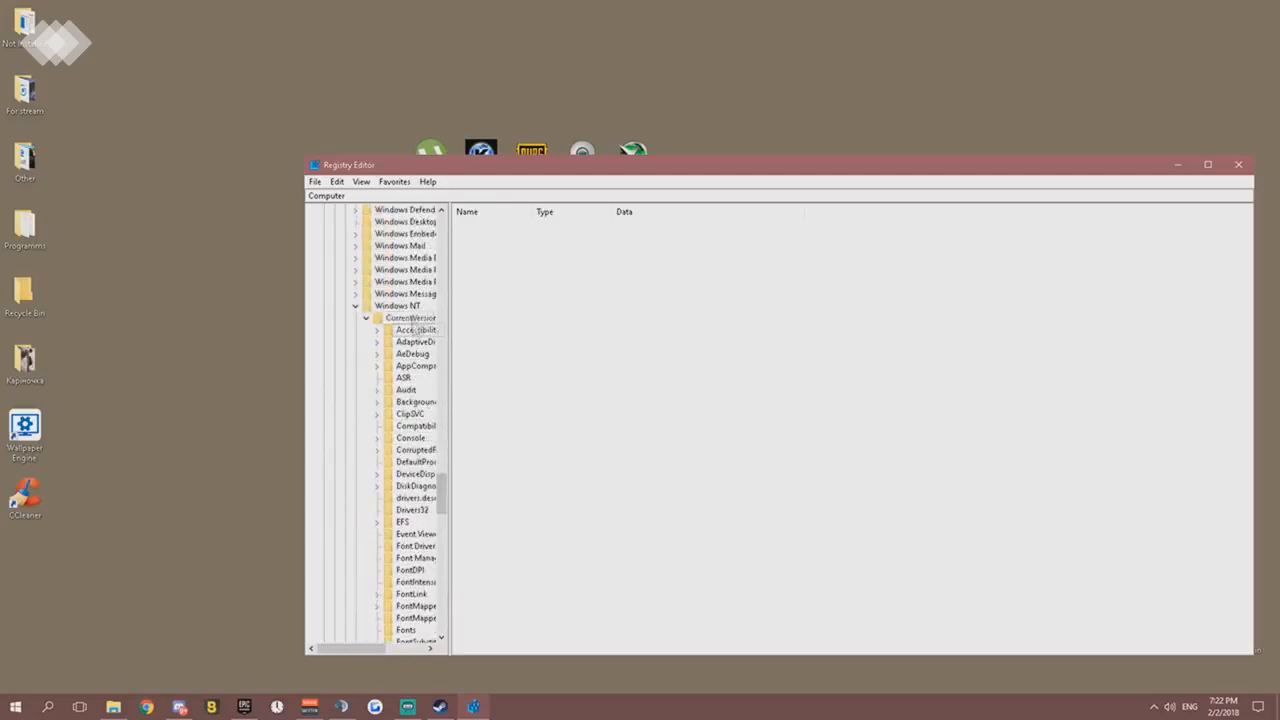
pyautogui.click(413, 319)
pyautogui.scroll(-3, 430, 460)
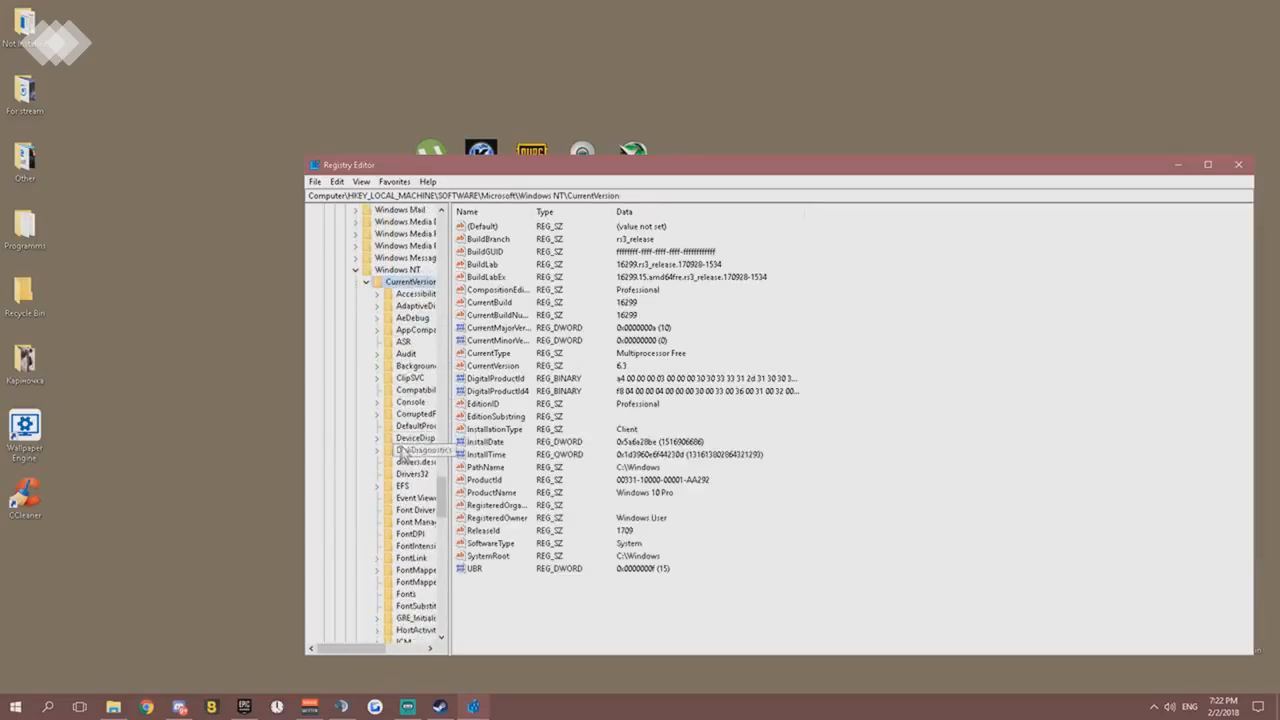
# - Maximize the Registry Editor, widen the key tree, and highlight the Windows NT\CurrentVersion part of the key path
pyautogui.click(1208, 164)
pyautogui.moveTo(145, 130); pyautogui.dragTo(514, 205)
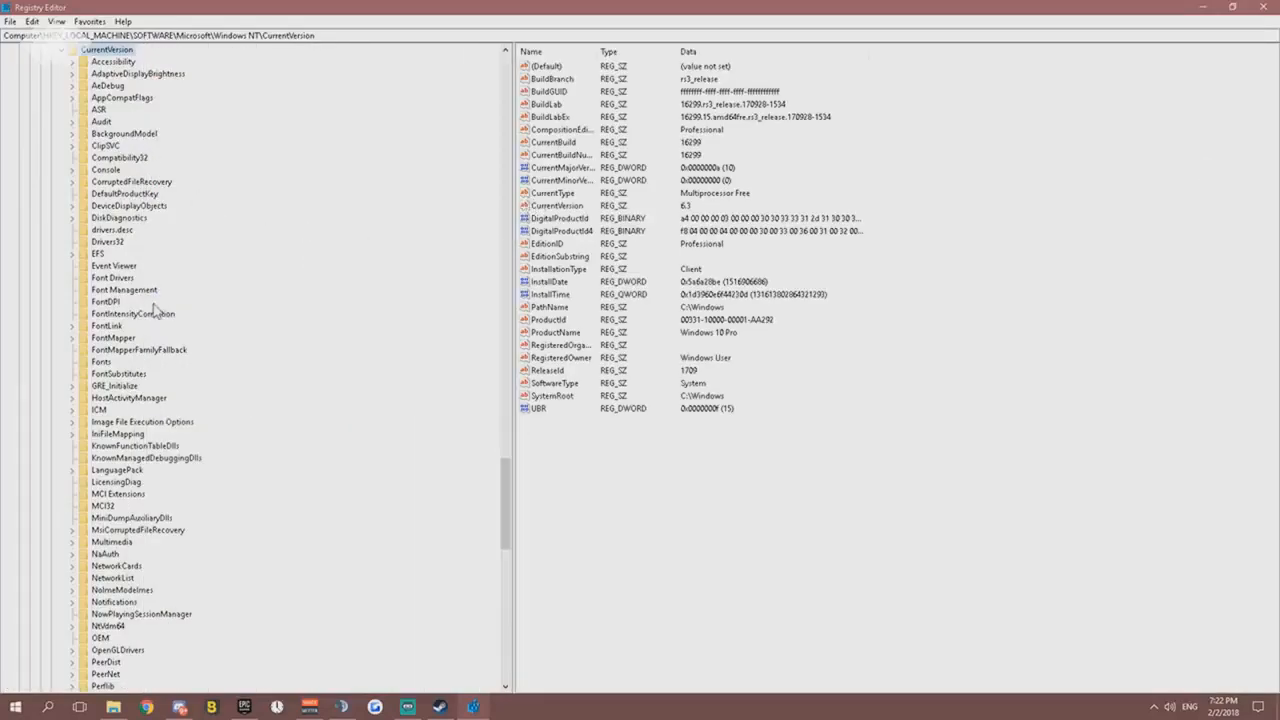
pyautogui.scroll(4, 155, 311)
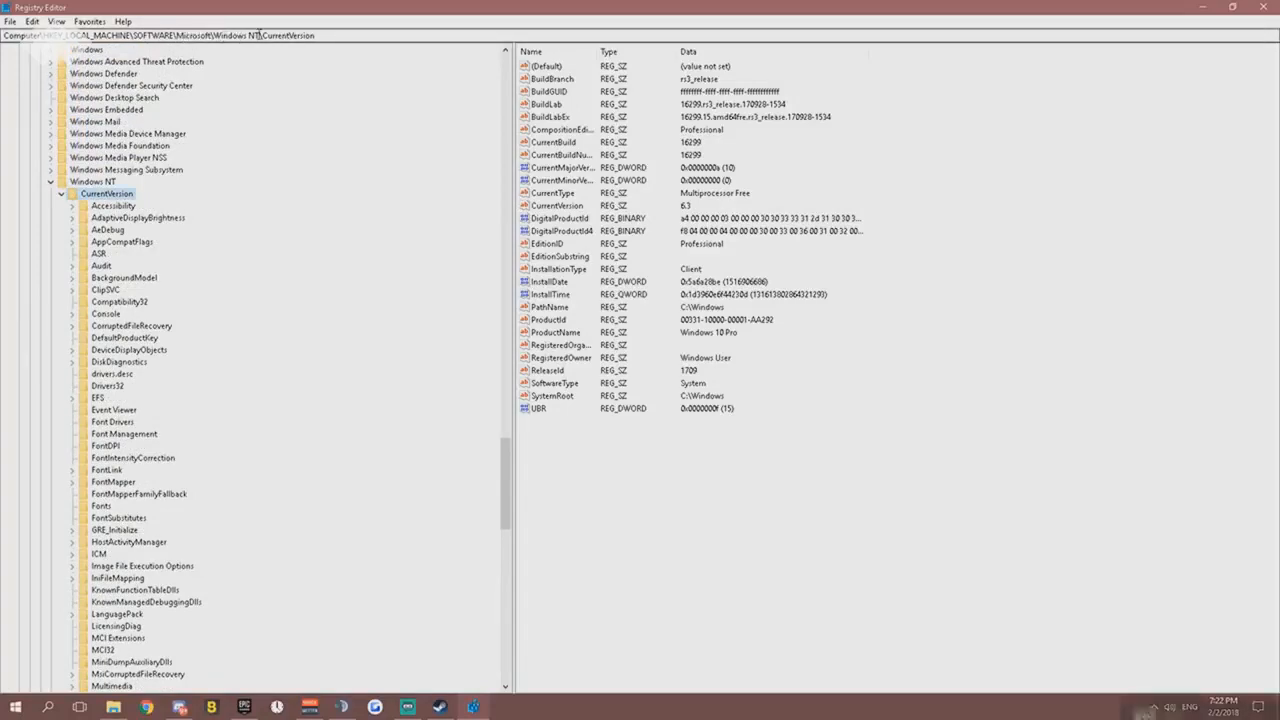
pyautogui.moveTo(259, 35); pyautogui.dragTo(212, 35)
pyautogui.moveTo(316, 35); pyautogui.dragTo(237, 35)
# - Expand the Multimedia key under CurrentVersion and open its SystemProfile subkey
pyautogui.scroll(-6, 136, 430)
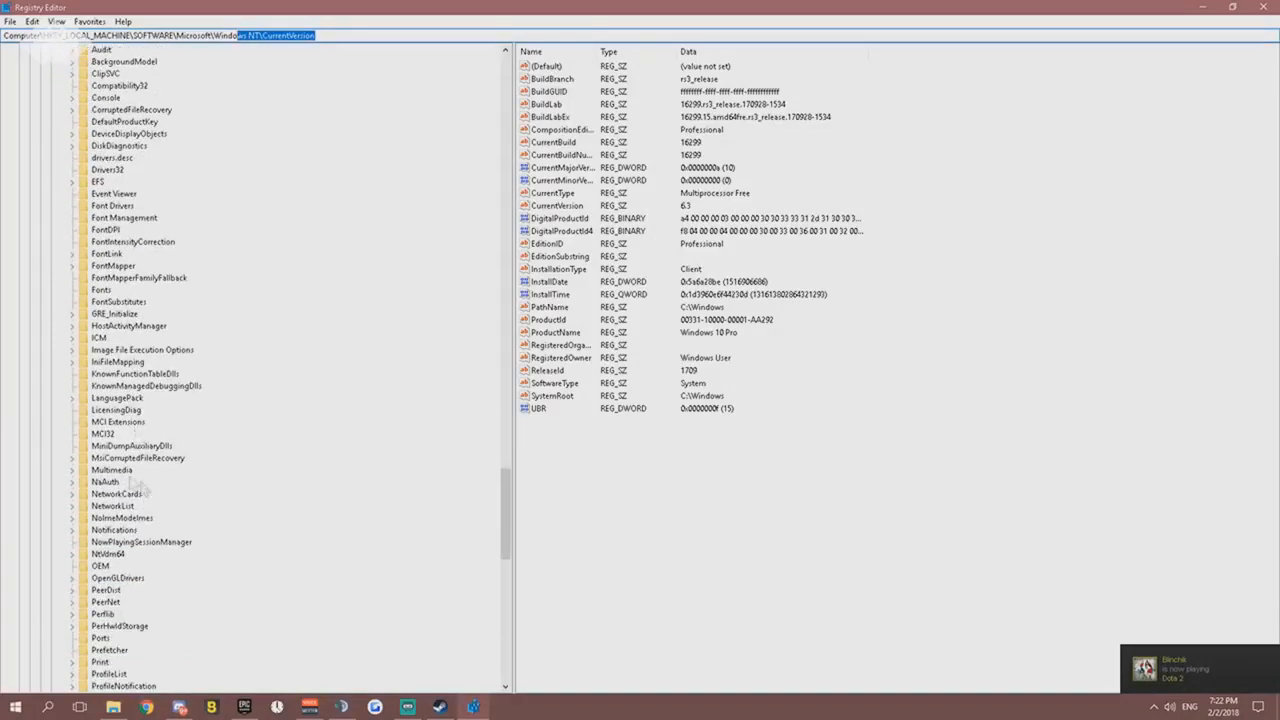
pyautogui.click(93, 474)
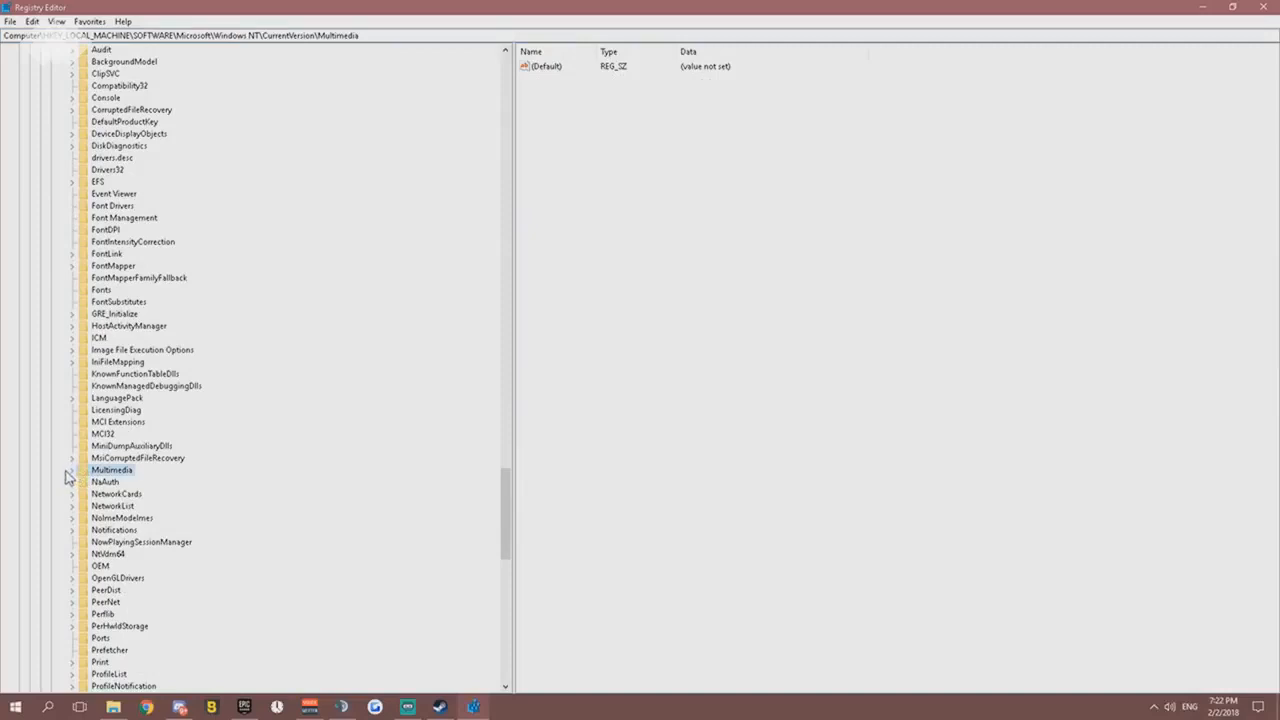
pyautogui.click(71, 471)
pyautogui.click(88, 484)
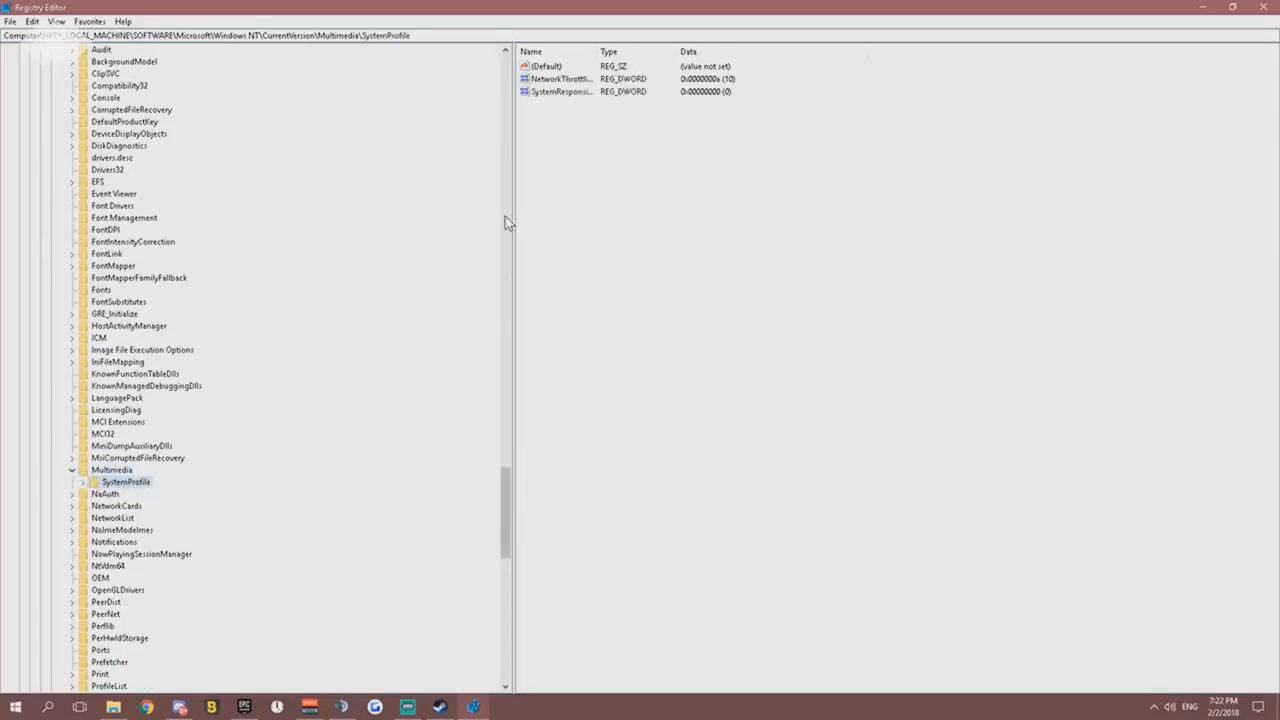
# - Create a new DWORD (32-bit) value in the SystemProfile key and name it SystemResponsivness
pyautogui.rightClick(557, 118)
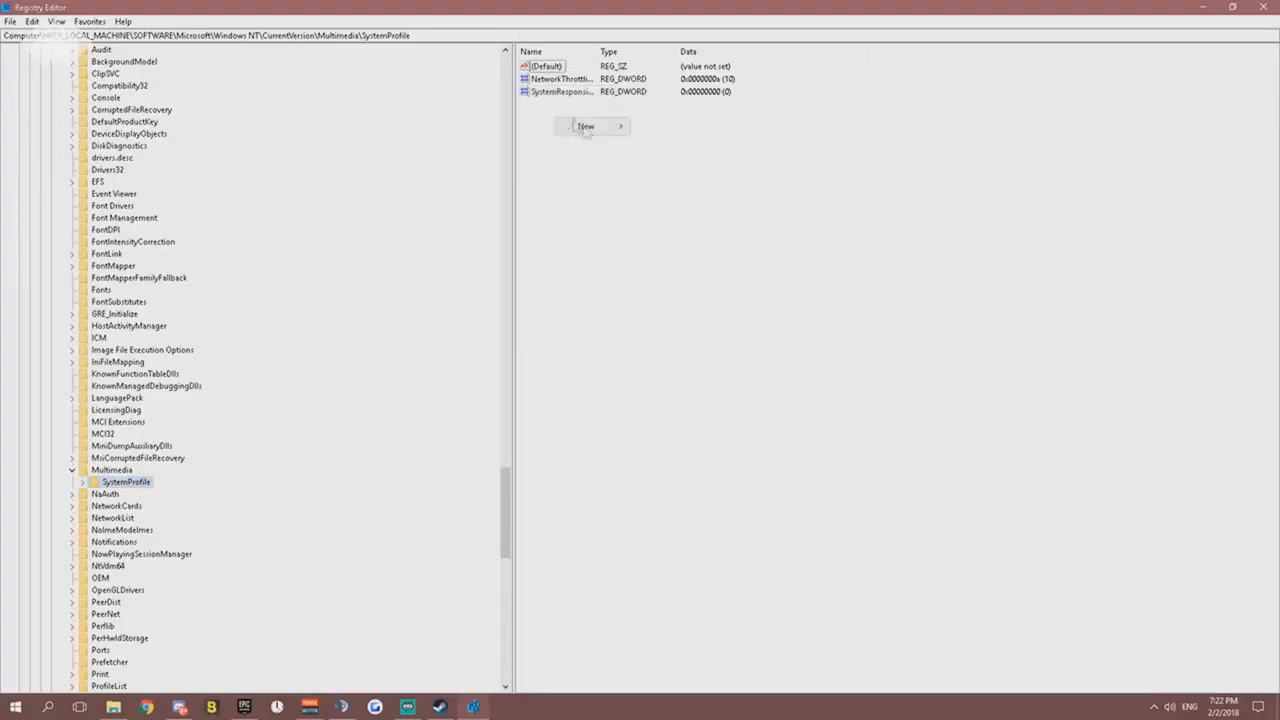
pyautogui.moveTo(586, 131)
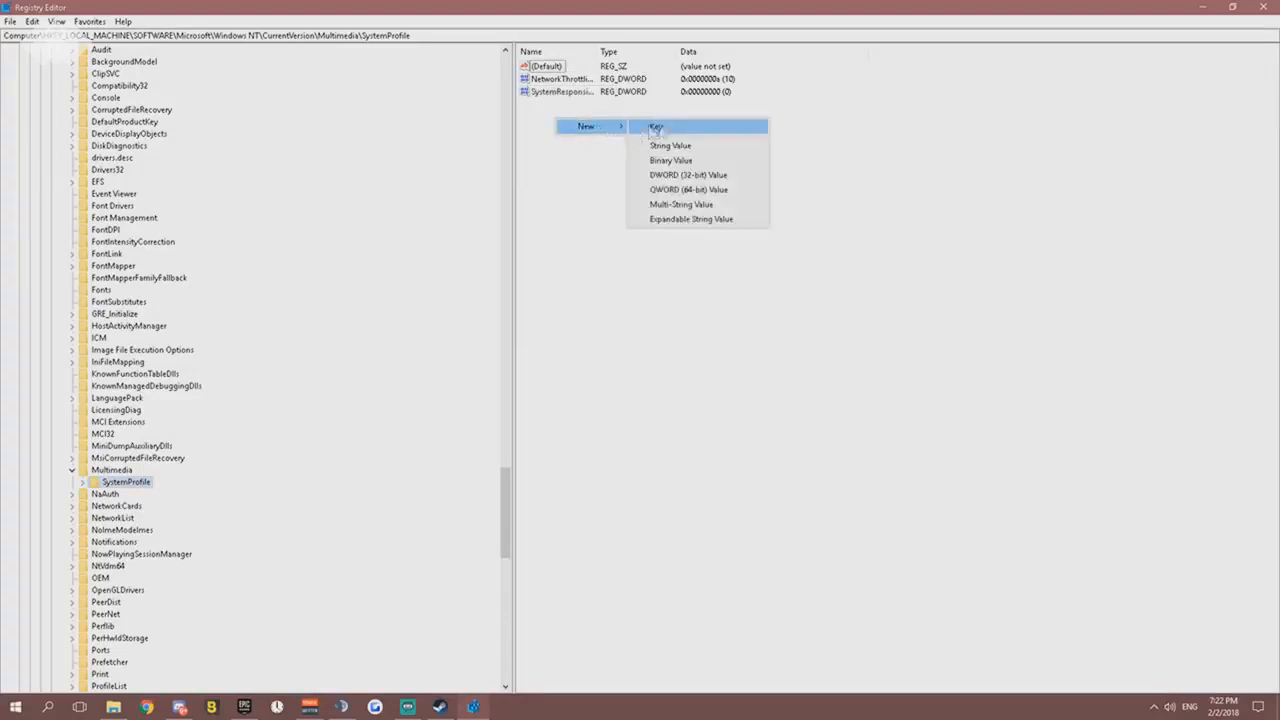
pyautogui.click(696, 178)
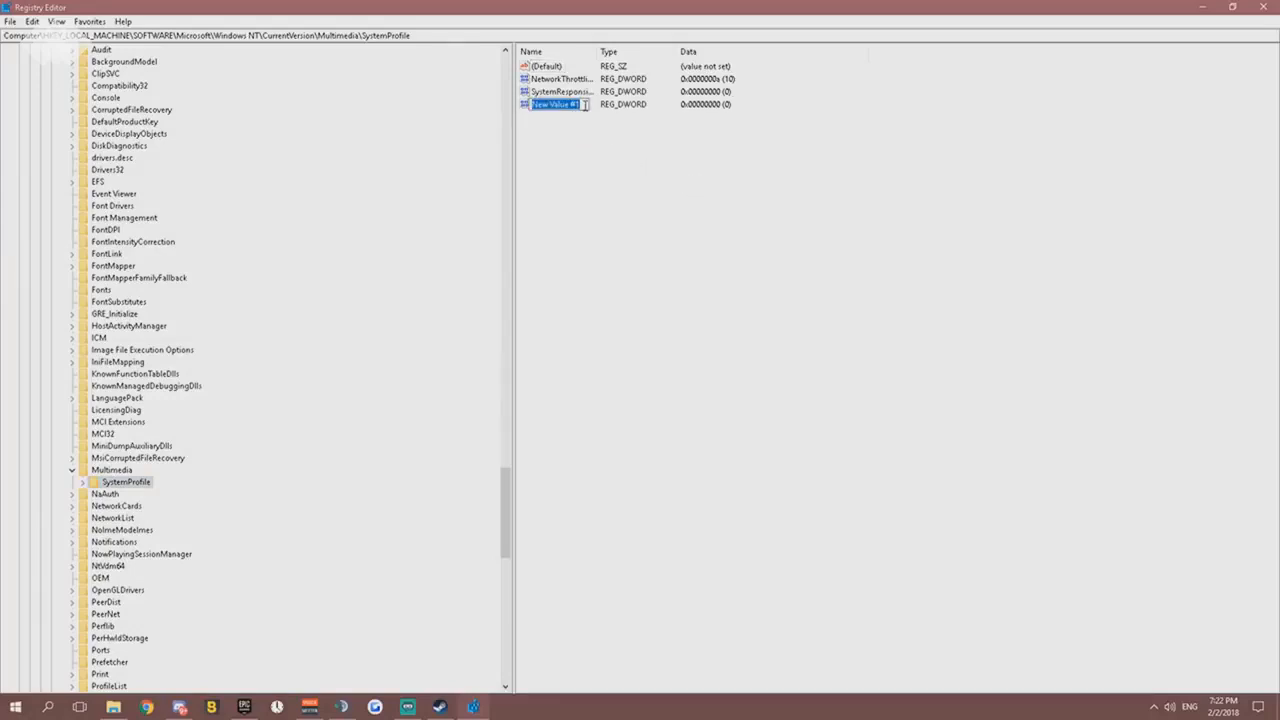
pyautogui.write('SystemResponsiveness')
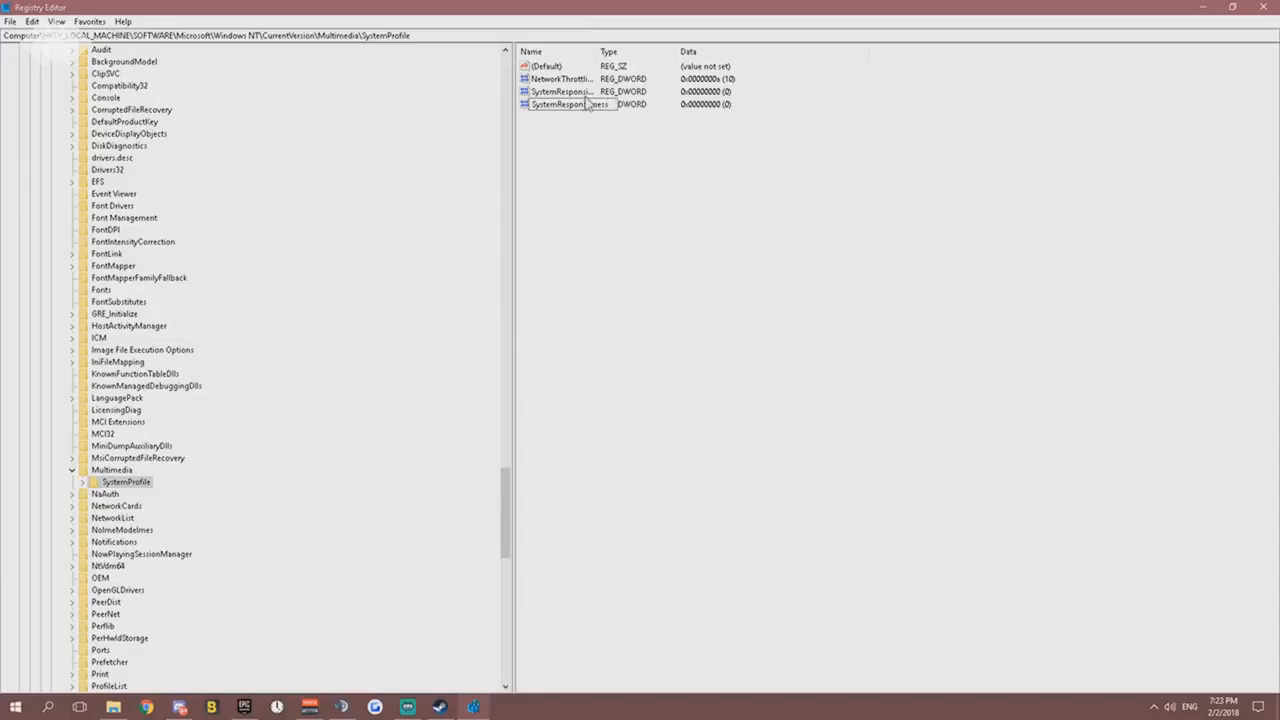
# - Widen the Name column of the value list and compare the full names of the two similarly named DWORD values
pyautogui.click(583, 91)
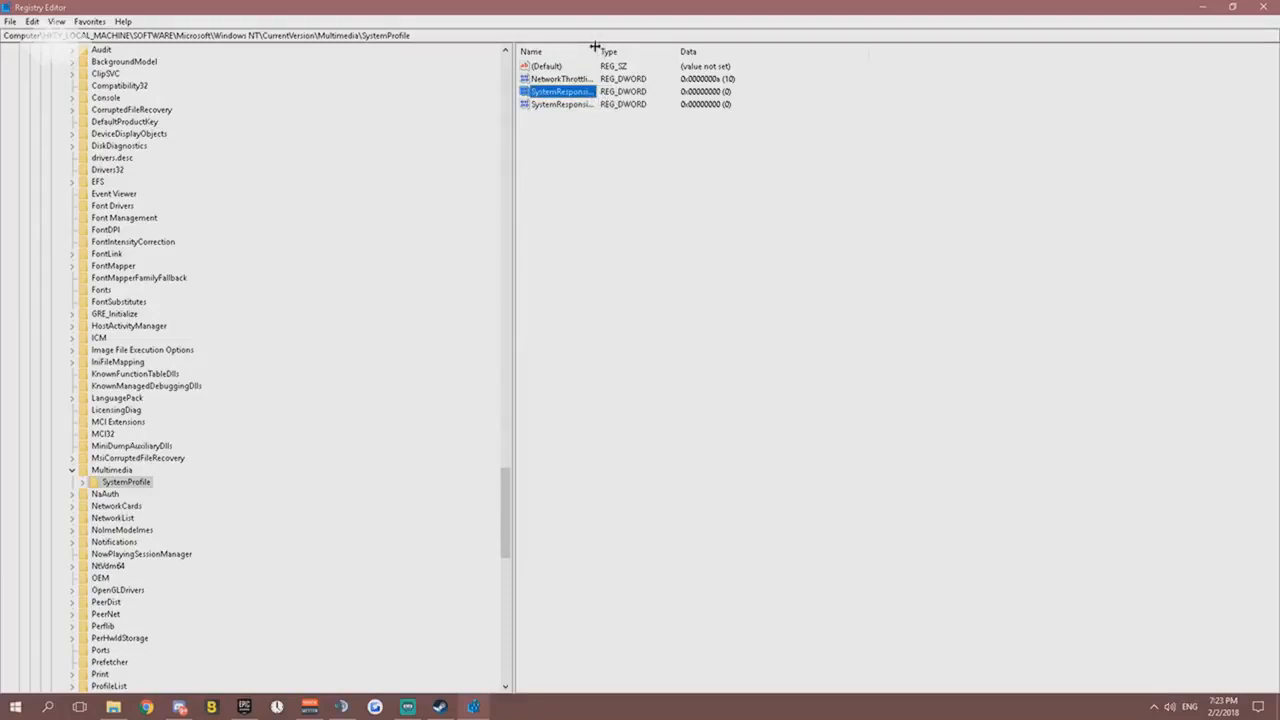
pyautogui.moveTo(595, 50); pyautogui.dragTo(696, 50)
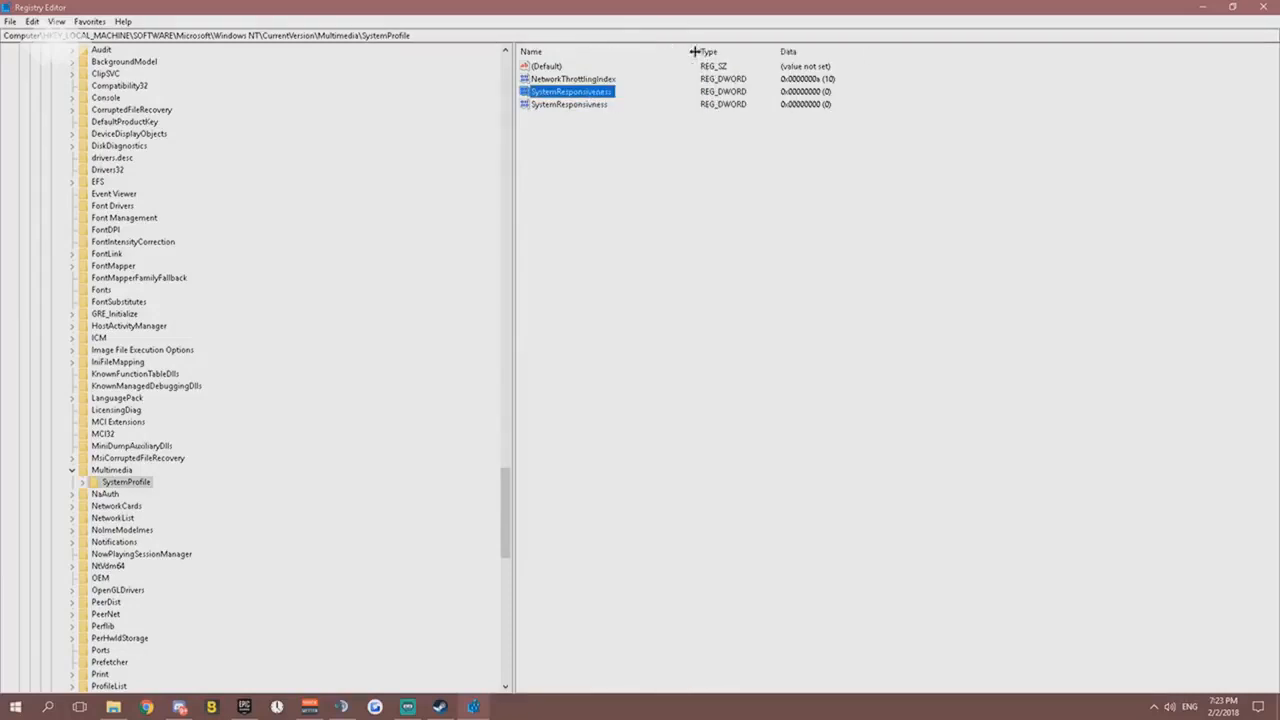
pyautogui.click(575, 104)
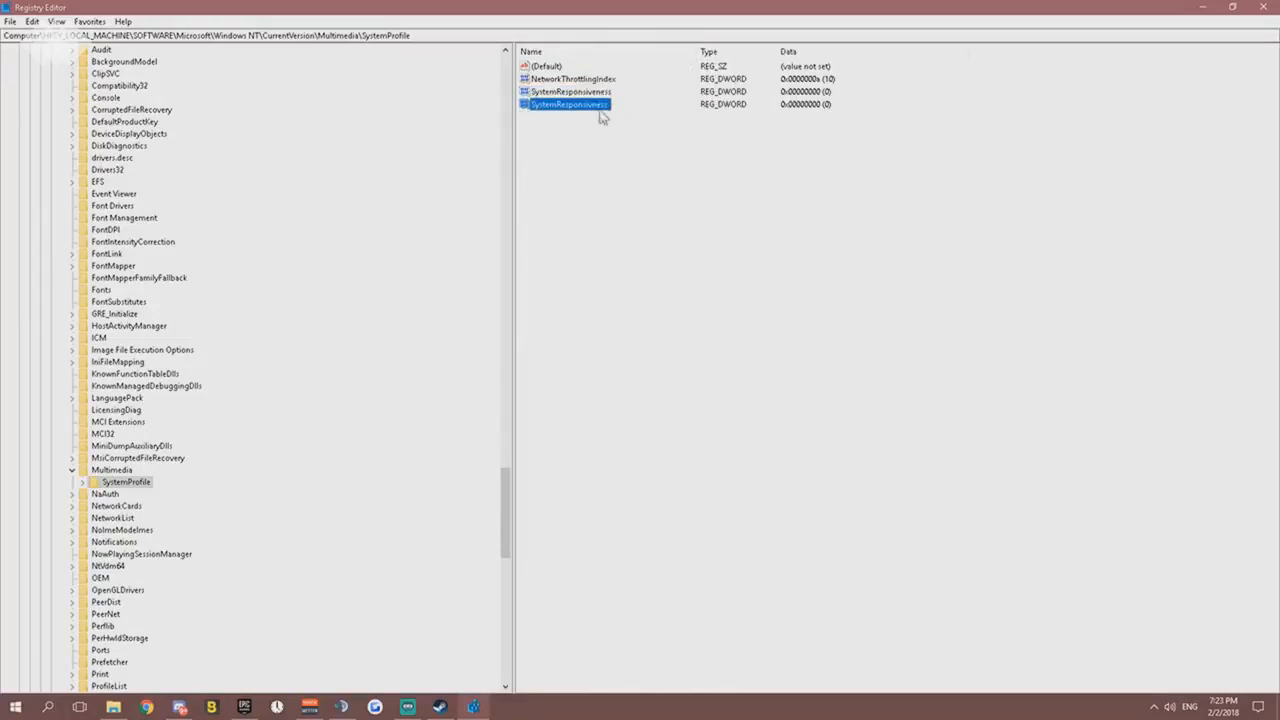
pyautogui.click(591, 92)
# - Try to rename the newly created DWORD value to SystemResponsiveness
pyautogui.rightClick(581, 107)
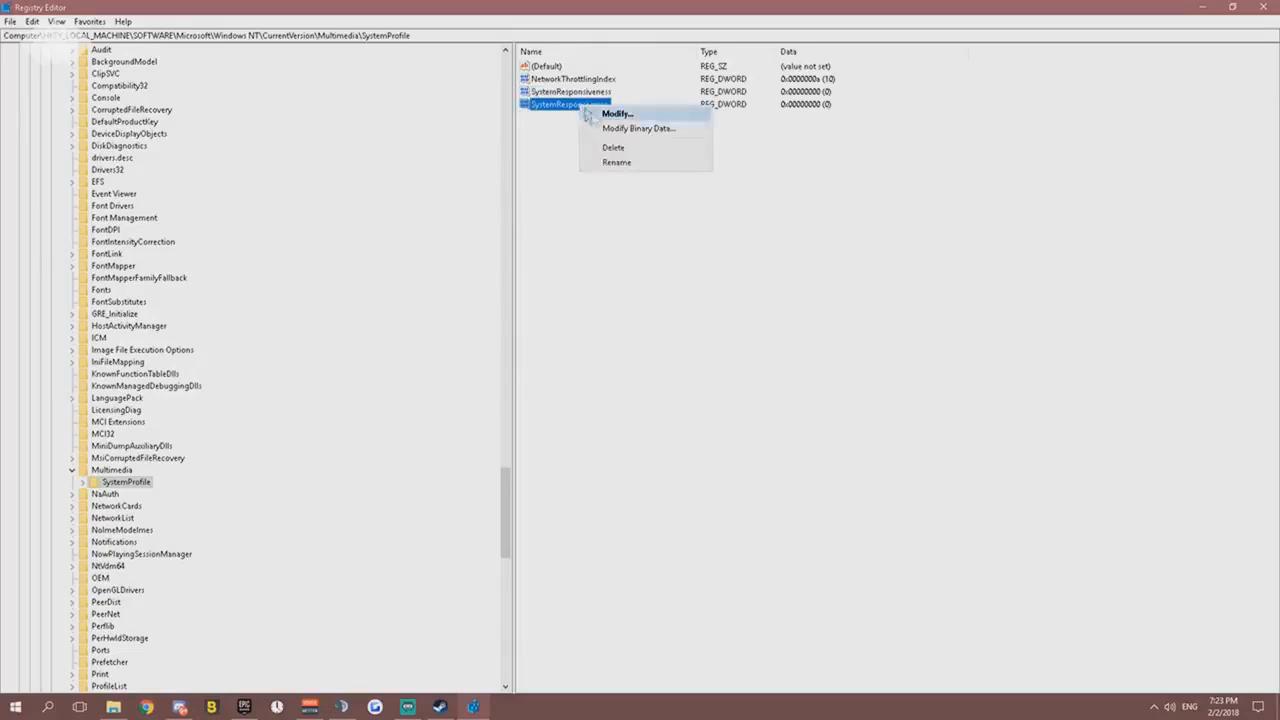
pyautogui.click(616, 162)
pyautogui.click(611, 104)
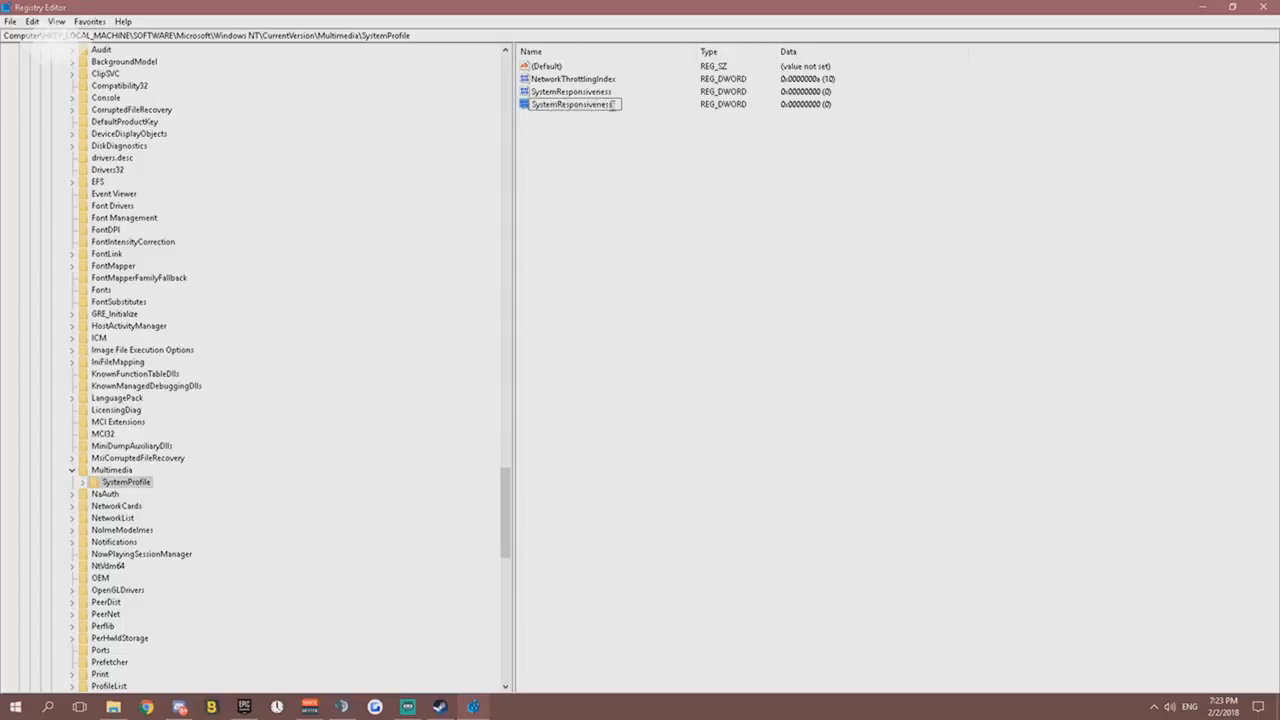
pyautogui.press('Return')
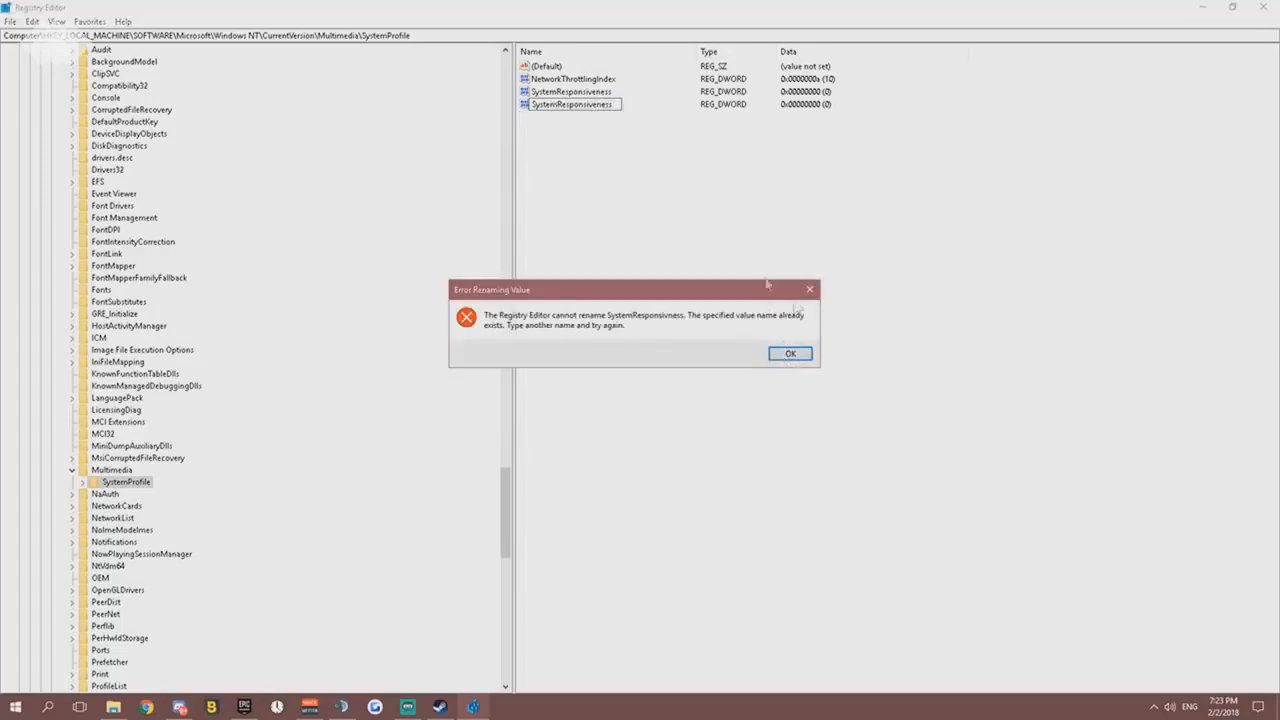
pyautogui.click(809, 289)
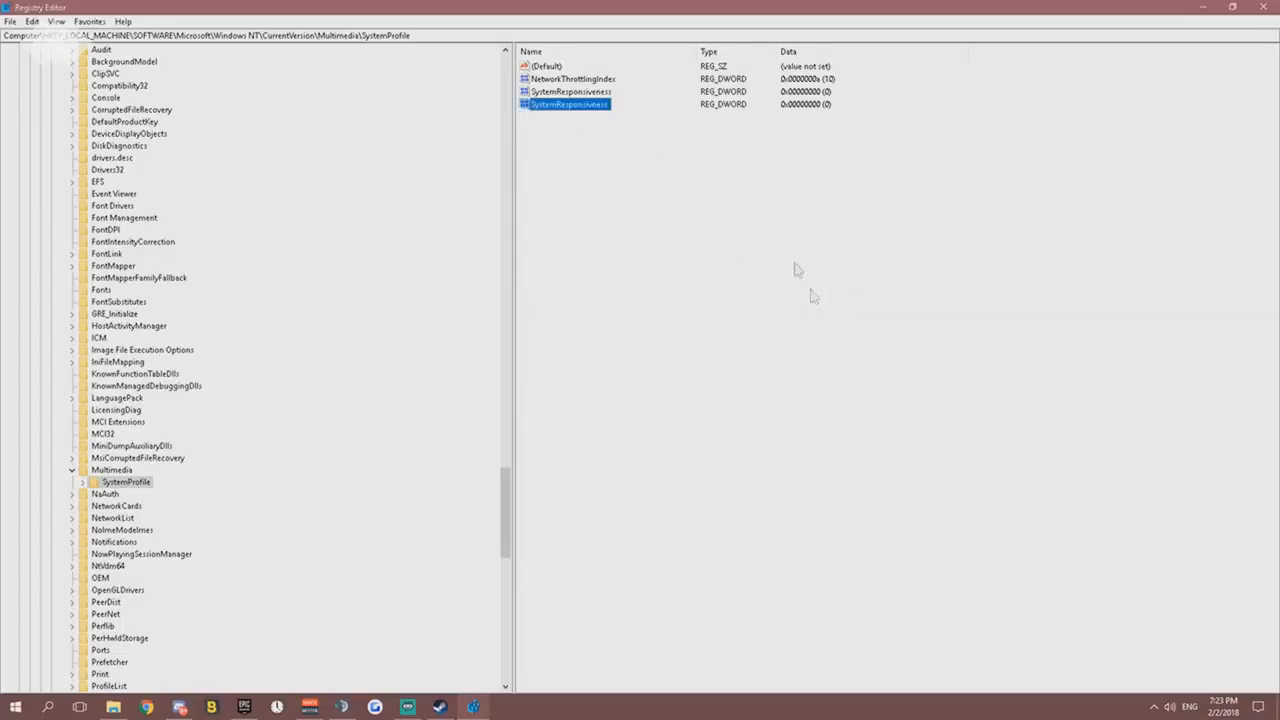
# - Confirm value data 0 with hexadecimal base for the misspelled SystemResponsivness entry and delete that duplicate
pyautogui.rightClick(597, 110)
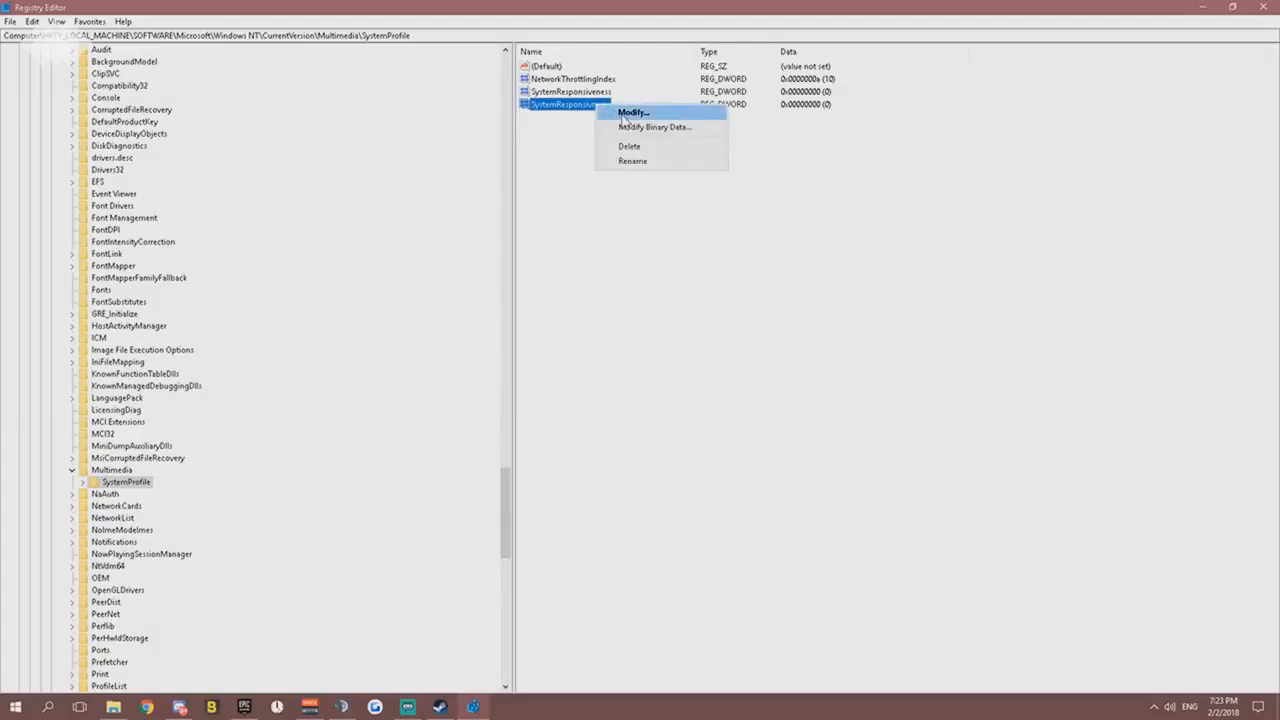
pyautogui.click(630, 114)
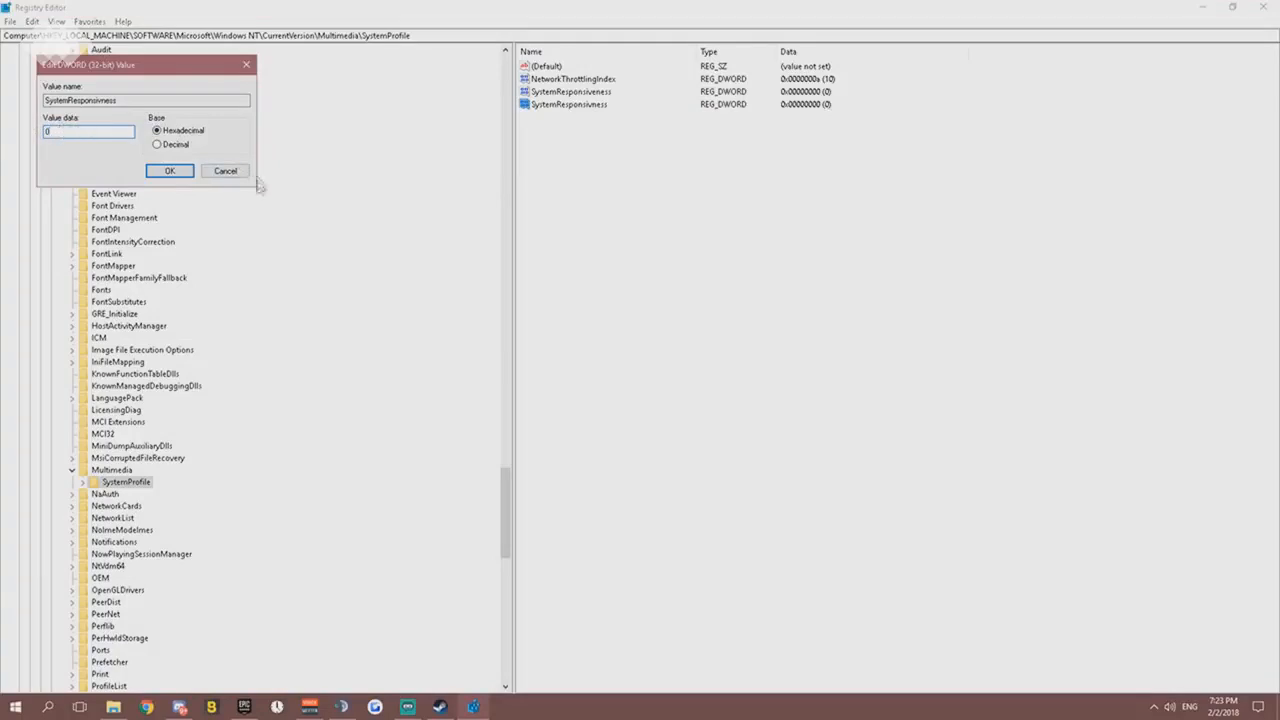
pyautogui.click(169, 172)
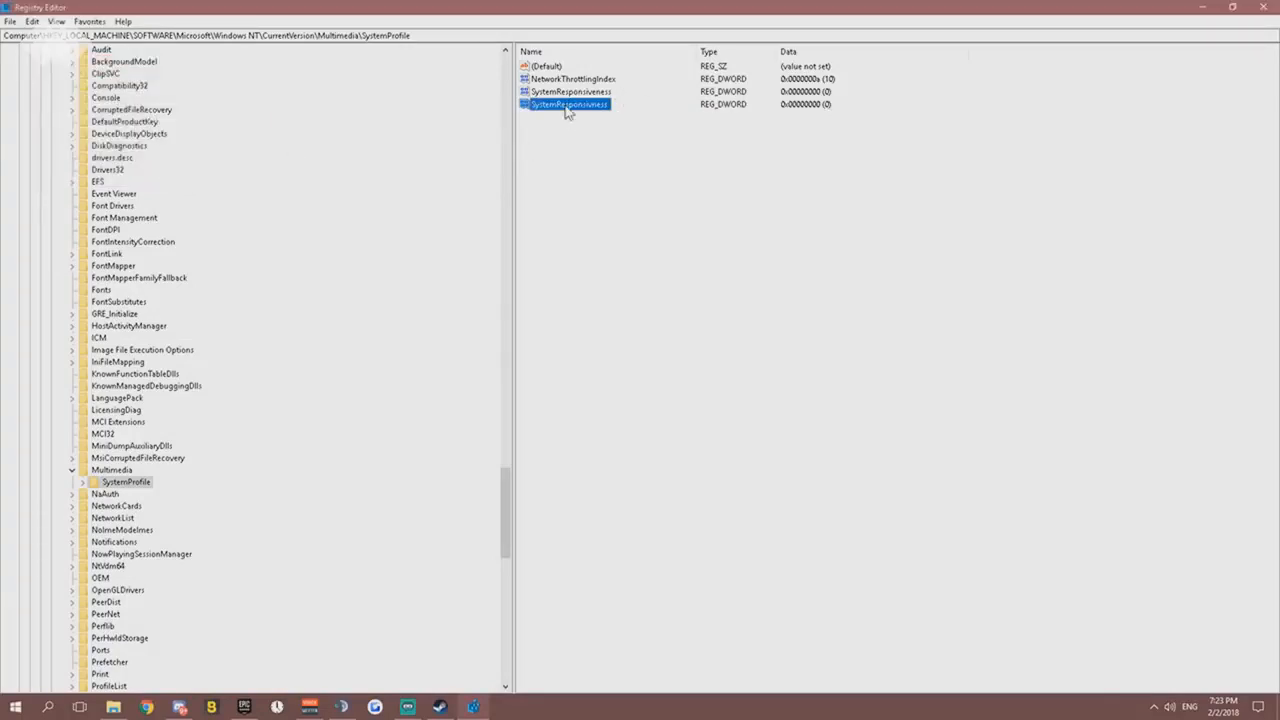
pyautogui.press('Delete')
pyautogui.click(738, 356)
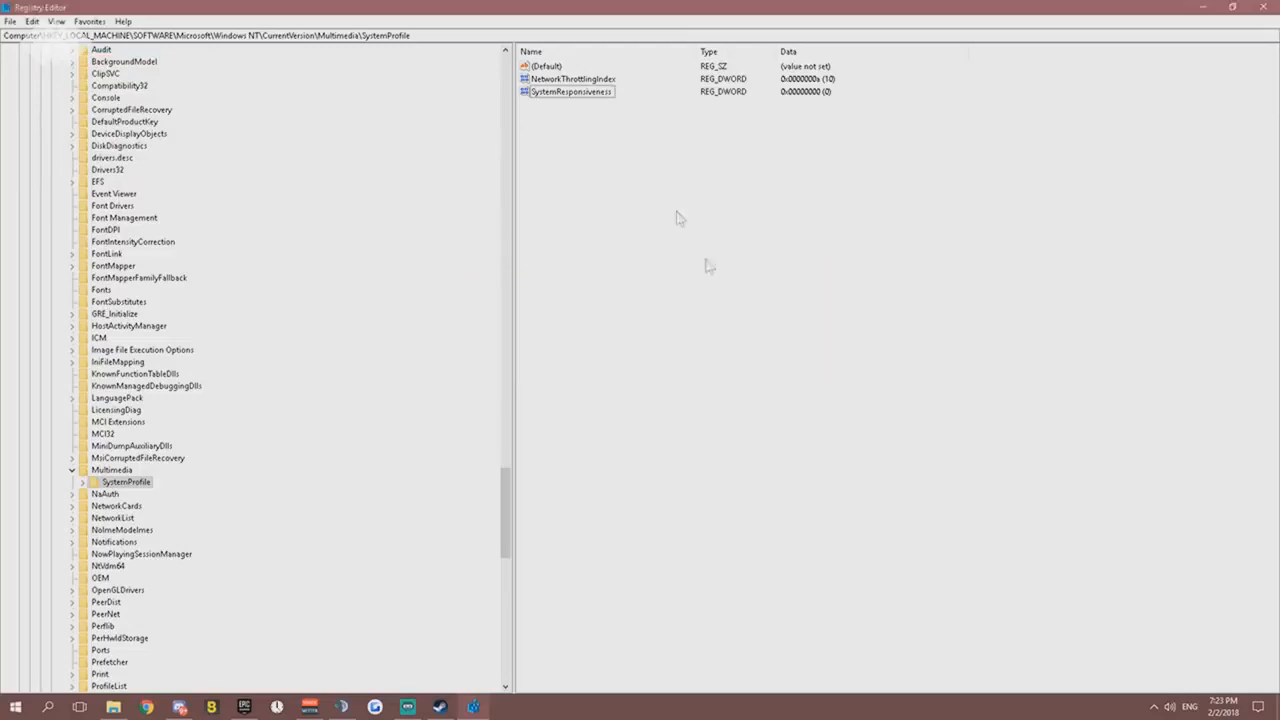
# - Set the value data of the original SystemResponsiveness entry to 0 with hexadecimal base
pyautogui.click(588, 94)
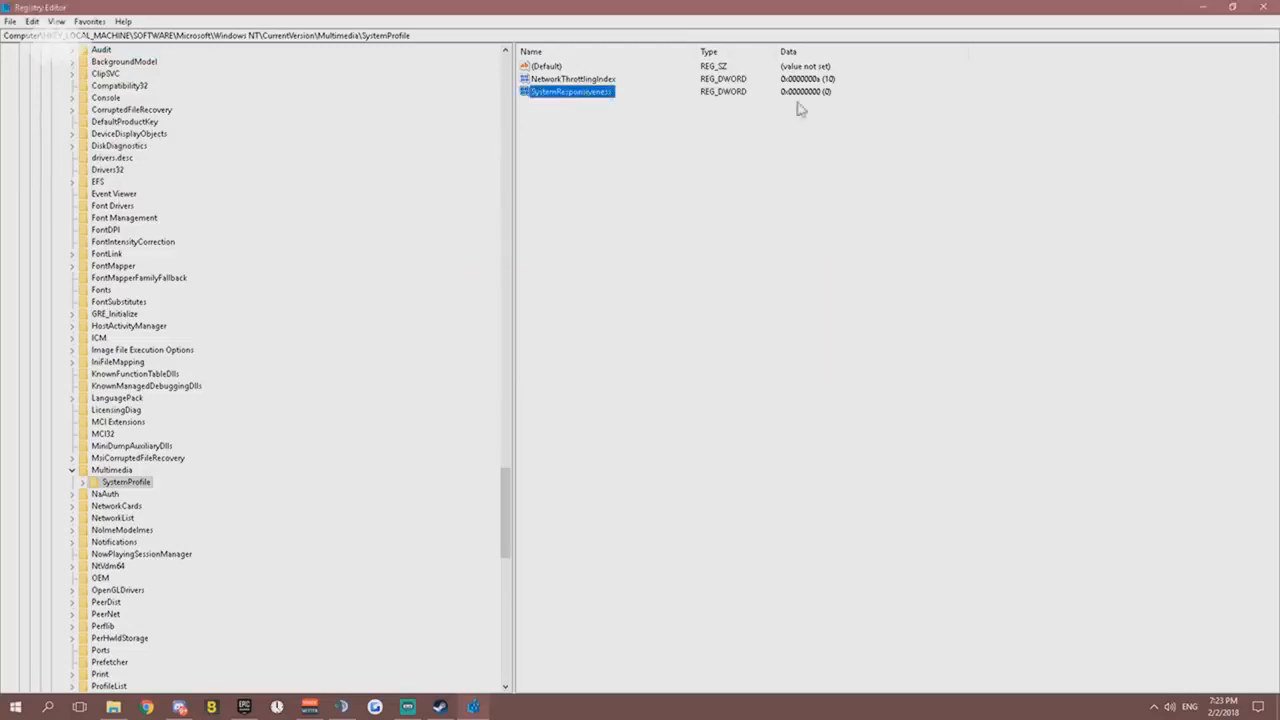
pyautogui.rightClick(592, 93)
pyautogui.click(603, 104)
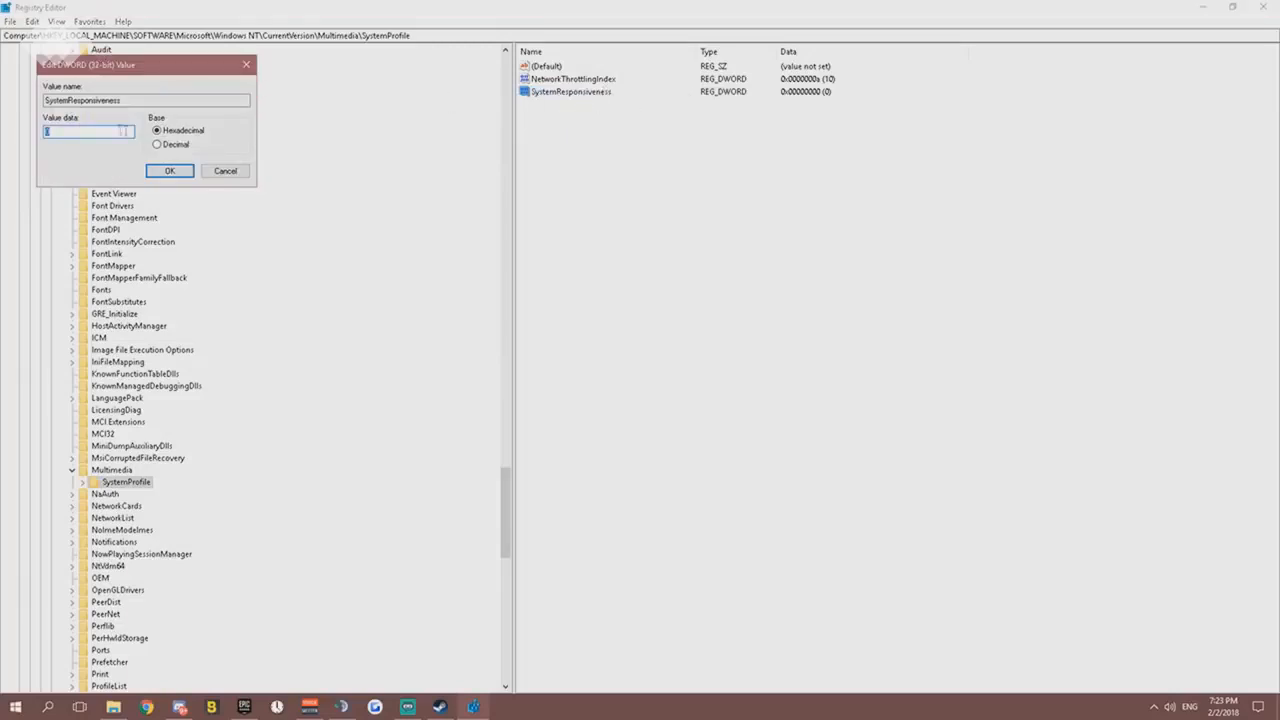
pyautogui.click(170, 170)
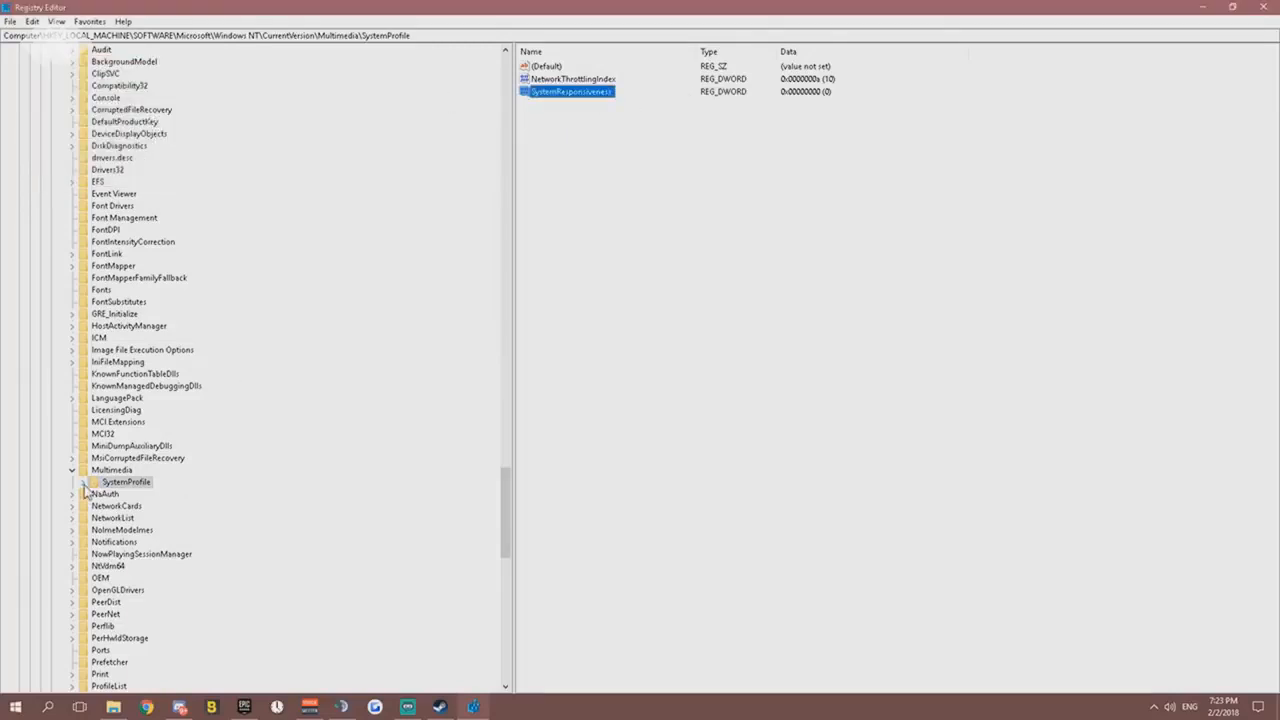
# - Expand SystemProfile down to its Tasks subkey and open the Games key
pyautogui.click(83, 482)
pyautogui.click(93, 494)
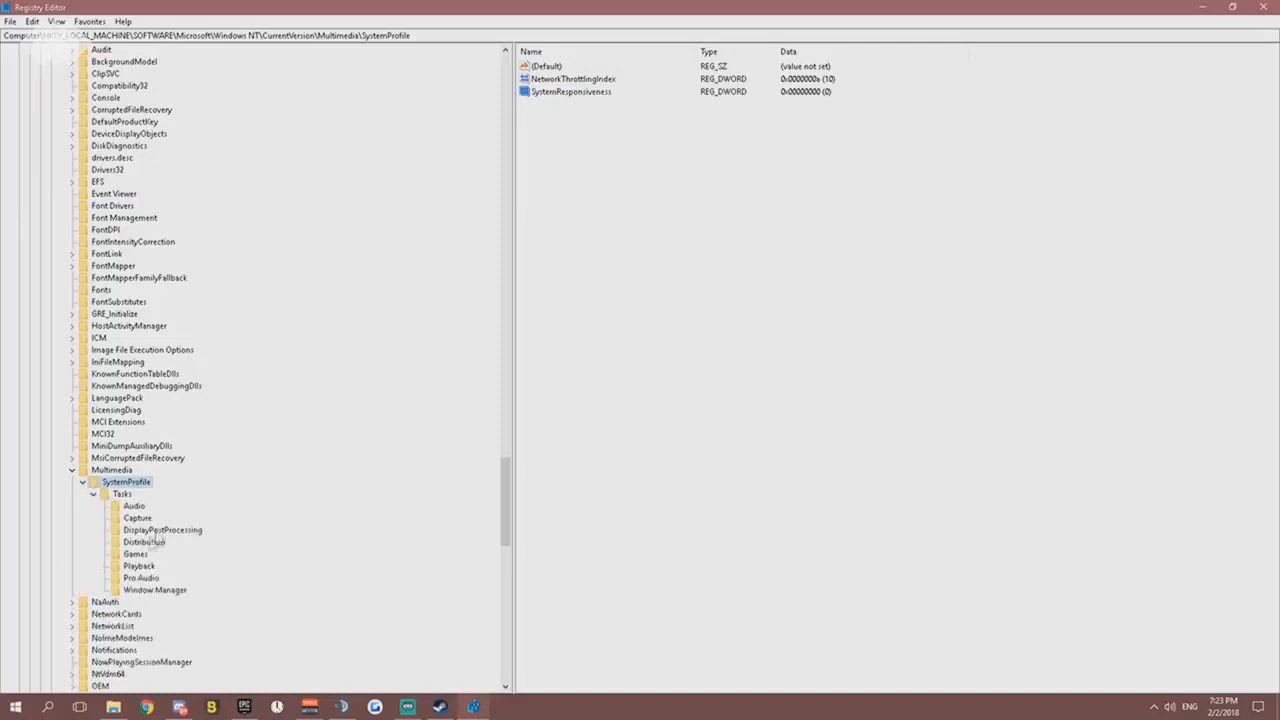
pyautogui.click(133, 555)
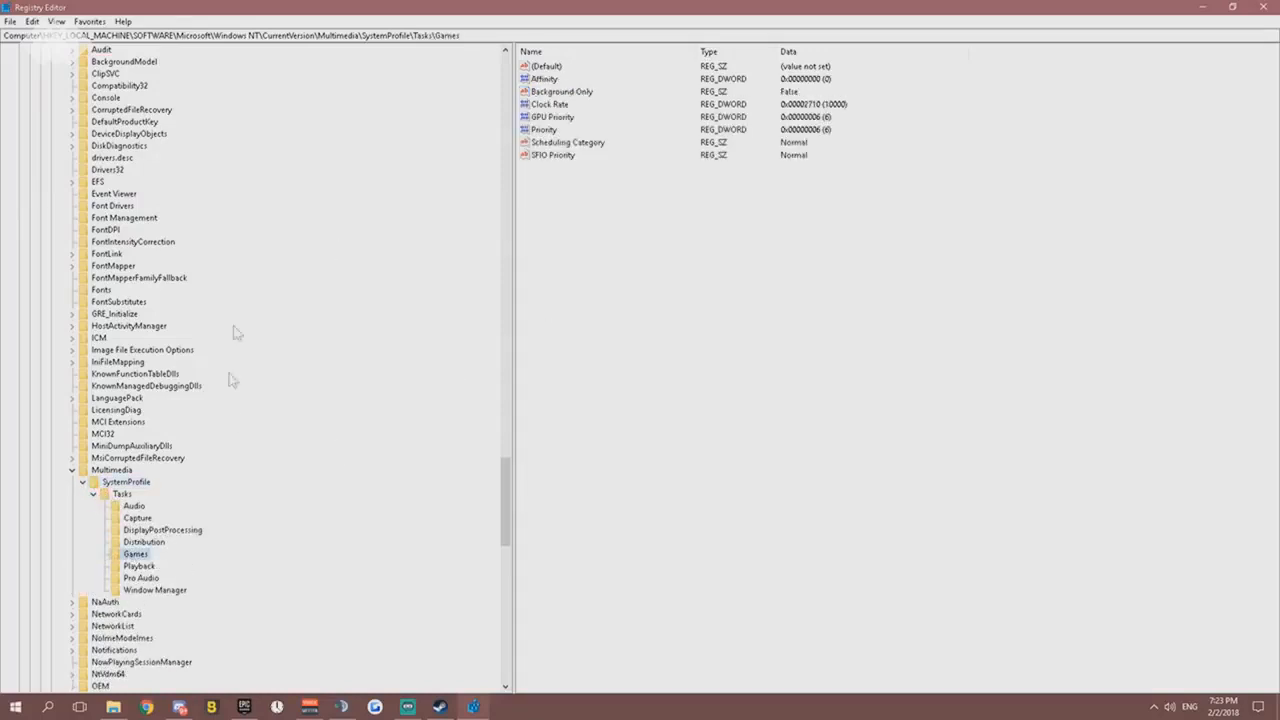
pyautogui.click(125, 484)
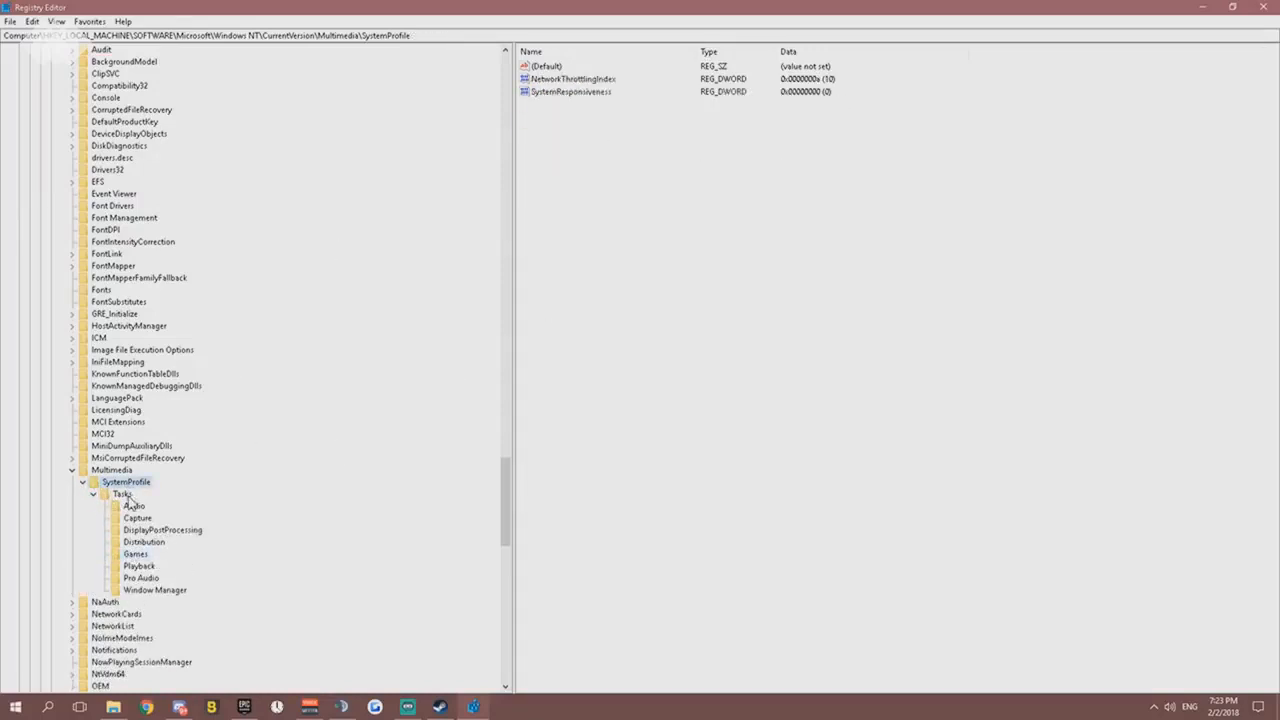
pyautogui.click(123, 495)
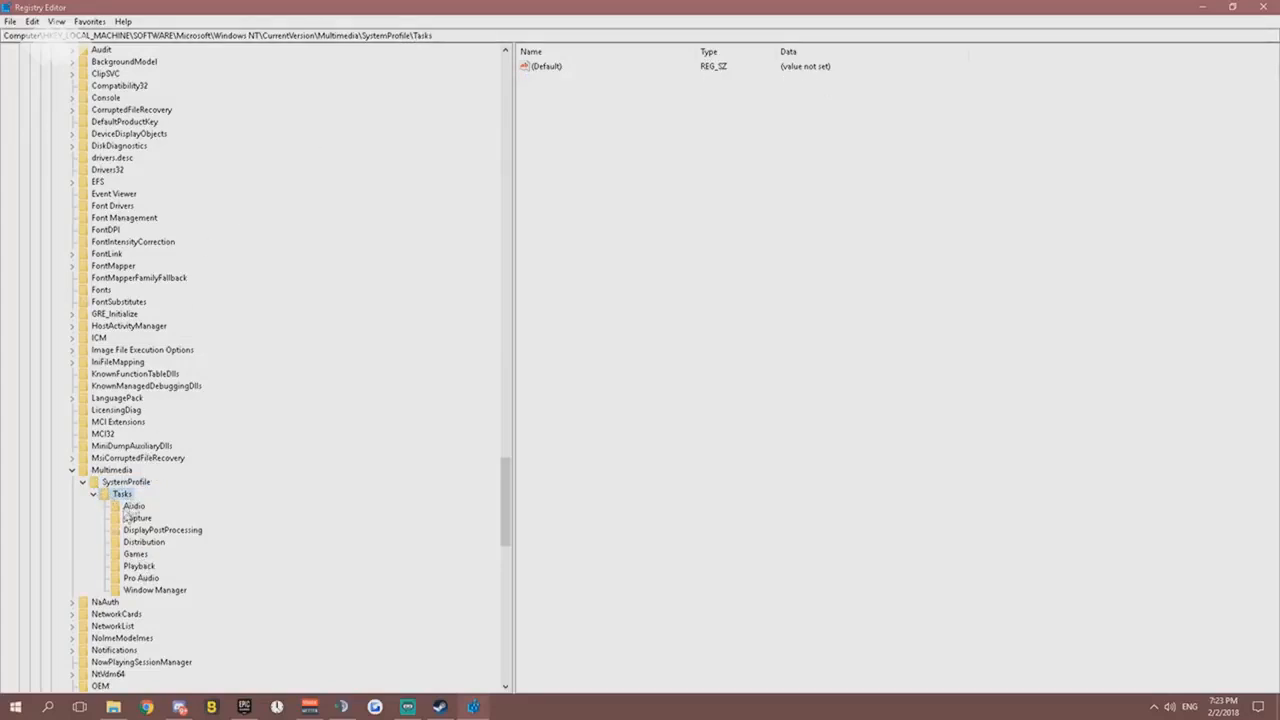
pyautogui.click(136, 556)
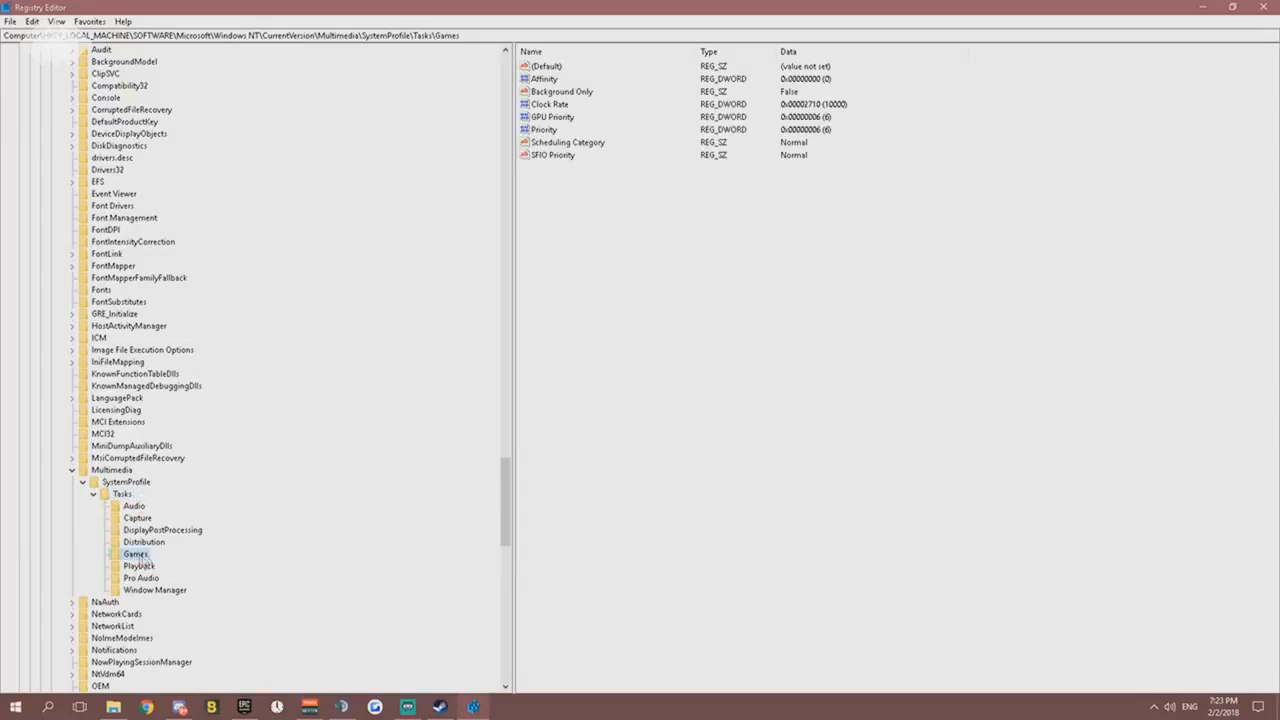
# - Set the Games key's GPU Priority value data to 6 with hexadecimal base
pyautogui.rightClick(552, 119)
pyautogui.click(580, 125)
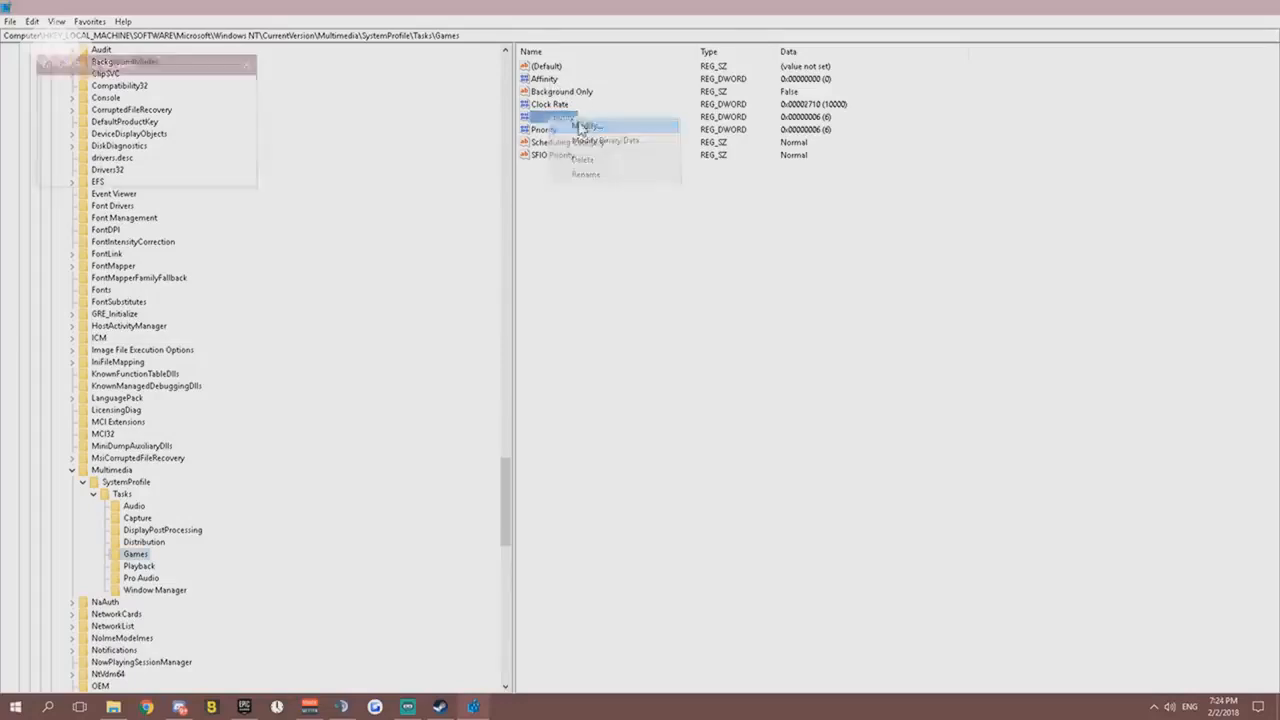
pyautogui.click(62, 128)
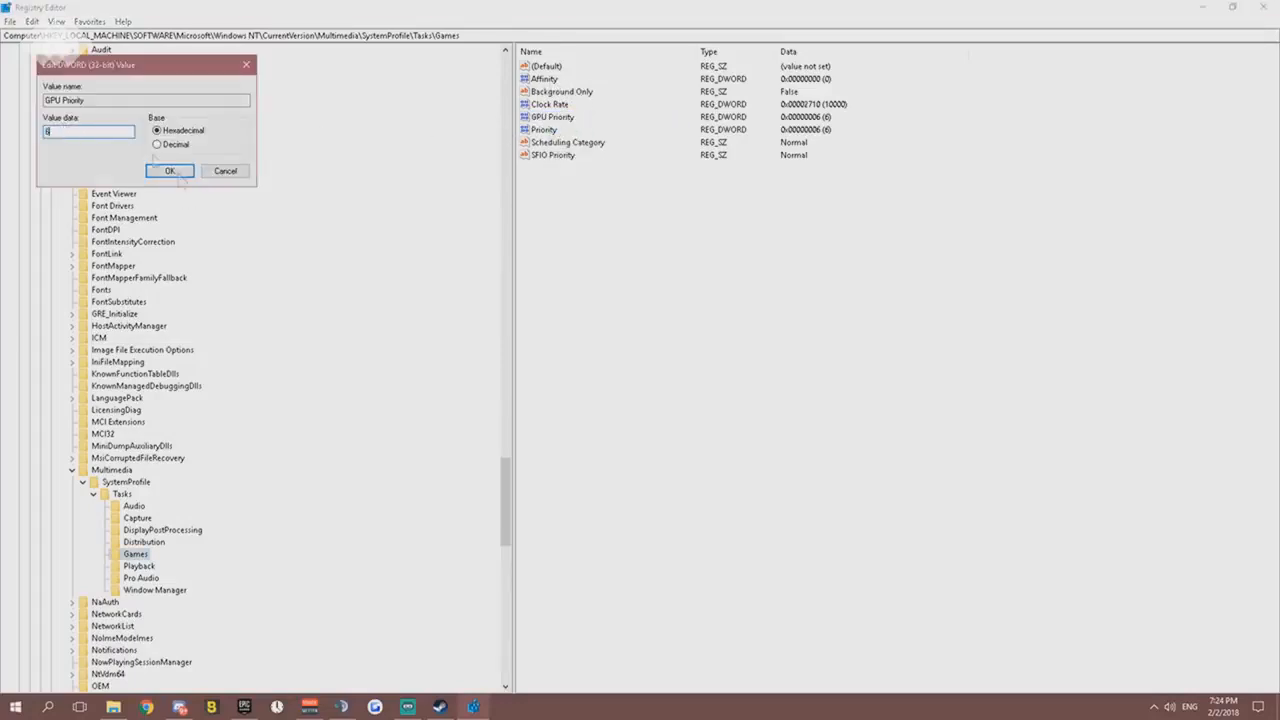
pyautogui.click(176, 172)
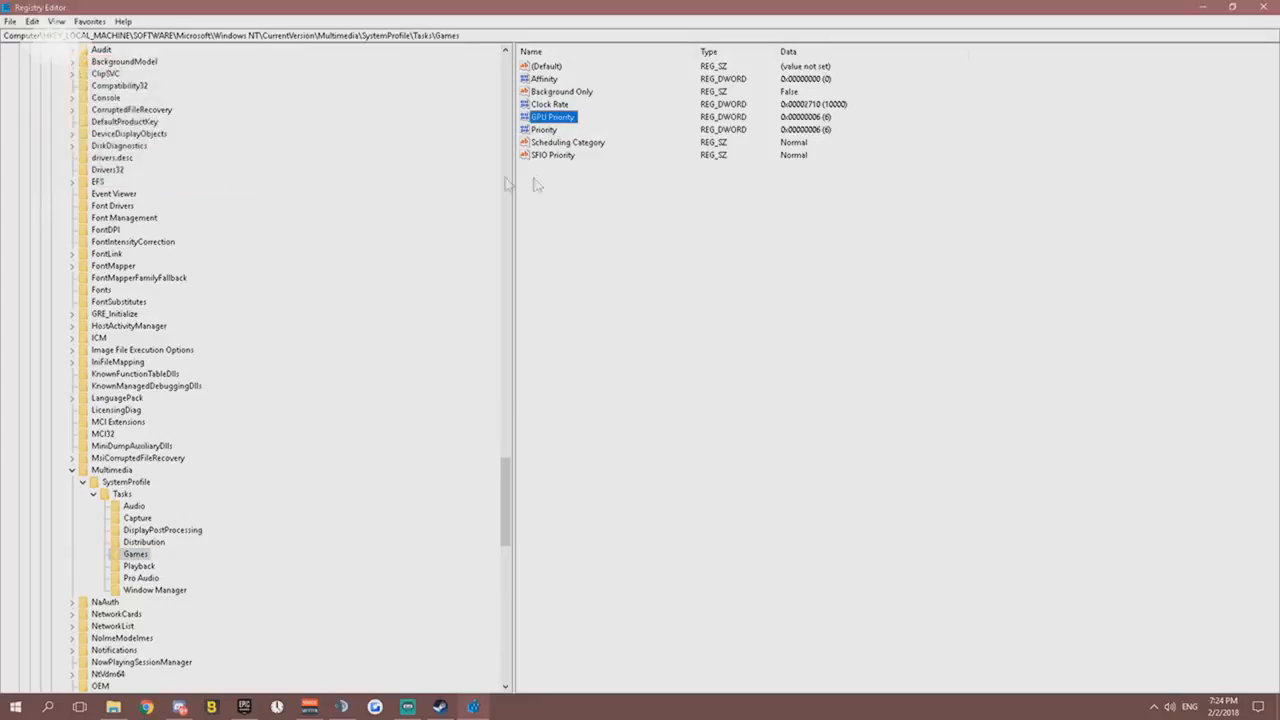
# - Set the Games key's Priority value data to 6 with hexadecimal base
pyautogui.rightClick(540, 131)
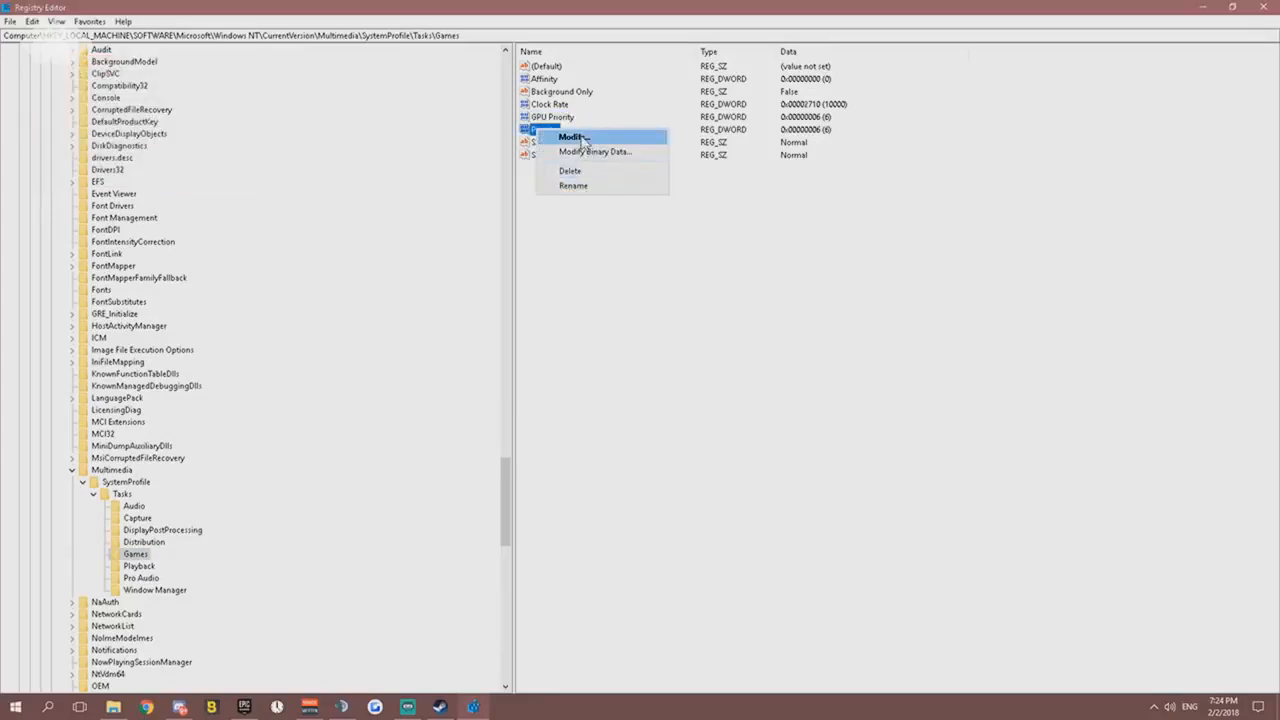
pyautogui.click(572, 137)
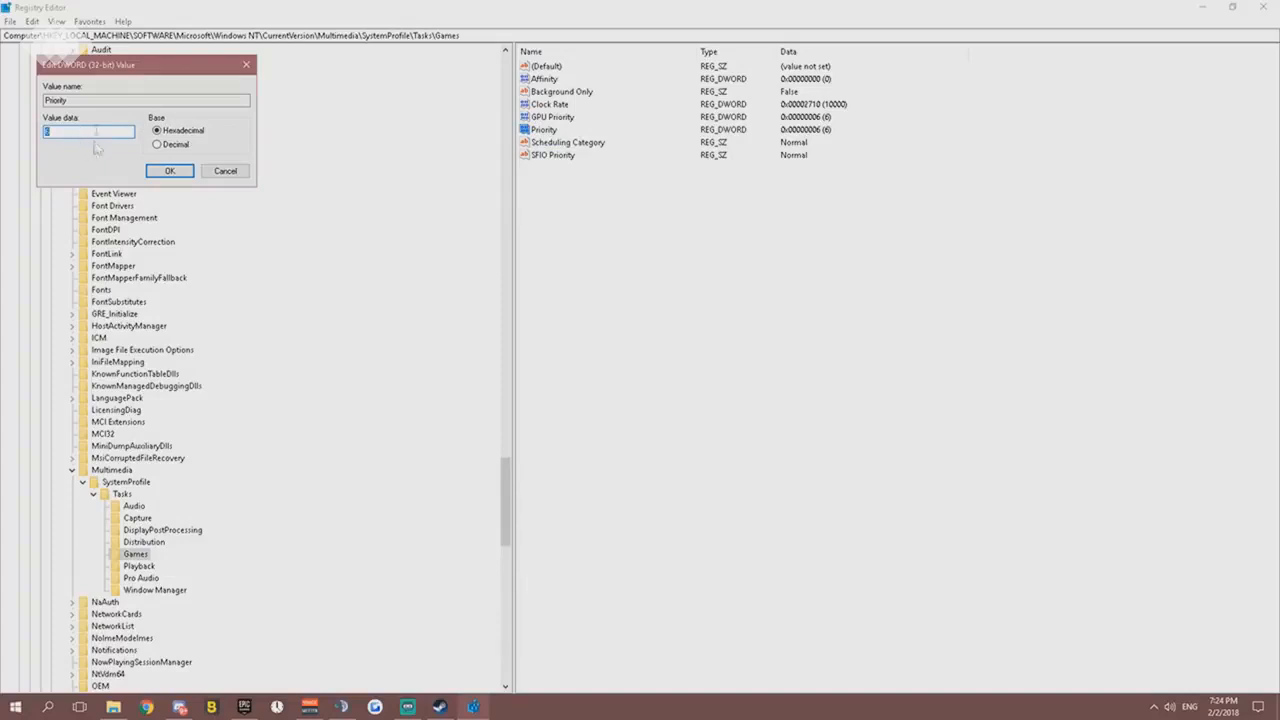
pyautogui.click(170, 171)
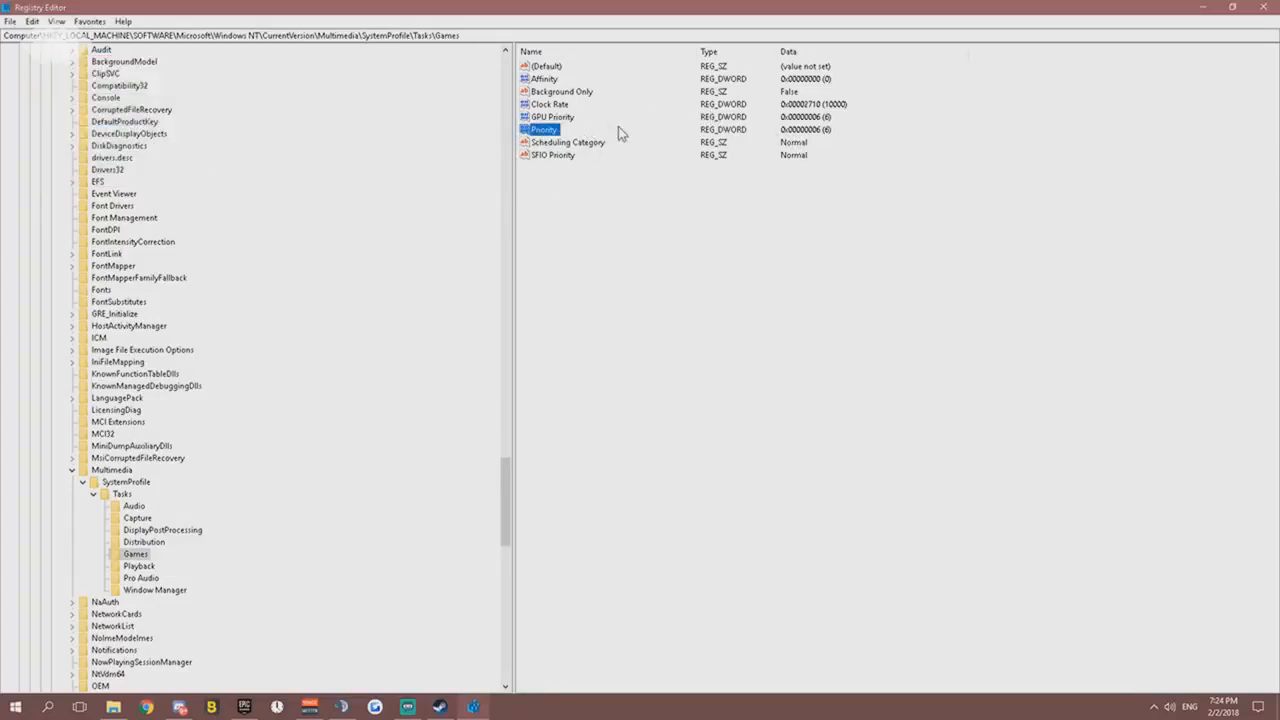
# - Close the Registry Editor and show the hidden background-program icons in the notification area
pyautogui.scroll(6, 214, 271)
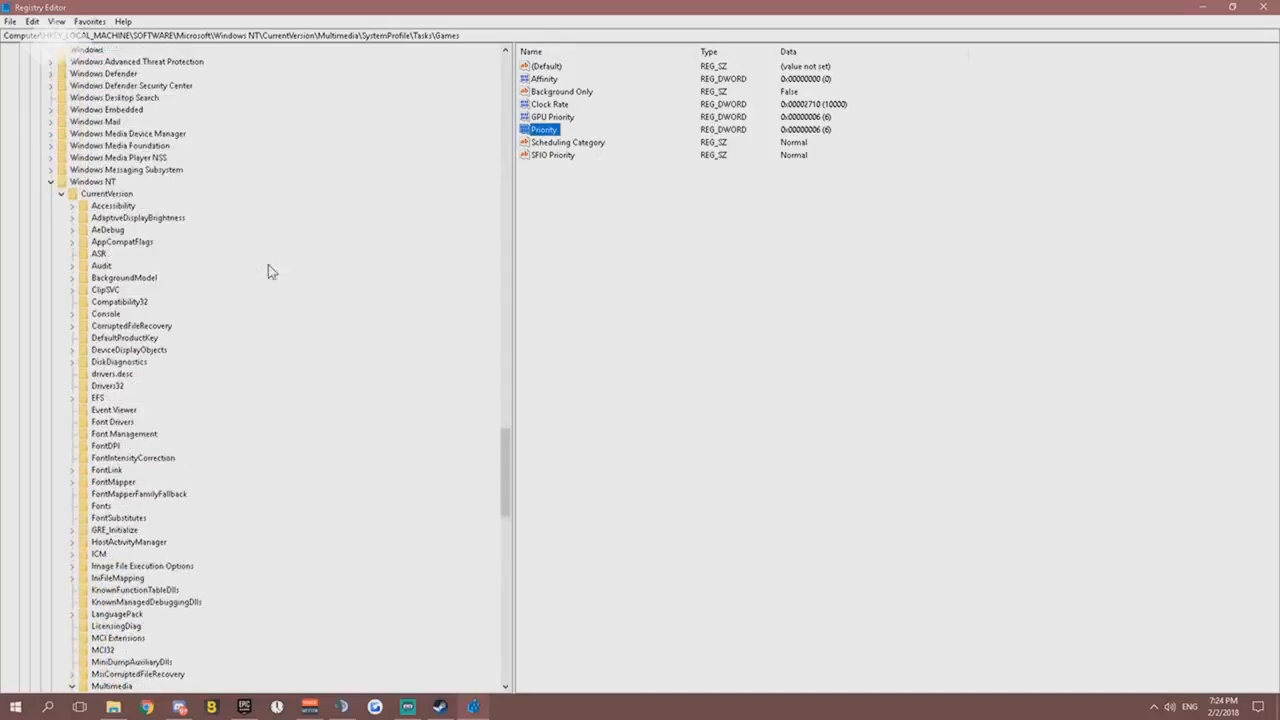
pyautogui.scroll(5, 268, 271)
pyautogui.click(1259, 7)
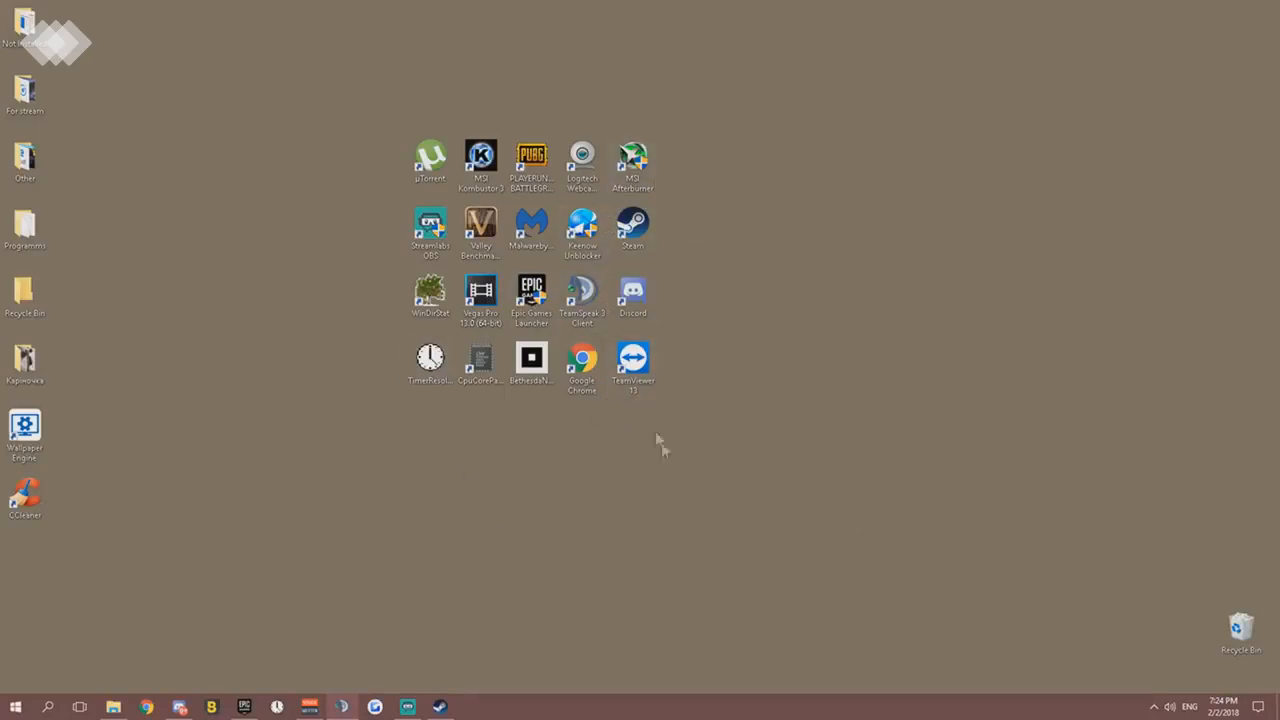
pyautogui.click(1153, 706)
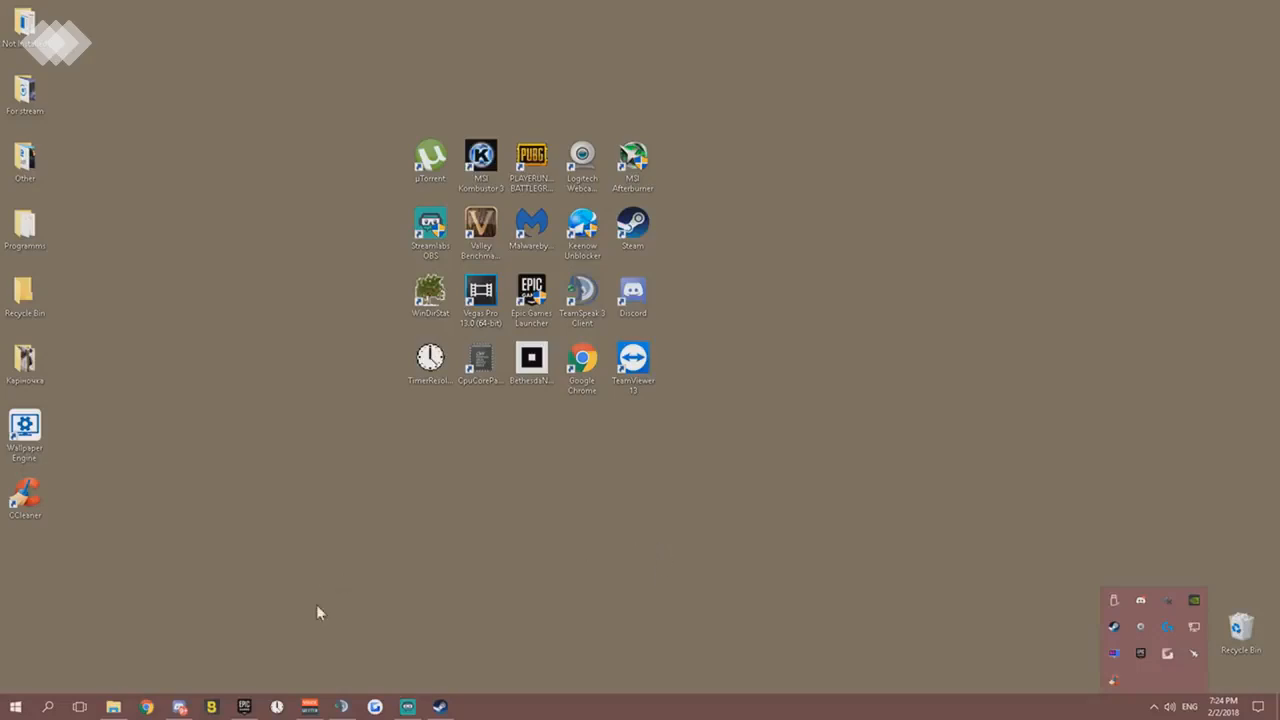
# - Open Windows Settings and go to the Apps & features page
pyautogui.click(16, 710)
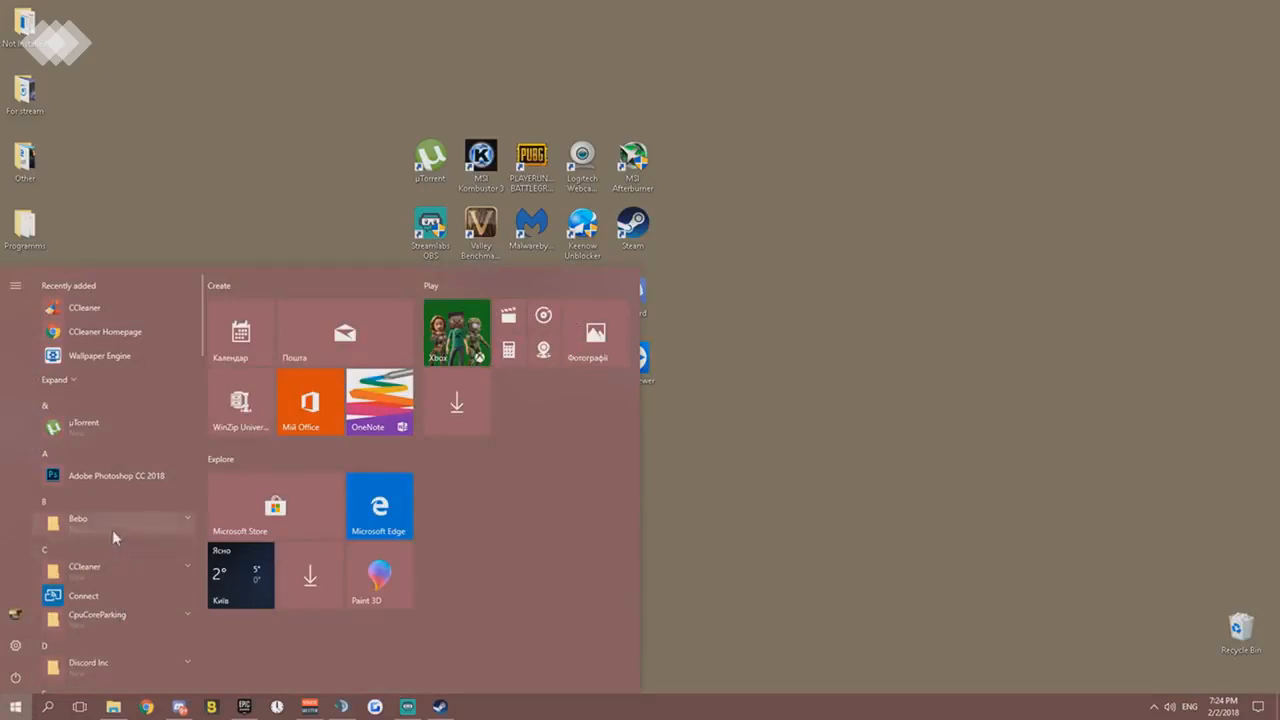
pyautogui.click(15, 645)
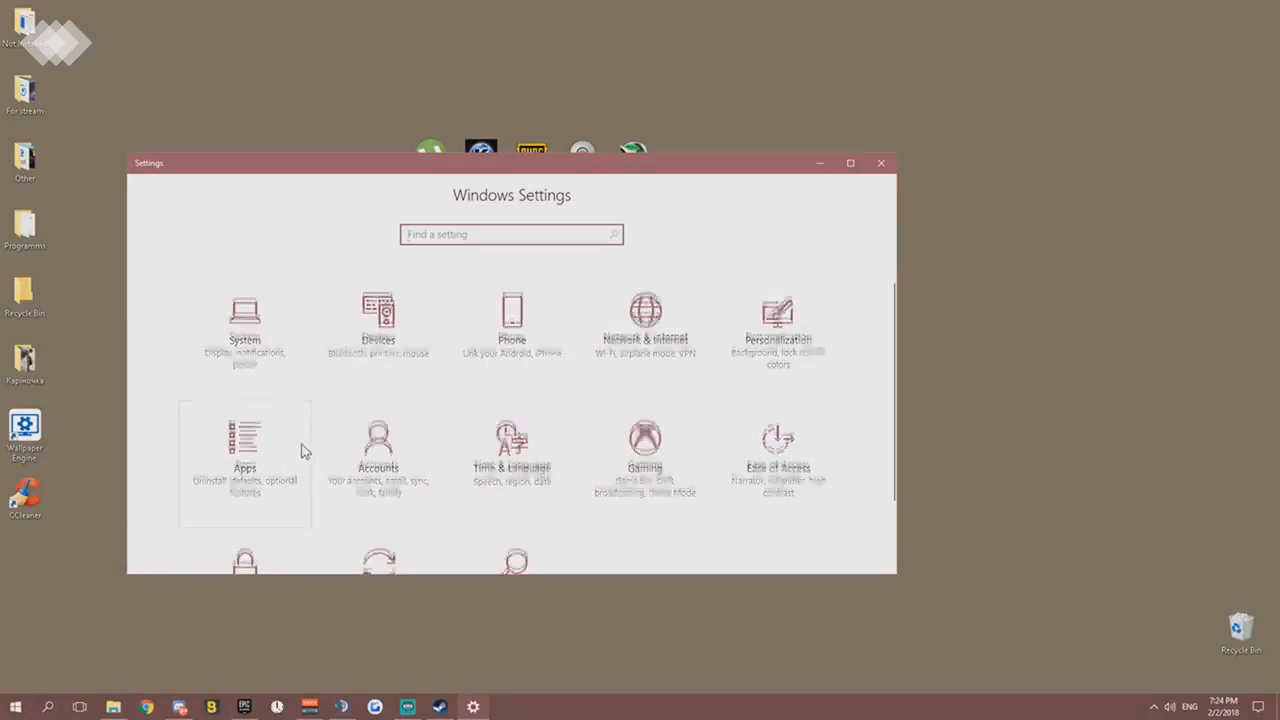
pyautogui.scroll(-2, 302, 446)
pyautogui.scroll(2, 294, 408)
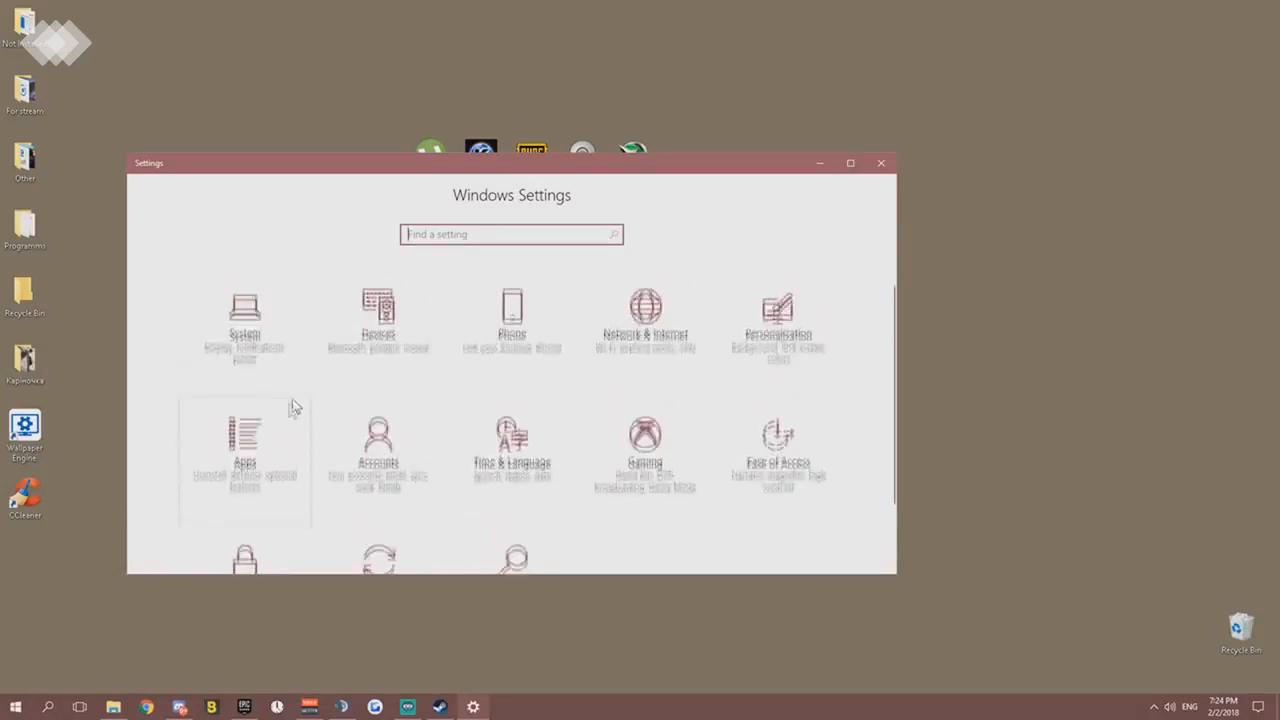
pyautogui.click(274, 455)
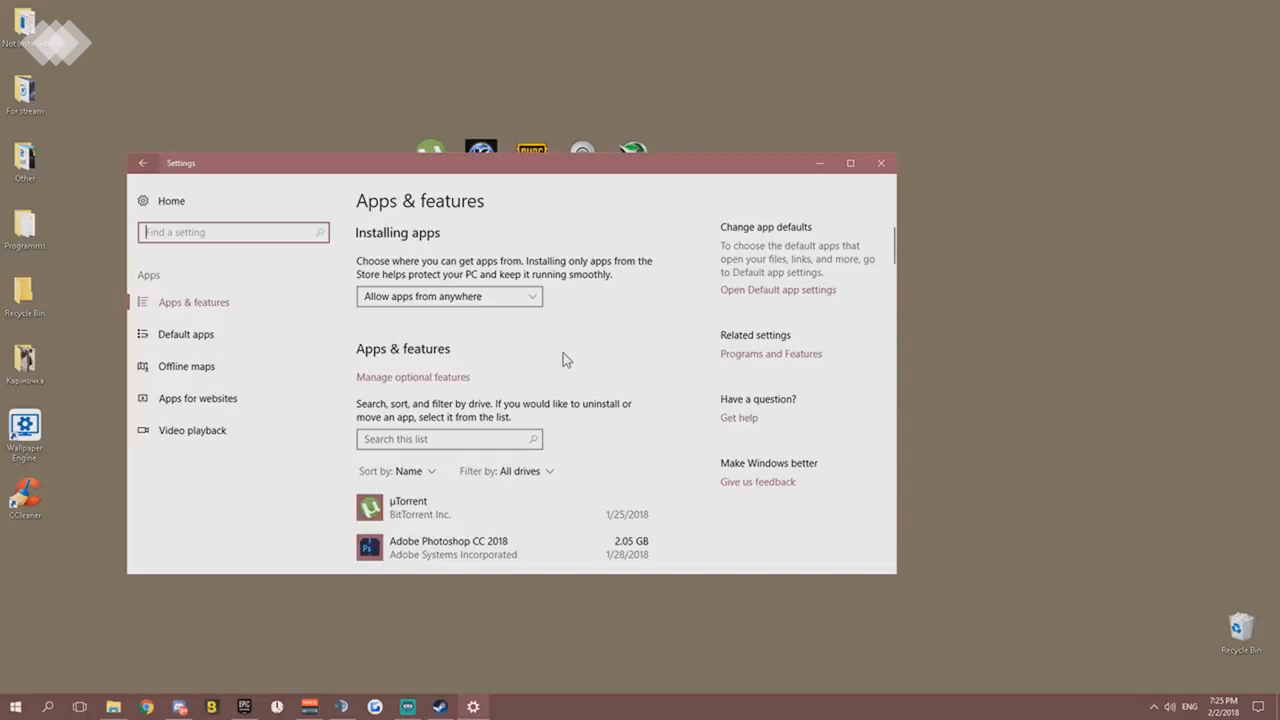
# - Find NVIDIA Graphics Driver 390.65 in the installed apps list and expand its entry to show the uninstall option
pyautogui.scroll(-3, 563, 353)
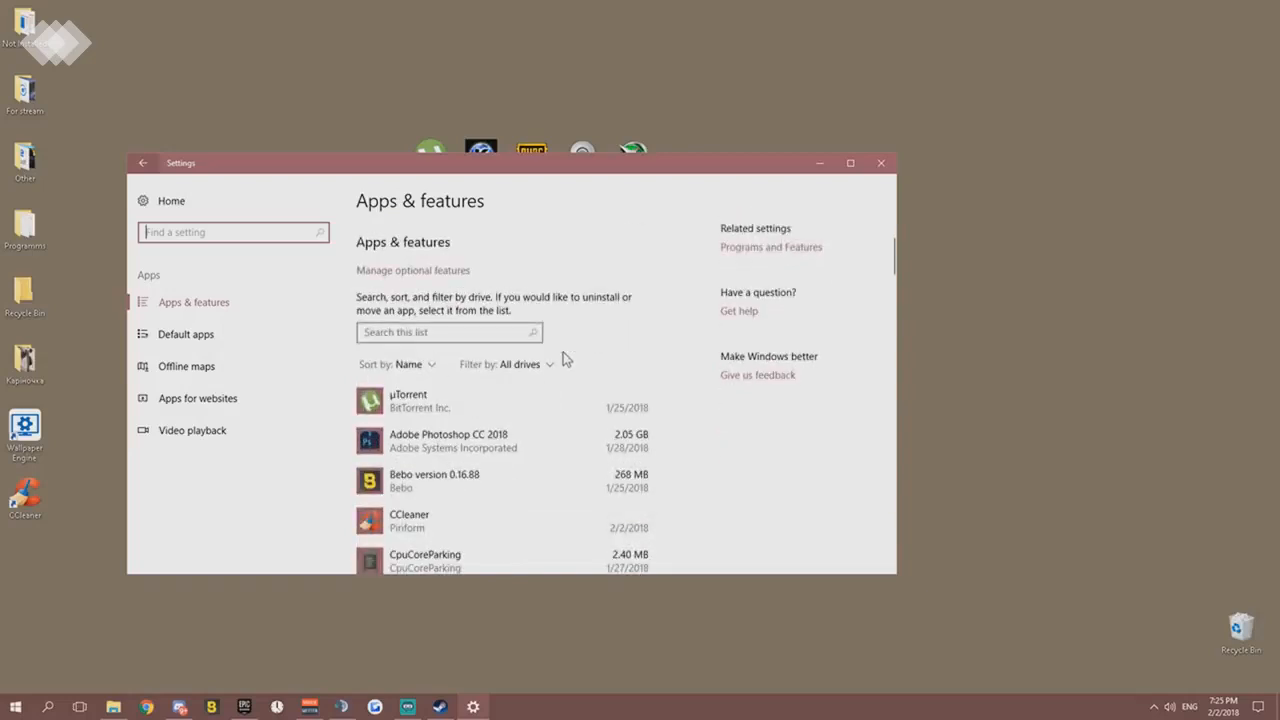
pyautogui.scroll(-6, 560, 370)
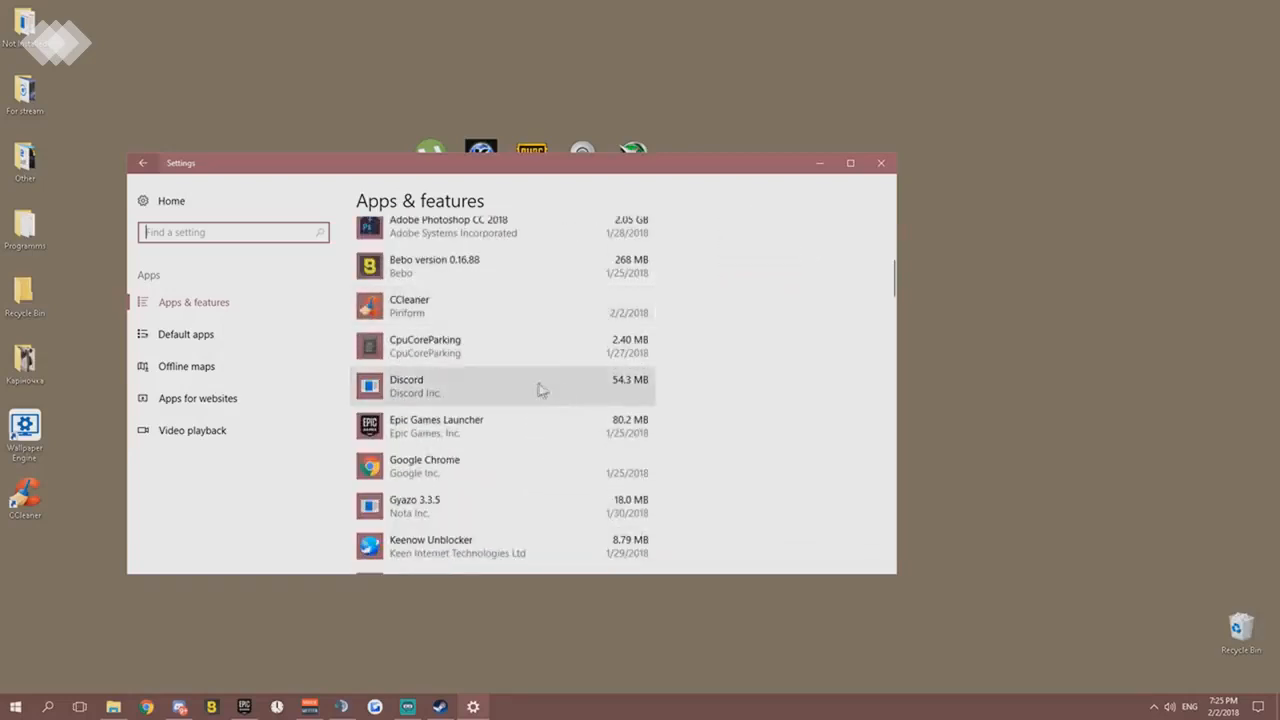
pyautogui.scroll(-7, 534, 384)
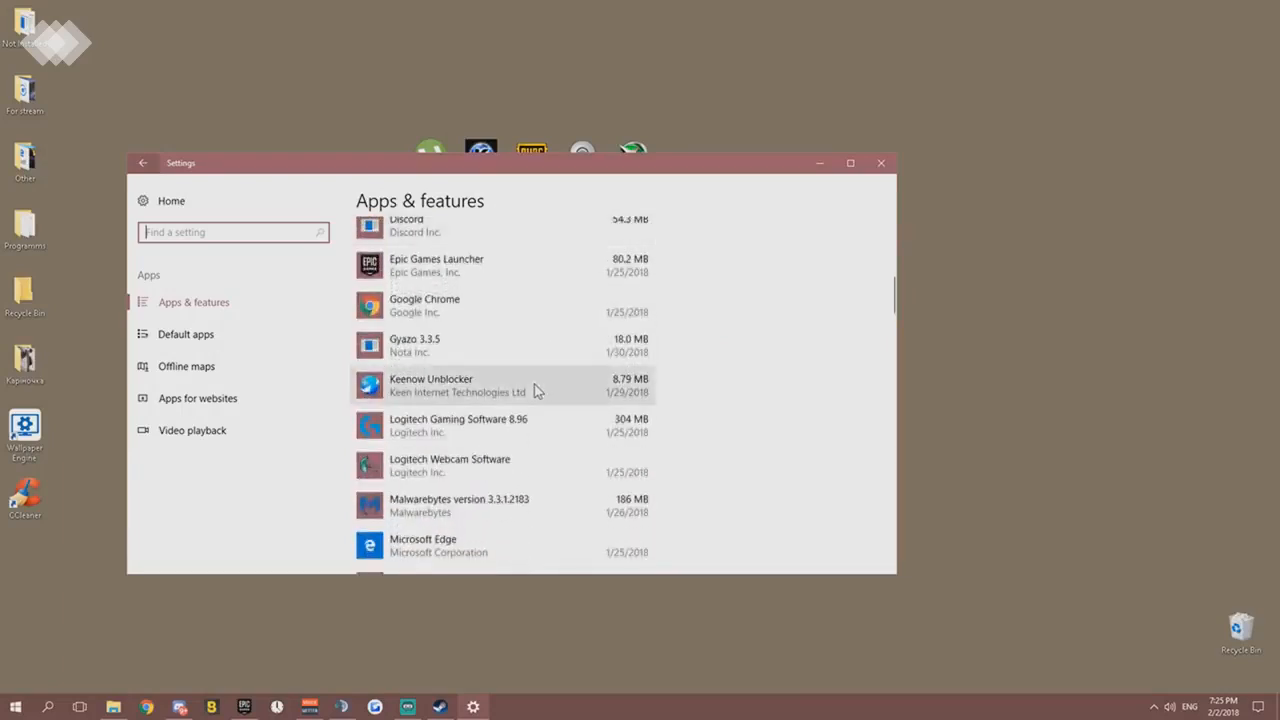
pyautogui.scroll(-11, 537, 381)
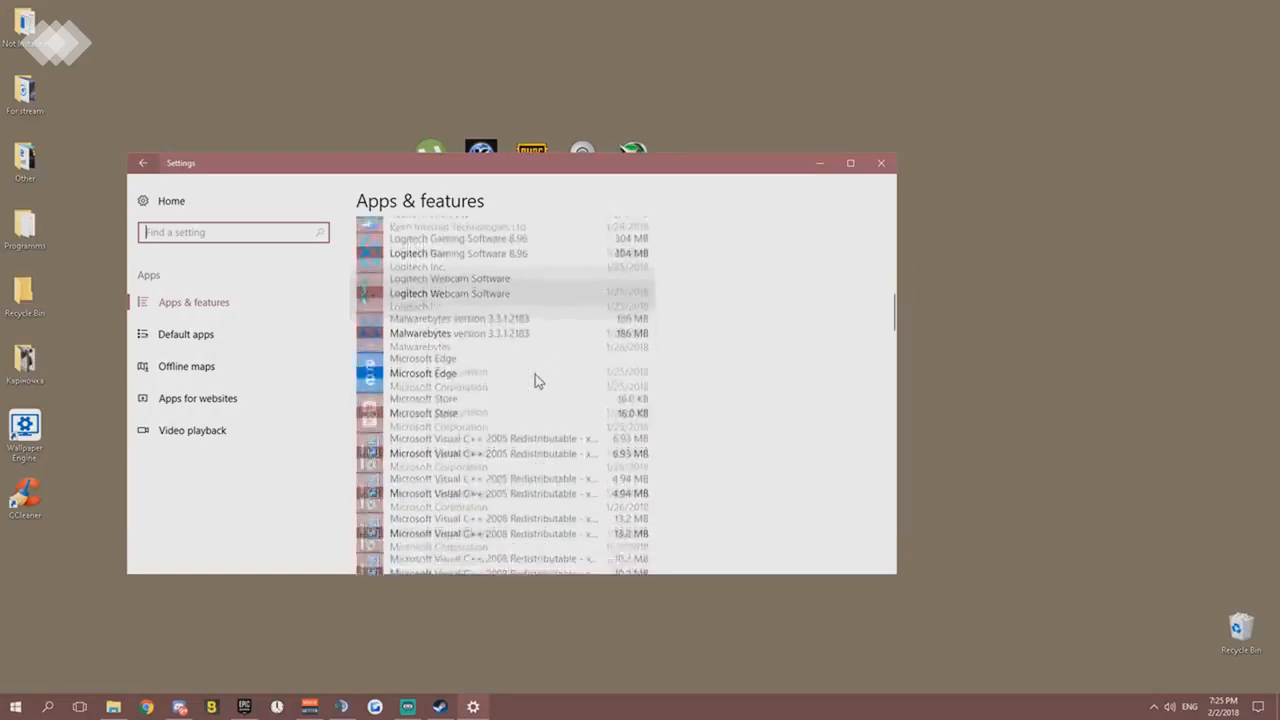
pyautogui.scroll(-7, 535, 374)
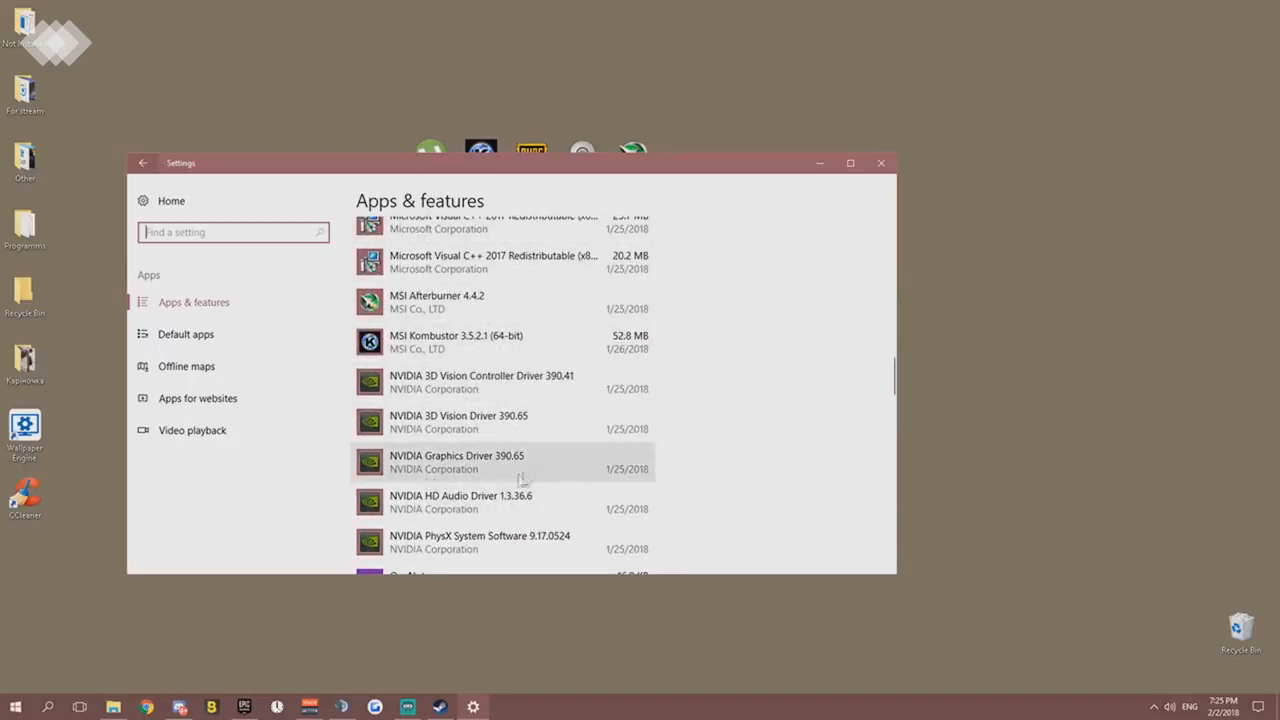
pyautogui.click(613, 472)
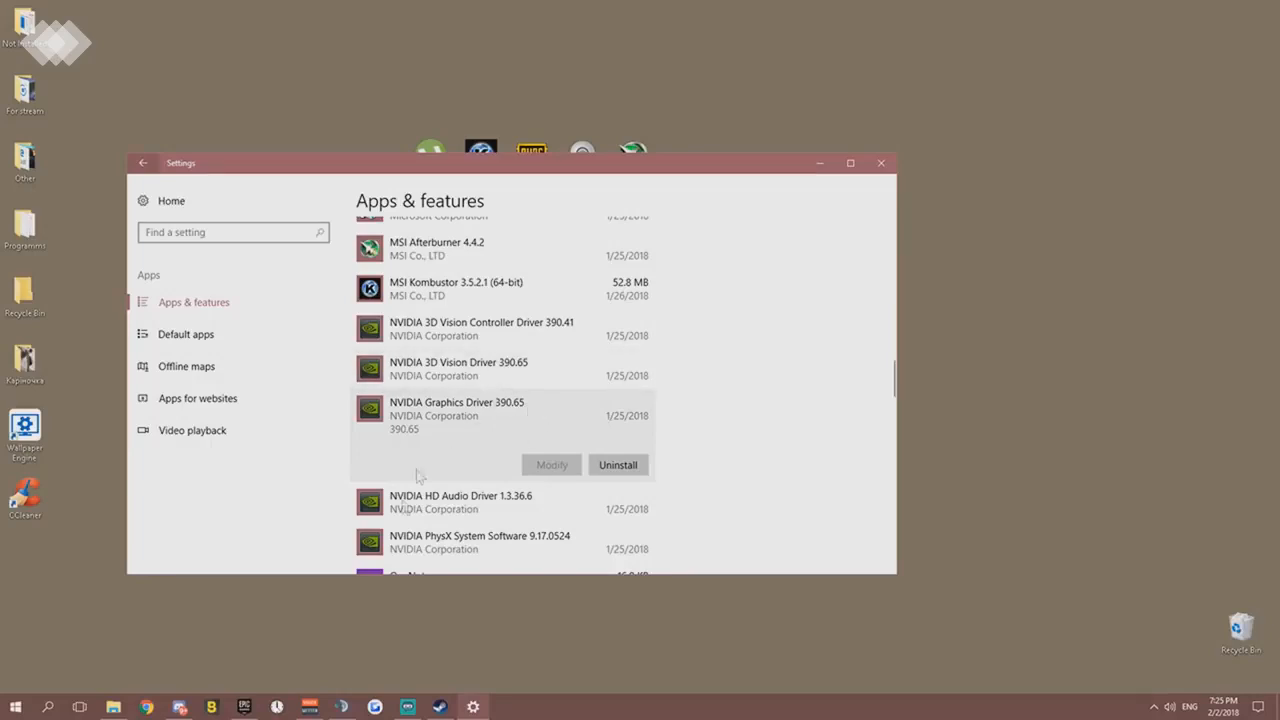
# - Switch to Chrome, load the NVIDIA website in a new tab and go to its GeForce drivers page
pyautogui.click(146, 706)
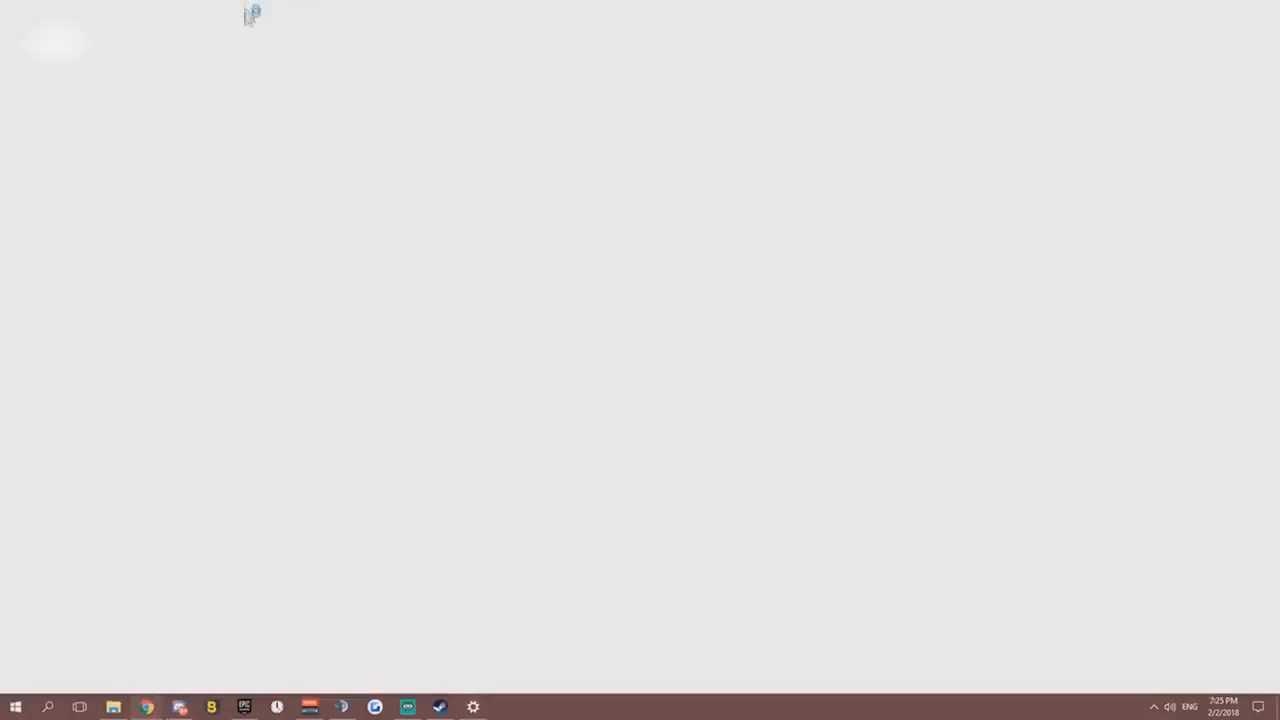
pyautogui.write('nvidia.com')
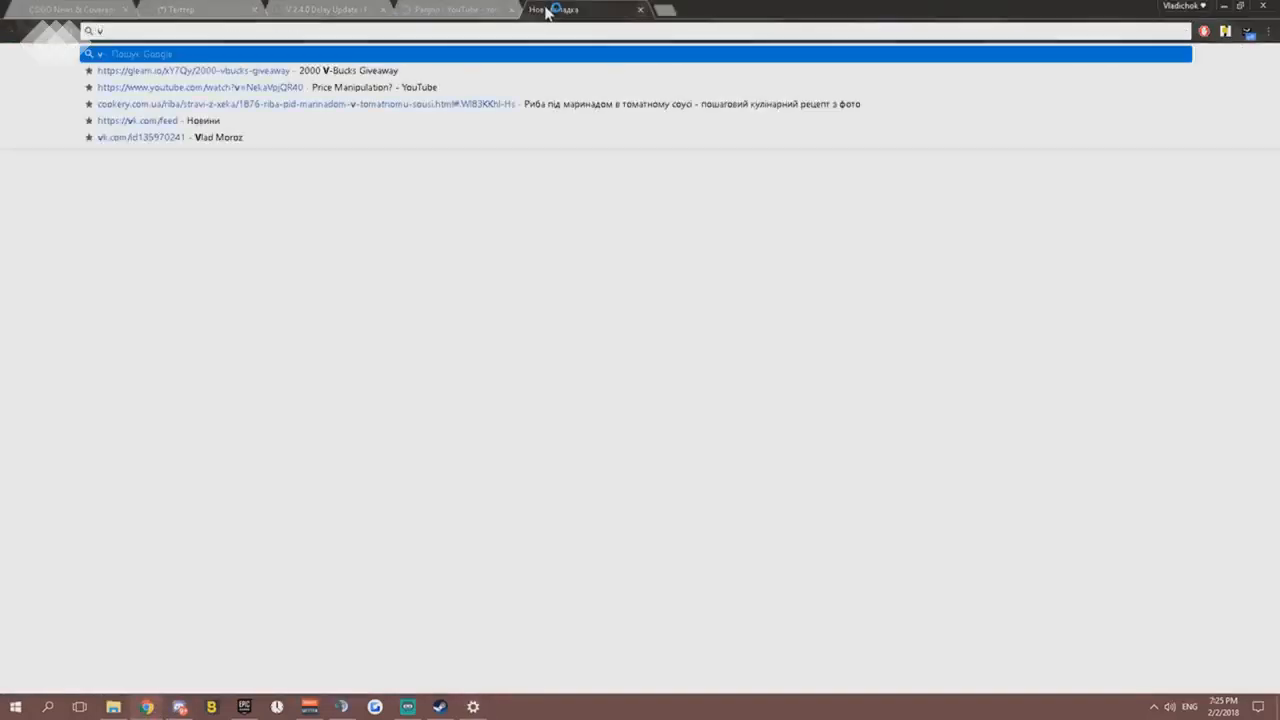
pyautogui.press('Return')
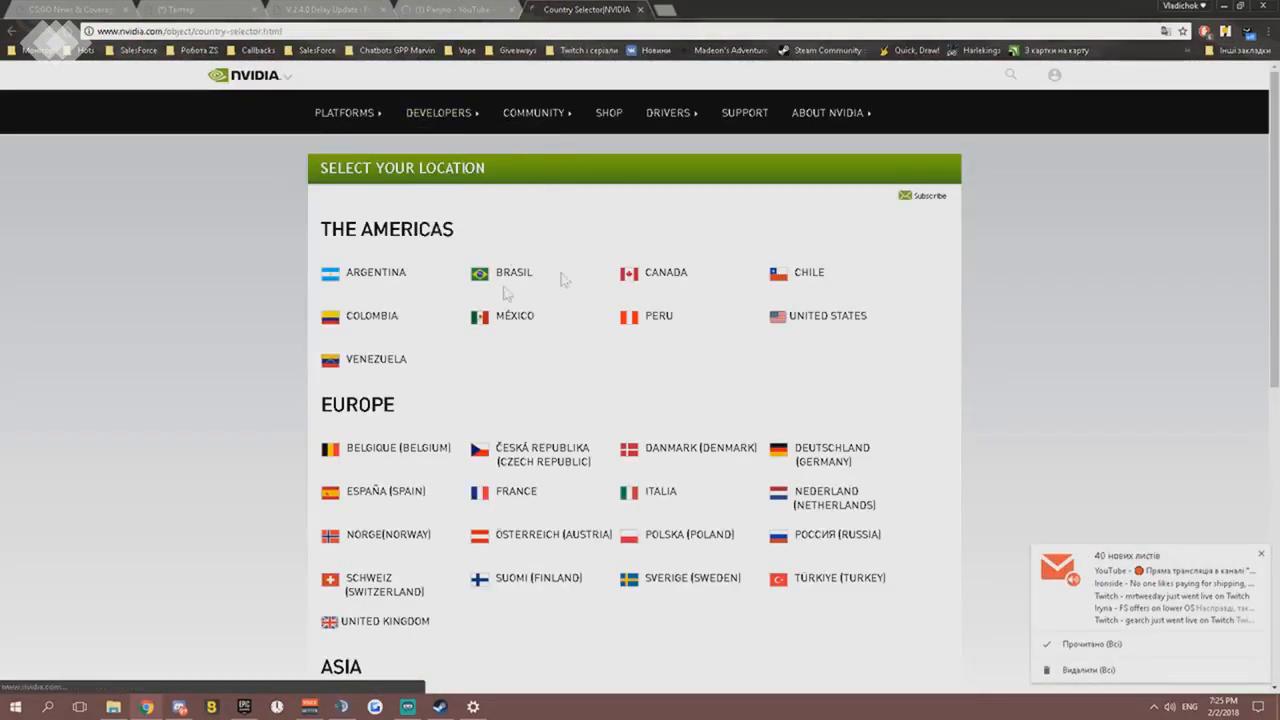
pyautogui.scroll(-1, 629, 423)
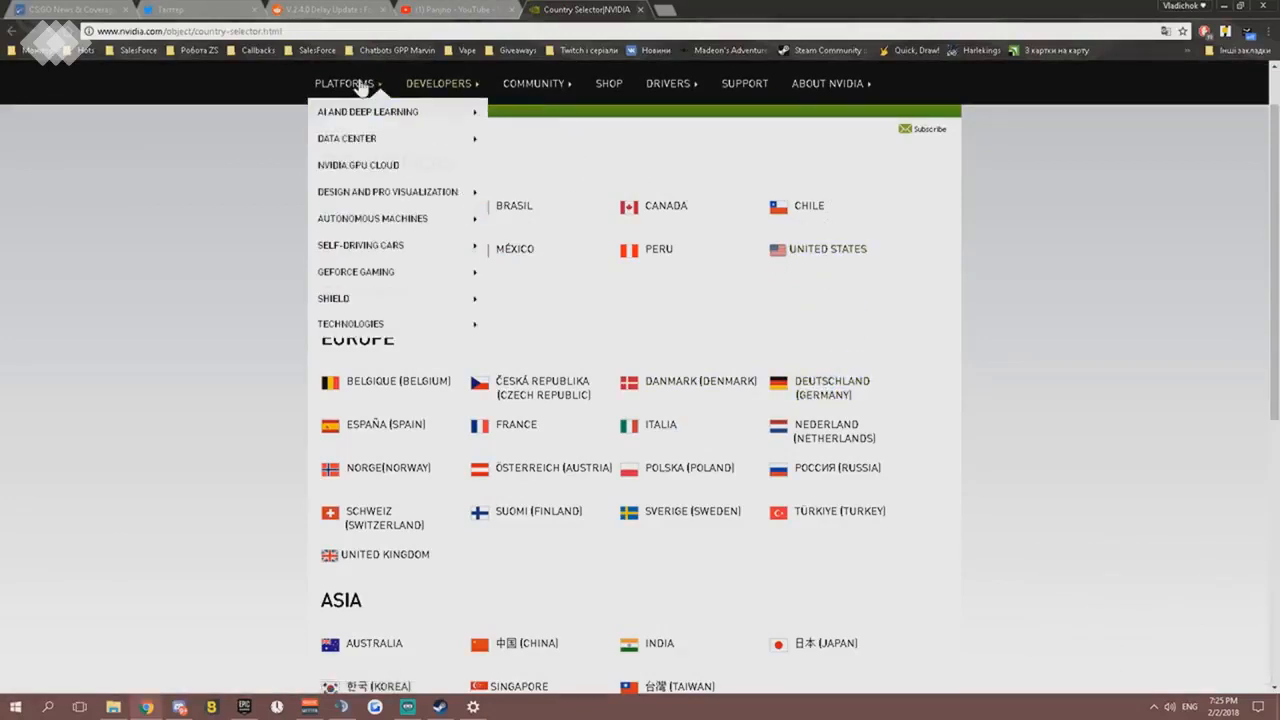
pyautogui.moveTo(362, 88)
pyautogui.moveTo(565, 92)
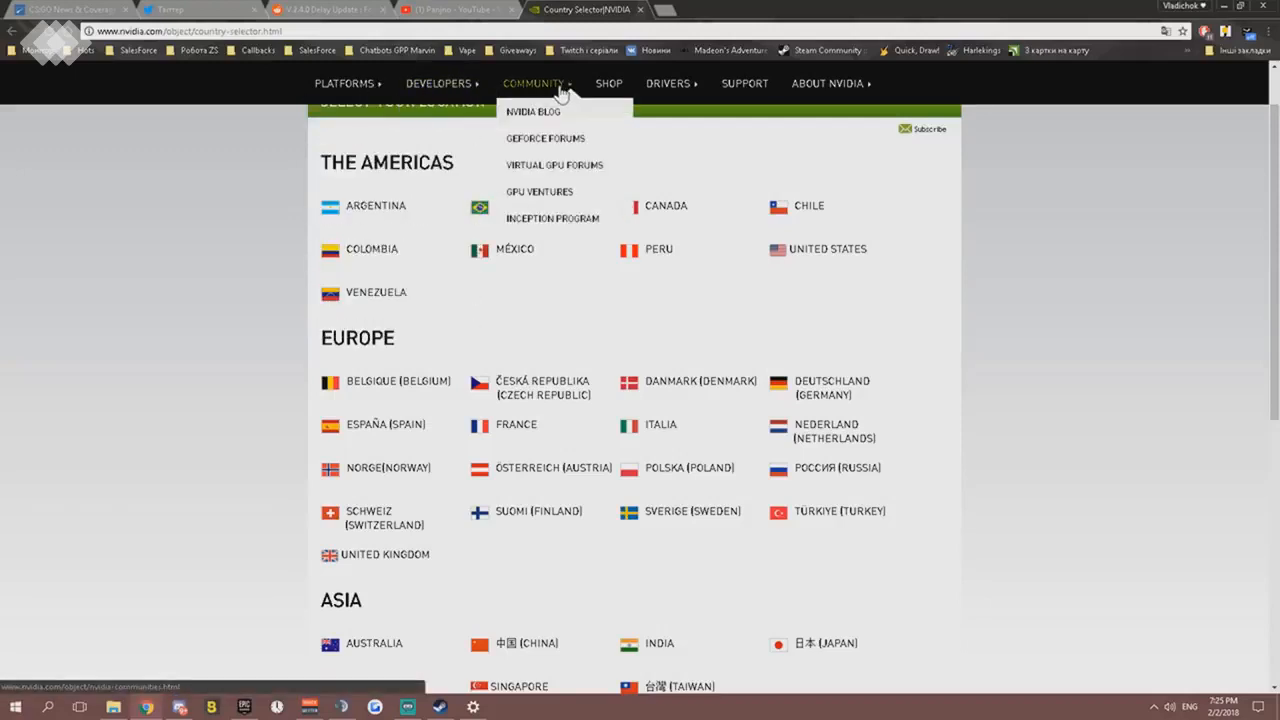
pyautogui.moveTo(670, 92)
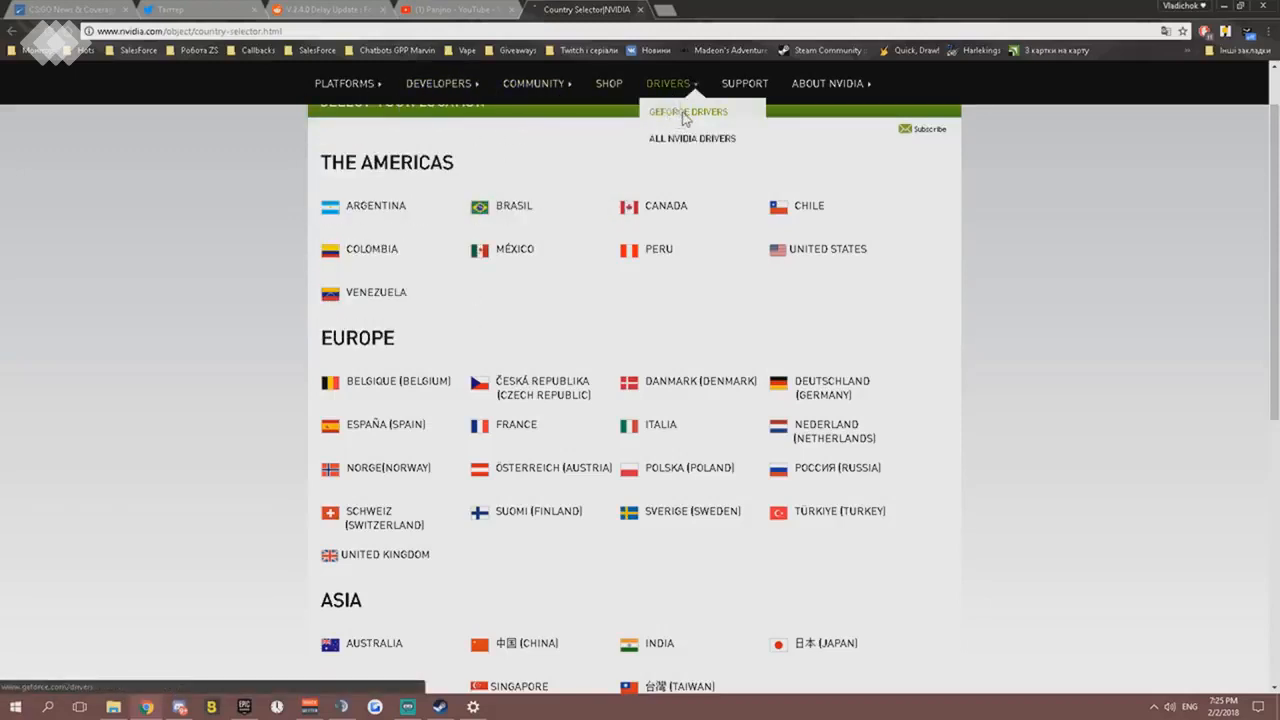
pyautogui.click(685, 118)
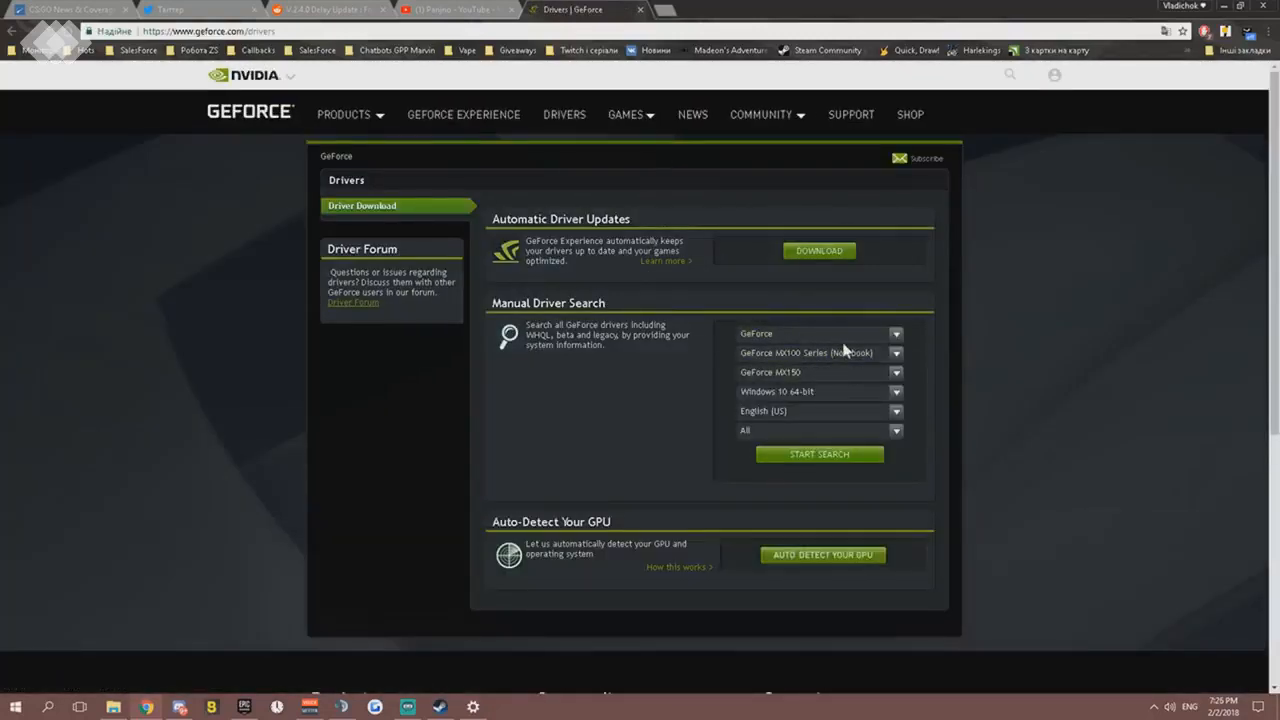
# - Look over the product series choices in the manual driver search and the automatic driver update download
pyautogui.click(896, 358)
pyautogui.click(897, 360)
pyautogui.click(810, 245)
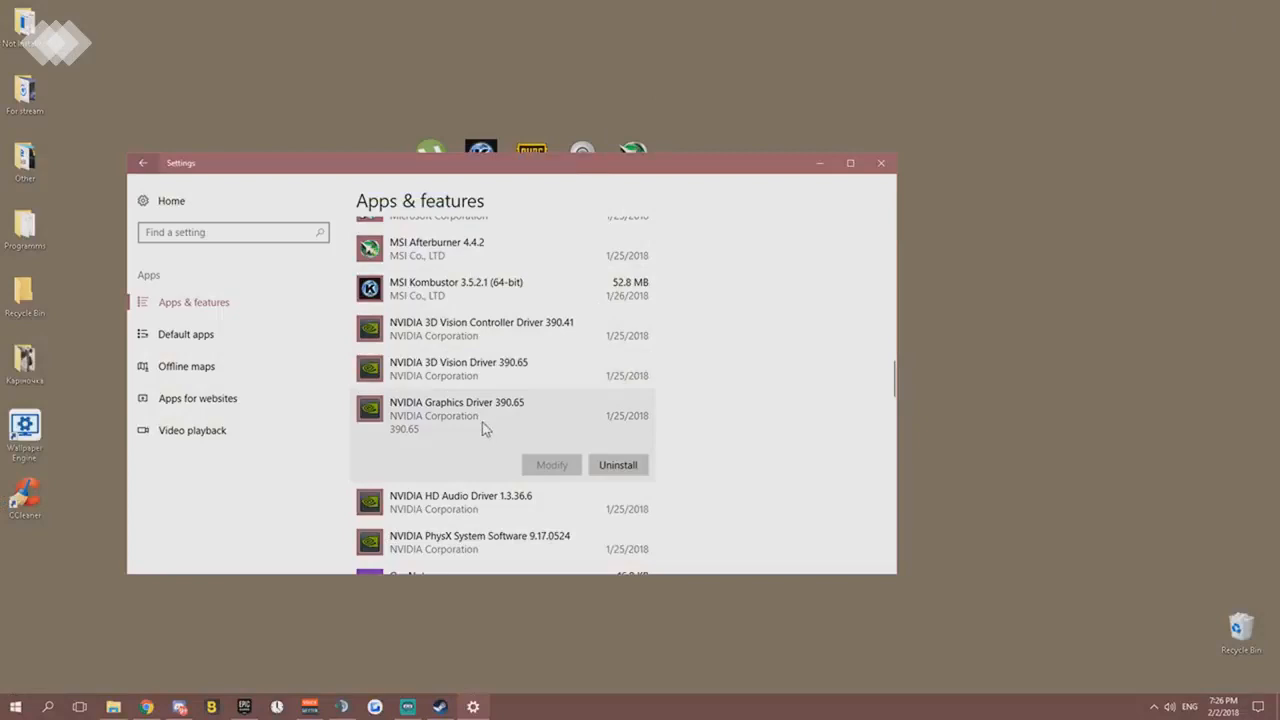
# - Search Google for "amd radeon" in a new Chrome tab and open the AMD Radeon - AMD Support result
pyautogui.click(146, 707)
pyautogui.click(662, 10)
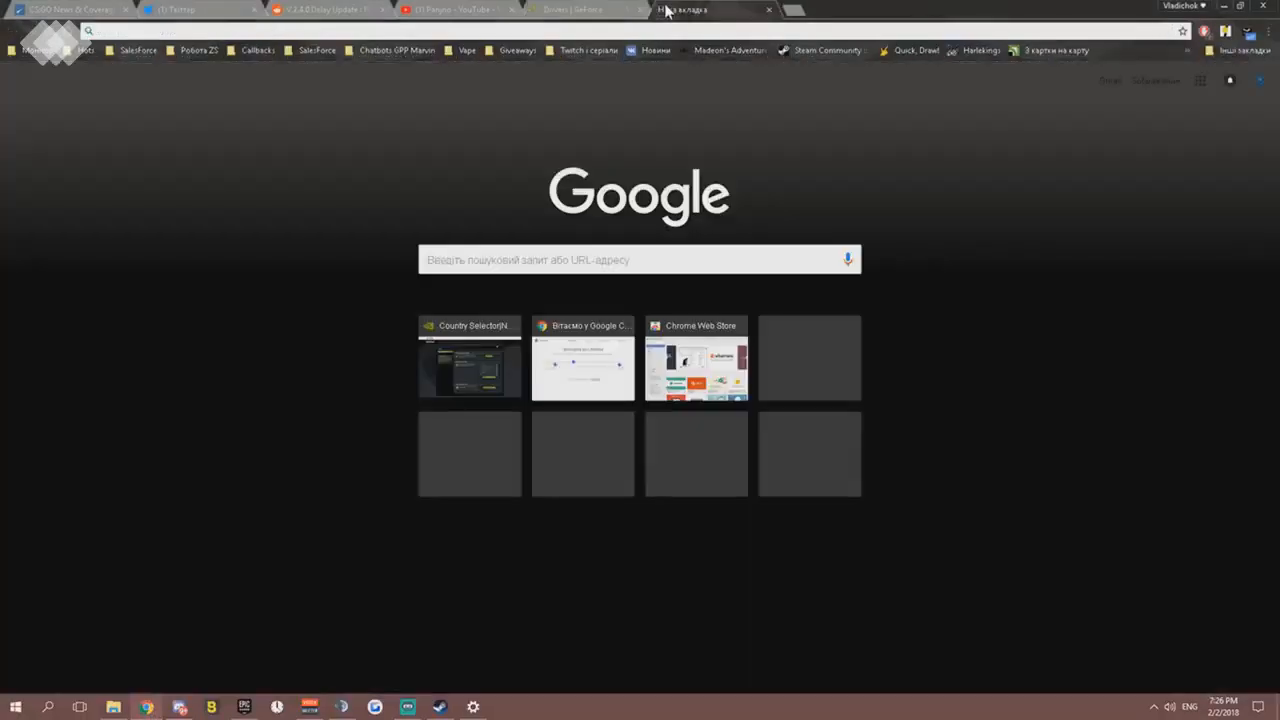
pyautogui.write('amd')
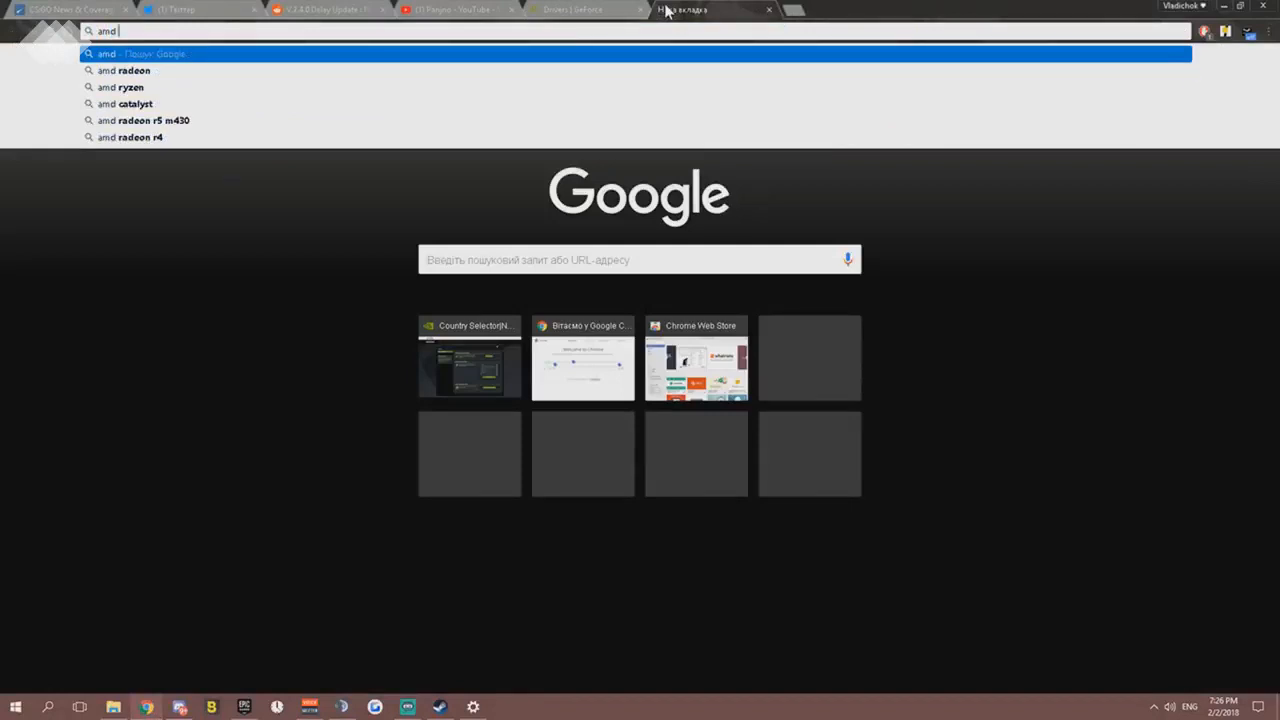
pyautogui.press('Down')
pyautogui.press('Return')
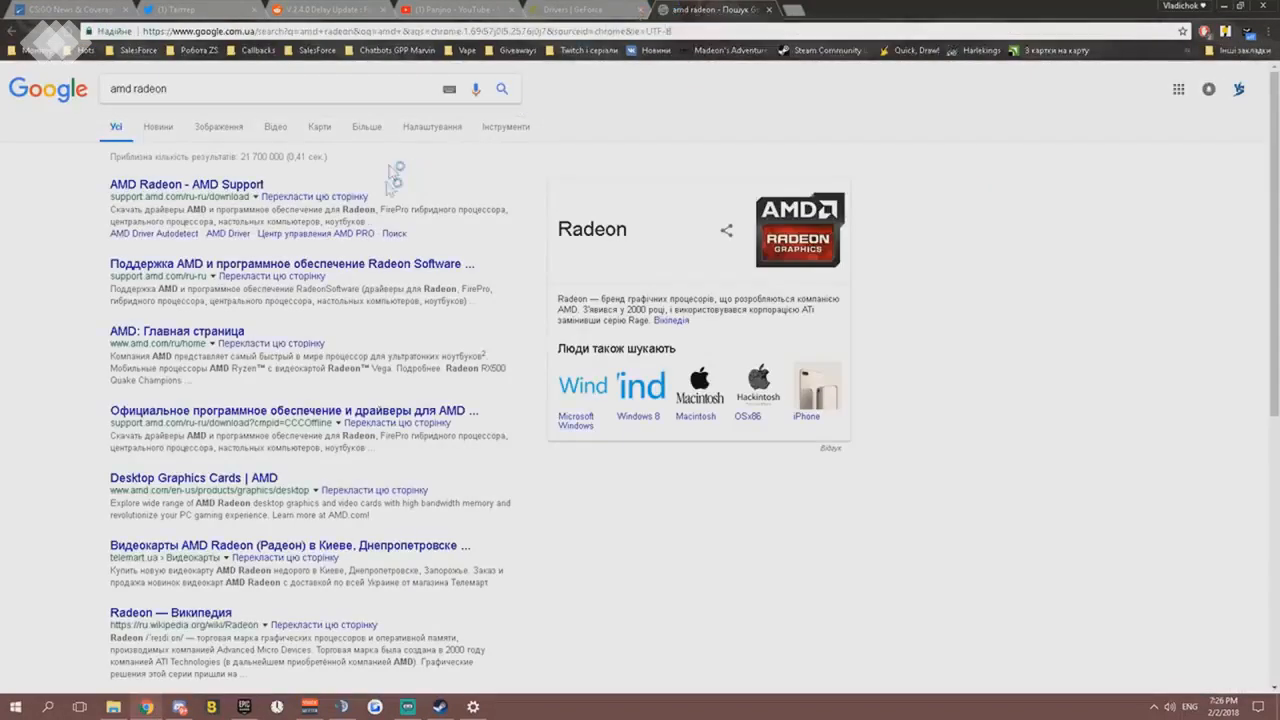
pyautogui.click(196, 193)
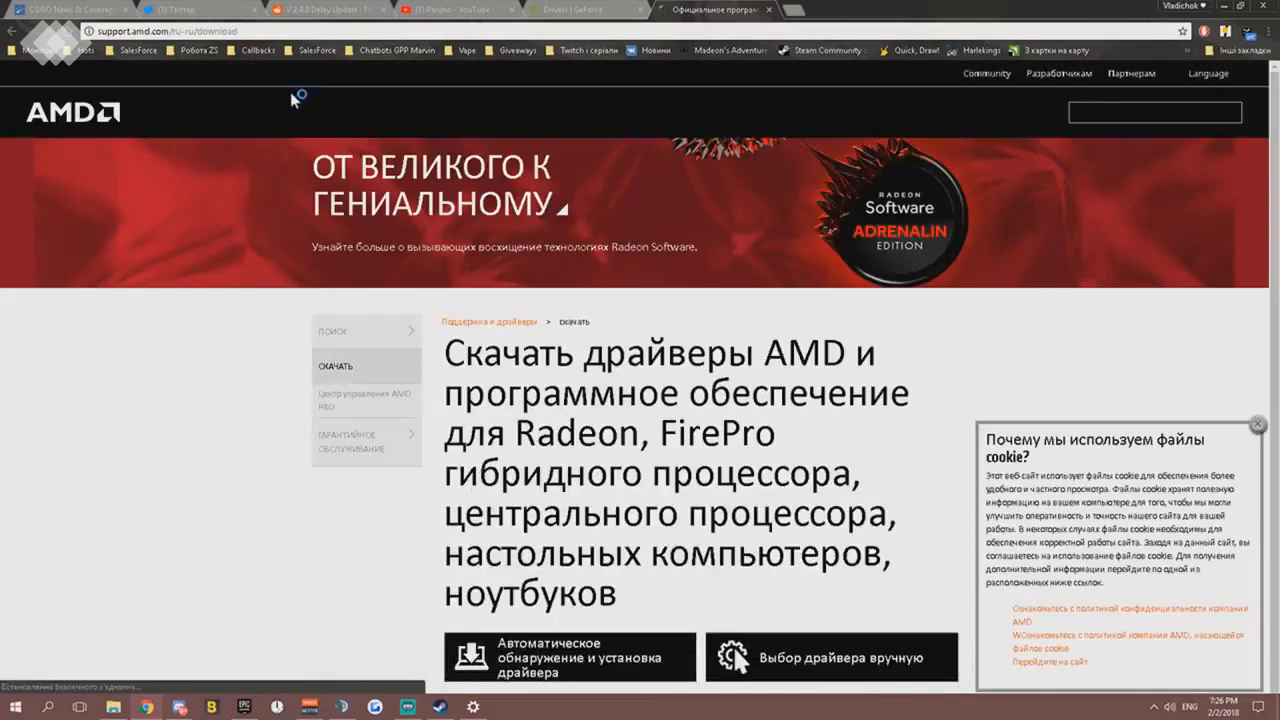
# - Switch the AMD support site to English and go to its drivers and support section
pyautogui.click(1208, 73)
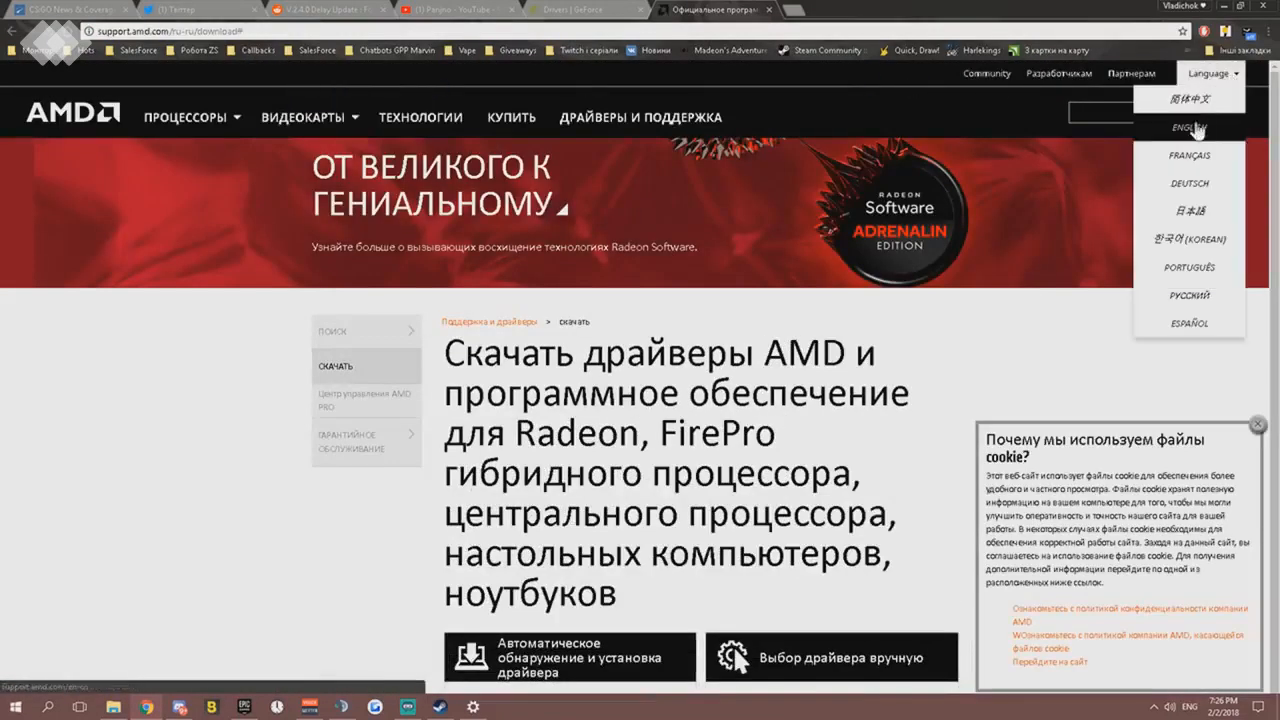
pyautogui.click(1190, 128)
pyautogui.click(565, 120)
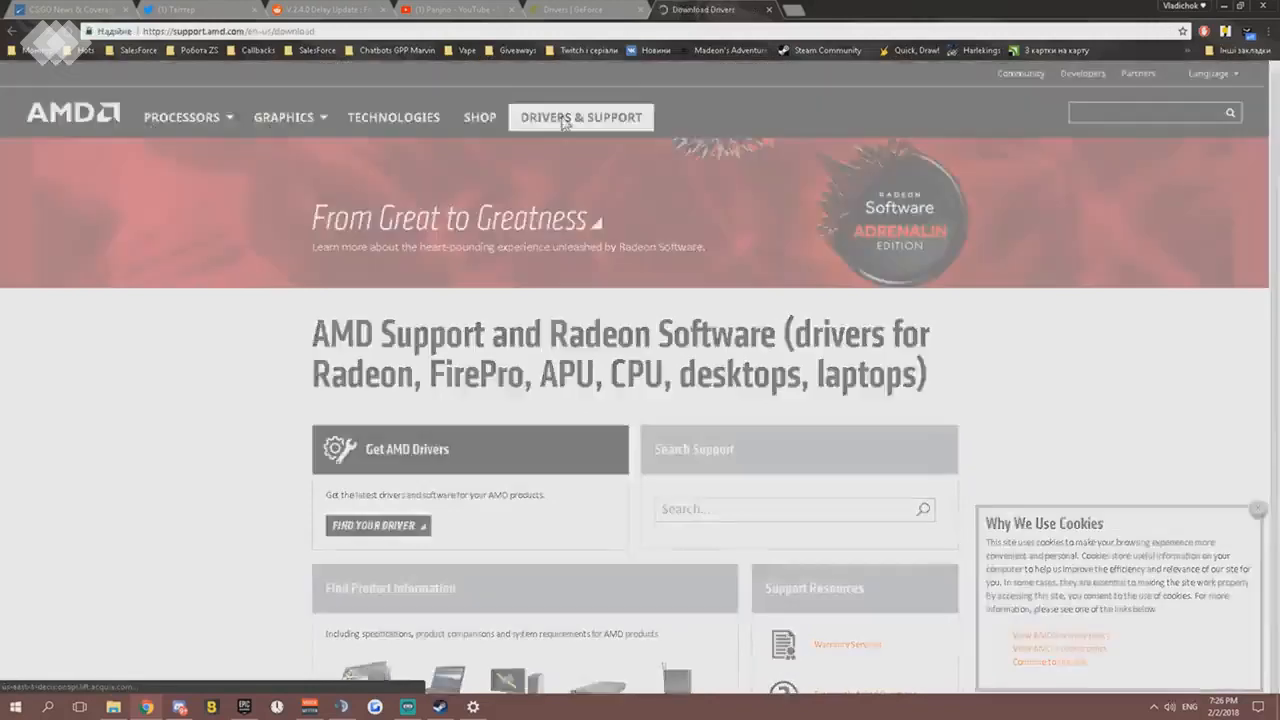
# - Choose Desktop Graphics as the product type in AMD's manual driver selection and view the product family options
pyautogui.scroll(-2, 550, 335)
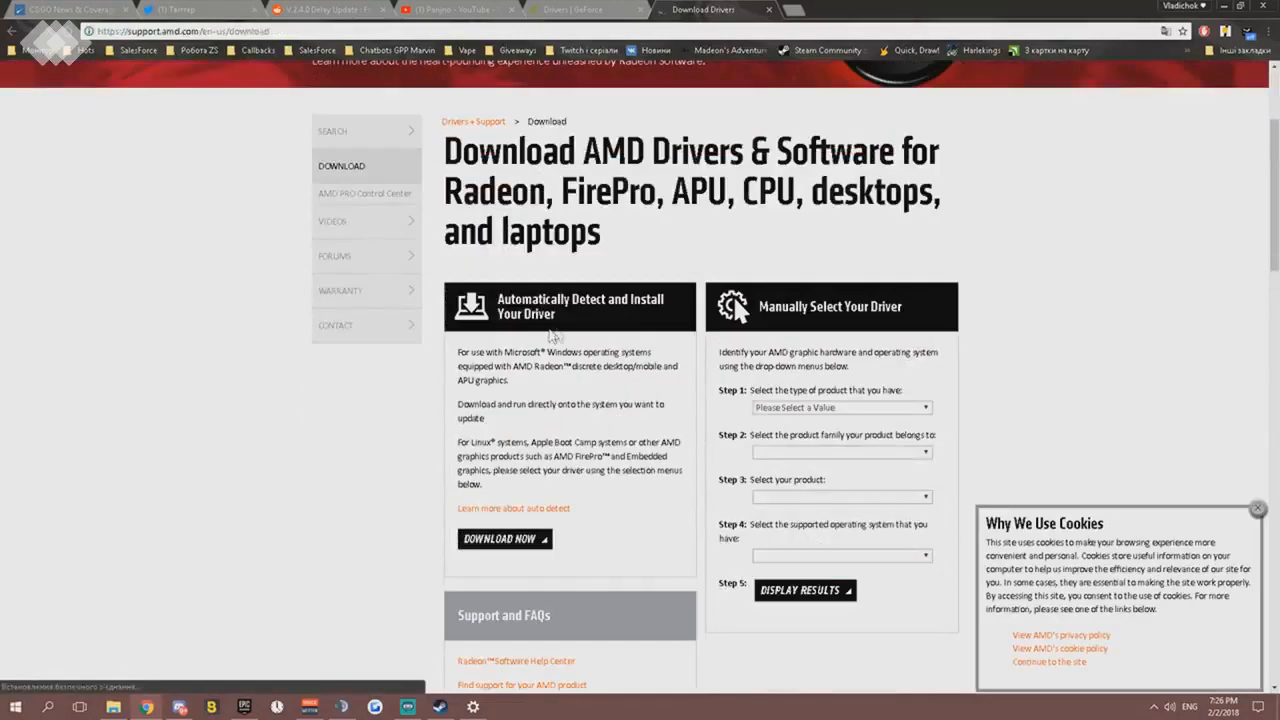
pyautogui.scroll(-1, 762, 356)
pyautogui.click(811, 278)
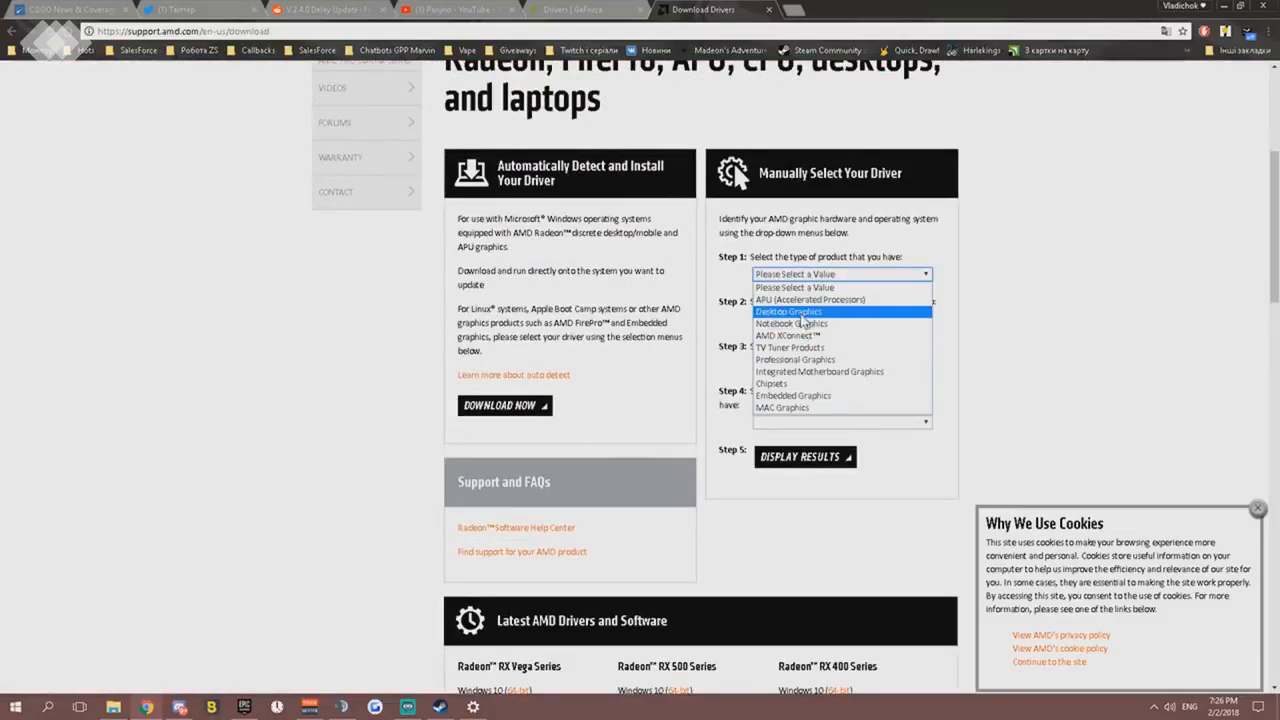
pyautogui.click(800, 312)
pyautogui.click(802, 318)
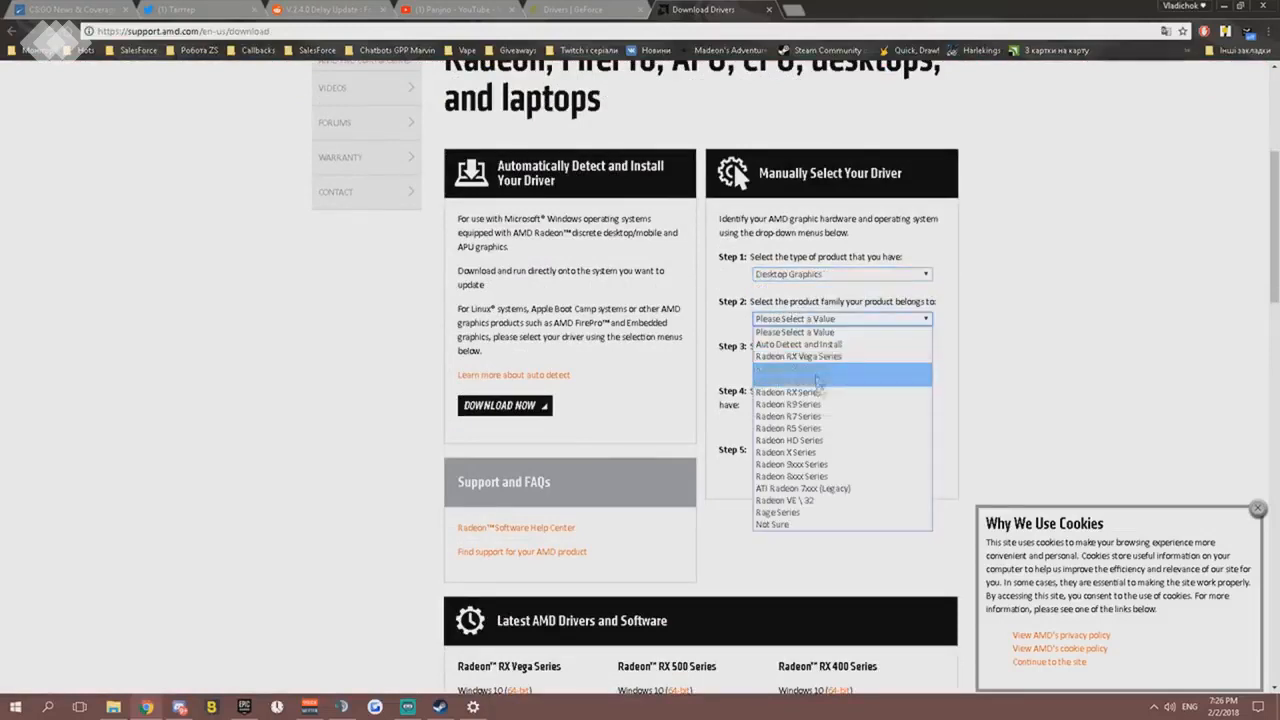
pyautogui.click(1033, 376)
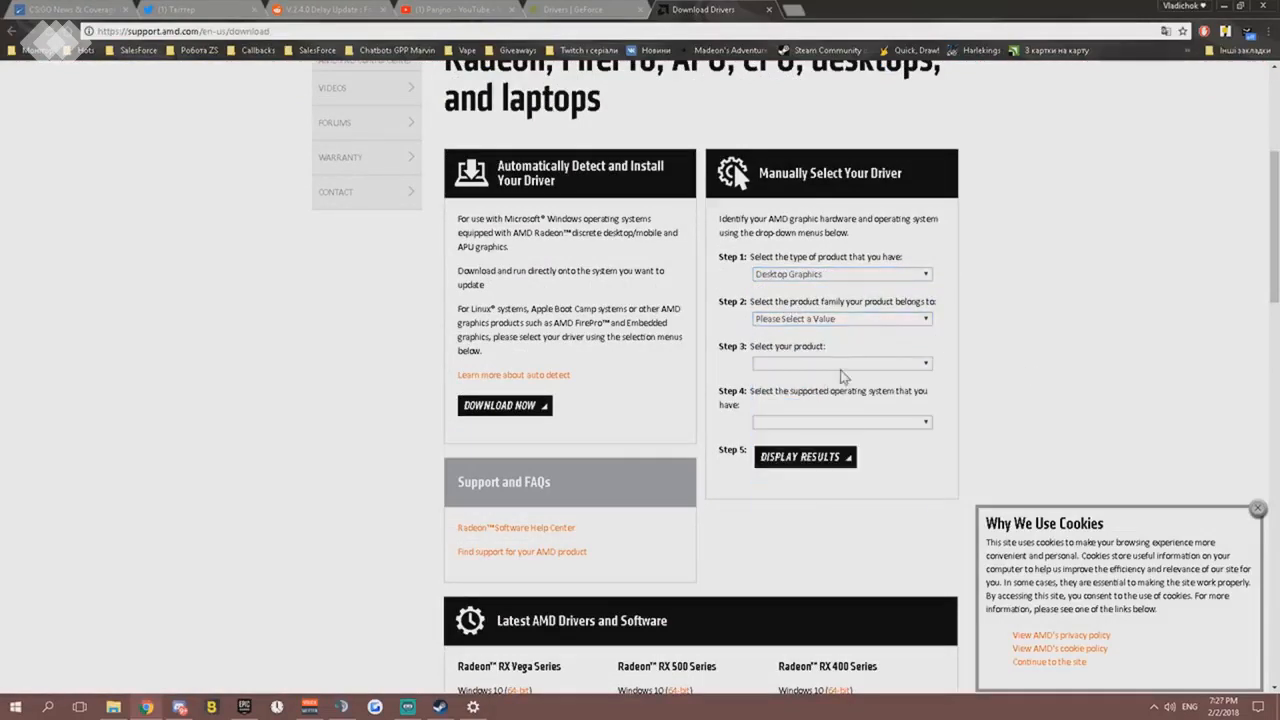
pyautogui.scroll(-1, 771, 386)
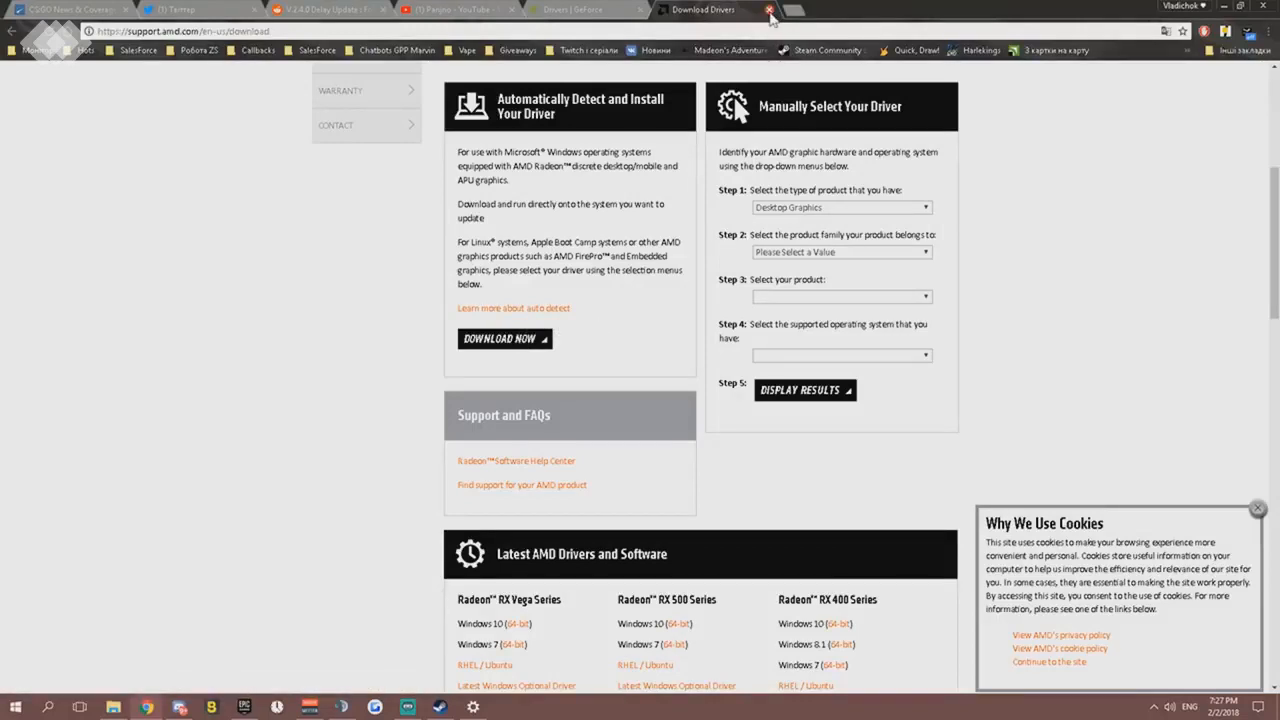
# - Minimize Chrome with the GeForce drivers page active and close the Windows Settings window
pyautogui.click(575, 10)
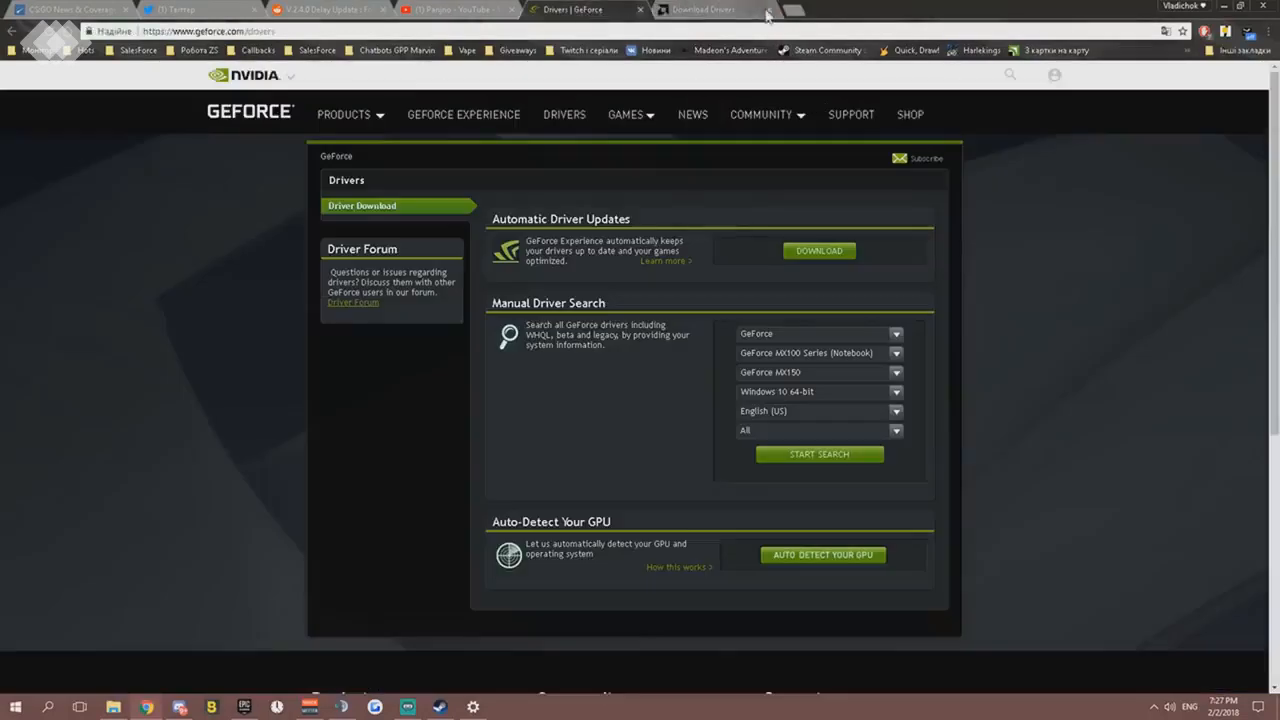
pyautogui.click(1225, 6)
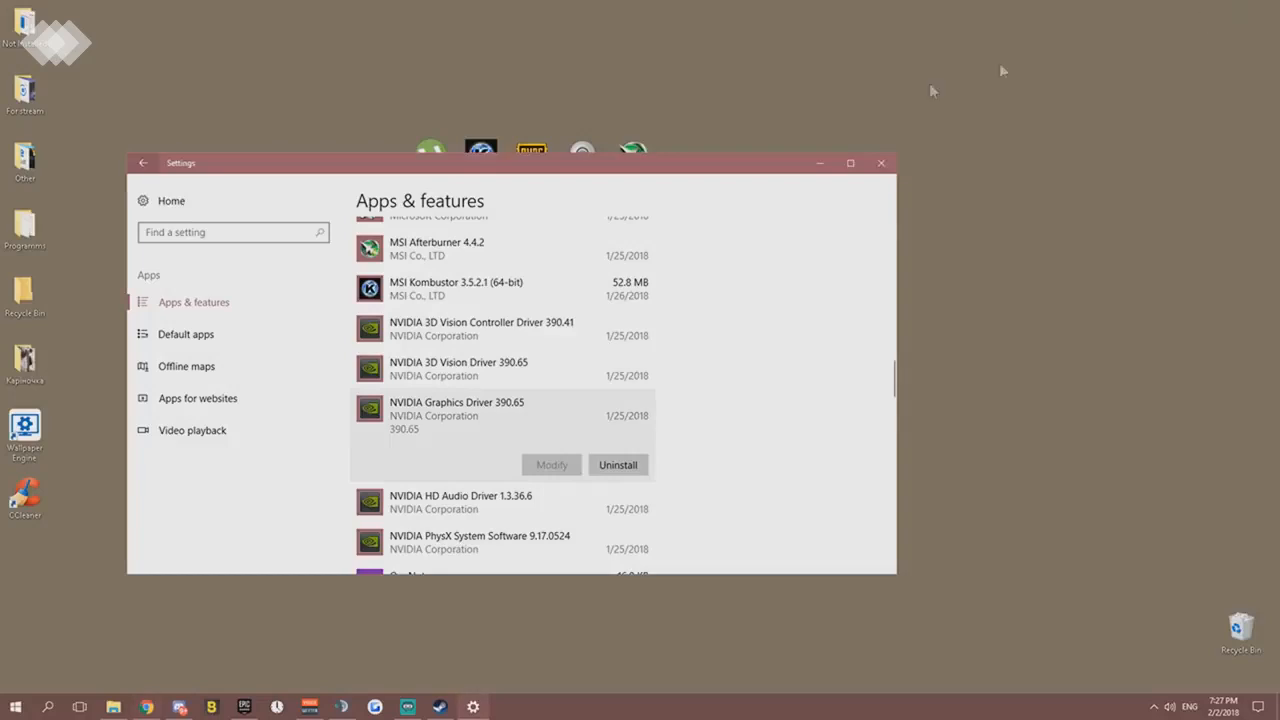
pyautogui.click(880, 165)
# - Open the NVIDIA Control Panel from the desktop and go to Adjust Image Settings with Preview
pyautogui.rightClick(737, 440)
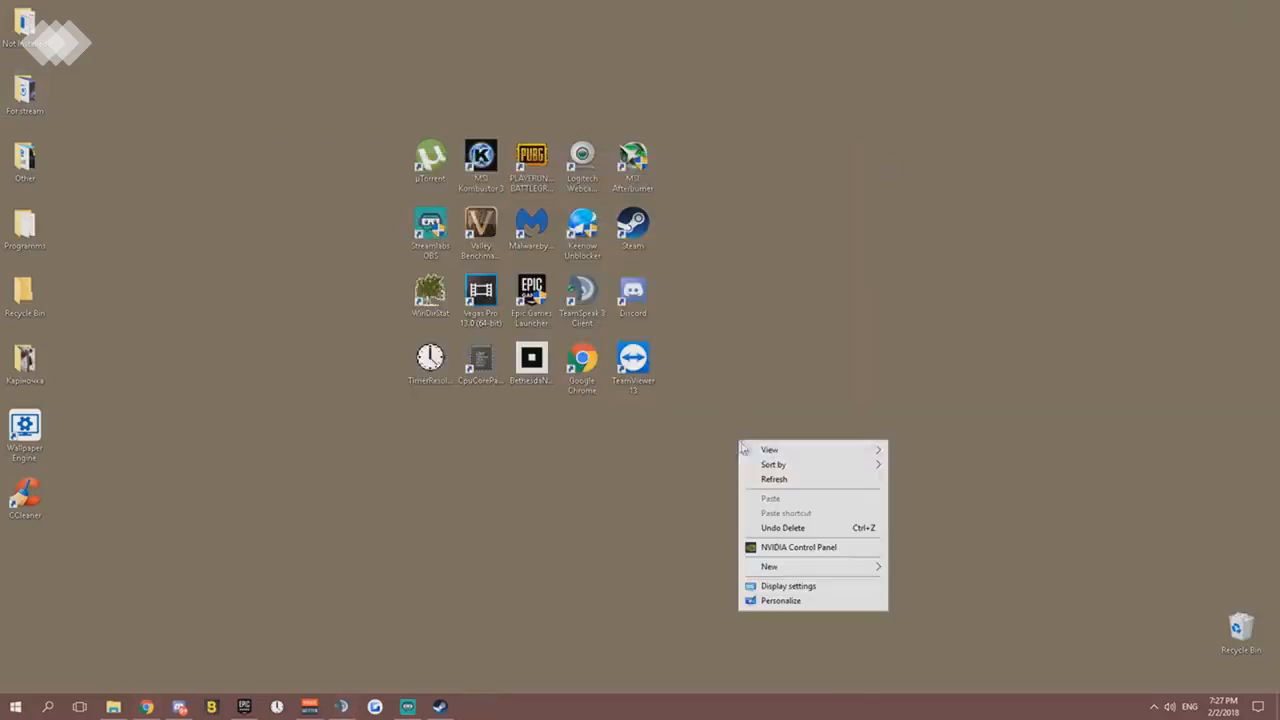
pyautogui.click(795, 550)
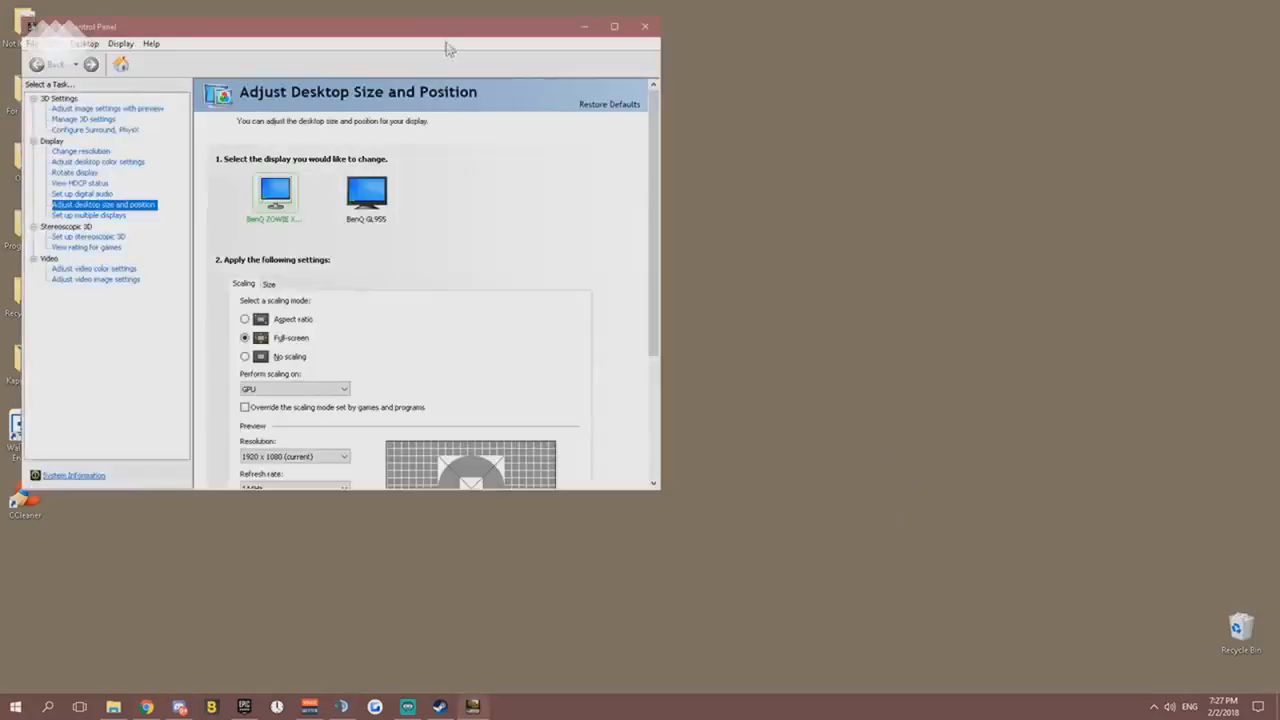
pyautogui.moveTo(448, 48); pyautogui.dragTo(567, 82)
pyautogui.click(282, 142)
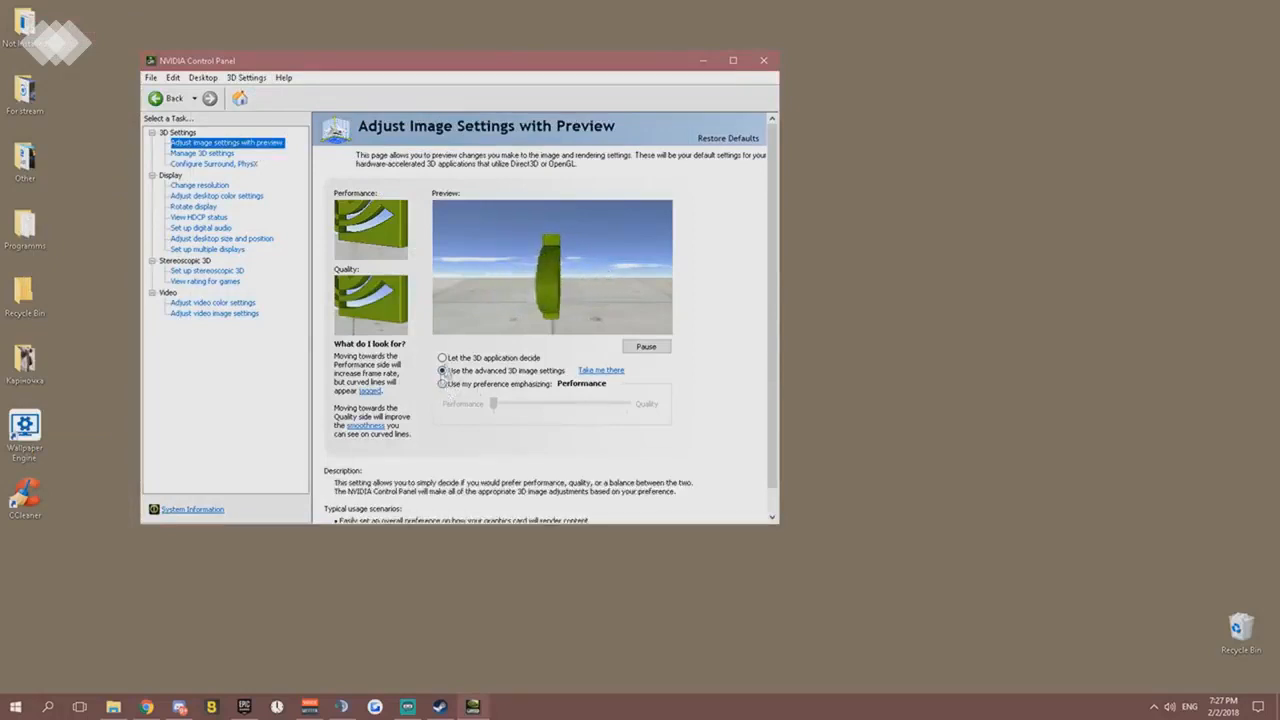
# - Select "Use the advanced 3D image settings" for the image preview and follow its link to Manage 3D Settings
pyautogui.click(442, 384)
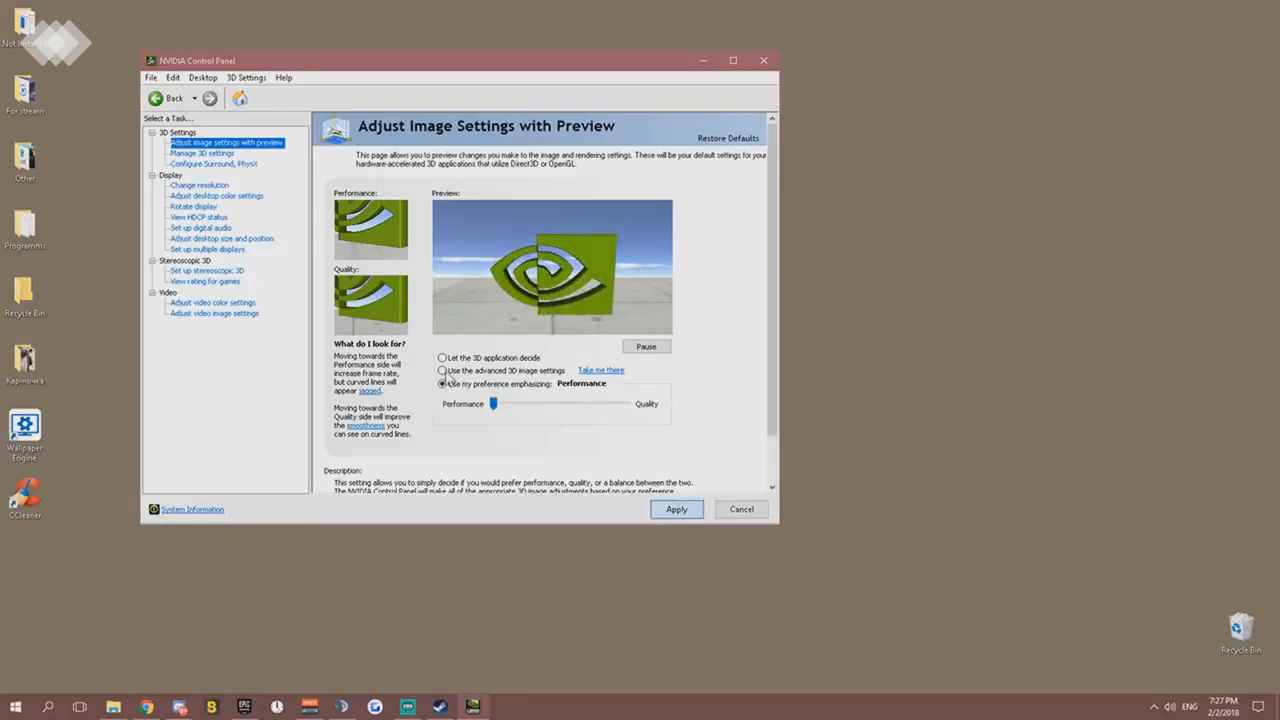
pyautogui.click(443, 370)
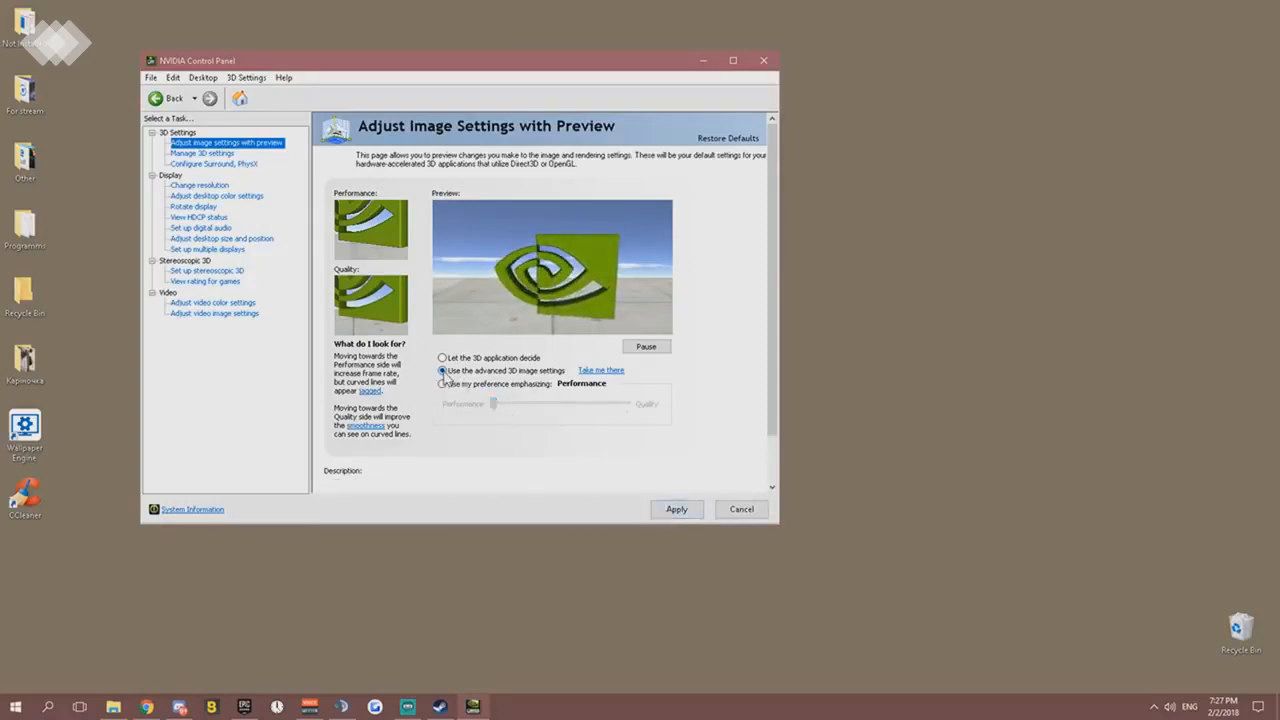
pyautogui.click(601, 371)
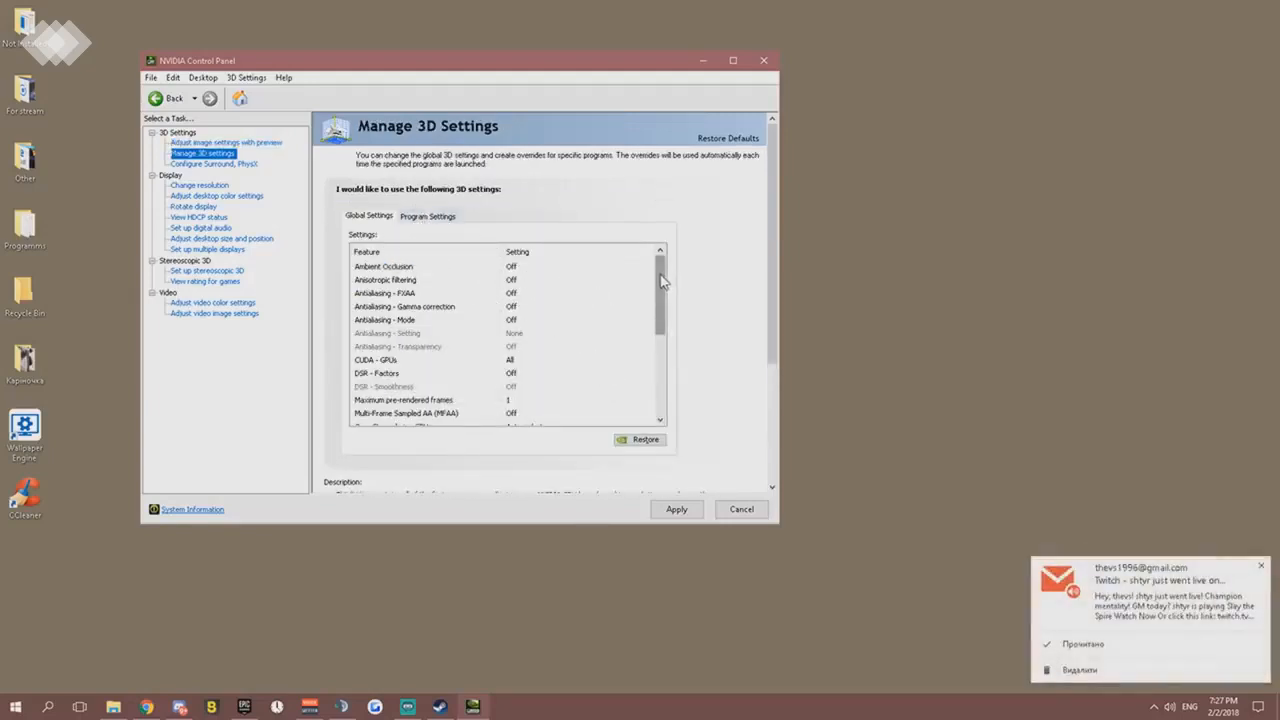
# - Check the Ambient Occlusion, Anisotropic filtering and following options in the global 3D settings
pyautogui.click(512, 267)
pyautogui.click(514, 280)
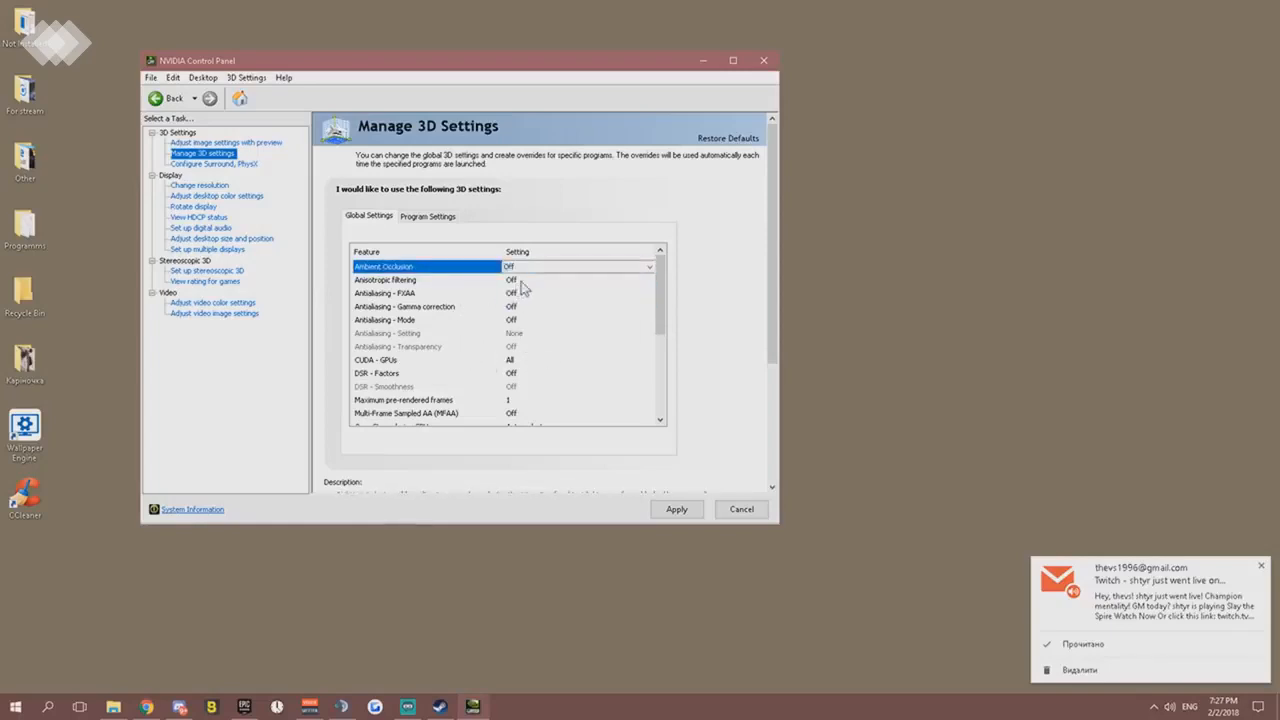
pyautogui.click(515, 282)
pyautogui.click(660, 289)
pyautogui.scroll(-1, 660, 289)
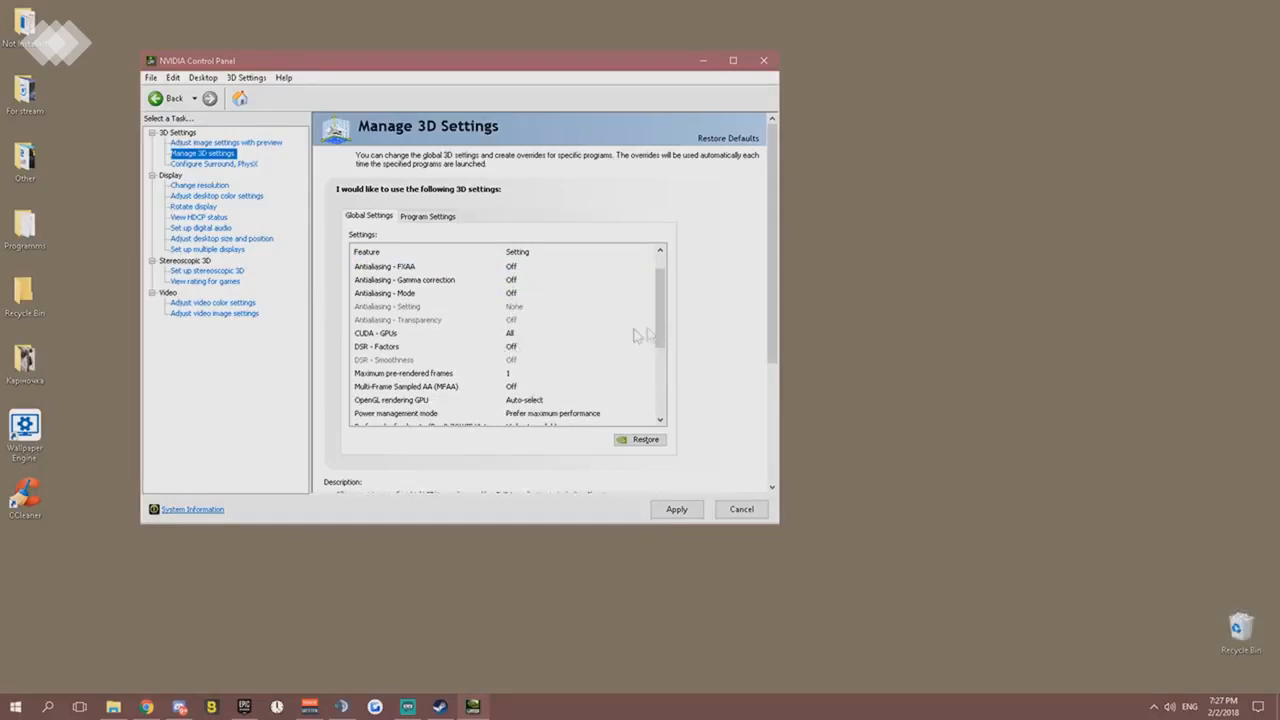
pyautogui.scroll(-2, 655, 335)
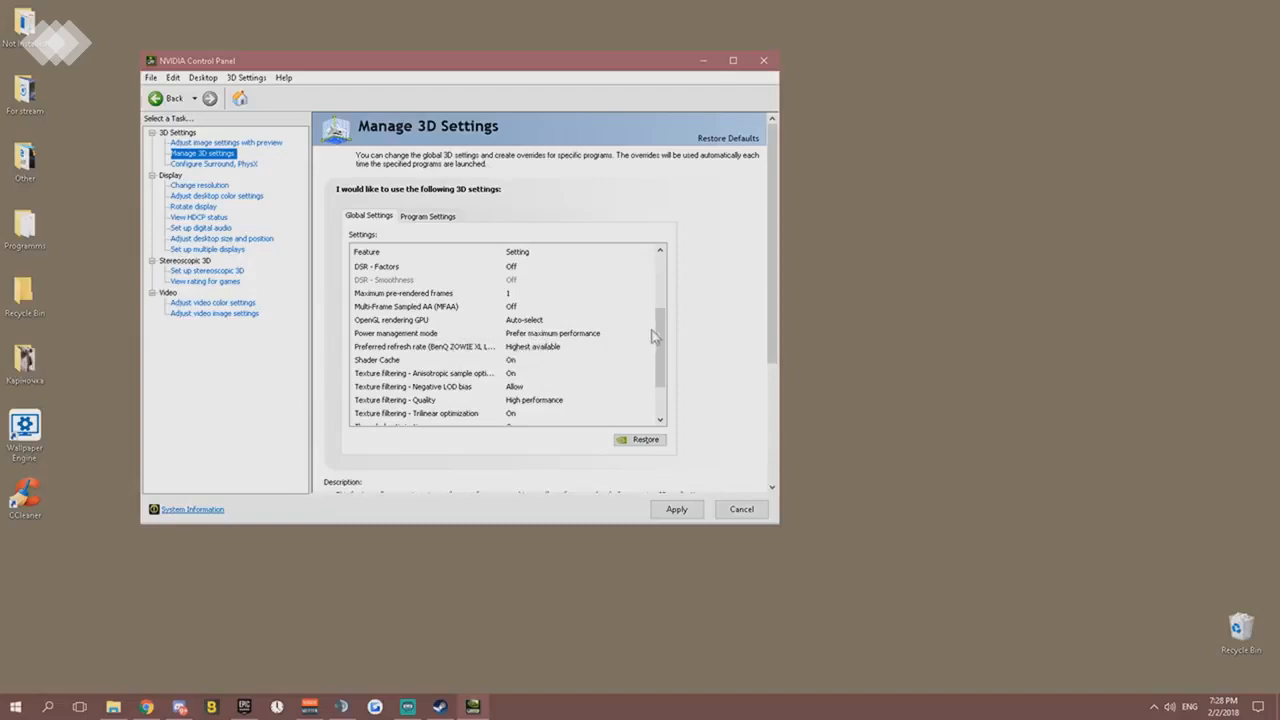
# - Set Texture filtering - Anisotropic sample optimization to Off in the global 3D settings
pyautogui.scroll(-1, 653, 336)
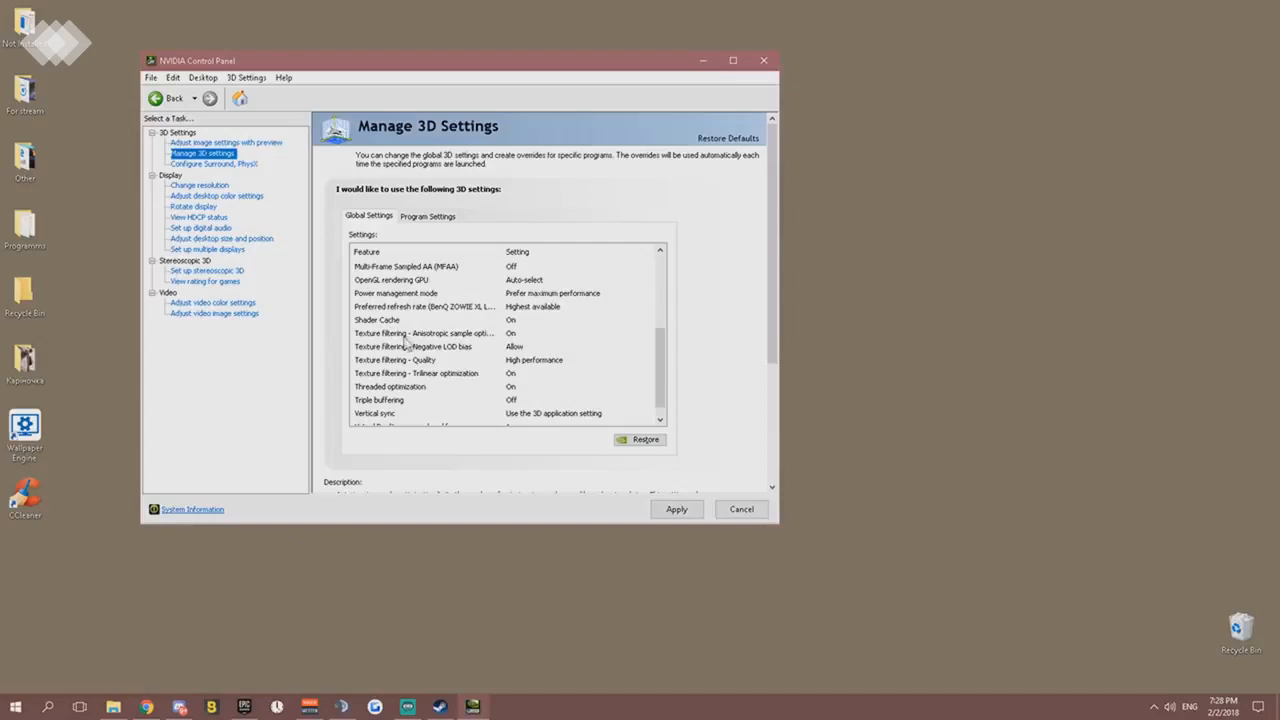
pyautogui.click(477, 336)
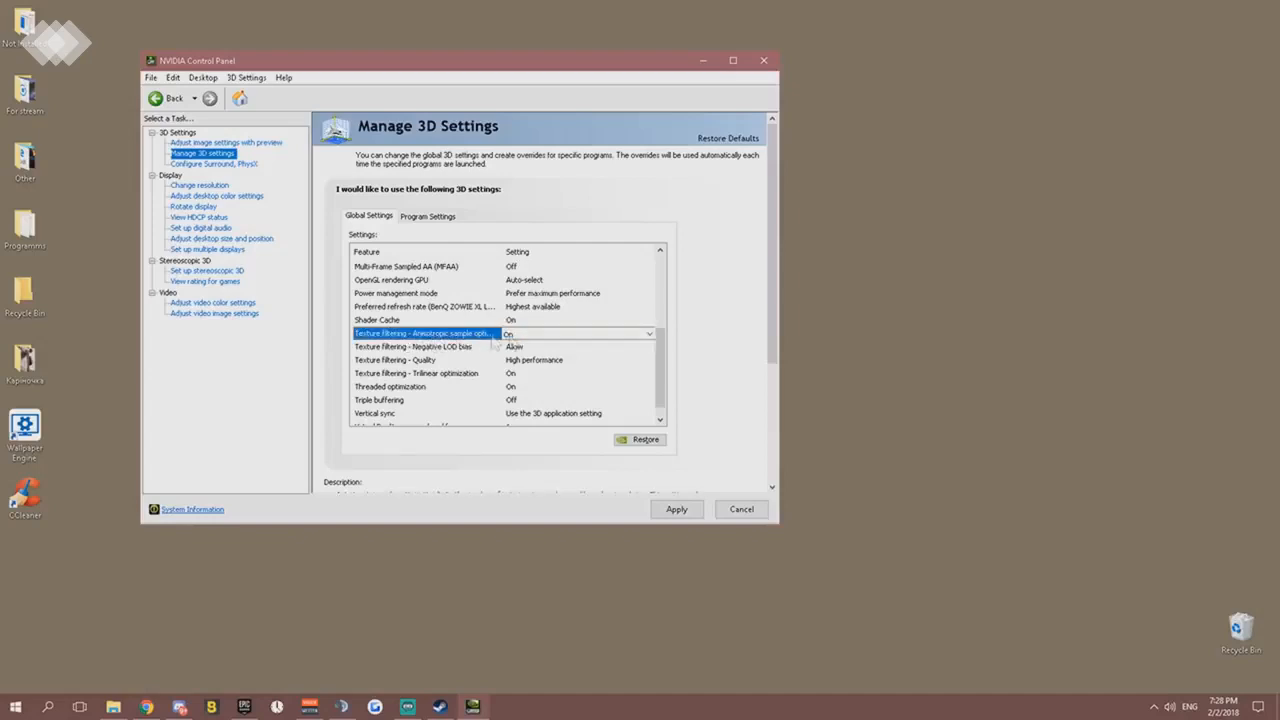
pyautogui.click(550, 334)
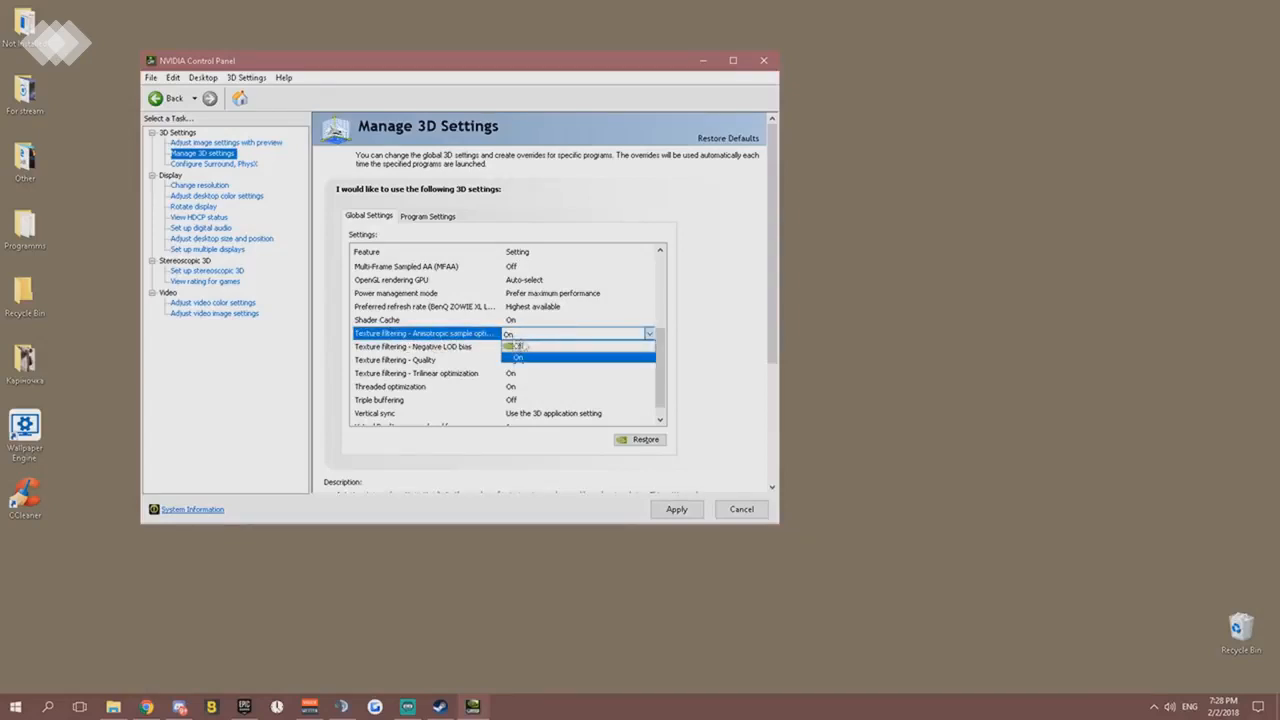
pyautogui.click(520, 345)
pyautogui.scroll(2, 522, 340)
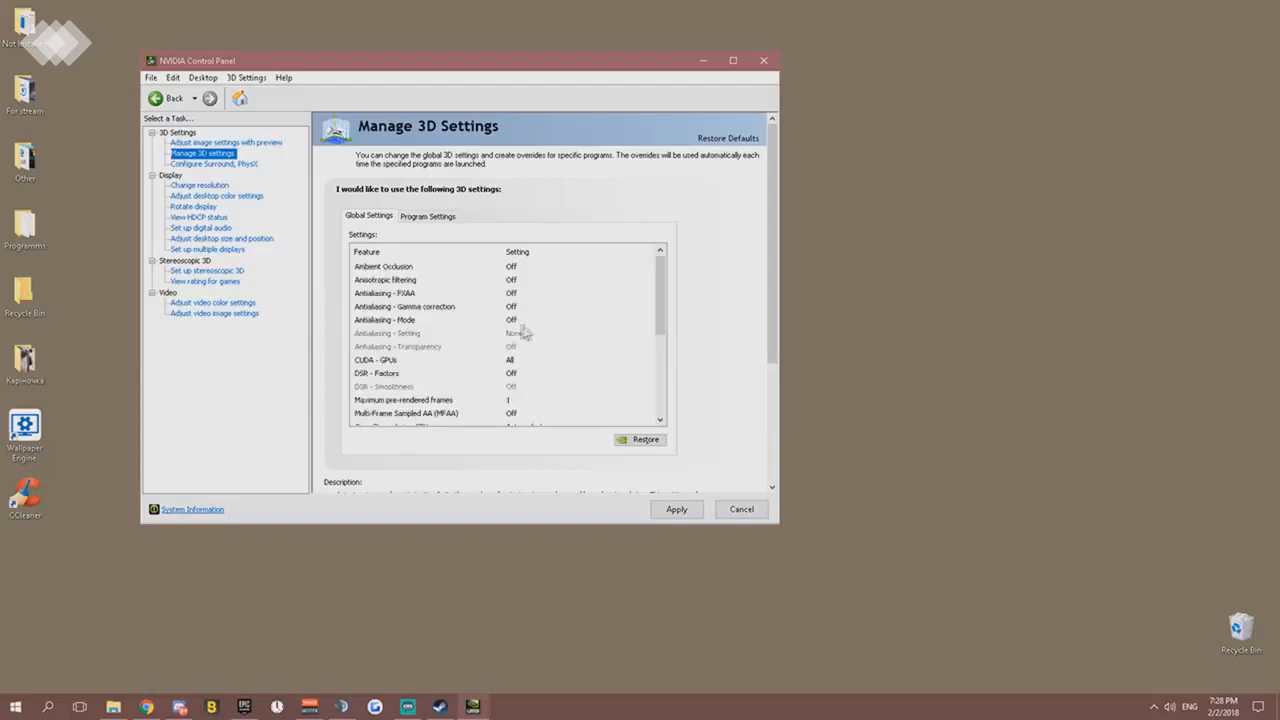
# - Select Allow for Texture filtering - Negative LOD bias and High performance for Texture filtering - Quality
pyautogui.moveTo(663, 341); pyautogui.dragTo(659, 389)
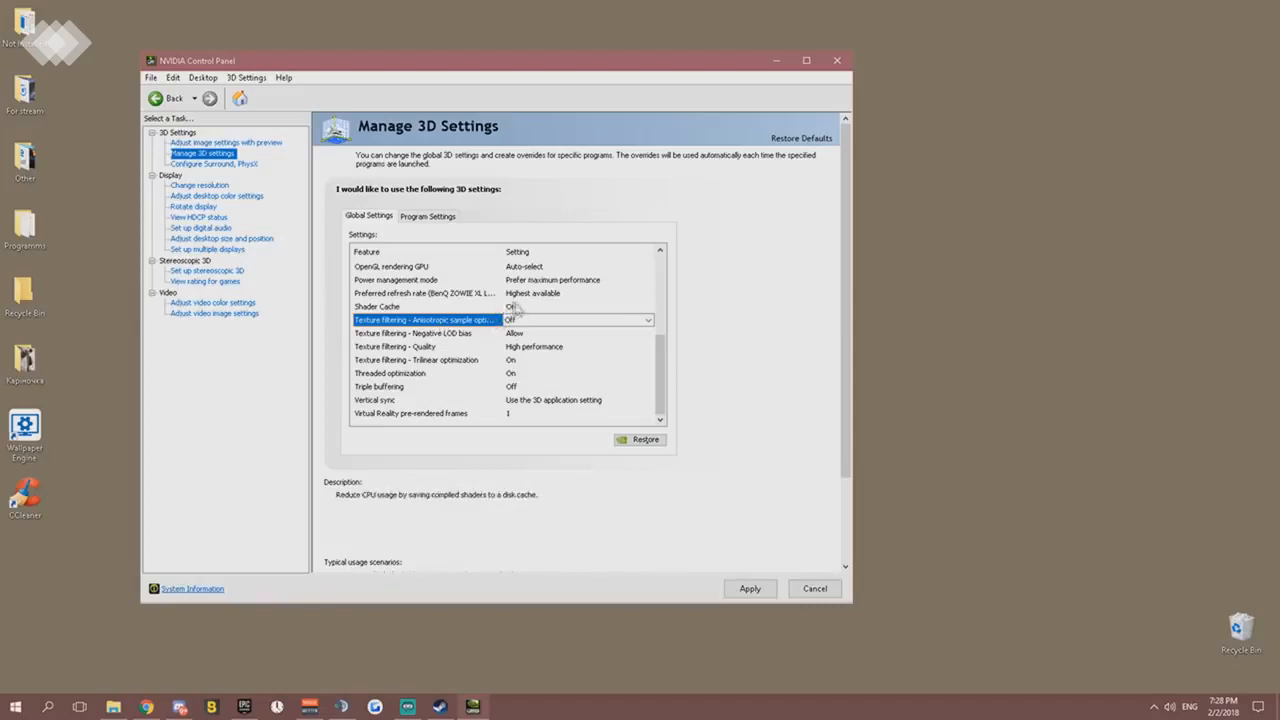
pyautogui.click(514, 336)
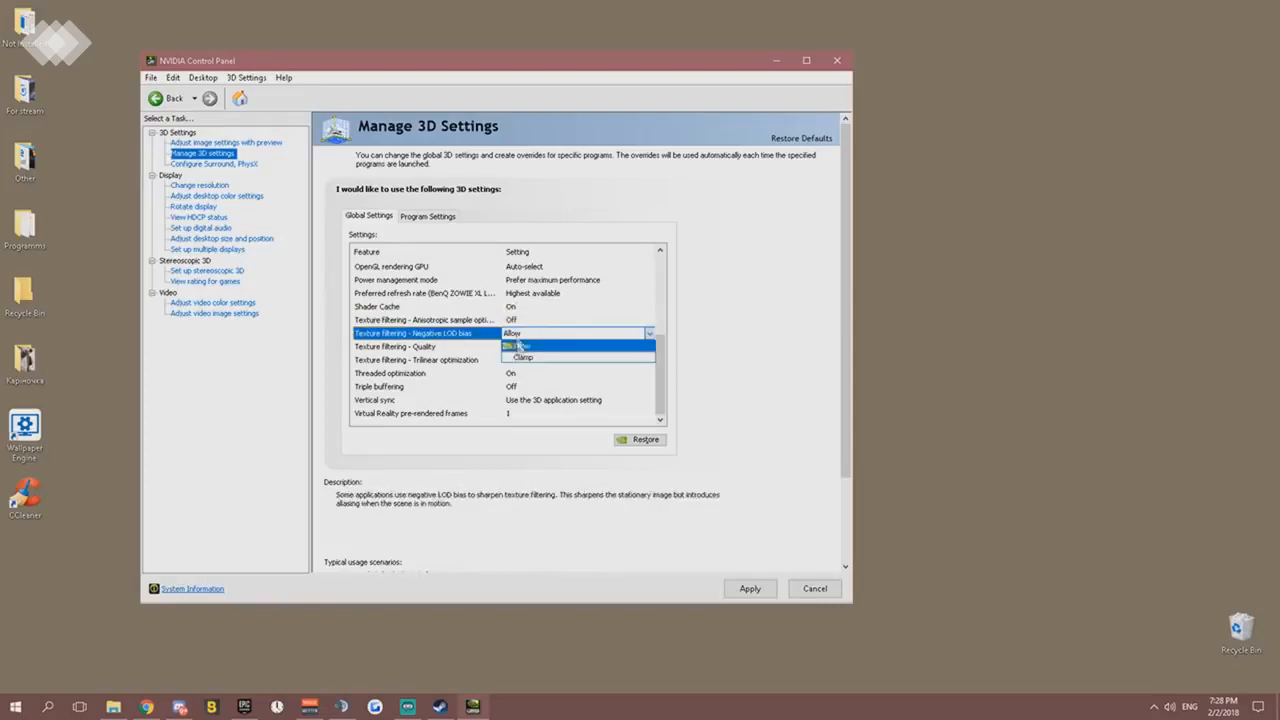
pyautogui.click(517, 347)
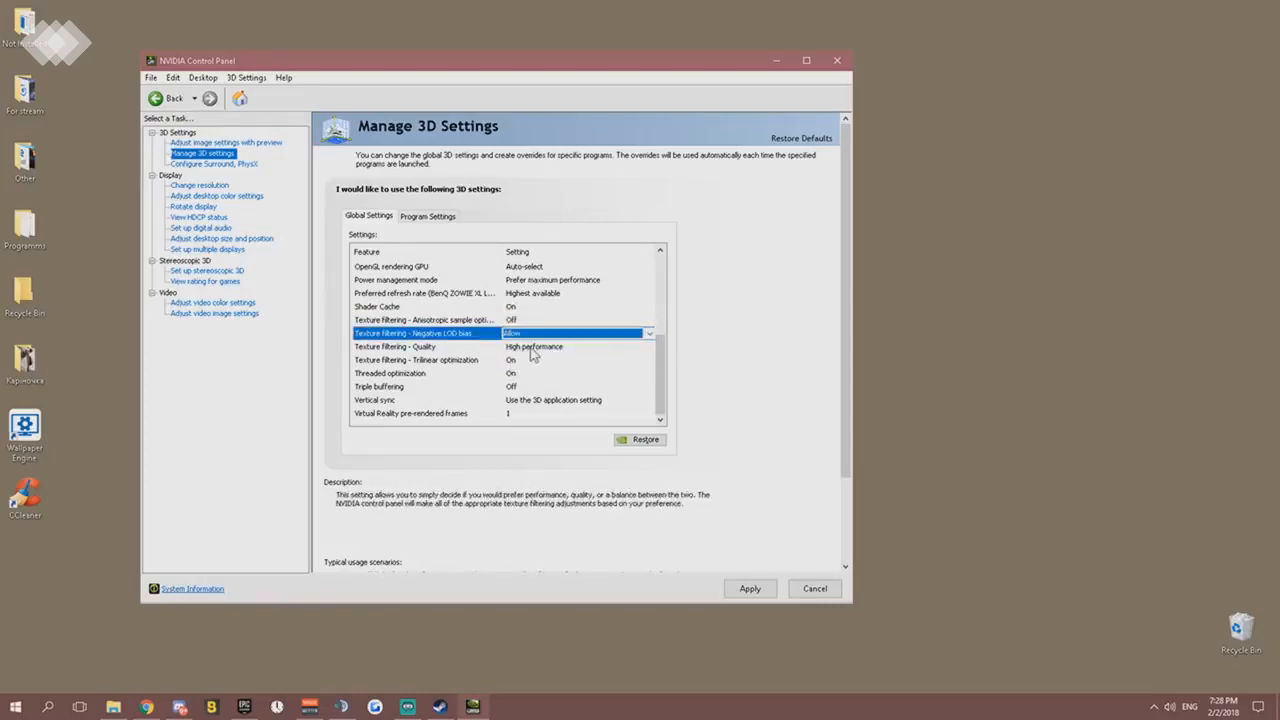
pyautogui.click(532, 354)
pyautogui.click(531, 400)
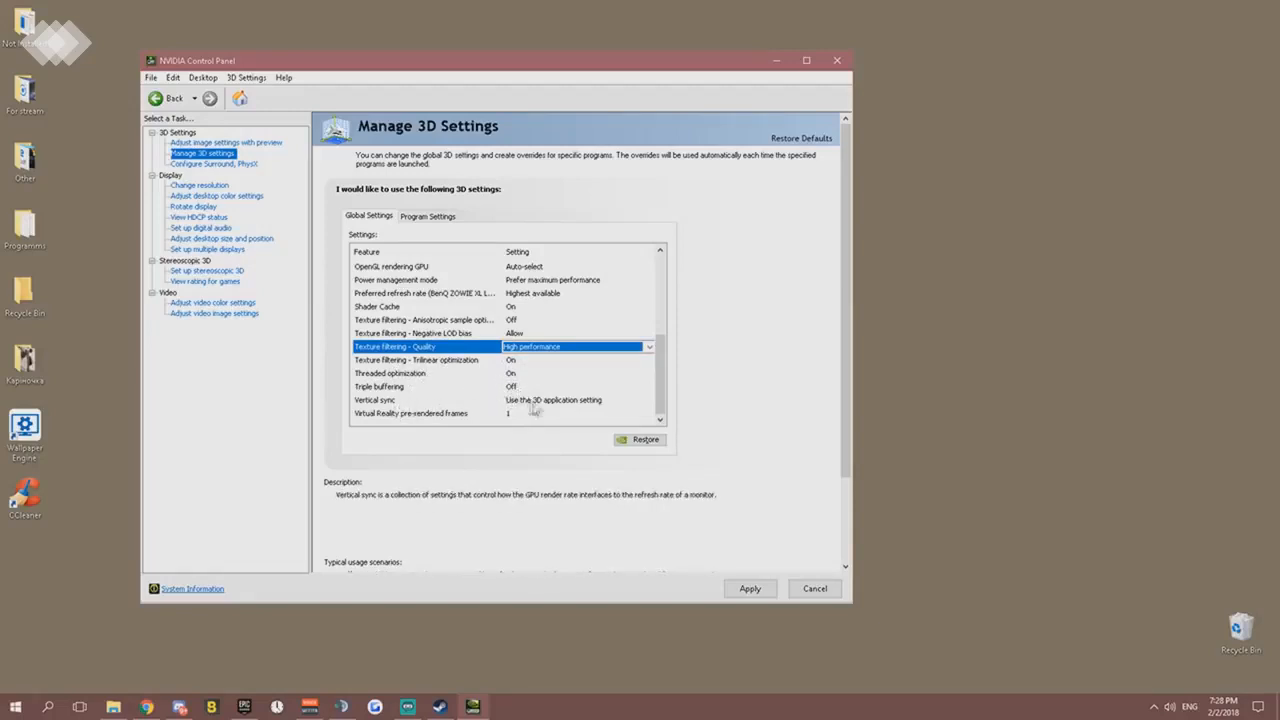
# - Set Vertical sync to Off in the global 3D settings and apply the changes
pyautogui.click(587, 401)
pyautogui.click(587, 401)
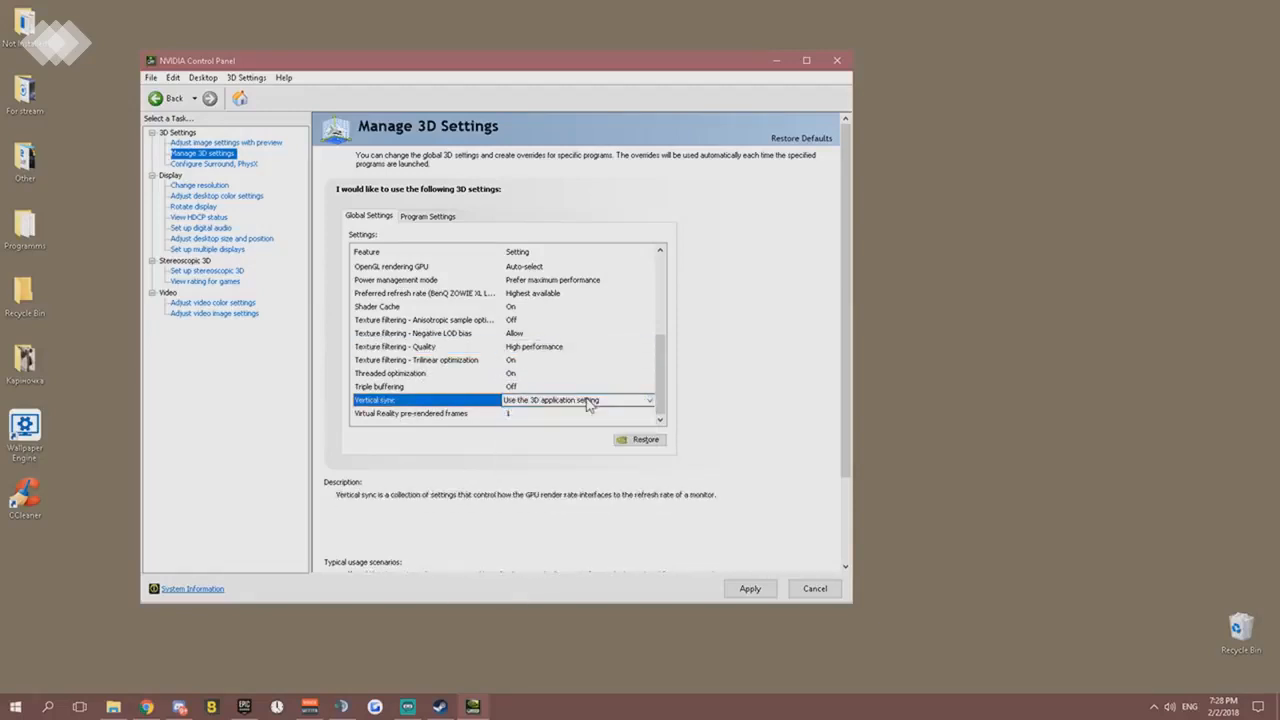
pyautogui.click(587, 401)
pyautogui.click(535, 427)
pyautogui.scroll(4, 638, 382)
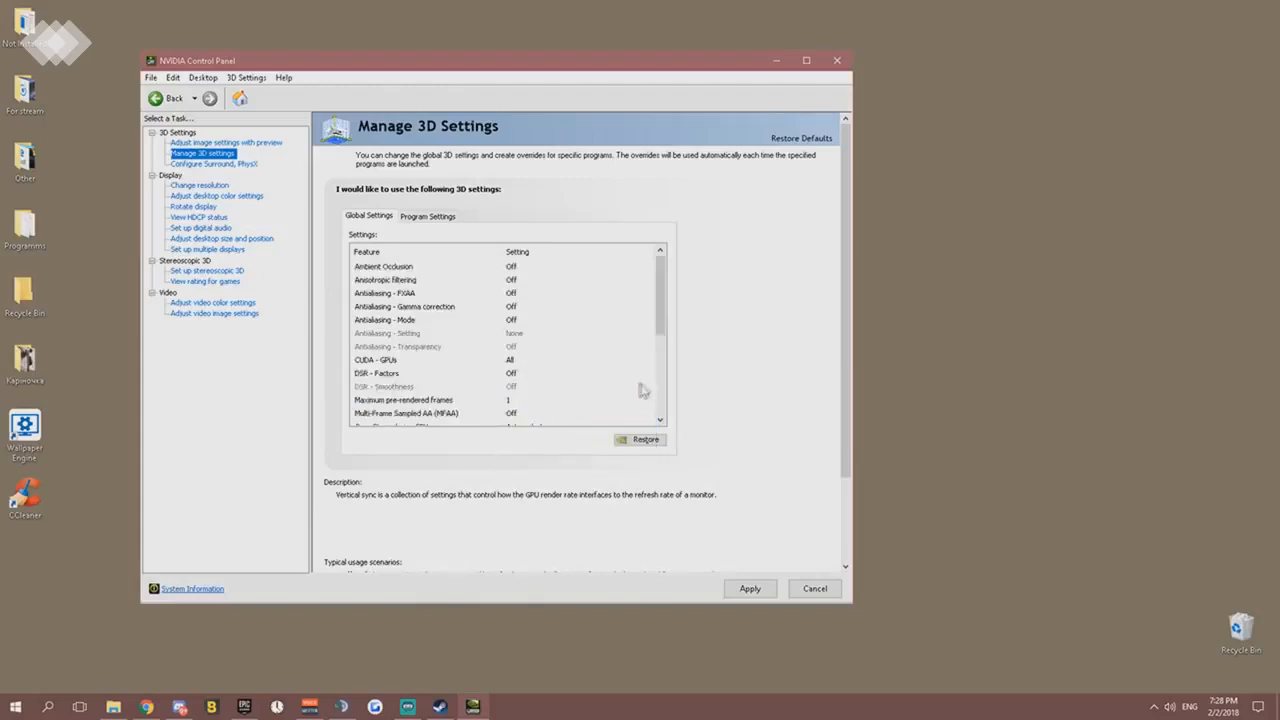
pyautogui.scroll(-4, 645, 376)
pyautogui.scroll(-1, 663, 380)
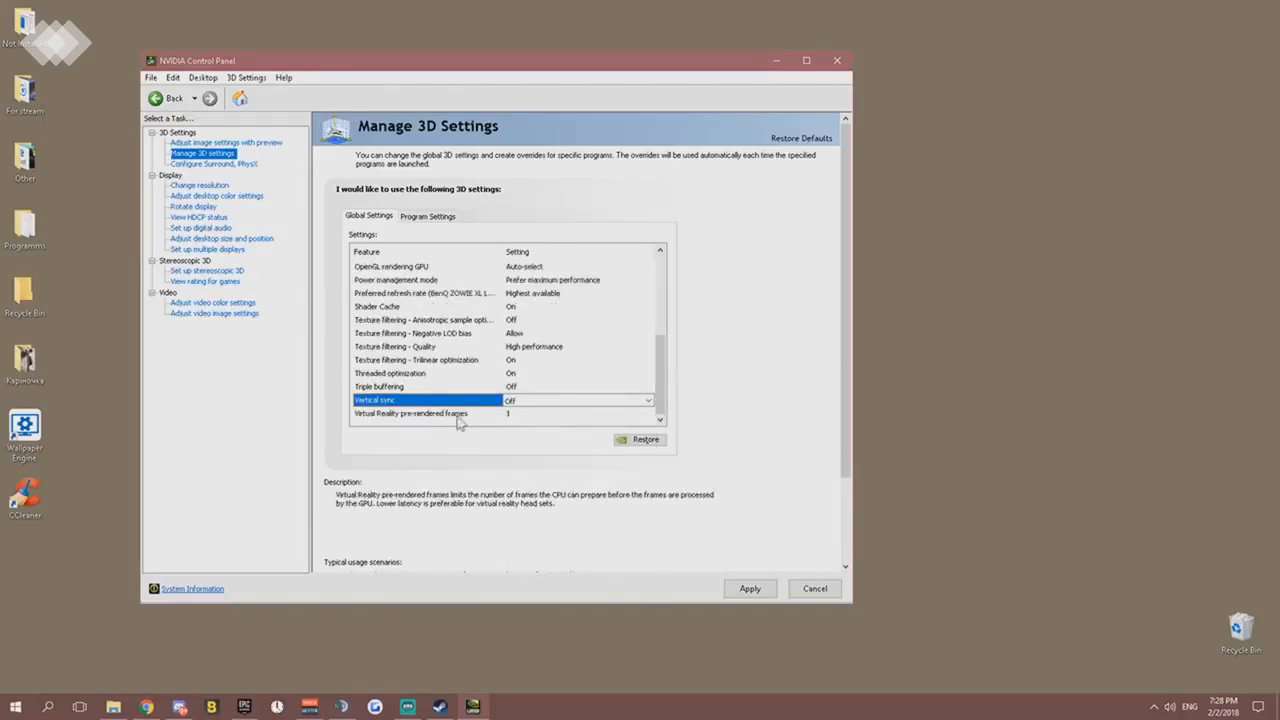
pyautogui.click(746, 589)
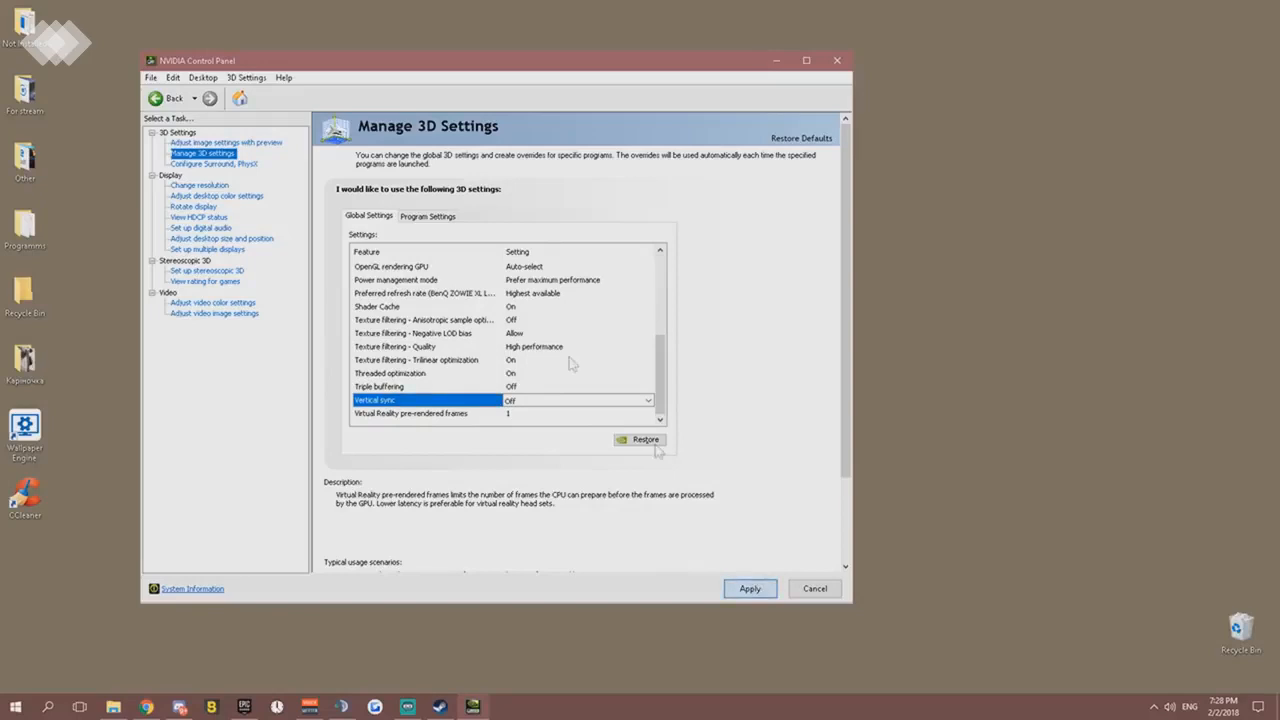
# - Review the program-specific 3D settings for Fortnite down to Virtual Reality pre-rendered frames
pyautogui.click(425, 217)
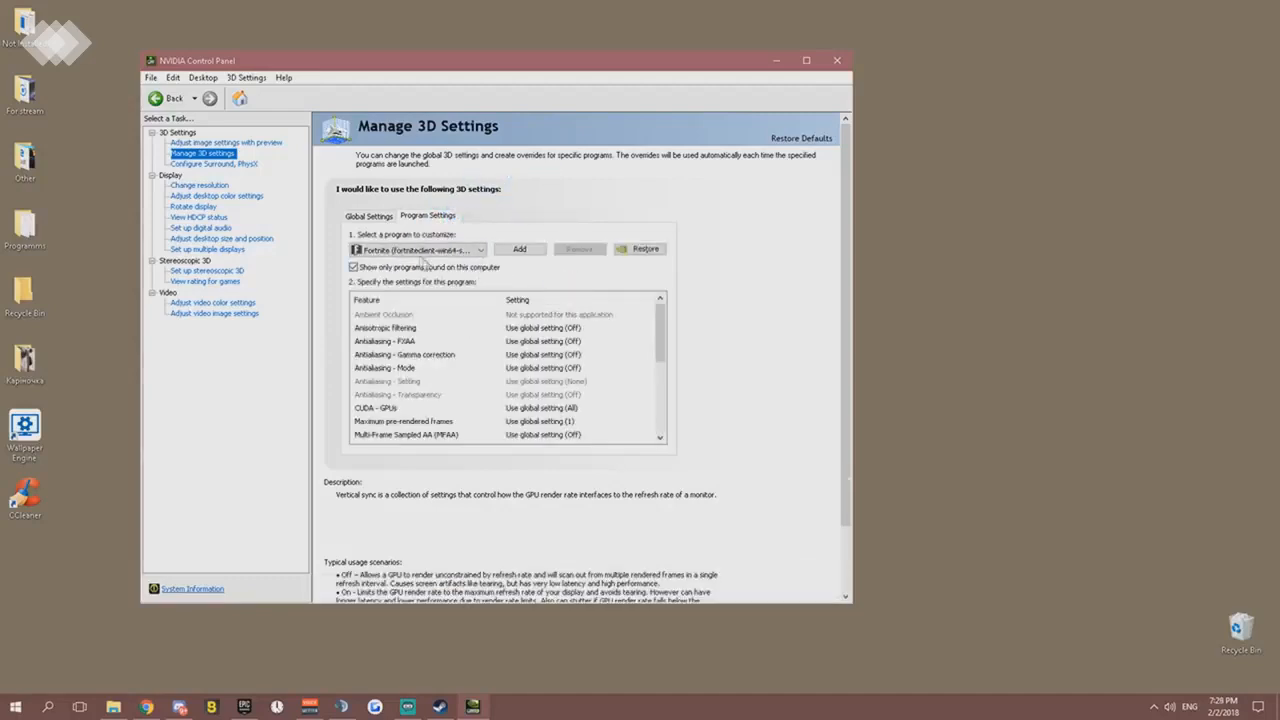
pyautogui.moveTo(663, 331); pyautogui.dragTo(666, 408)
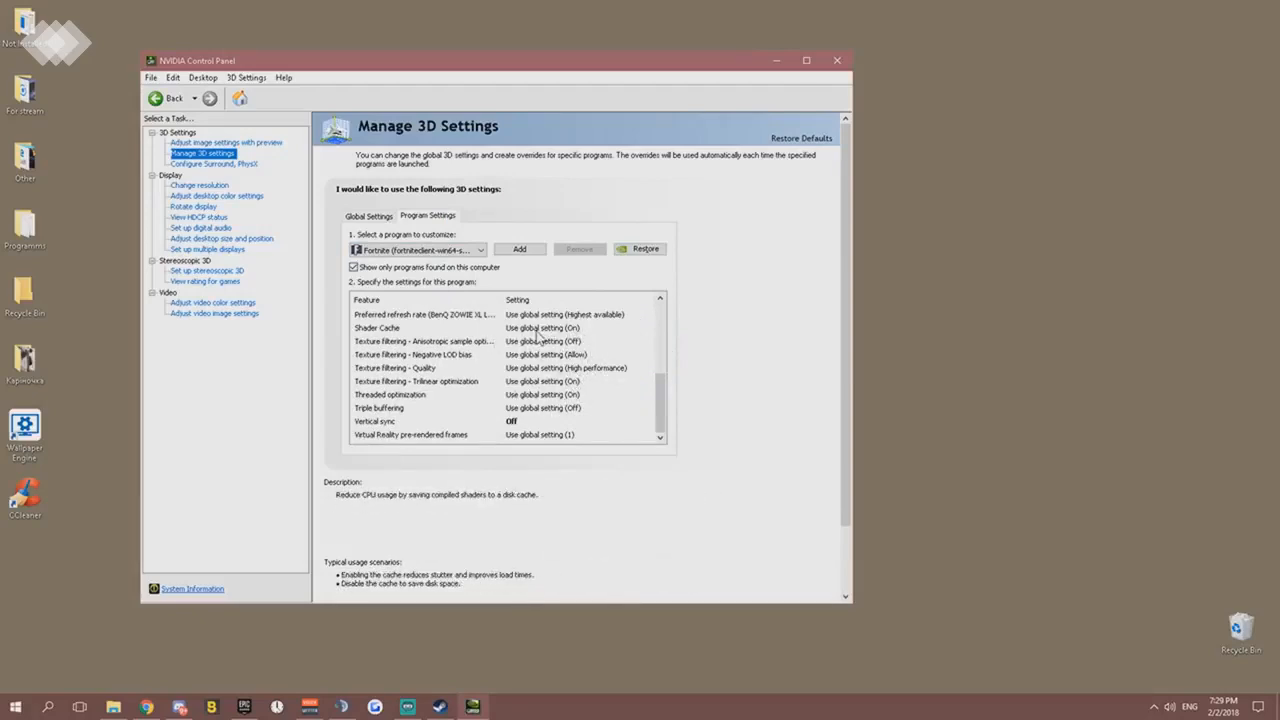
# - Select GeForce GTX 1050 Ti as the PhysX processor and close the NVIDIA Control Panel
pyautogui.click(212, 164)
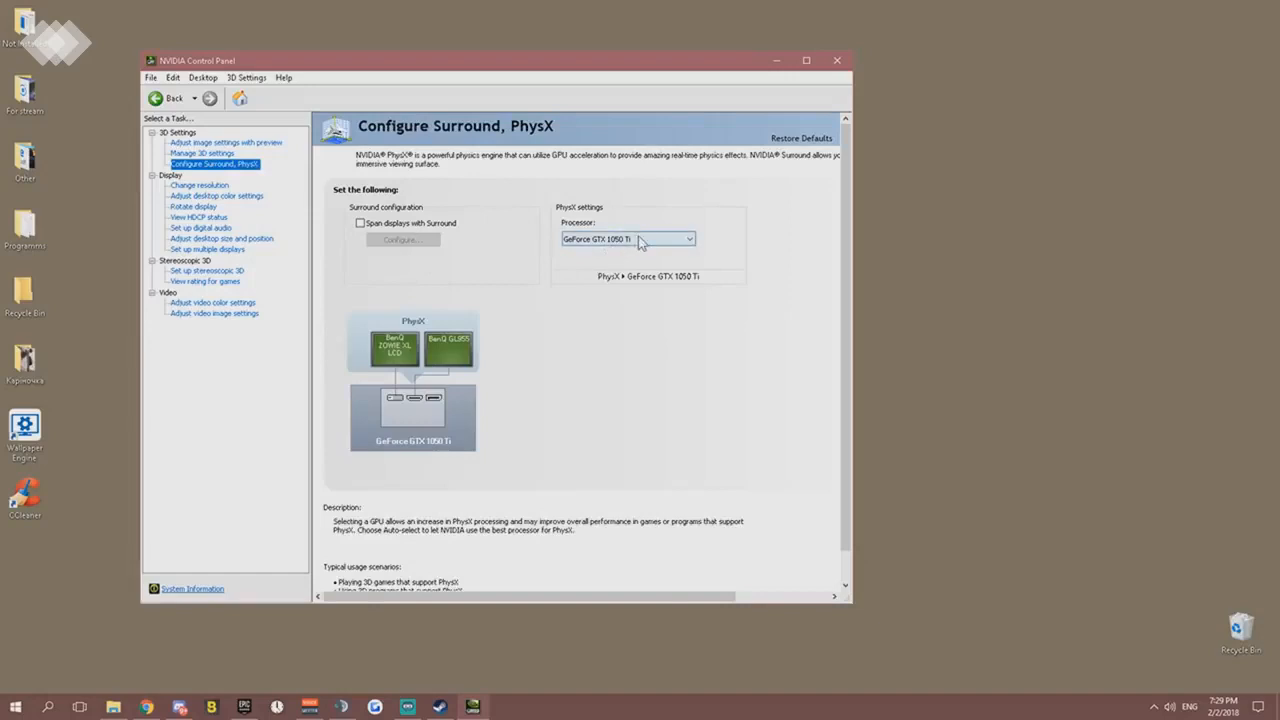
pyautogui.click(615, 242)
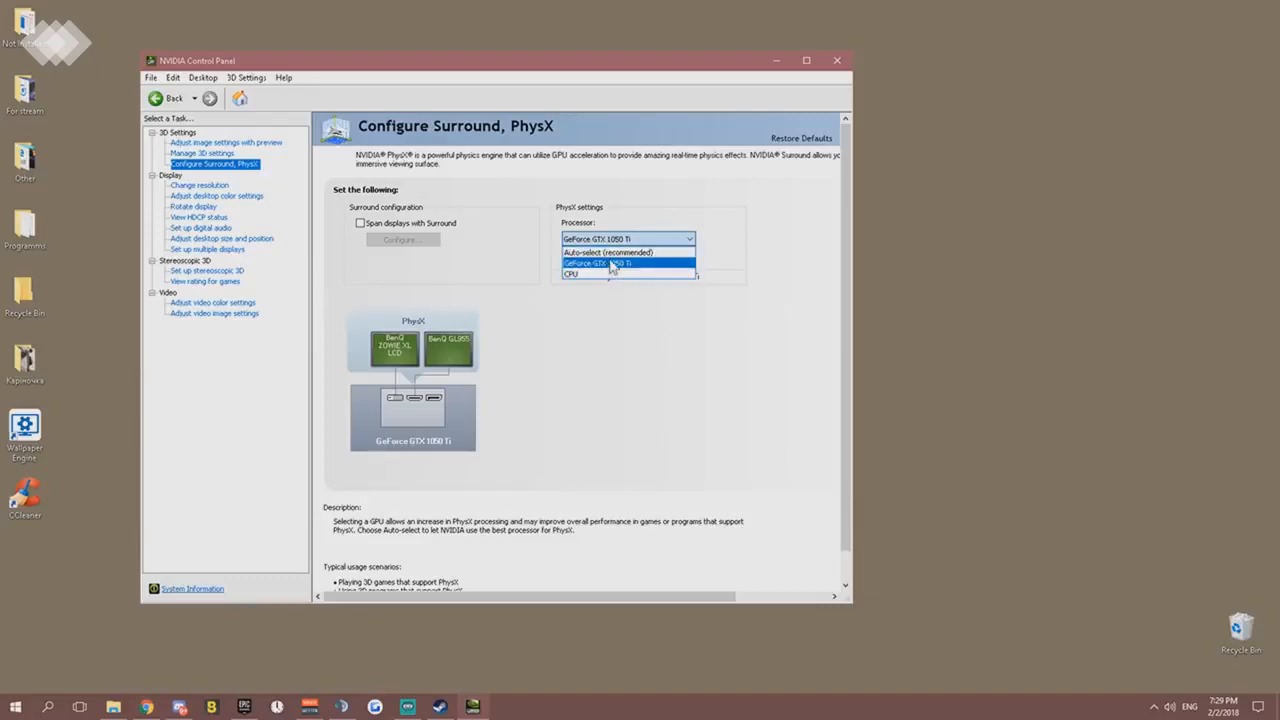
pyautogui.click(612, 265)
pyautogui.scroll(-1, 543, 434)
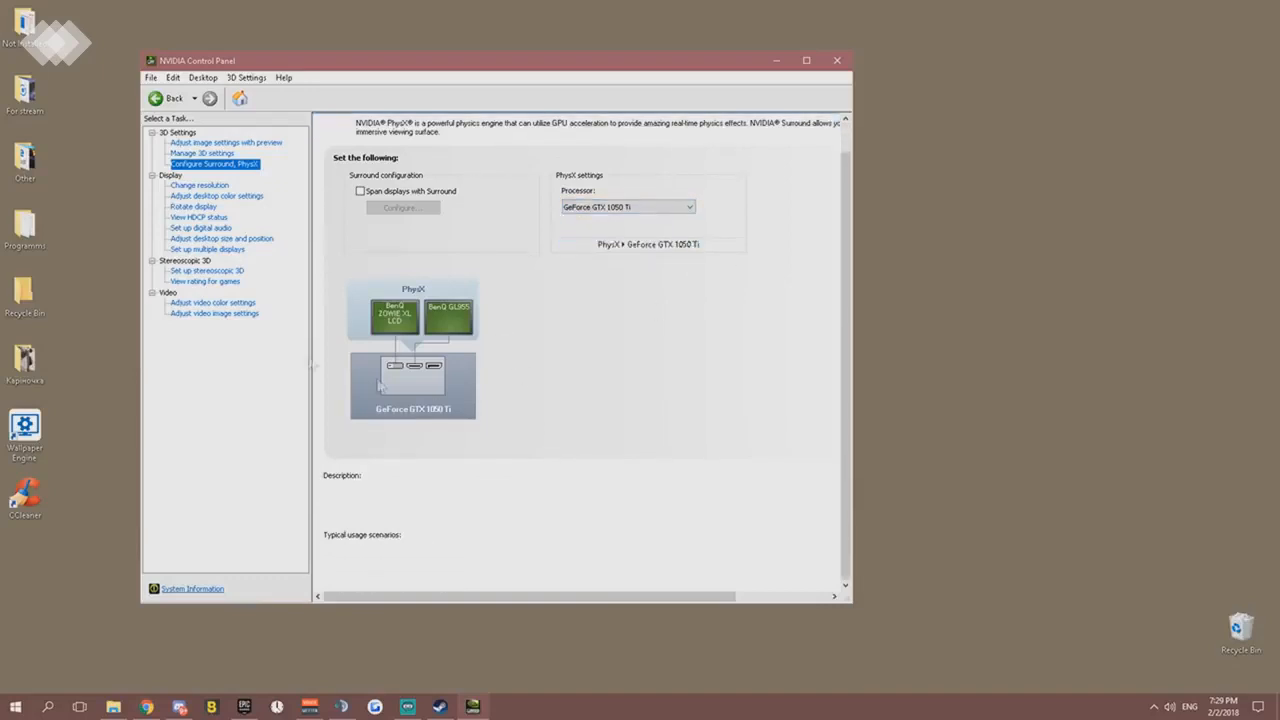
pyautogui.click(837, 60)
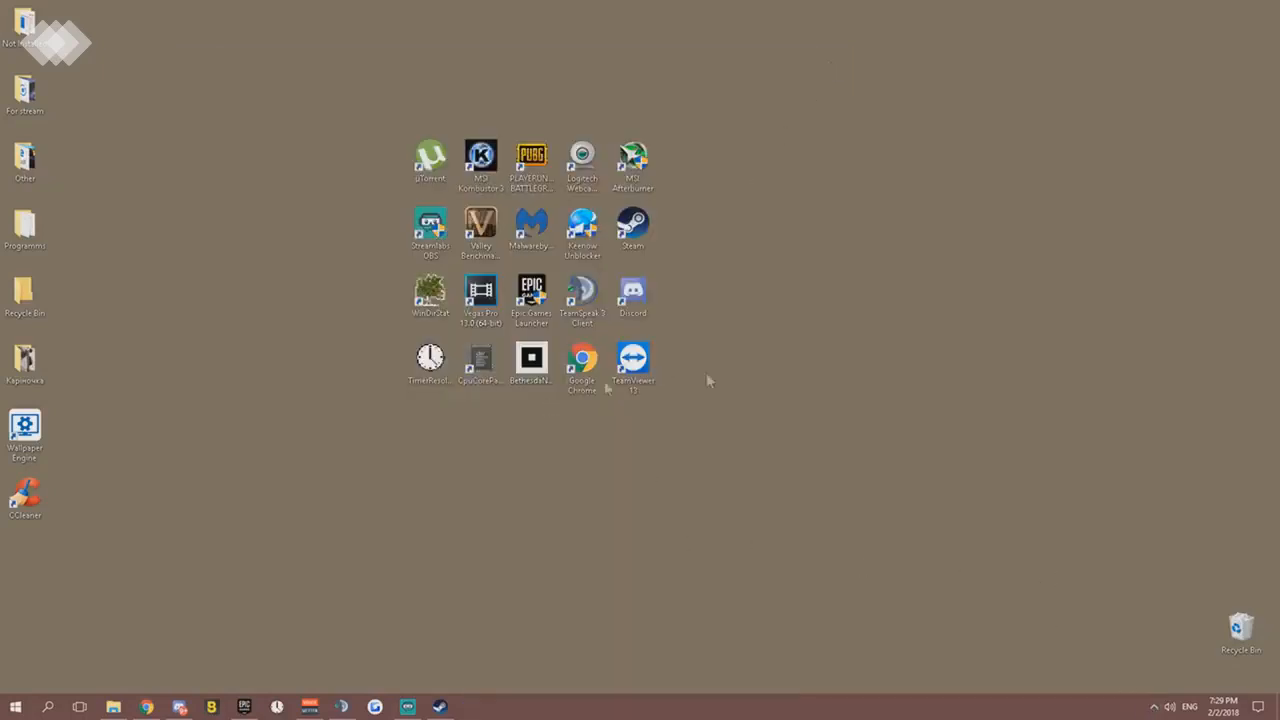
# - Check the hidden background icons in the notification area and open Task Manager
pyautogui.click(1152, 708)
pyautogui.rightClick(644, 707)
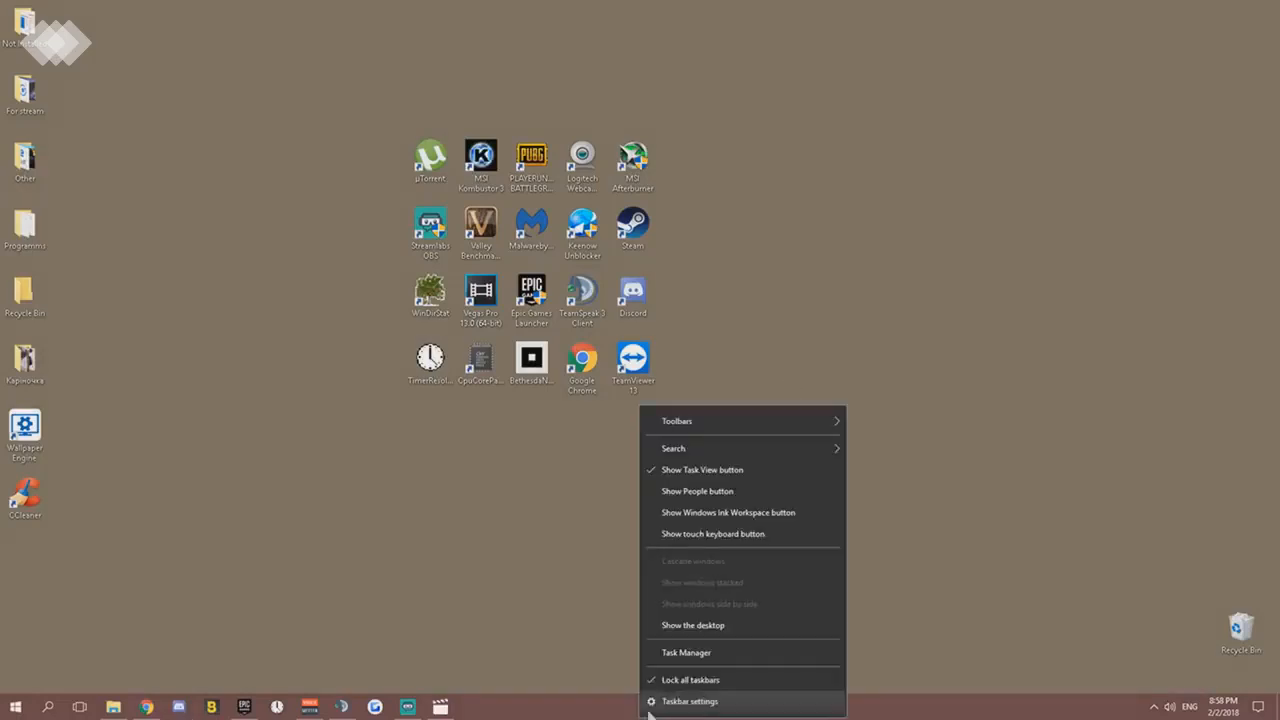
pyautogui.click(676, 656)
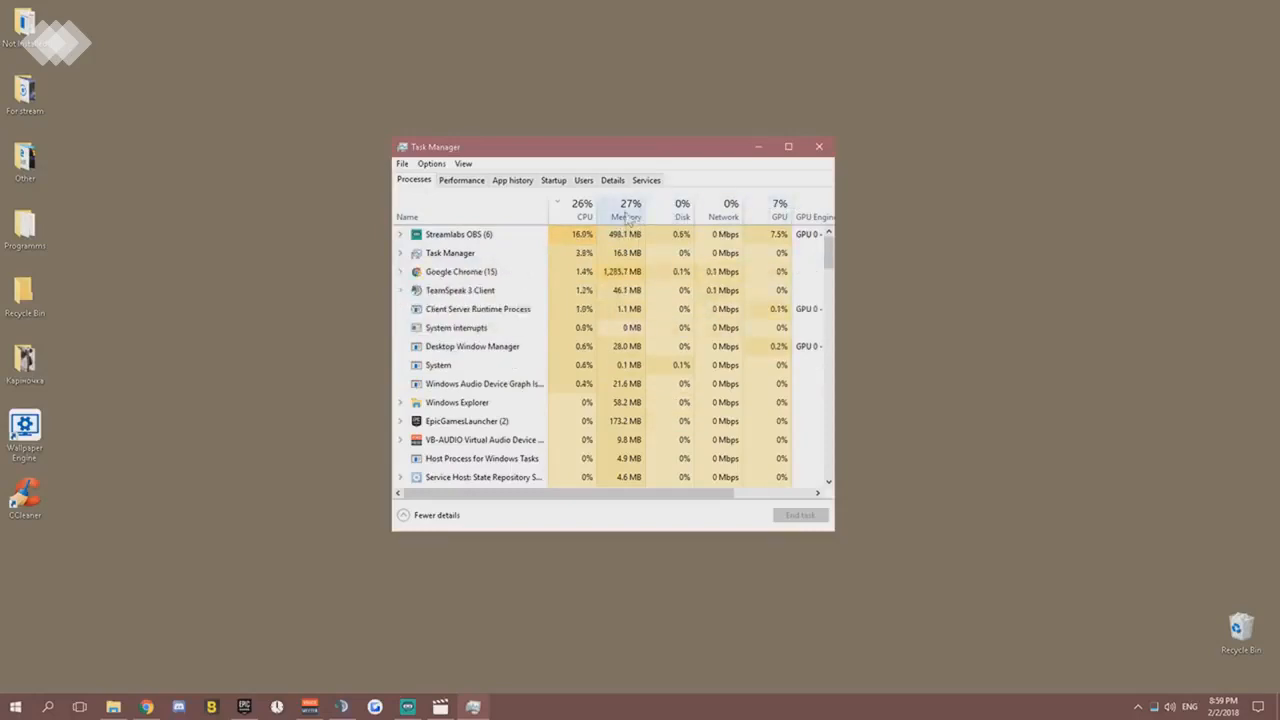
# - Sort the running processes in turn by memory, CPU, GPU and disk usage
pyautogui.click(626, 216)
pyautogui.click(589, 216)
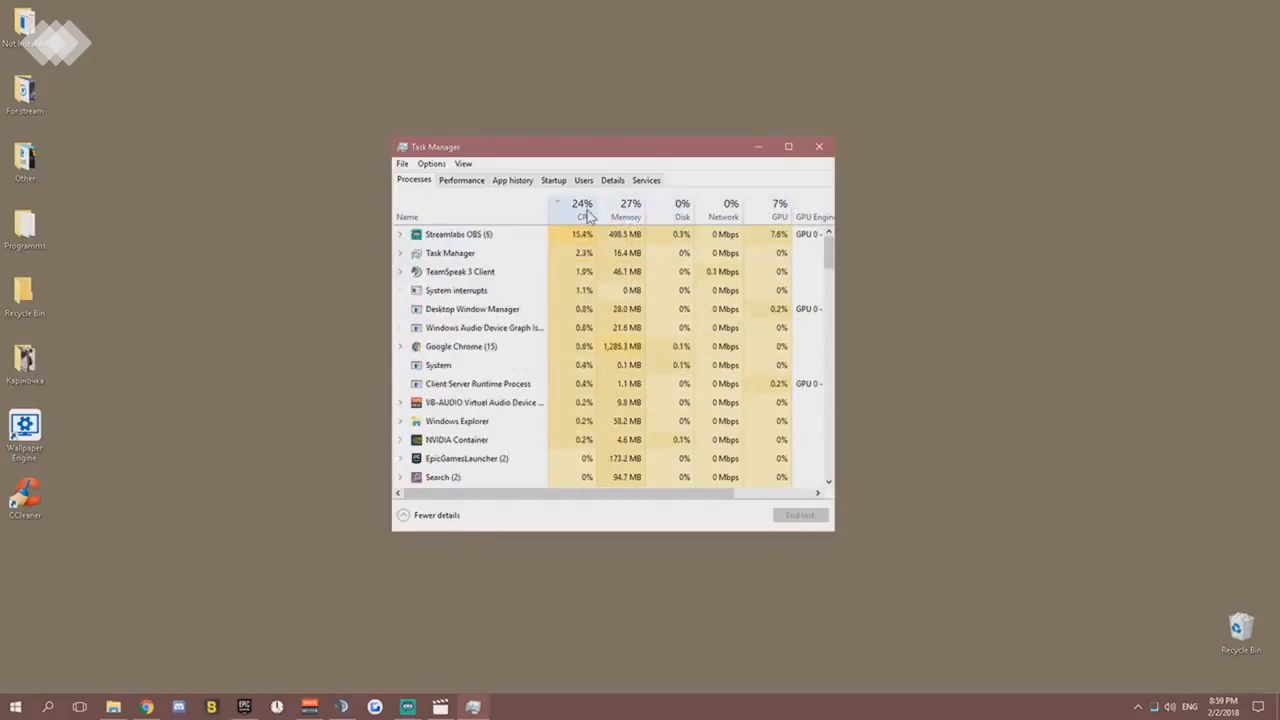
pyautogui.click(779, 214)
pyautogui.click(680, 214)
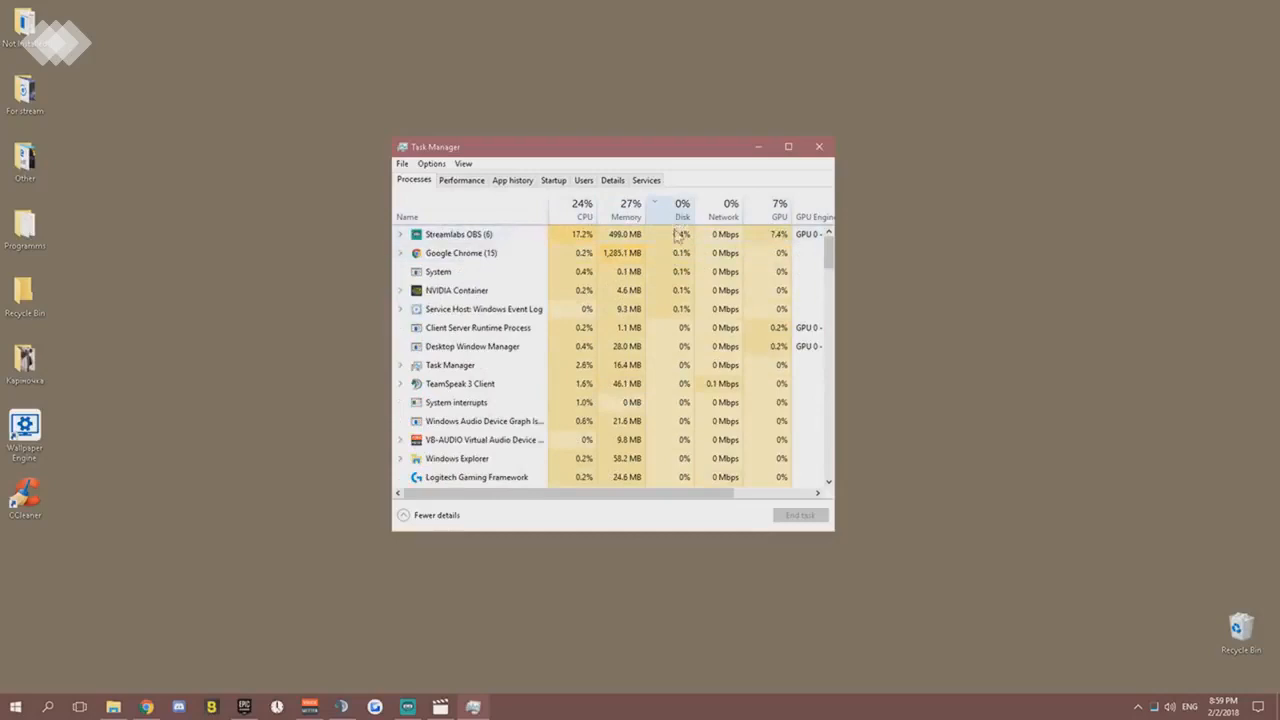